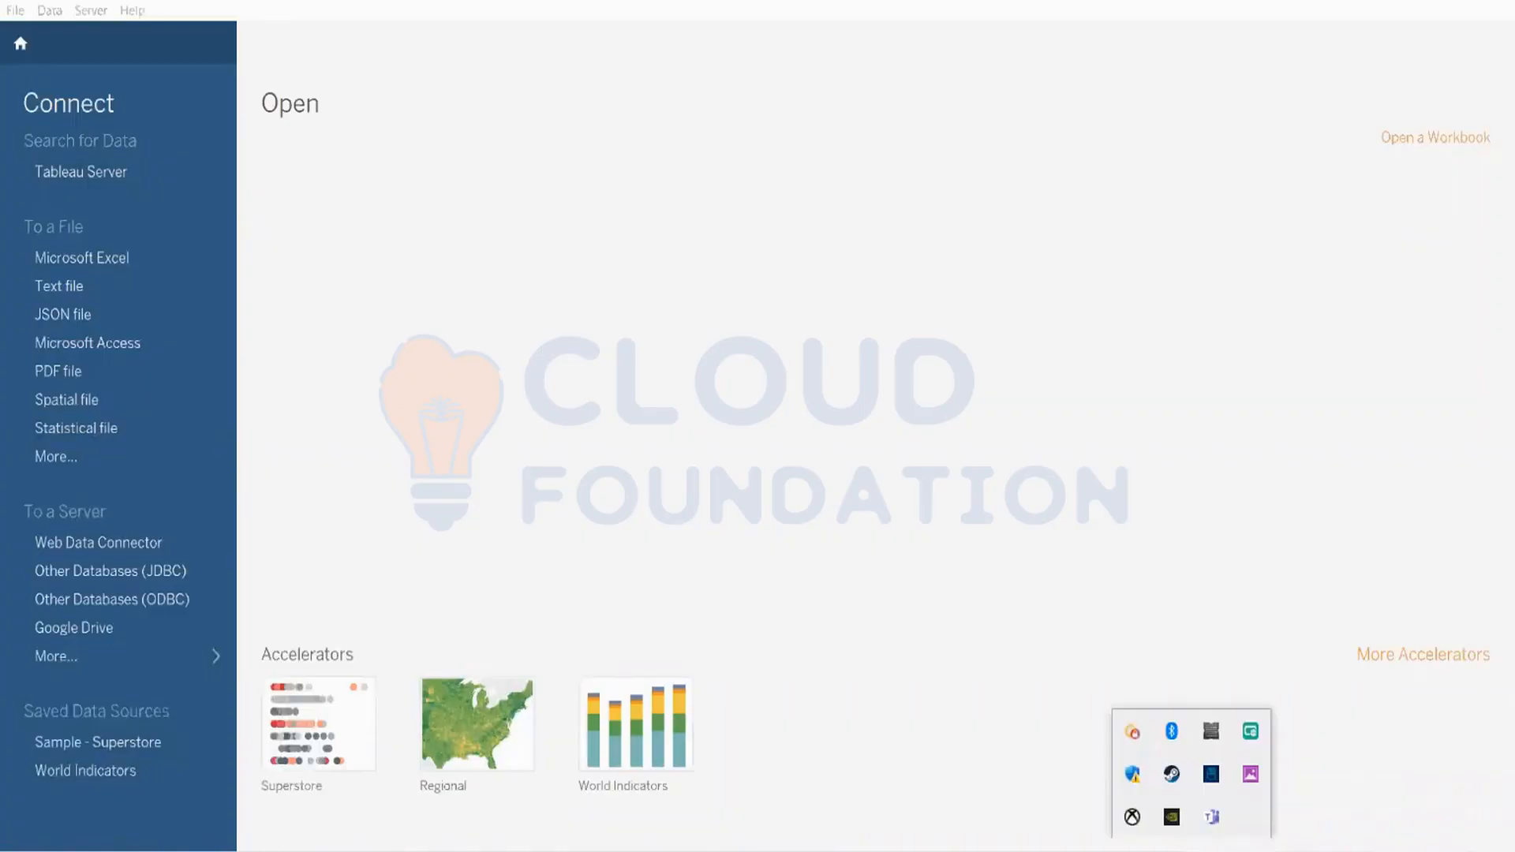
right_click(1172, 774)
click(1188, 751)
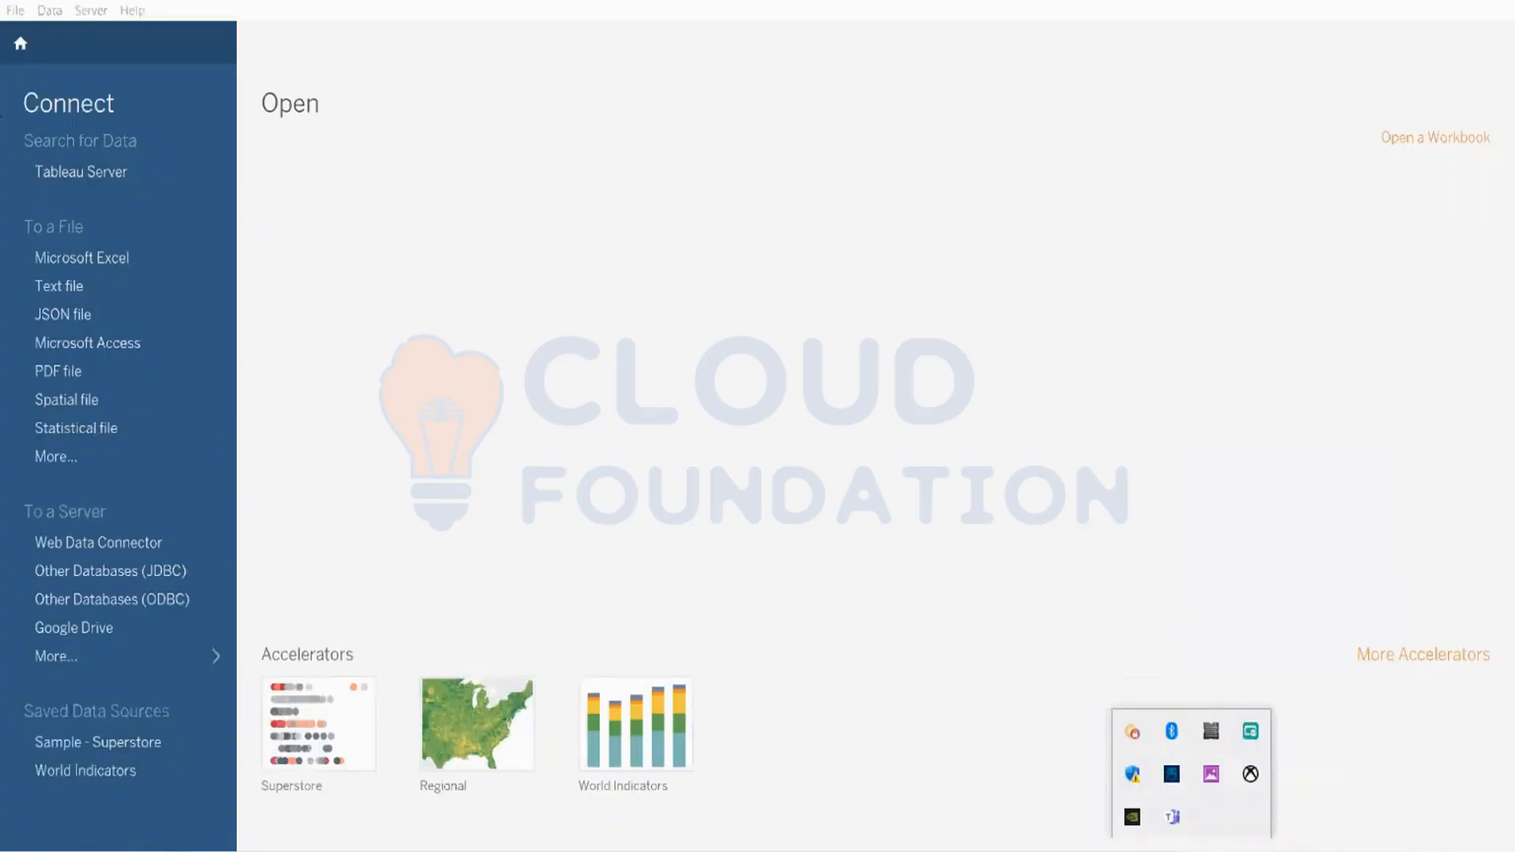
key(Escape)
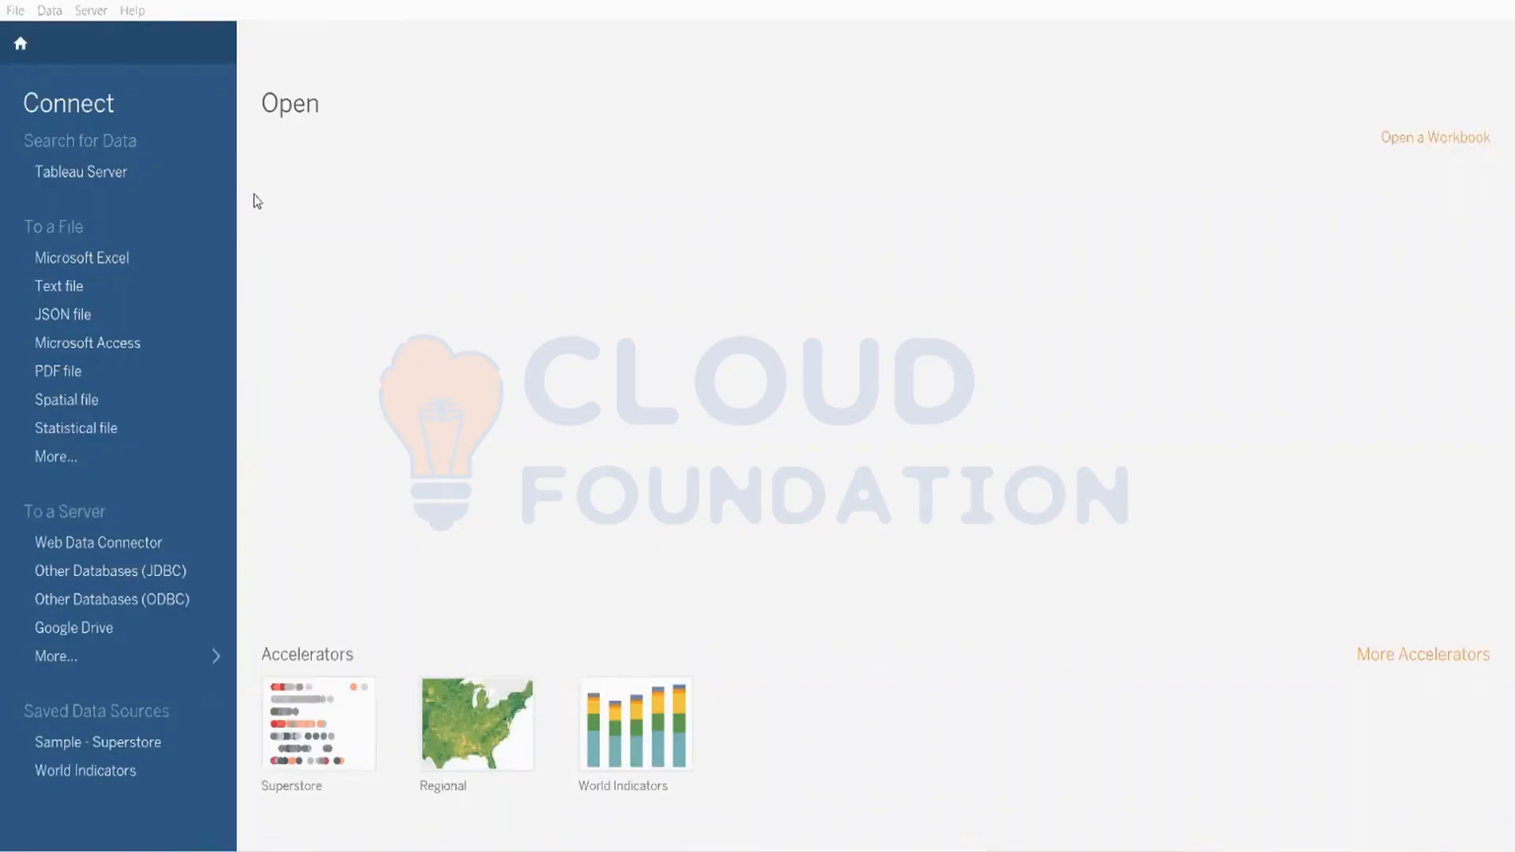
Step: Connect to the Global Superstore Excel file and load its Orders table into a new worksheet
click(131, 258)
double_click(310, 172)
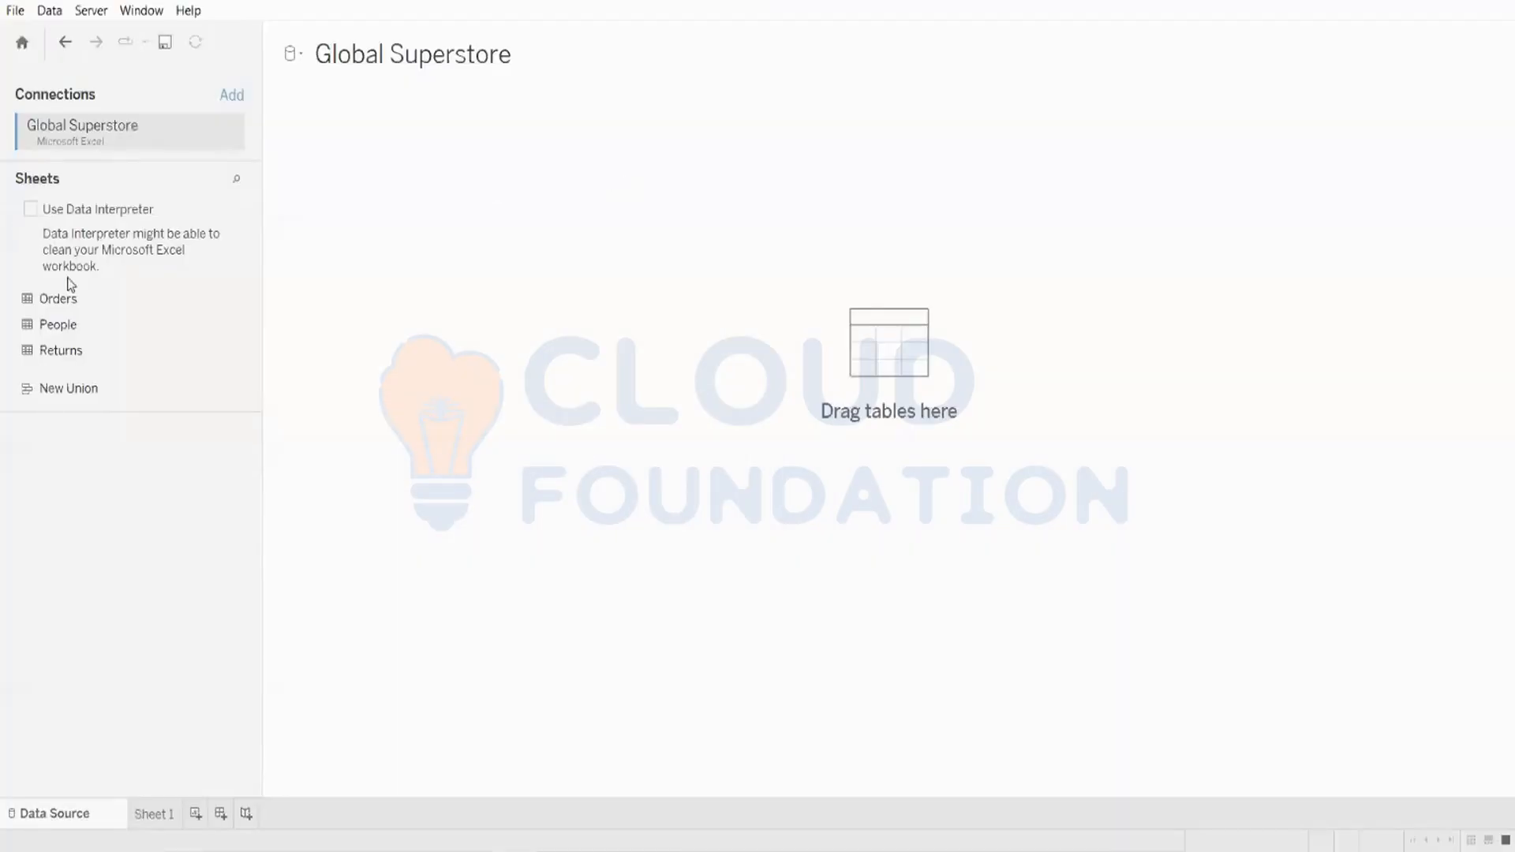
drag(63, 300, 649, 392)
click(149, 814)
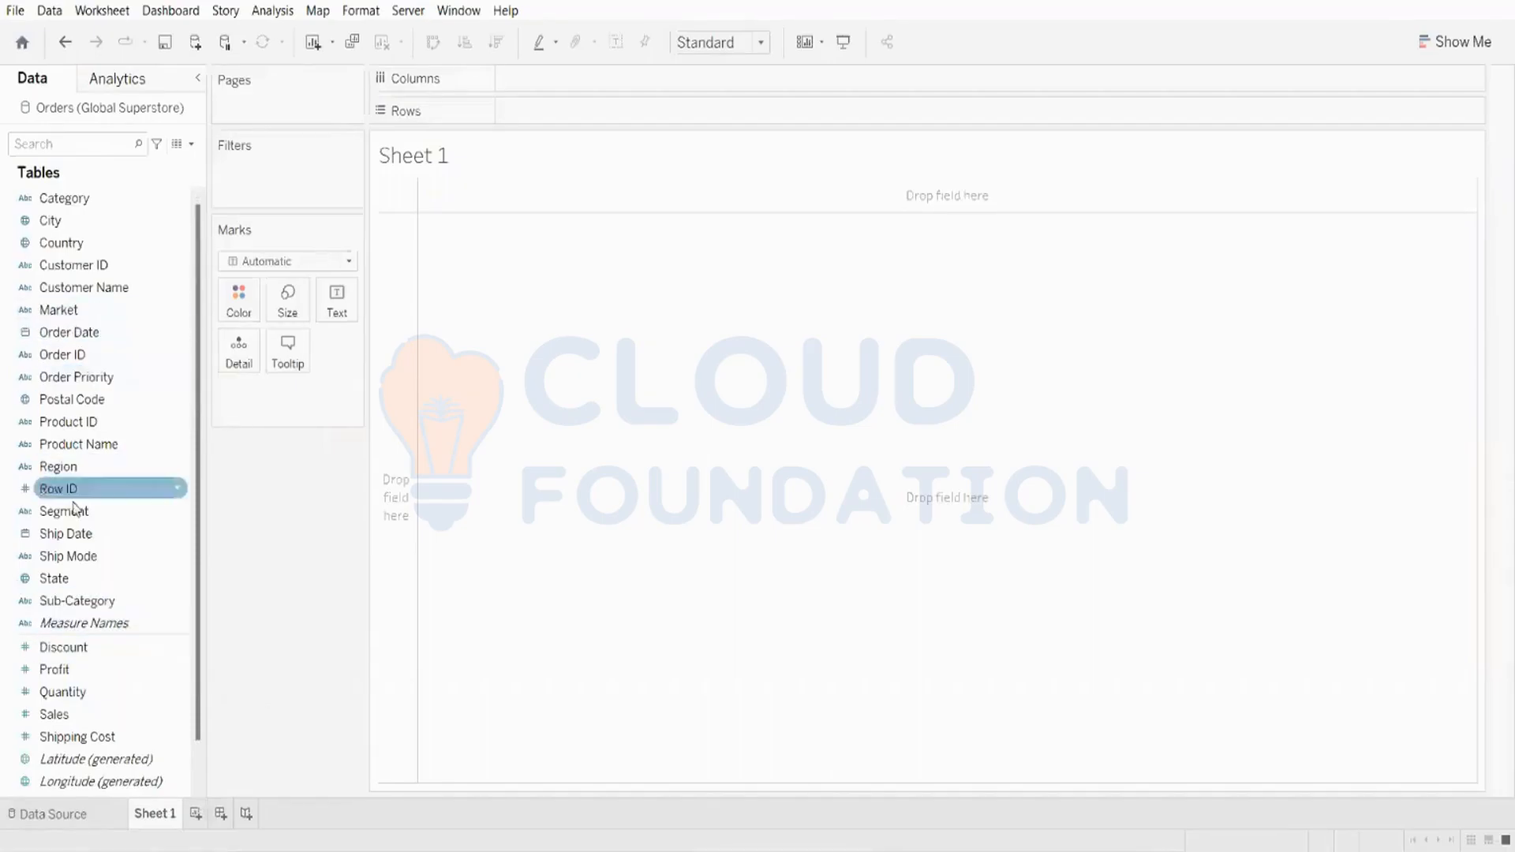
Step: Plot total Sales by Segment and turn it into a single stacked bar chart
double_click(78, 712)
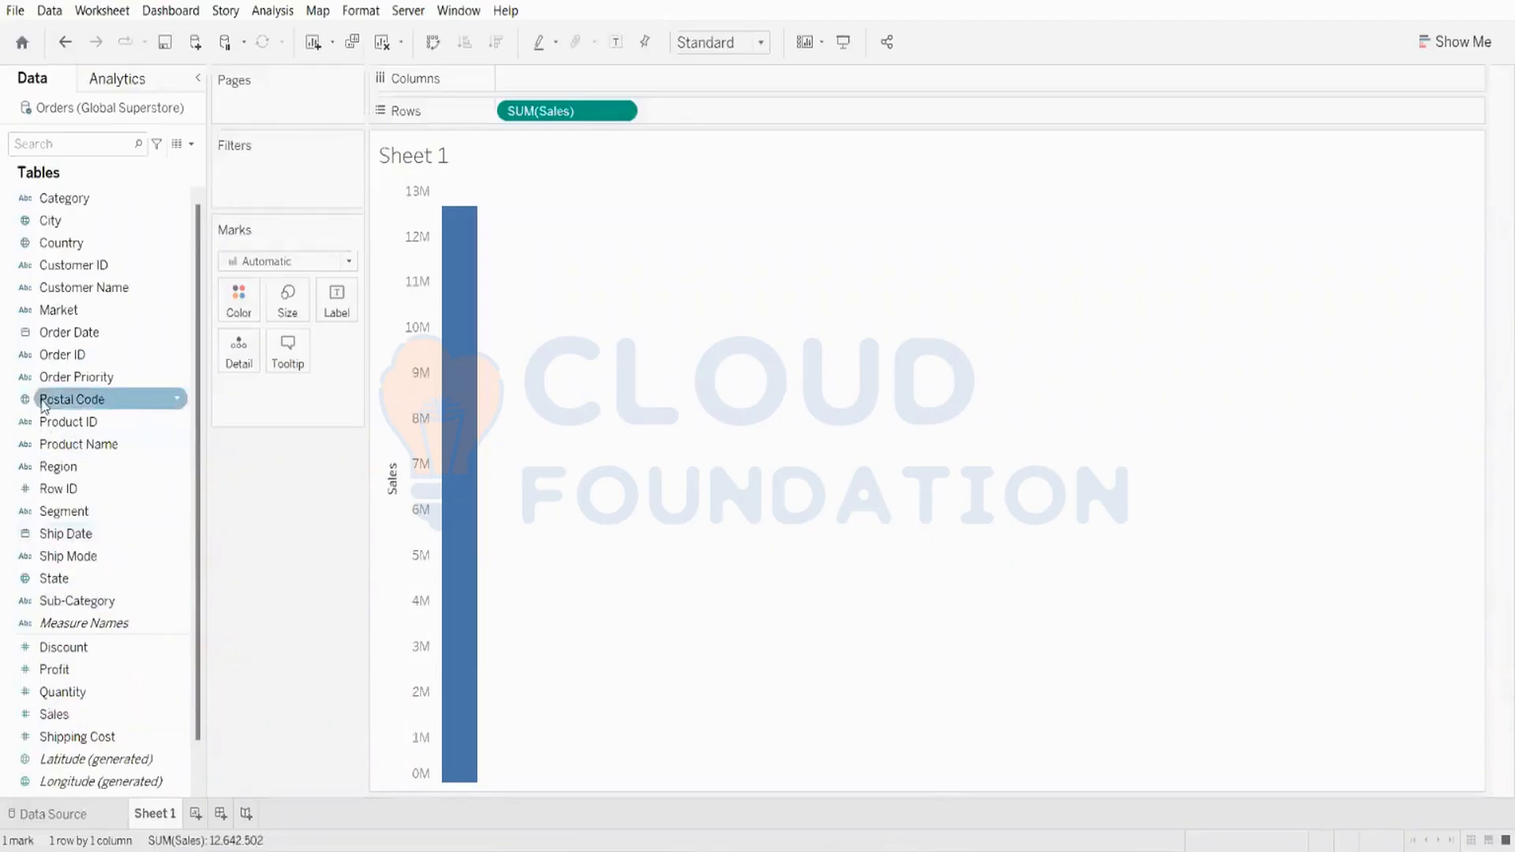
double_click(63, 511)
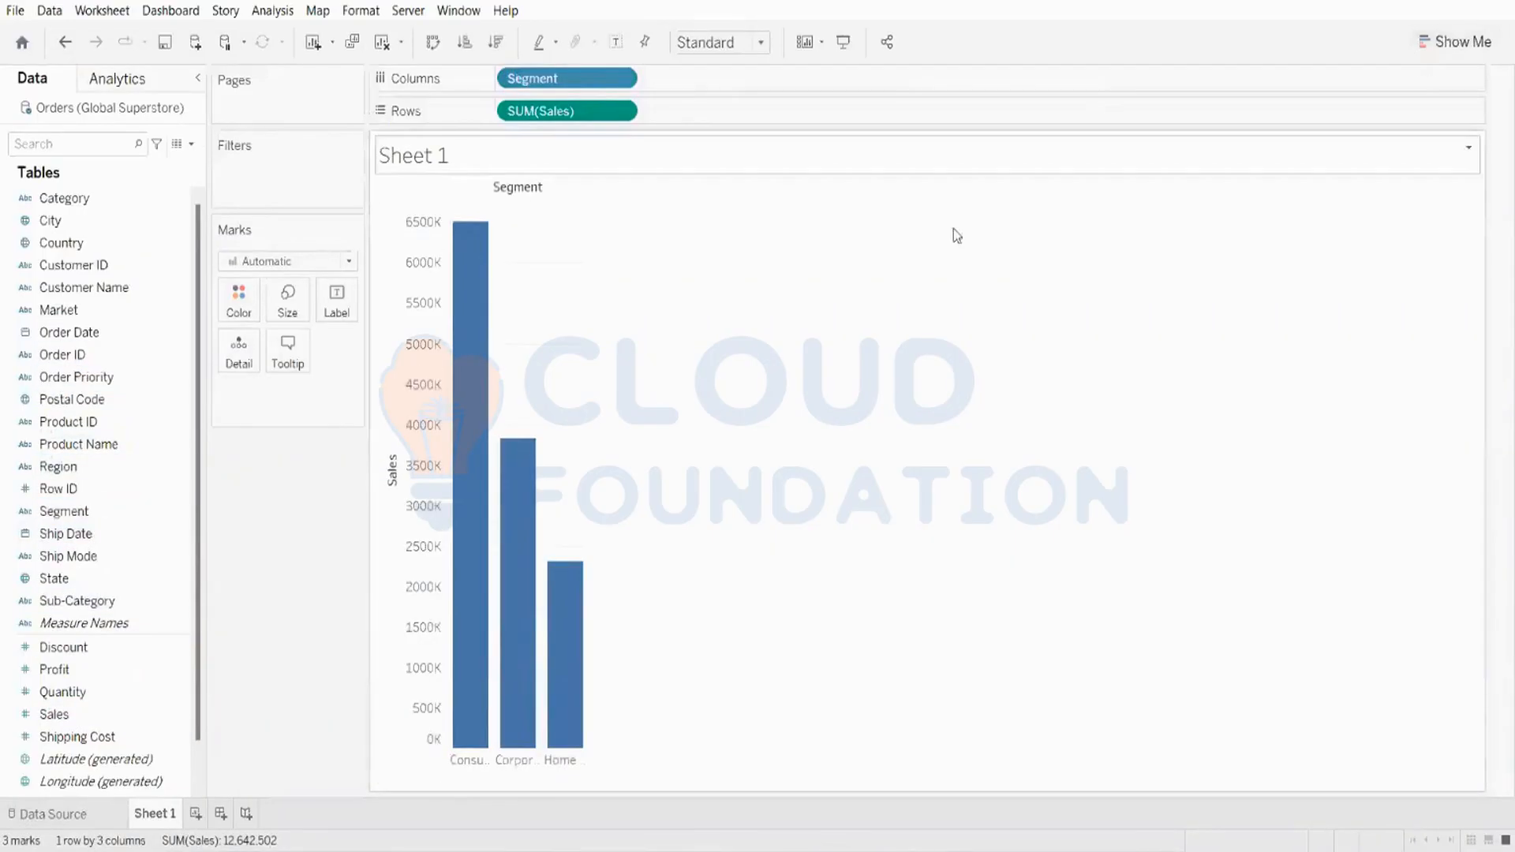
click(1430, 46)
click(1414, 213)
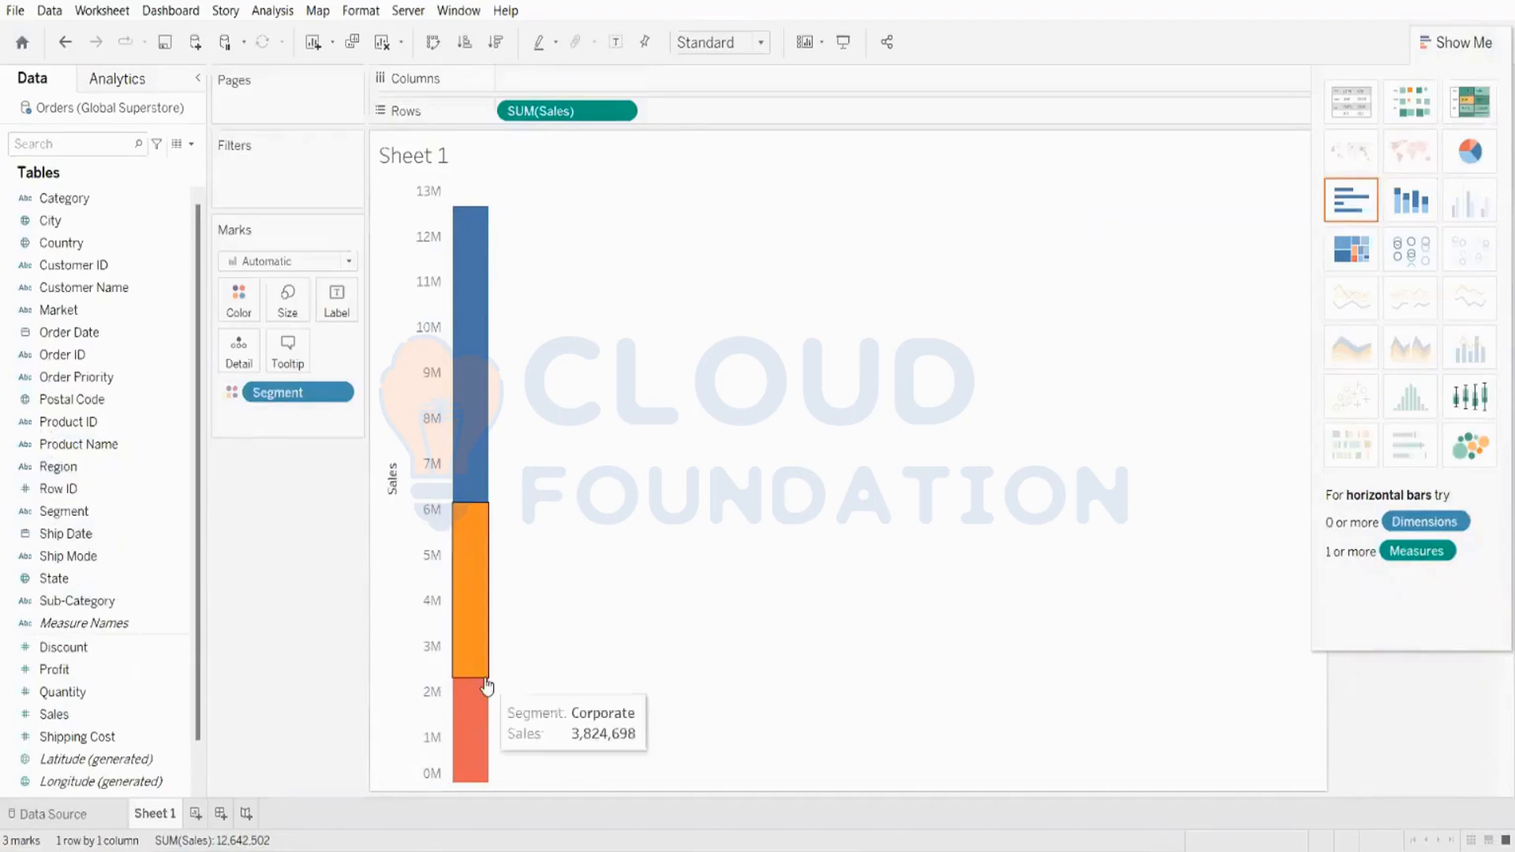
click(1424, 44)
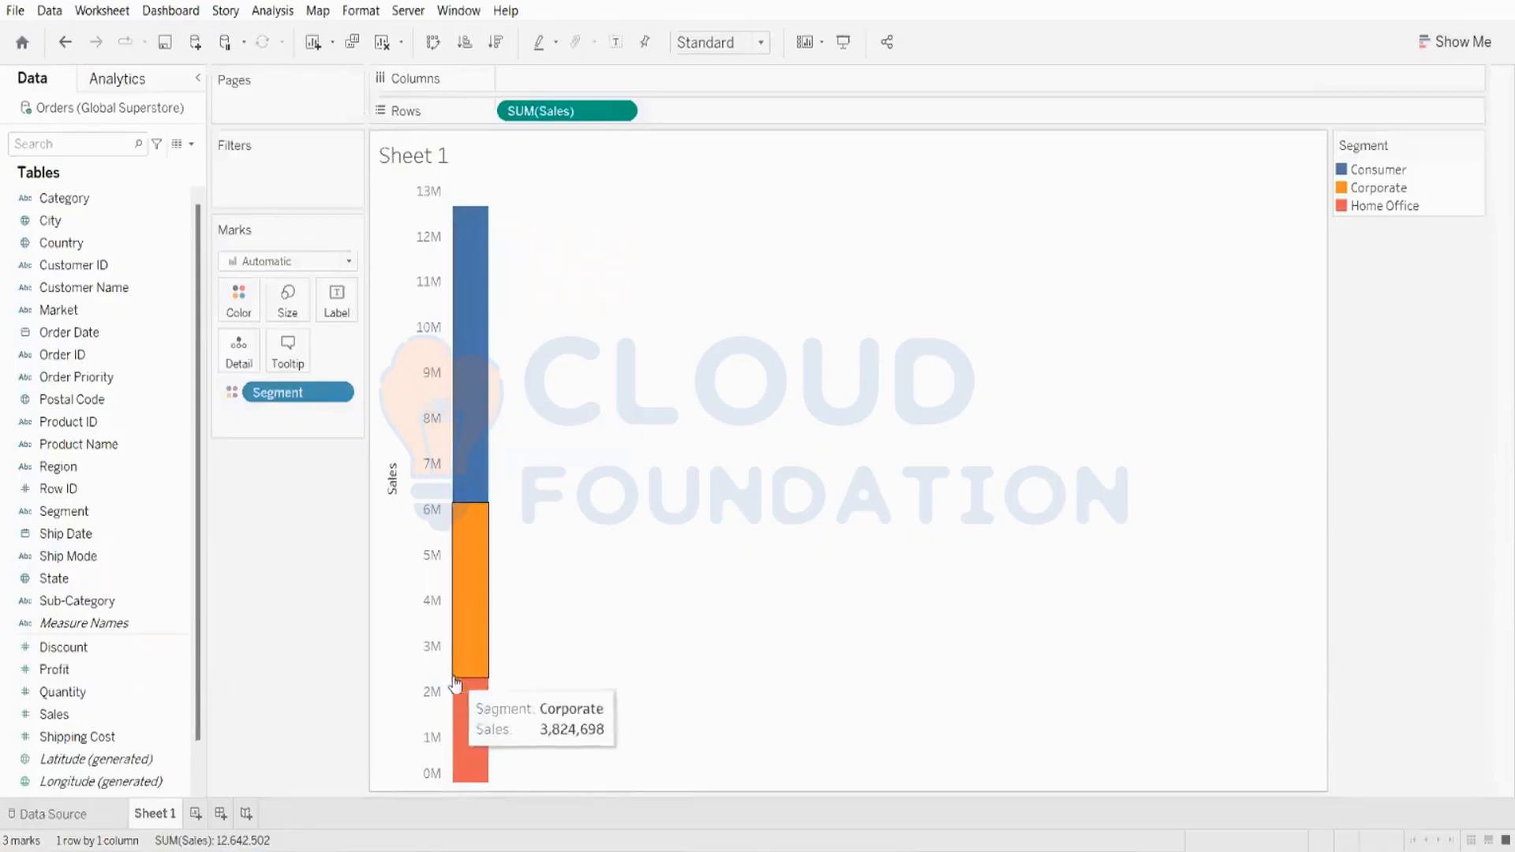
Step: Size the stacked bar's segments by SUM(Sales)
mouse_move(459, 298)
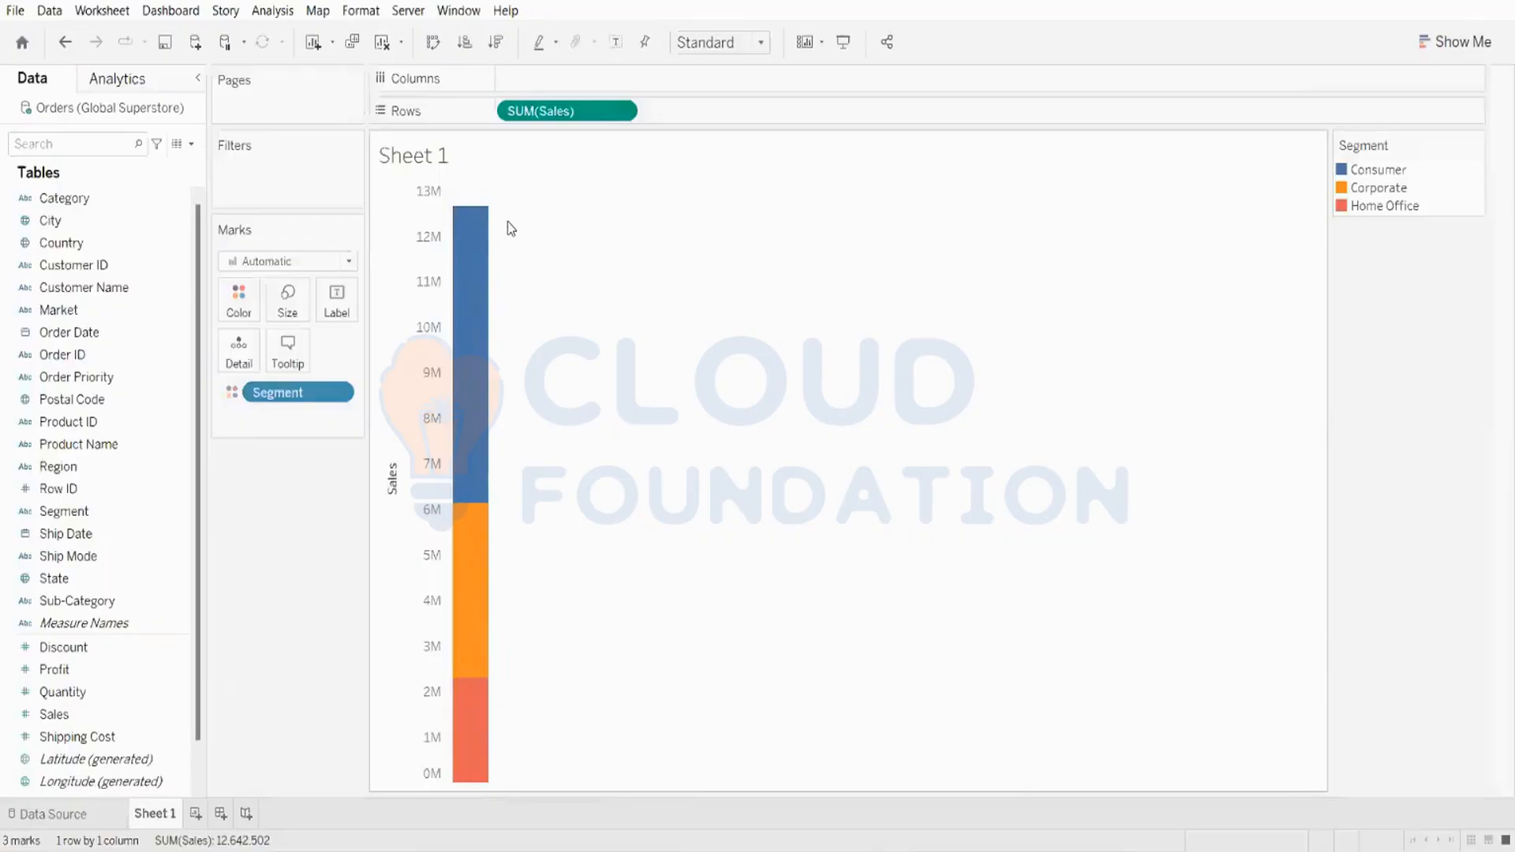
mouse_move(485, 672)
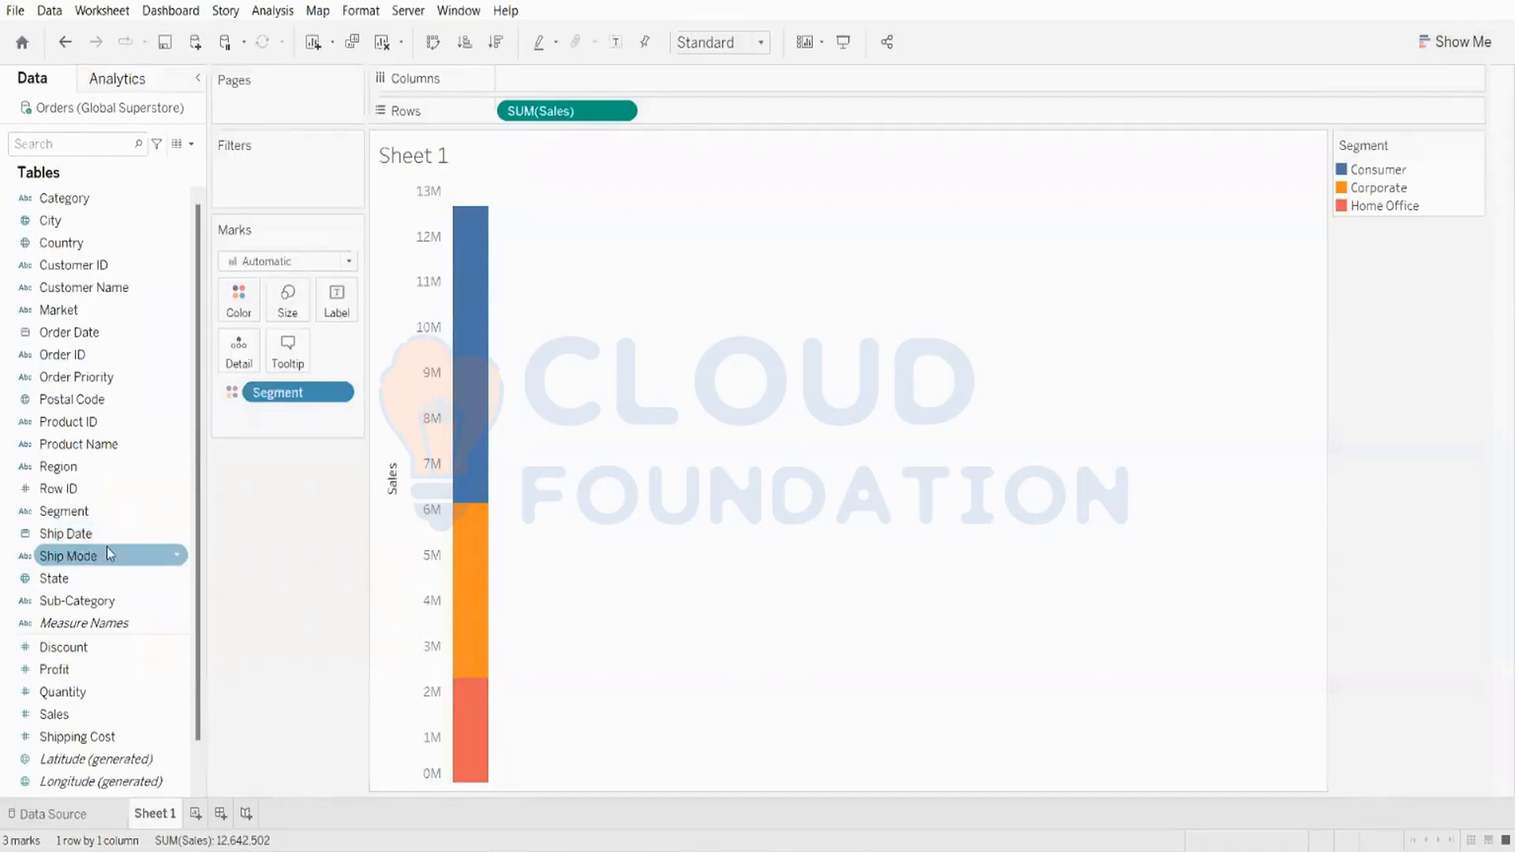
drag(69, 719, 268, 314)
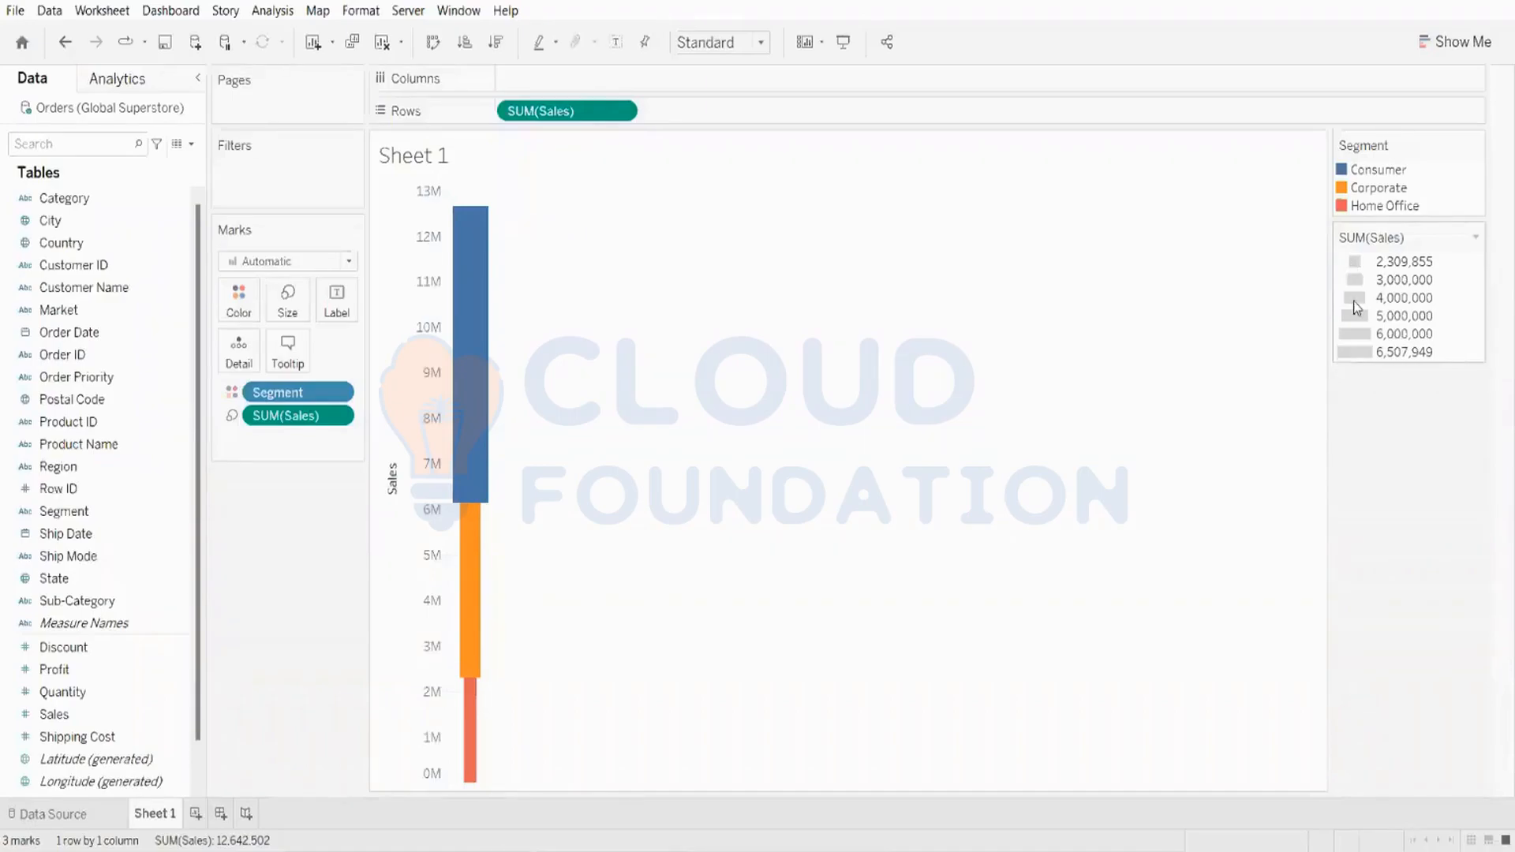
mouse_move(470, 333)
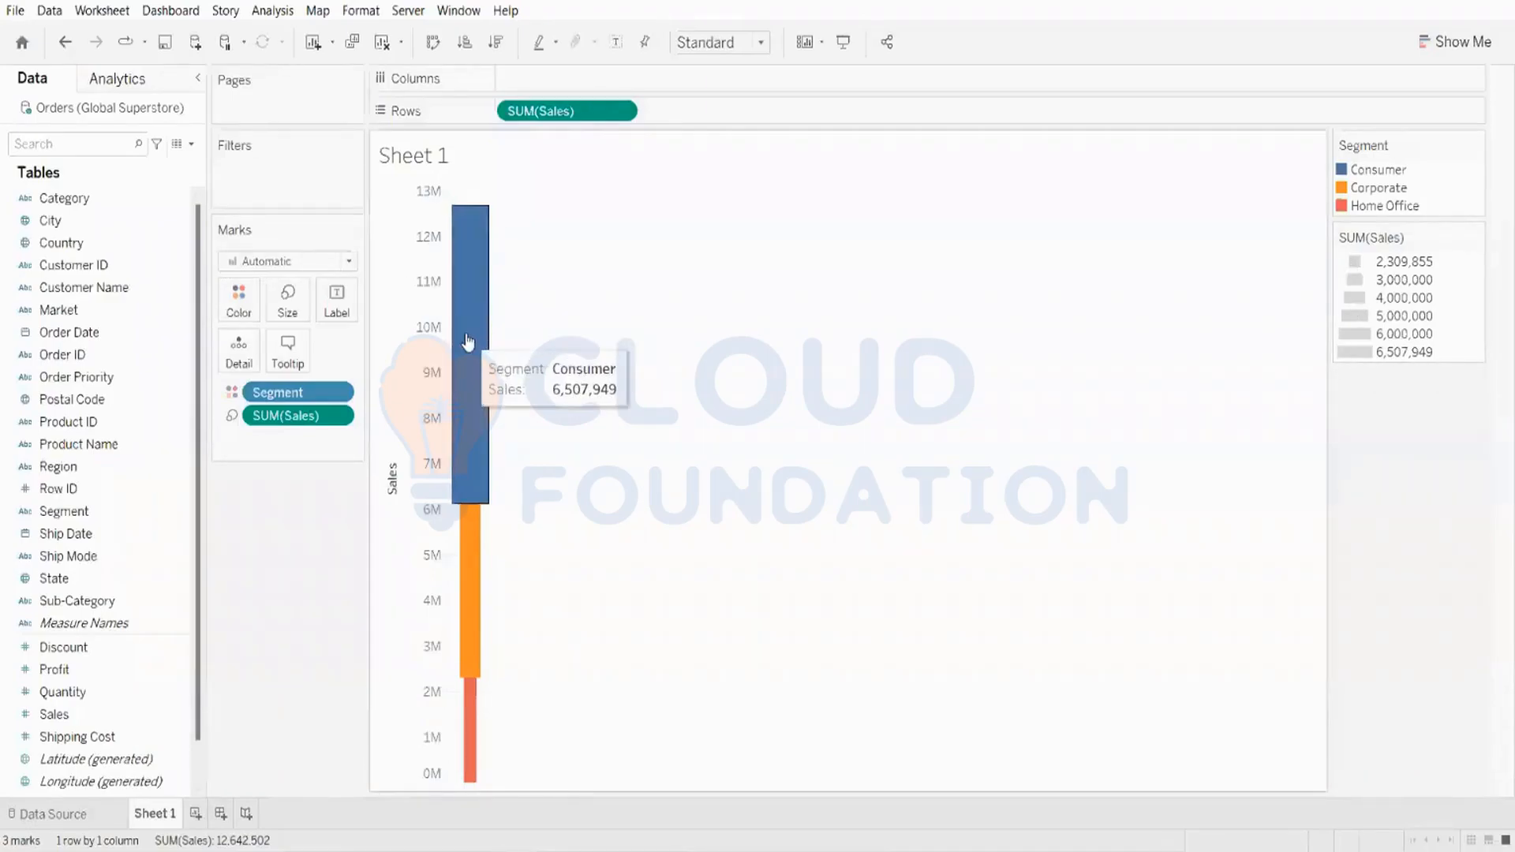
mouse_move(490, 514)
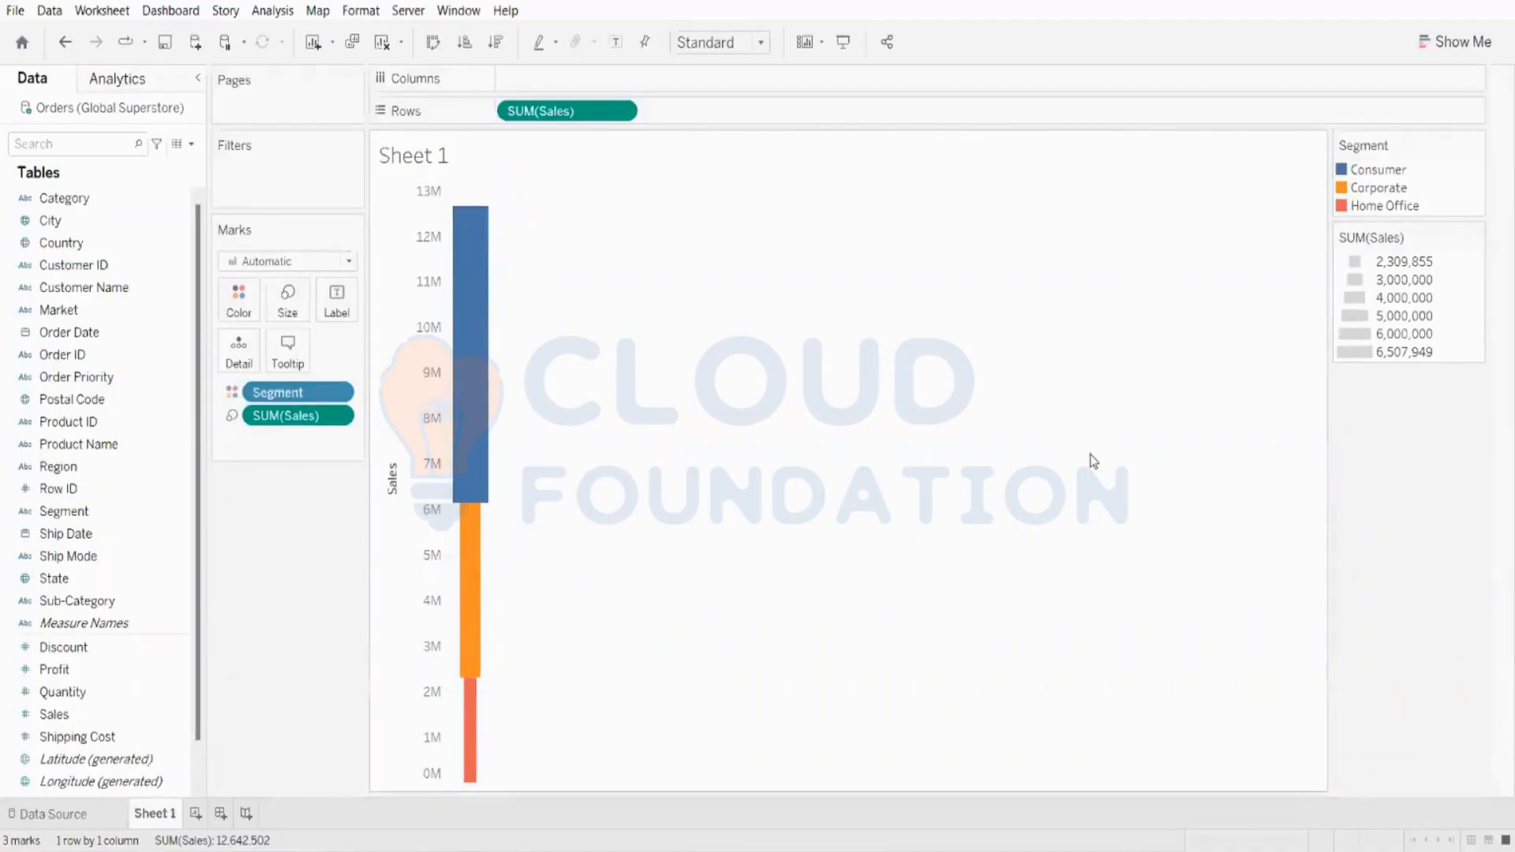
mouse_move(481, 272)
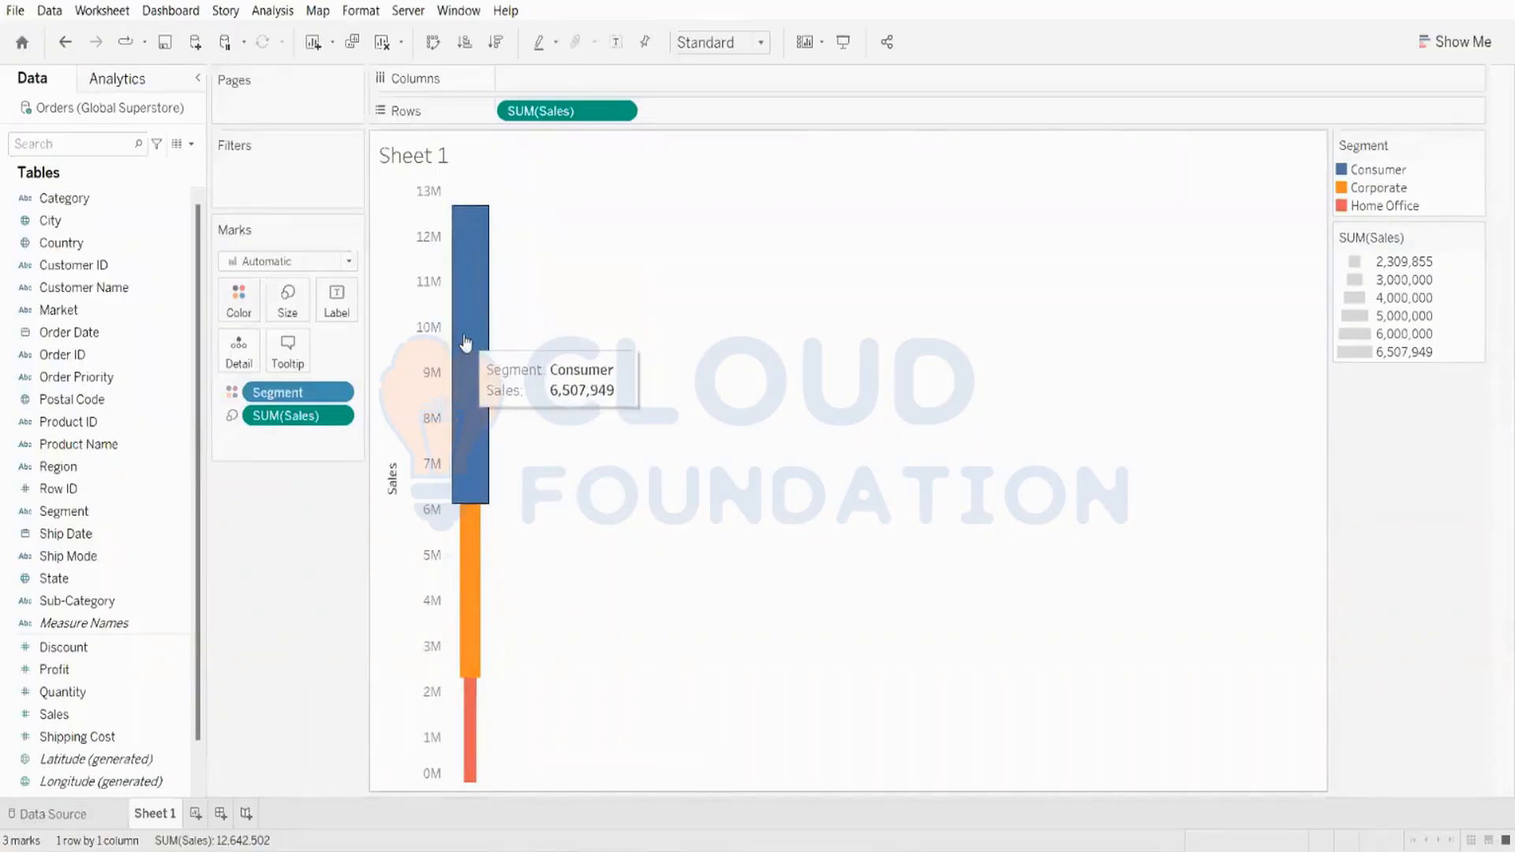
mouse_move(471, 746)
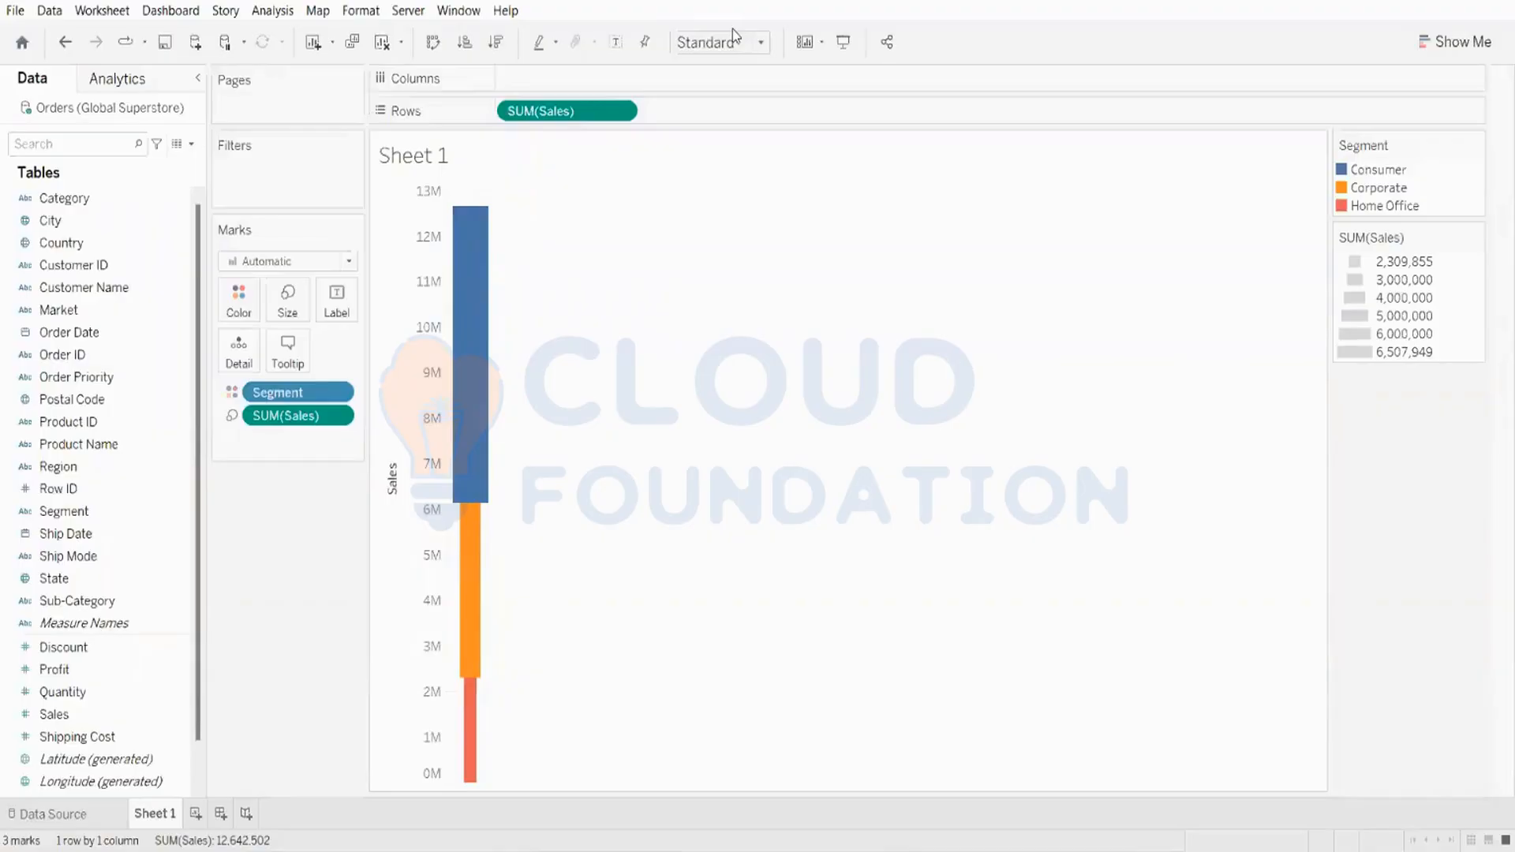
Step: Set the view to fit the Entire View
click(717, 42)
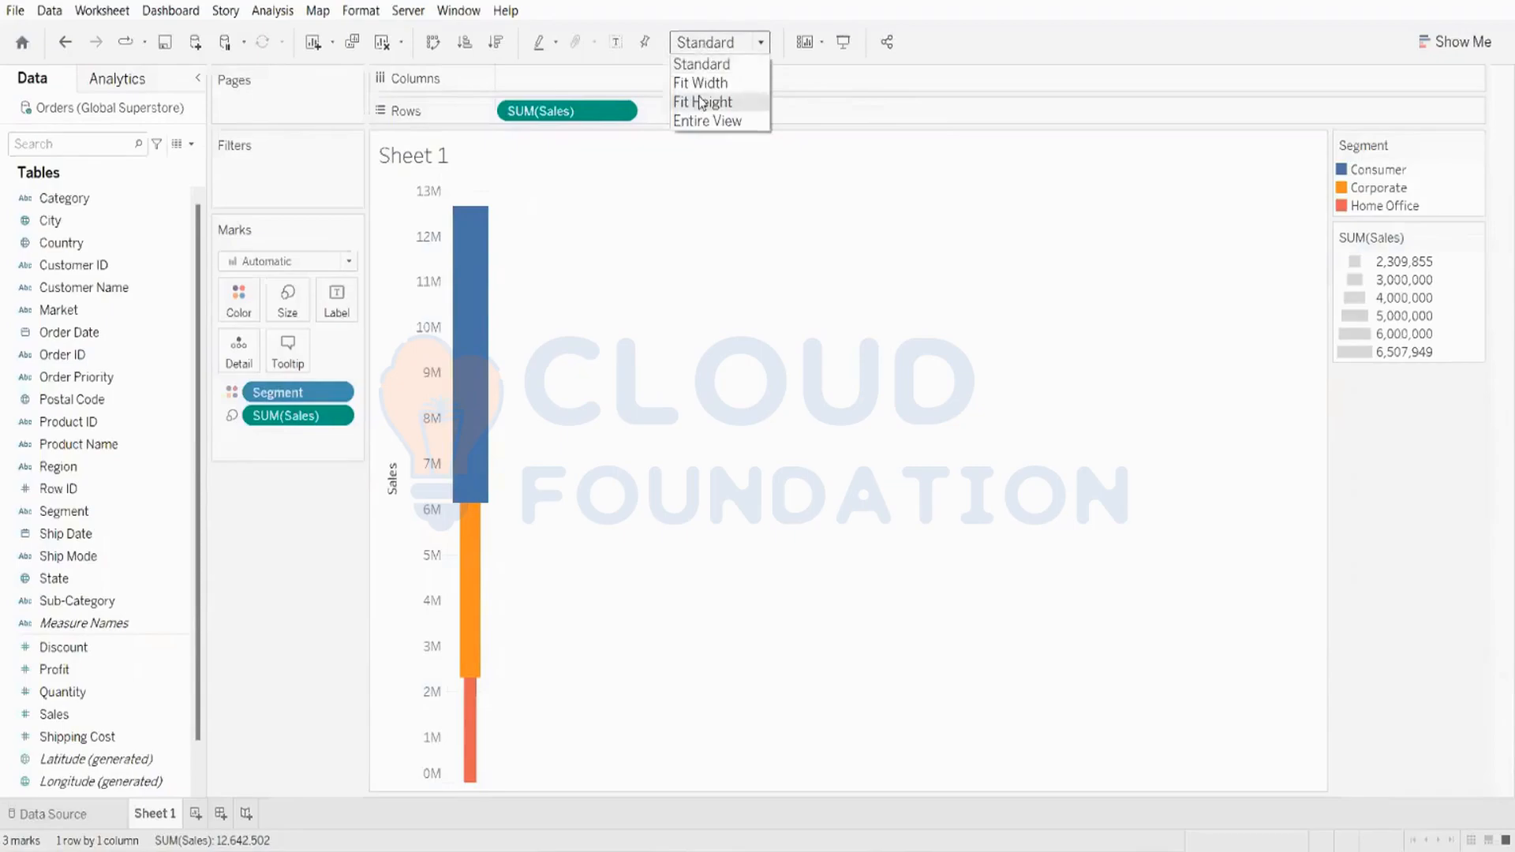
click(699, 123)
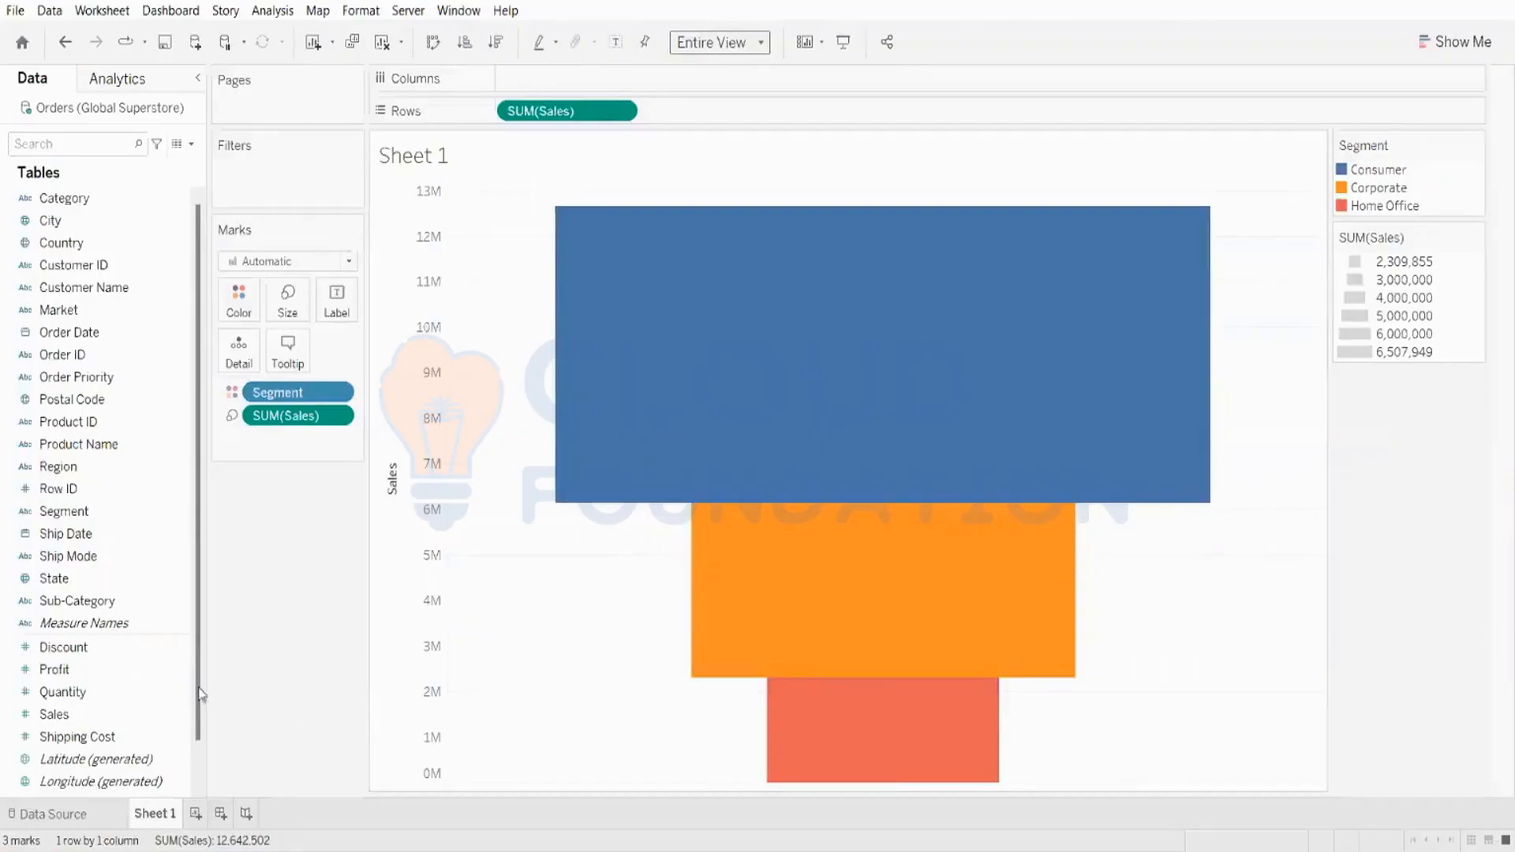
Step: Label each bar segment with its Segment name and SUM(Sales)
click(81, 720)
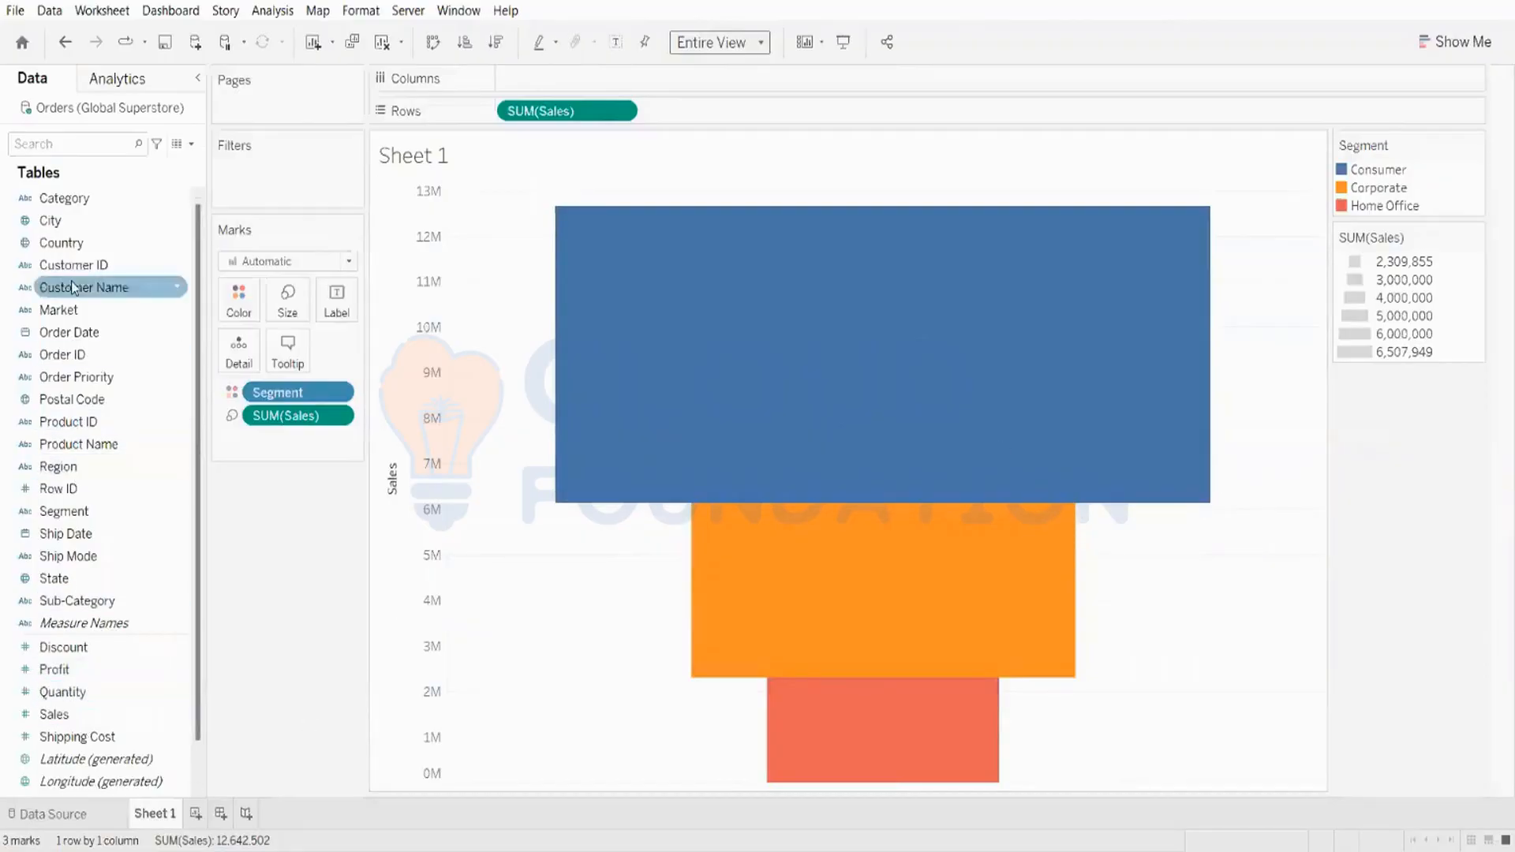
drag(286, 307, 335, 304)
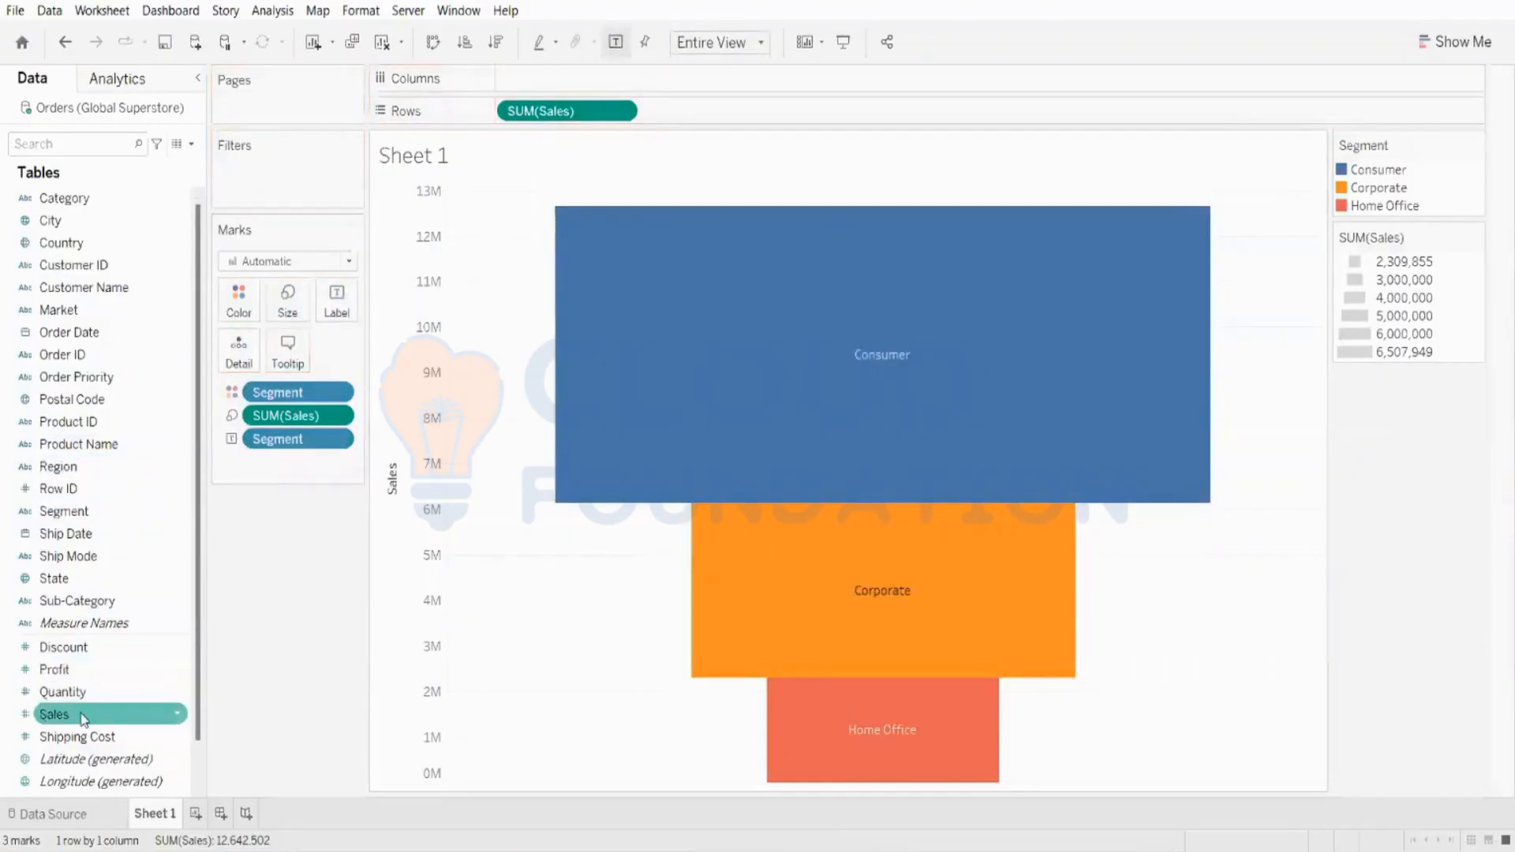
drag(83, 718, 326, 310)
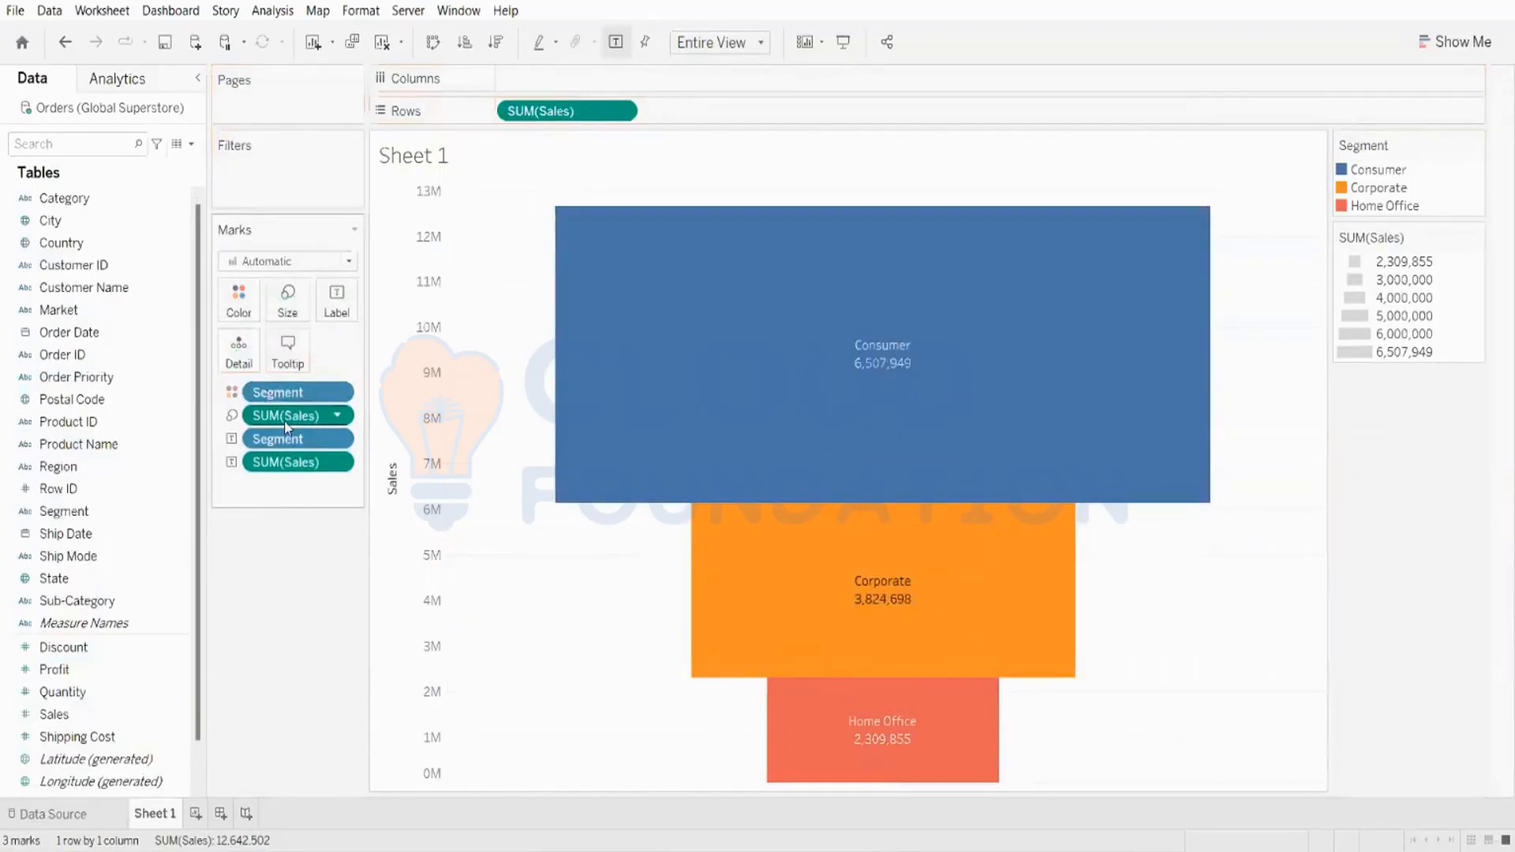
Step: Format the SUM(Sales) label numbers as Currency (Custom) with 0 decimal places
right_click(312, 412)
click(330, 495)
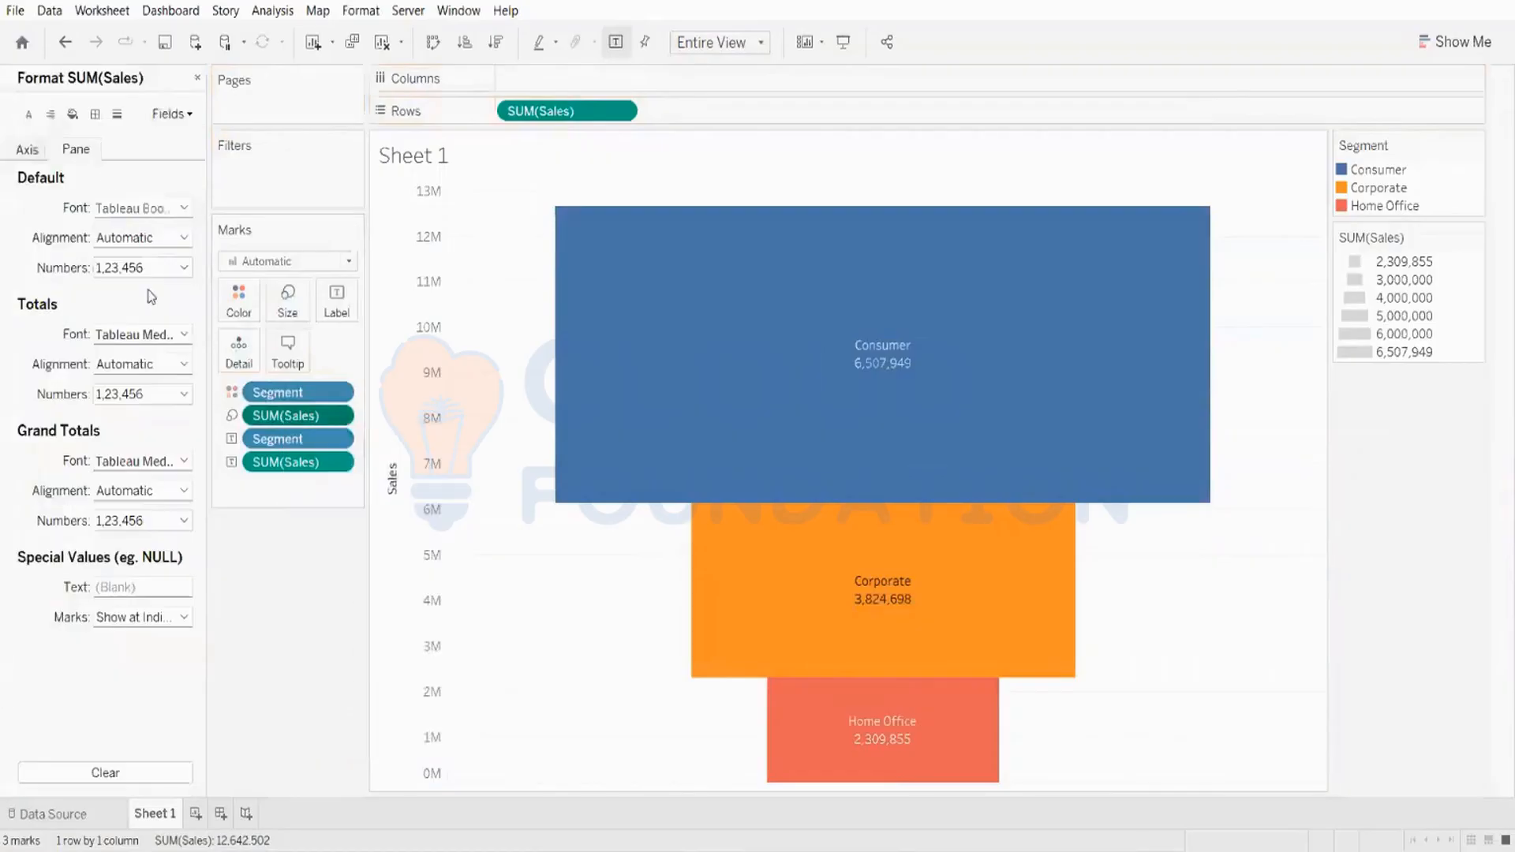
click(115, 268)
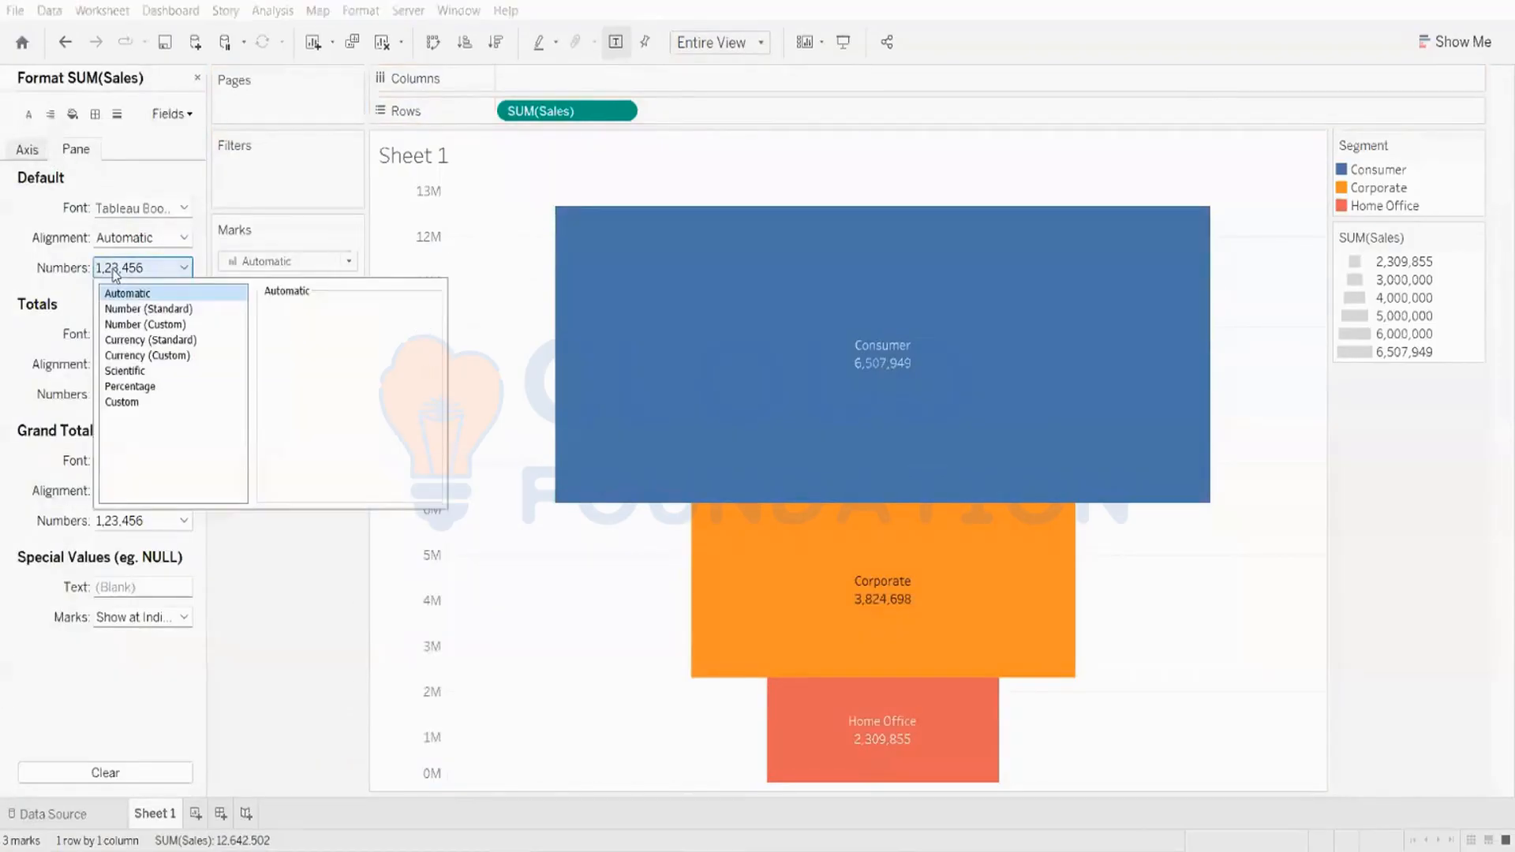
click(264, 634)
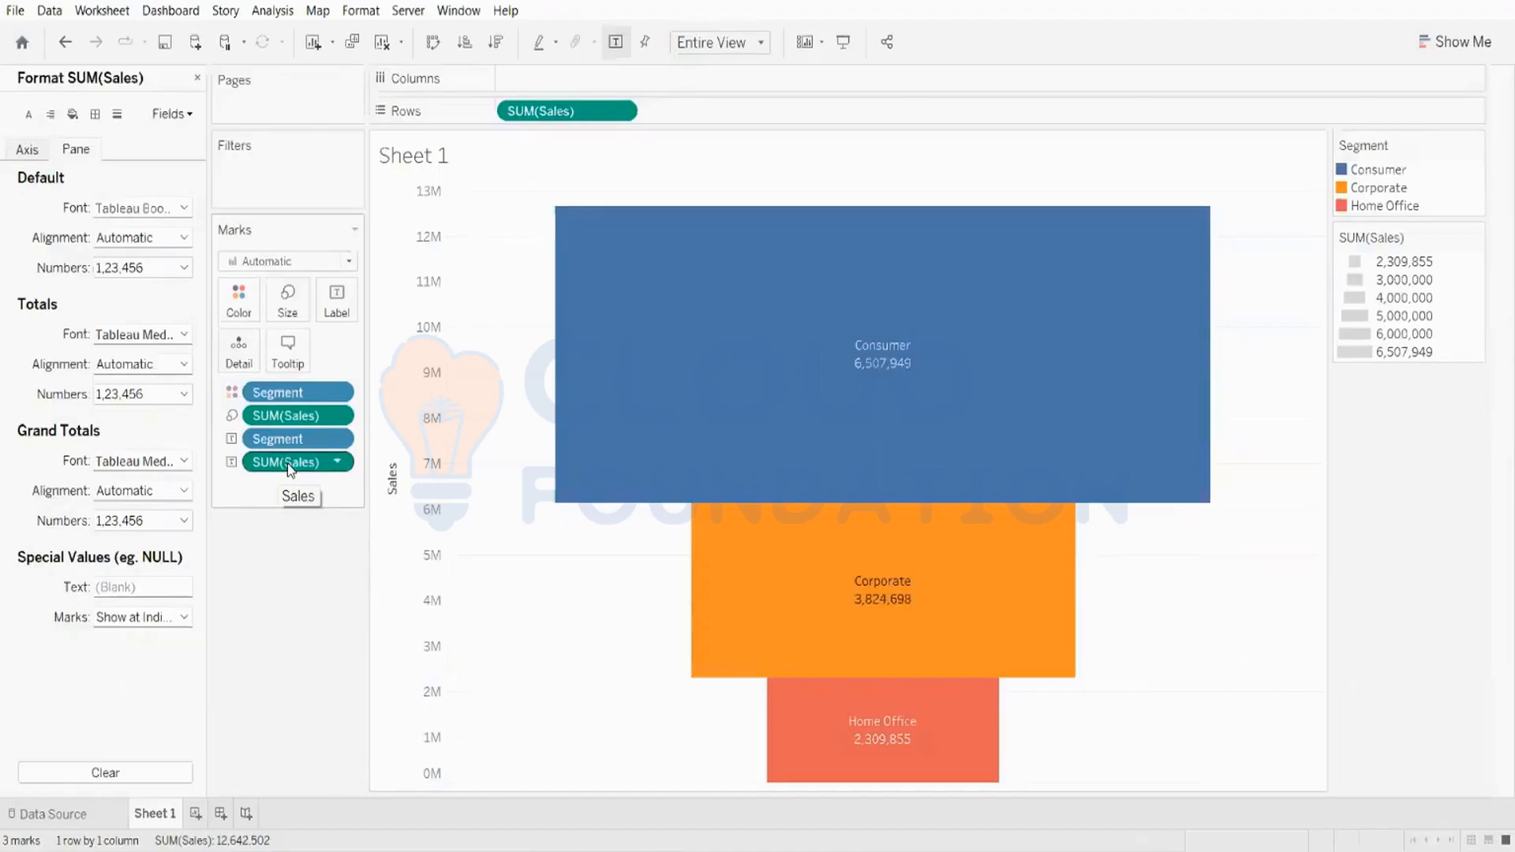
right_click(287, 462)
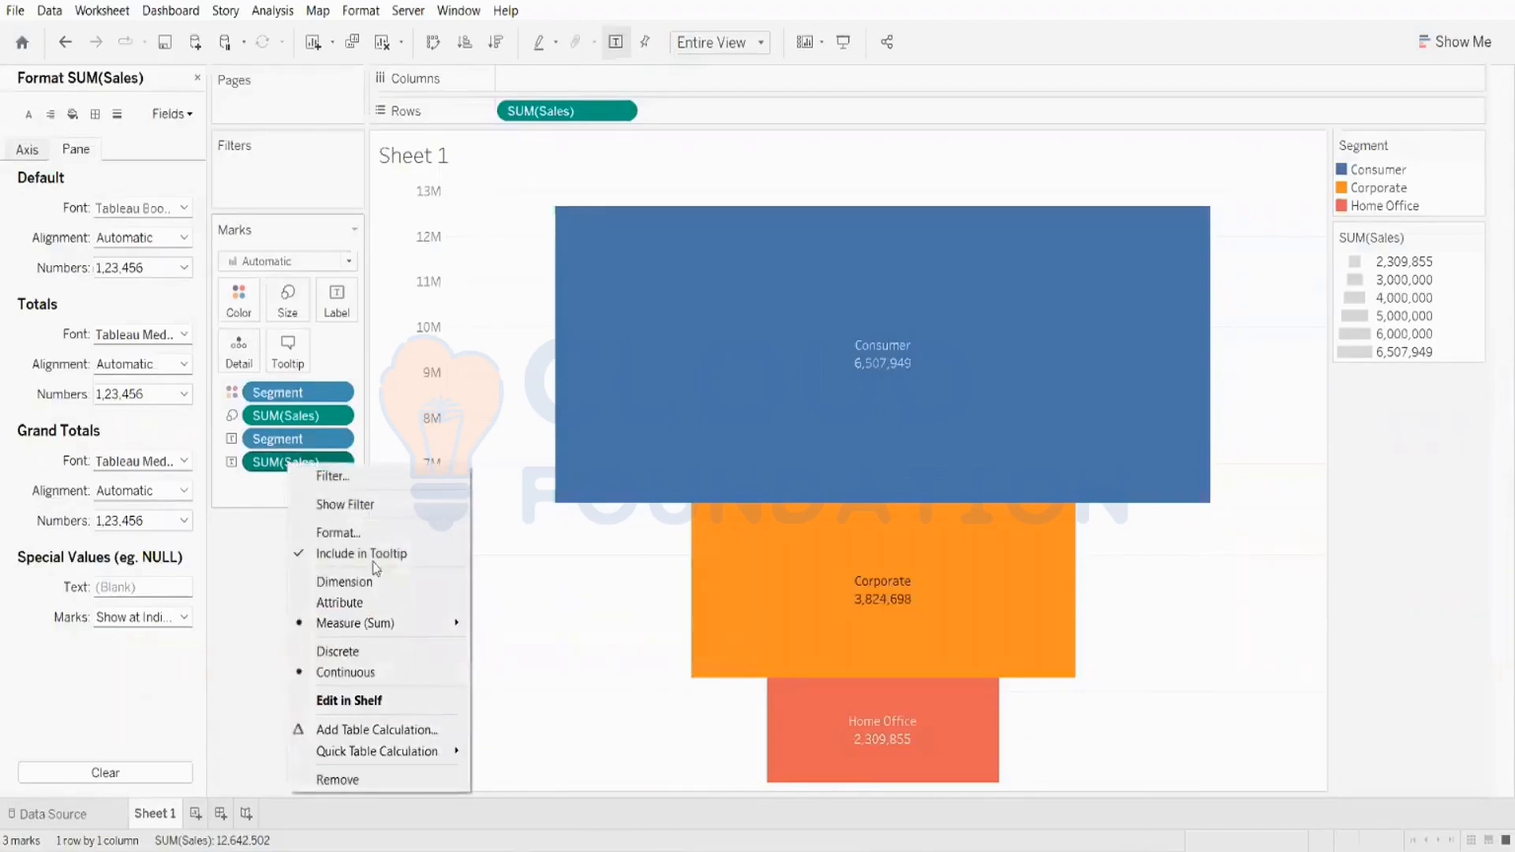
click(377, 534)
click(33, 150)
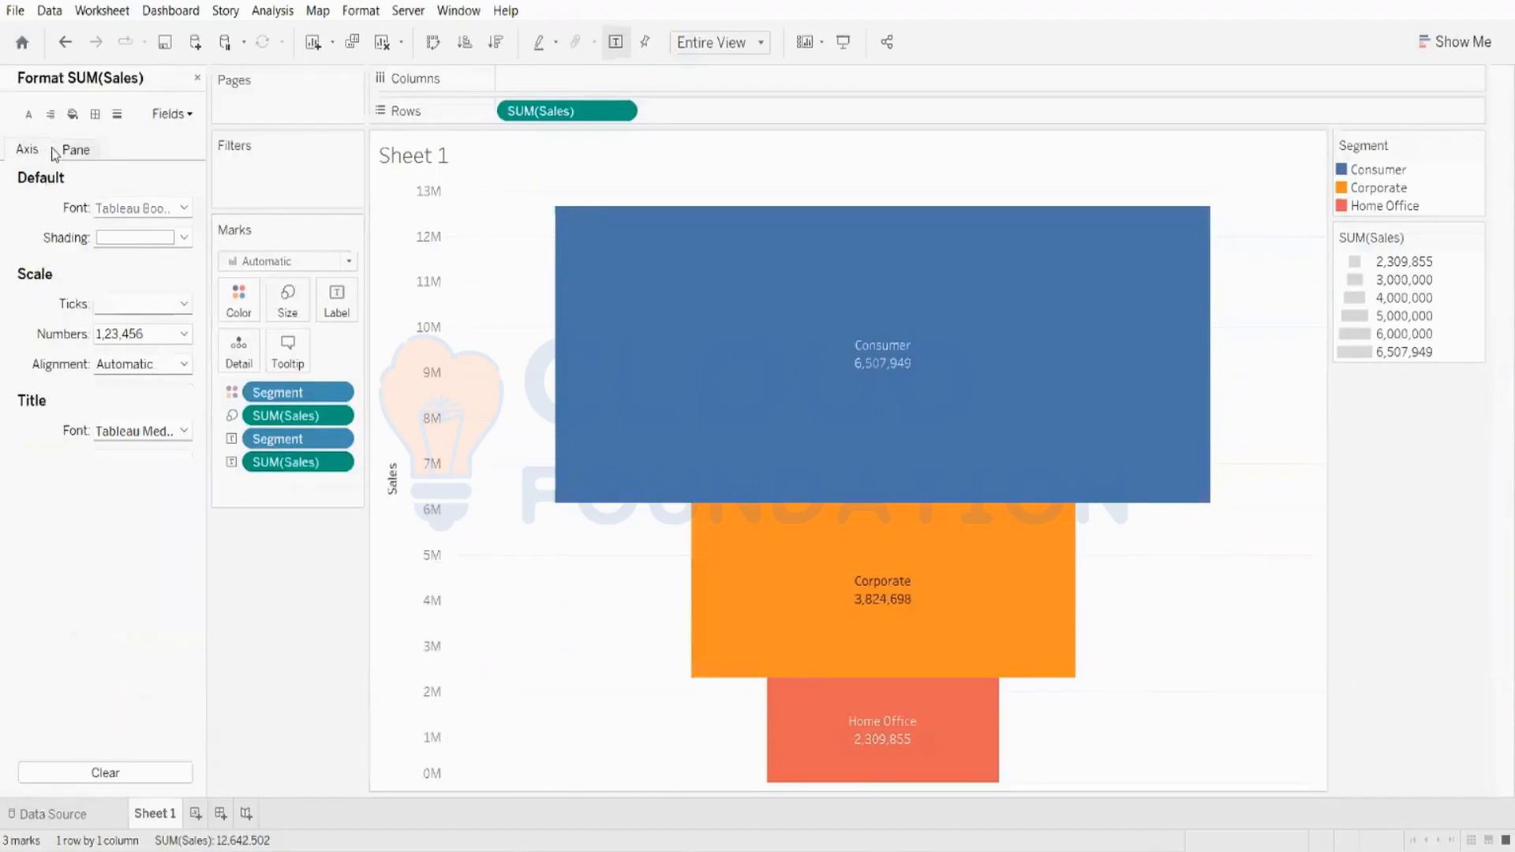
click(74, 151)
click(44, 153)
click(77, 152)
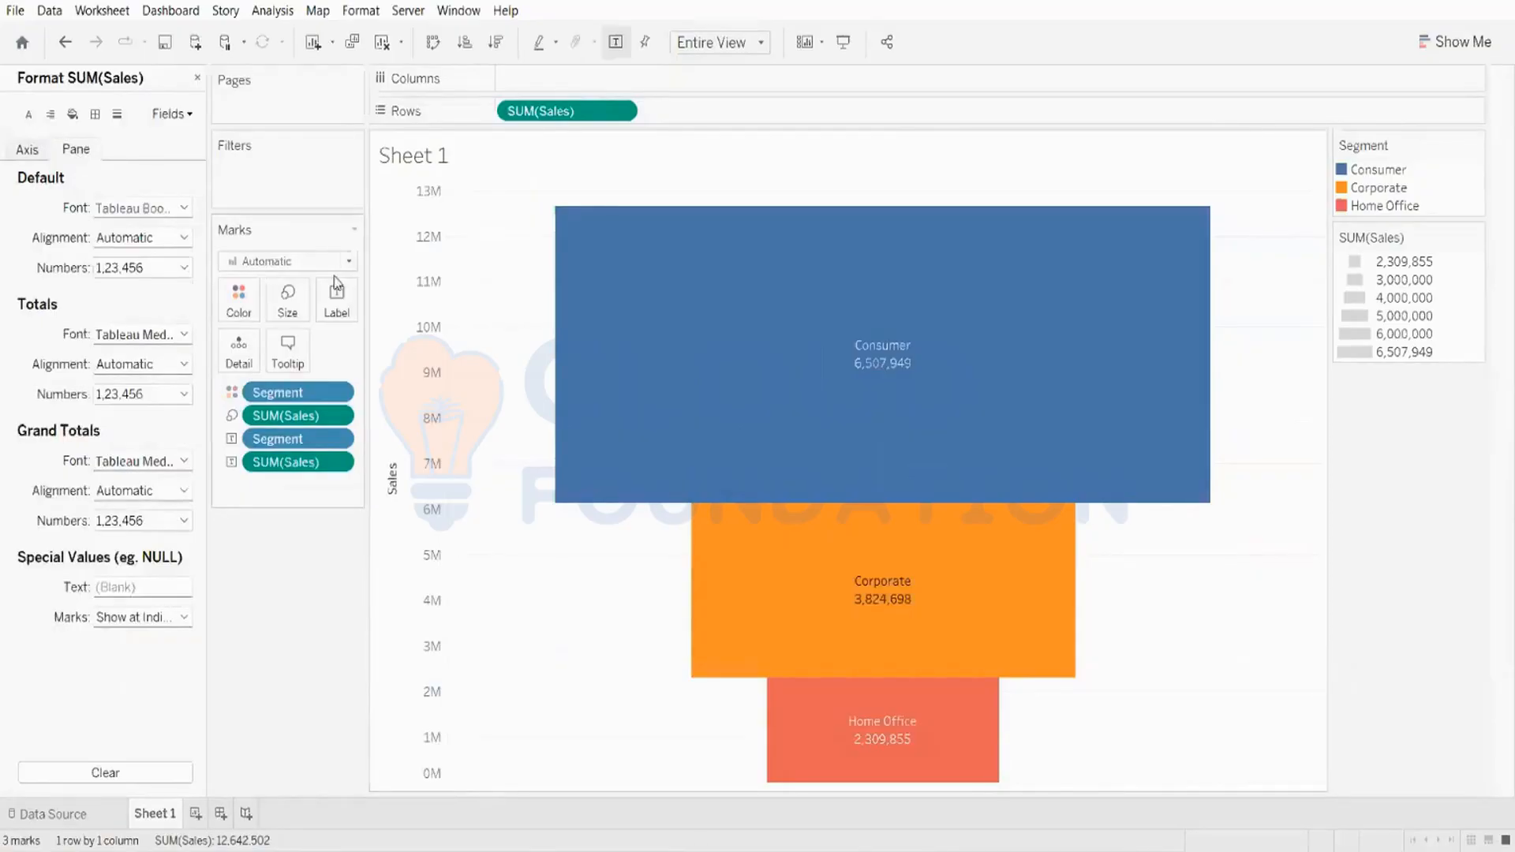
click(130, 273)
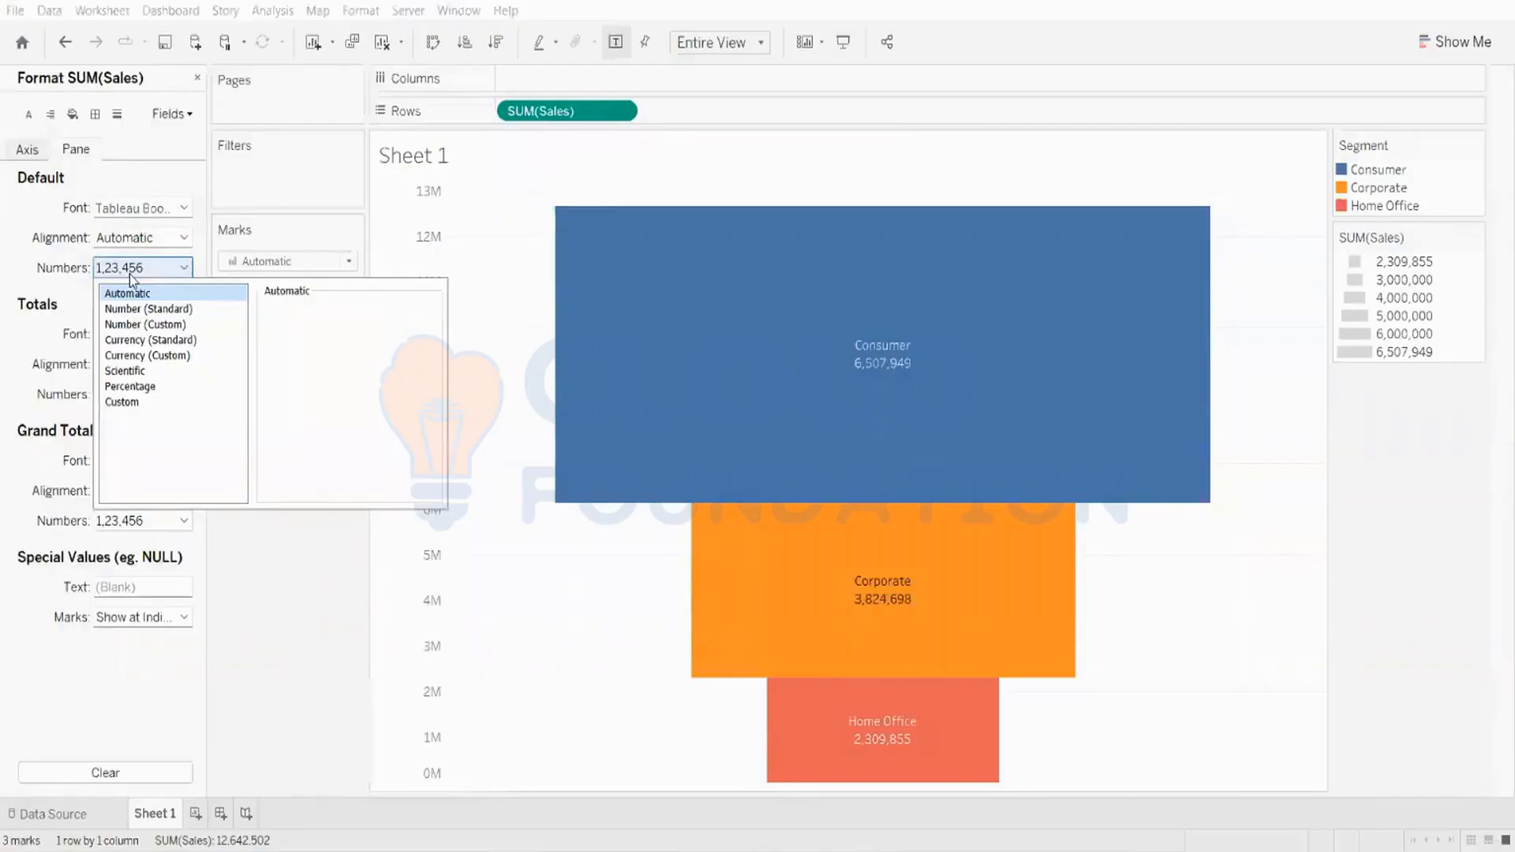
click(131, 356)
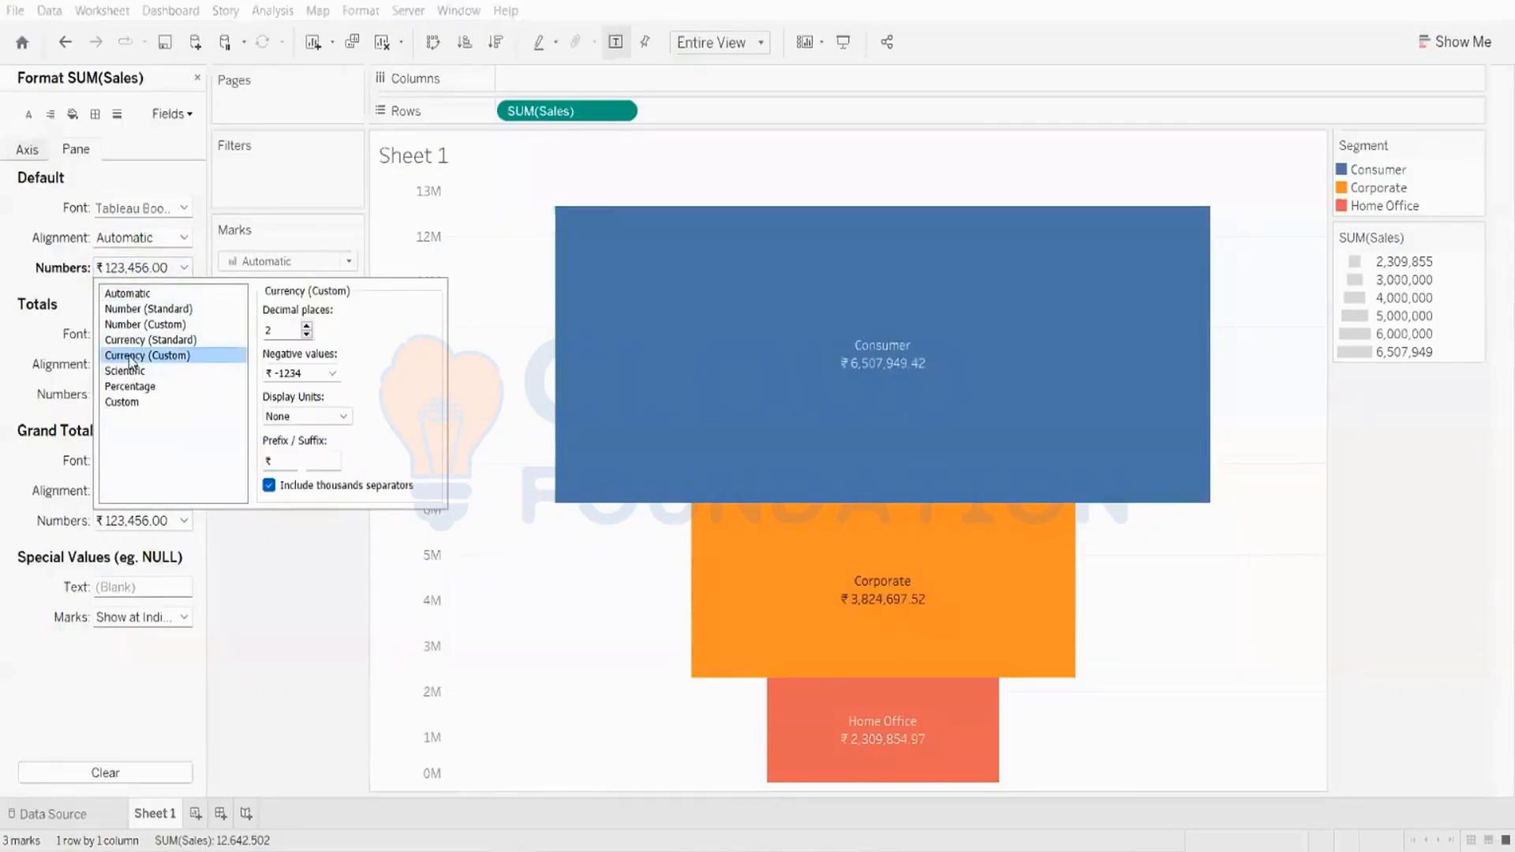
click(307, 333)
click(307, 334)
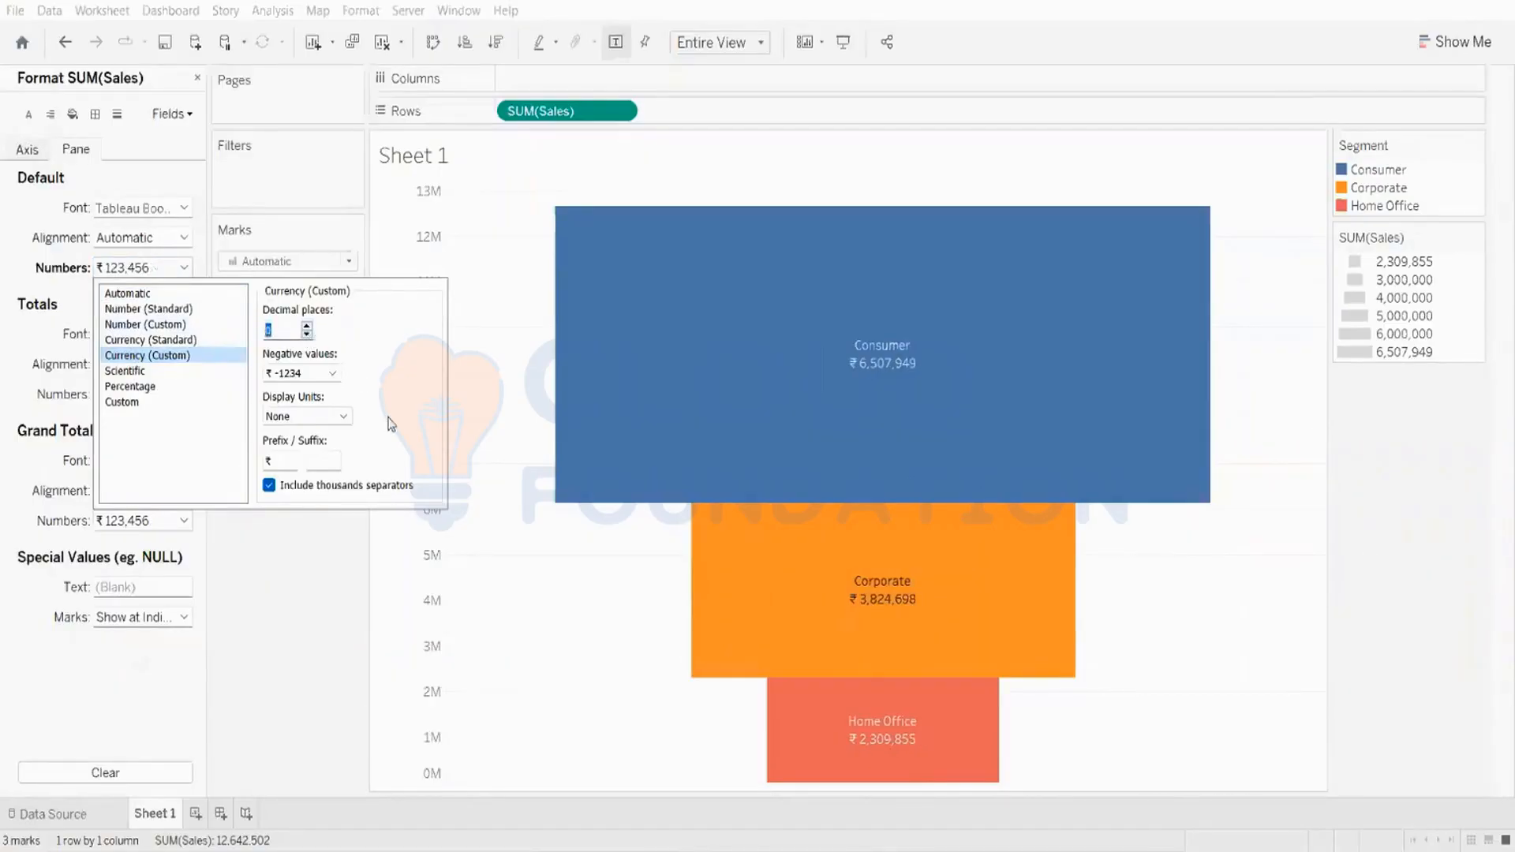
Step: Show the sales label currency in Millions (M) with 2 decimal places
click(316, 416)
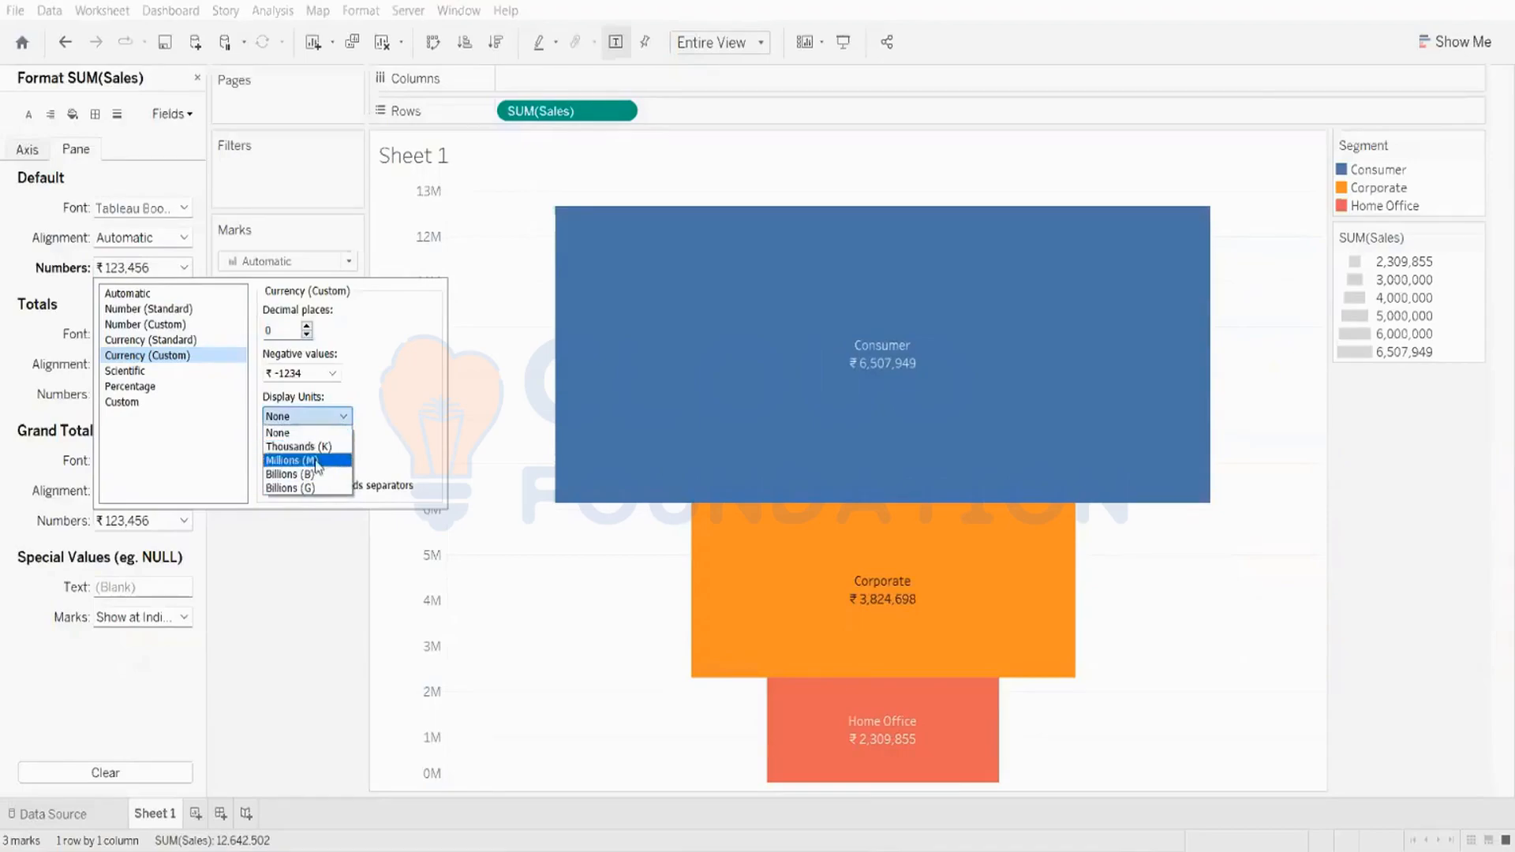
click(319, 460)
click(336, 419)
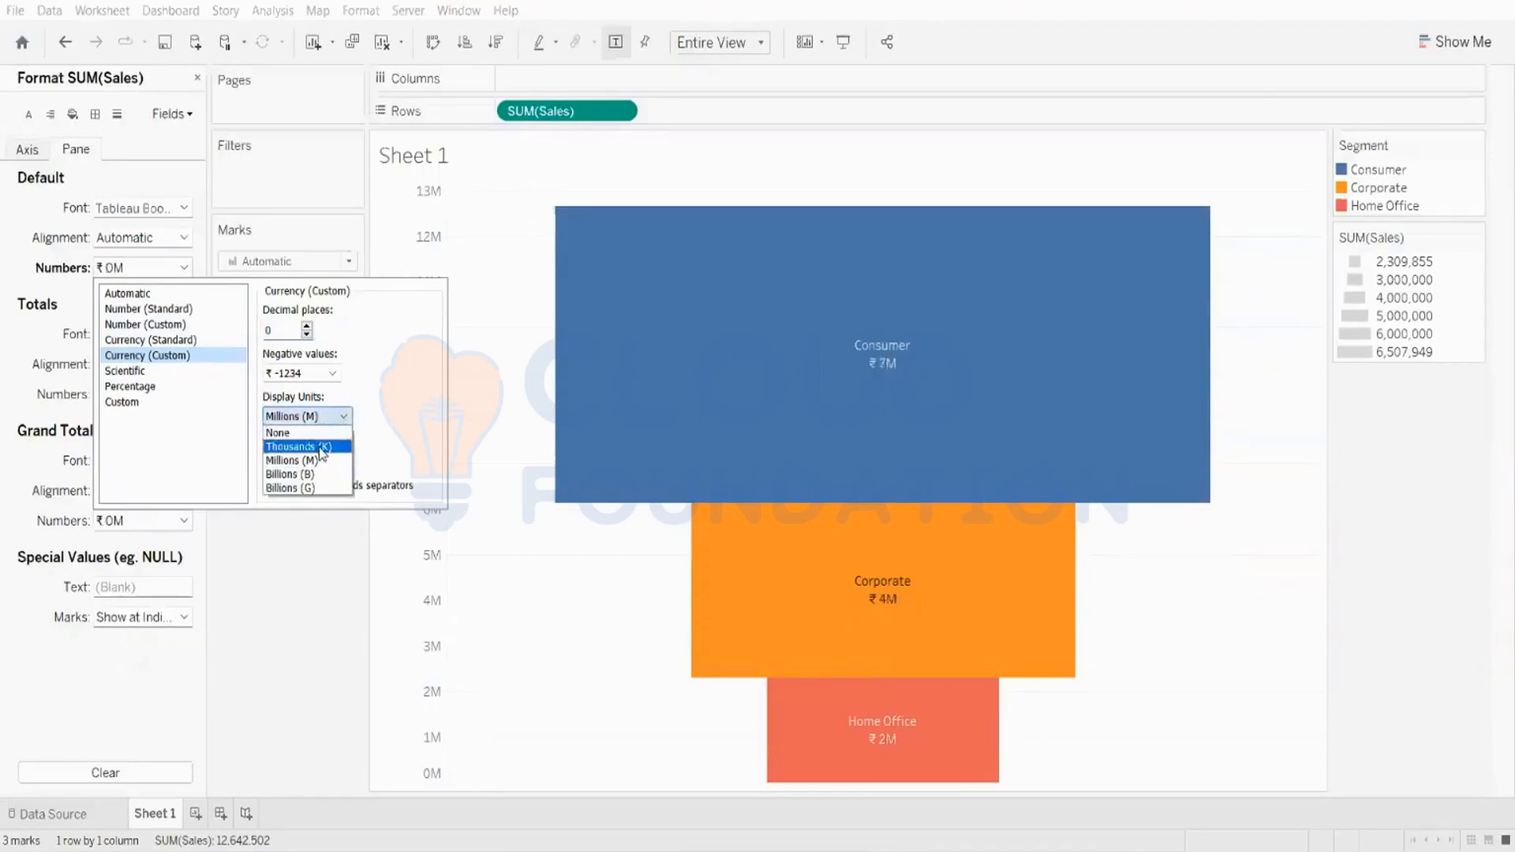
click(321, 446)
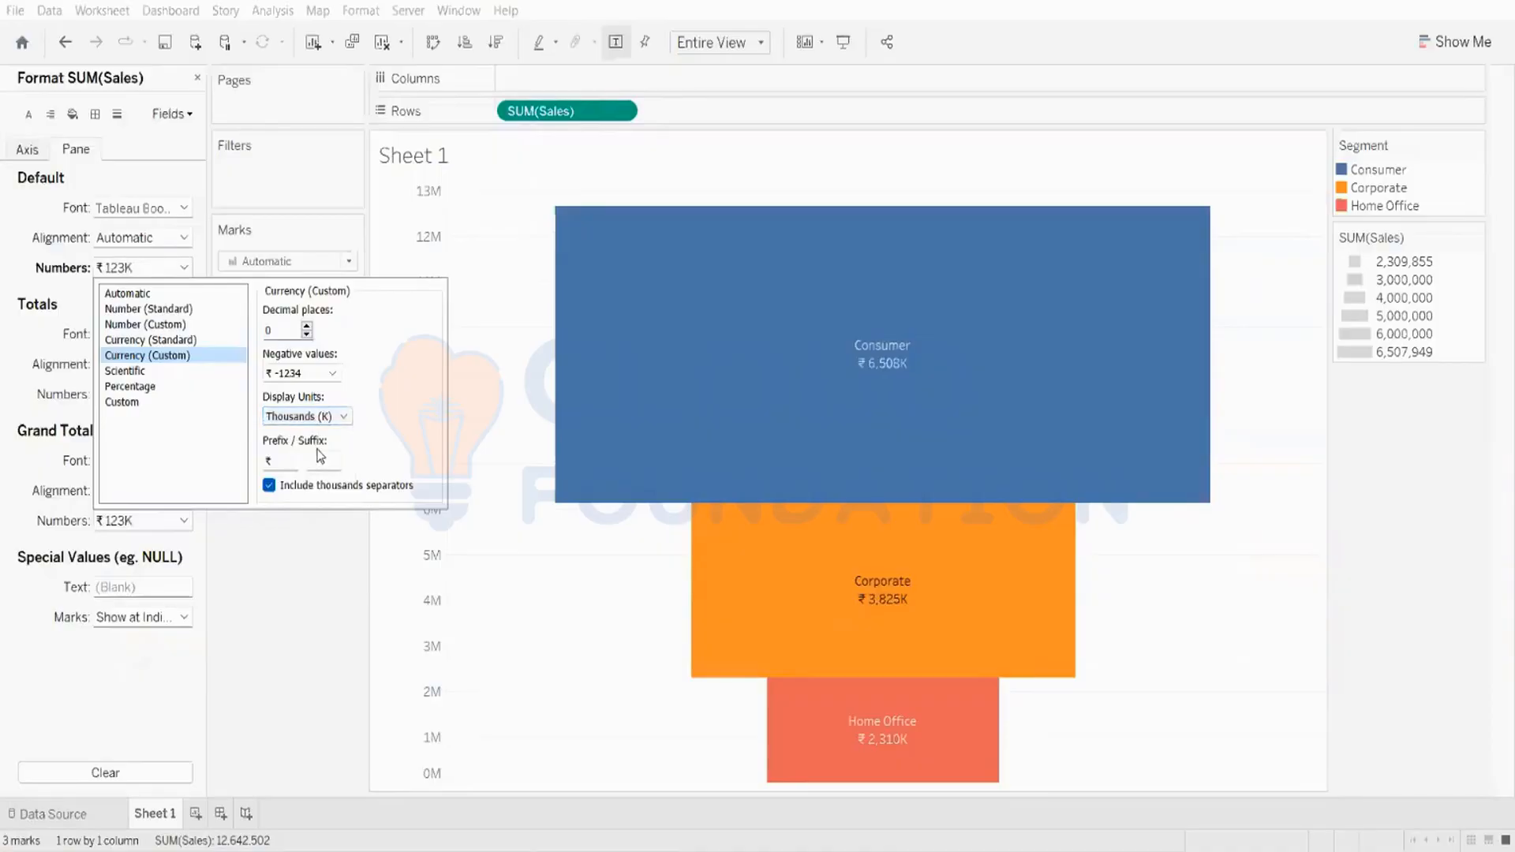
click(331, 417)
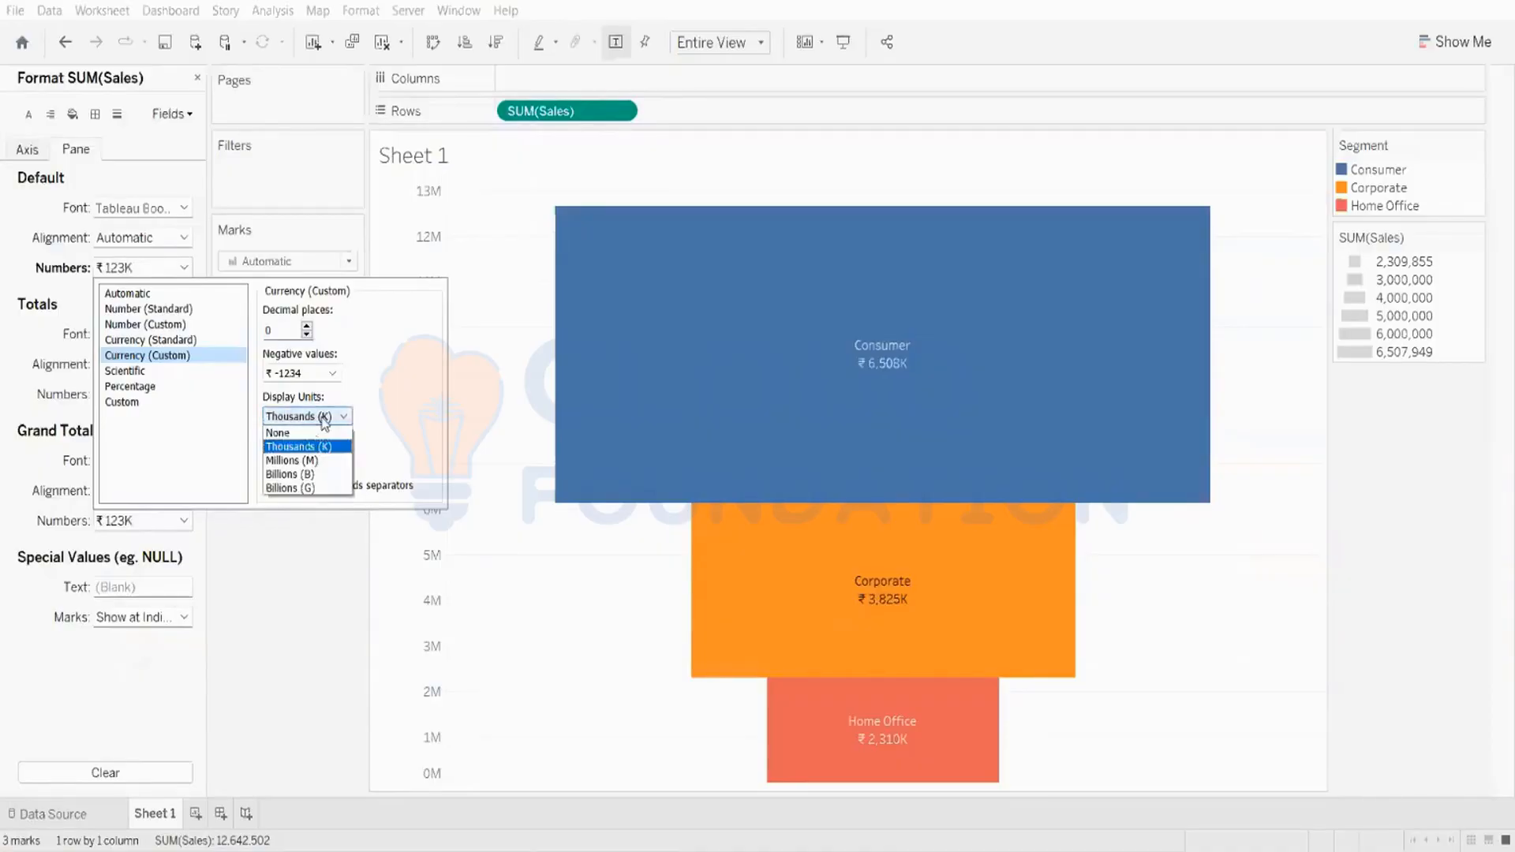
click(308, 461)
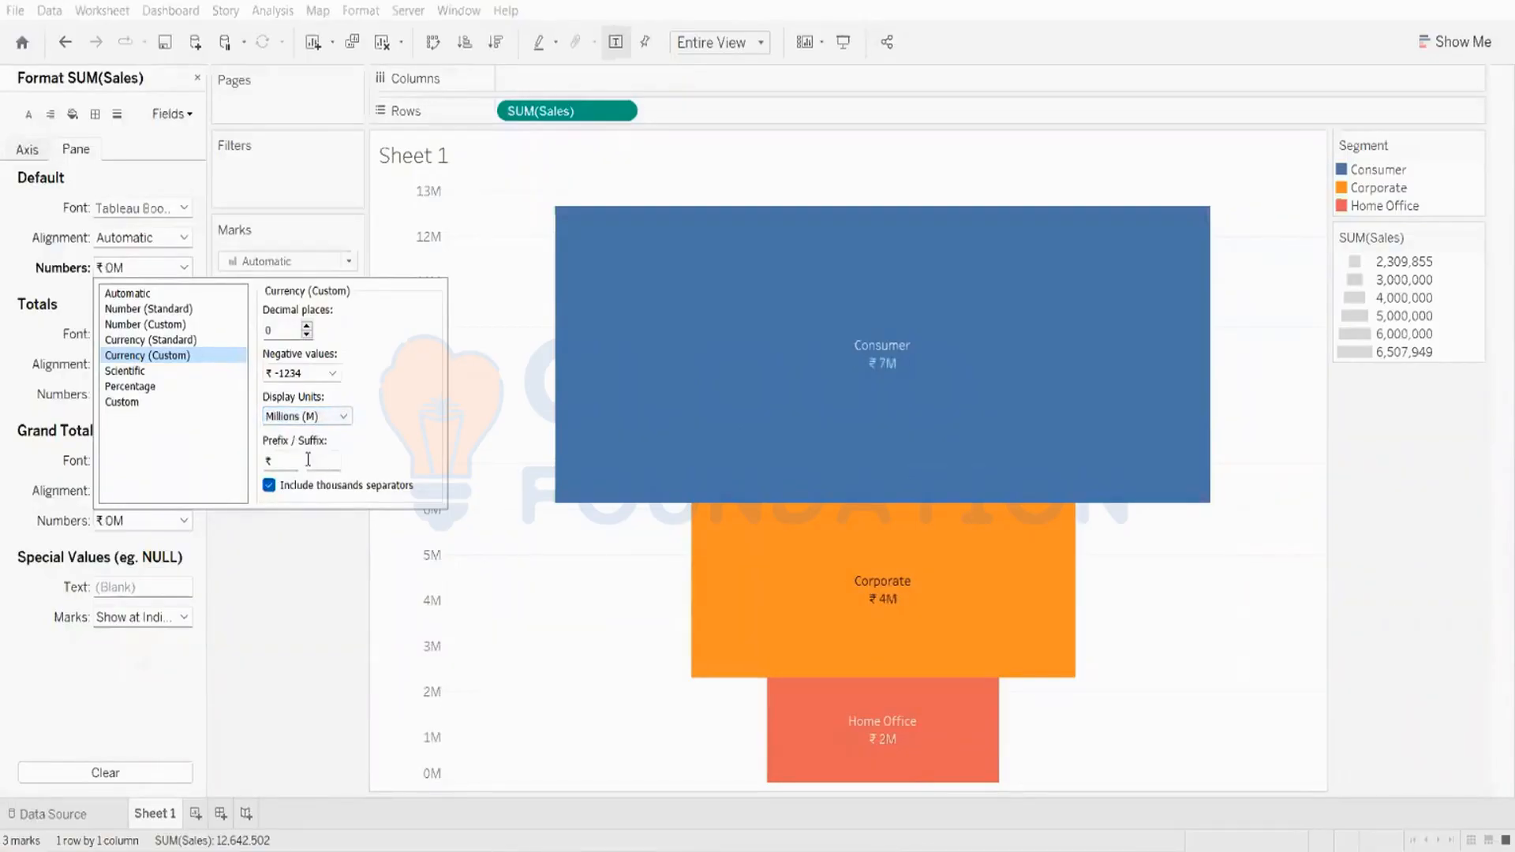
click(307, 326)
click(307, 326)
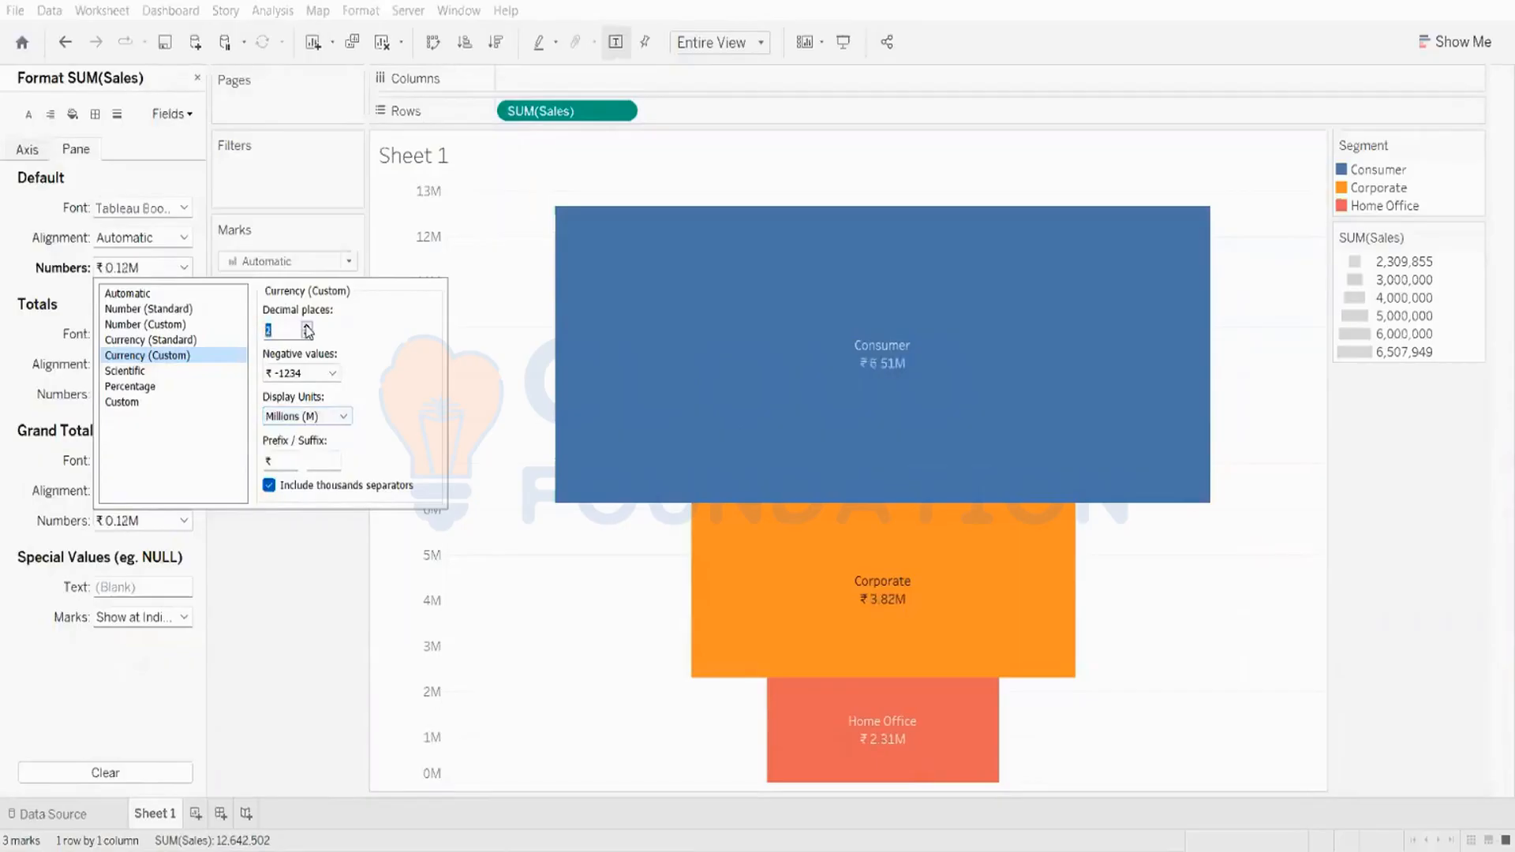
Step: Change the label currency prefix from the rupee symbol to $
click(277, 462)
key(BackSpace)
text($)
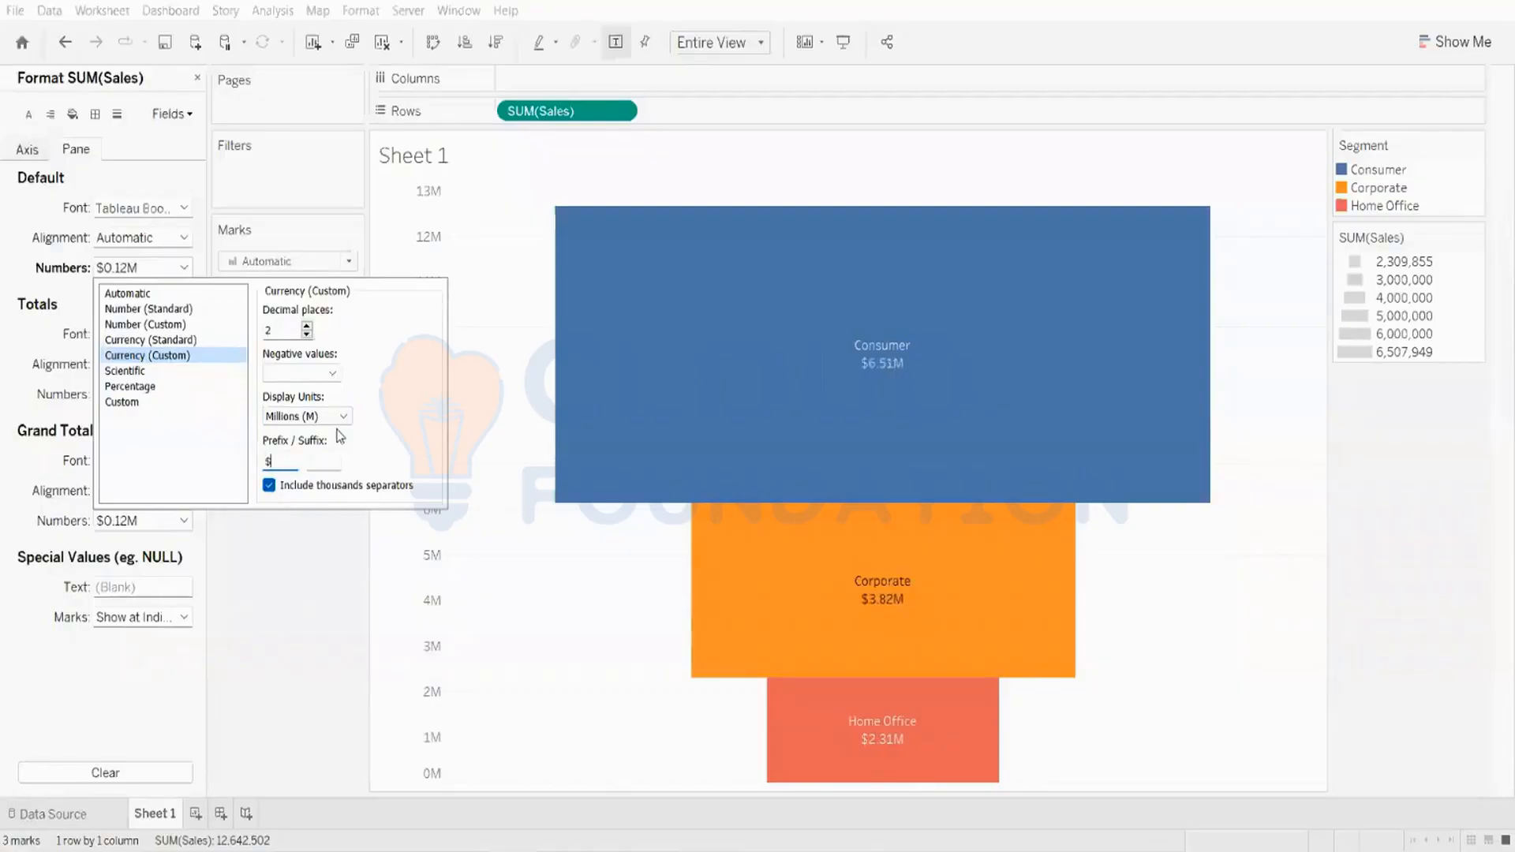
click(264, 593)
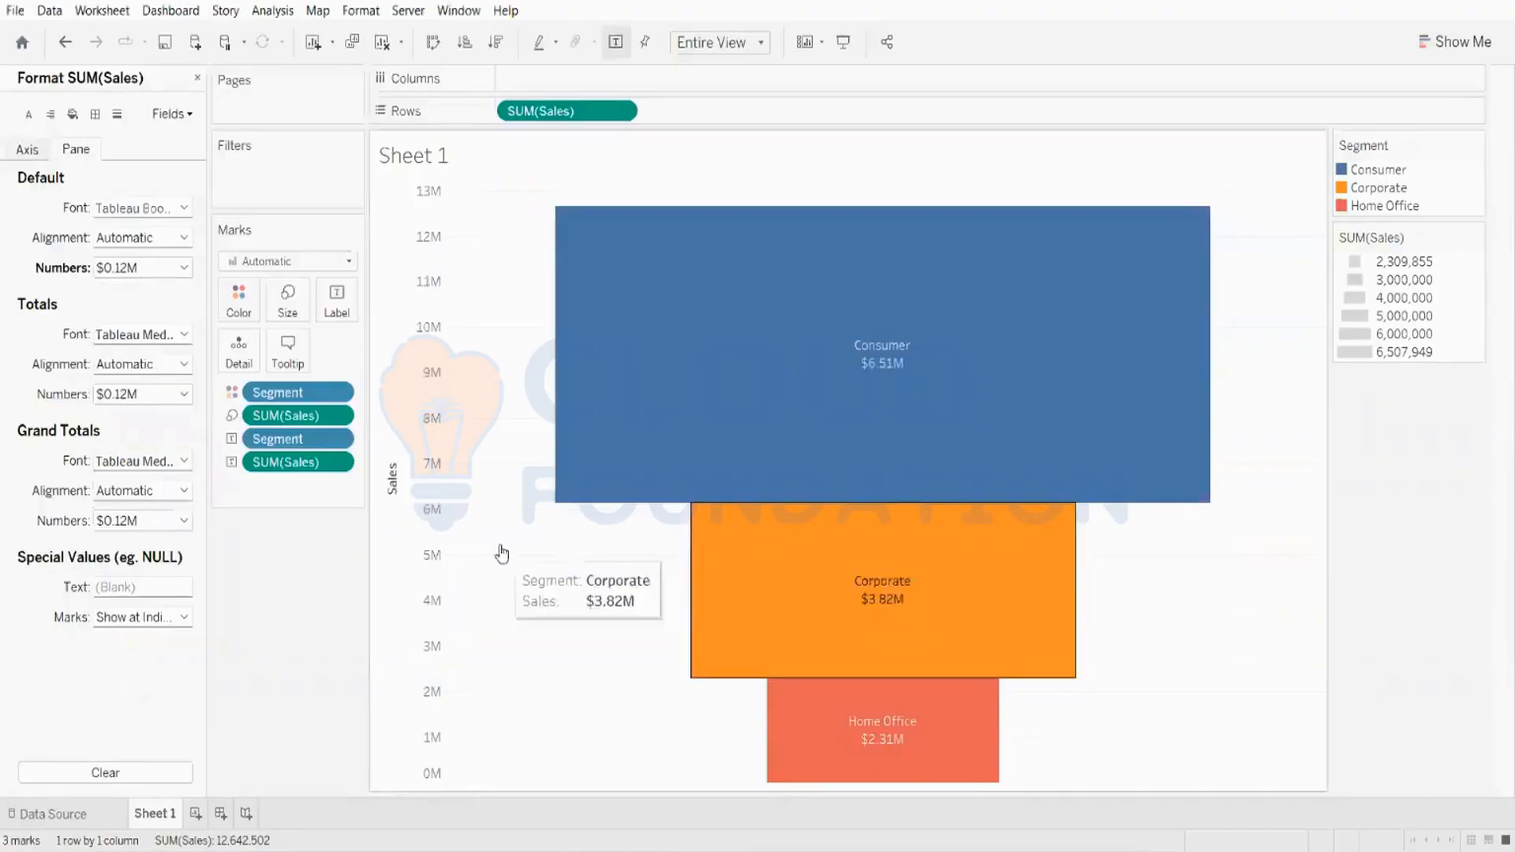
Step: Format the axis numbers as Currency (Custom) in Millions (M) with 2 decimal places and a $ prefix
click(34, 151)
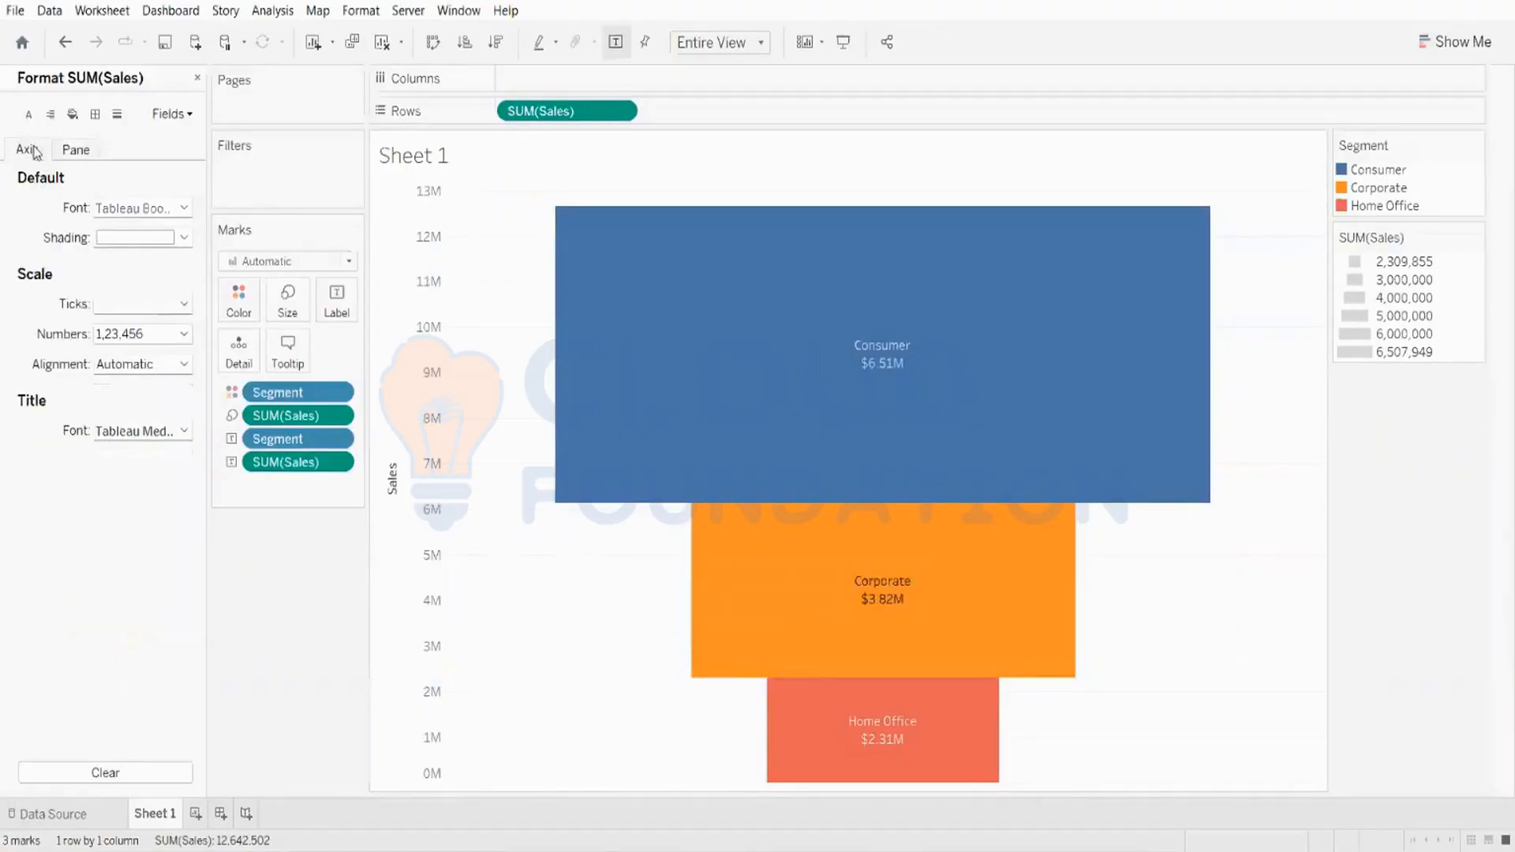
click(142, 335)
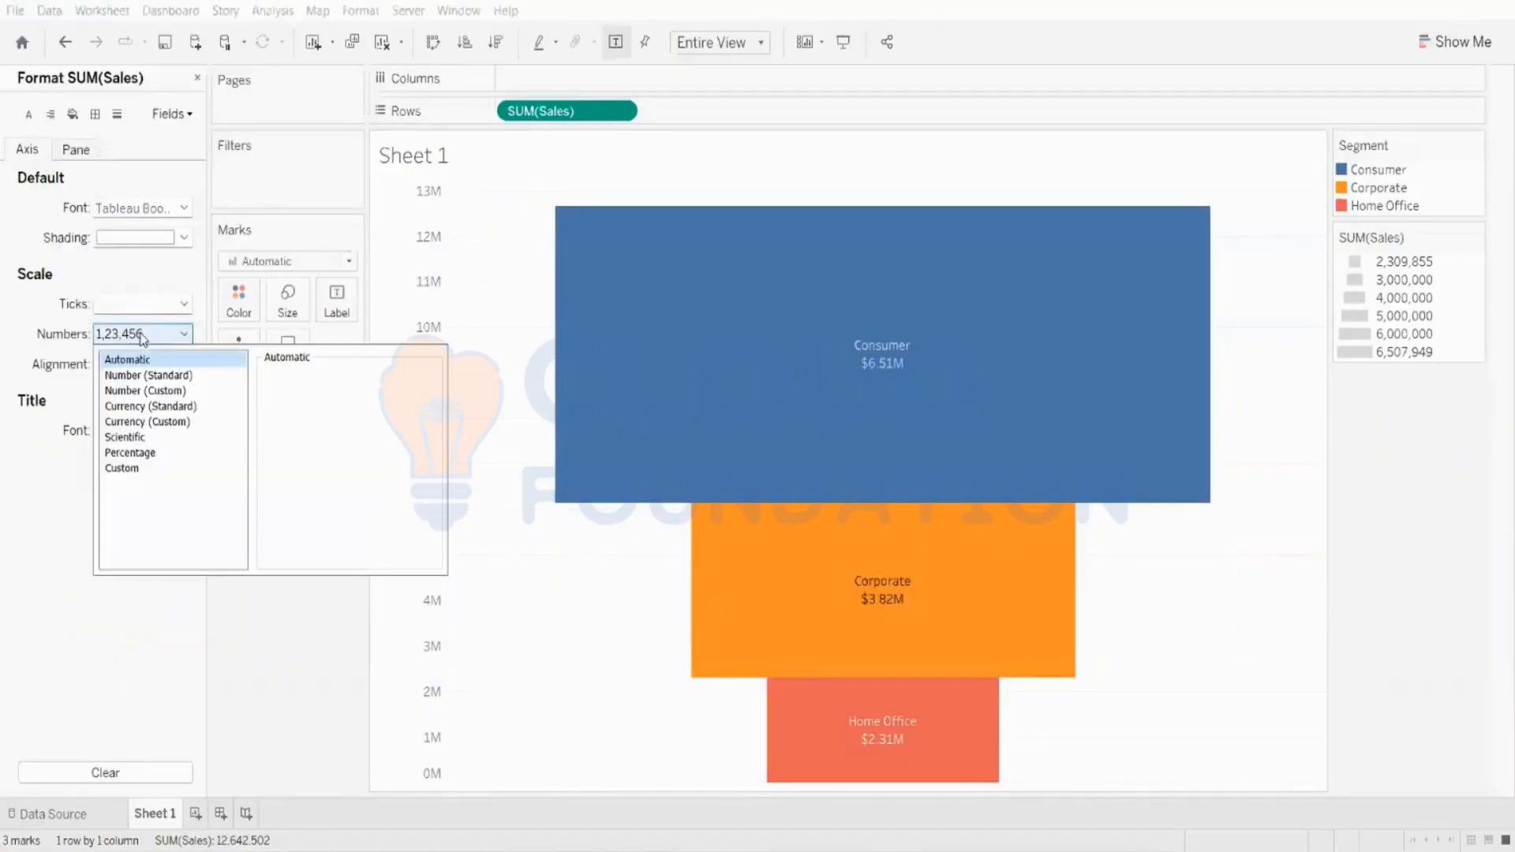
click(149, 422)
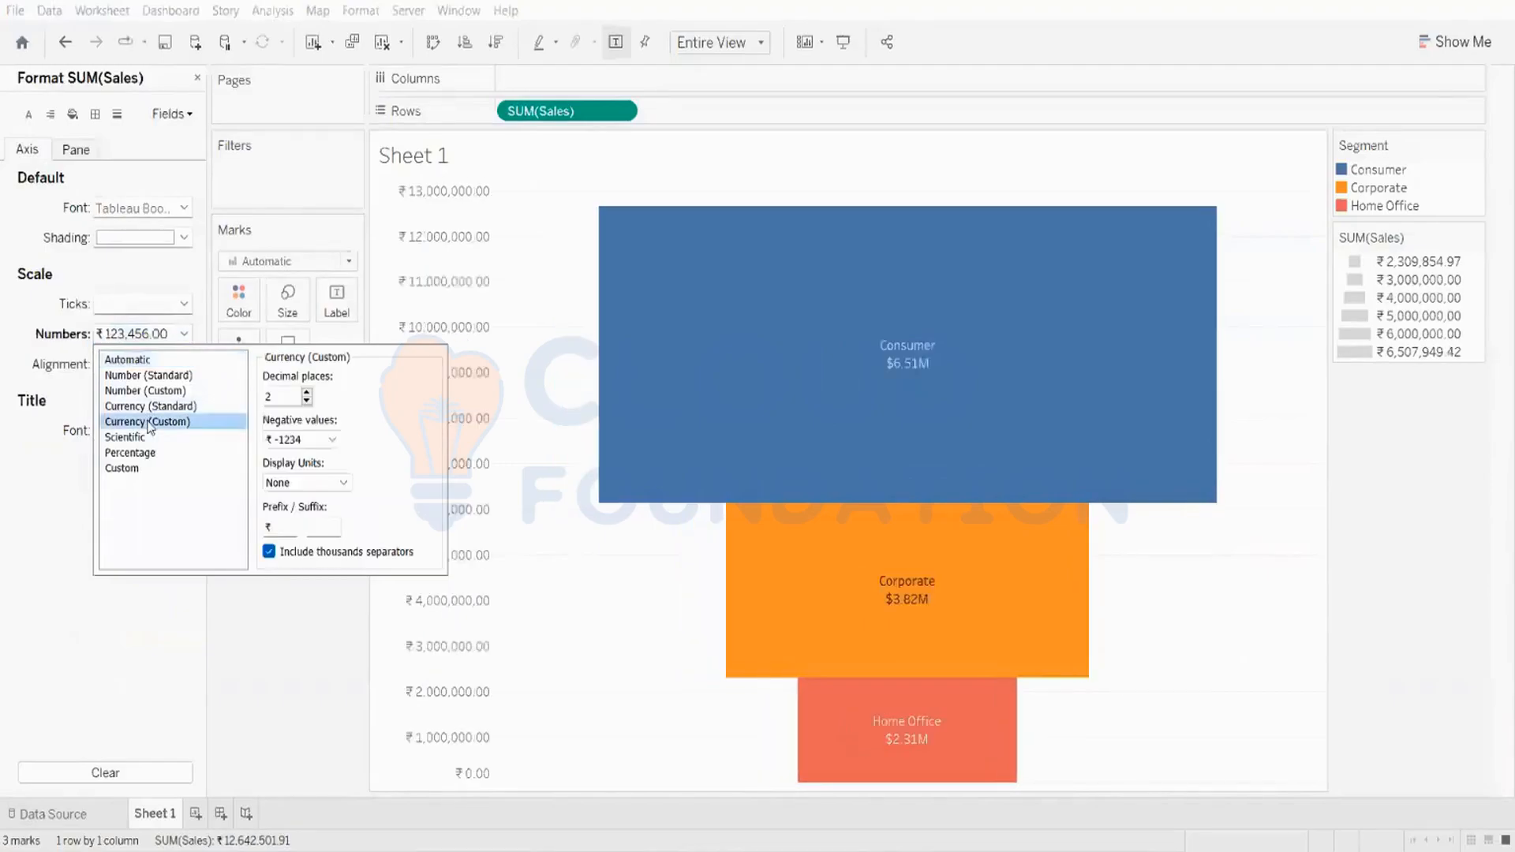
click(307, 401)
click(307, 393)
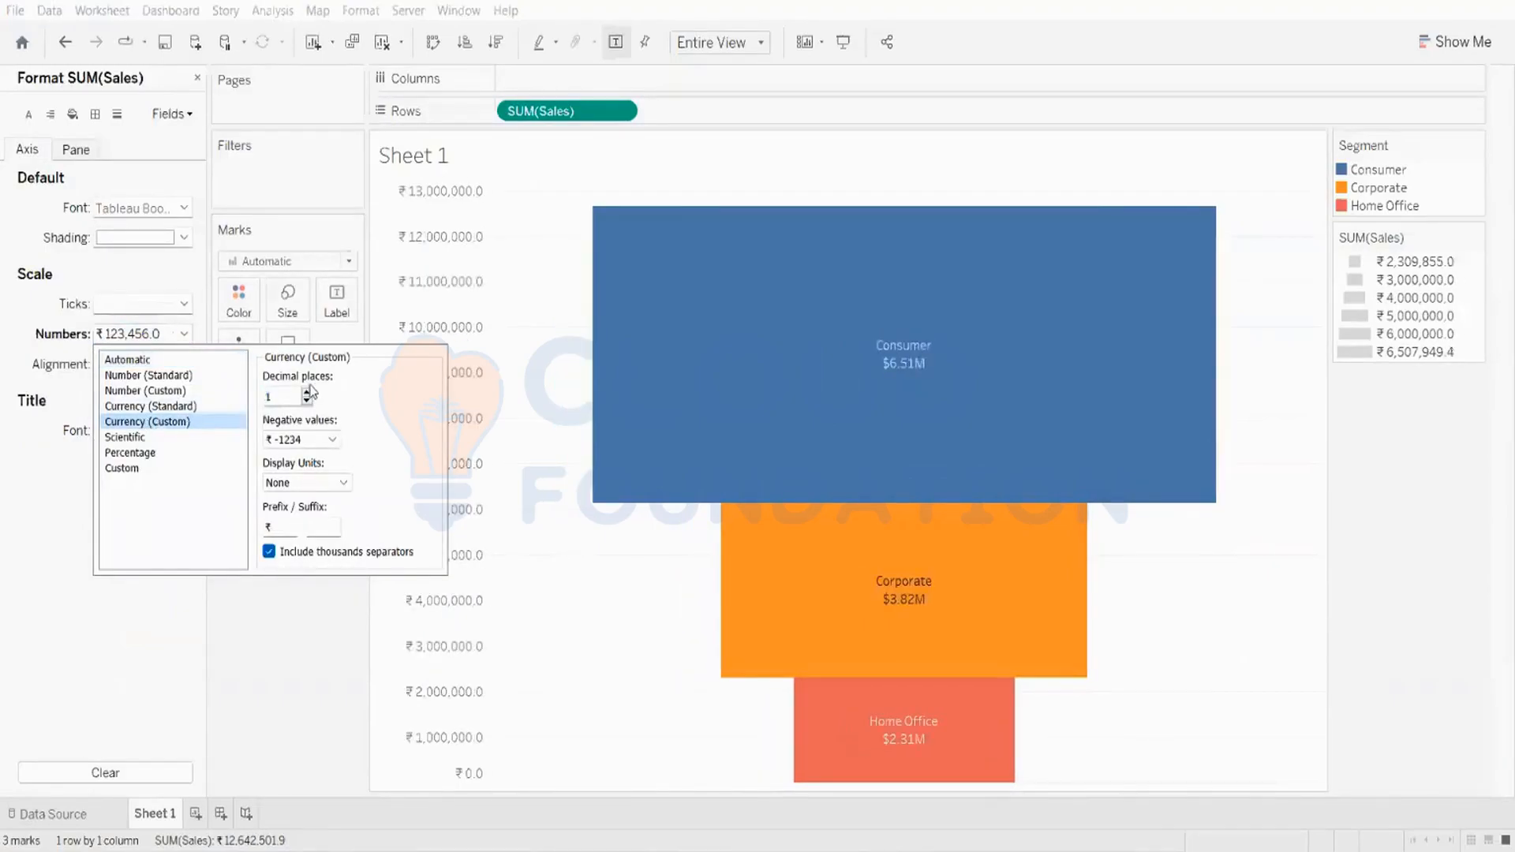
click(308, 482)
click(298, 526)
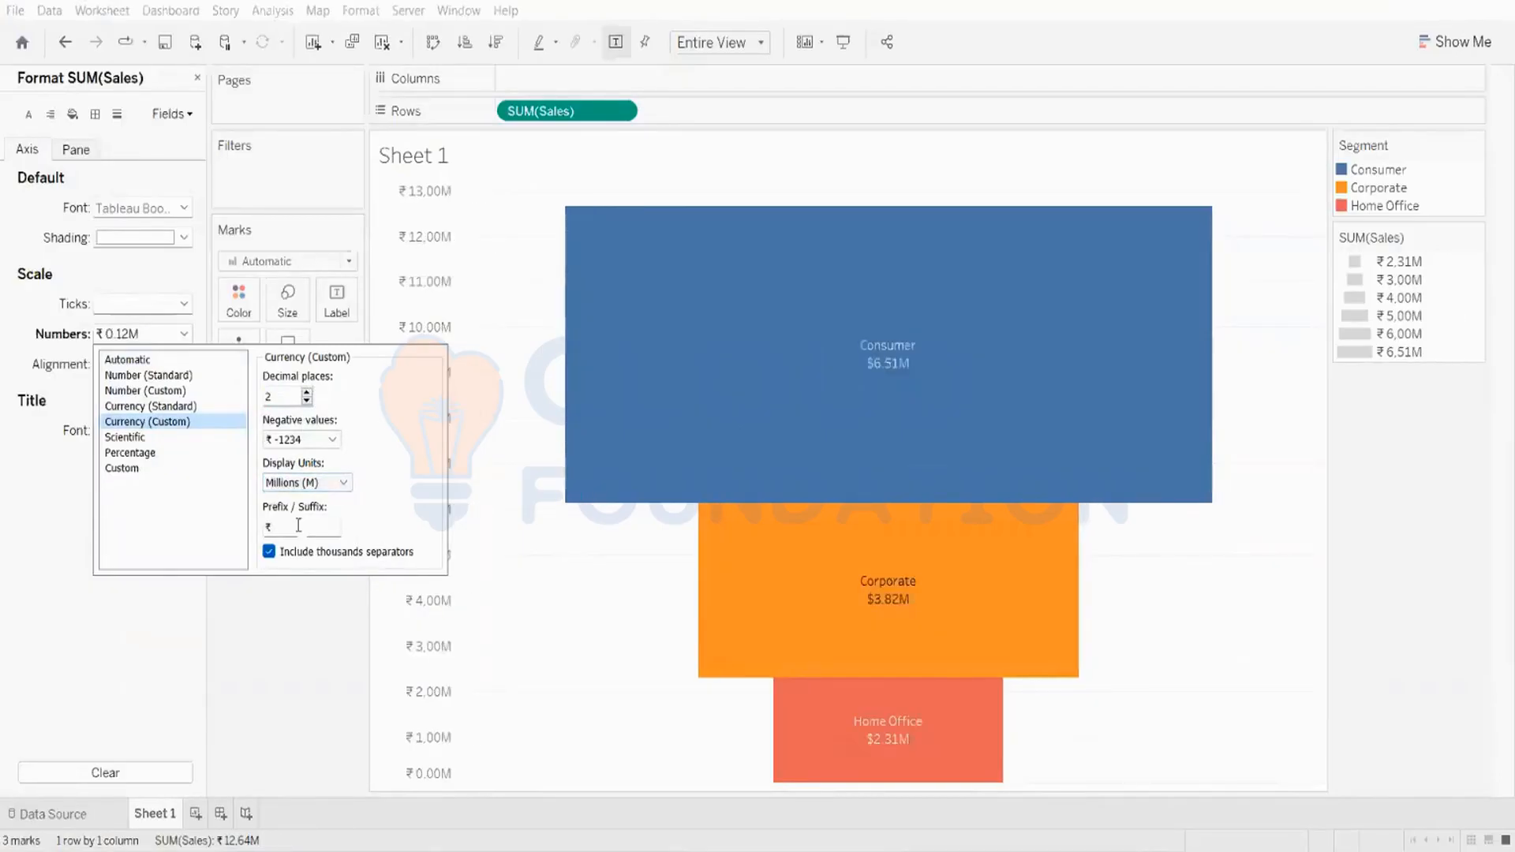
click(277, 527)
key(BackSpace)
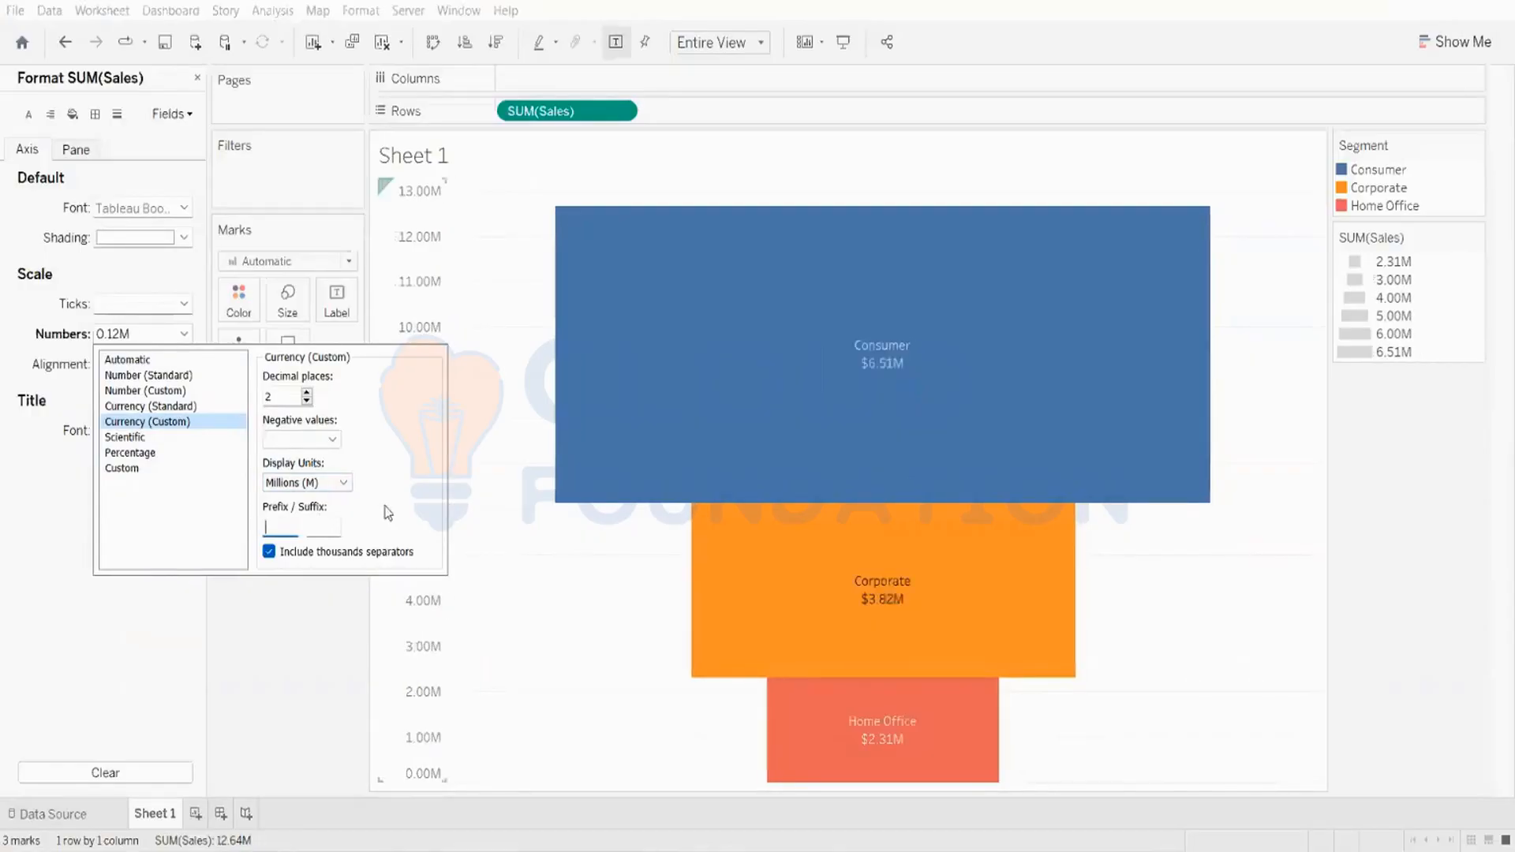
text($)
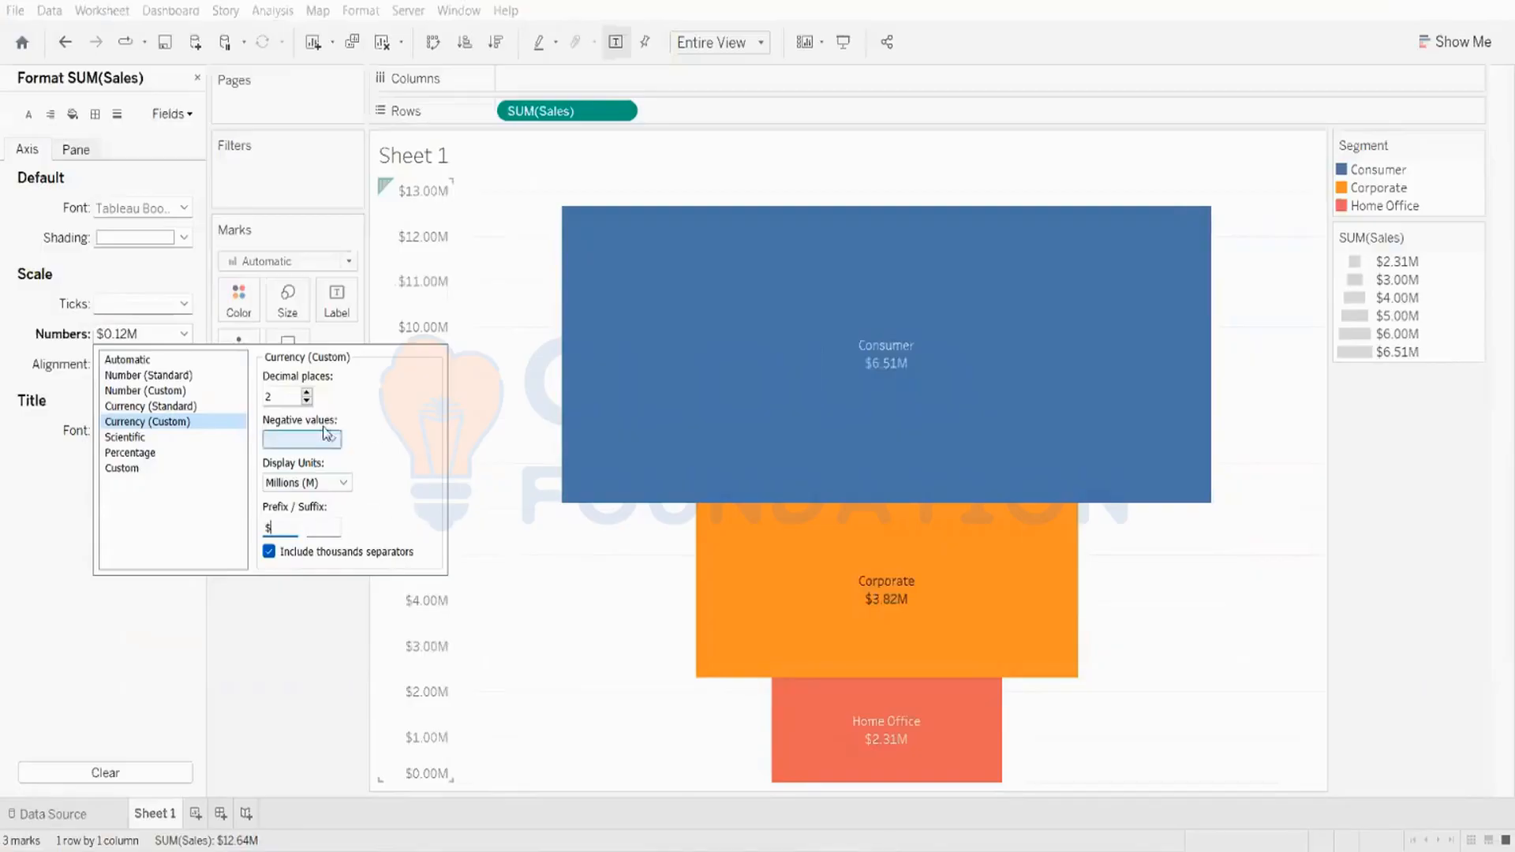
click(309, 597)
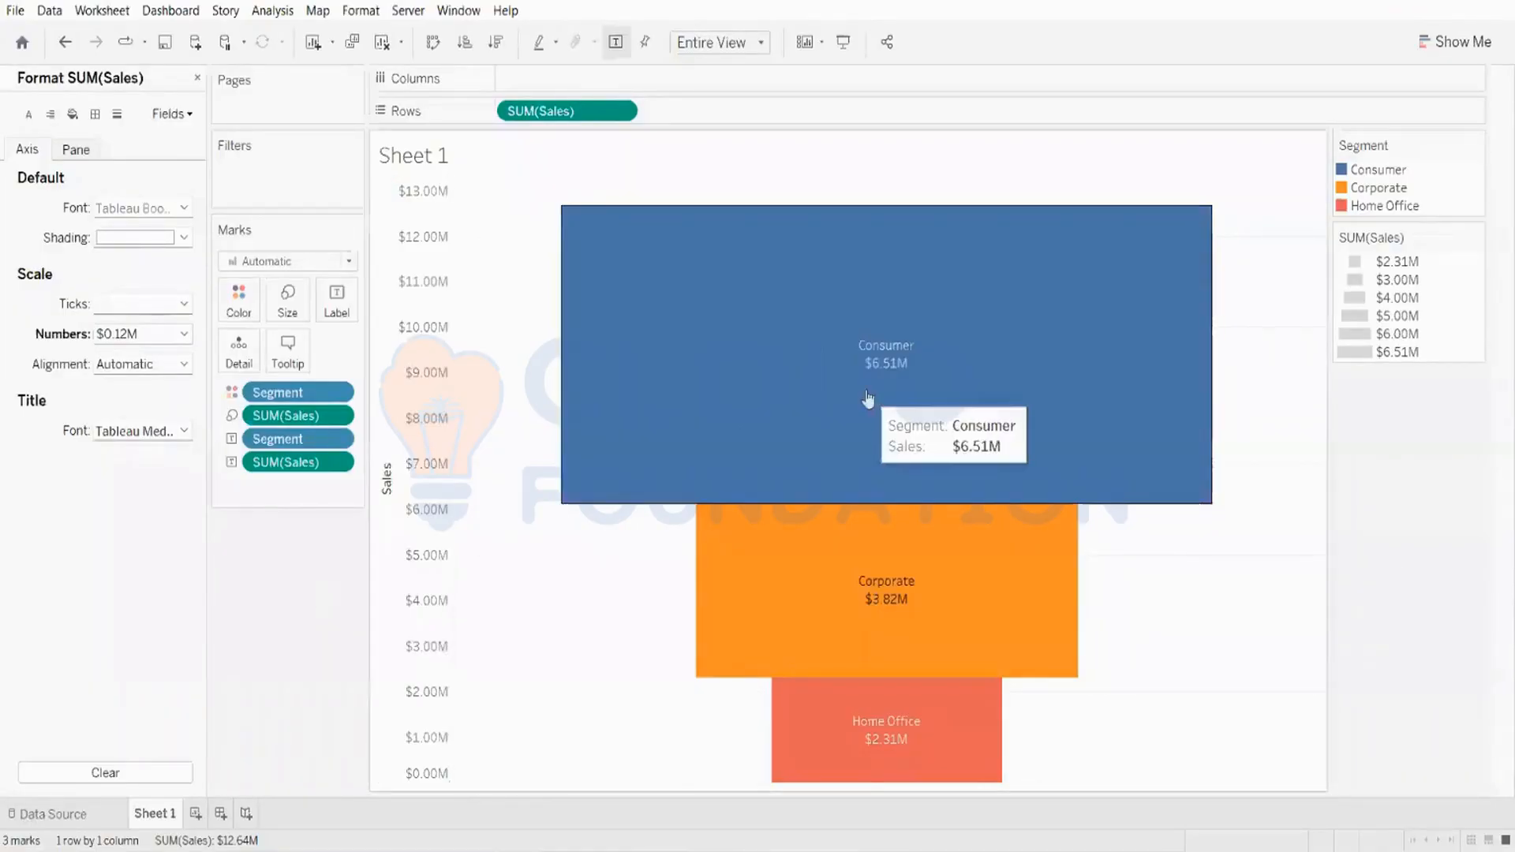
mouse_move(784, 684)
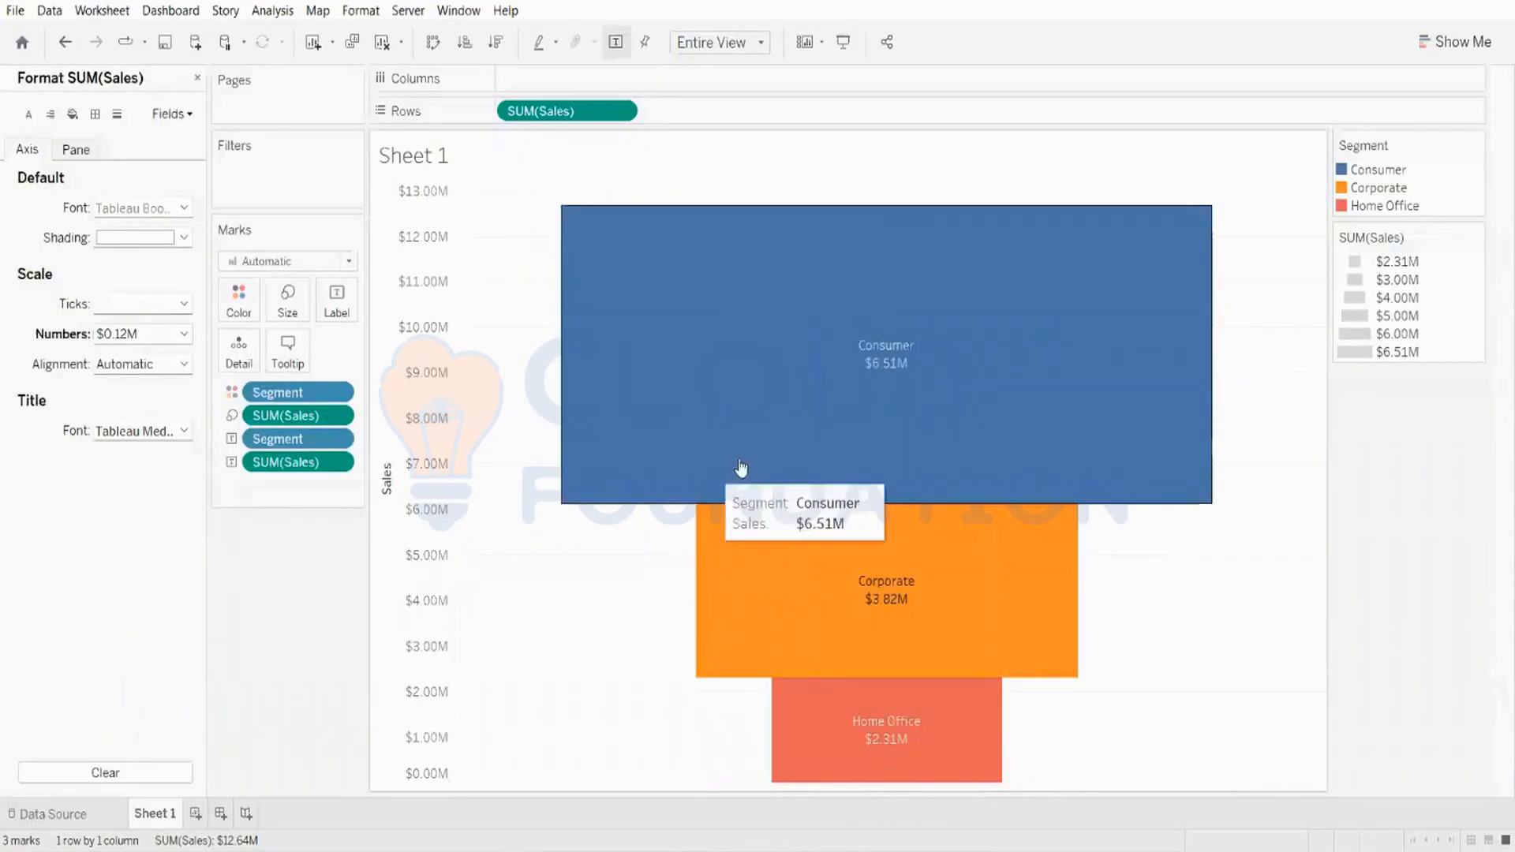
mouse_move(910, 332)
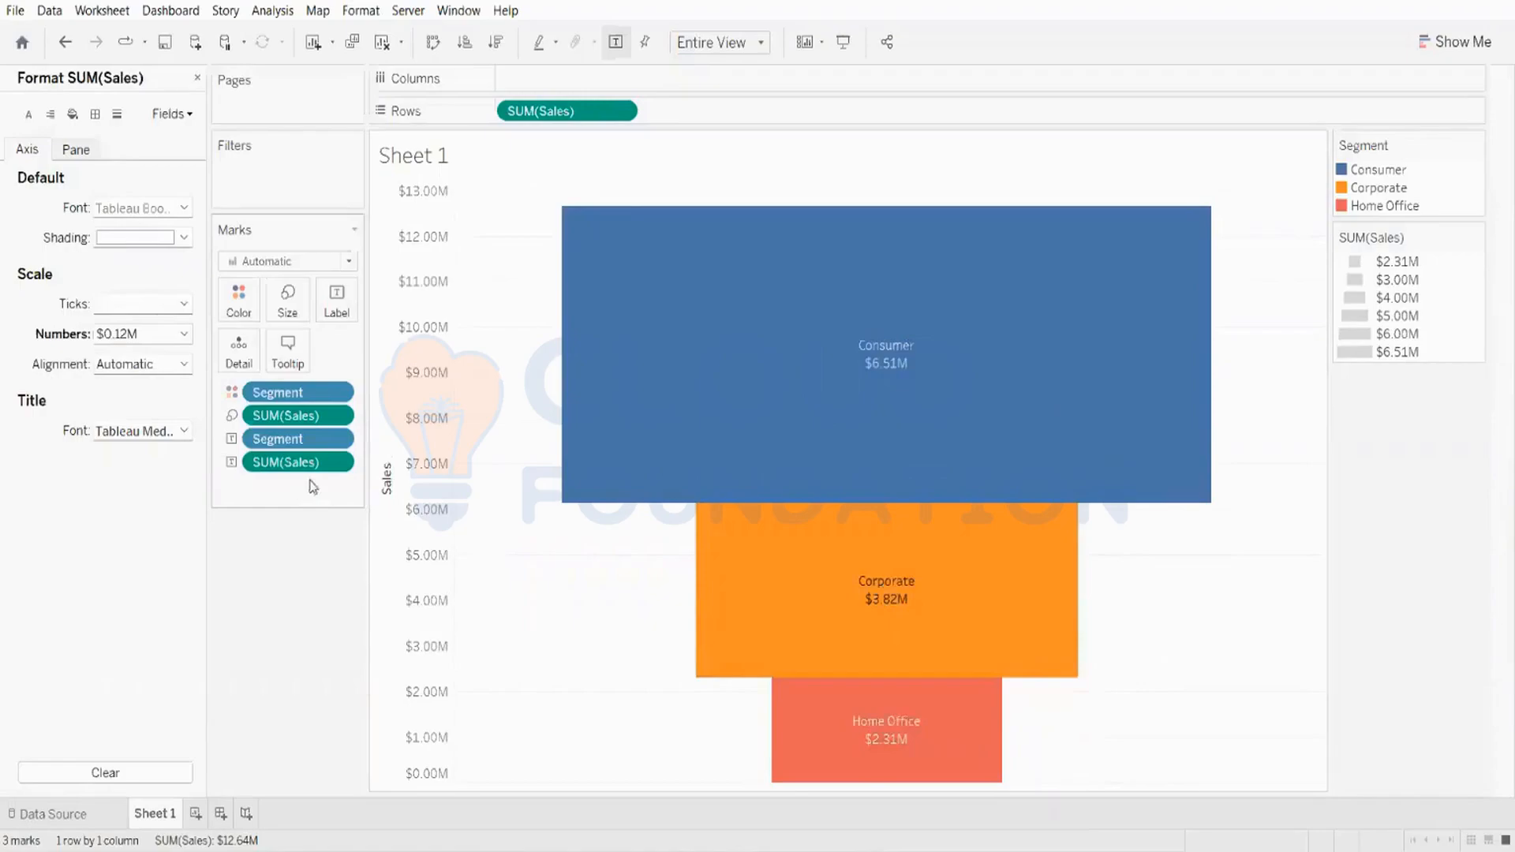
Step: Try applying a Percent of Total quick table calculation to the label's SUM(Sales), then remove that label field
mouse_move(908, 402)
right_click(274, 466)
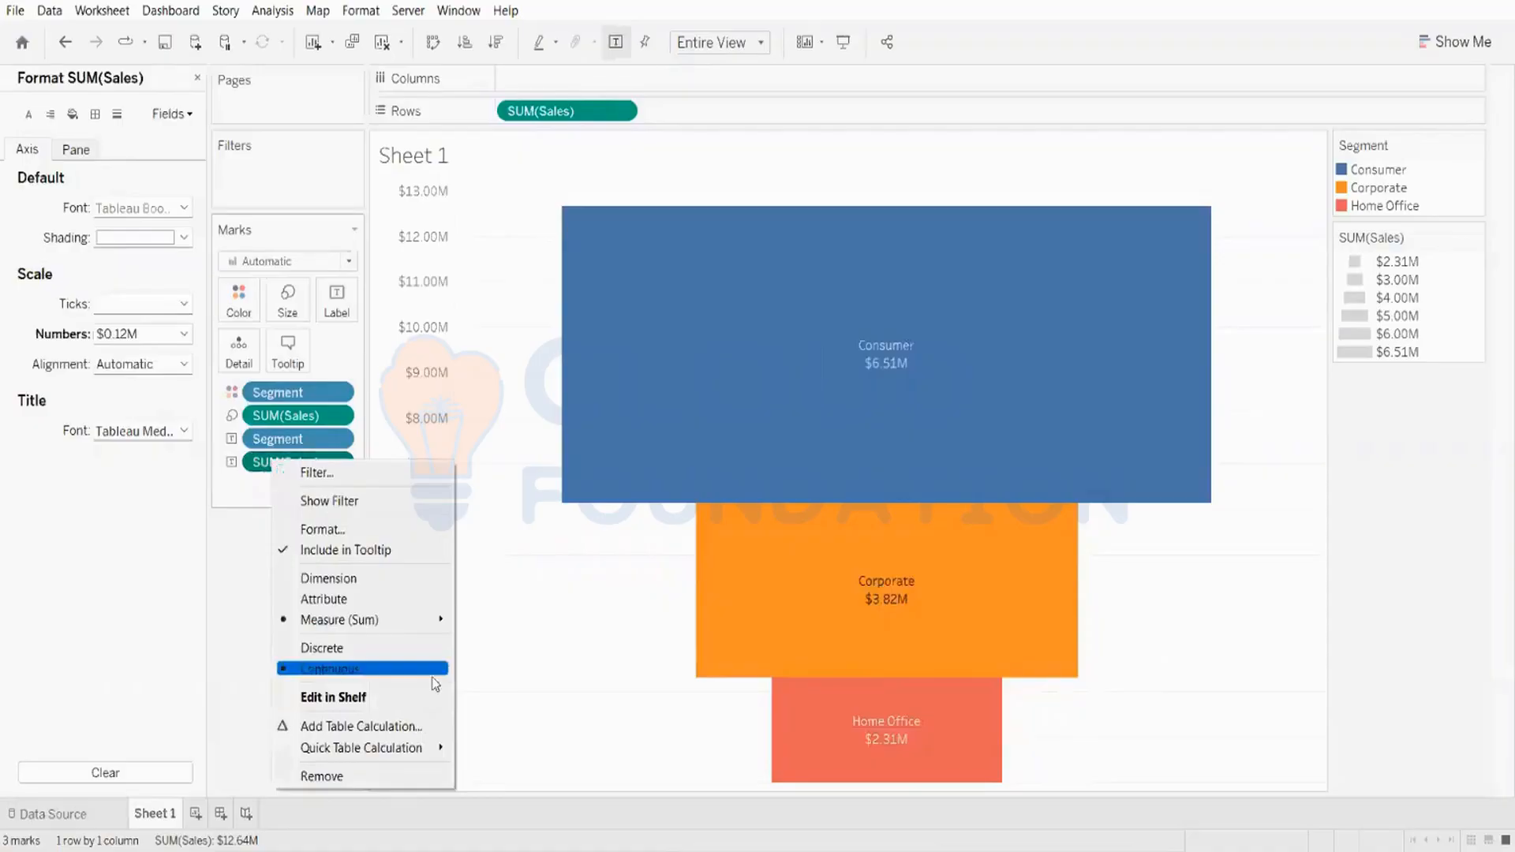
mouse_move(371, 748)
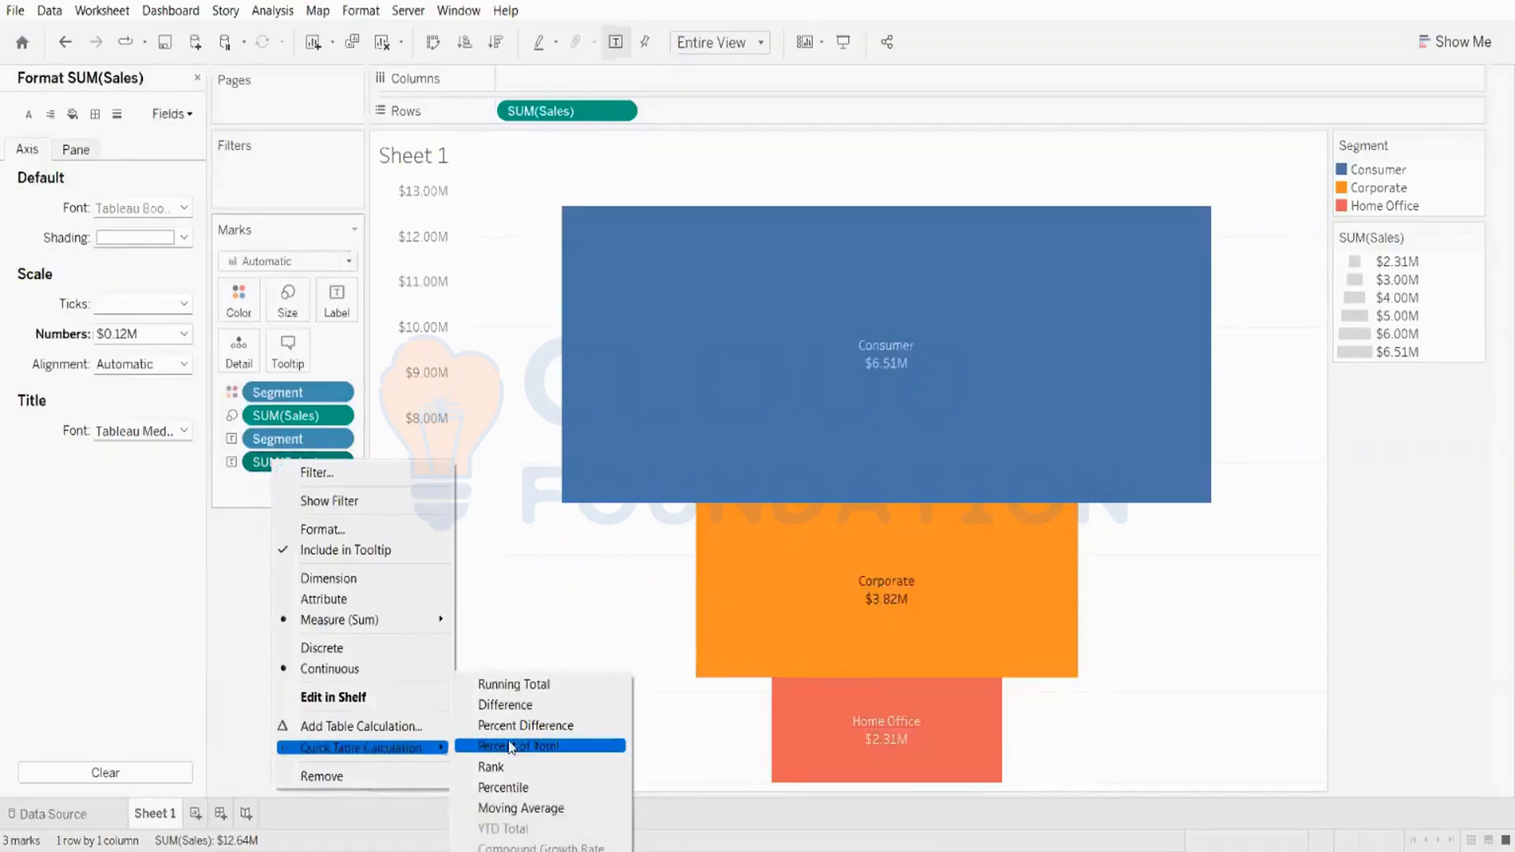
click(554, 746)
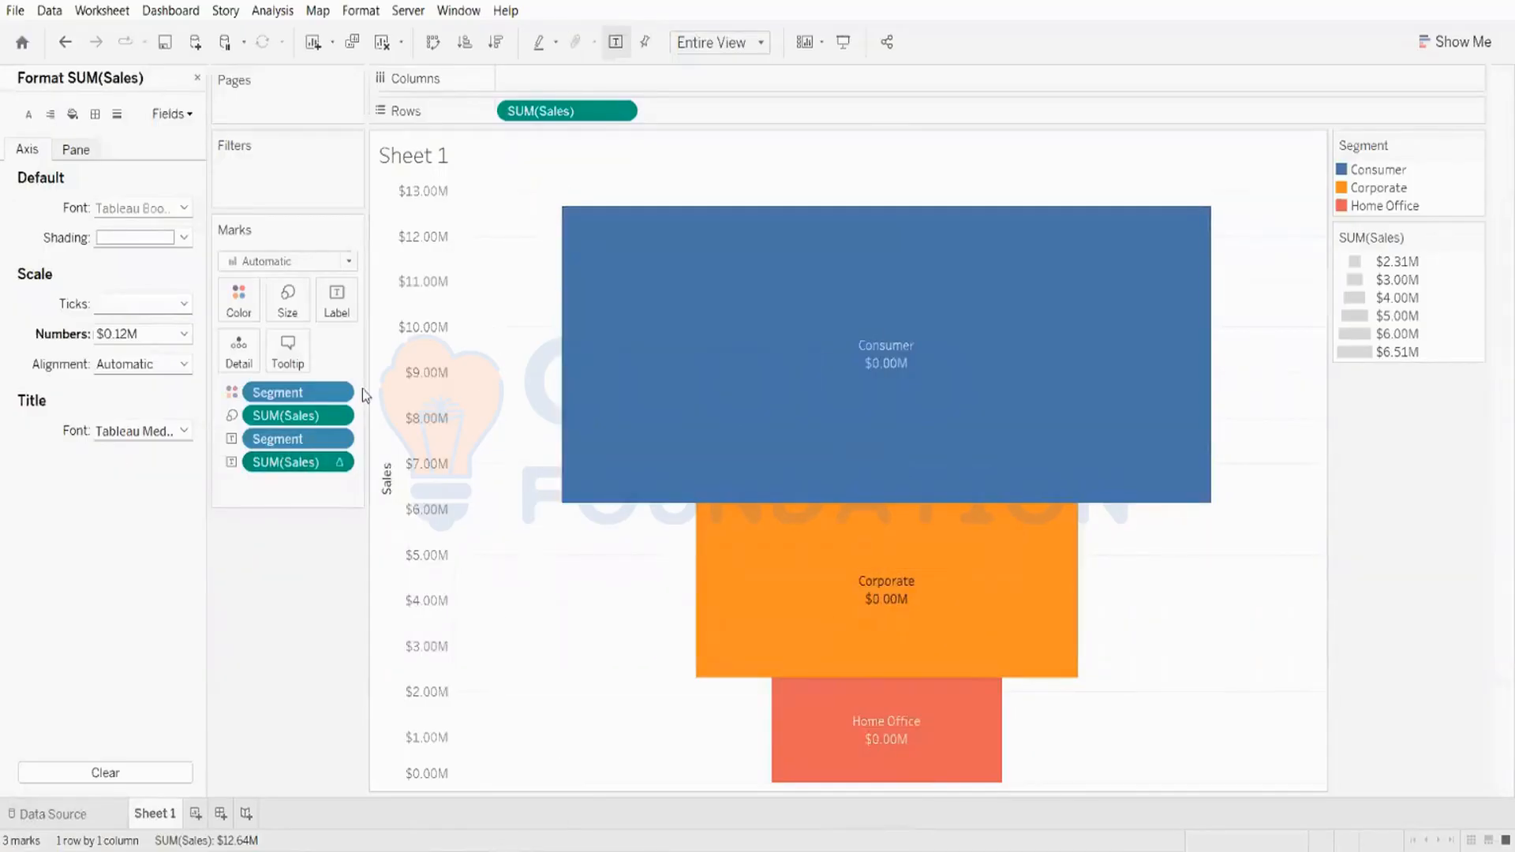
mouse_move(700, 473)
drag(304, 471, 120, 120)
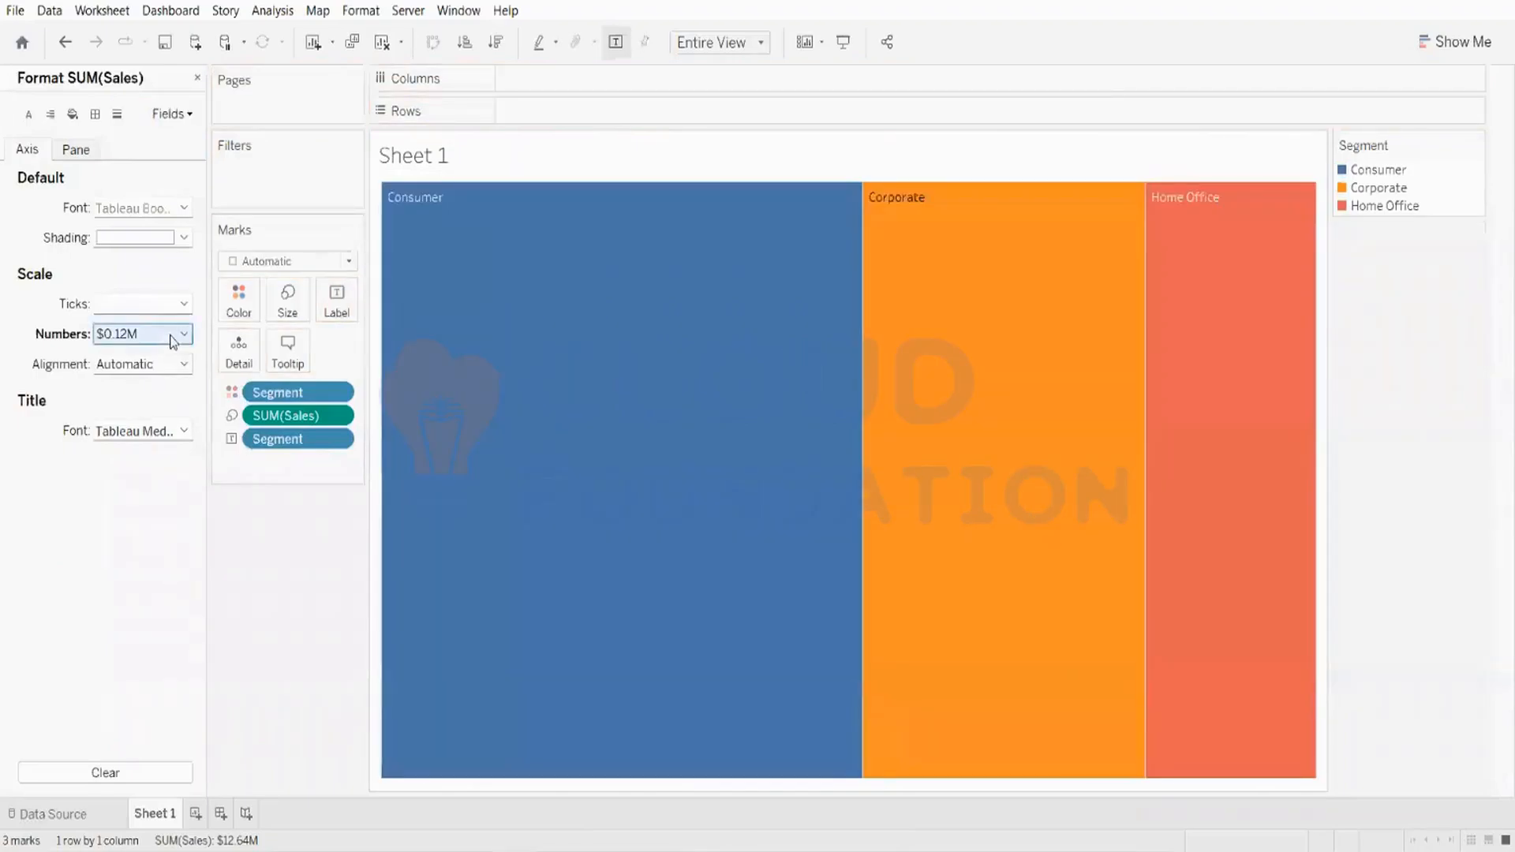
key(ctrl+z)
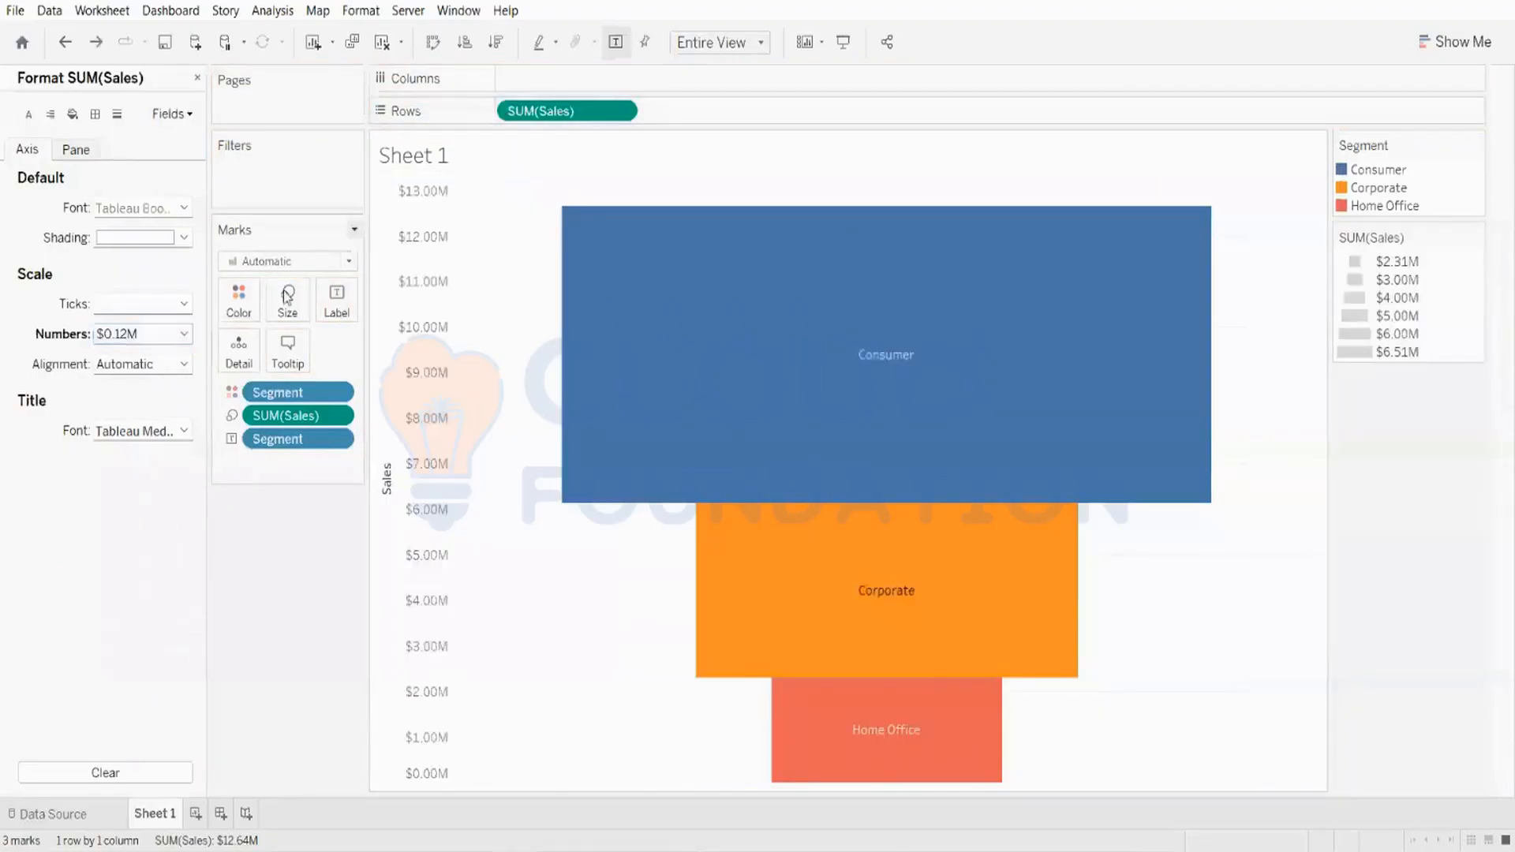
Step: Convert the SUM(Sales) on Rows to a Percent of Total quick table calculation
click(621, 110)
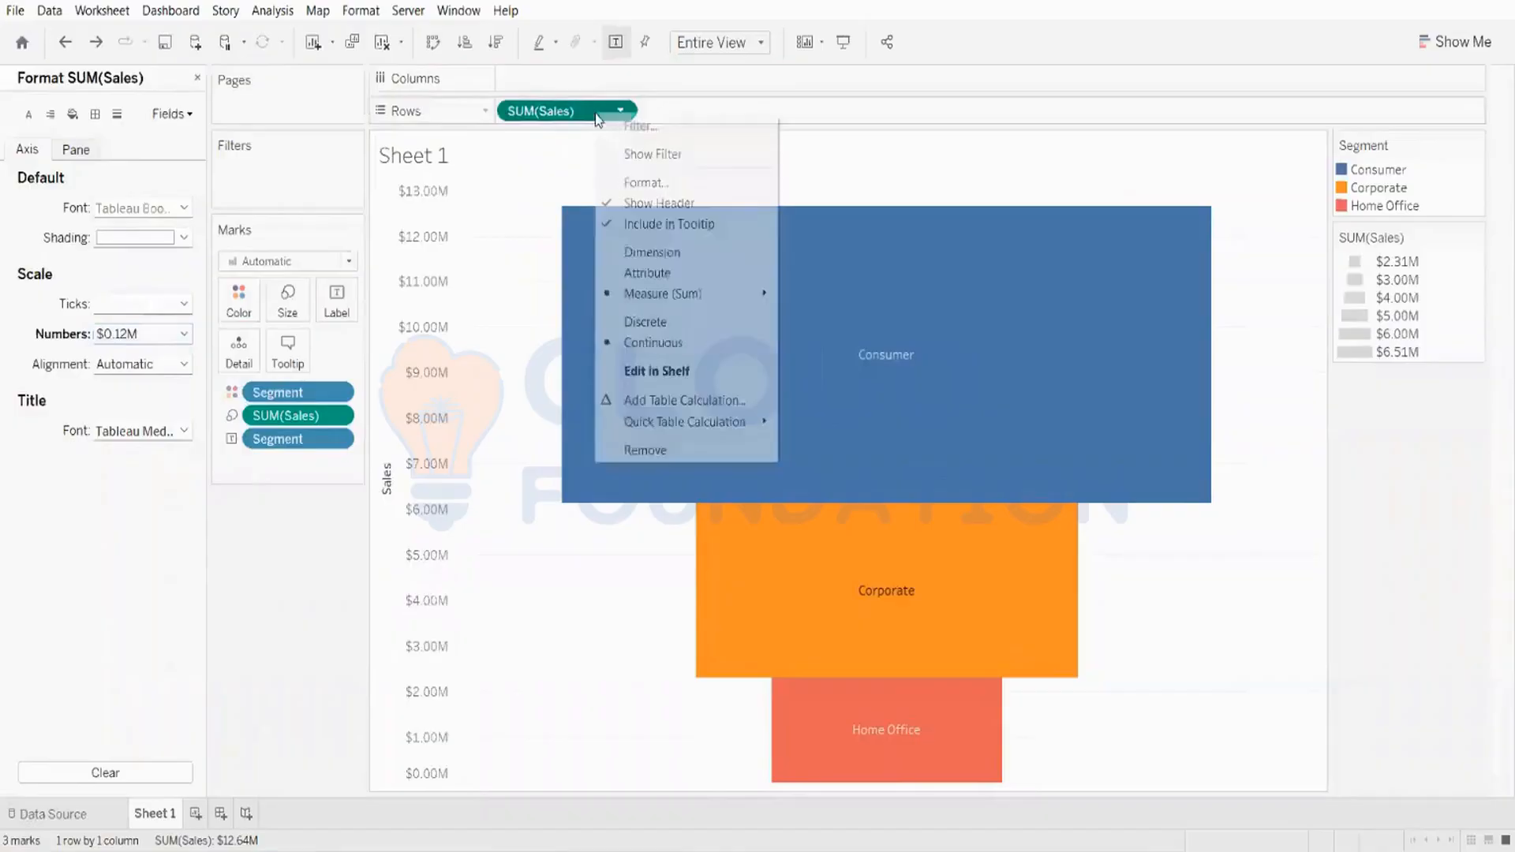
mouse_move(638, 425)
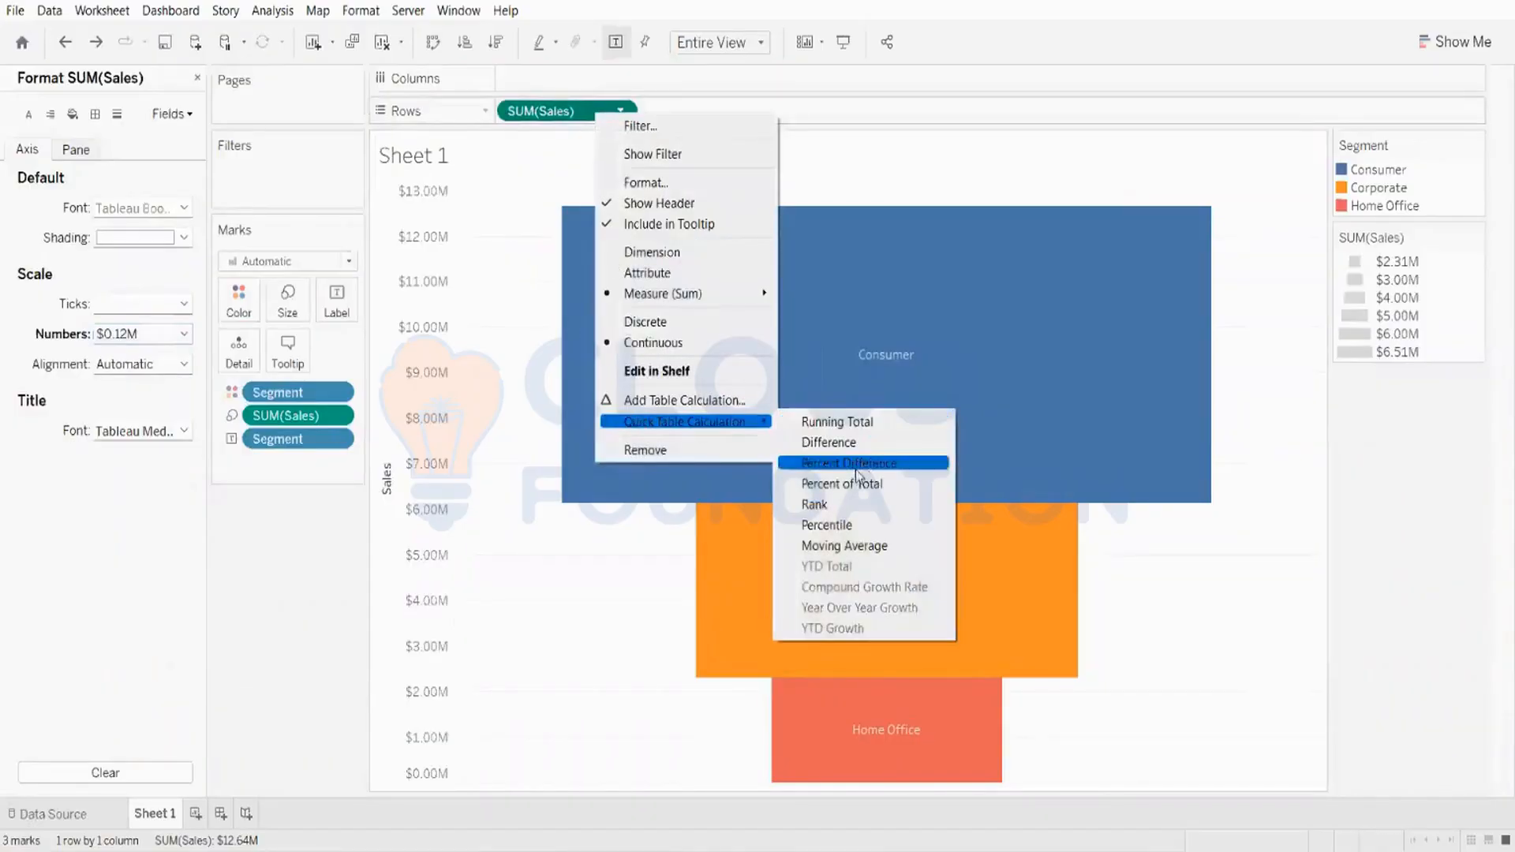
click(848, 484)
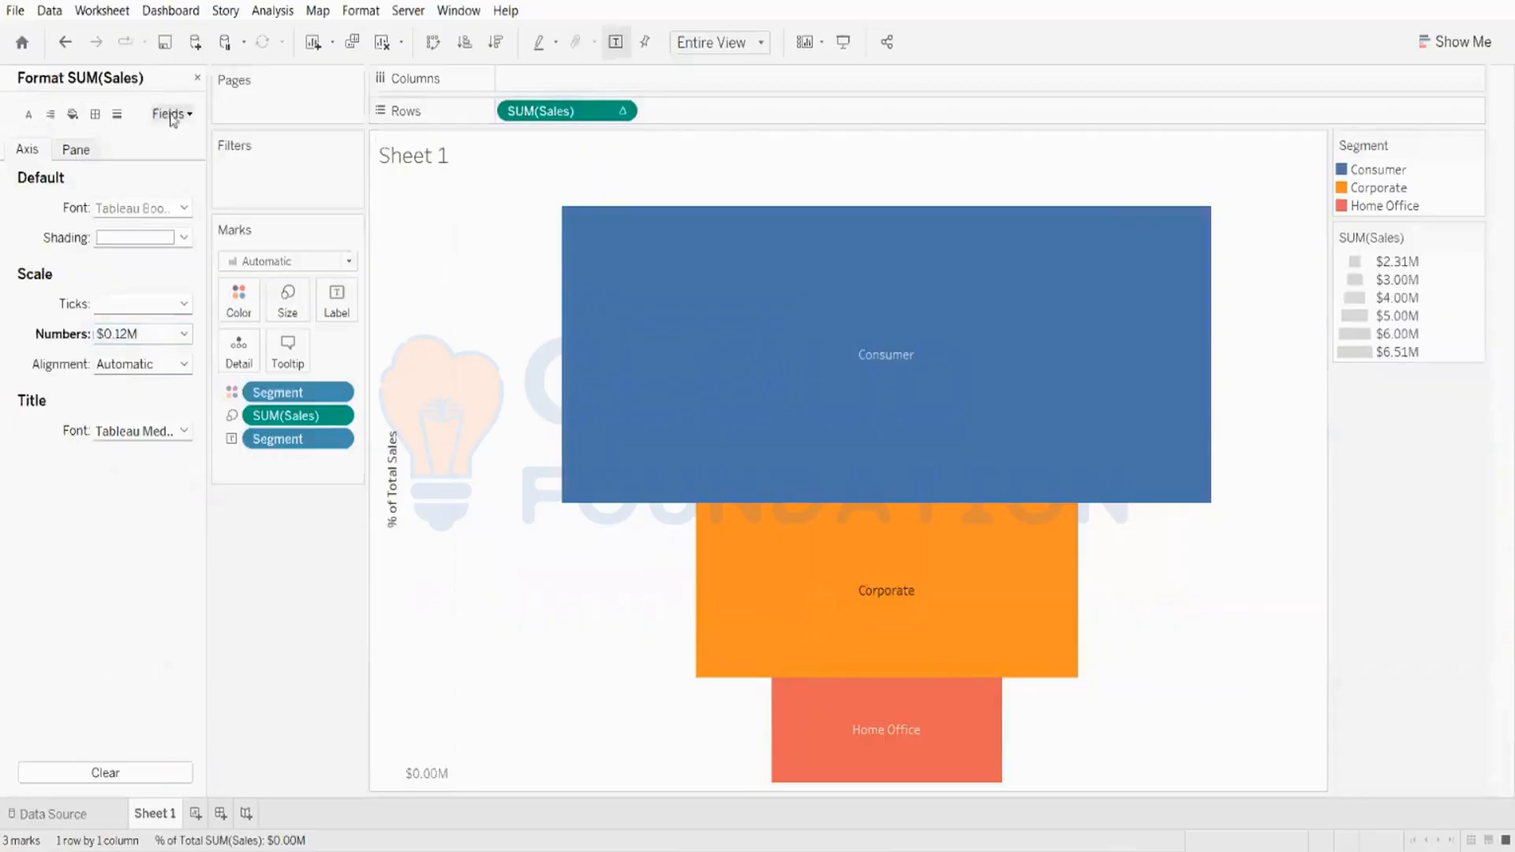
Step: Close the format pane and add Sales to the Marks card as a label
click(196, 79)
drag(92, 719, 352, 314)
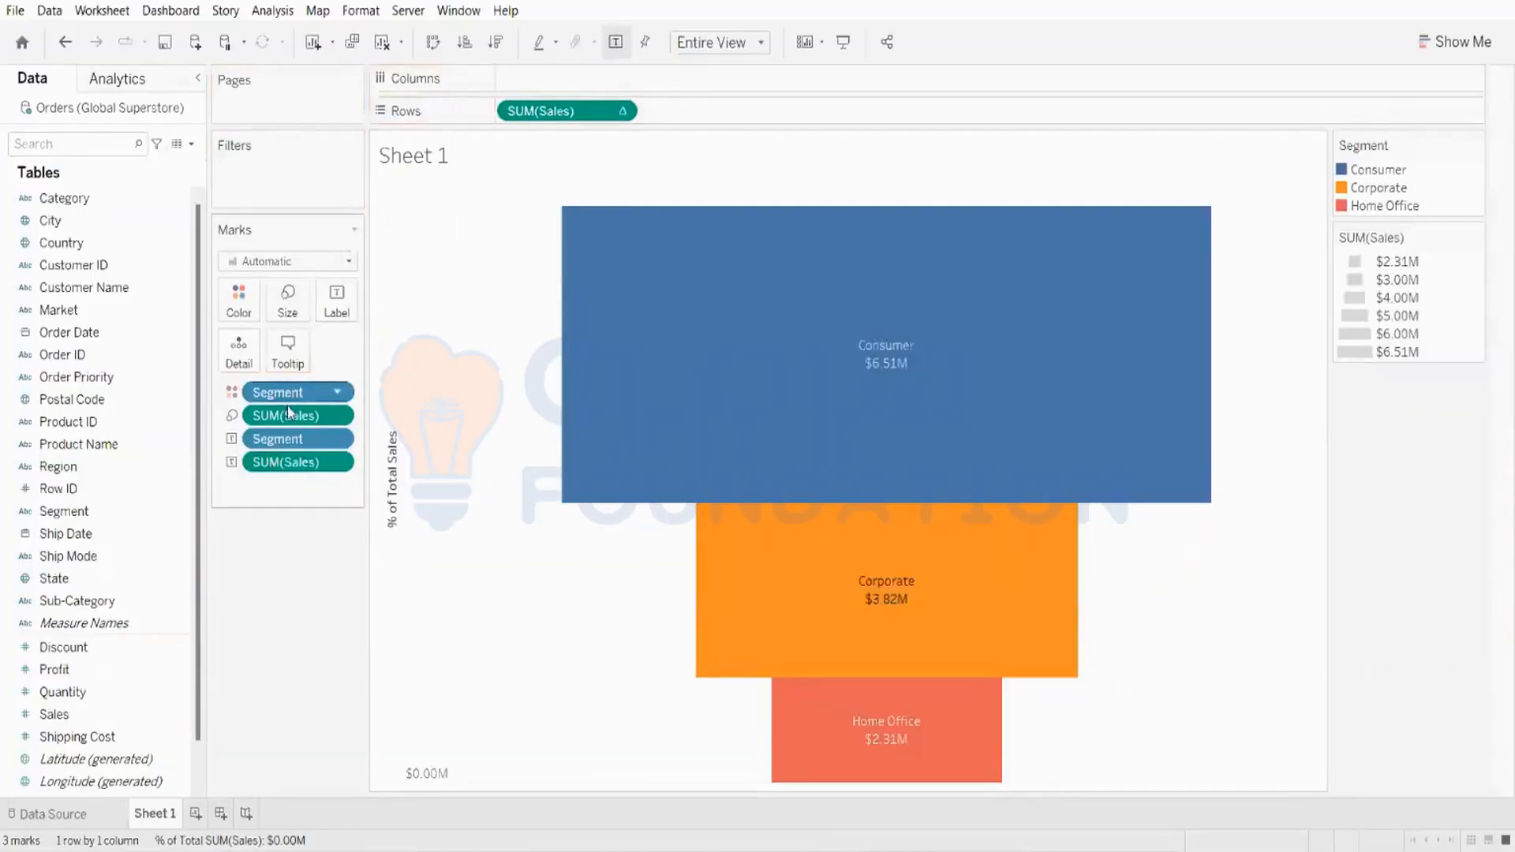
Step: Set the SUM(Sales) label number format to Automatic
right_click(301, 462)
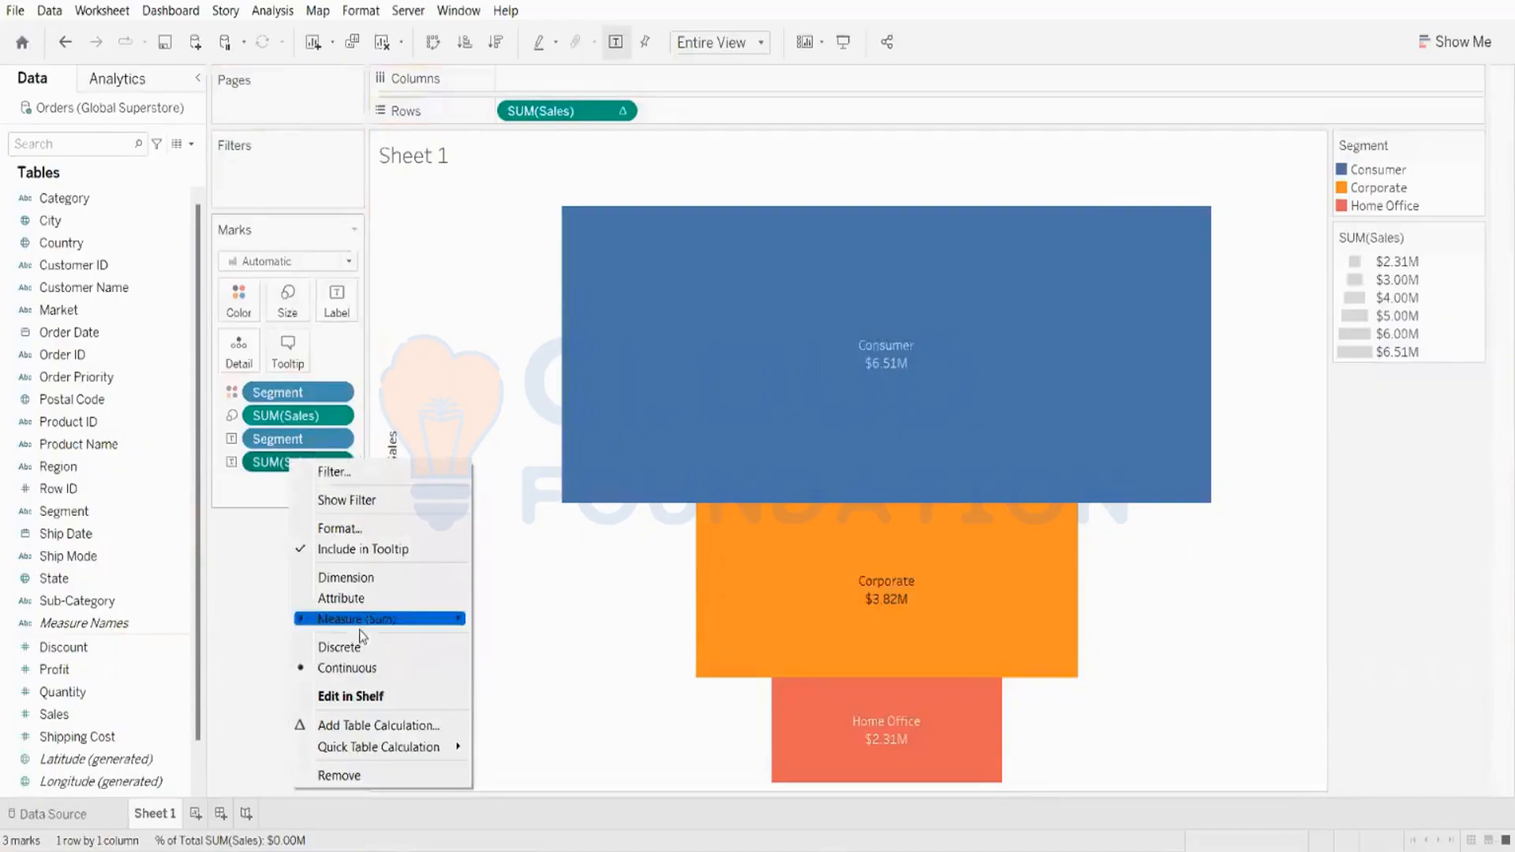
click(365, 527)
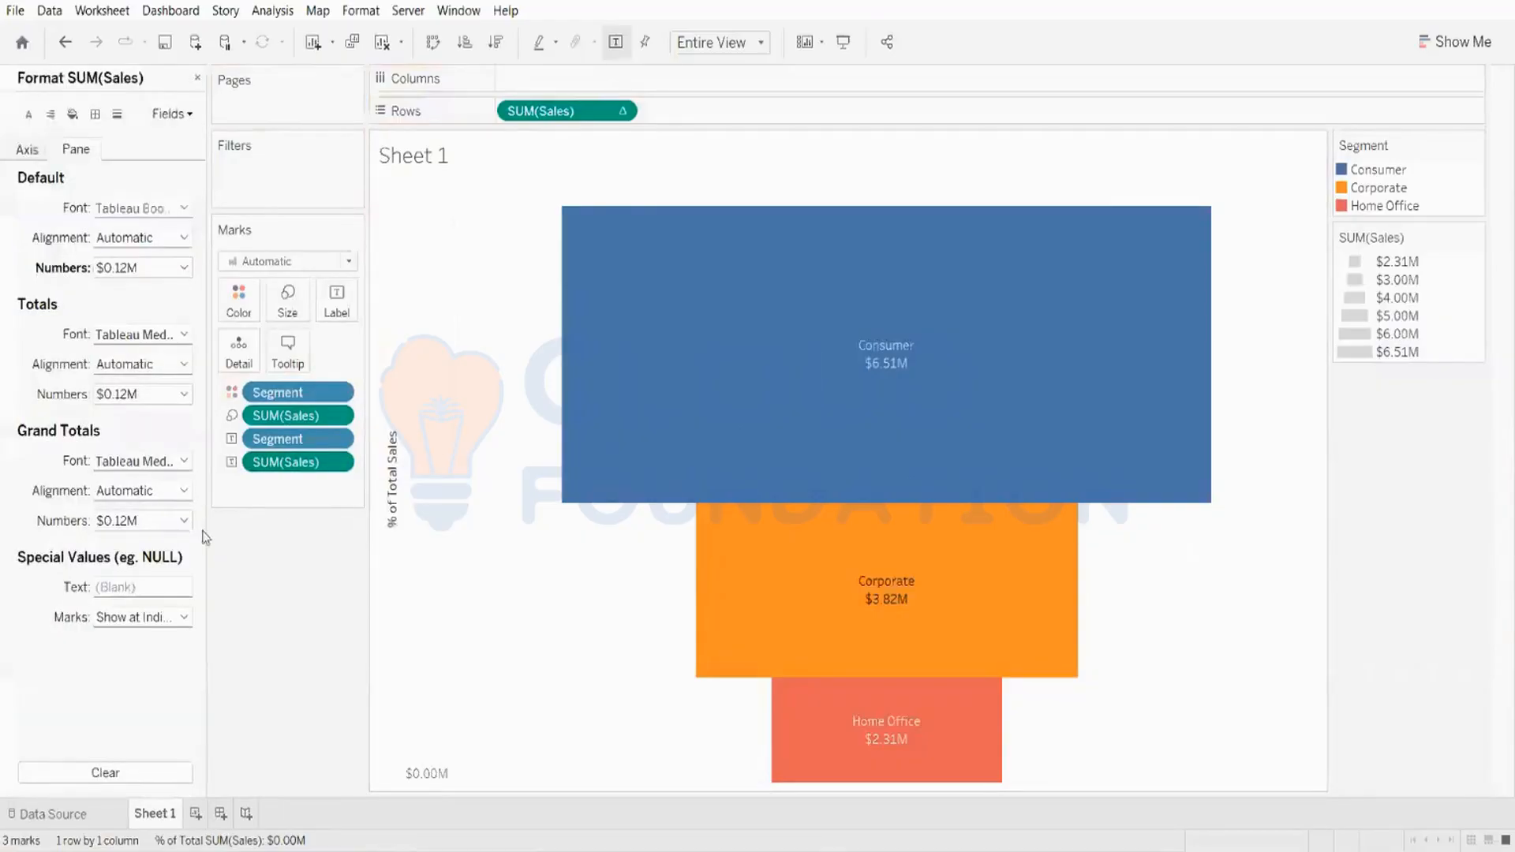
click(149, 268)
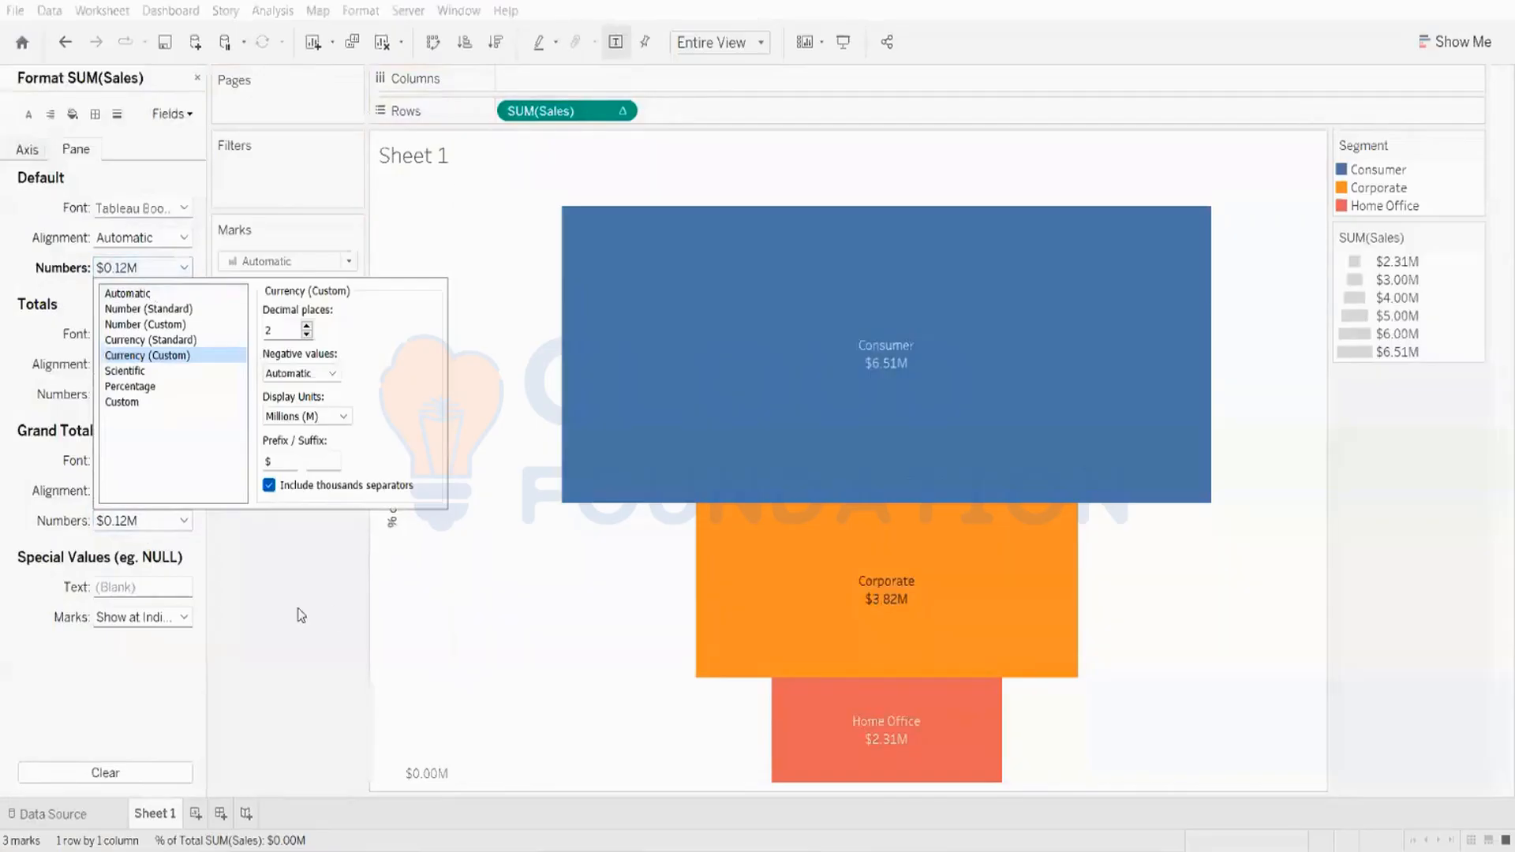
click(263, 552)
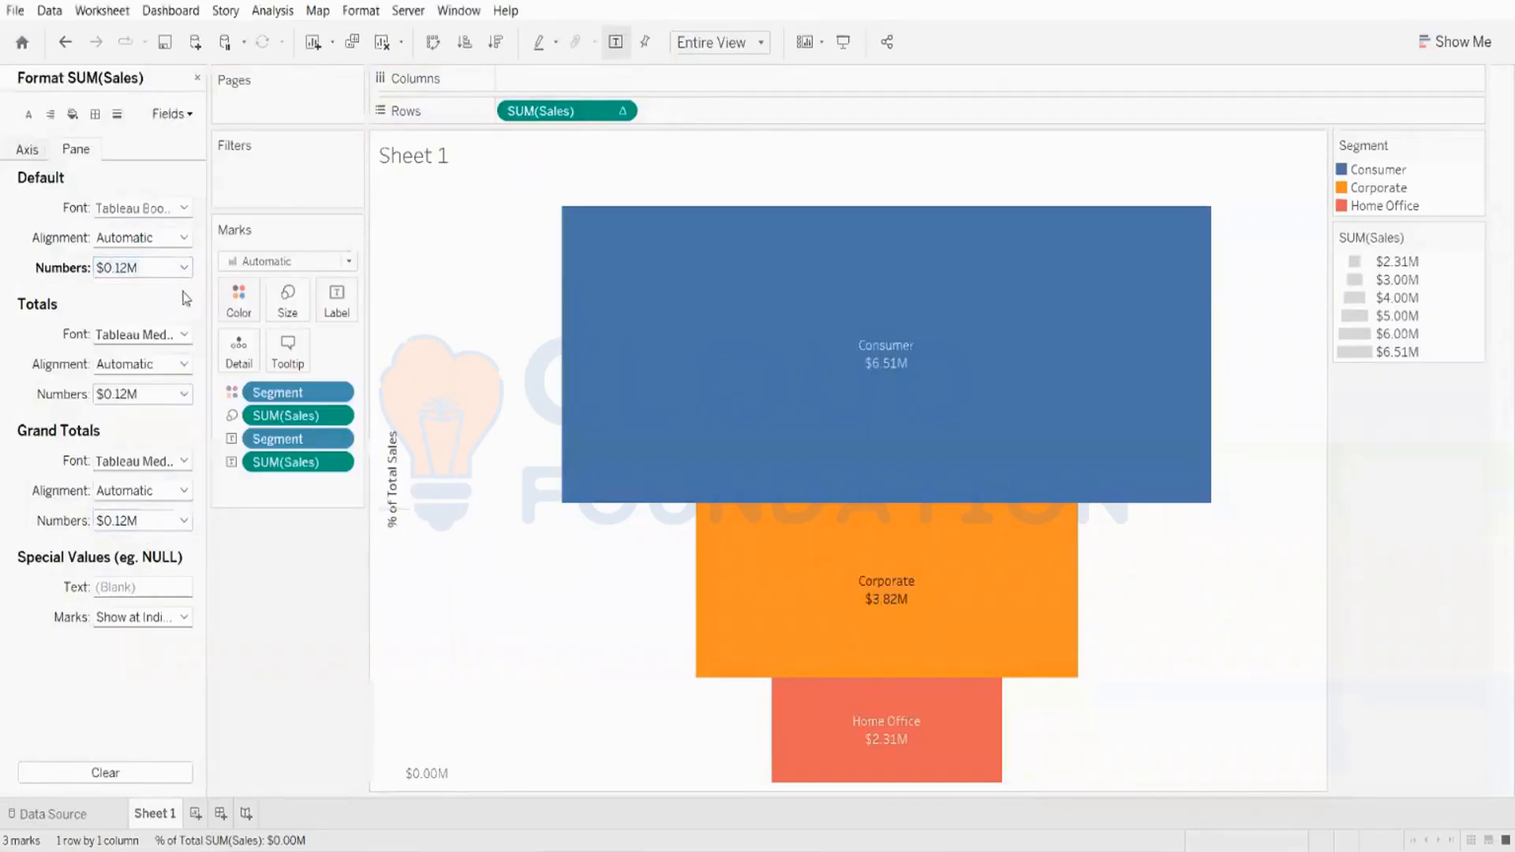
click(136, 269)
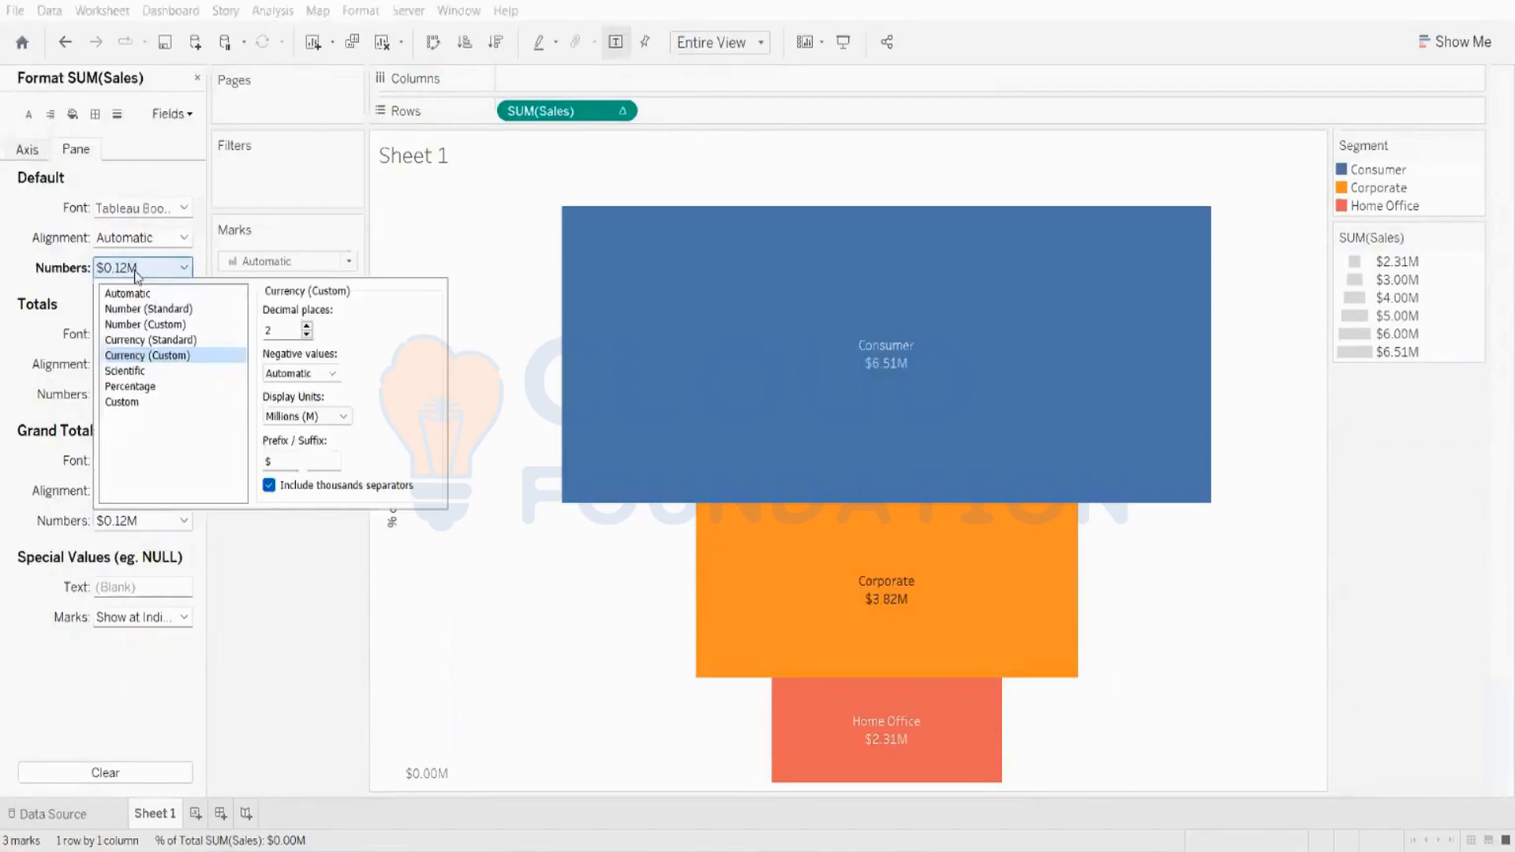
click(128, 294)
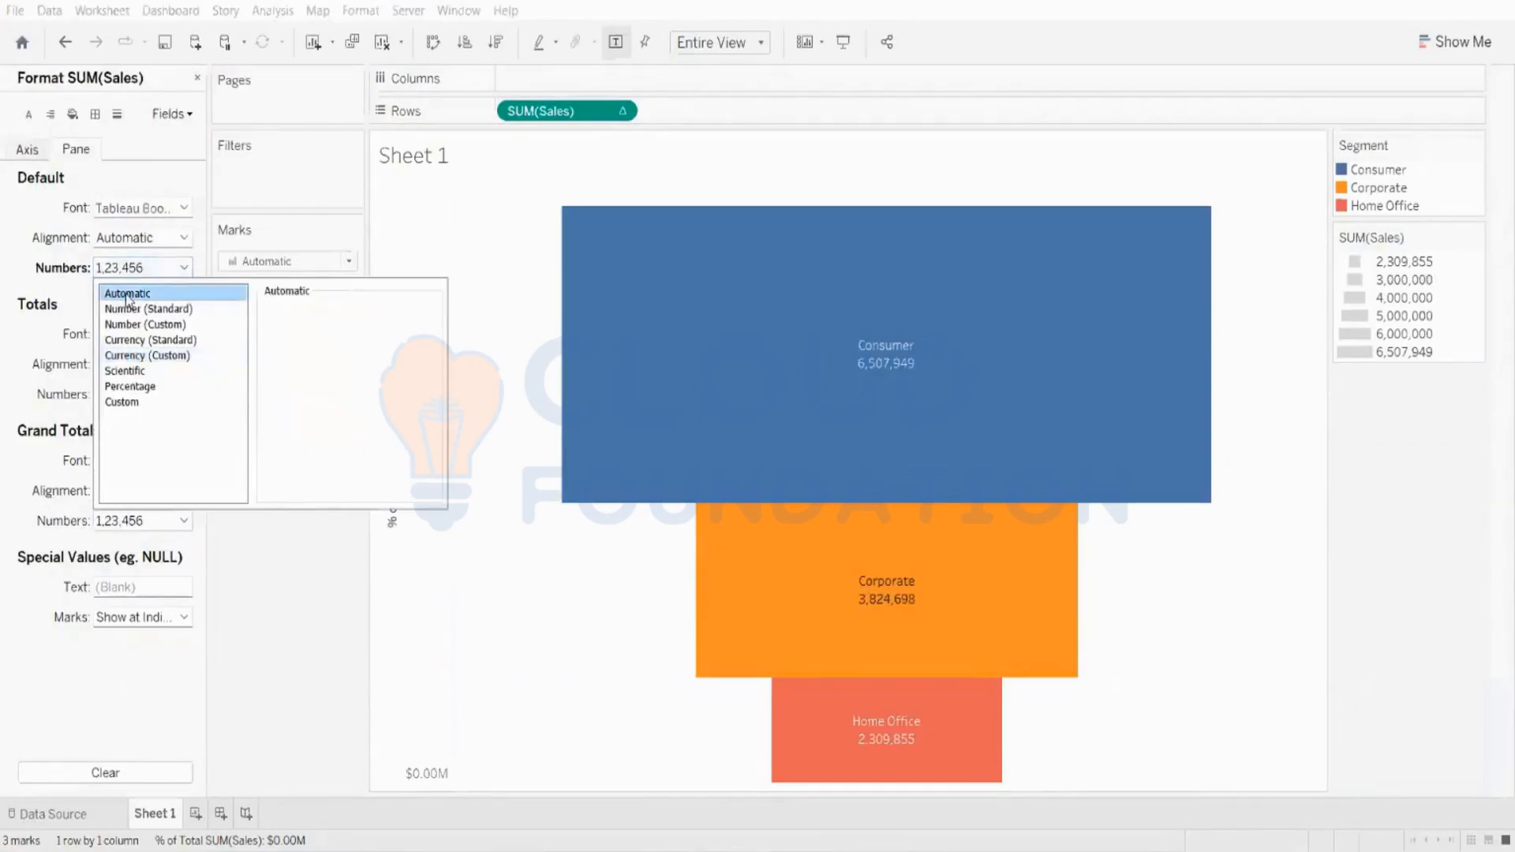
click(251, 601)
mouse_move(758, 363)
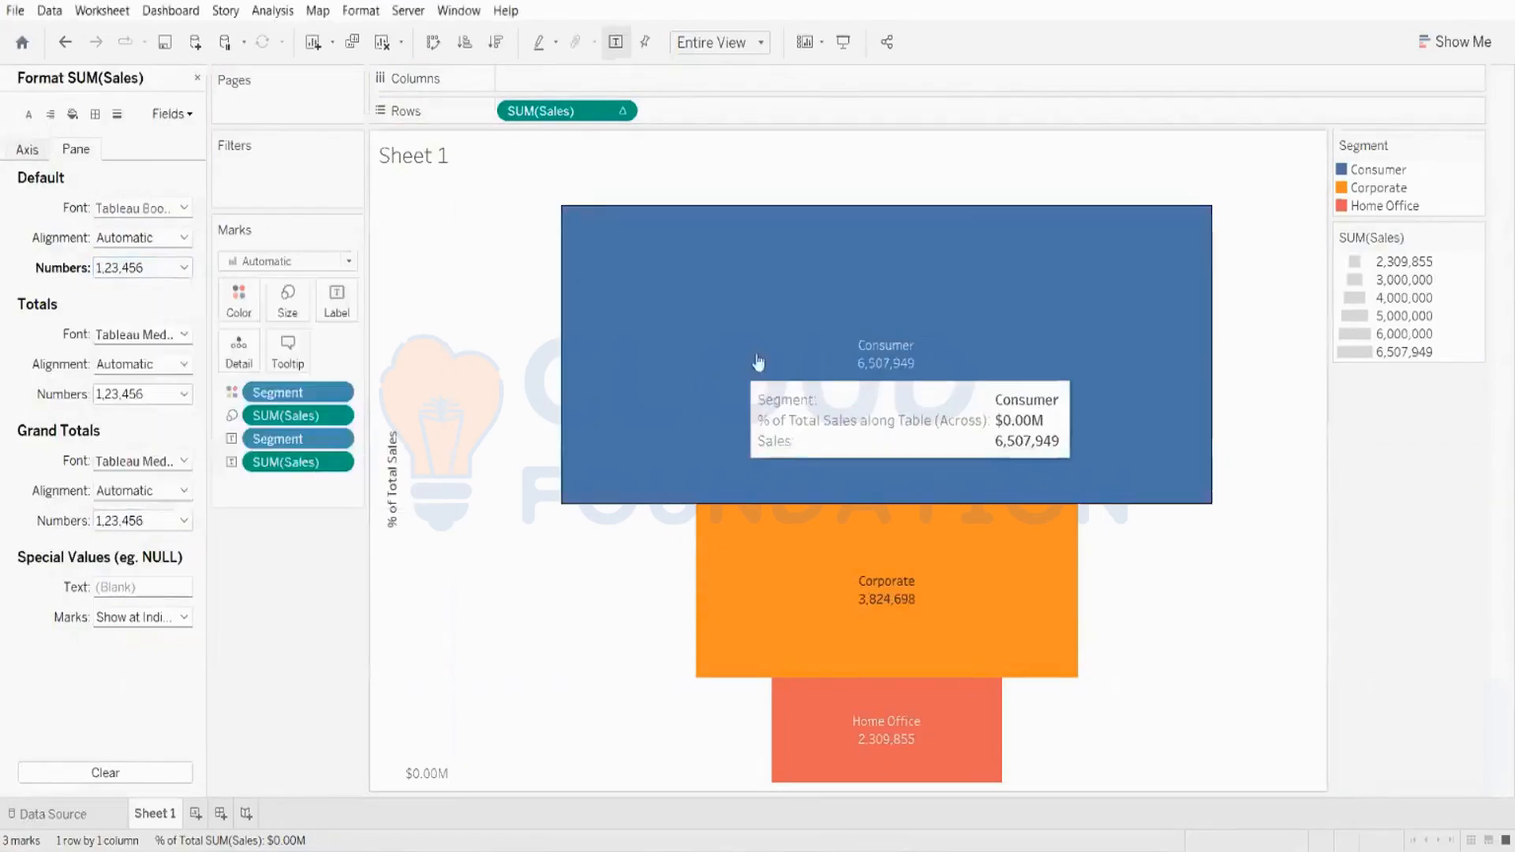
Step: Set the % of Total SUM(Sales) axis number format to Automatic
right_click(583, 126)
mouse_move(674, 469)
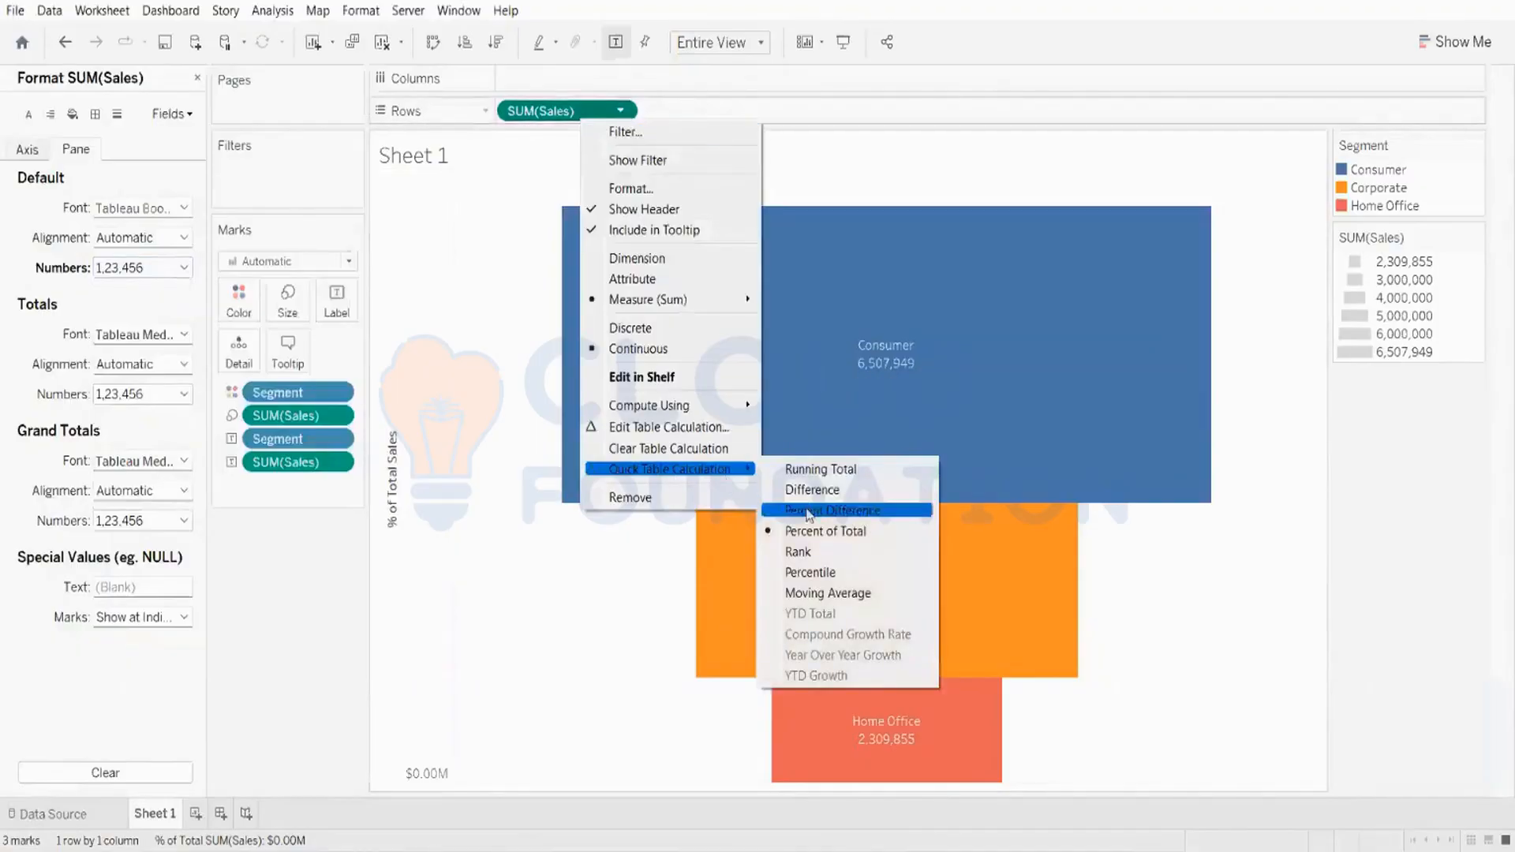
click(811, 532)
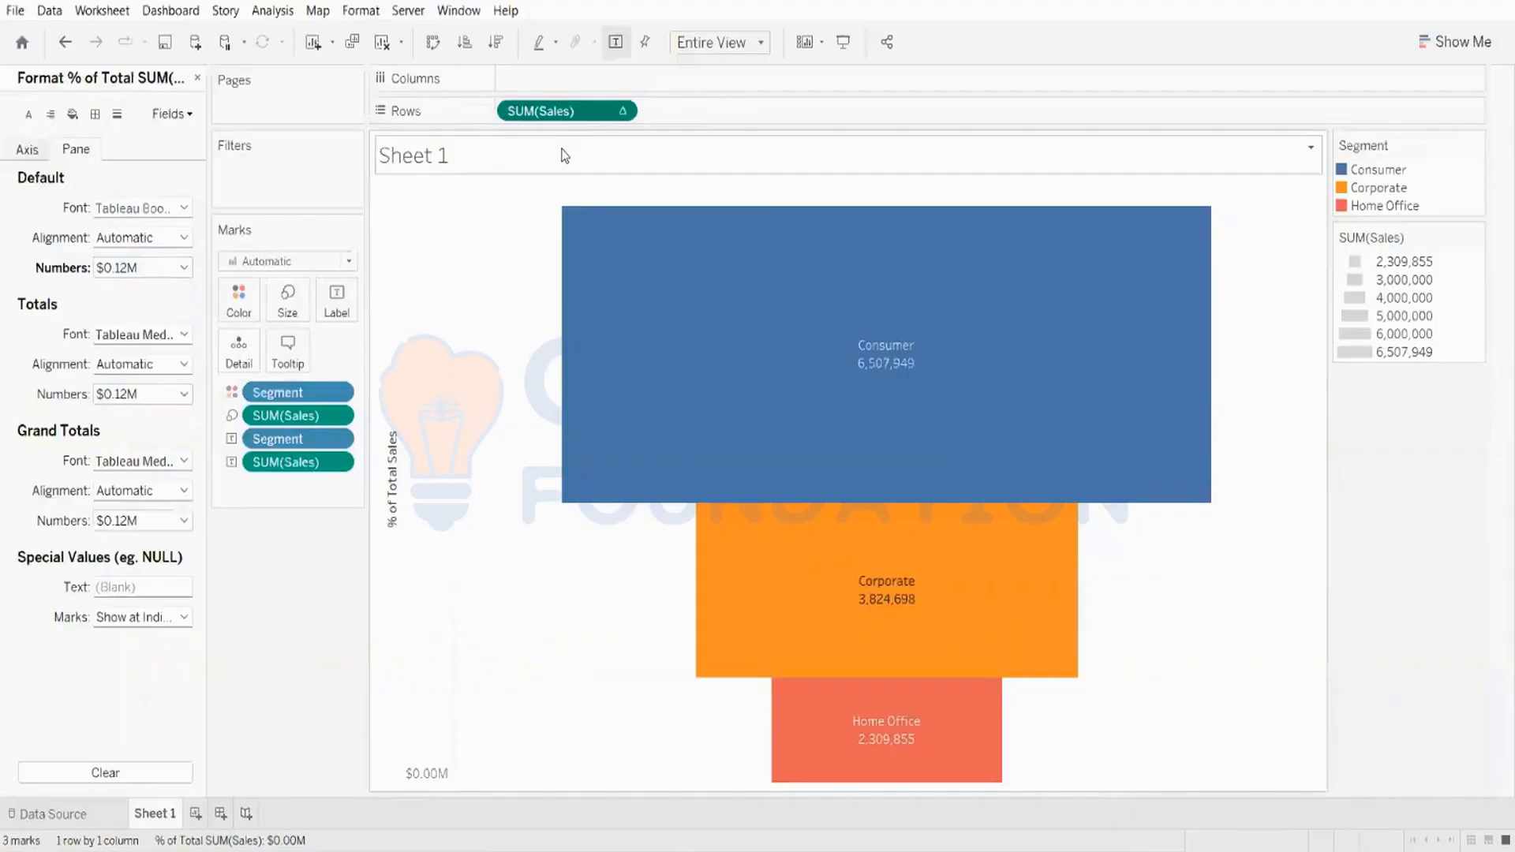
click(28, 150)
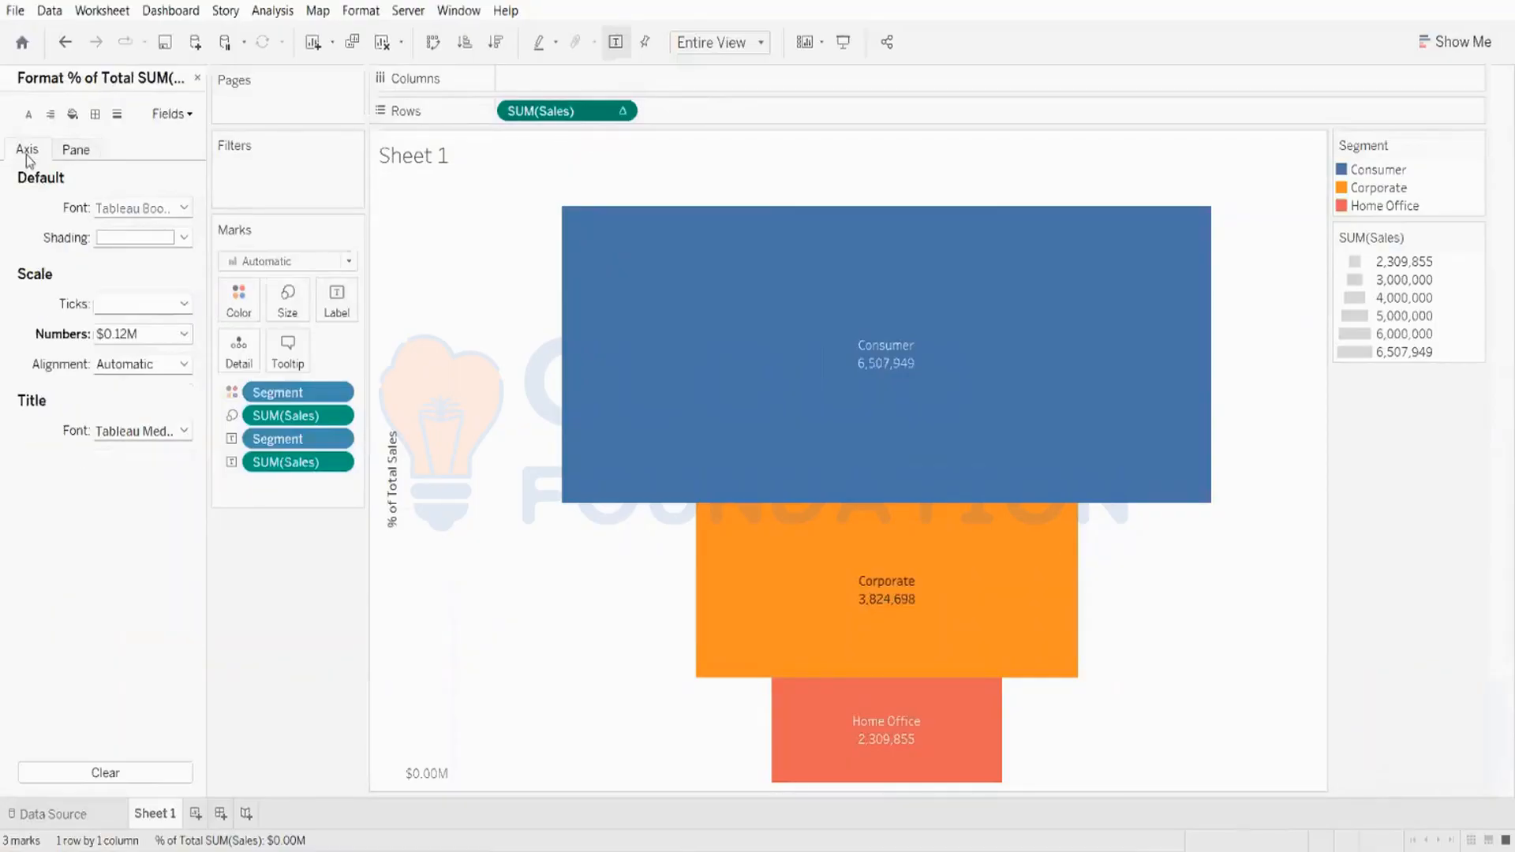
click(150, 335)
click(142, 359)
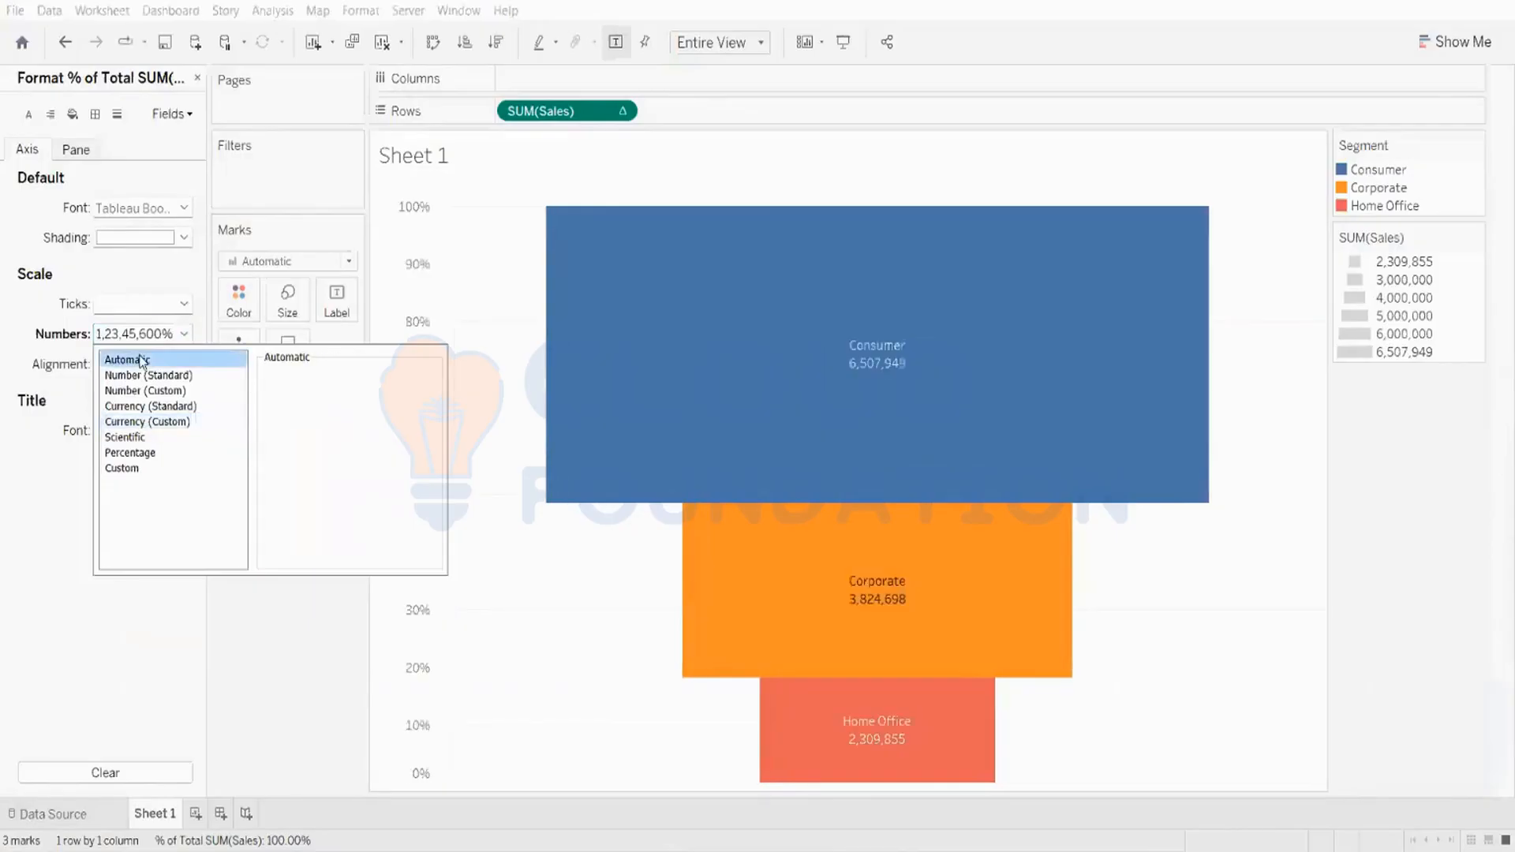
click(283, 636)
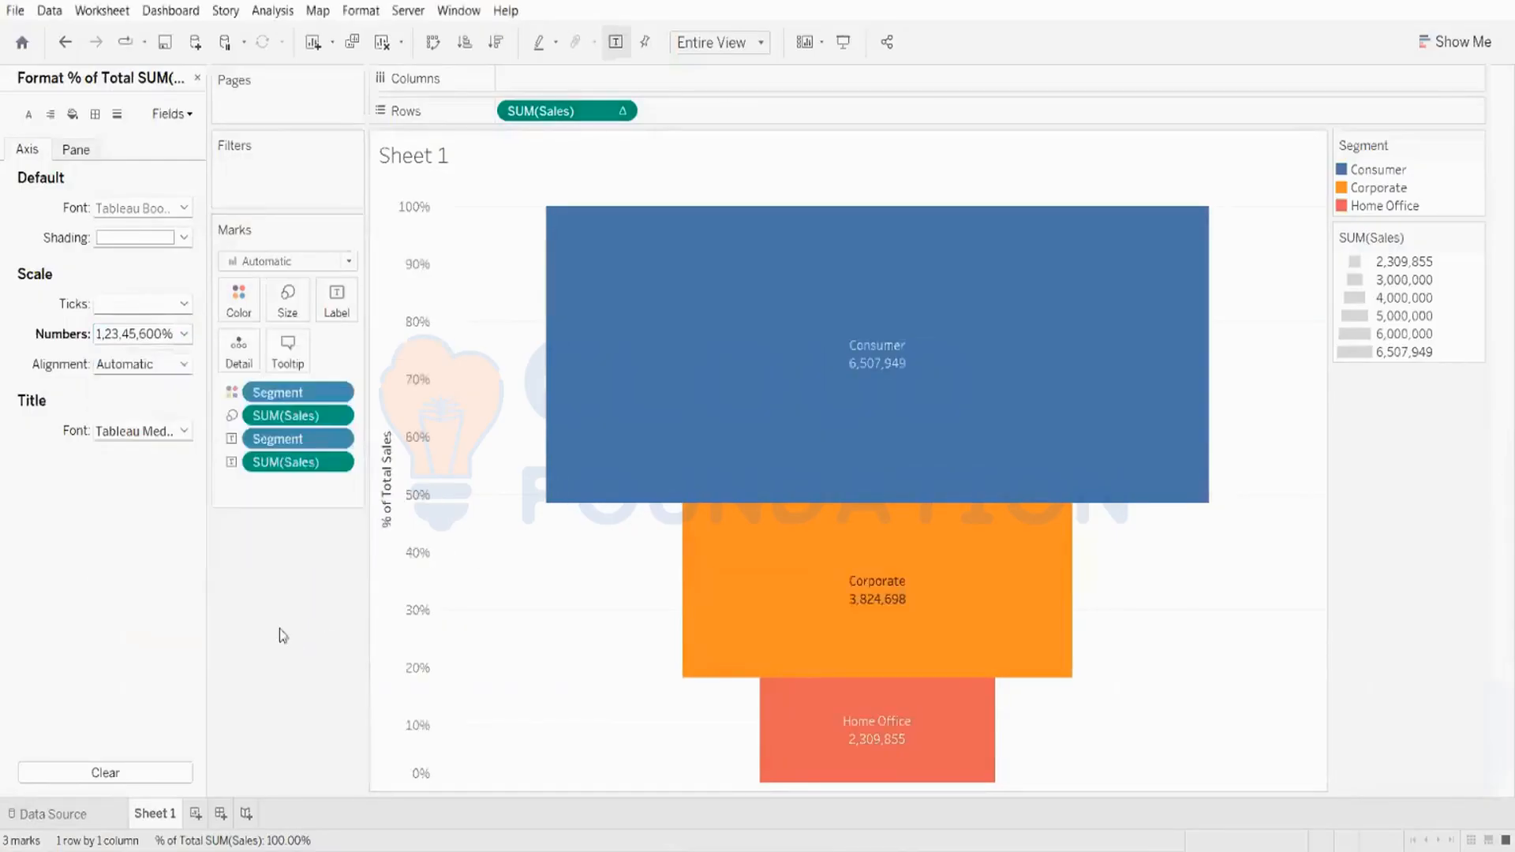
Step: Apply a Percent of Total quick table calculation to the SUM(Sales) label field
click(79, 151)
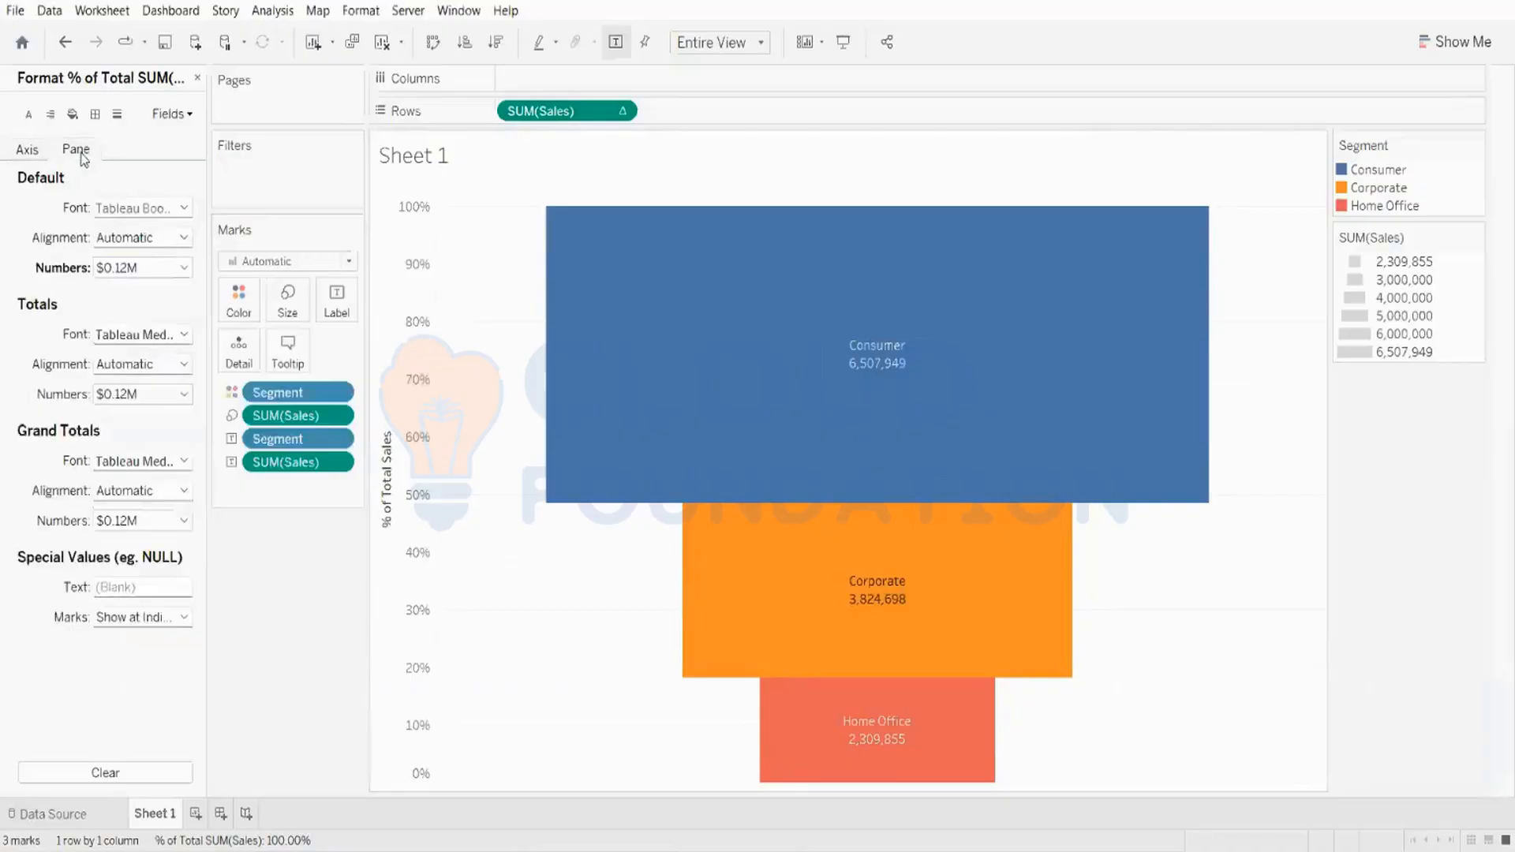
right_click(280, 466)
mouse_move(410, 756)
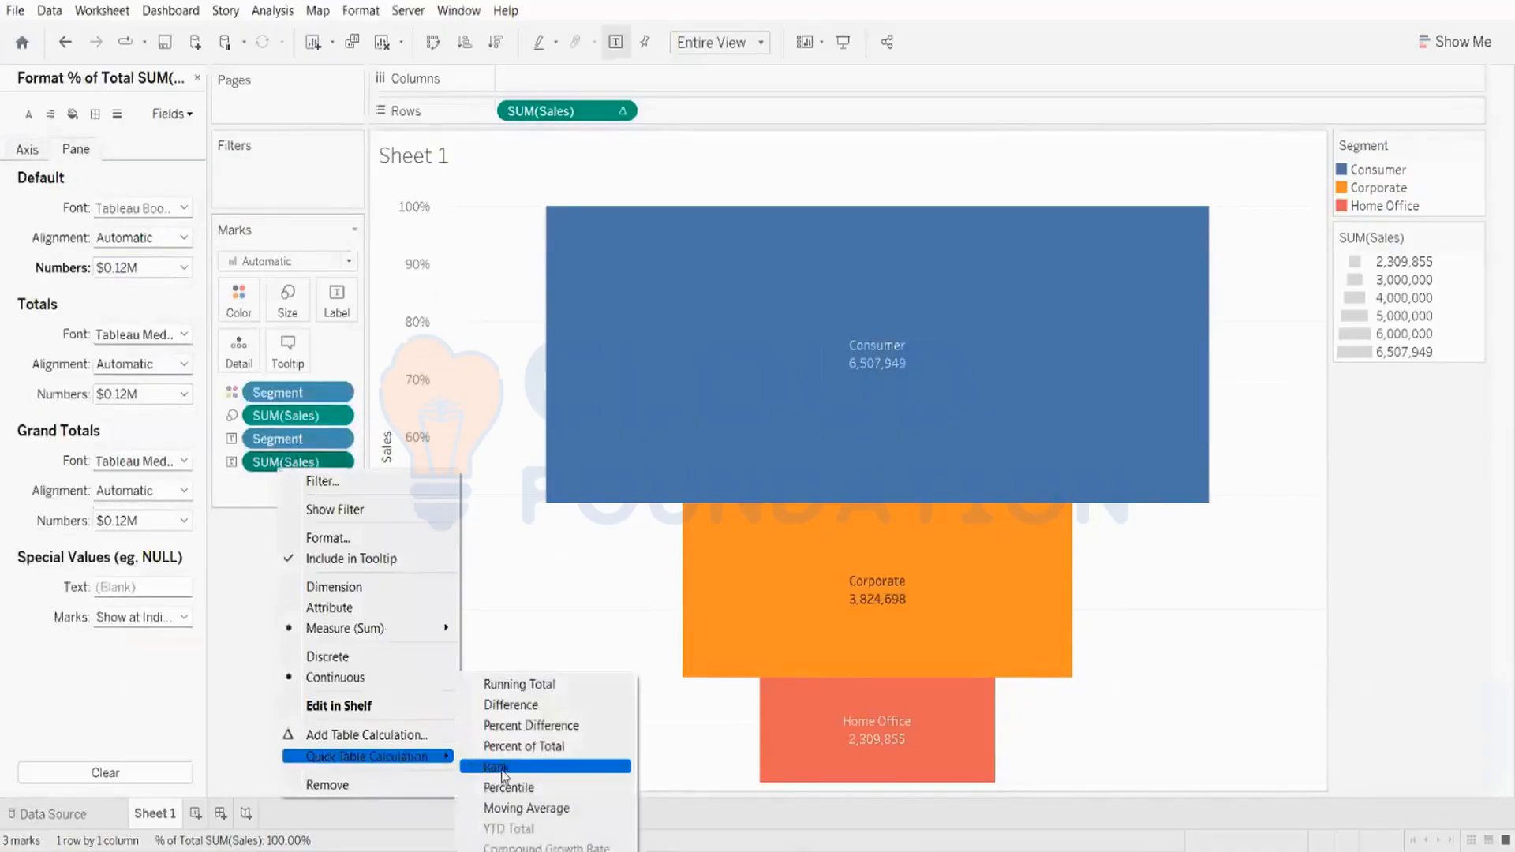
click(530, 747)
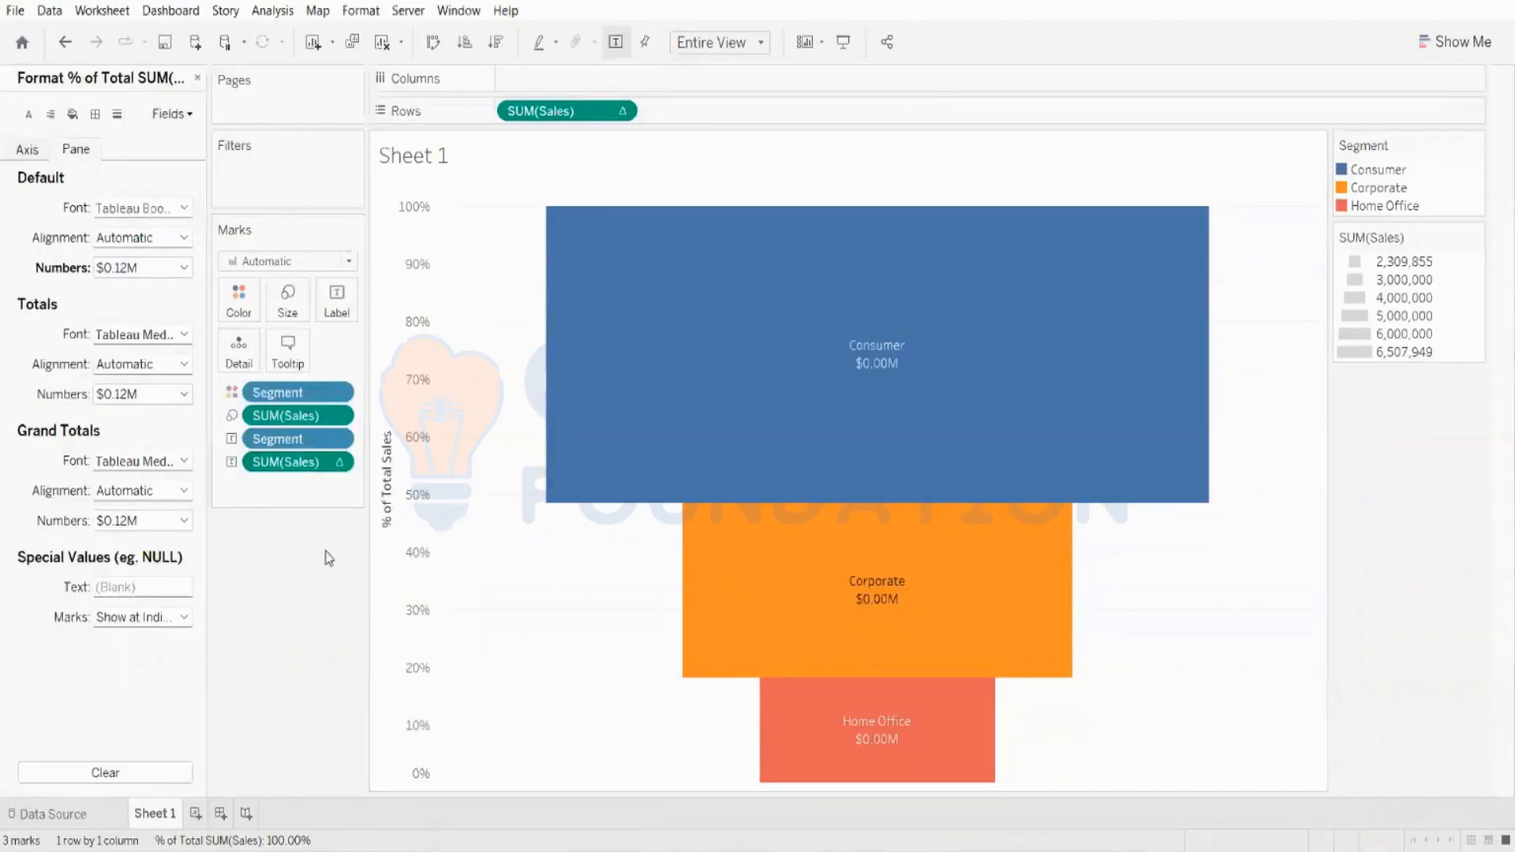
Step: Set the percent-of-total label number format to Automatic and close the format pane
click(174, 268)
click(128, 293)
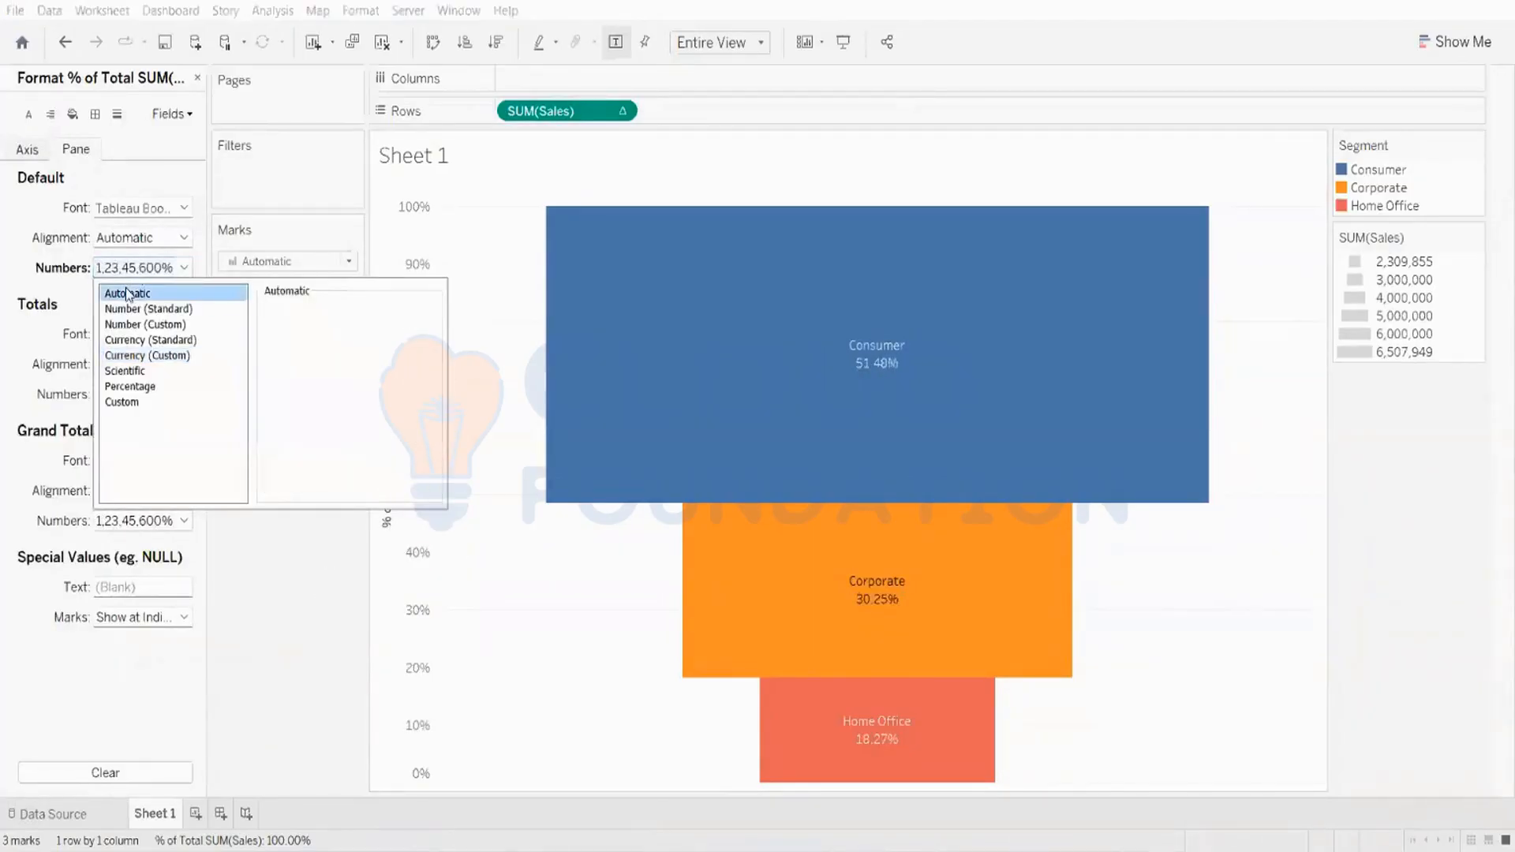
click(331, 677)
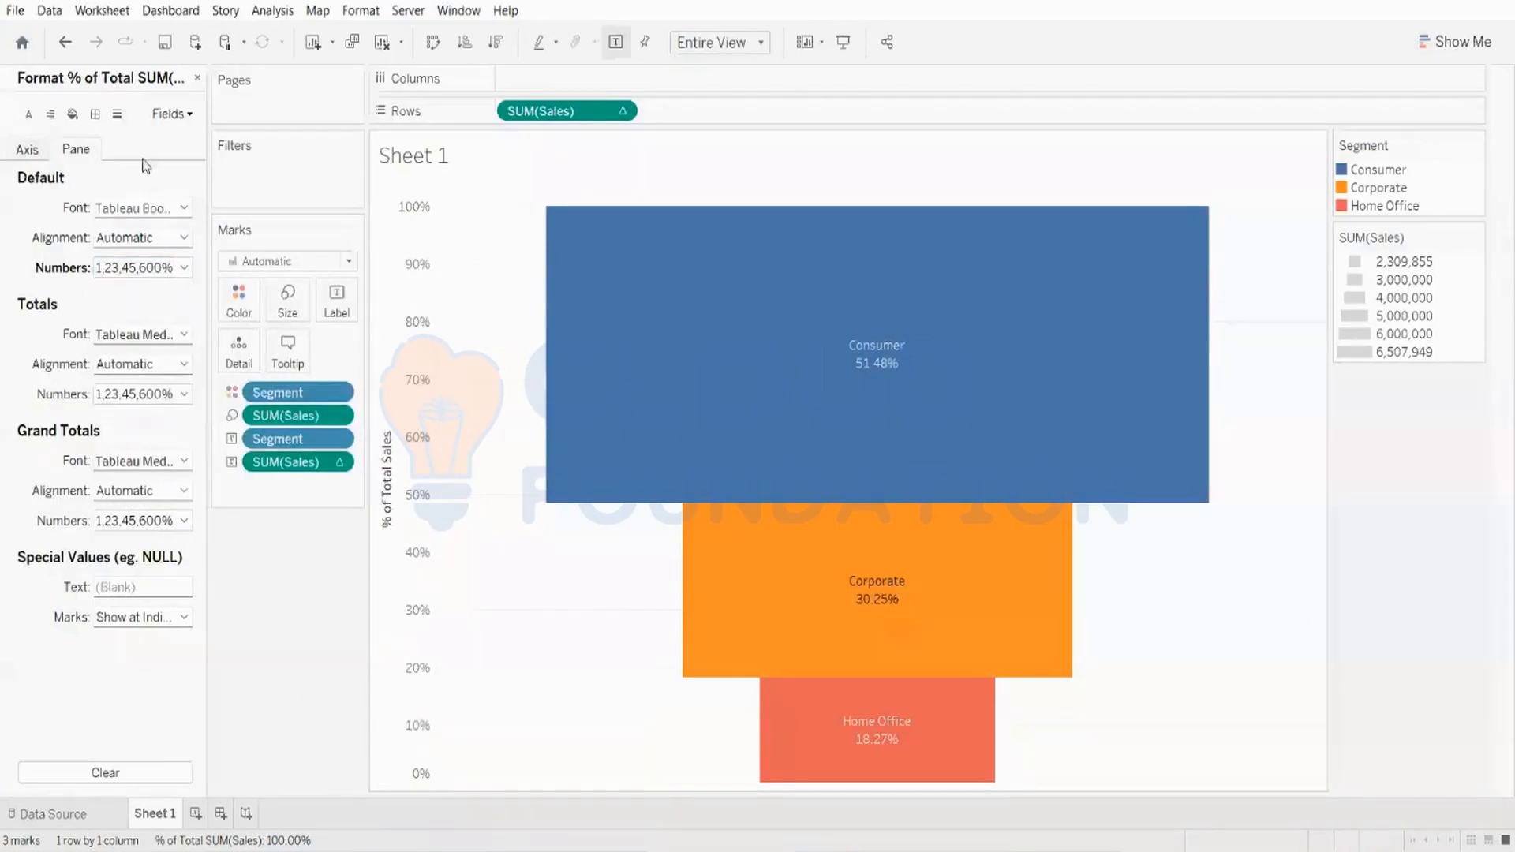
click(197, 79)
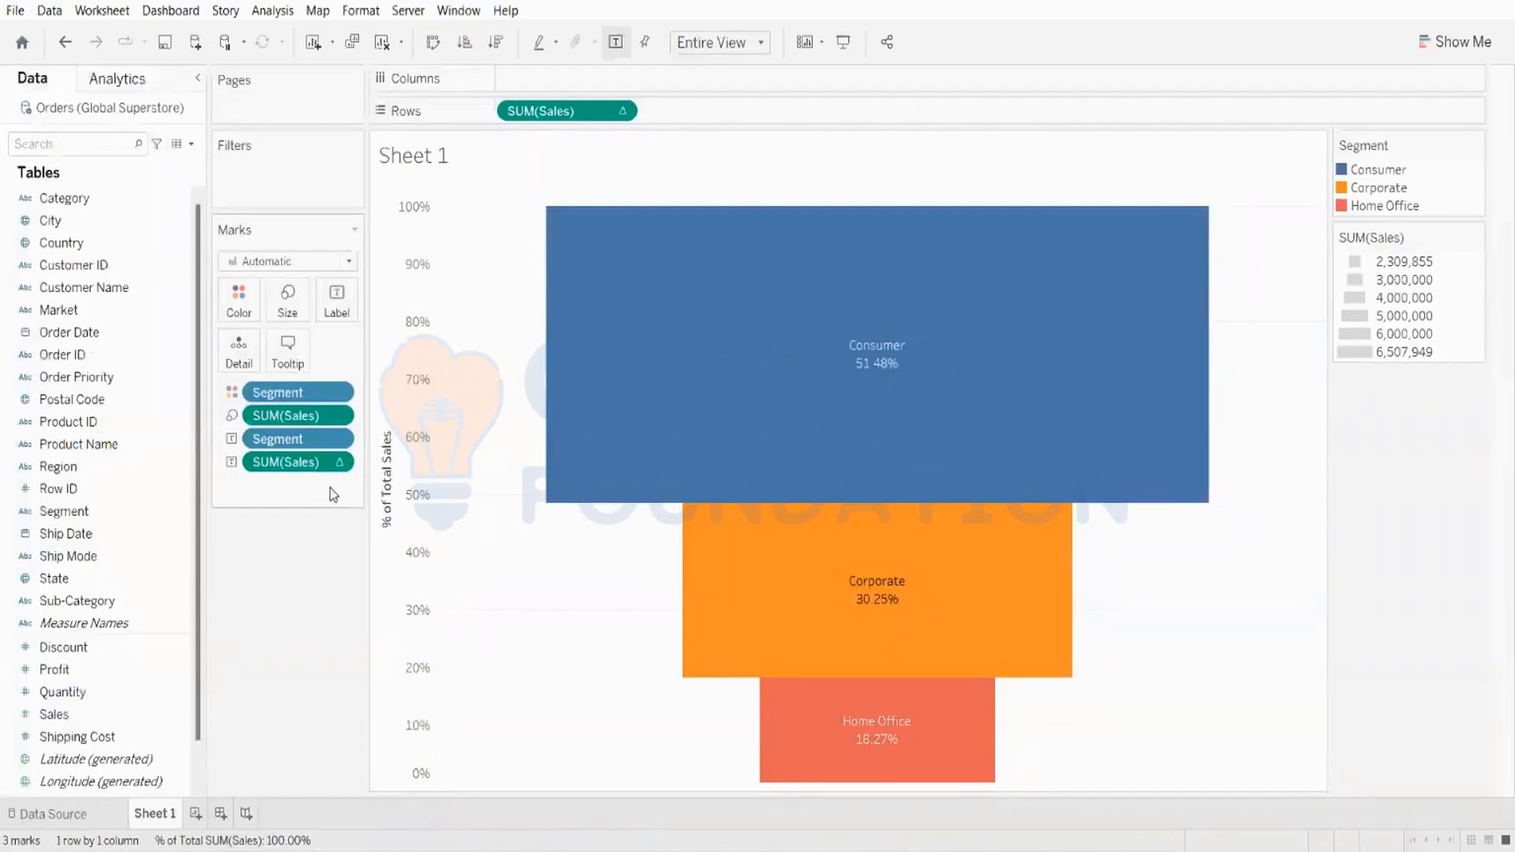
Step: Clear the worksheet to start a new chart
mouse_move(818, 400)
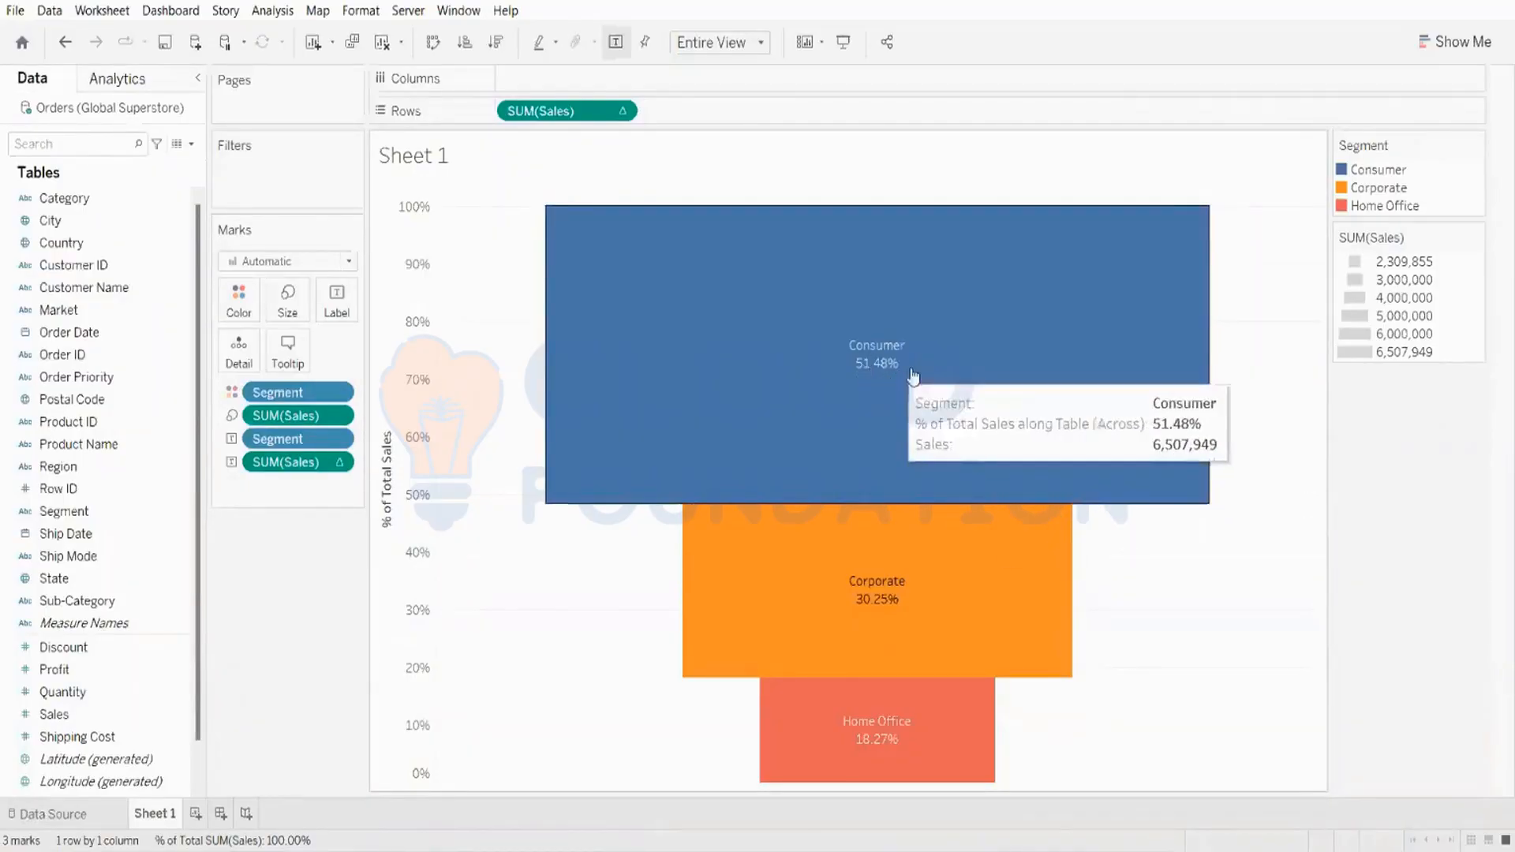
mouse_move(854, 600)
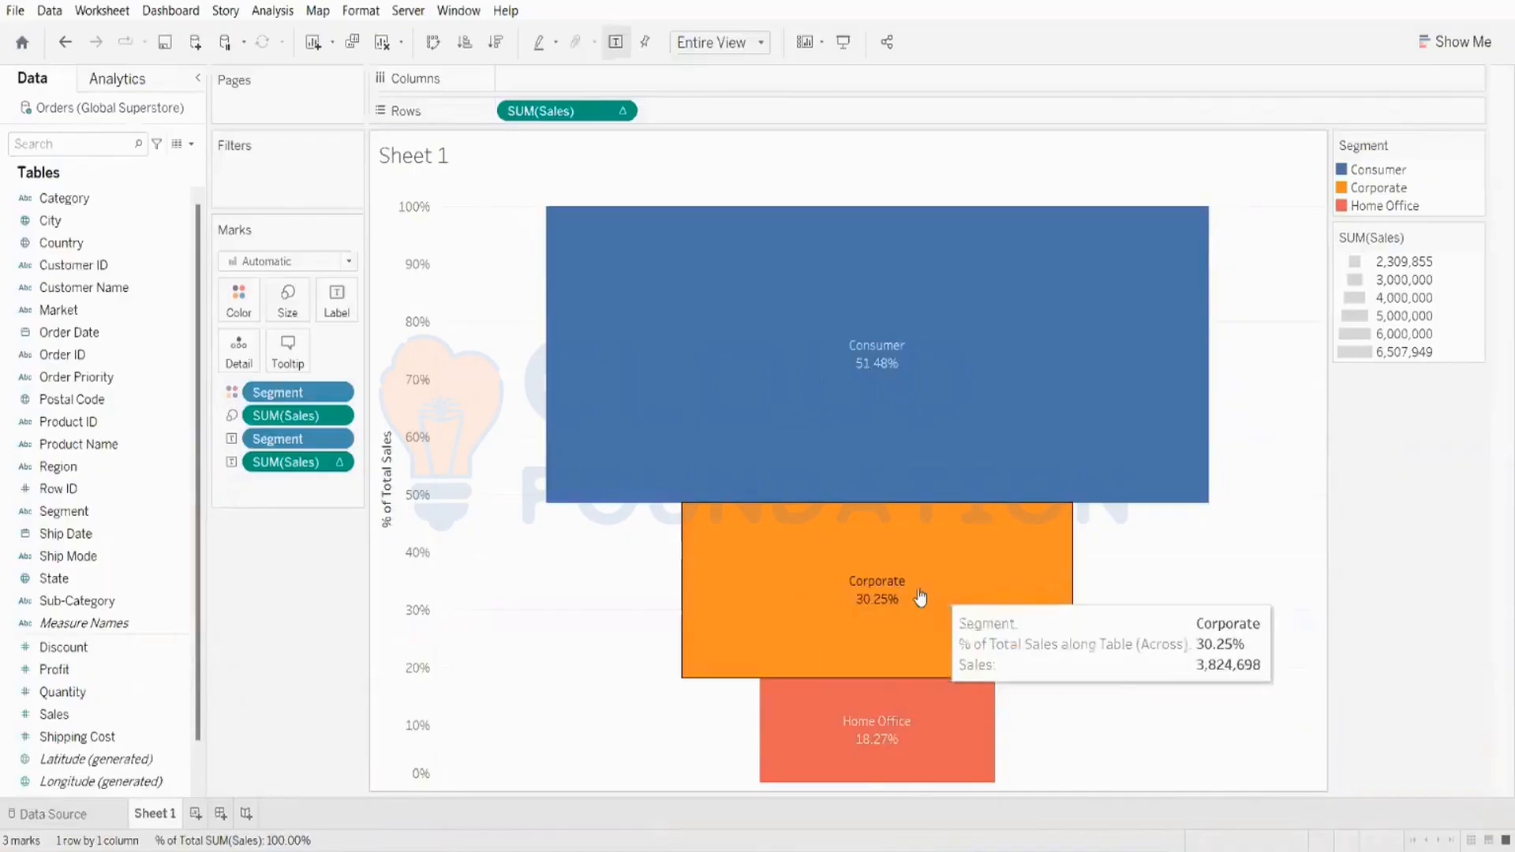
mouse_move(918, 348)
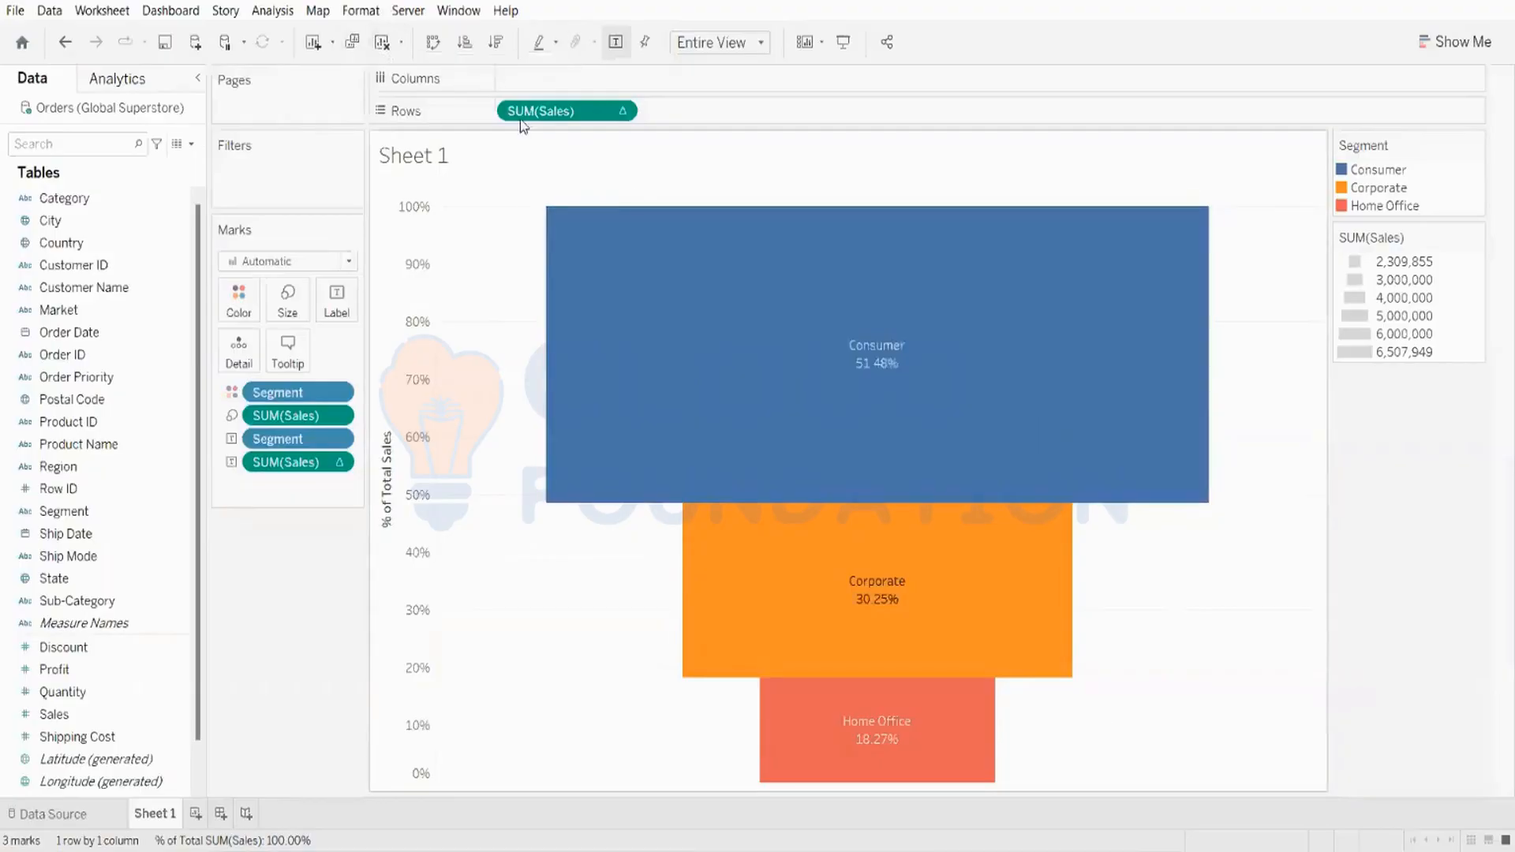
click(383, 43)
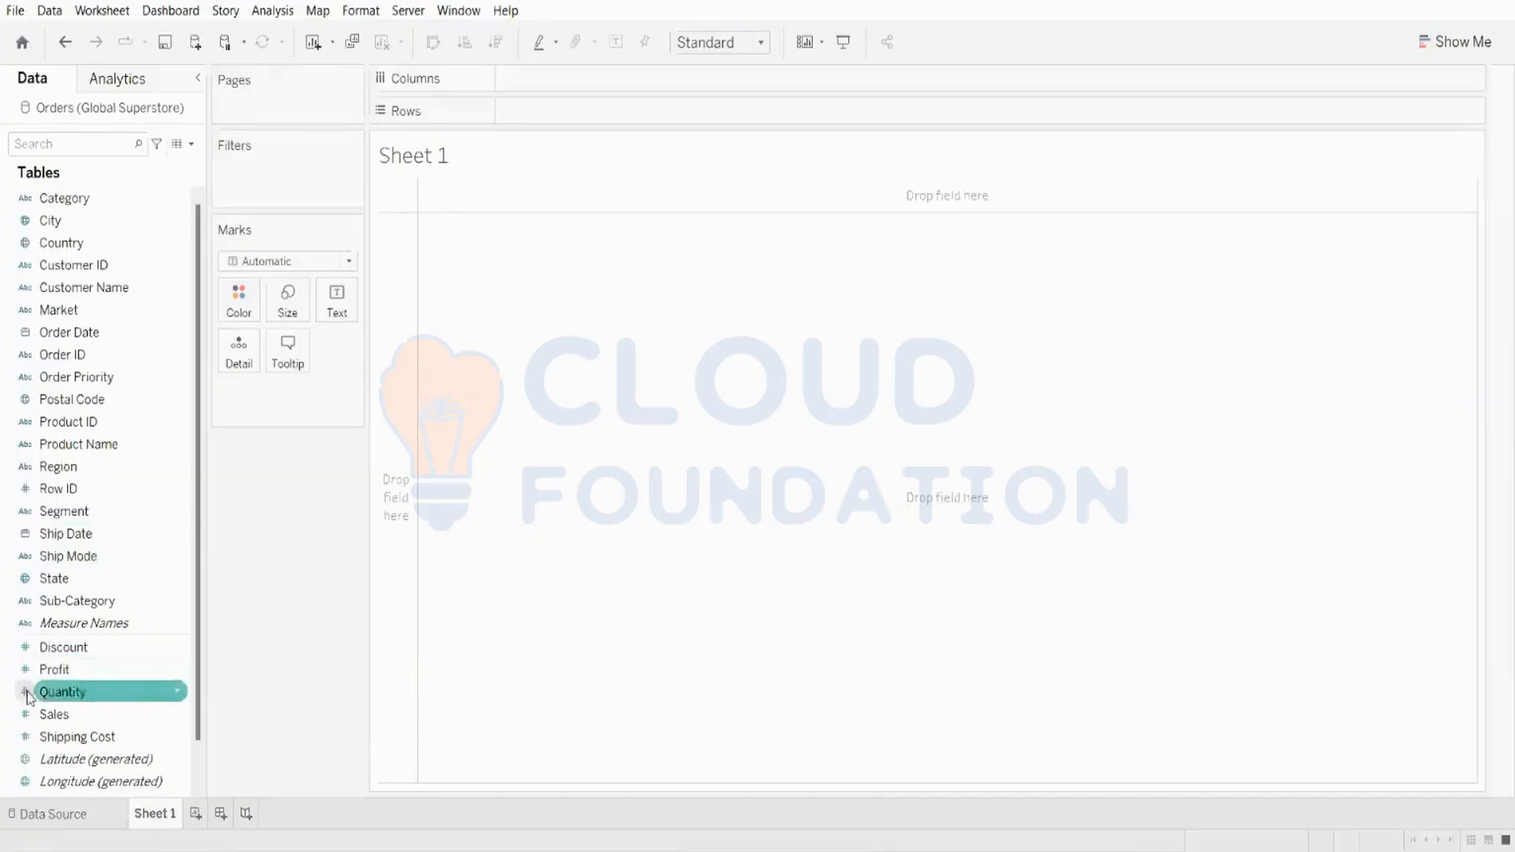
Step: Add Sales and Ship Mode to the view as a bar chart
double_click(105, 716)
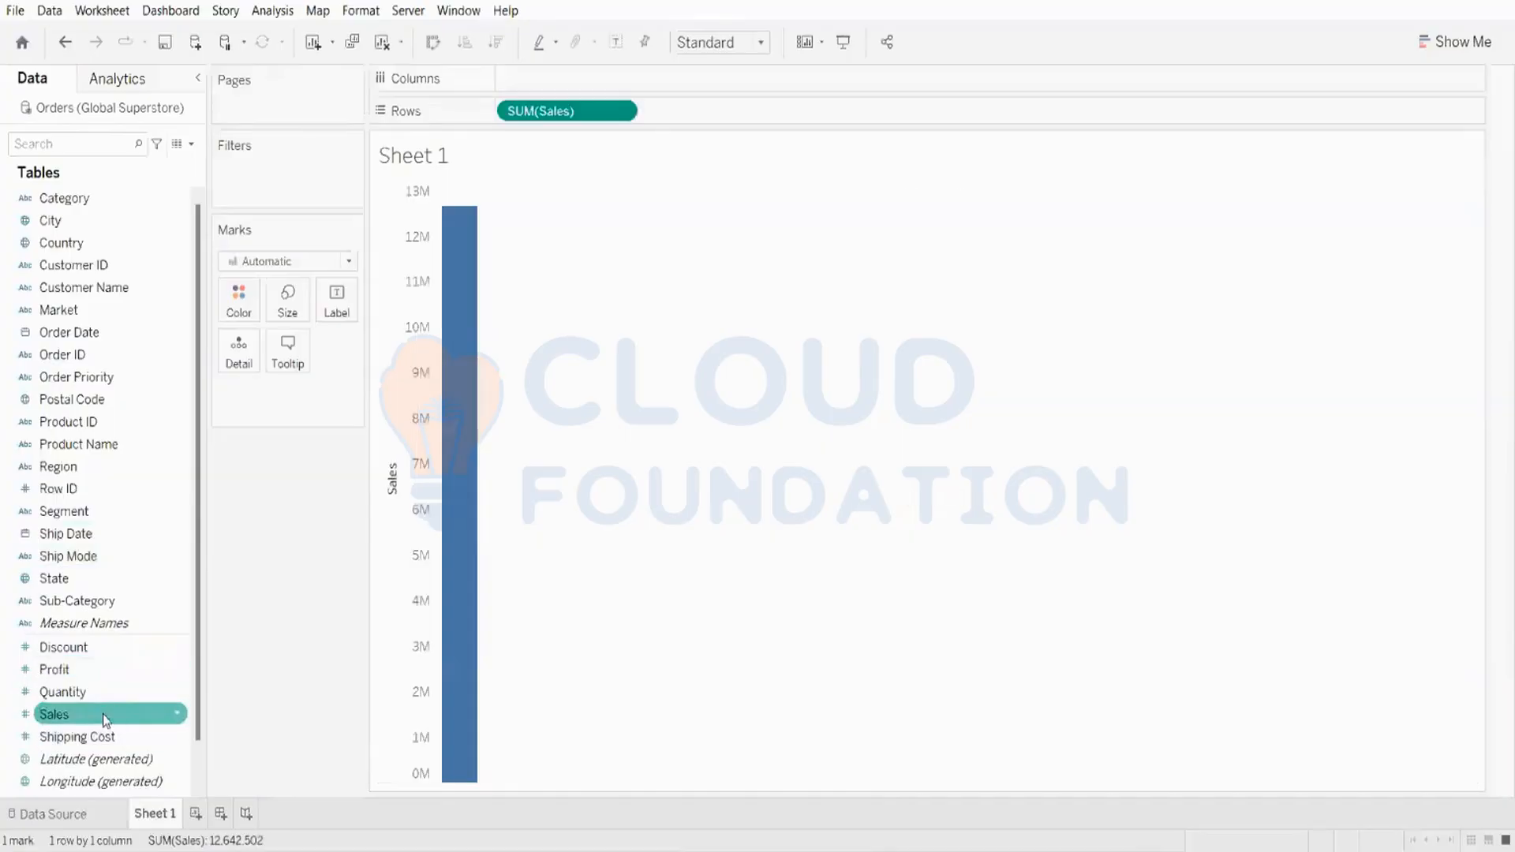
double_click(92, 557)
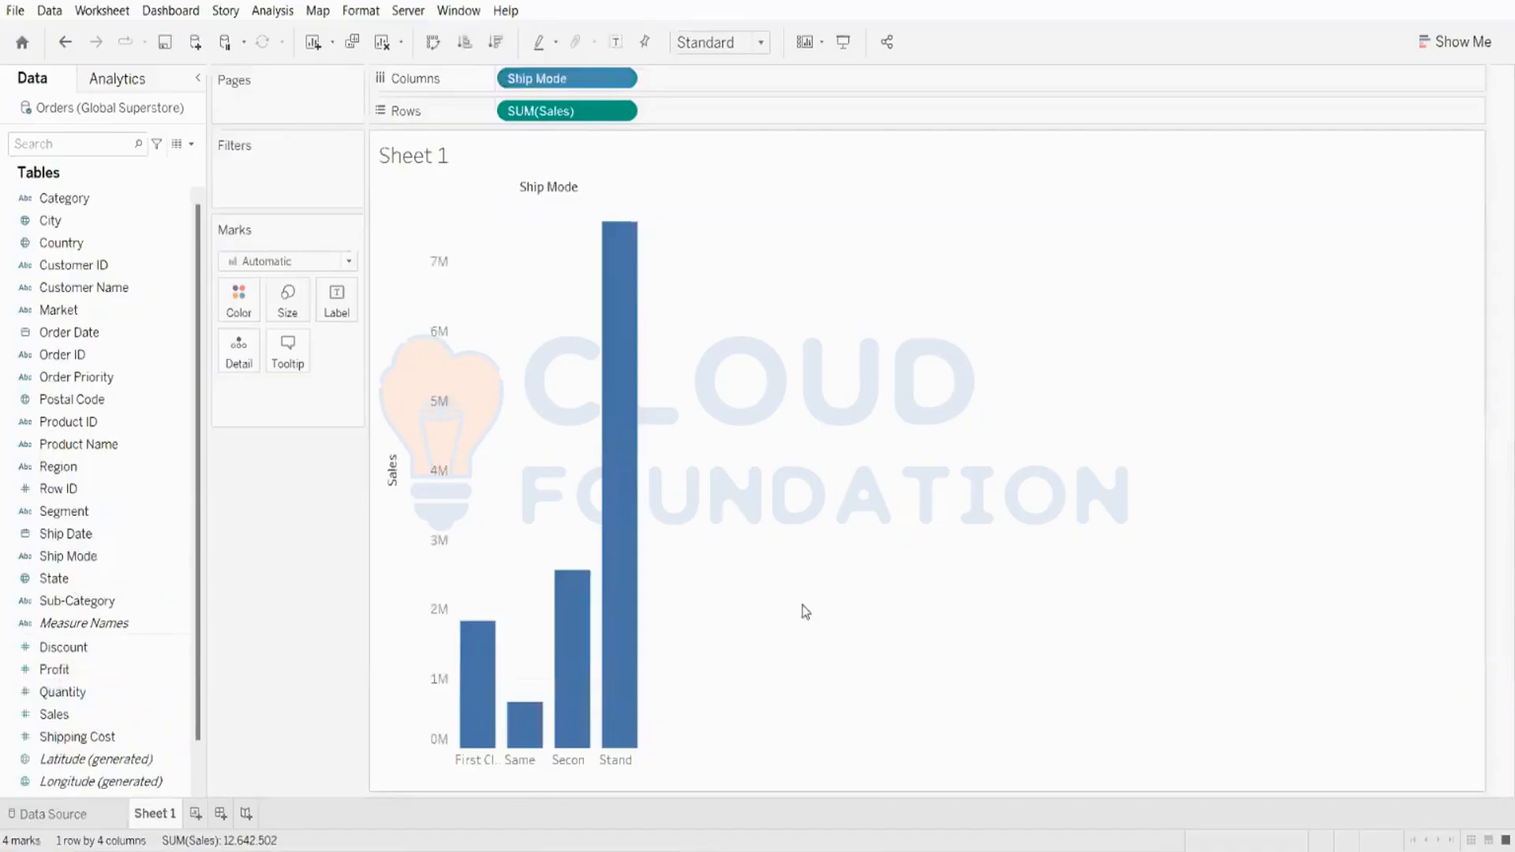
mouse_move(576, 694)
Step: Swap rows and columns and sort Ship Mode by sales in descending order
click(433, 42)
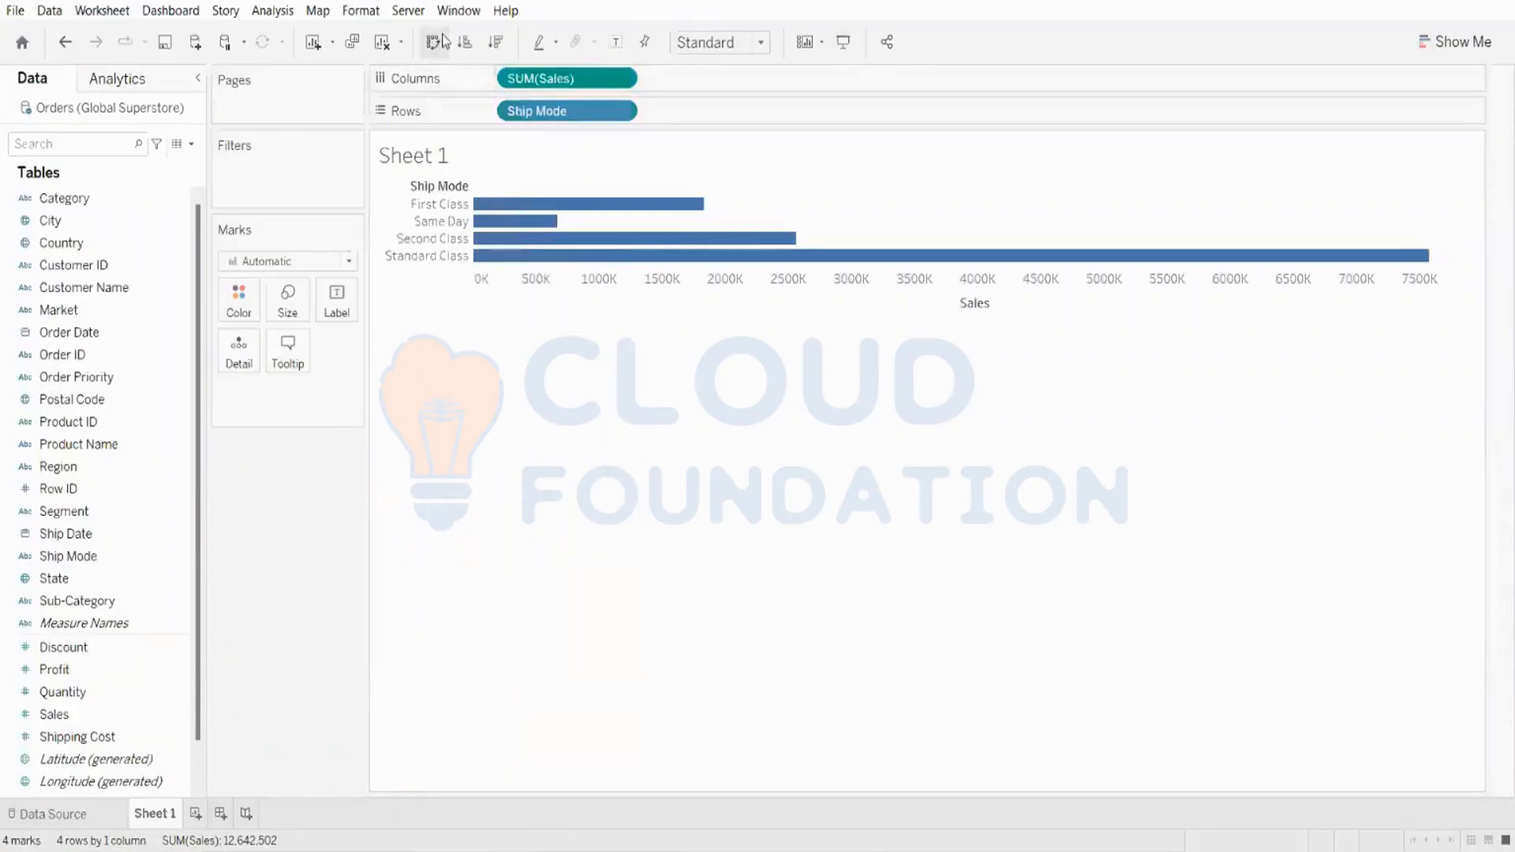
click(497, 43)
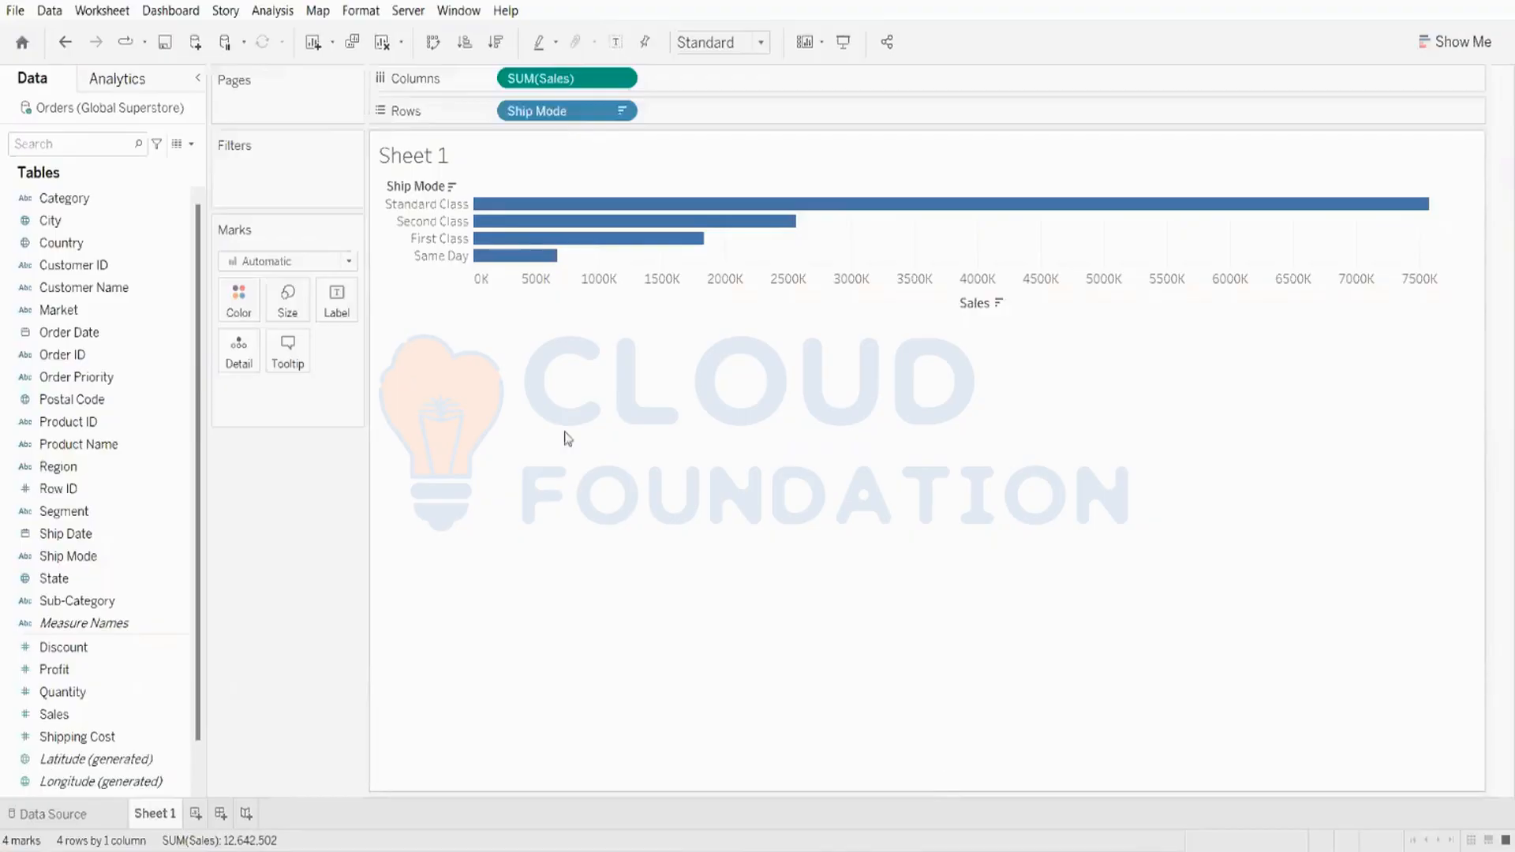
Step: Change the mark type to Area
click(348, 263)
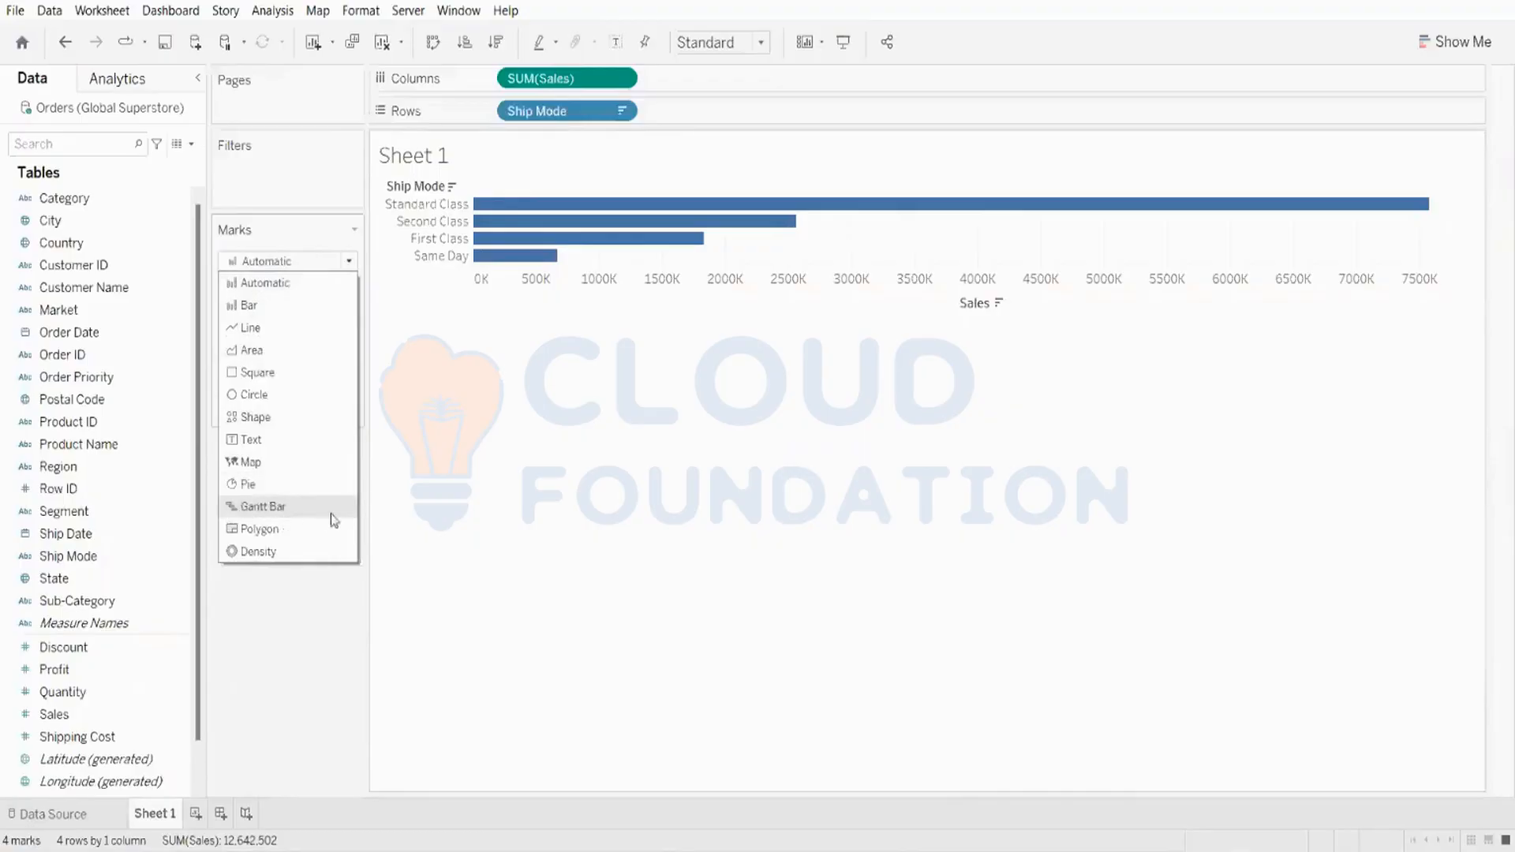
click(274, 514)
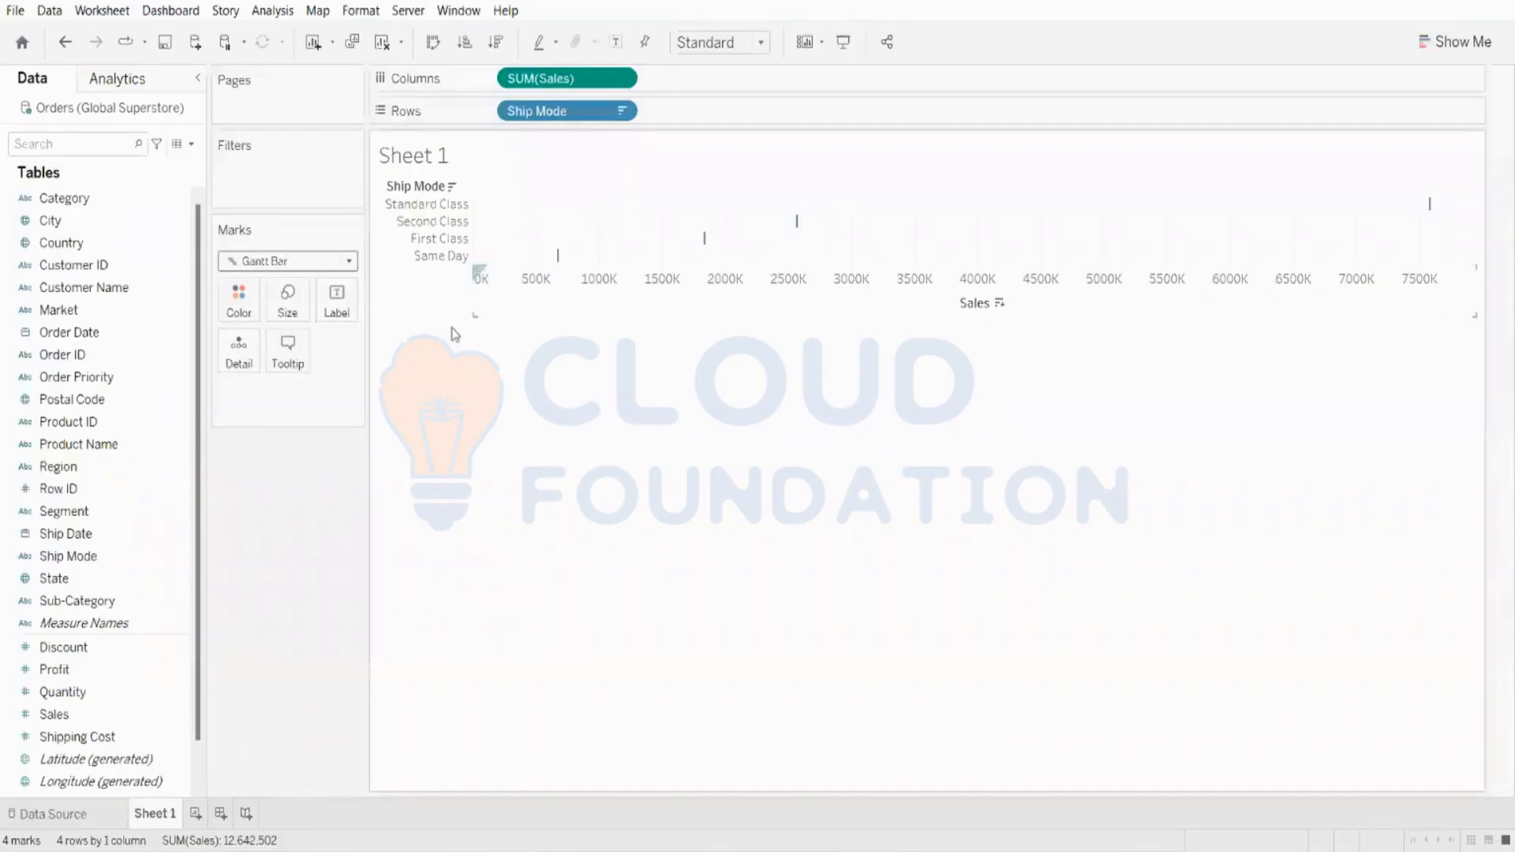
click(315, 263)
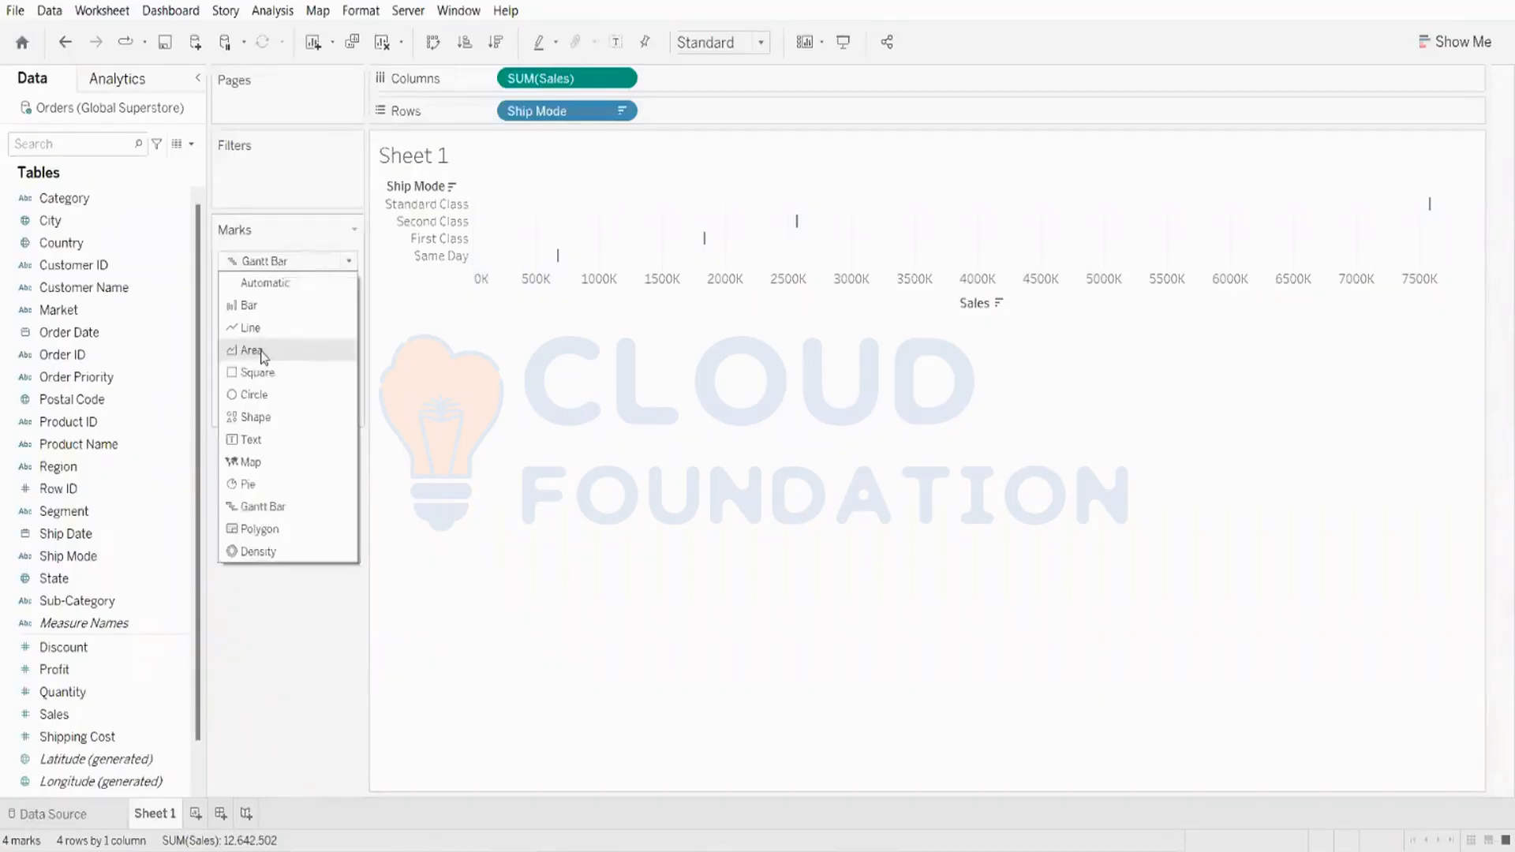
click(247, 350)
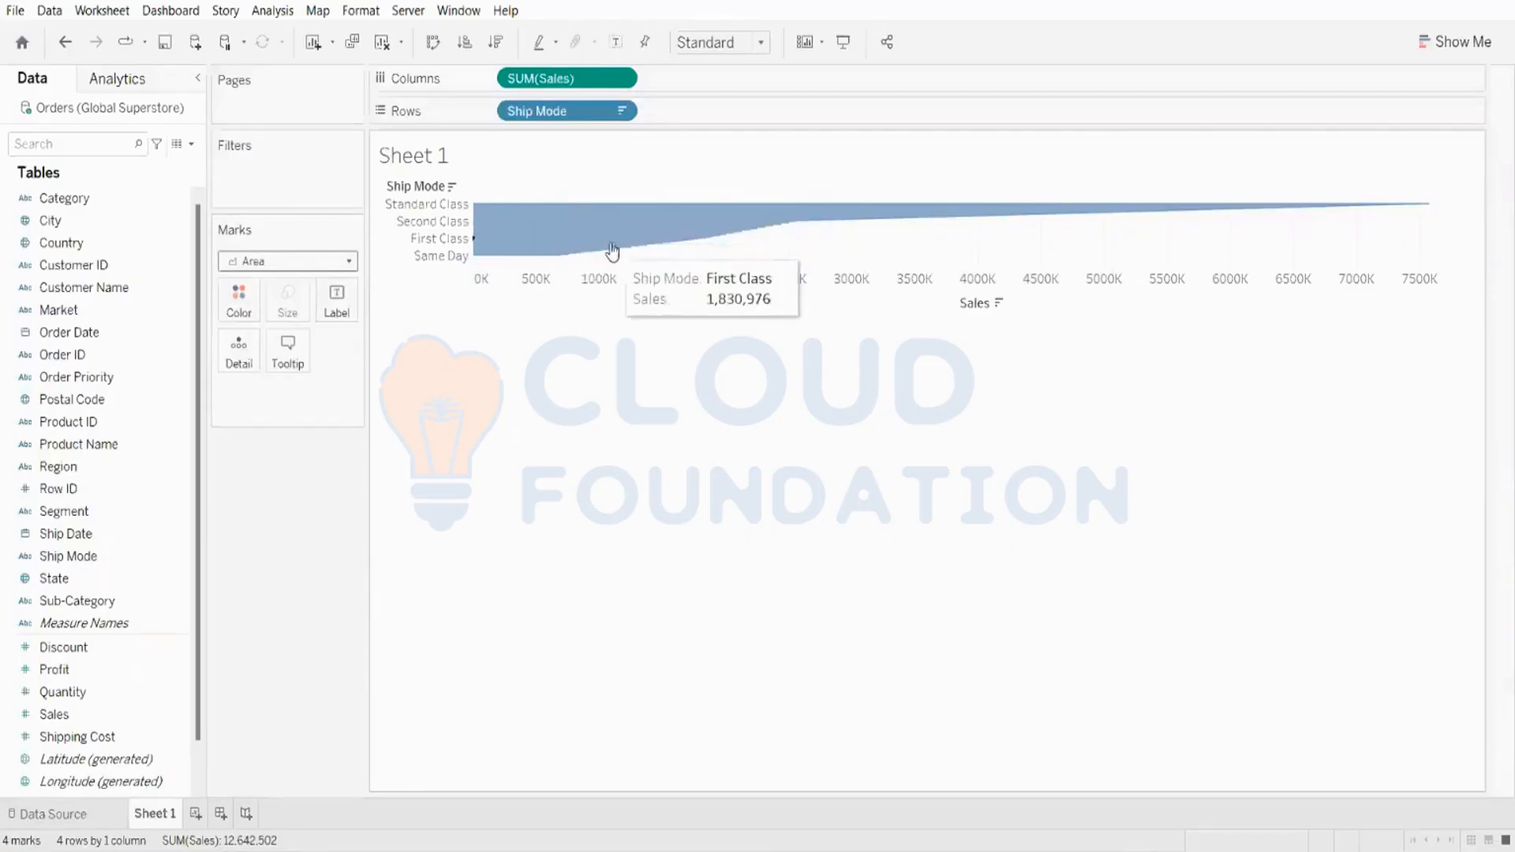
Step: Set the view fit to Entire View
click(699, 43)
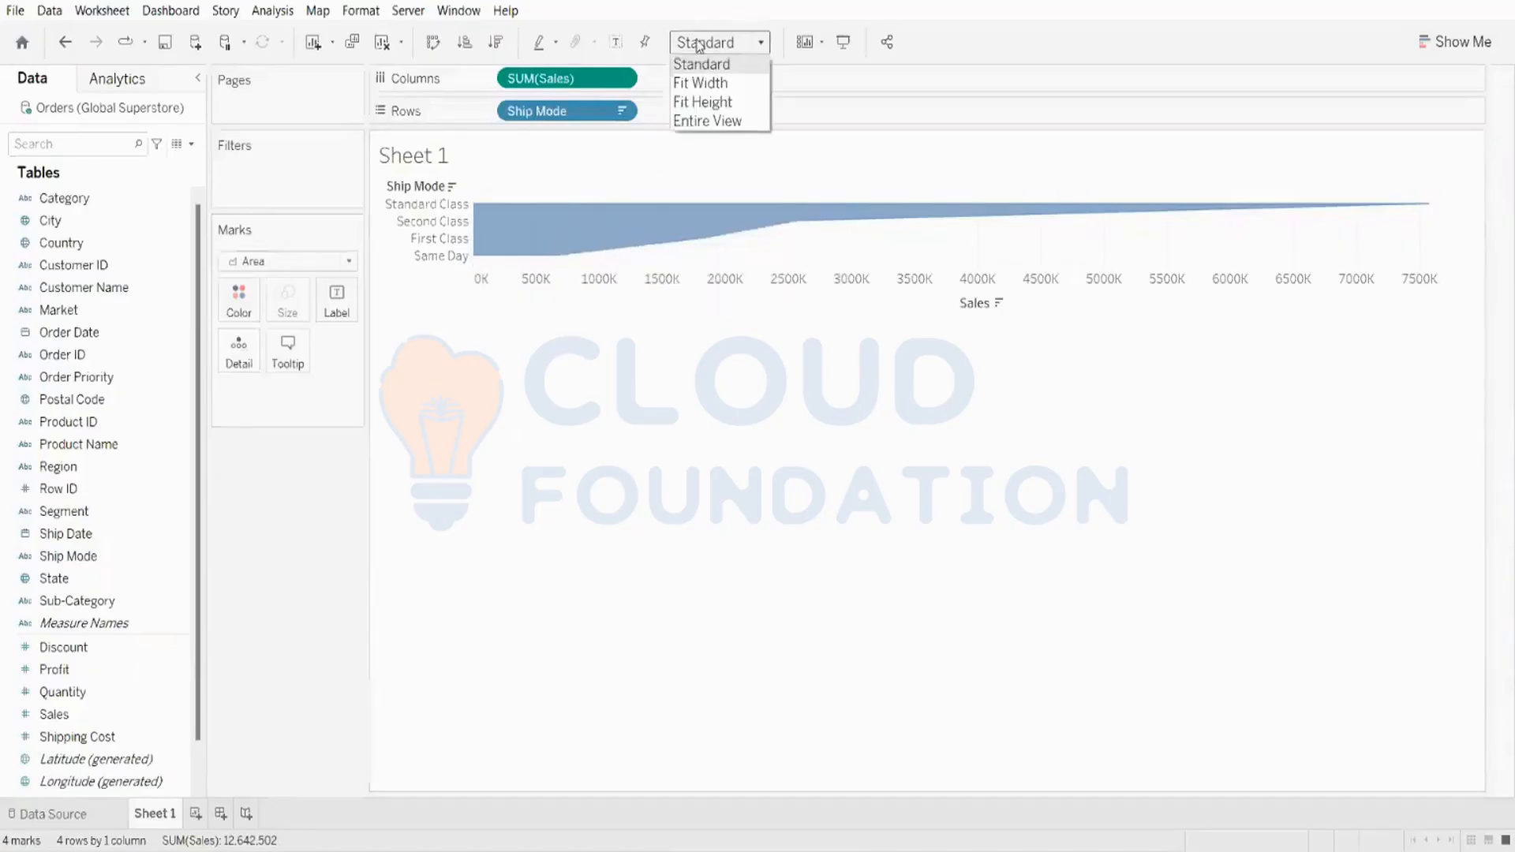
click(683, 122)
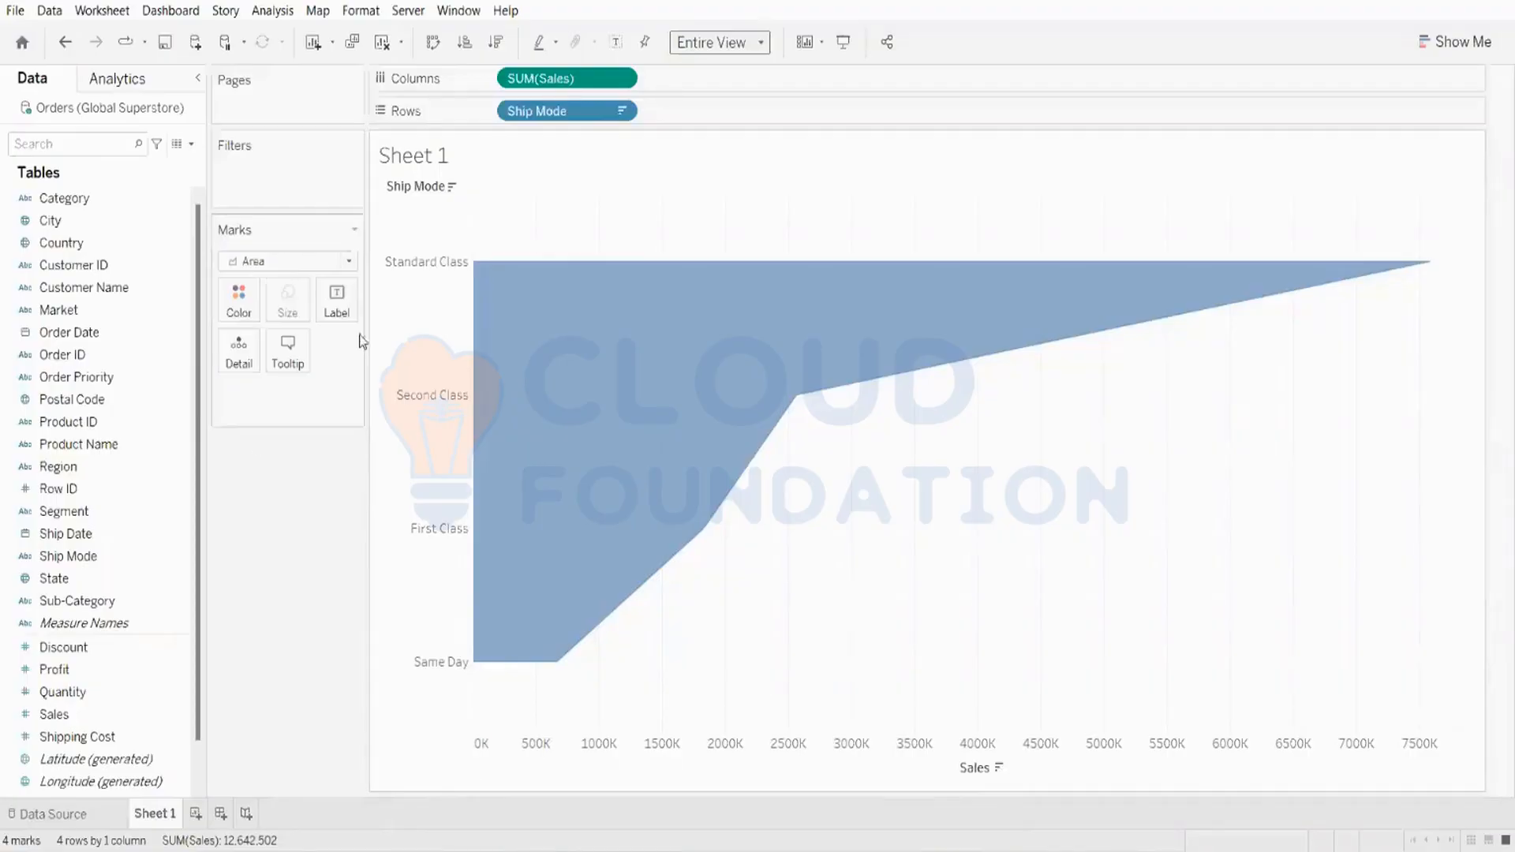
Step: Create a calculated field from Sales named Negative Sales with the formula -[Sales]
mouse_move(487, 290)
right_click(88, 712)
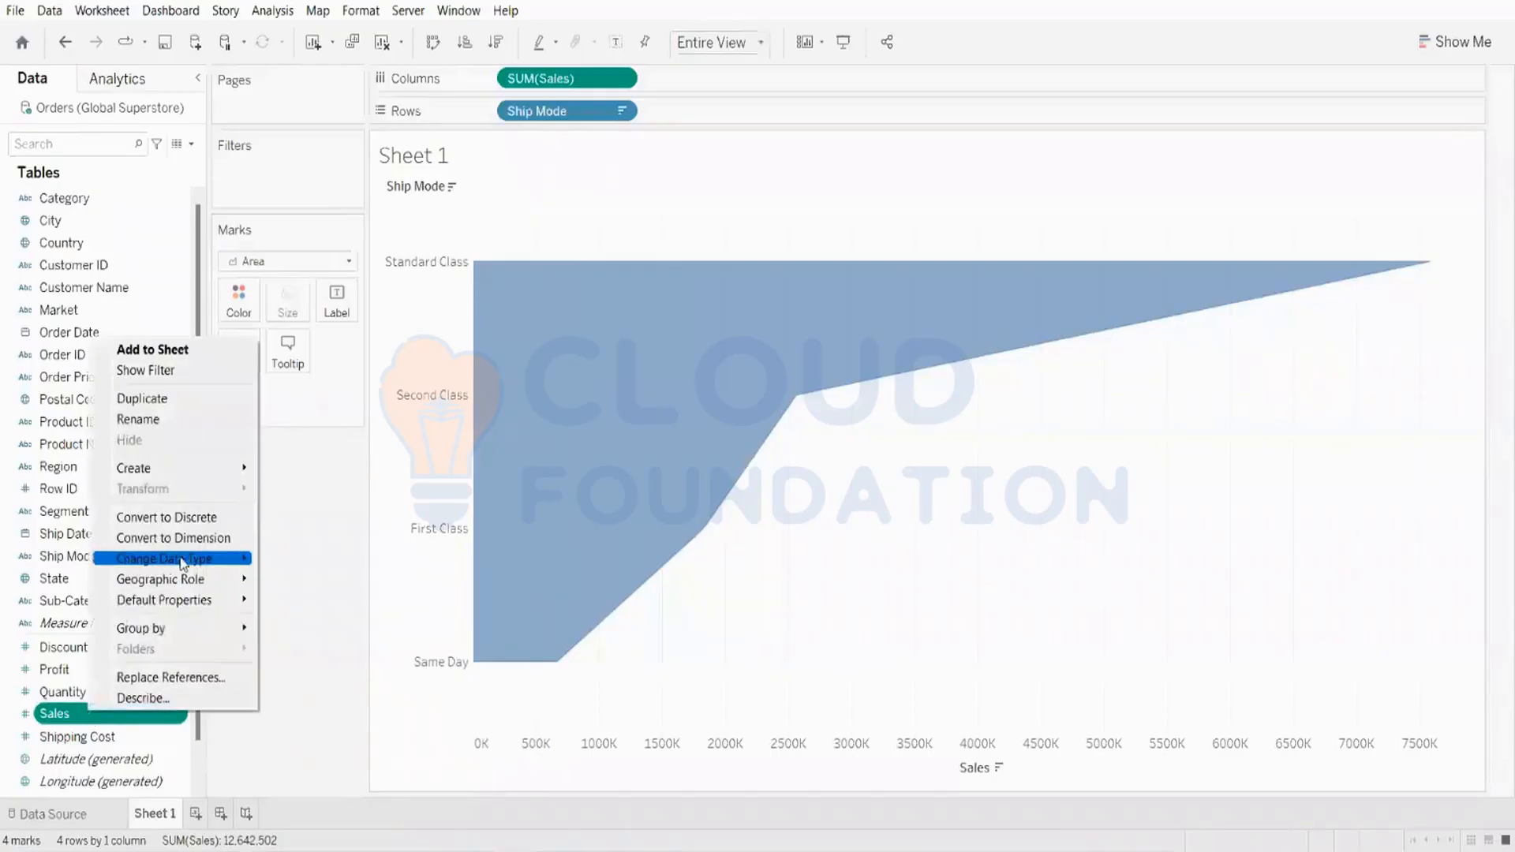
mouse_move(198, 469)
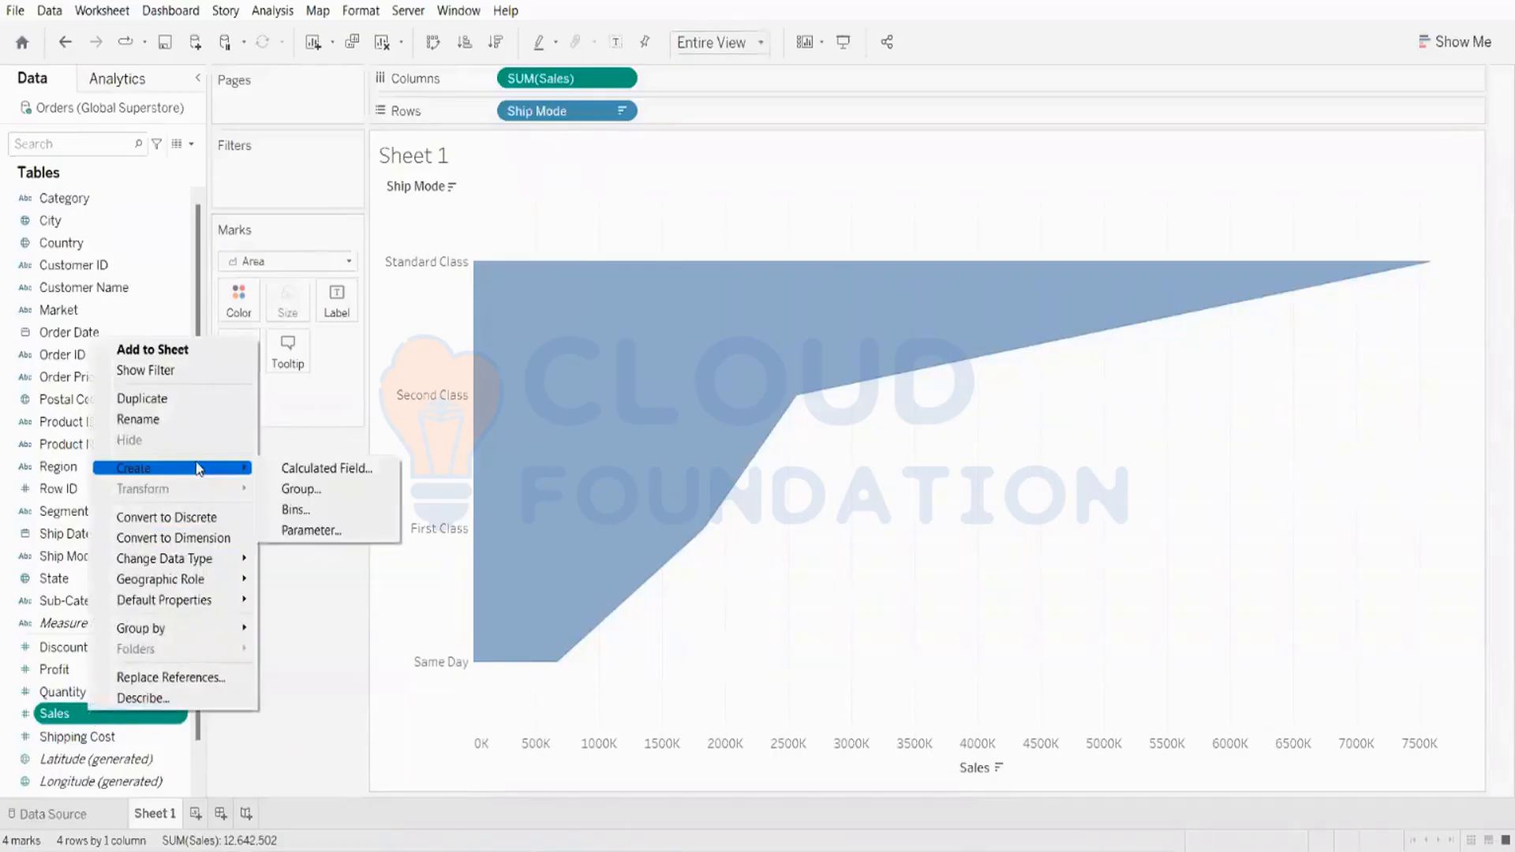
click(314, 469)
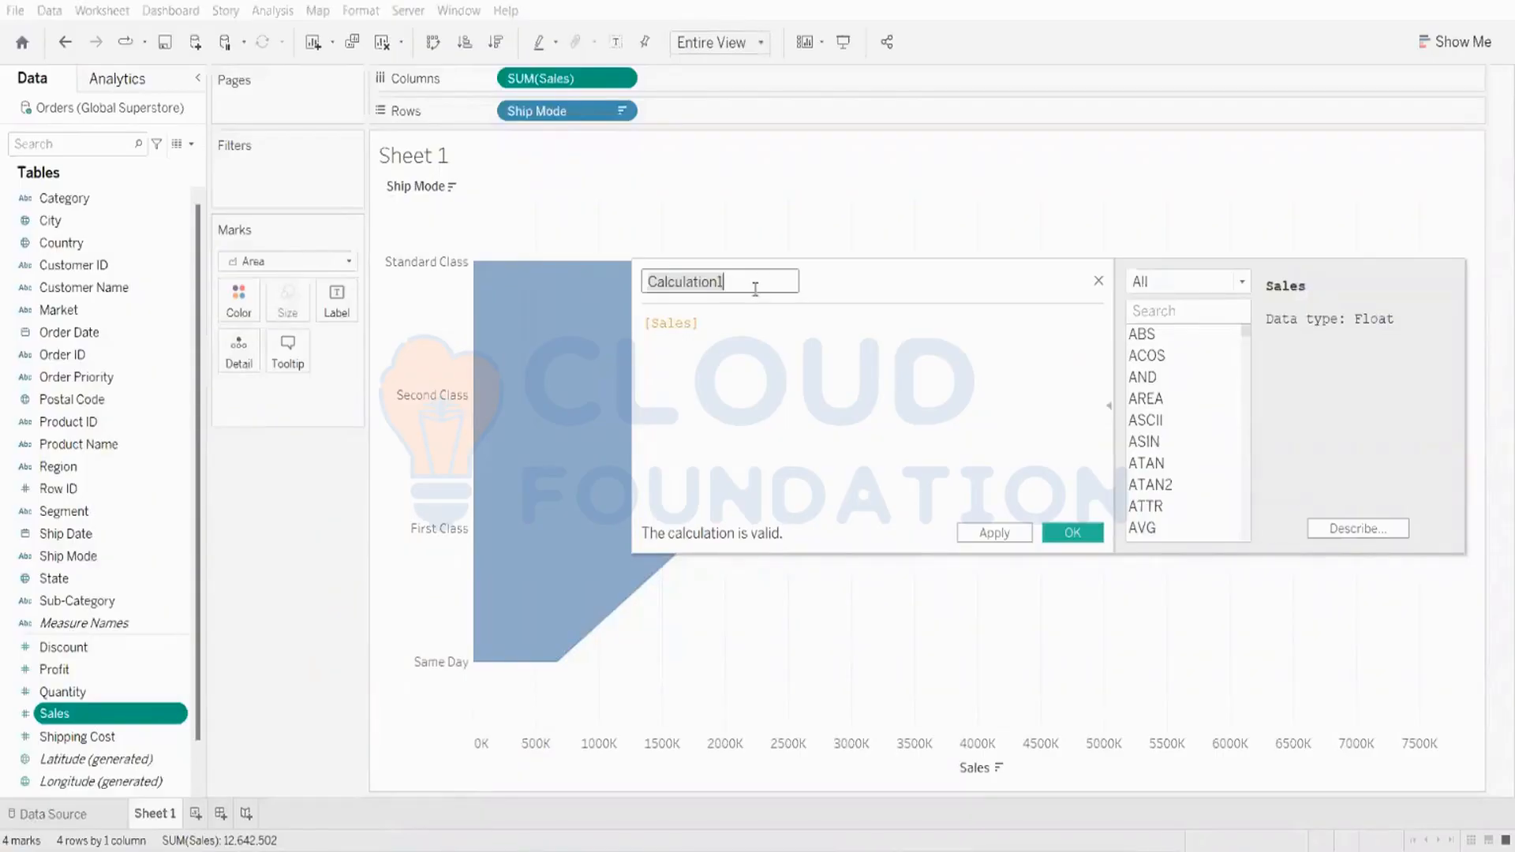
key(BackSpace)
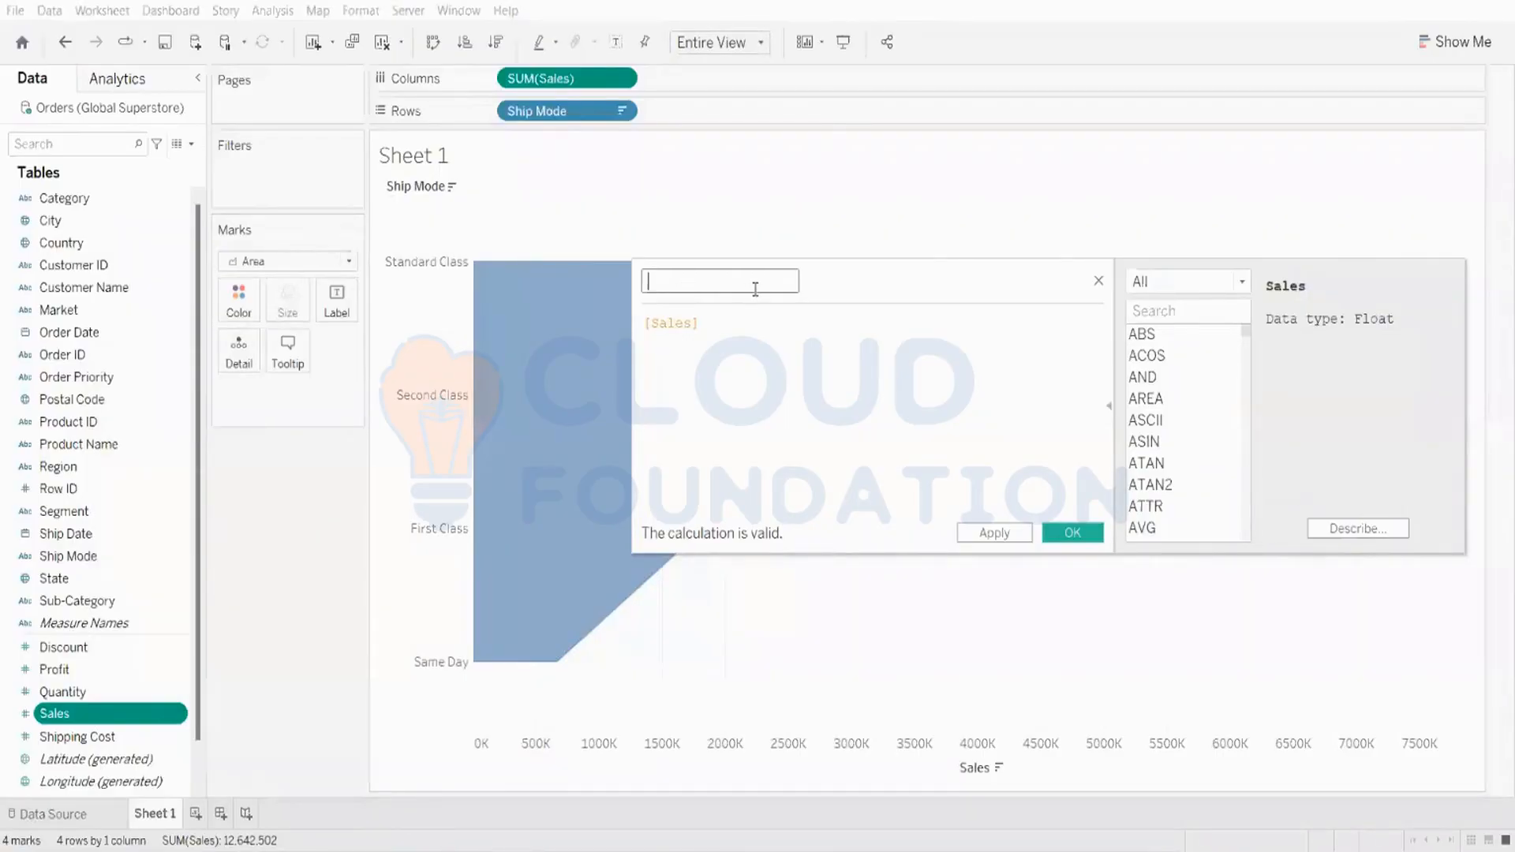
key(Caps_Lock)
text(N)
key(Caps_Lock)
text(egative)
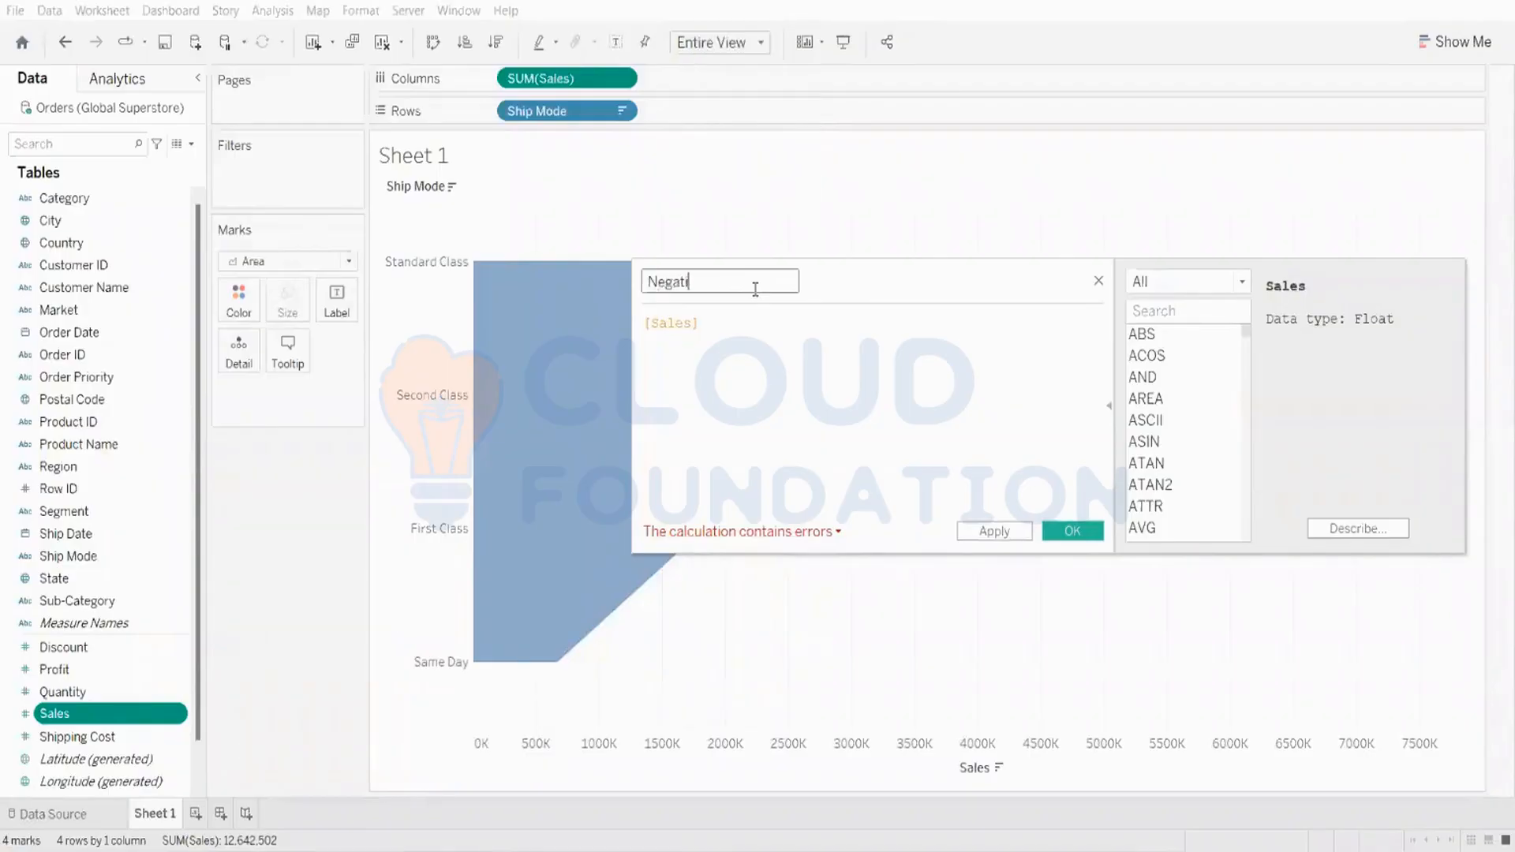
key(Caps_Lock)
text(S)
key(Caps_Lock)
text(ales)
click(645, 325)
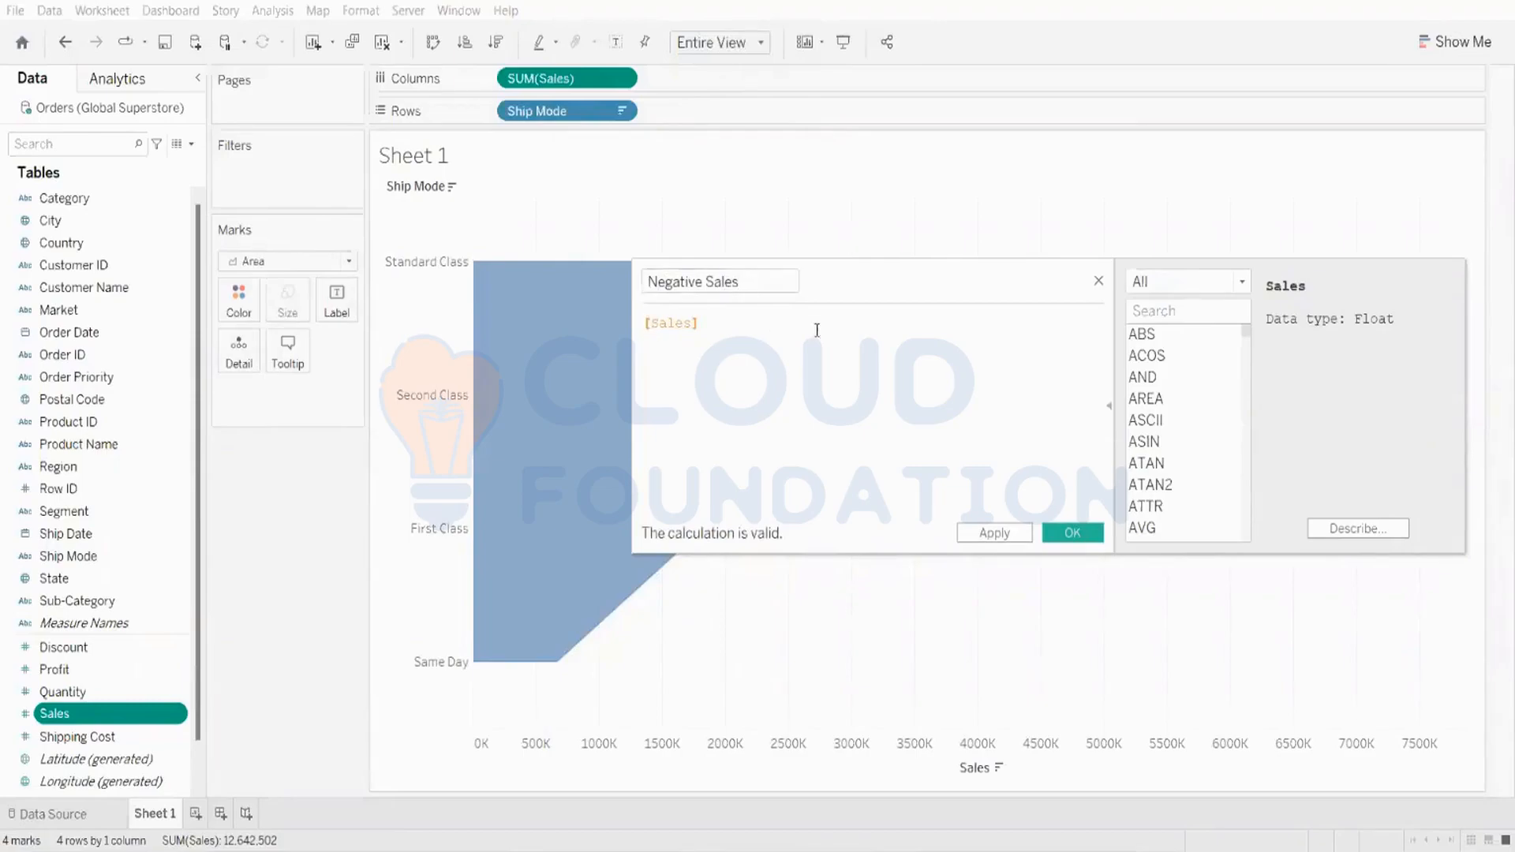
text(-)
click(994, 534)
click(1072, 534)
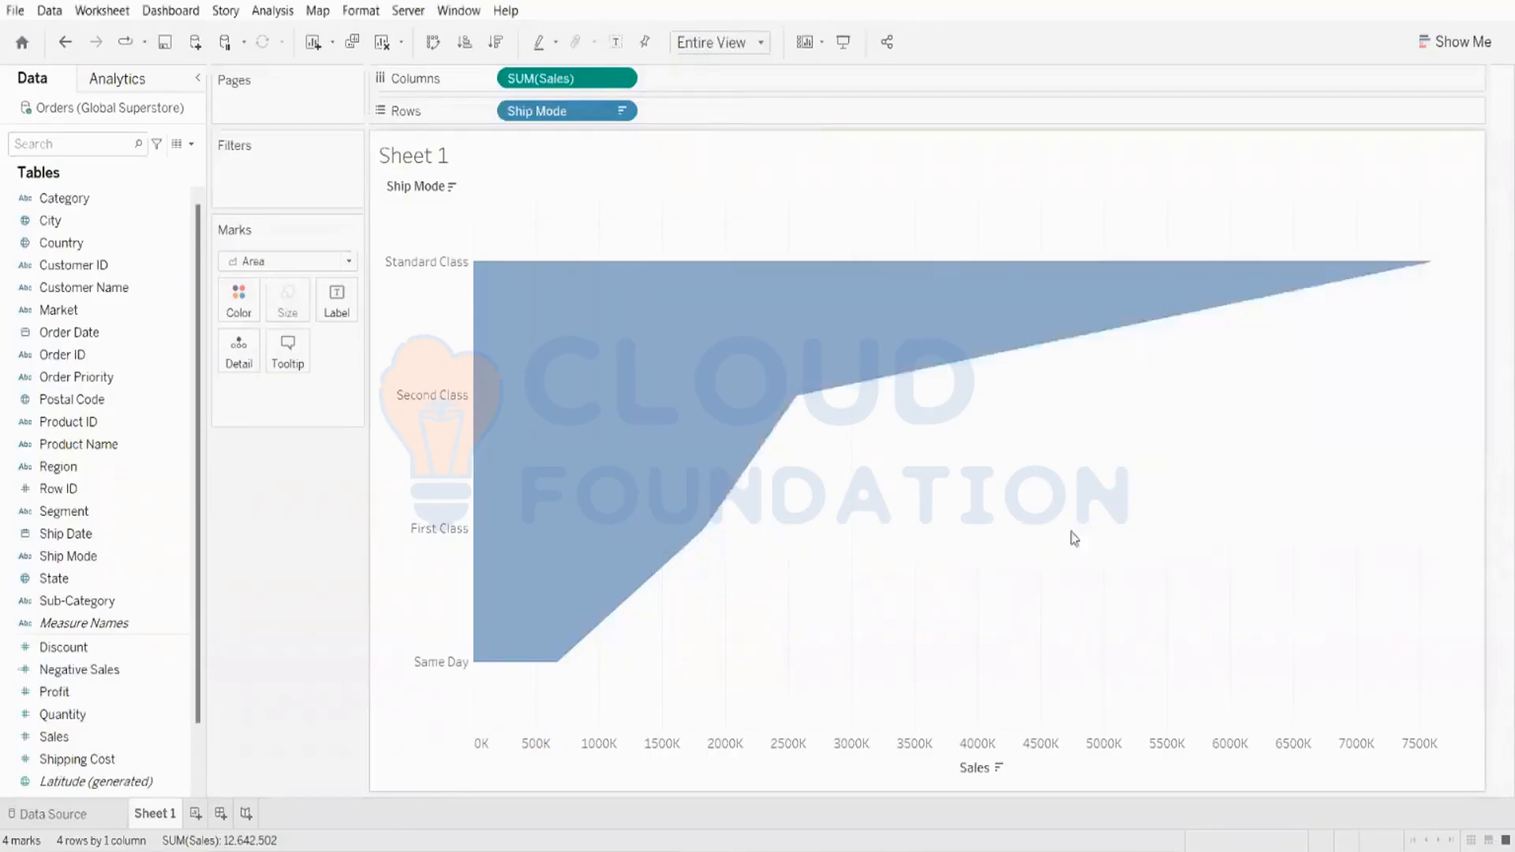
Step: Add Negative Sales to Columns ahead of SUM(Sales)
click(156, 671)
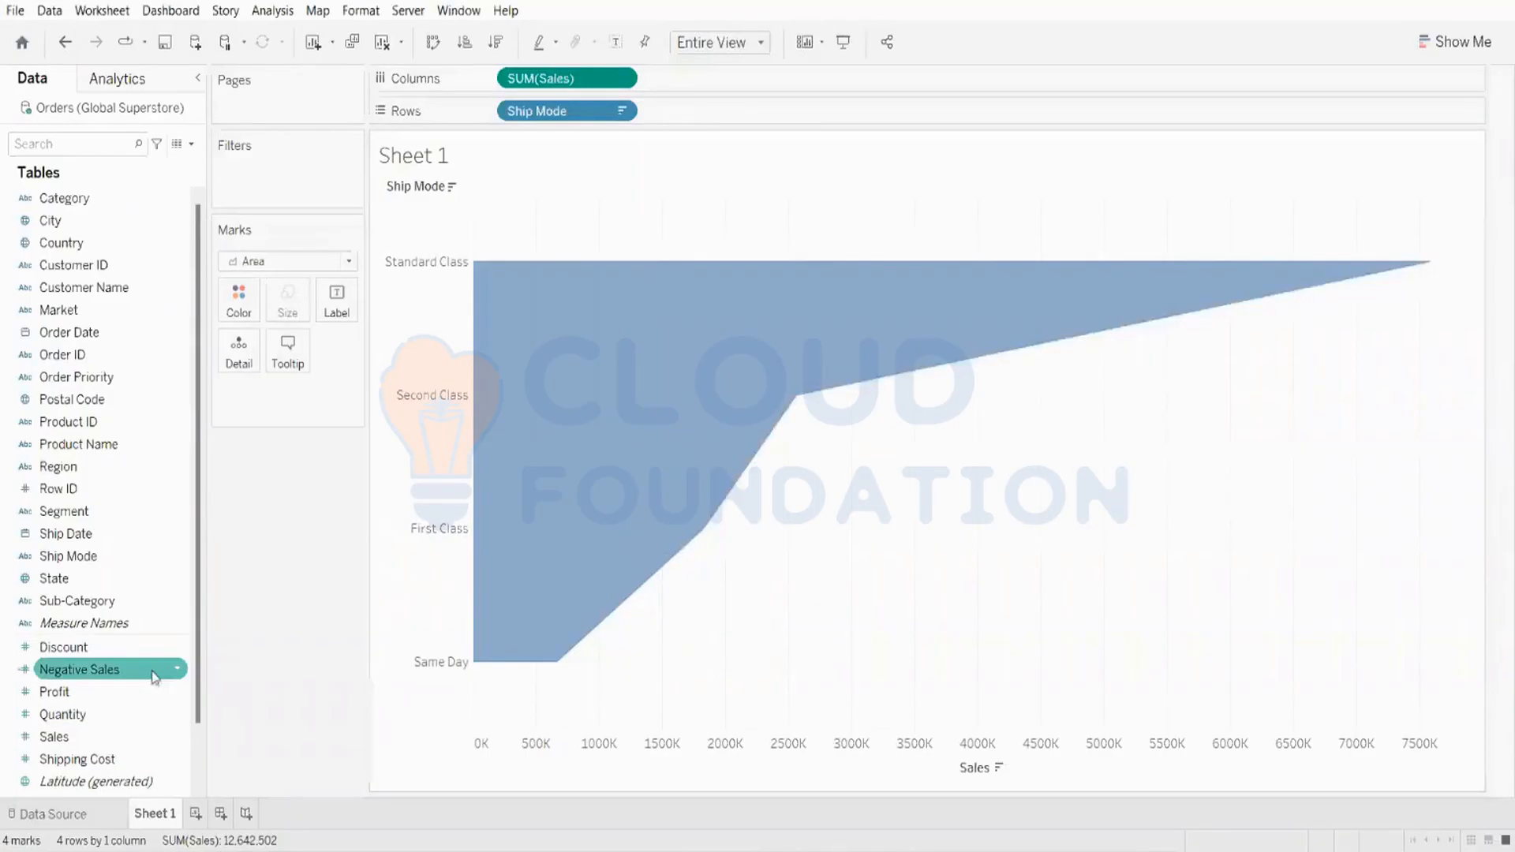
click(80, 677)
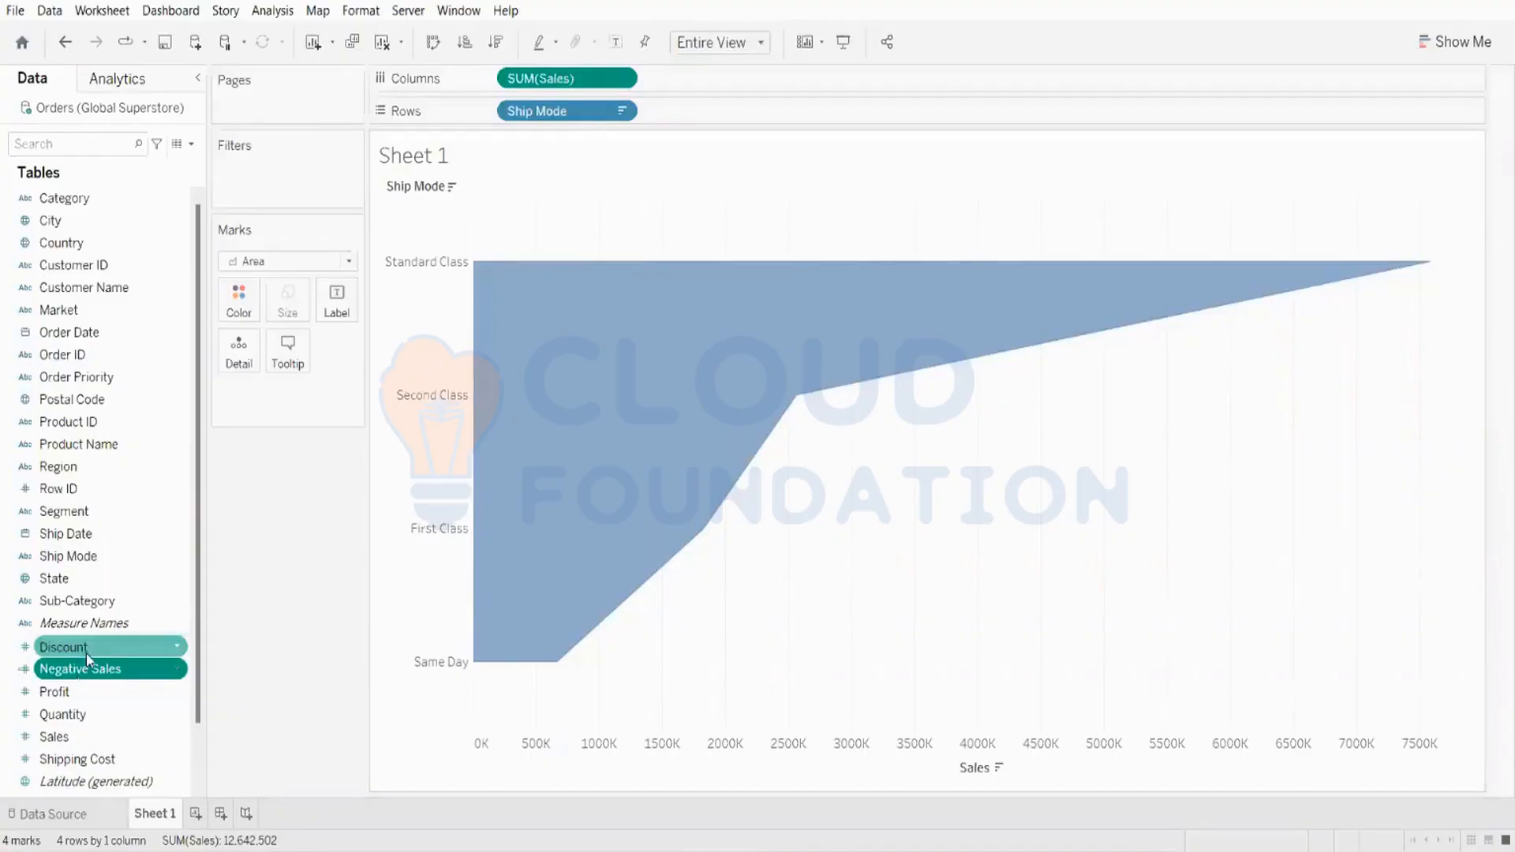
mouse_move(71, 670)
mouse_down()
mouse_move(189, 535)
mouse_move(410, 121)
mouse_move(433, 91)
mouse_move(502, 81)
mouse_up()
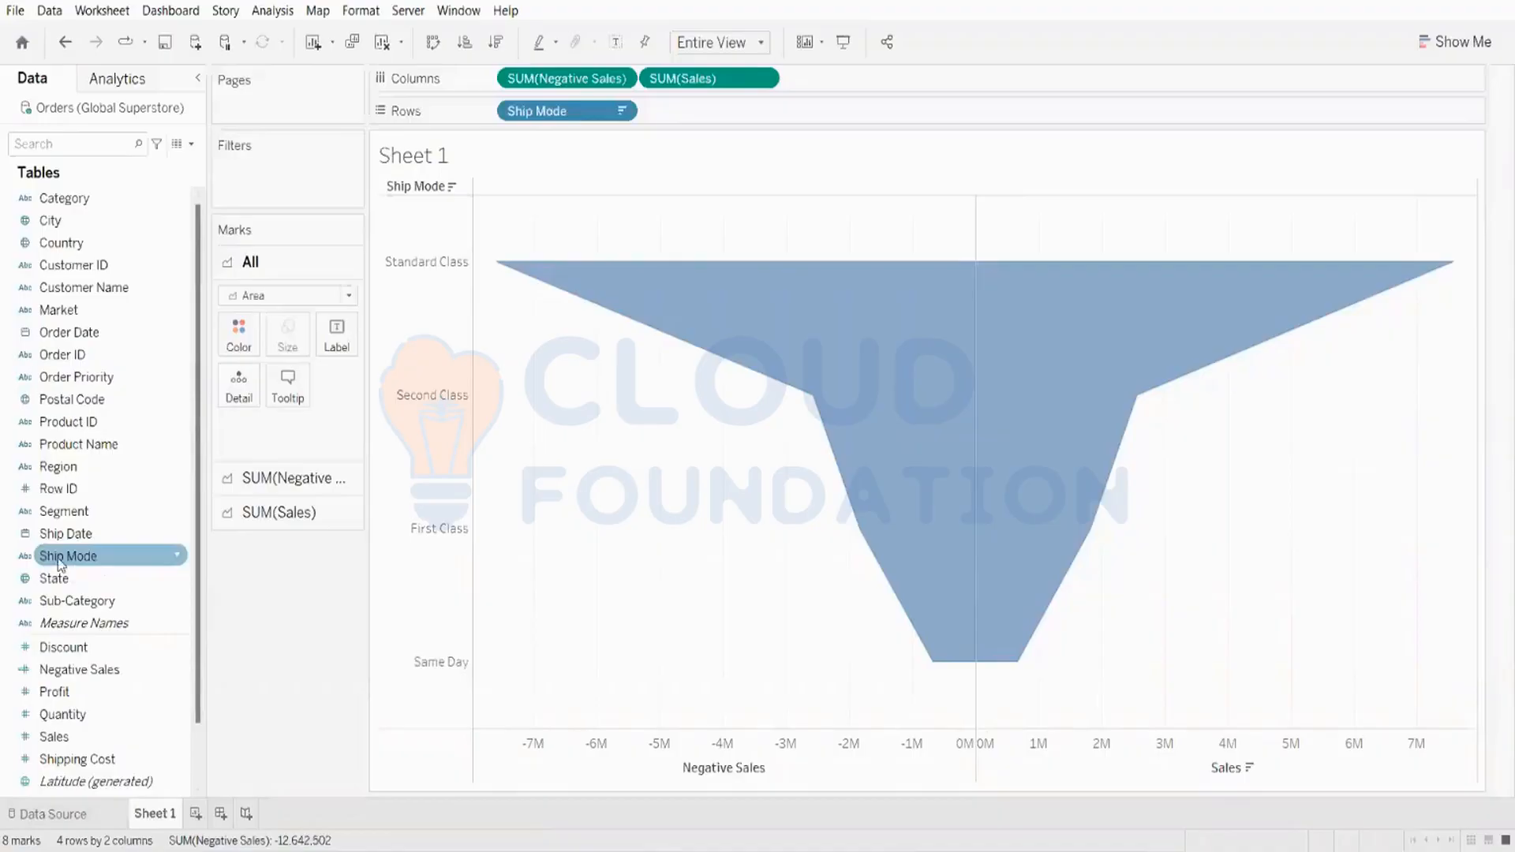
Step: Add Ship Mode and Sales as labels on the All marks card
drag(59, 564, 320, 336)
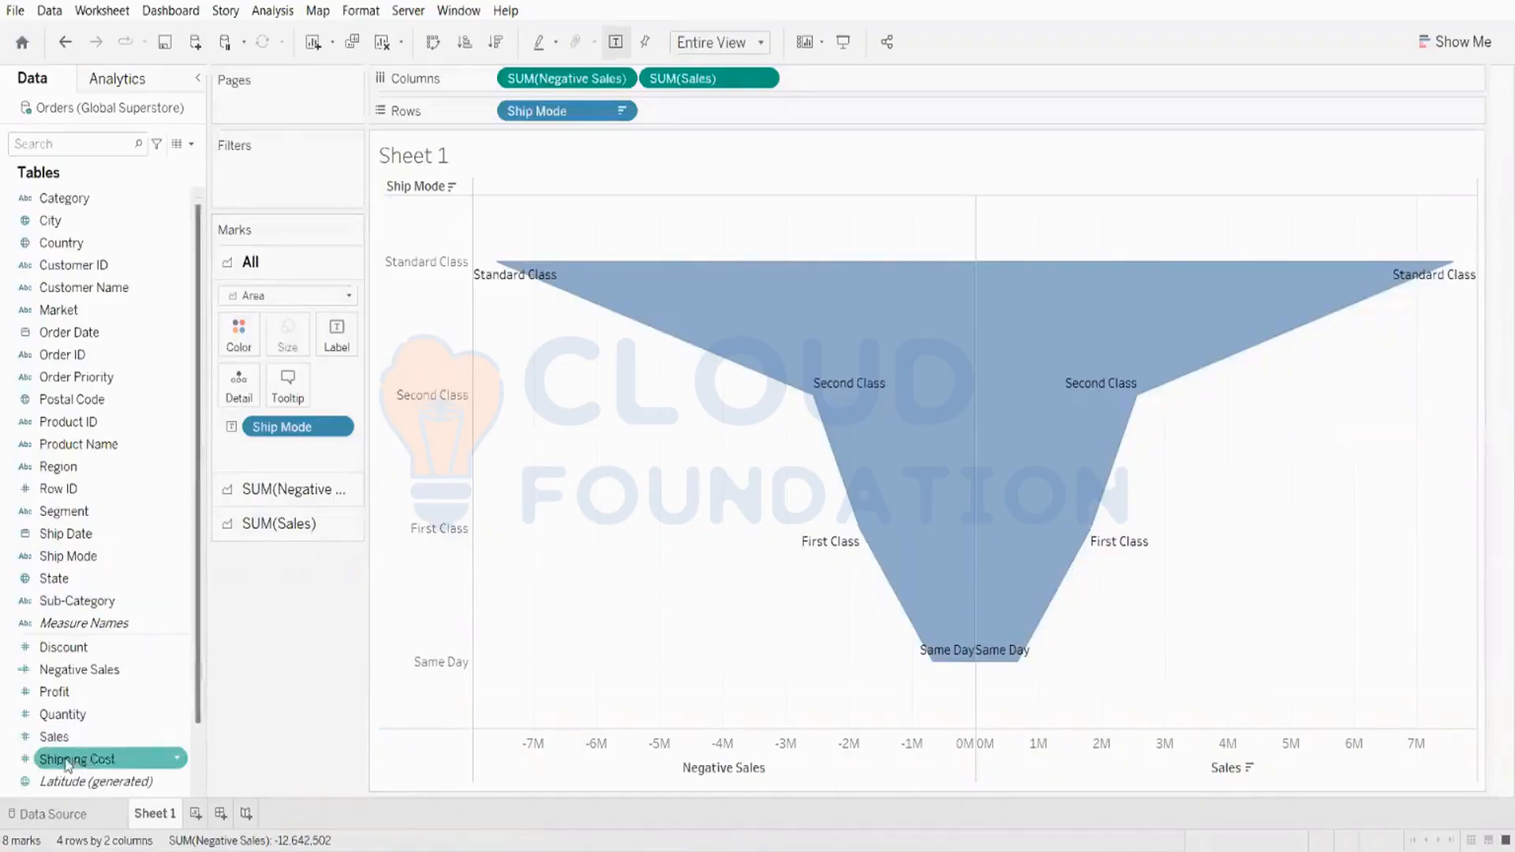
drag(54, 736, 330, 355)
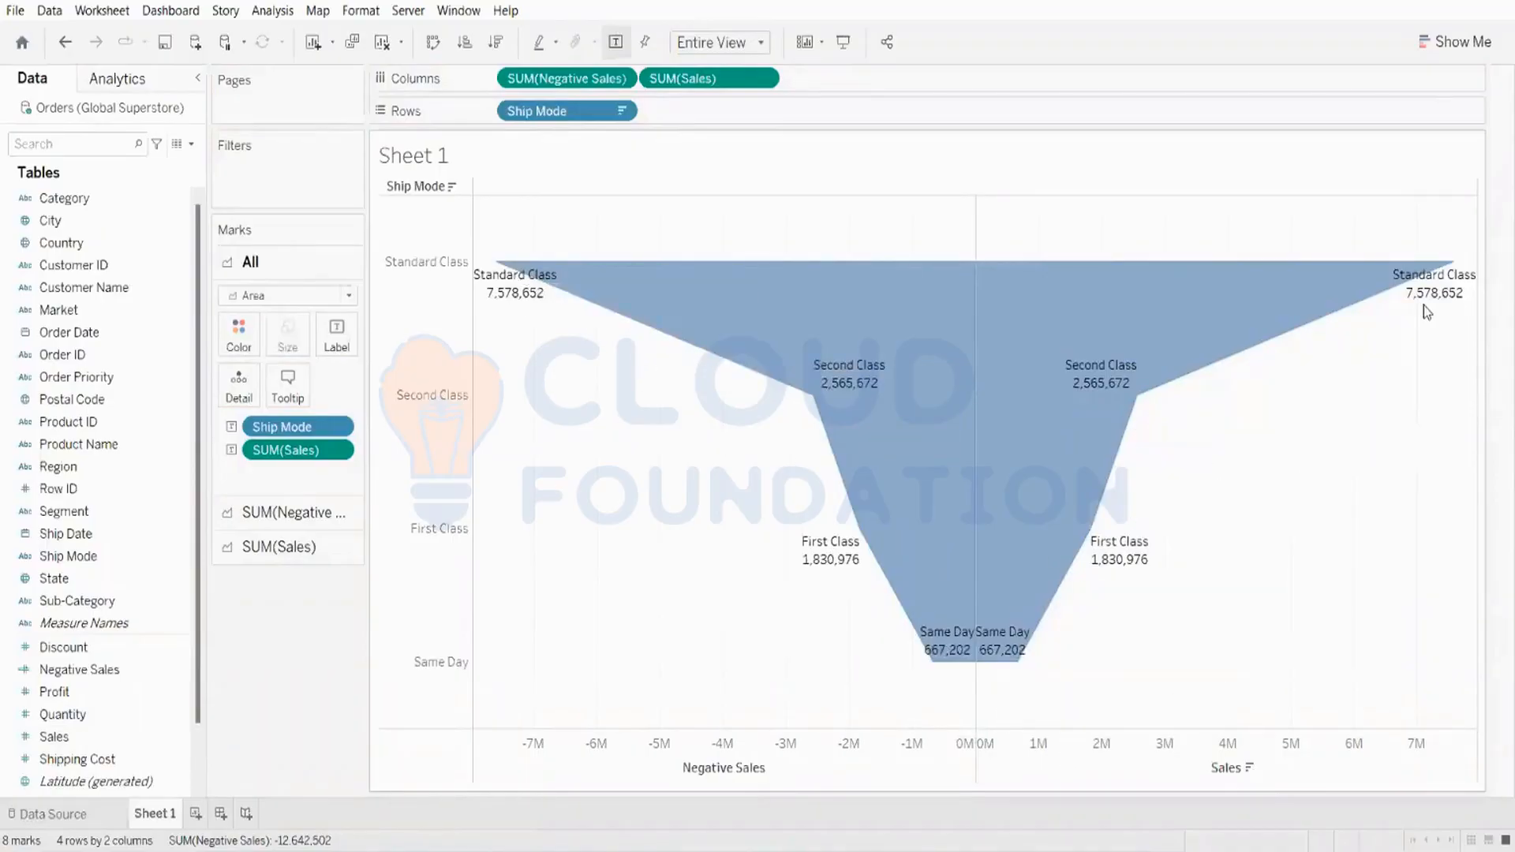
mouse_move(1453, 306)
Step: Remove the Sales label from the Negative Sales marks card
click(290, 526)
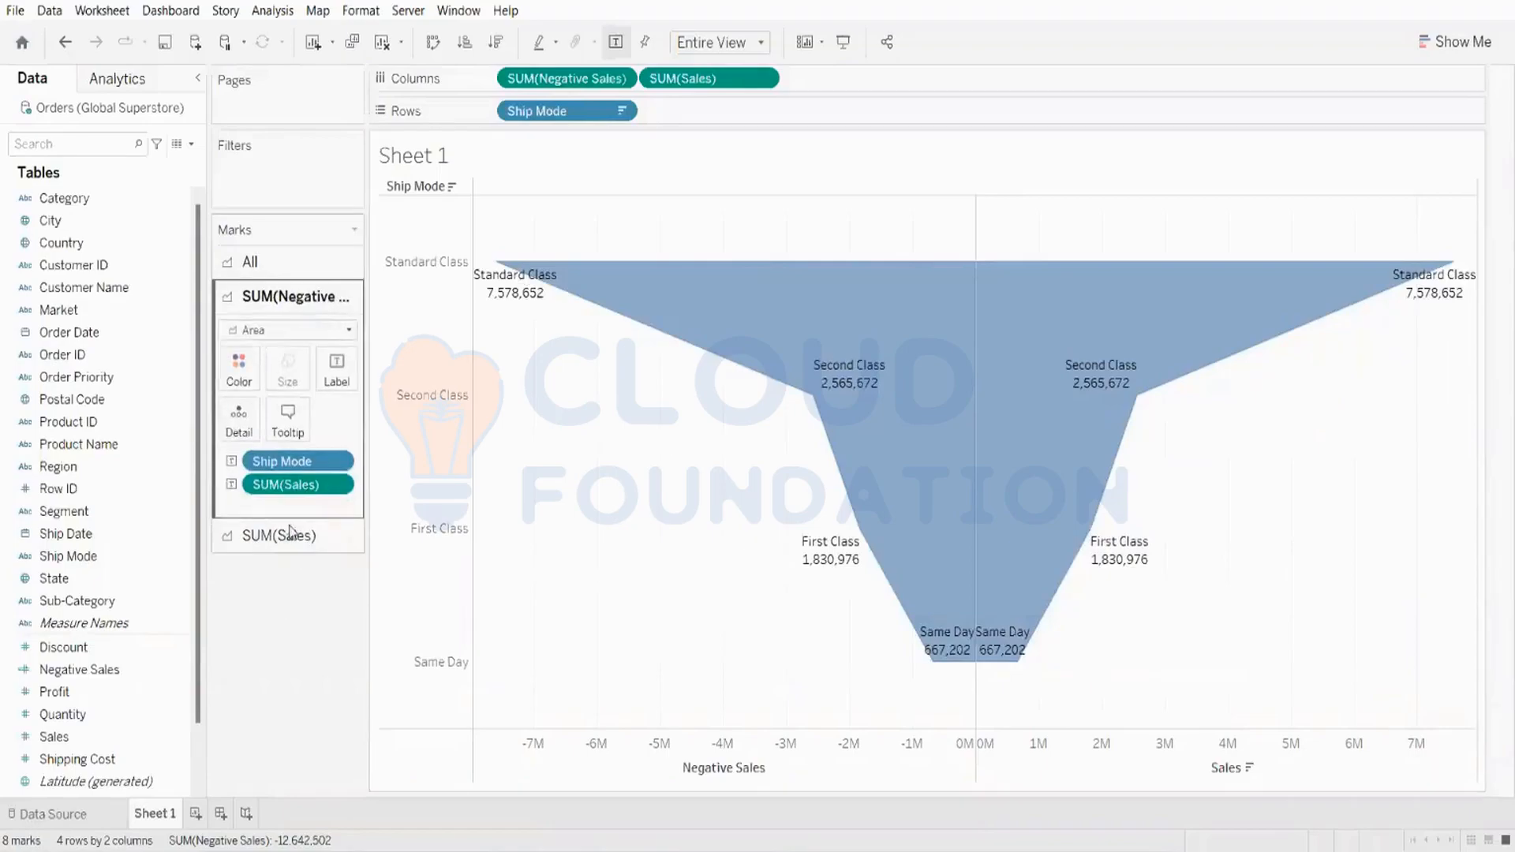
drag(286, 483, 56, 508)
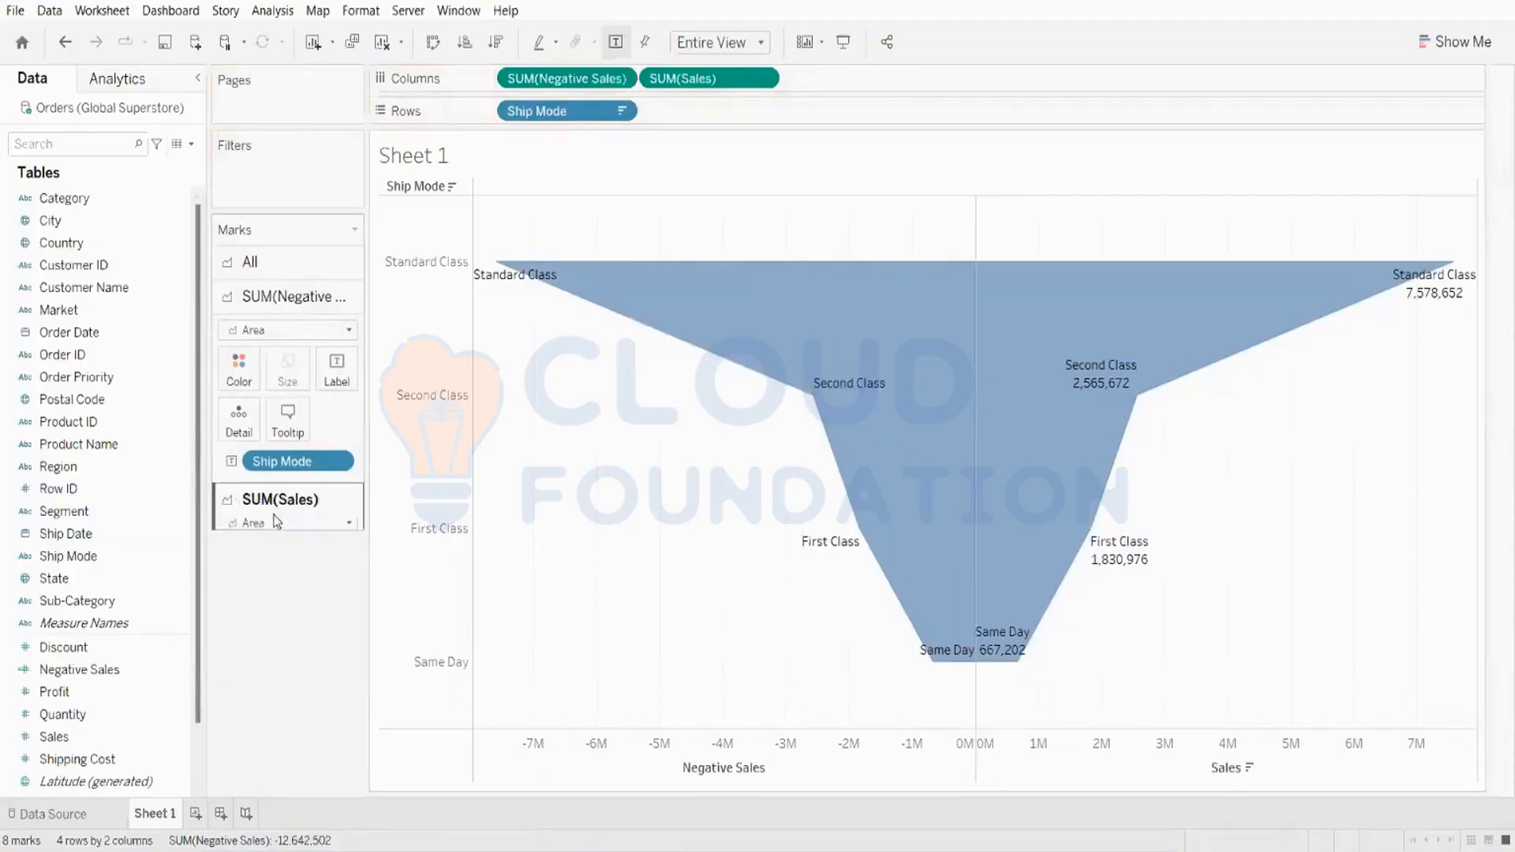
Step: Remove the Ship Mode label from the SUM(Sales) marks card
click(278, 514)
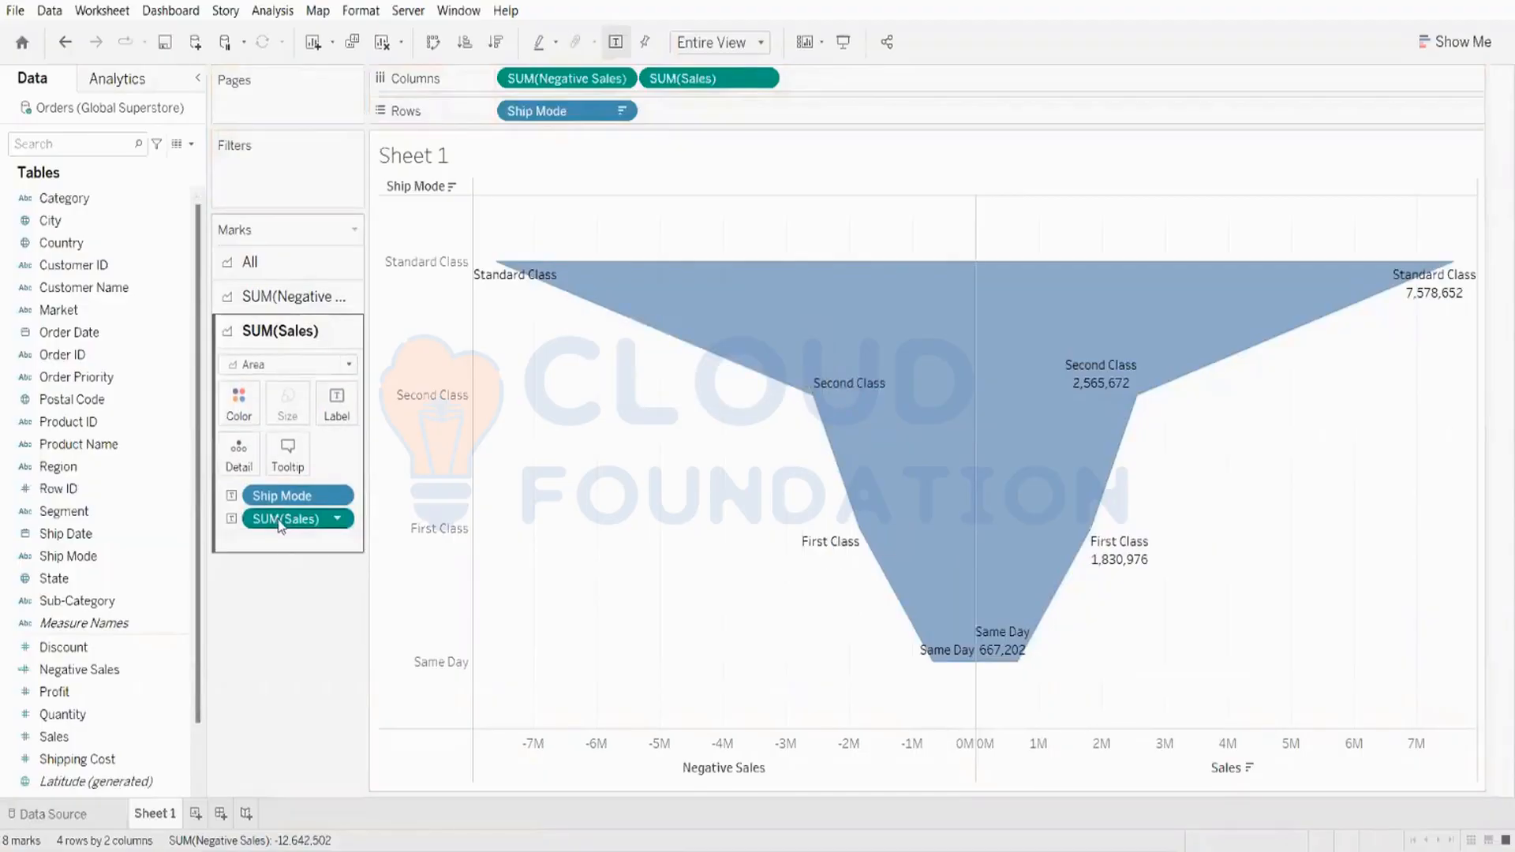
drag(280, 496, 70, 518)
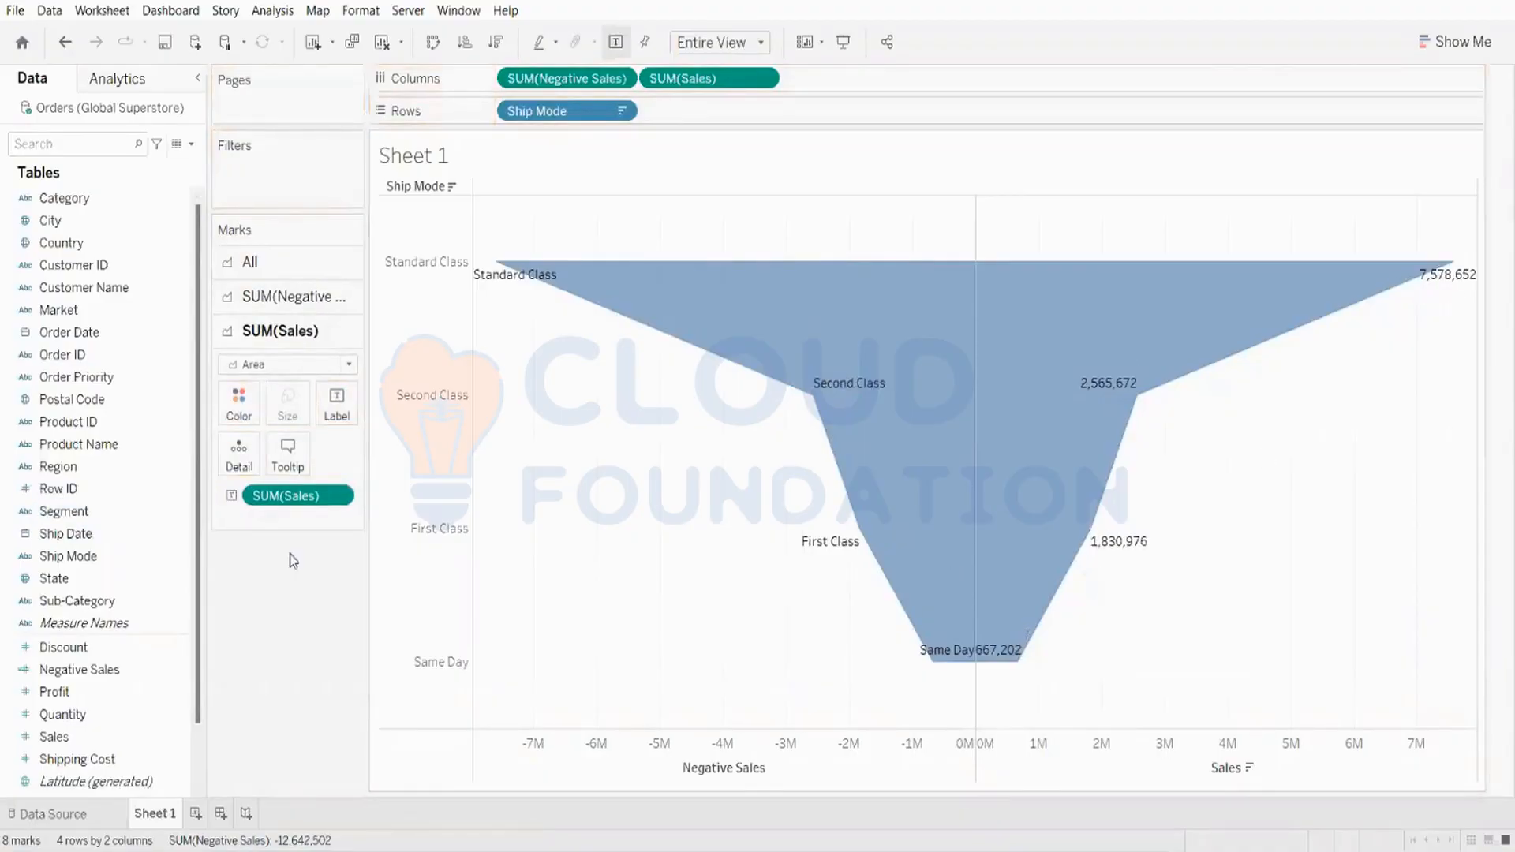
mouse_move(543, 296)
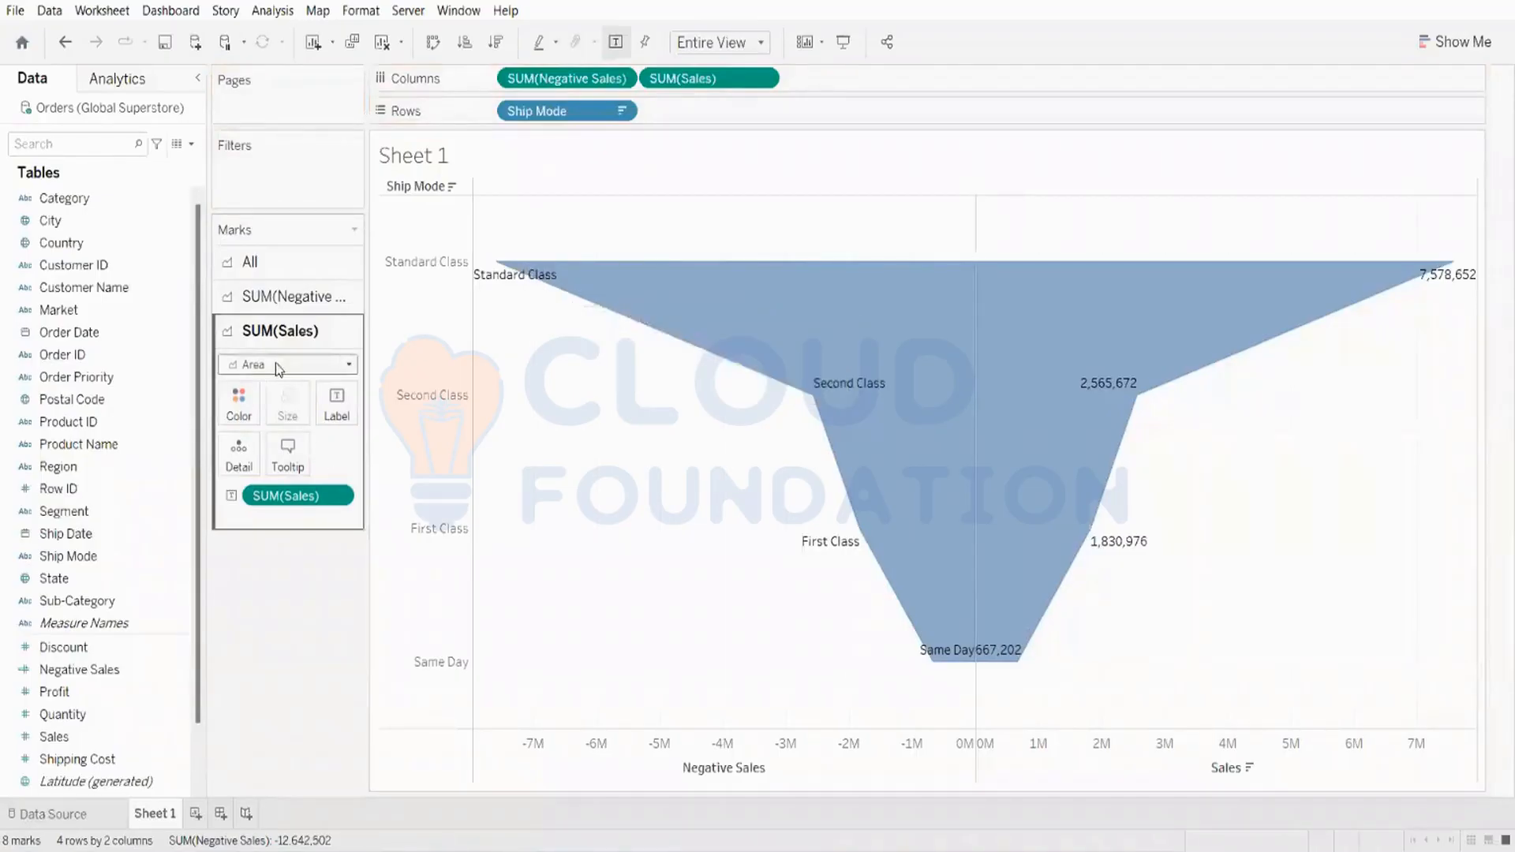
click(278, 296)
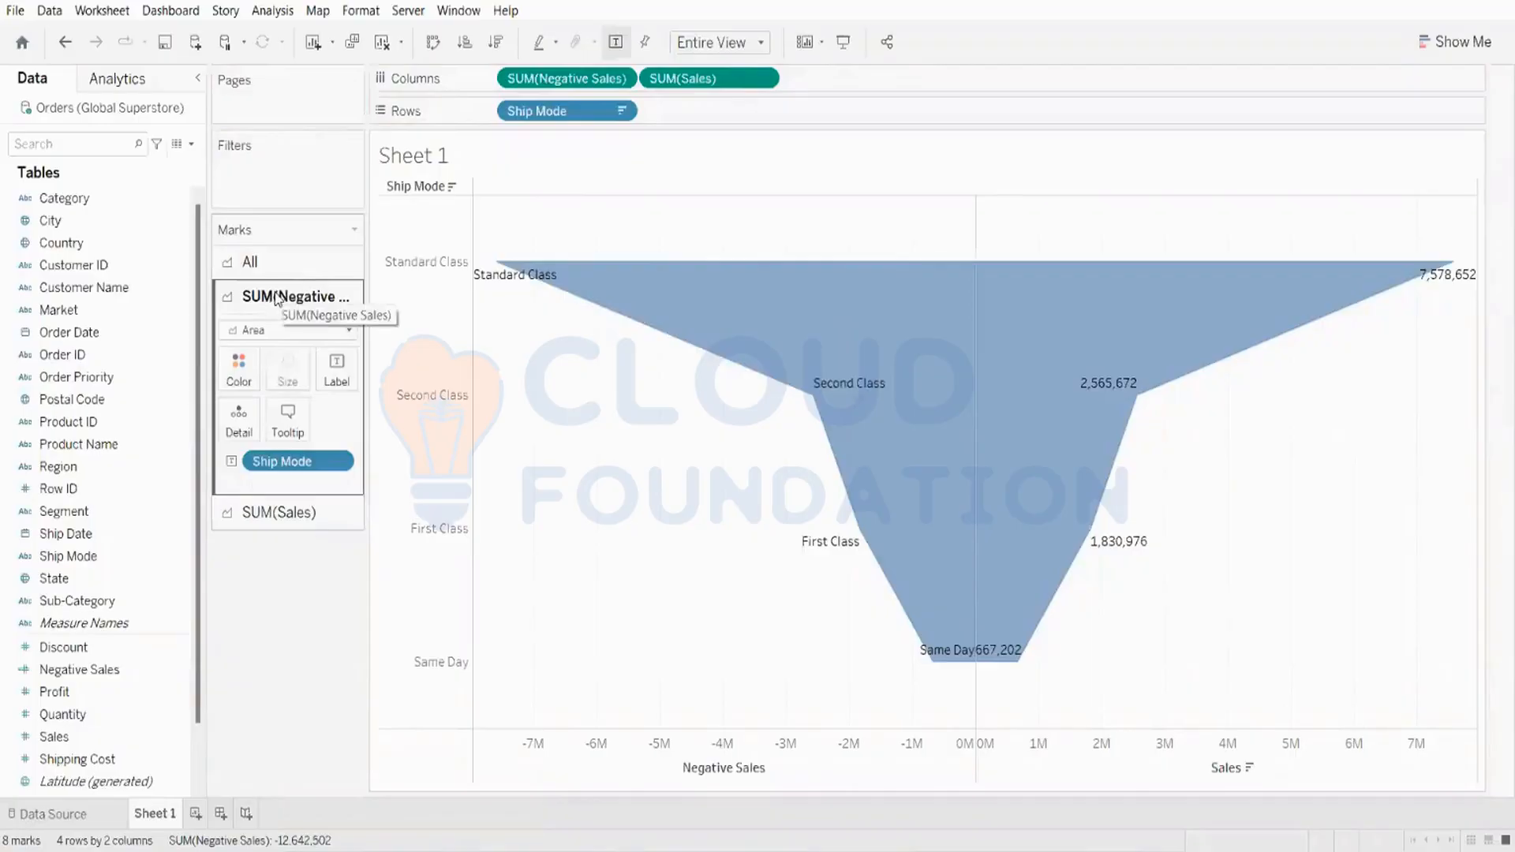
Step: Color the Negative Sales area of the funnel yellow-orange
click(245, 380)
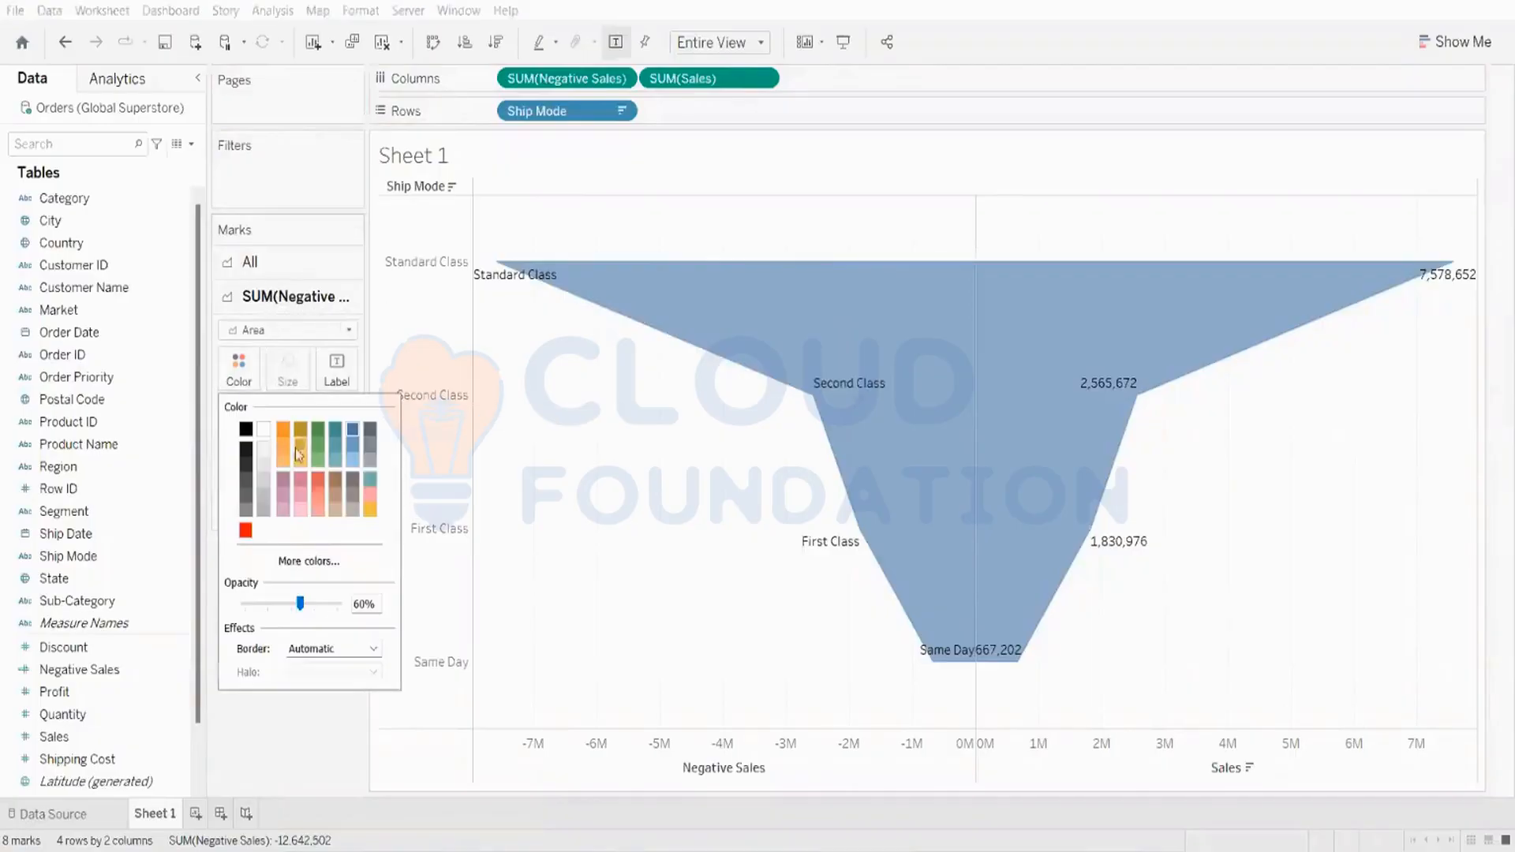
click(306, 474)
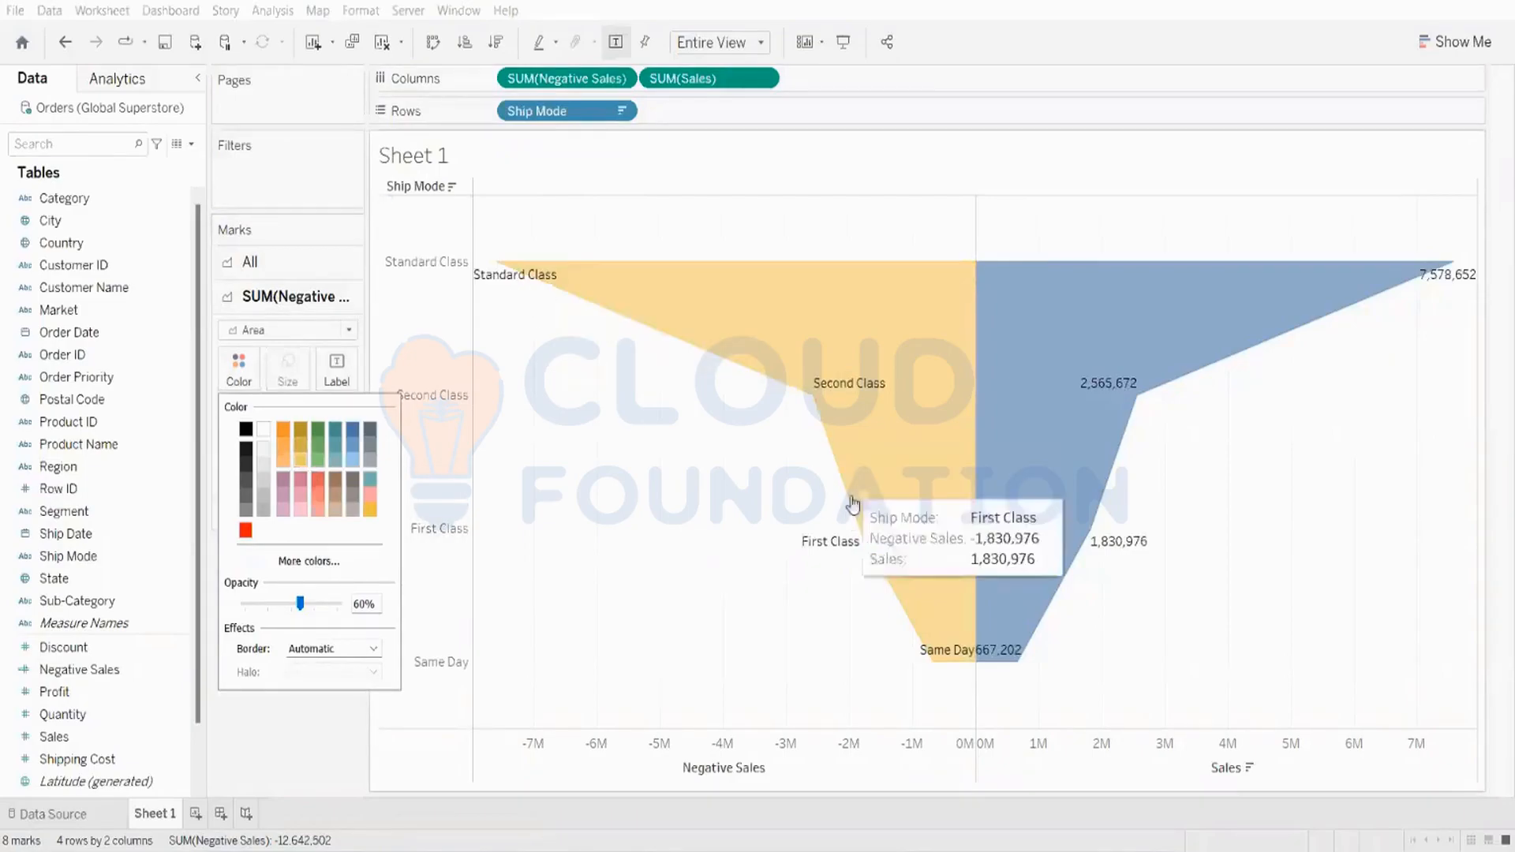
mouse_move(552, 296)
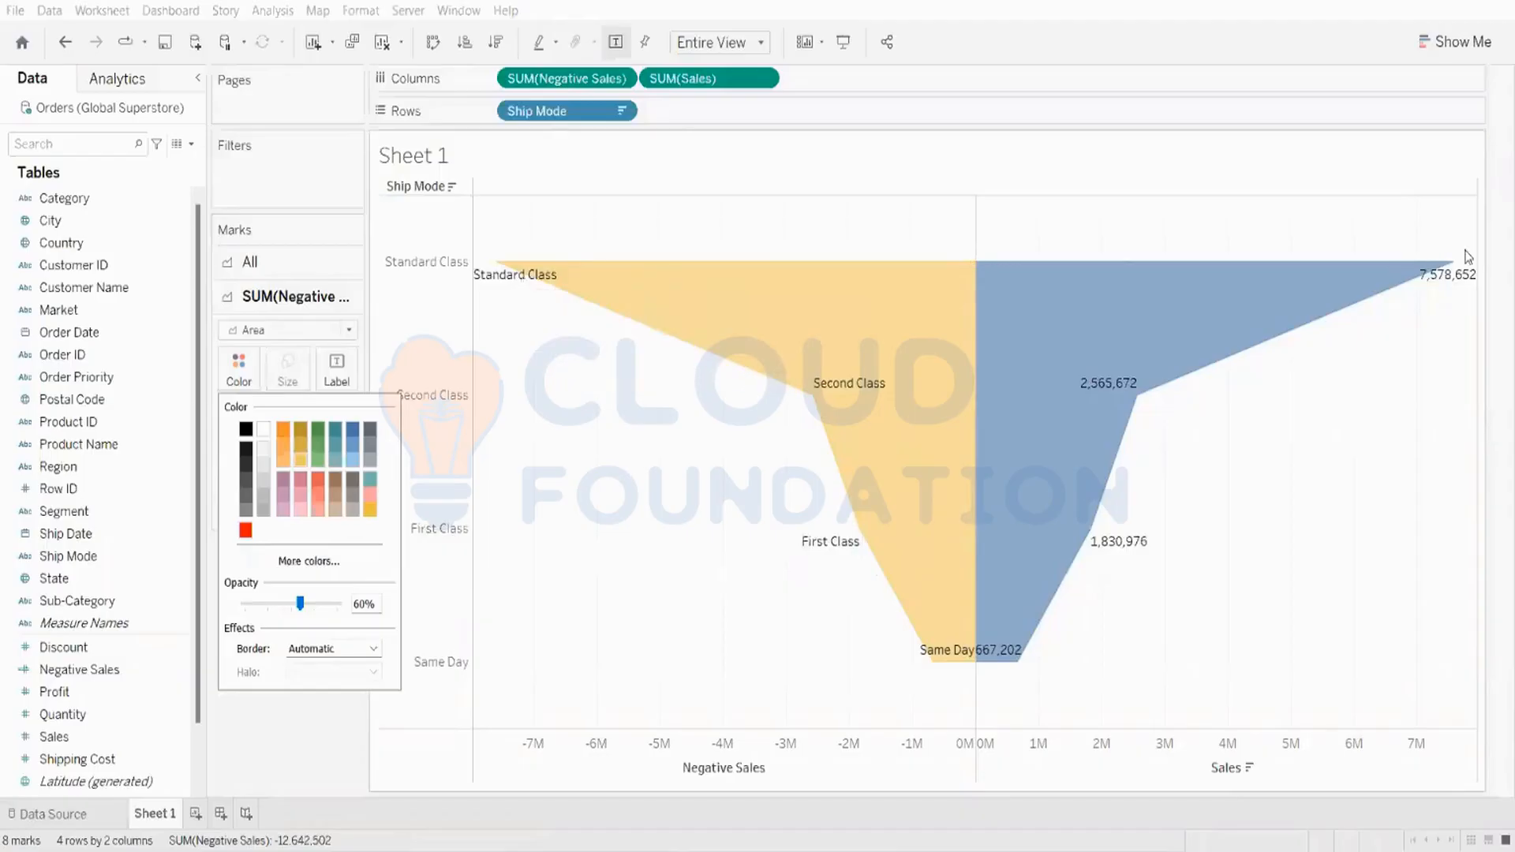
mouse_move(1464, 284)
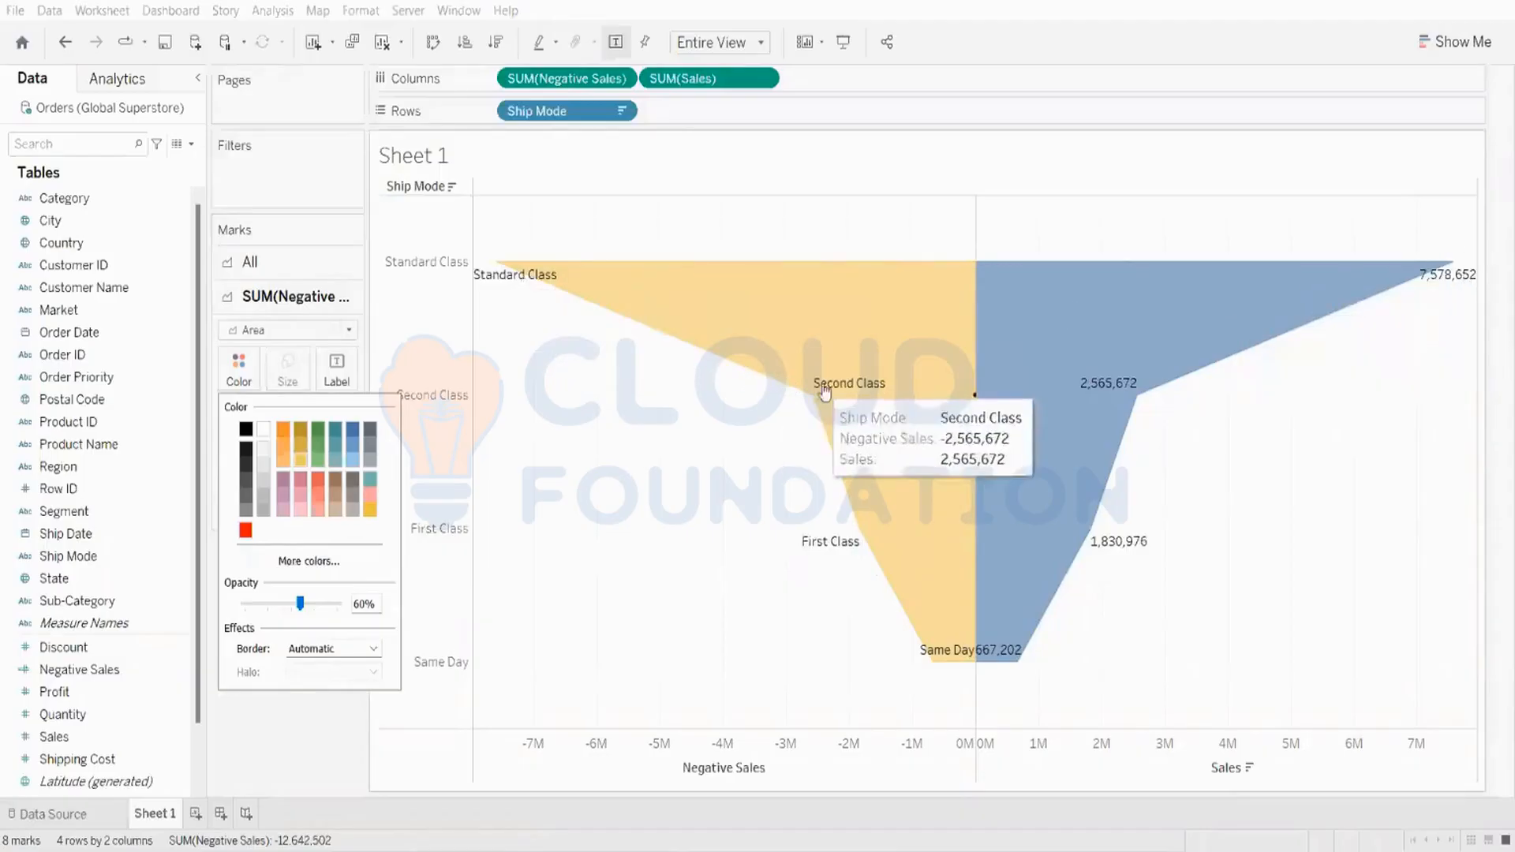
mouse_move(911, 550)
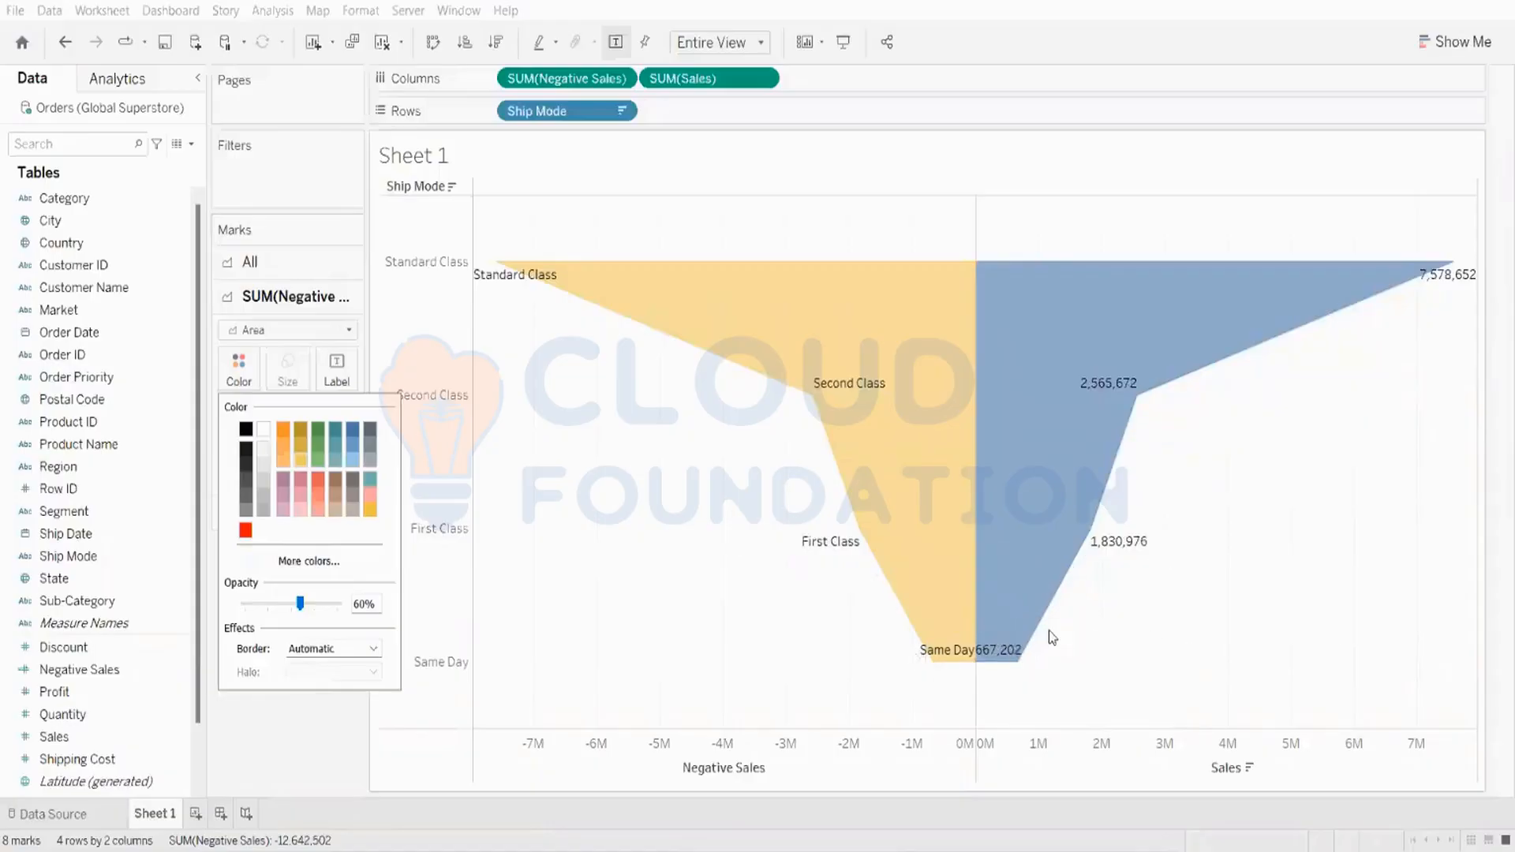
mouse_move(1015, 649)
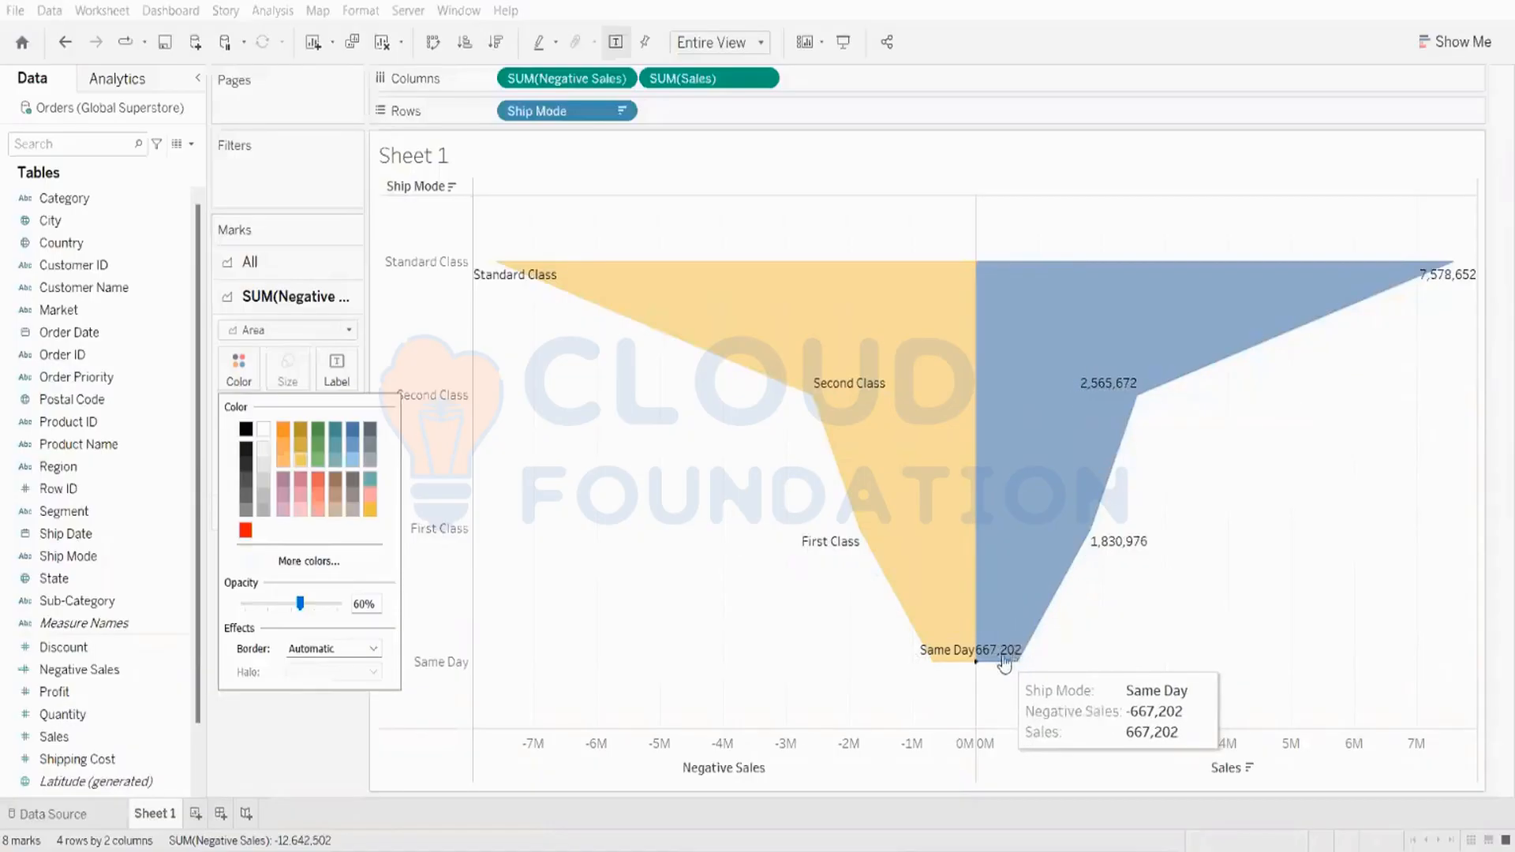
click(332, 733)
mouse_move(1266, 341)
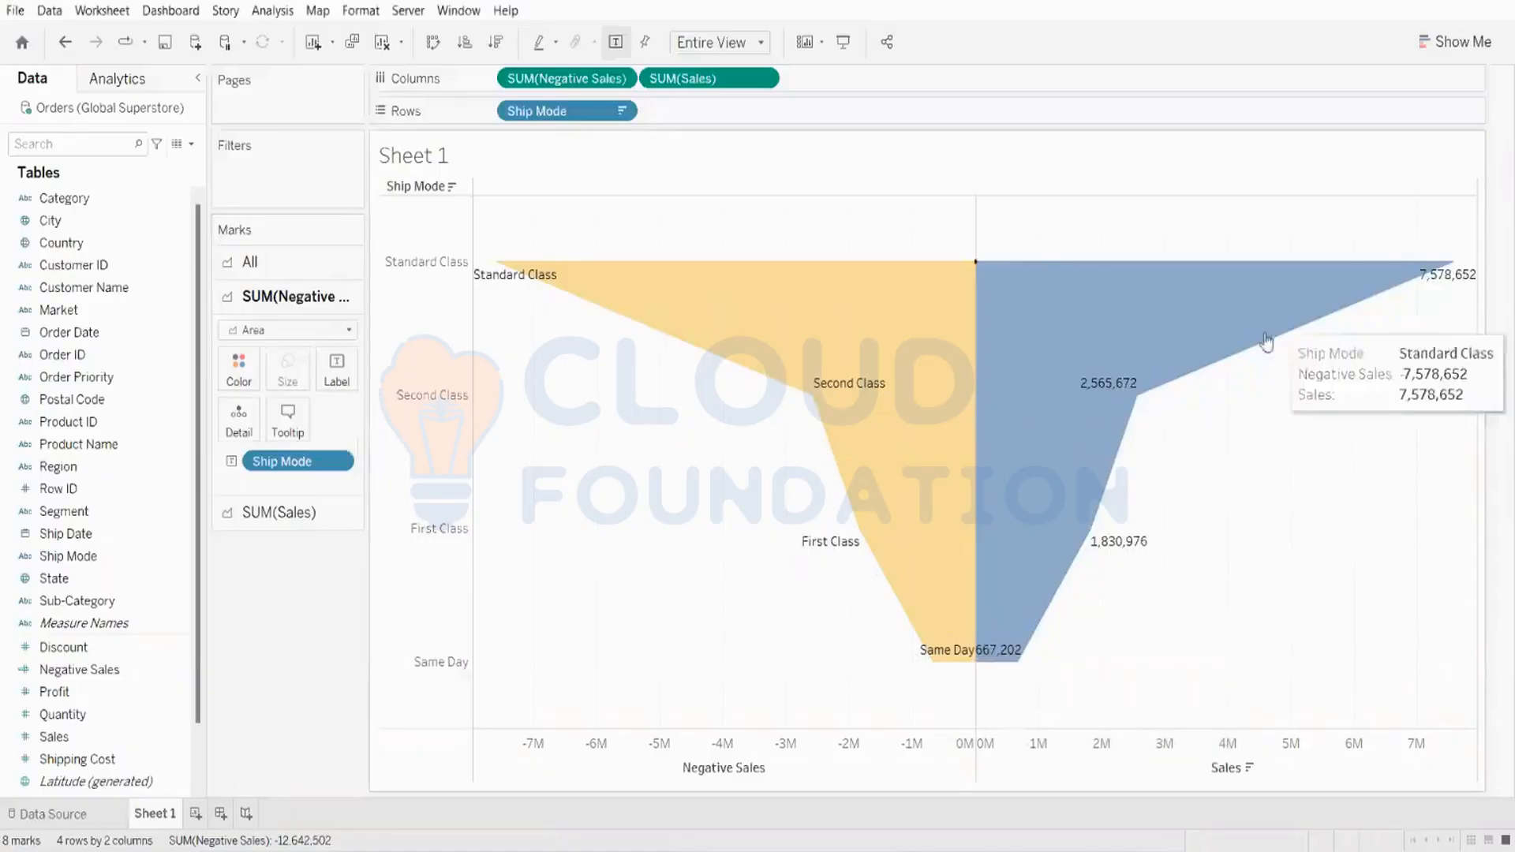
Step: Color the SUM(Sales) area of the funnel salmon red
click(305, 510)
click(239, 398)
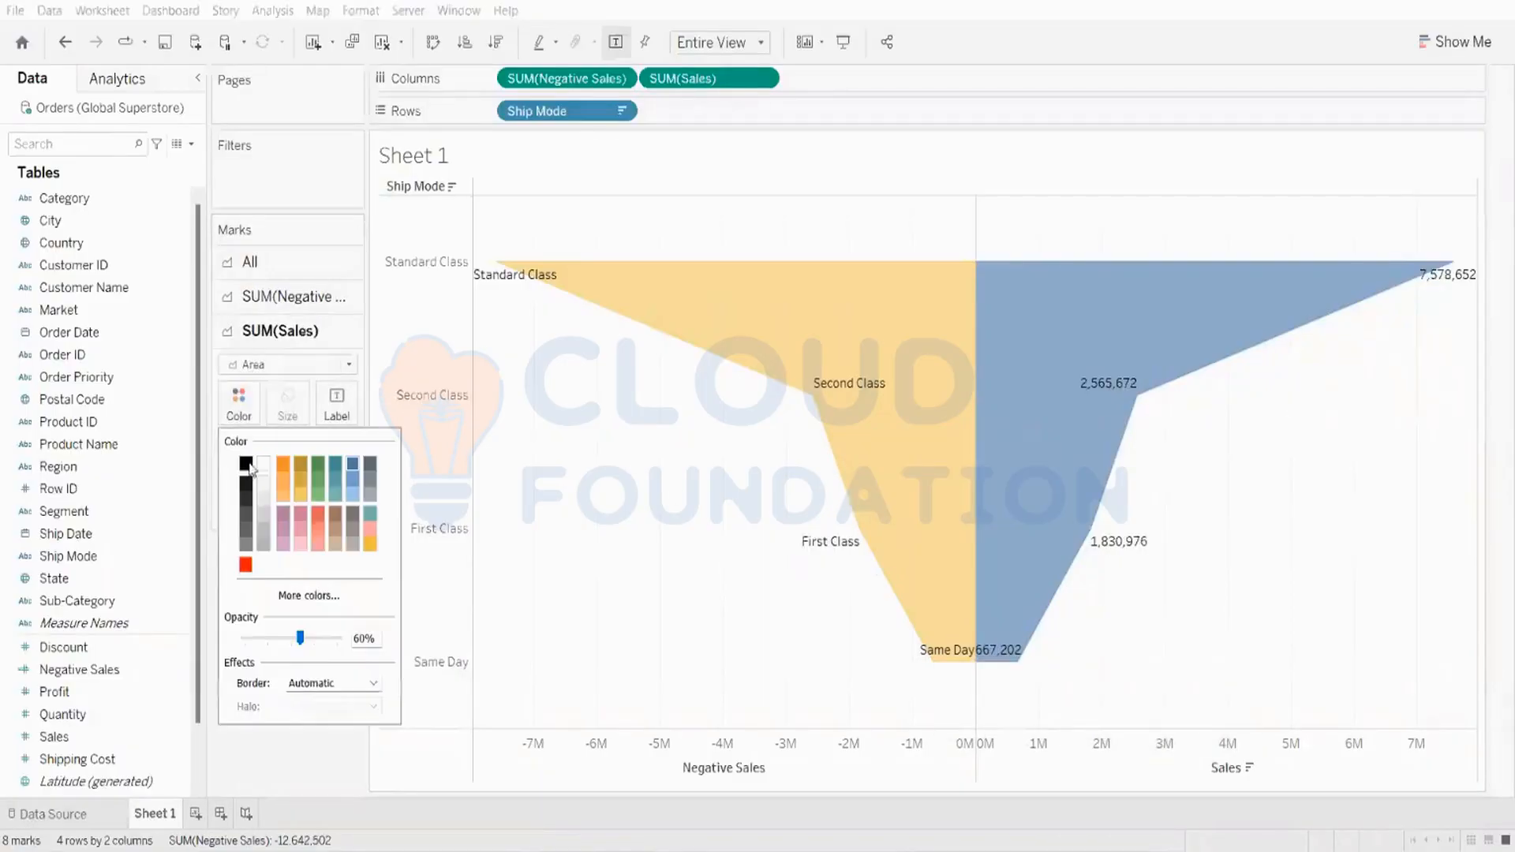
click(316, 537)
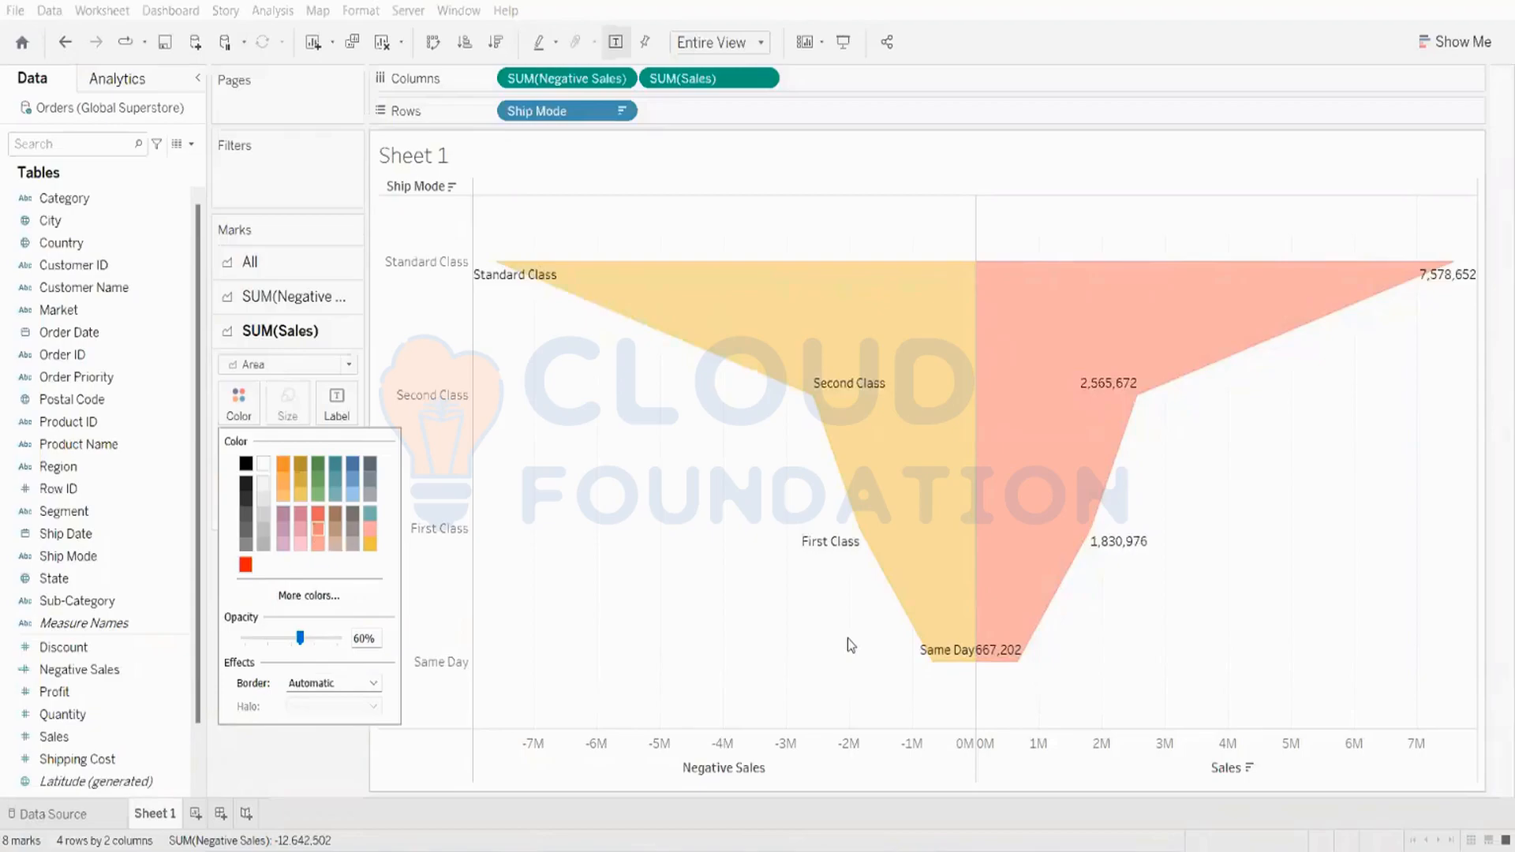
click(265, 745)
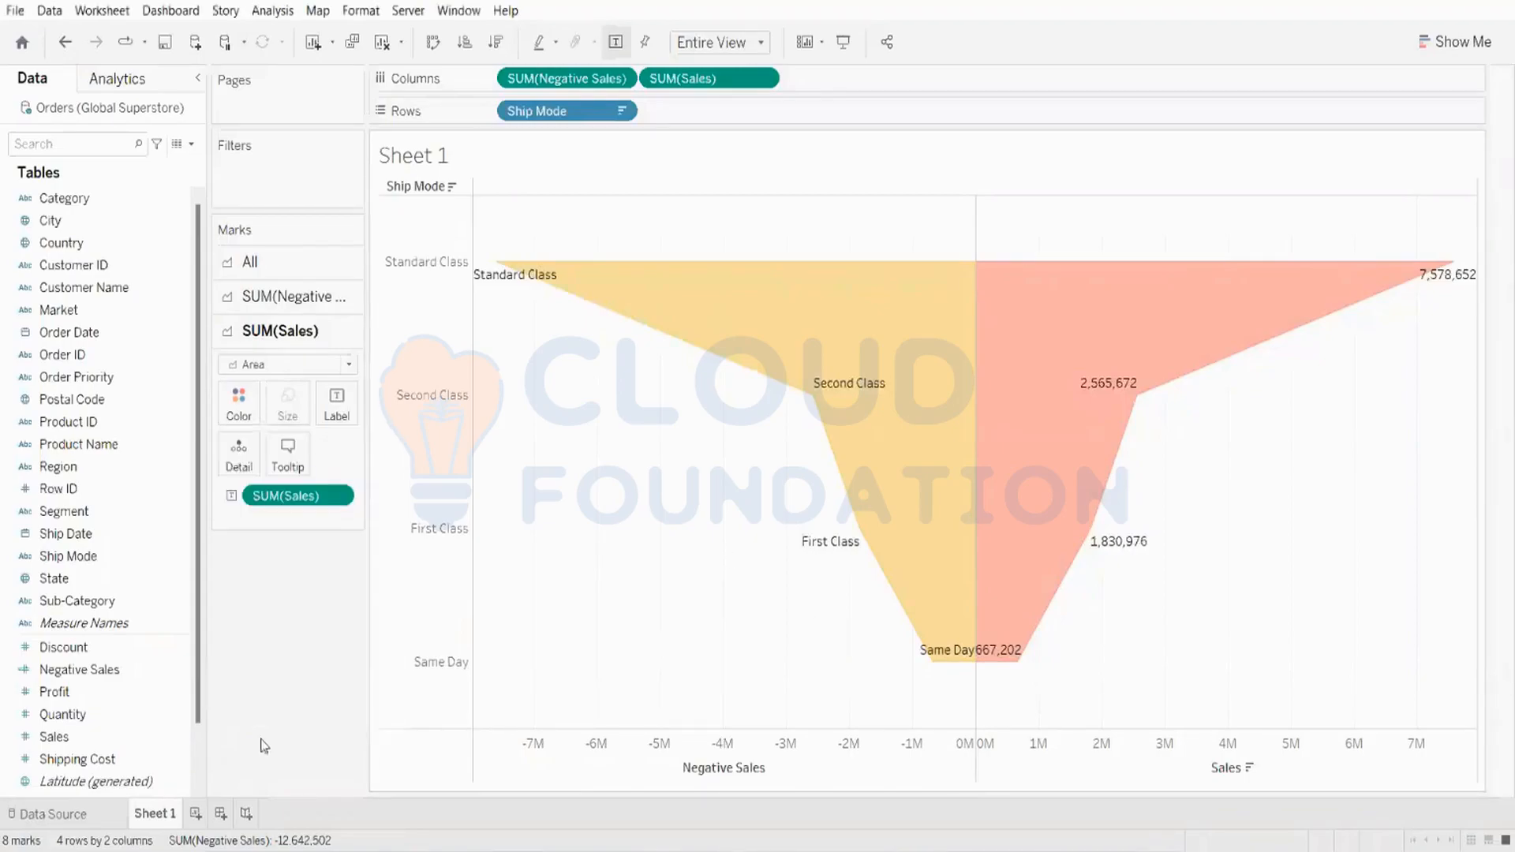
Step: Apply a Percent of Total quick table calculation to the Sales label on the SUM(Sales) marks card
right_click(289, 497)
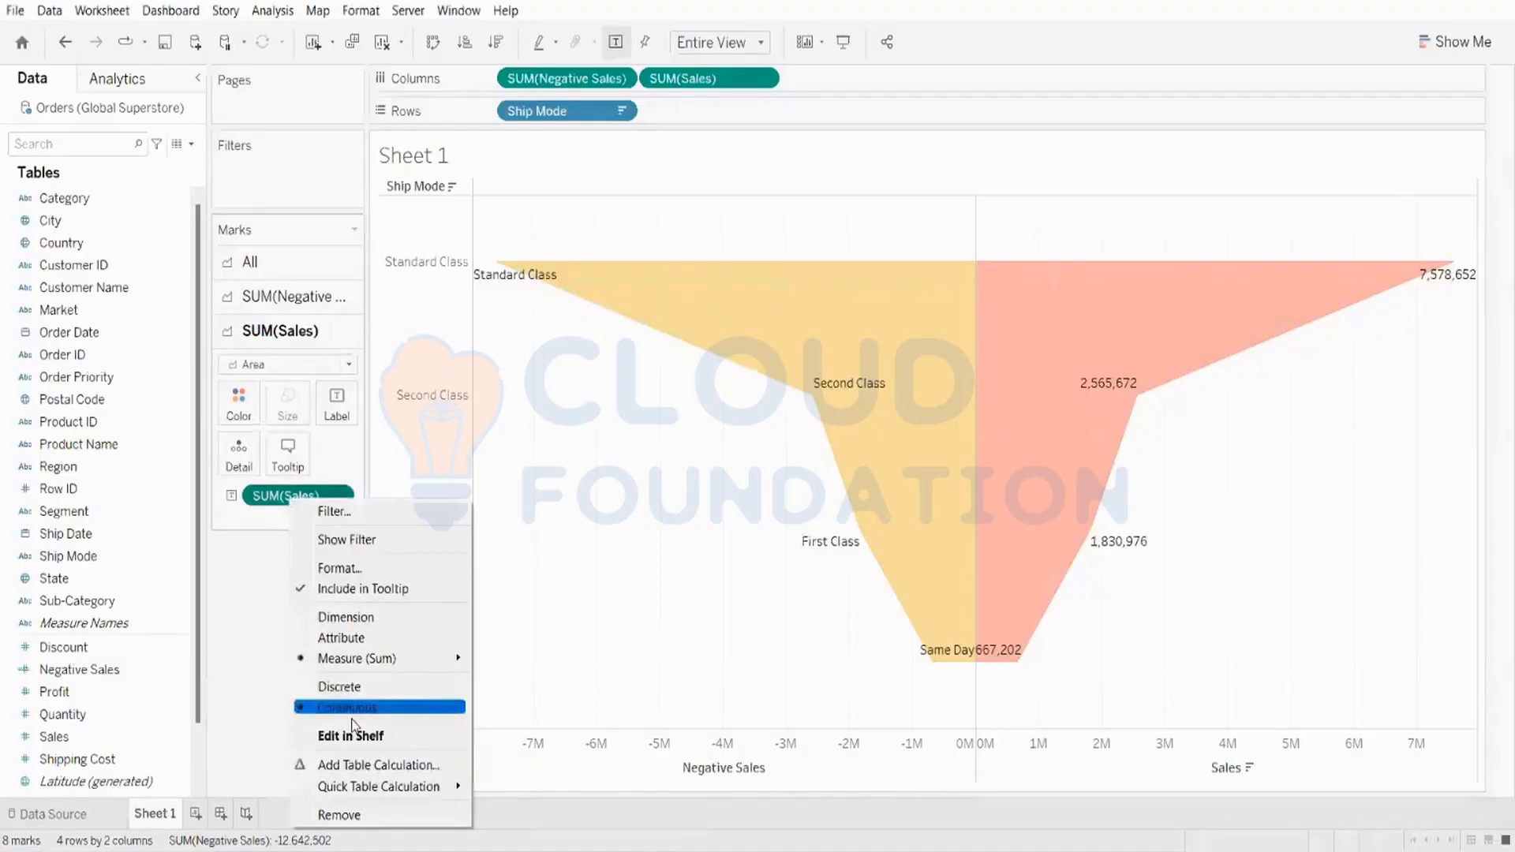
mouse_move(365, 790)
click(562, 746)
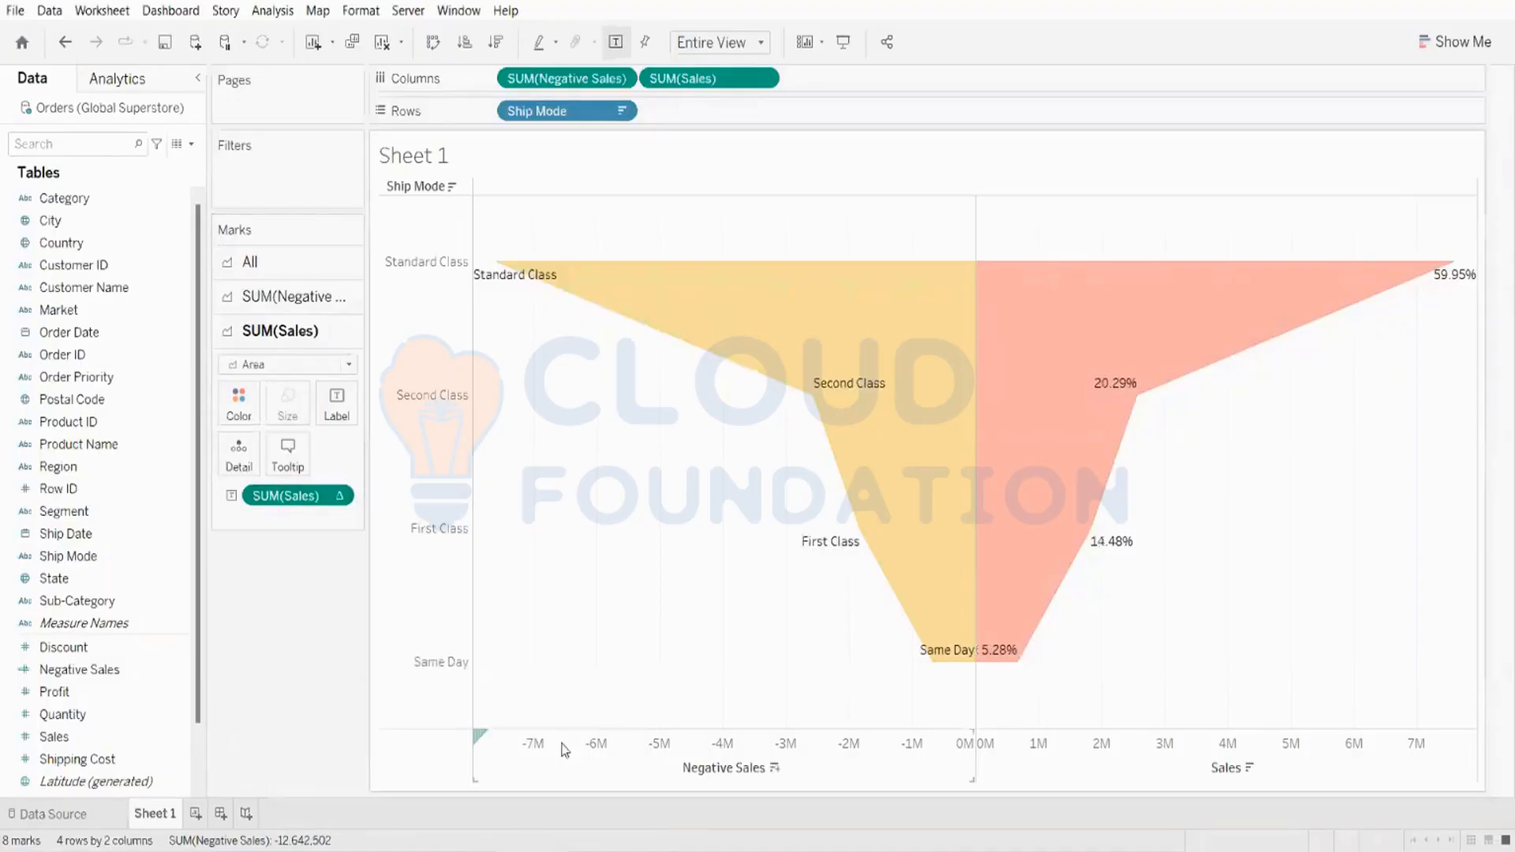
right_click(287, 499)
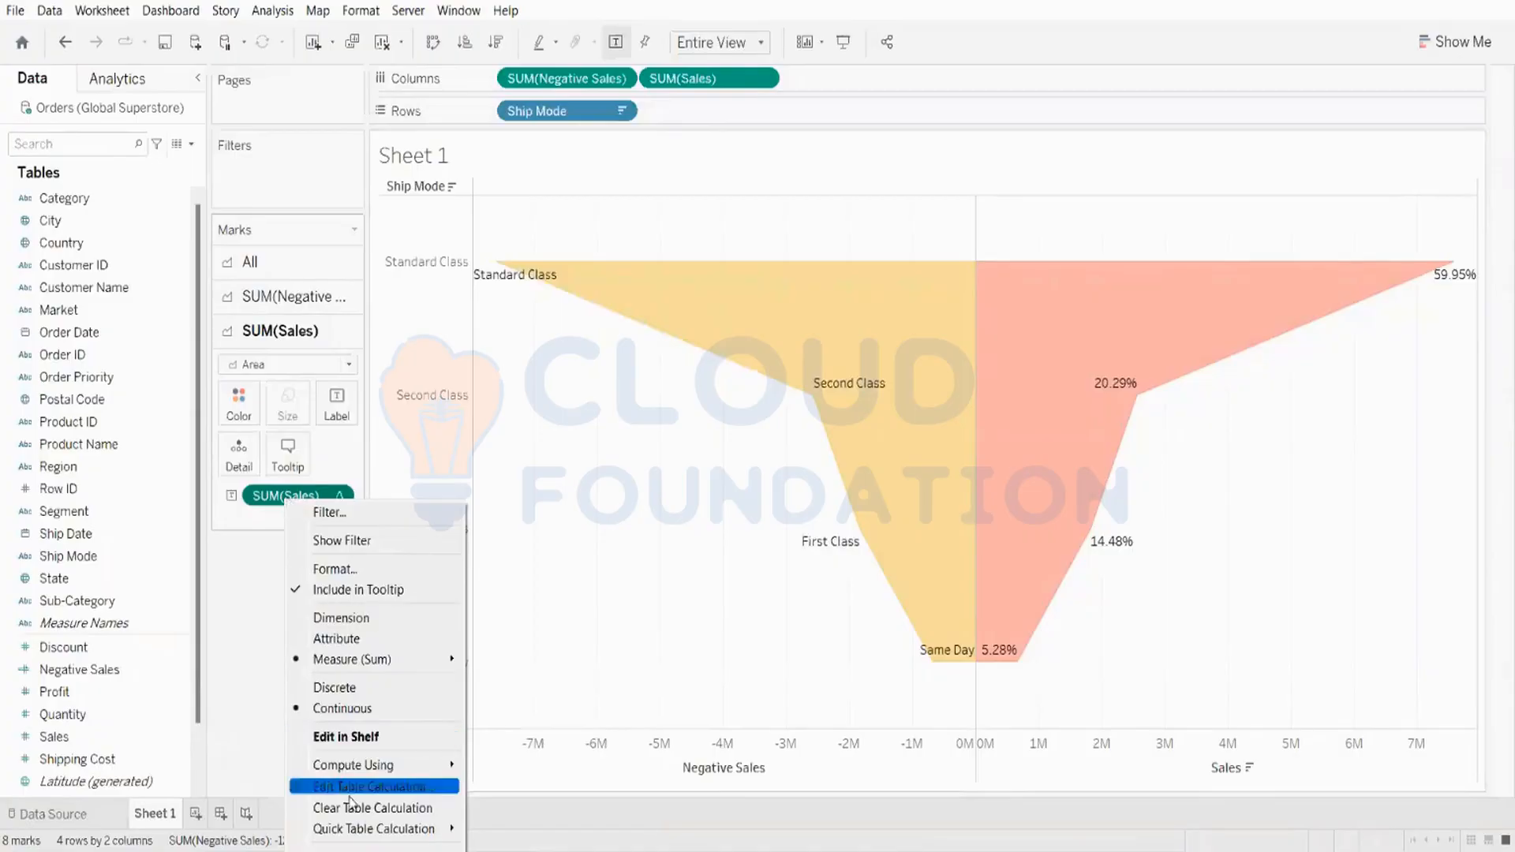
click(279, 499)
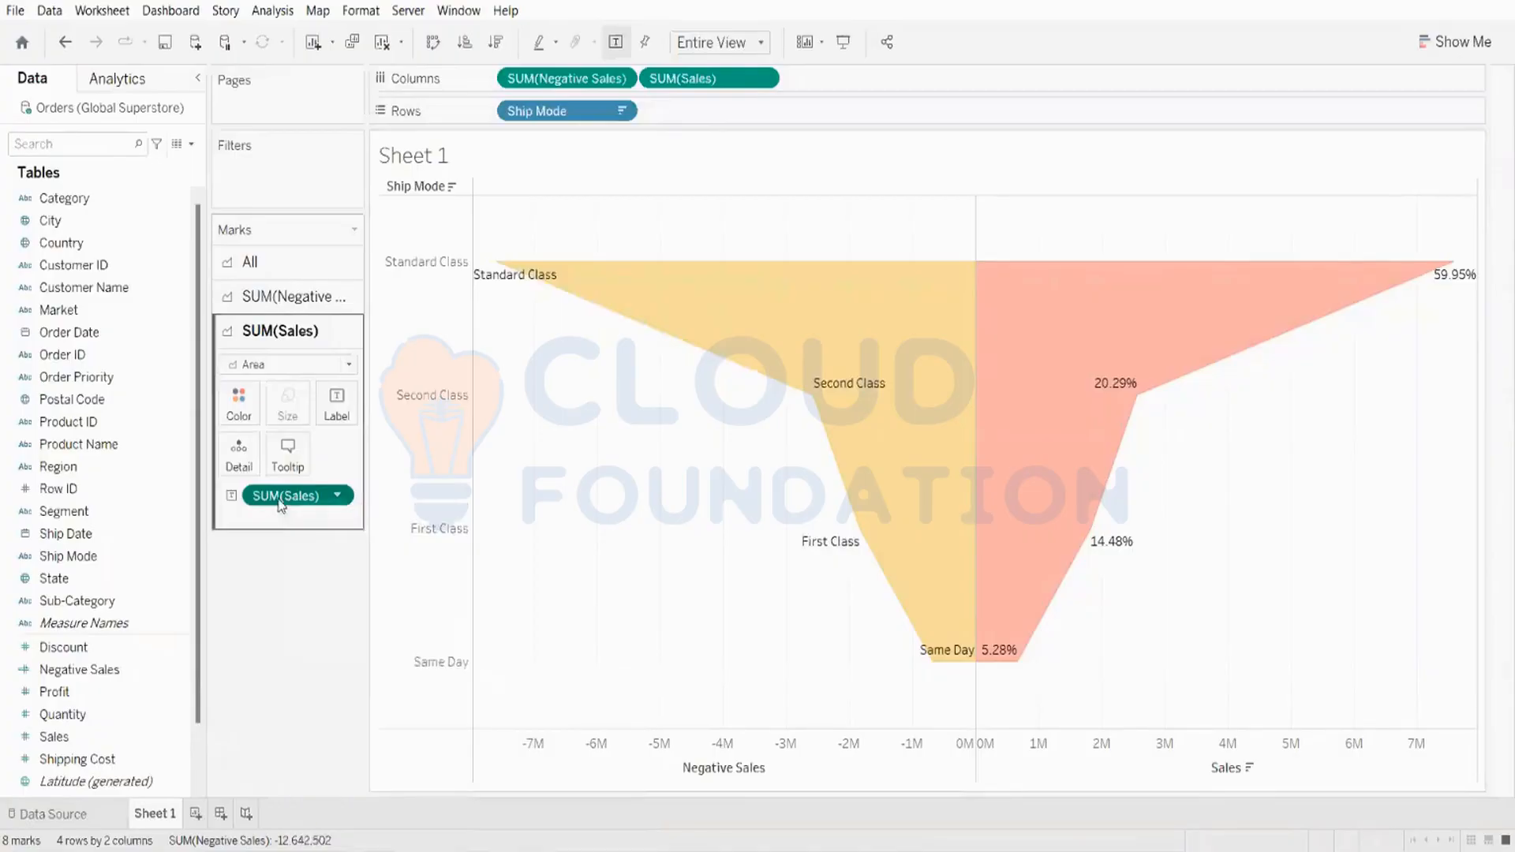
right_click(278, 498)
mouse_move(344, 828)
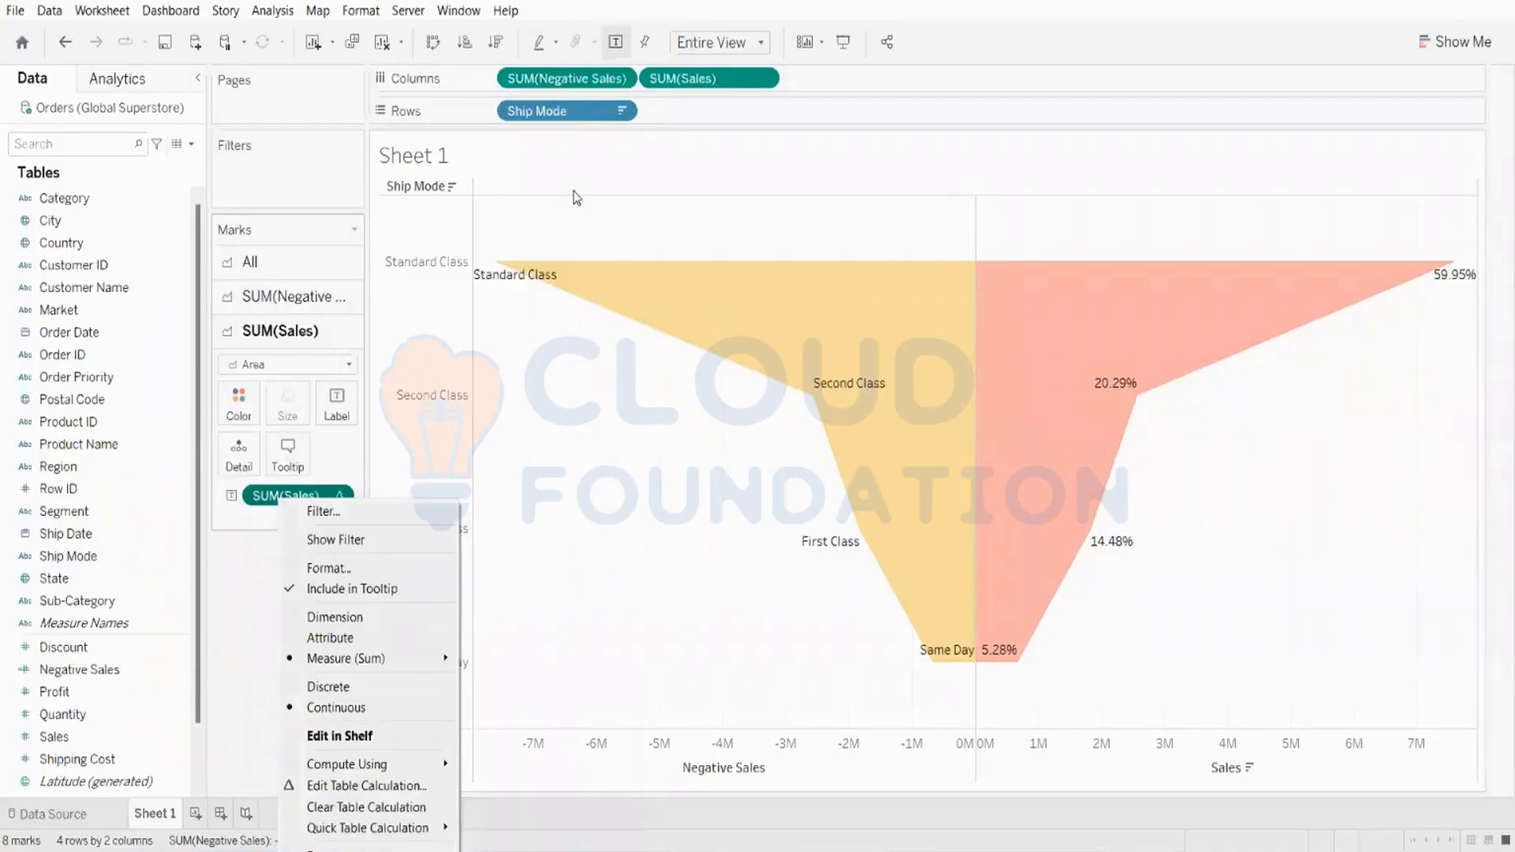
click(294, 166)
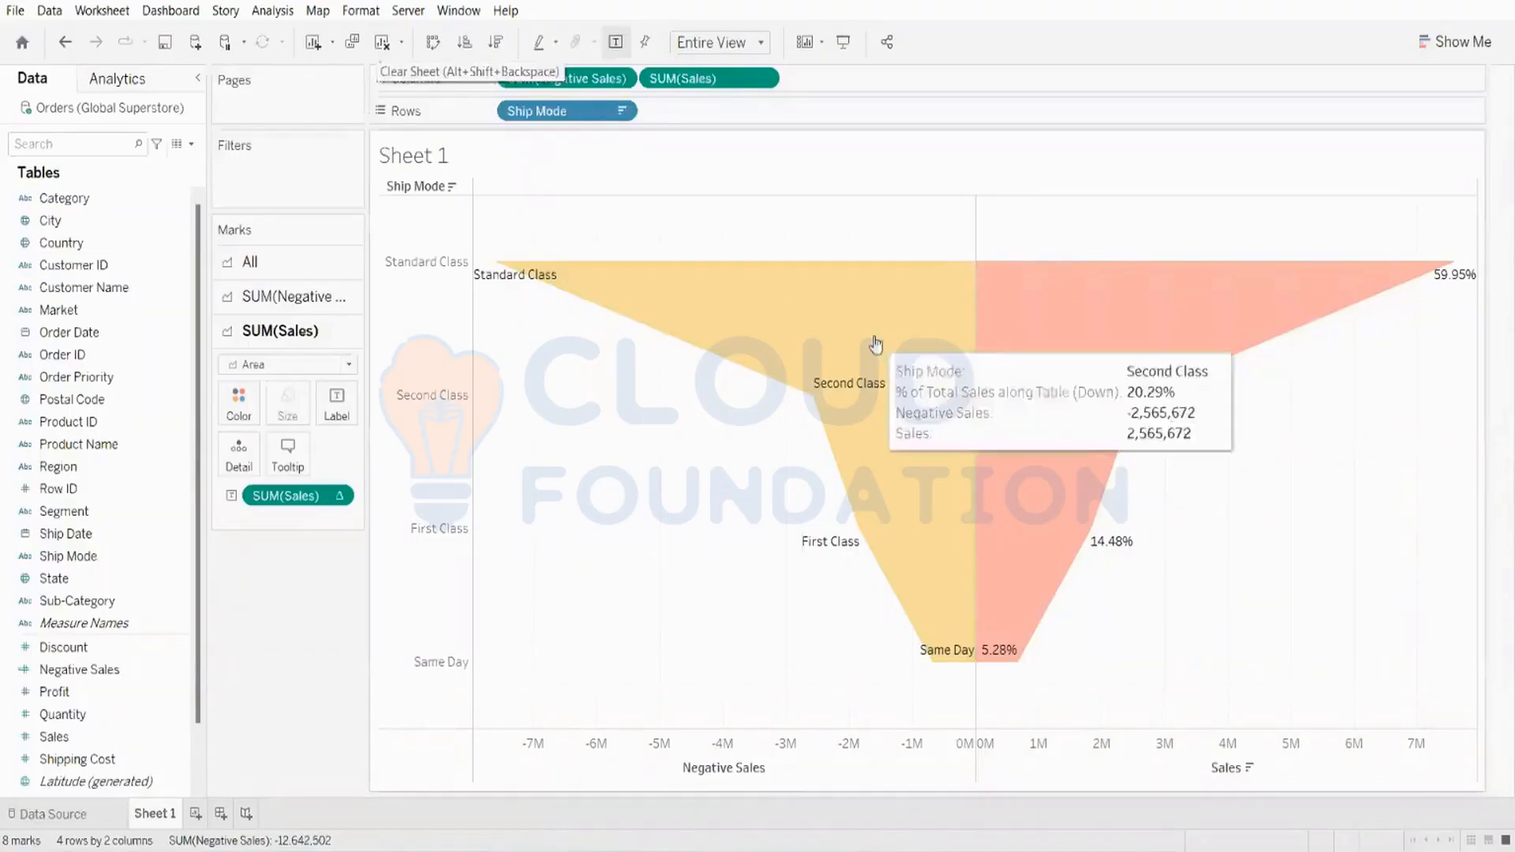
Step: Clear the sheet and build a bar chart with Sub-Category on Columns and Sales on Rows
click(386, 47)
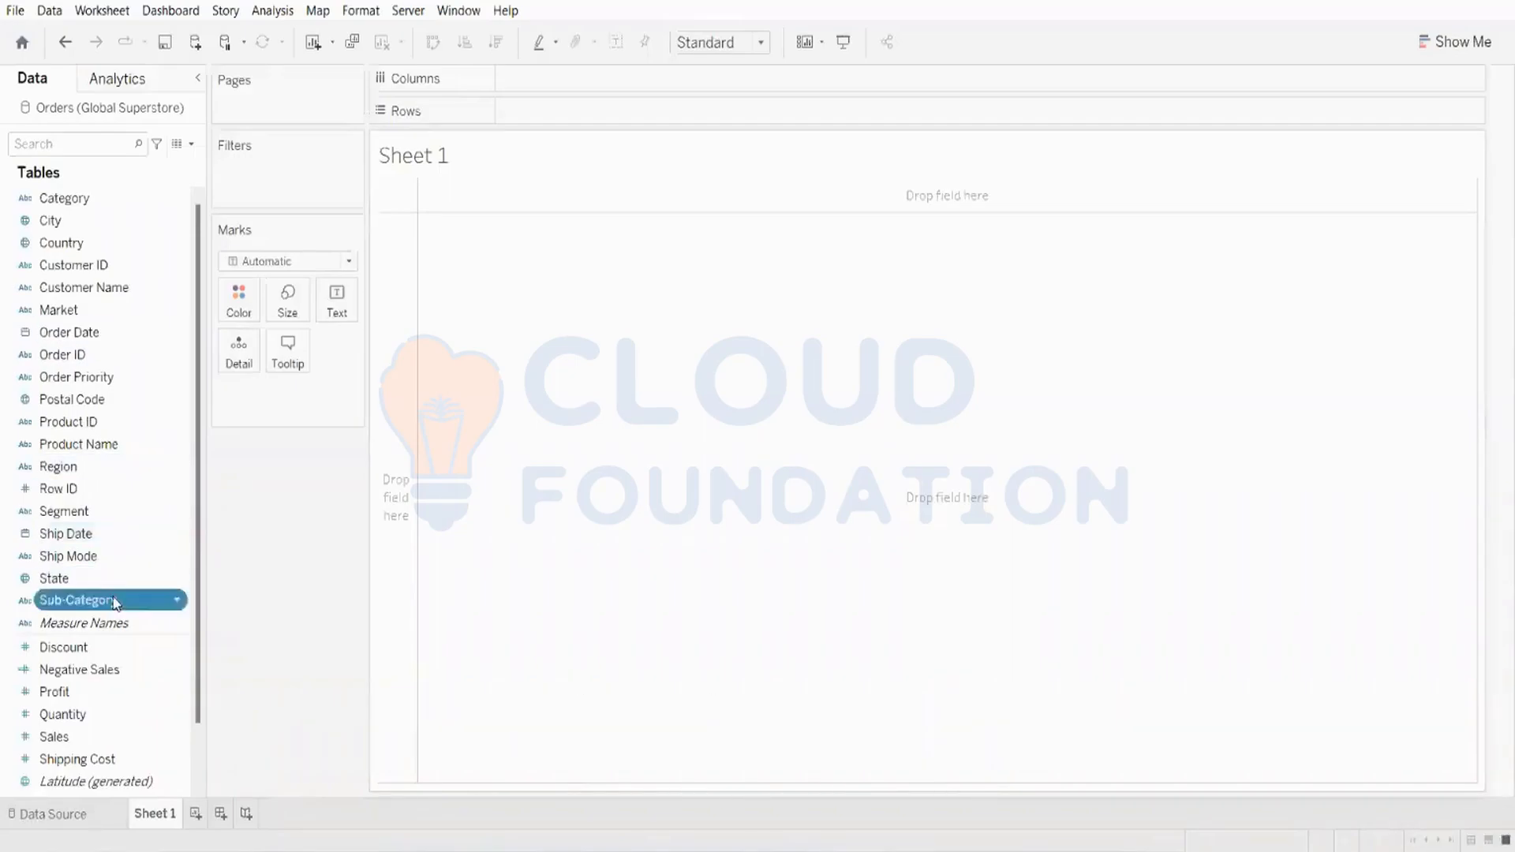
drag(117, 601, 606, 85)
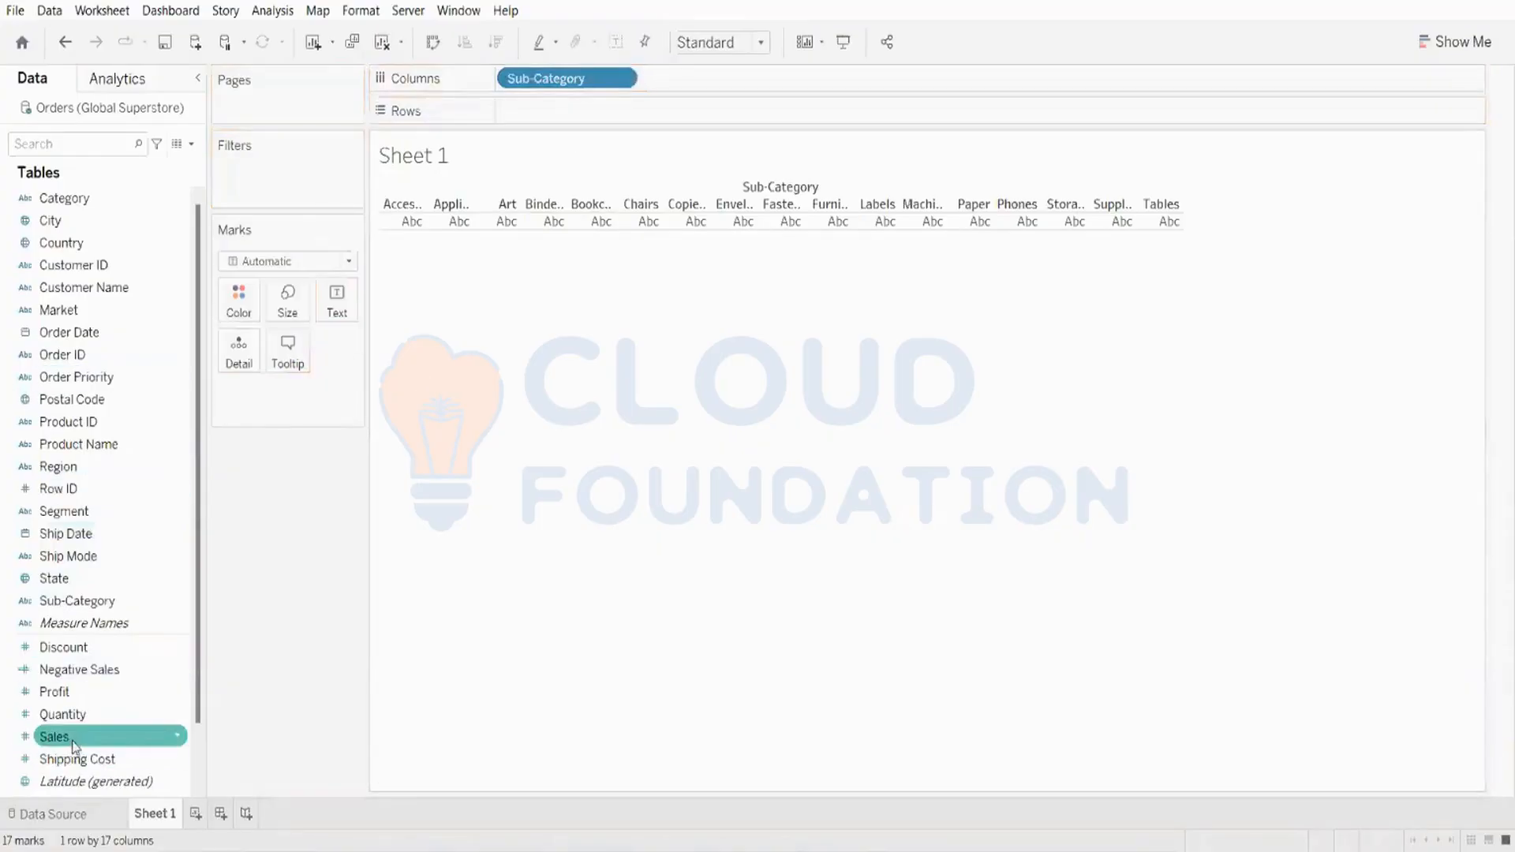
drag(74, 746, 697, 118)
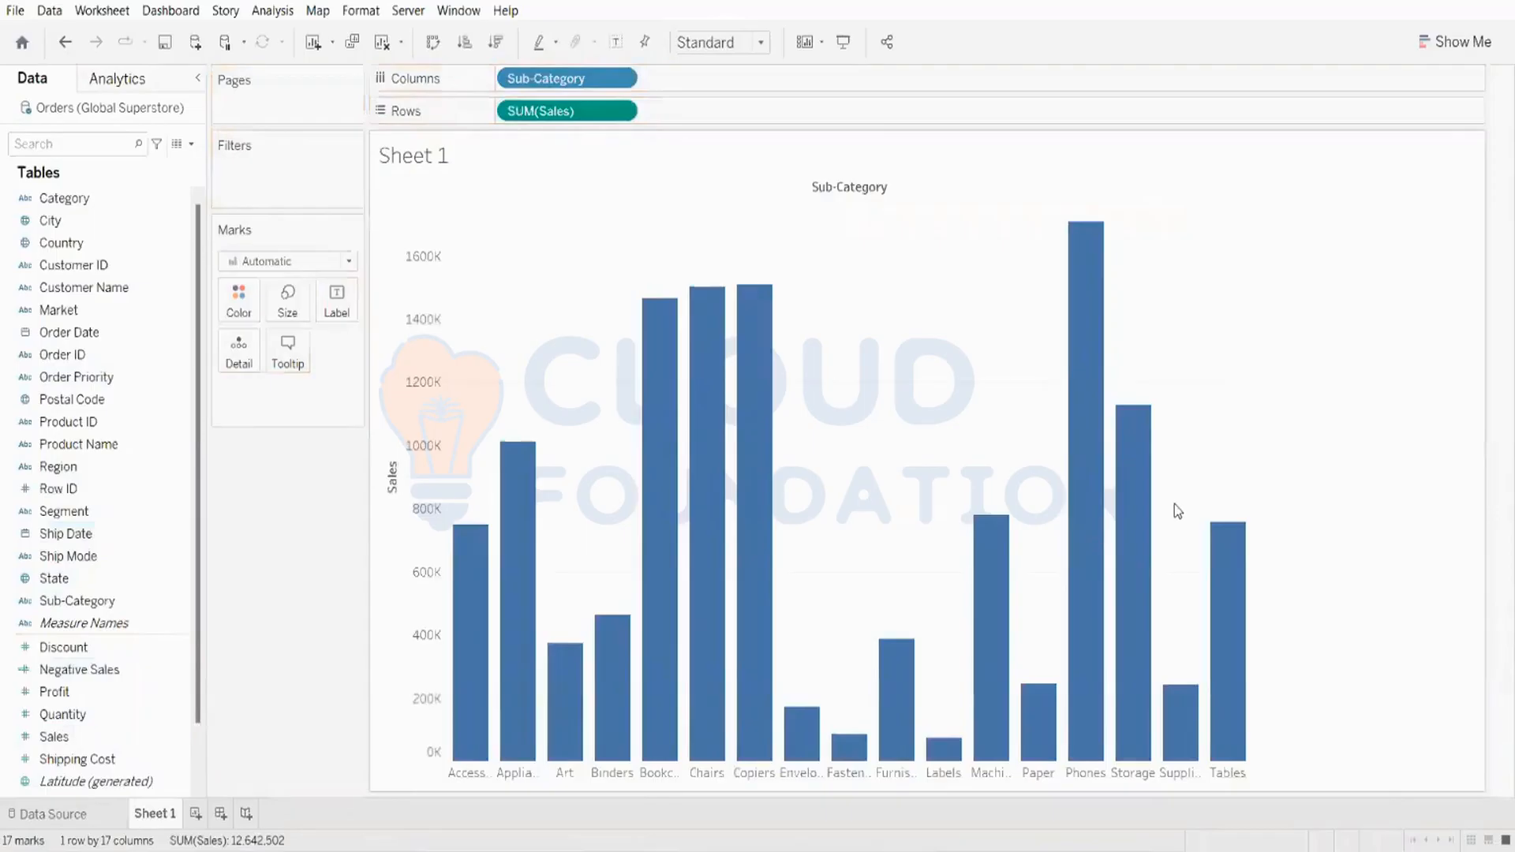
Step: Sort the sub-categories in descending order of Sales
click(496, 42)
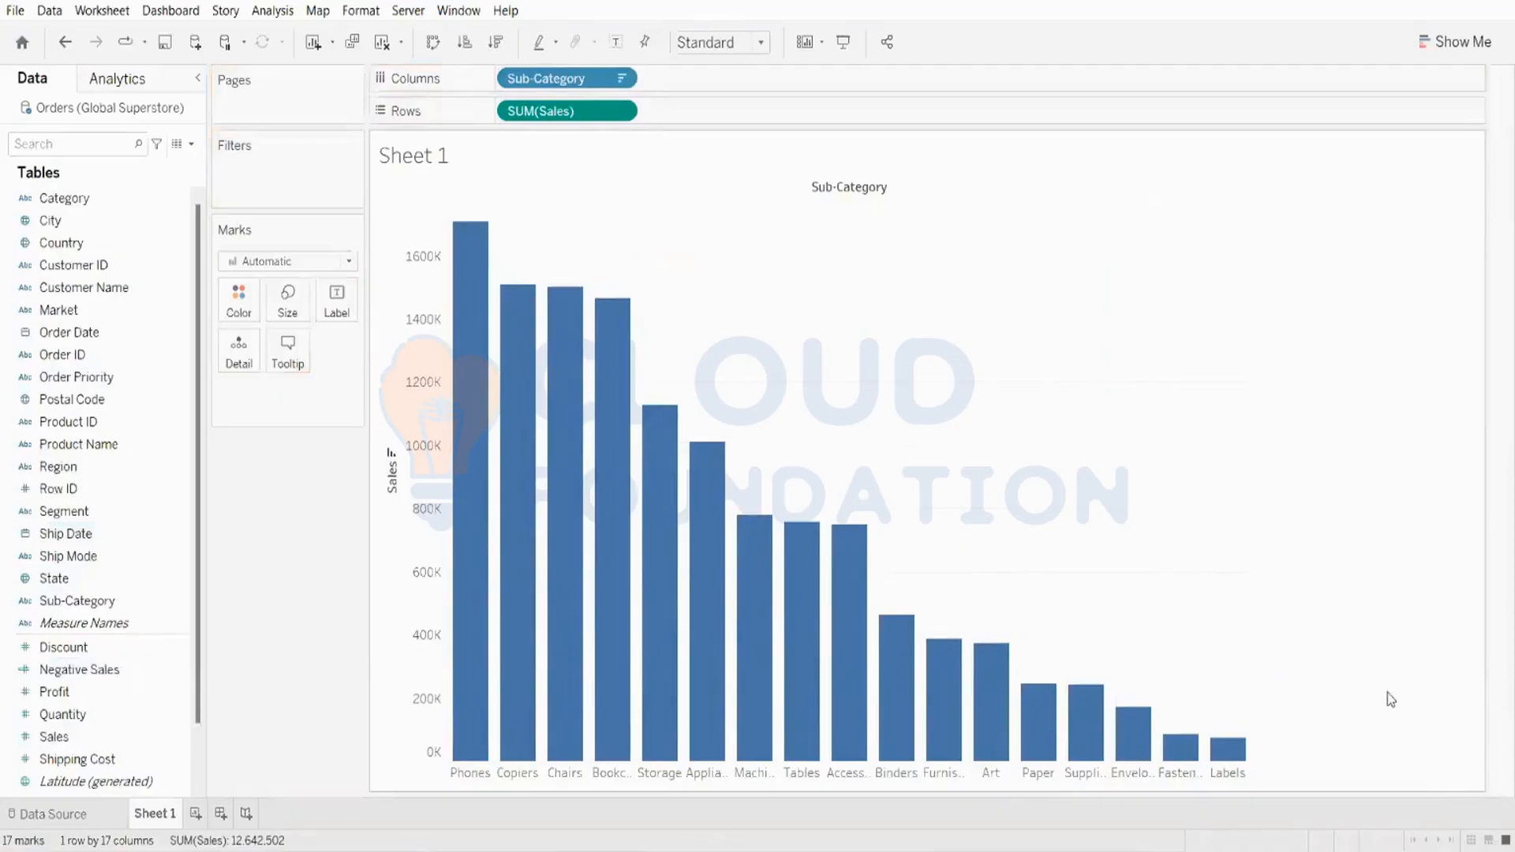
click(162, 470)
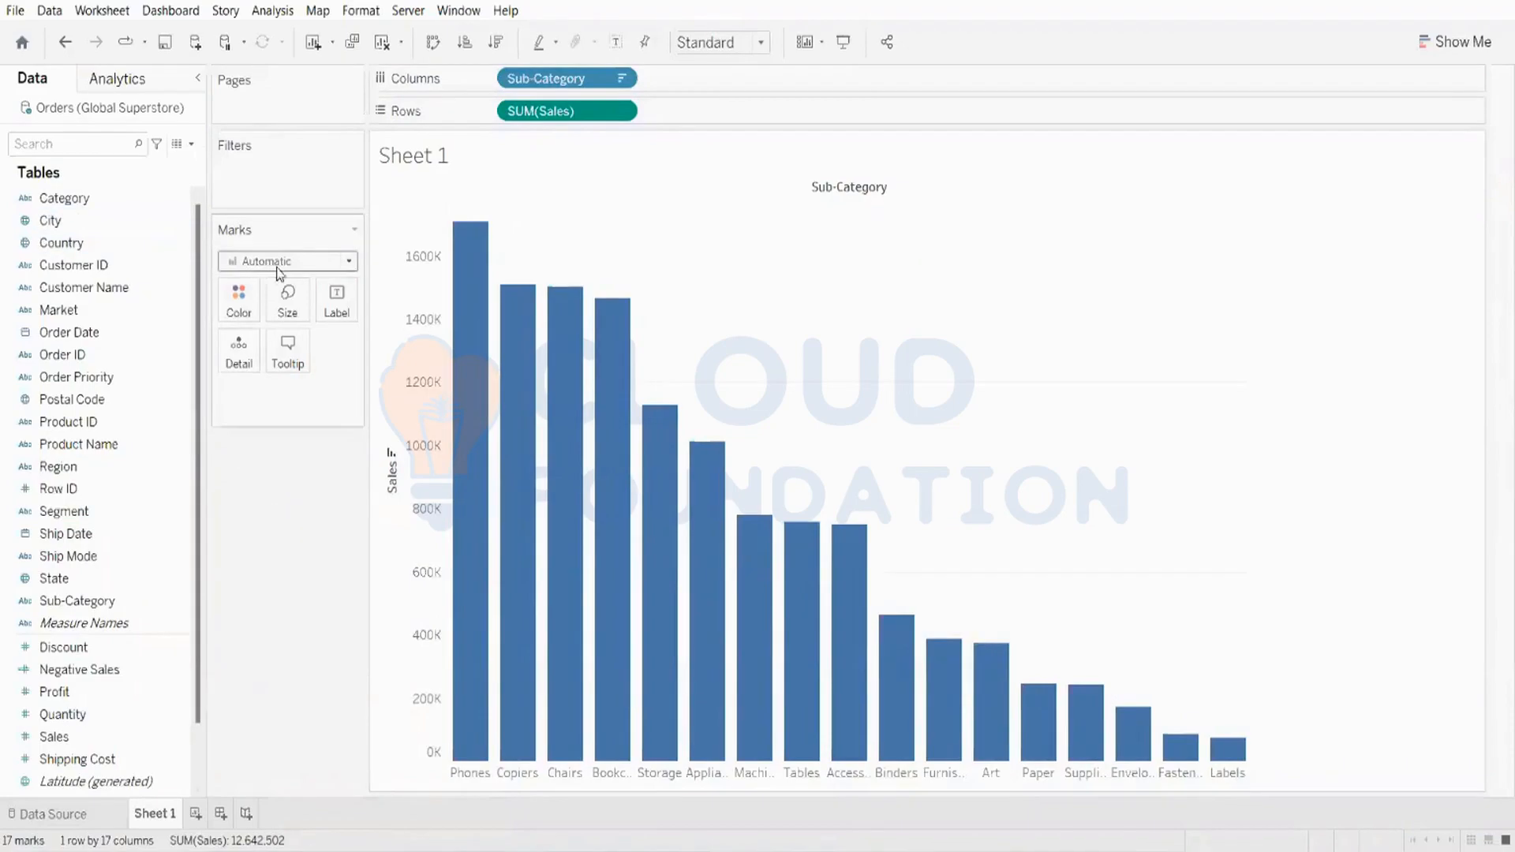
Step: Change the mark type to Gantt Bar
click(233, 261)
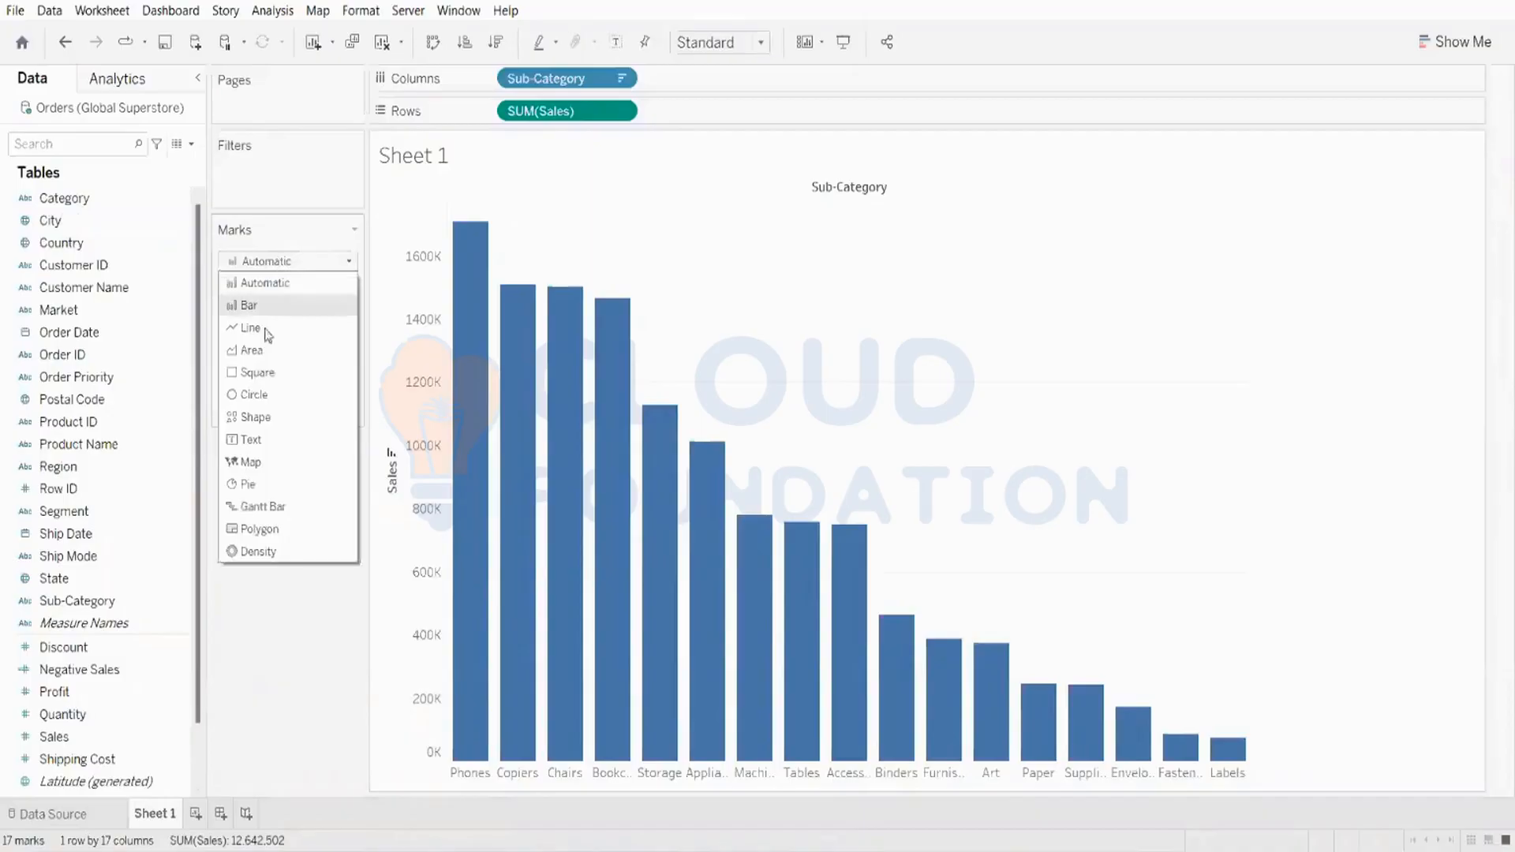
click(264, 509)
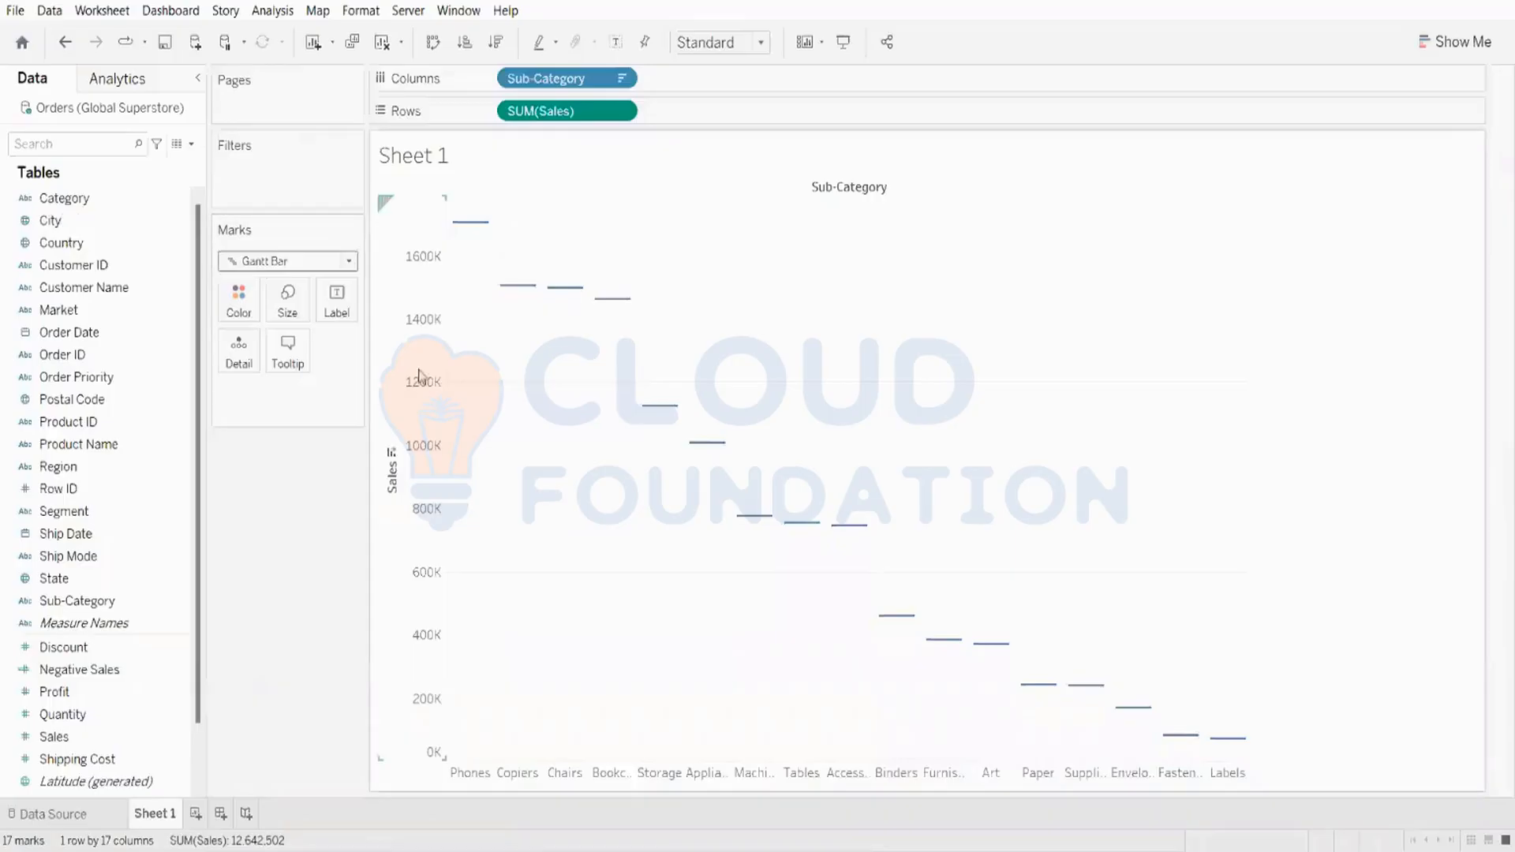
click(349, 257)
click(307, 305)
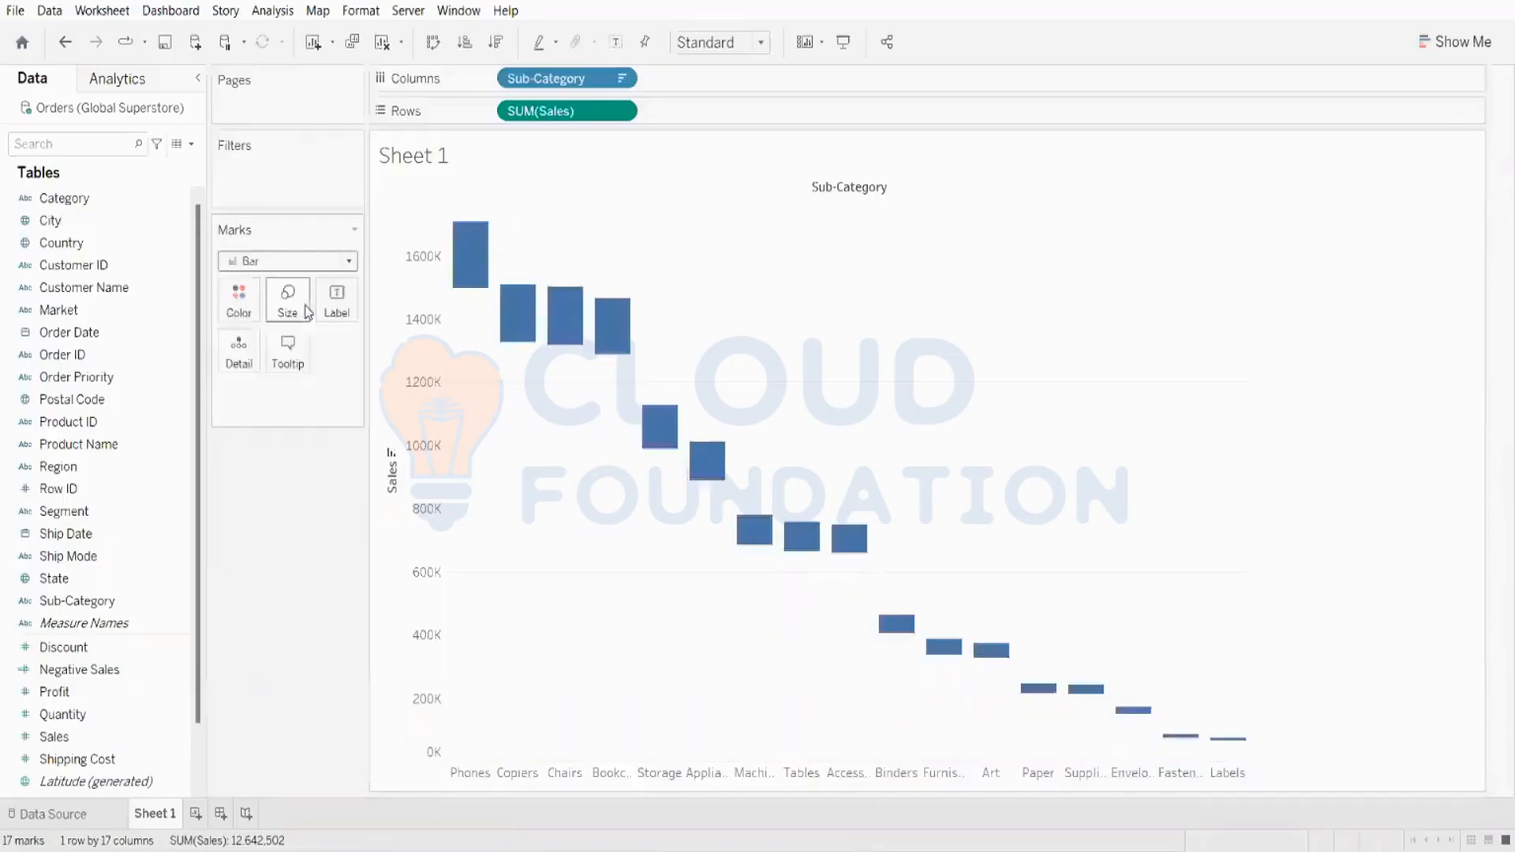
mouse_move(467, 228)
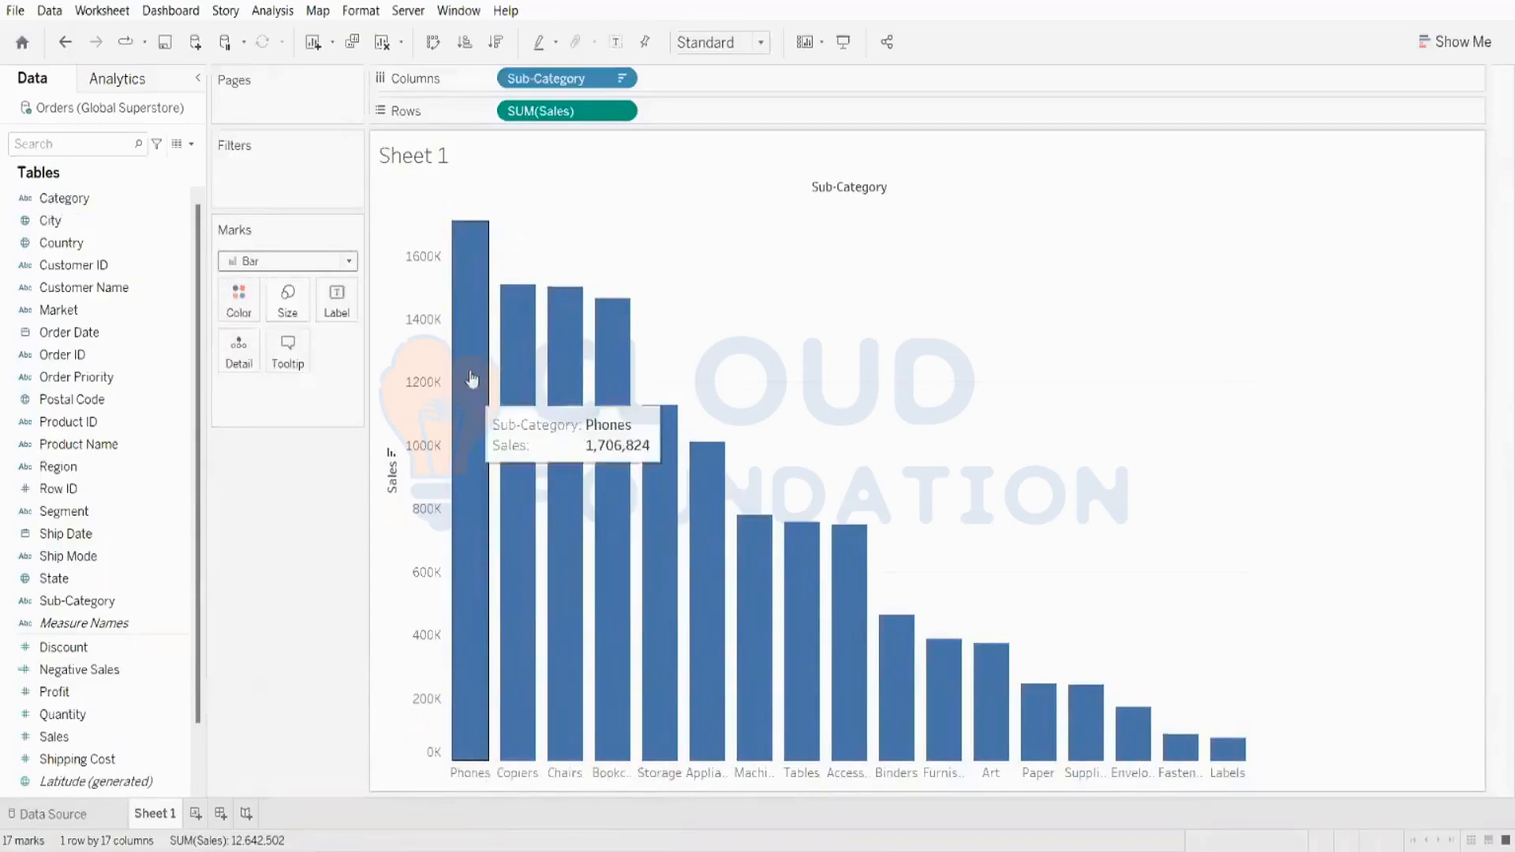
click(324, 264)
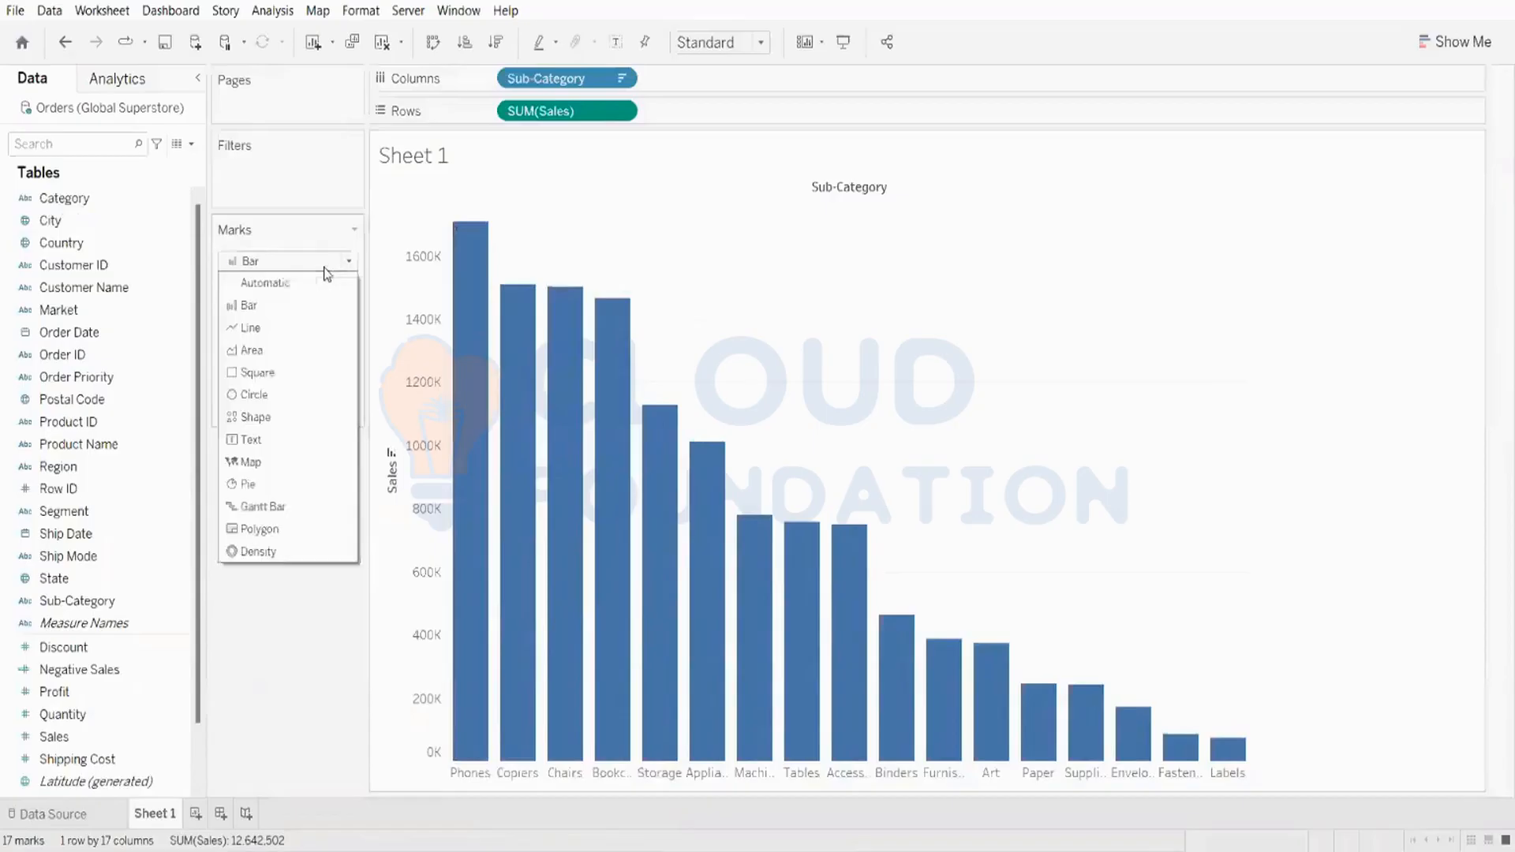
click(291, 508)
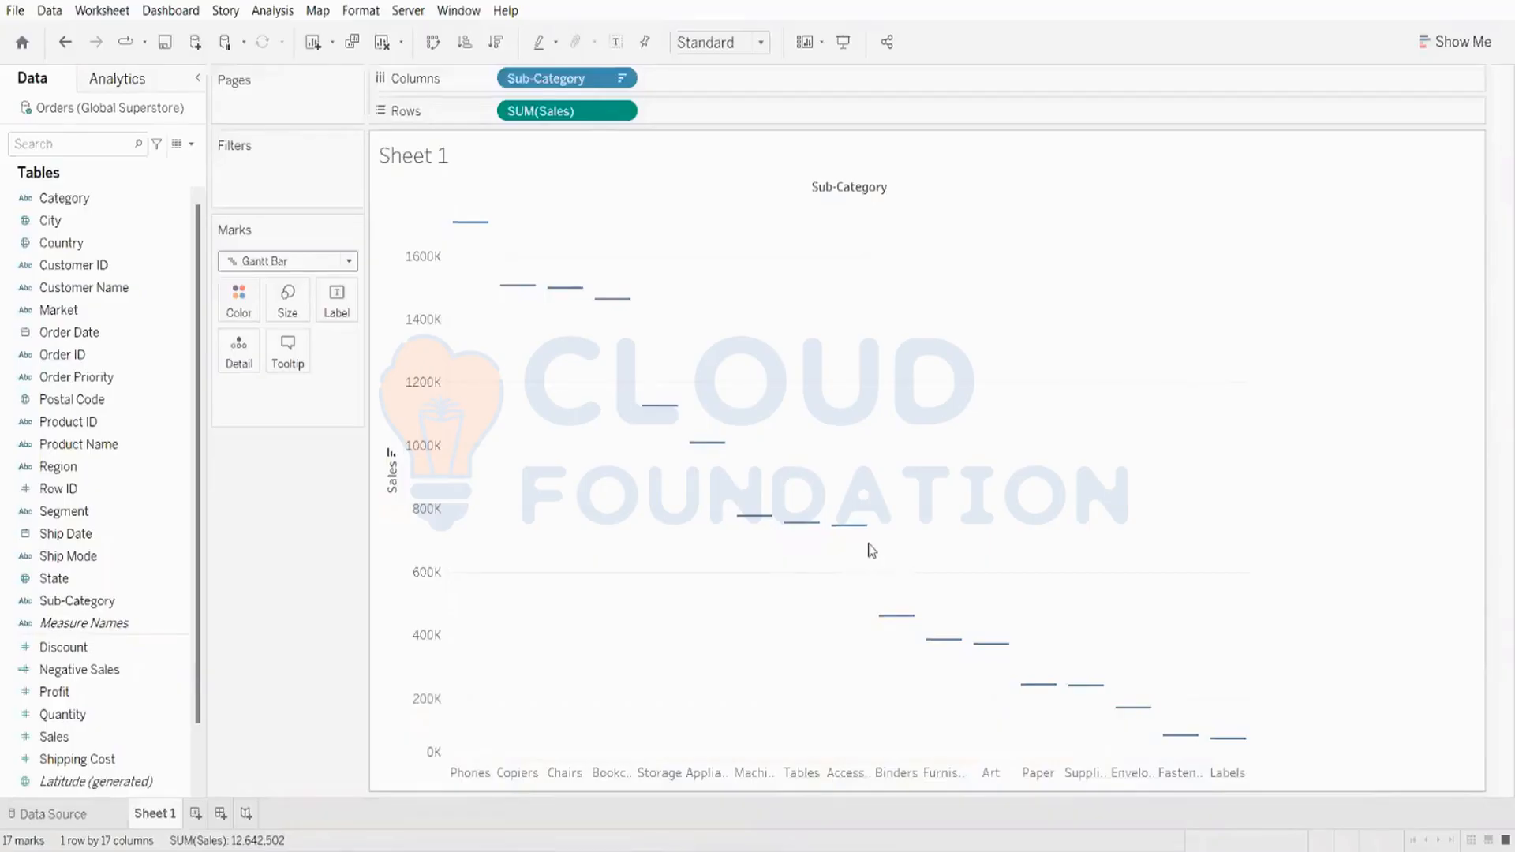
Step: Add Sales to the Size and Color of the Gantt bar marks
drag(85, 737, 285, 316)
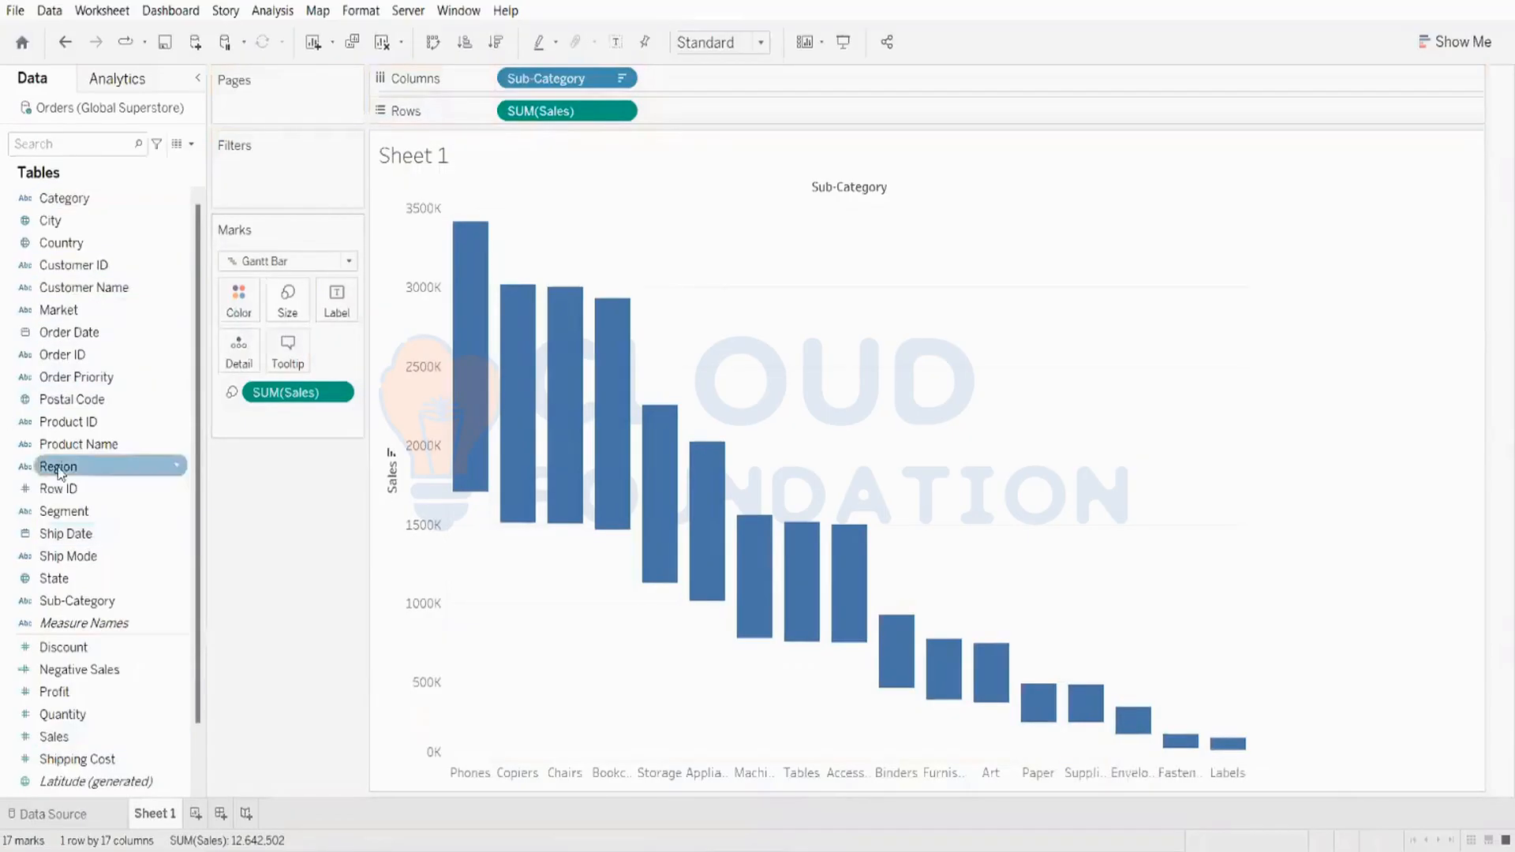
mouse_move(55, 736)
mouse_down()
mouse_move(295, 282)
mouse_move(260, 307)
mouse_up()
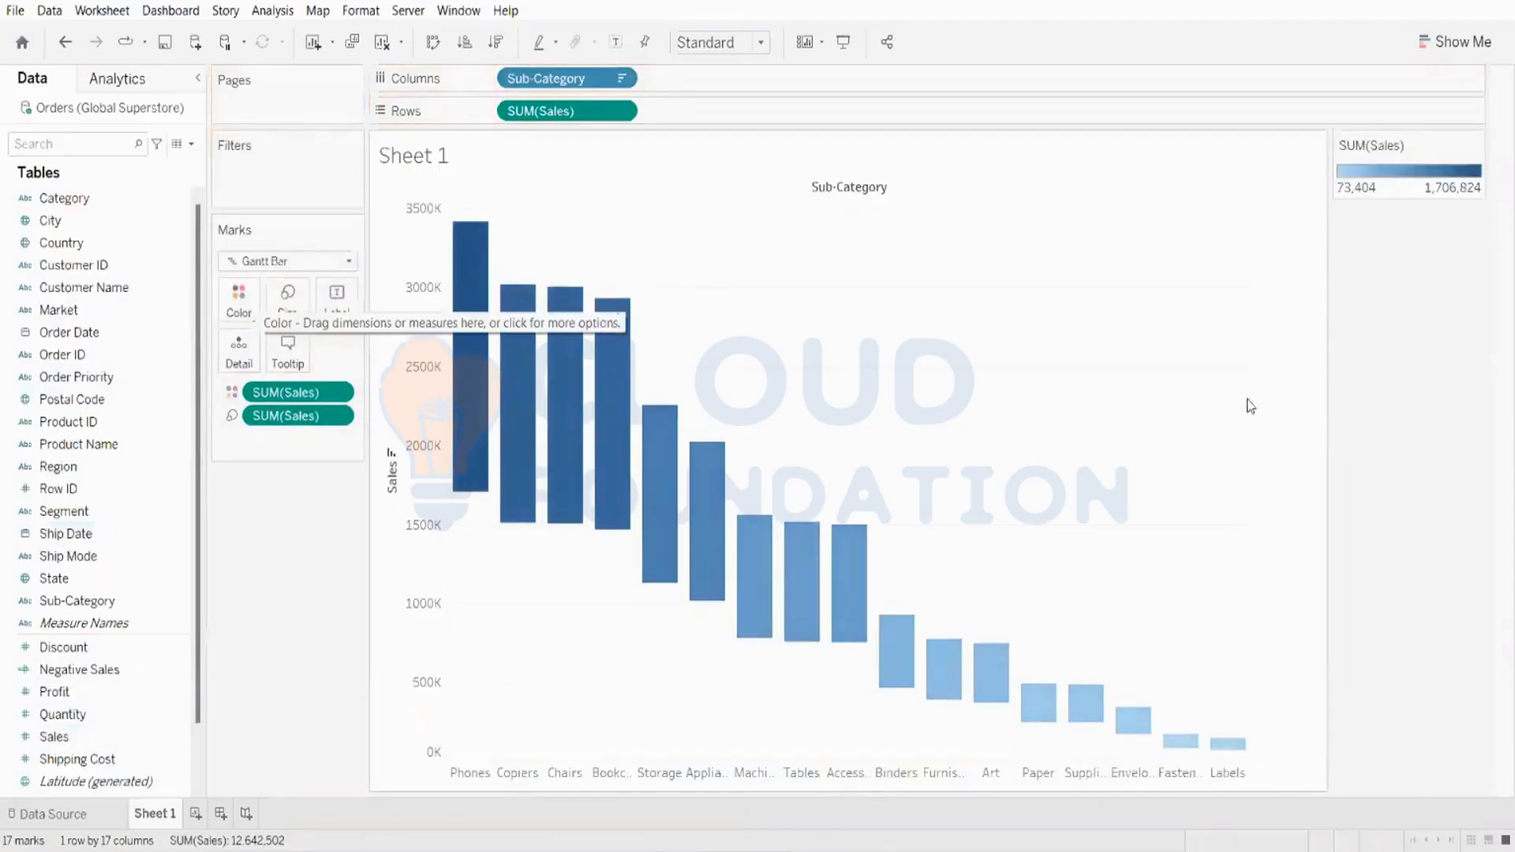
Step: Show mark labels and sort the sub-categories in ascending order of Sales
click(614, 42)
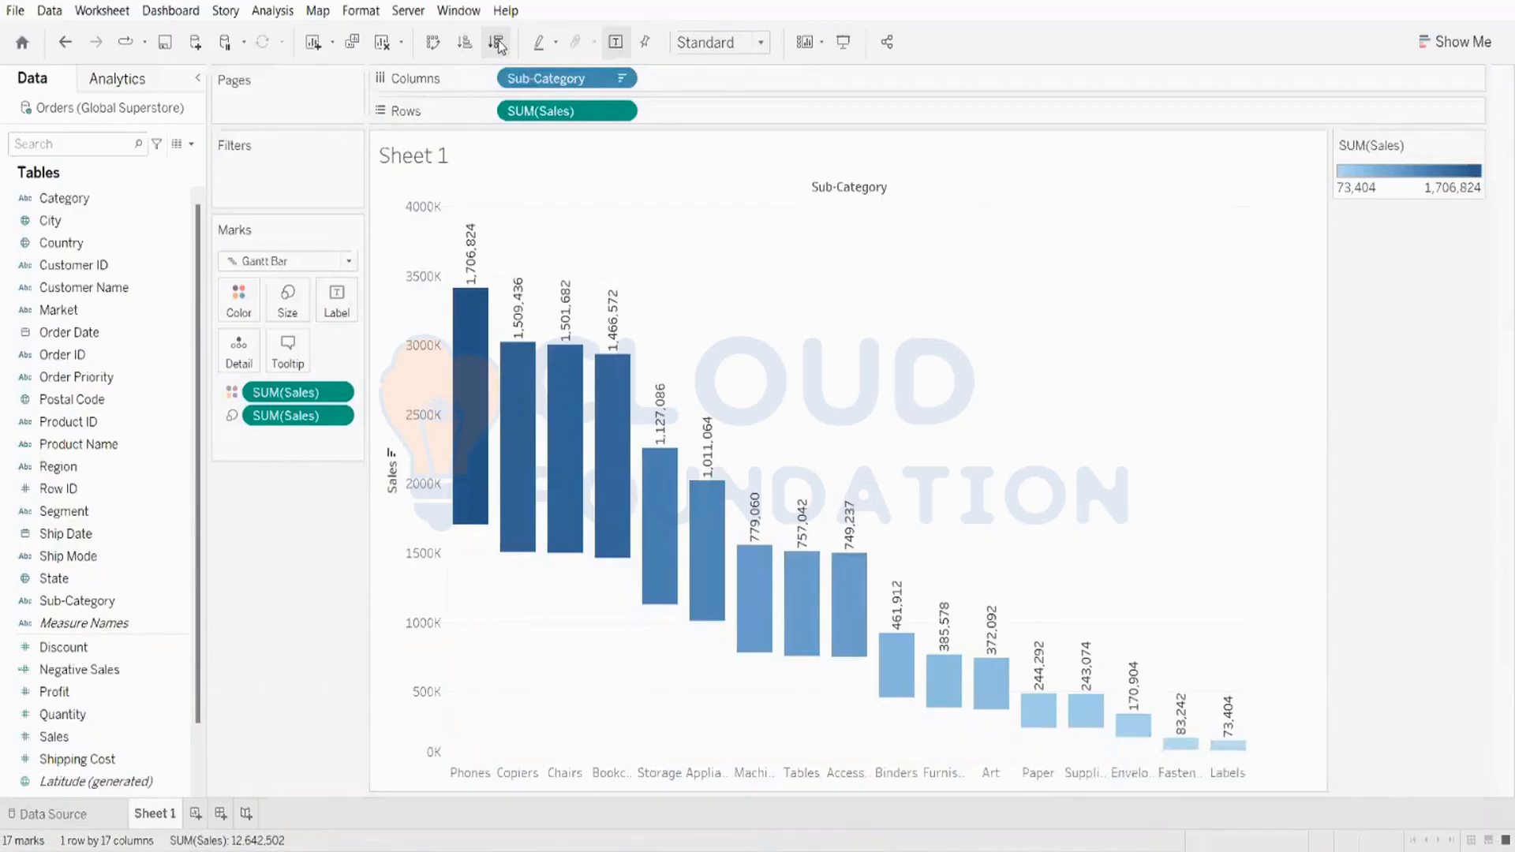
click(465, 41)
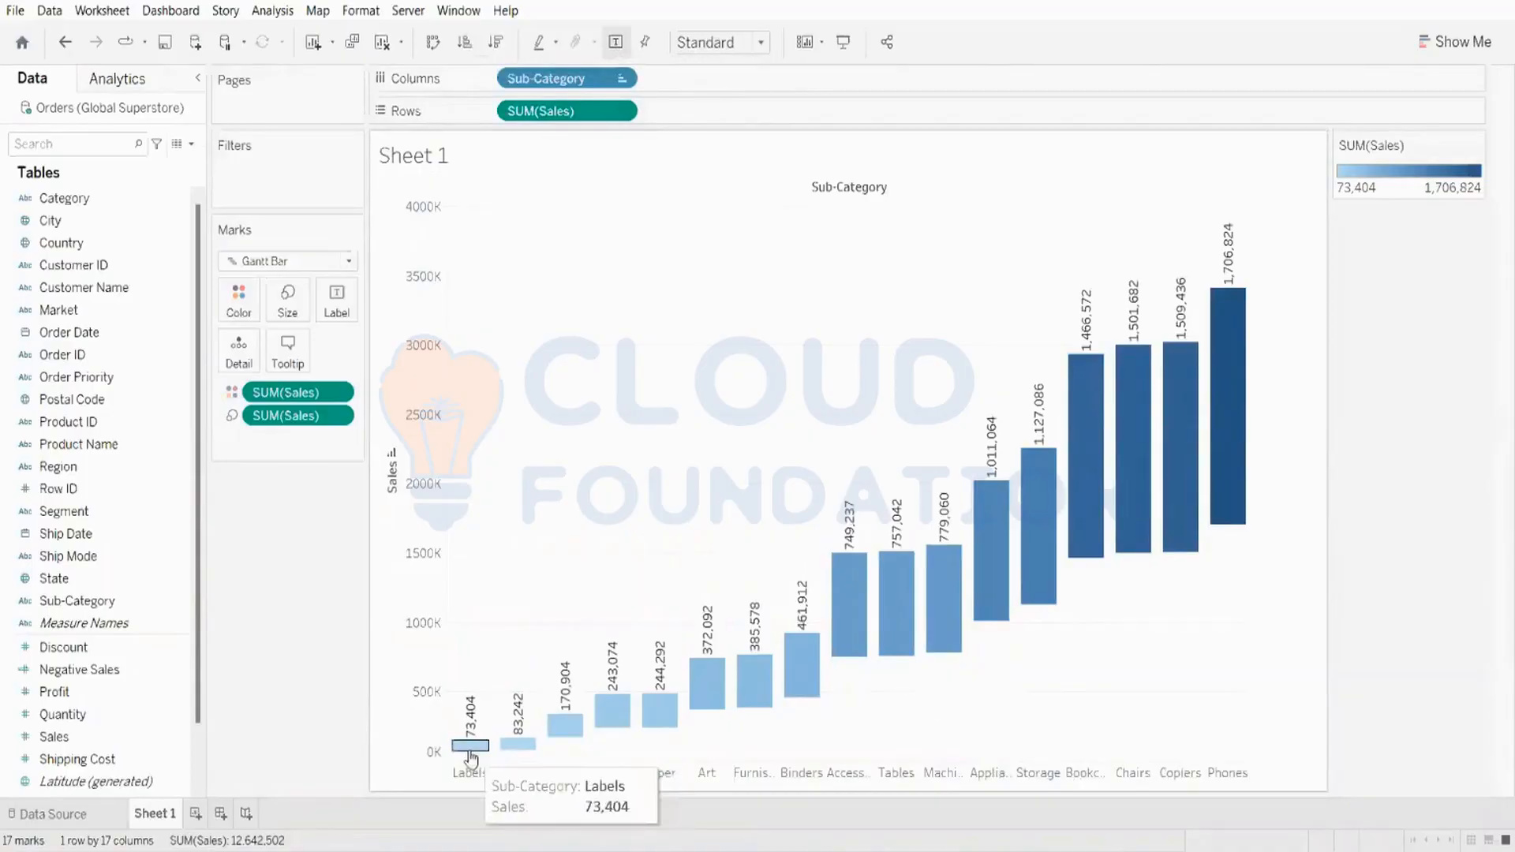
mouse_move(472, 748)
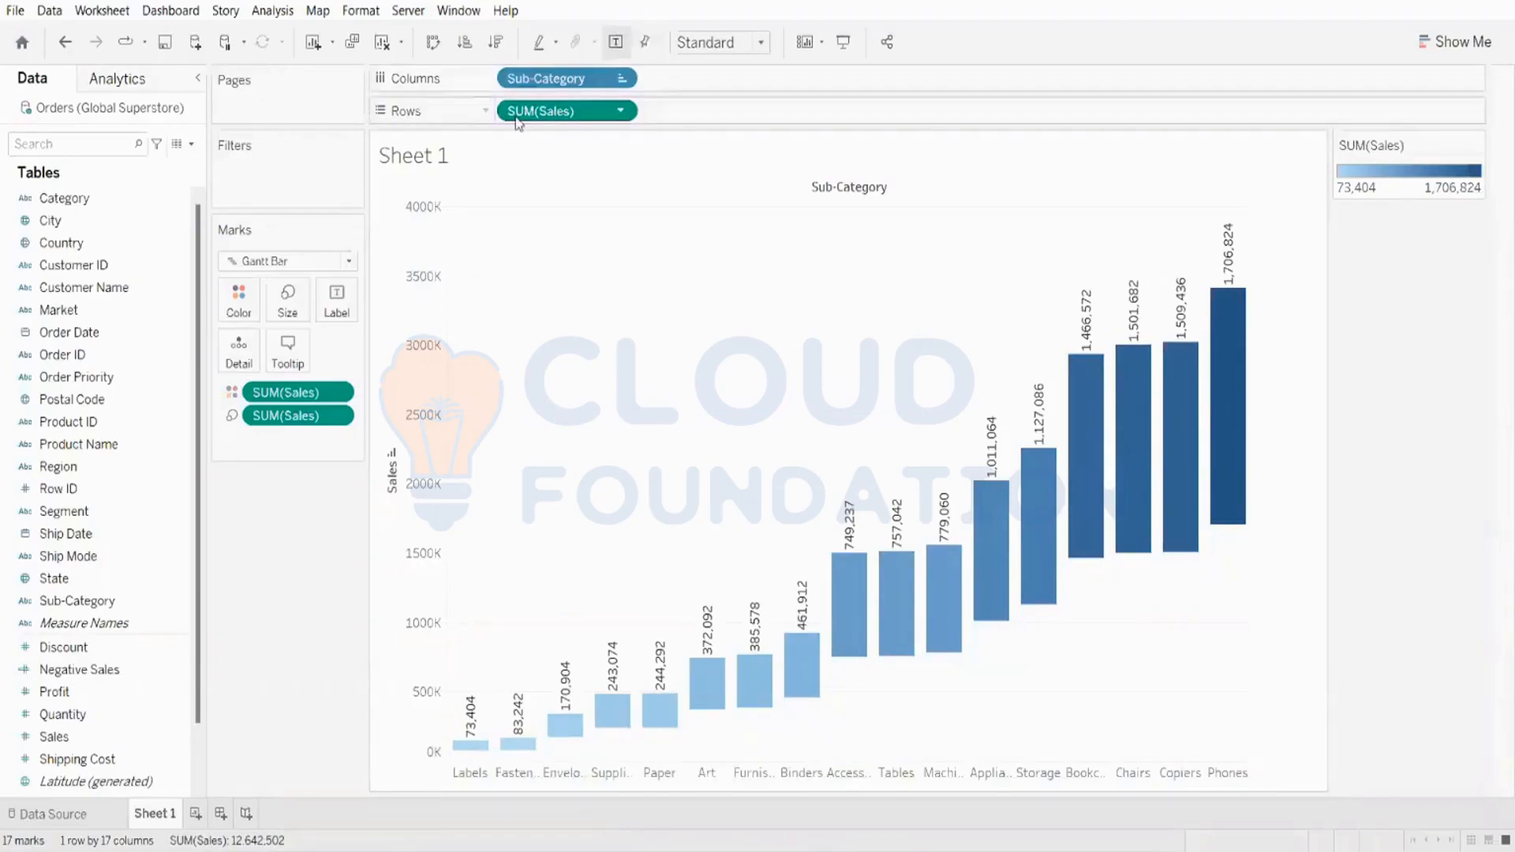
Step: Remove Sales from Rows and clear the whole sheet
drag(515, 114, 71, 83)
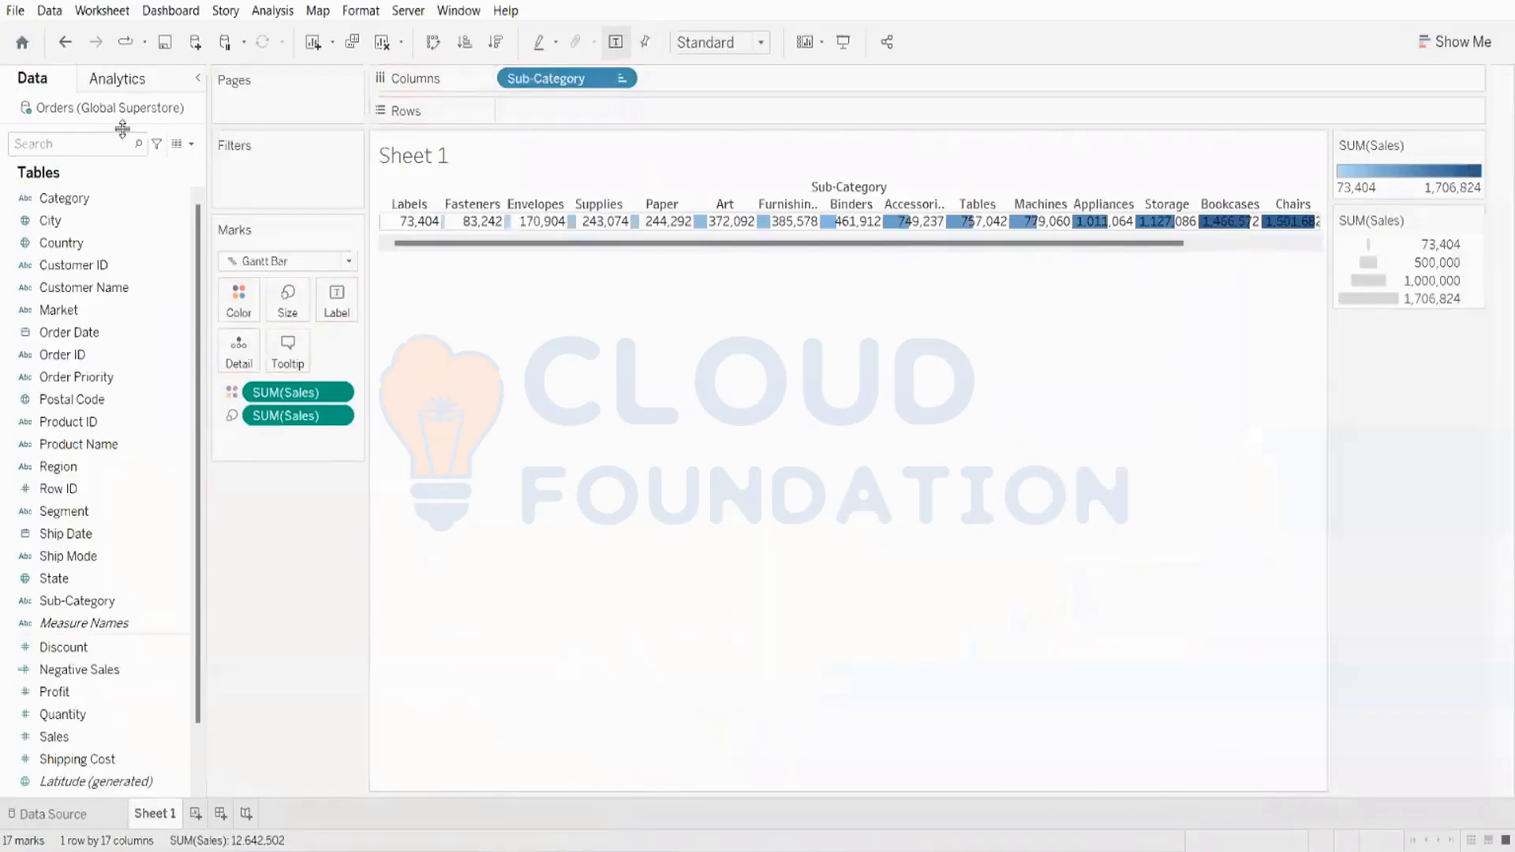
click(382, 42)
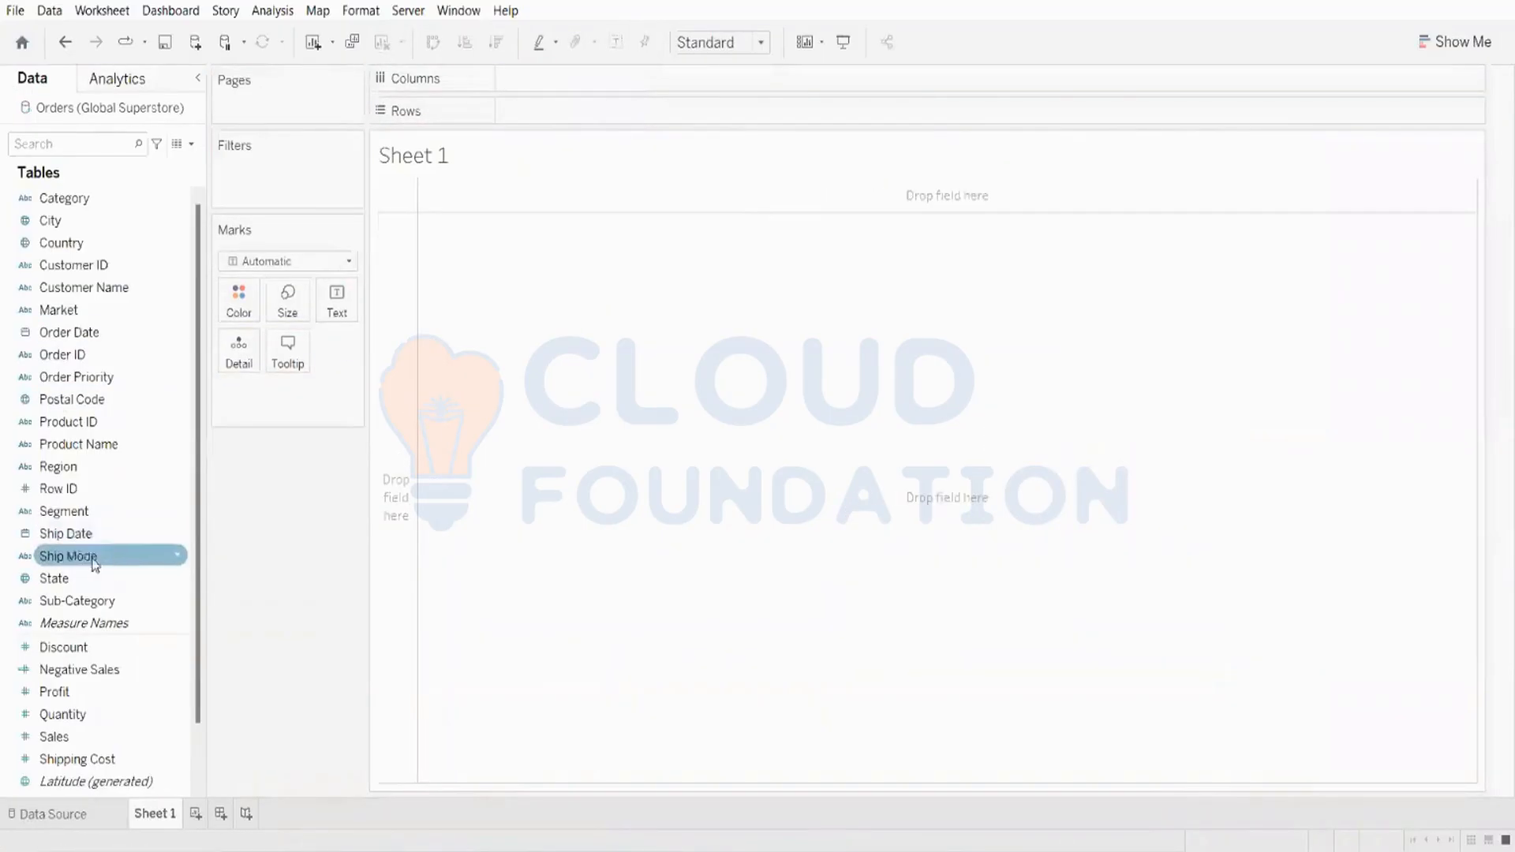
Step: Add Sub-Category to Rows and Profit as text to build a text table
double_click(76, 601)
double_click(63, 692)
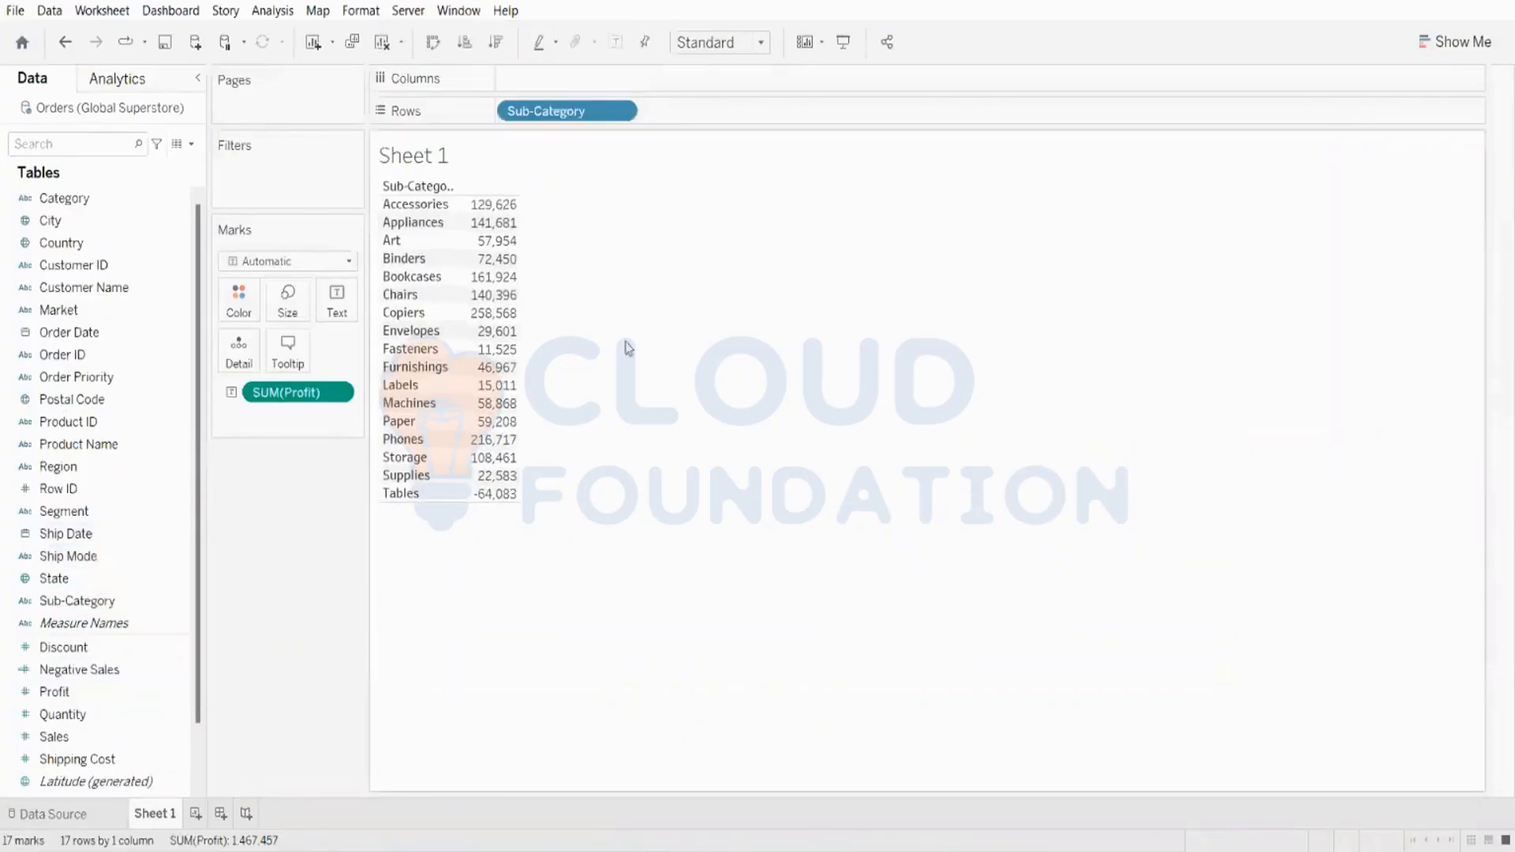
Step: Convert the Profit text table into a horizontal bar chart with Show Me
click(1504, 52)
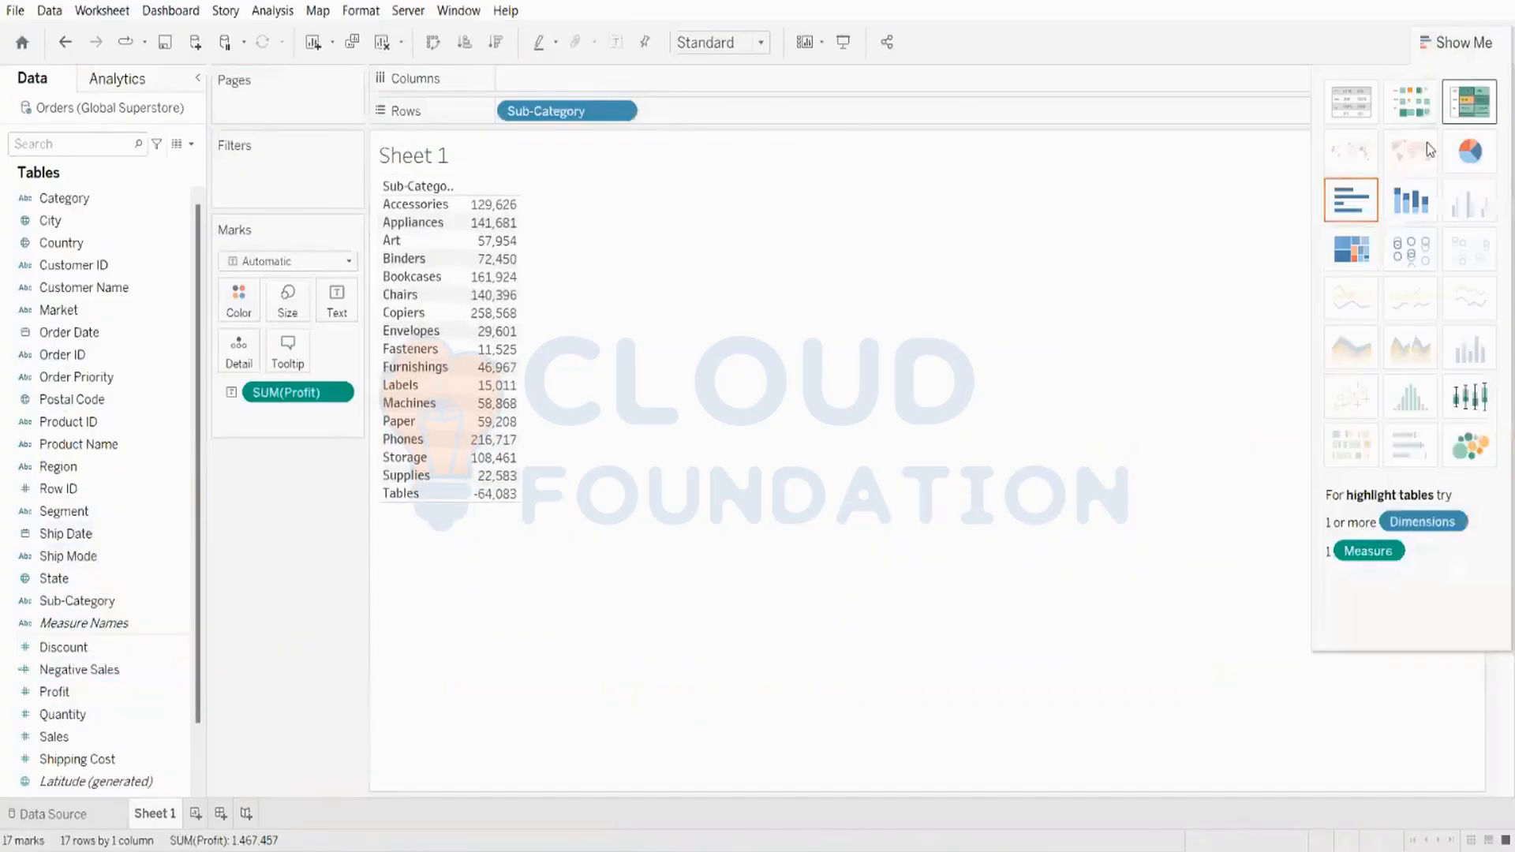
click(1350, 201)
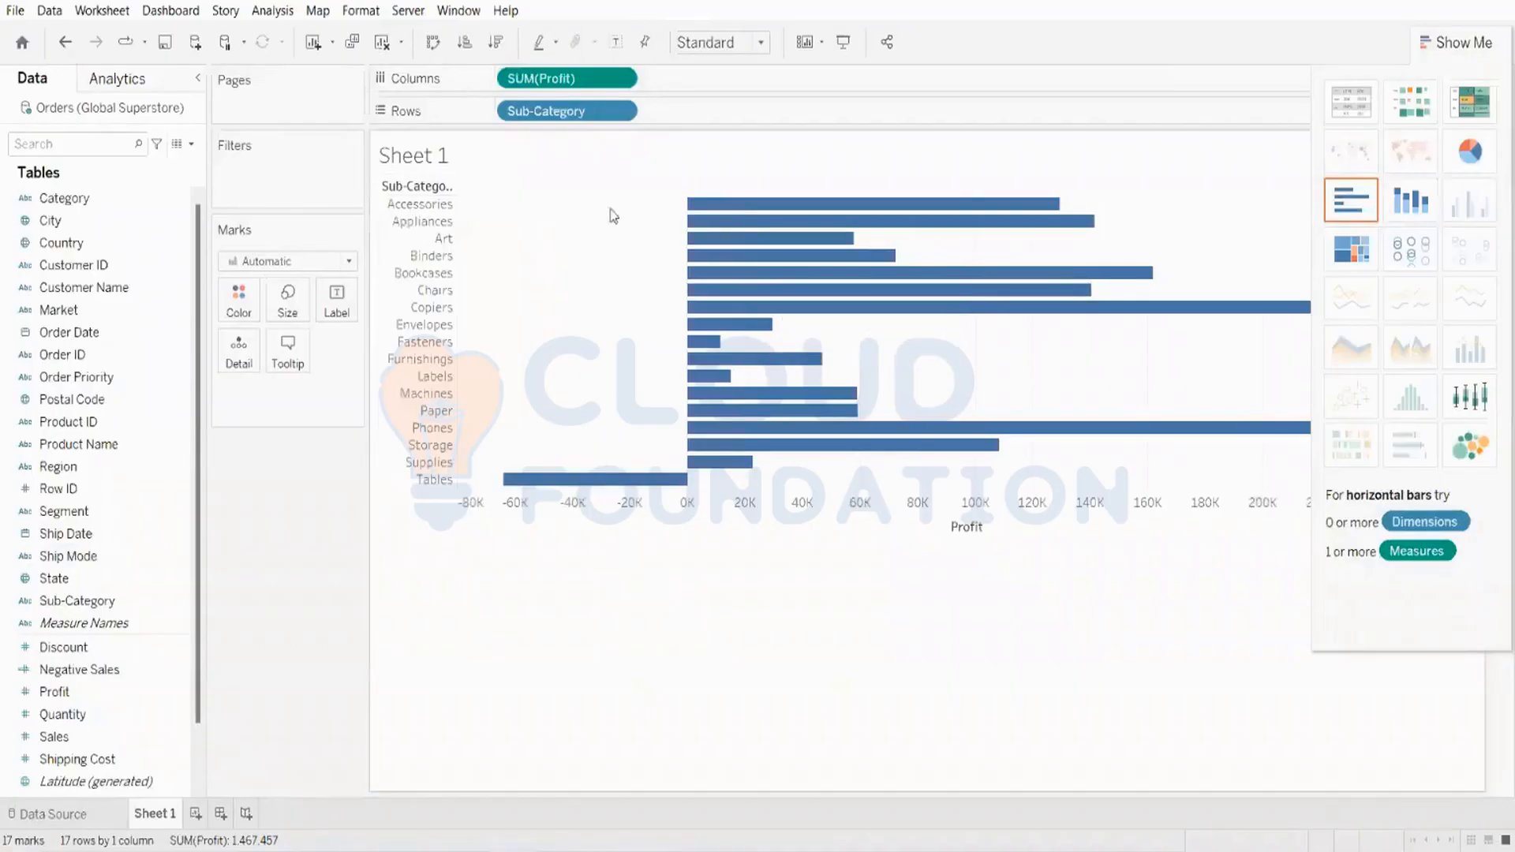
click(1450, 44)
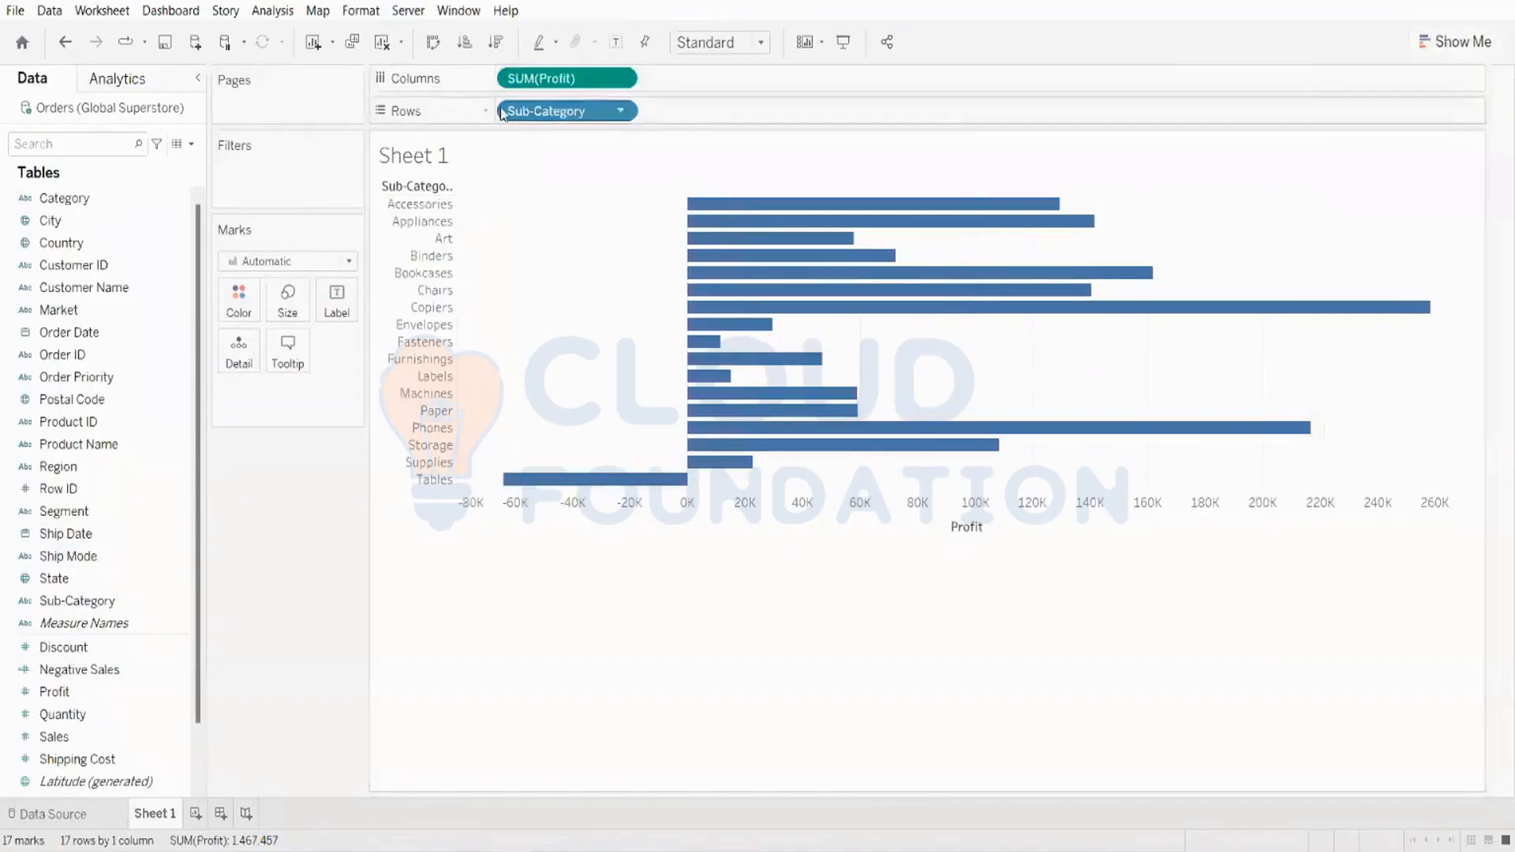
Step: Swap rows and columns and sort the sub-categories in ascending order of Profit
click(442, 54)
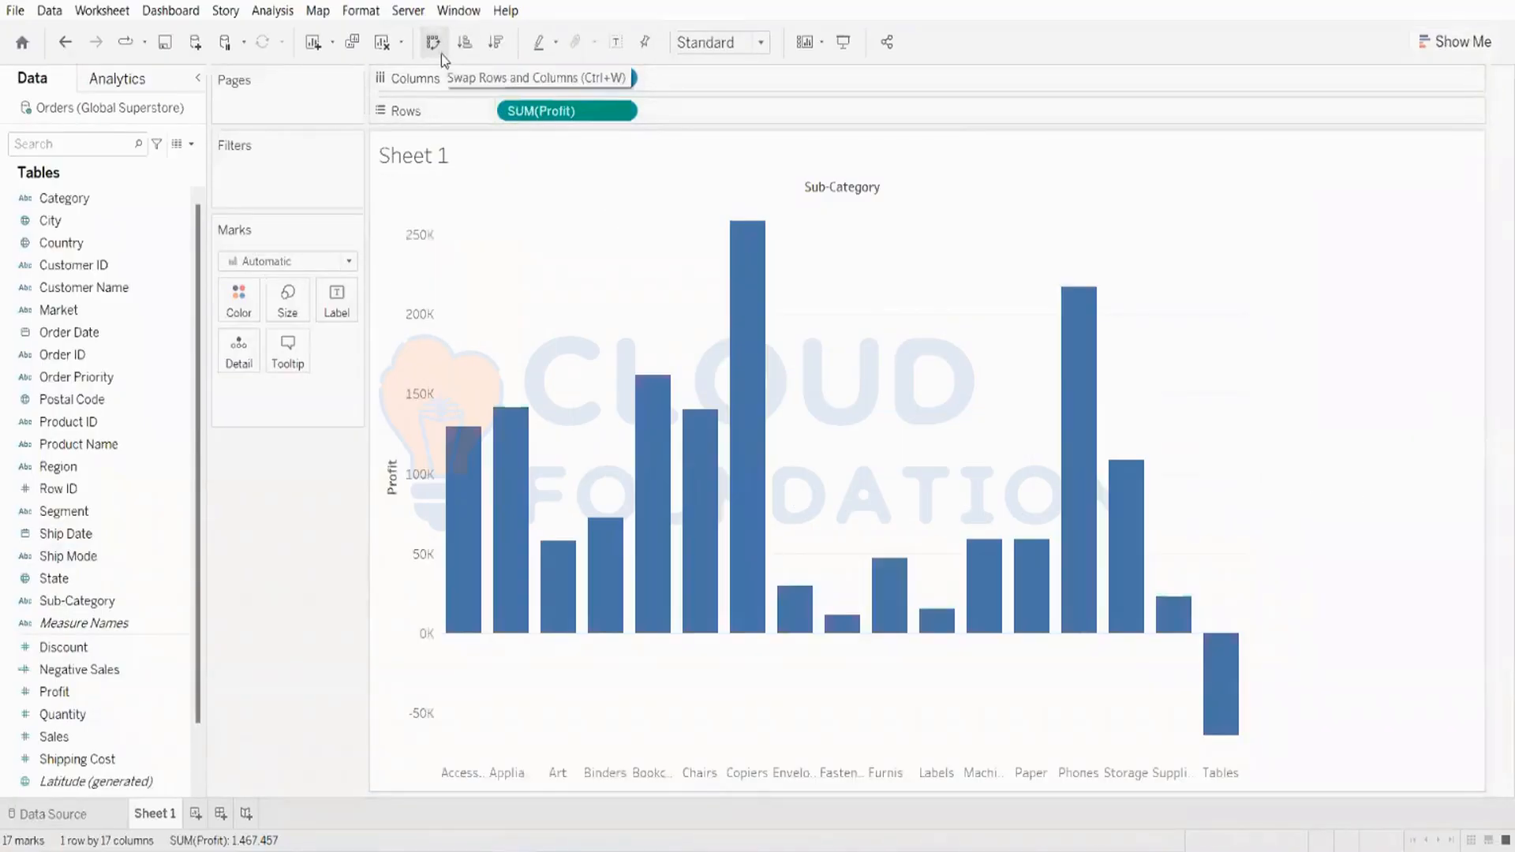
click(496, 43)
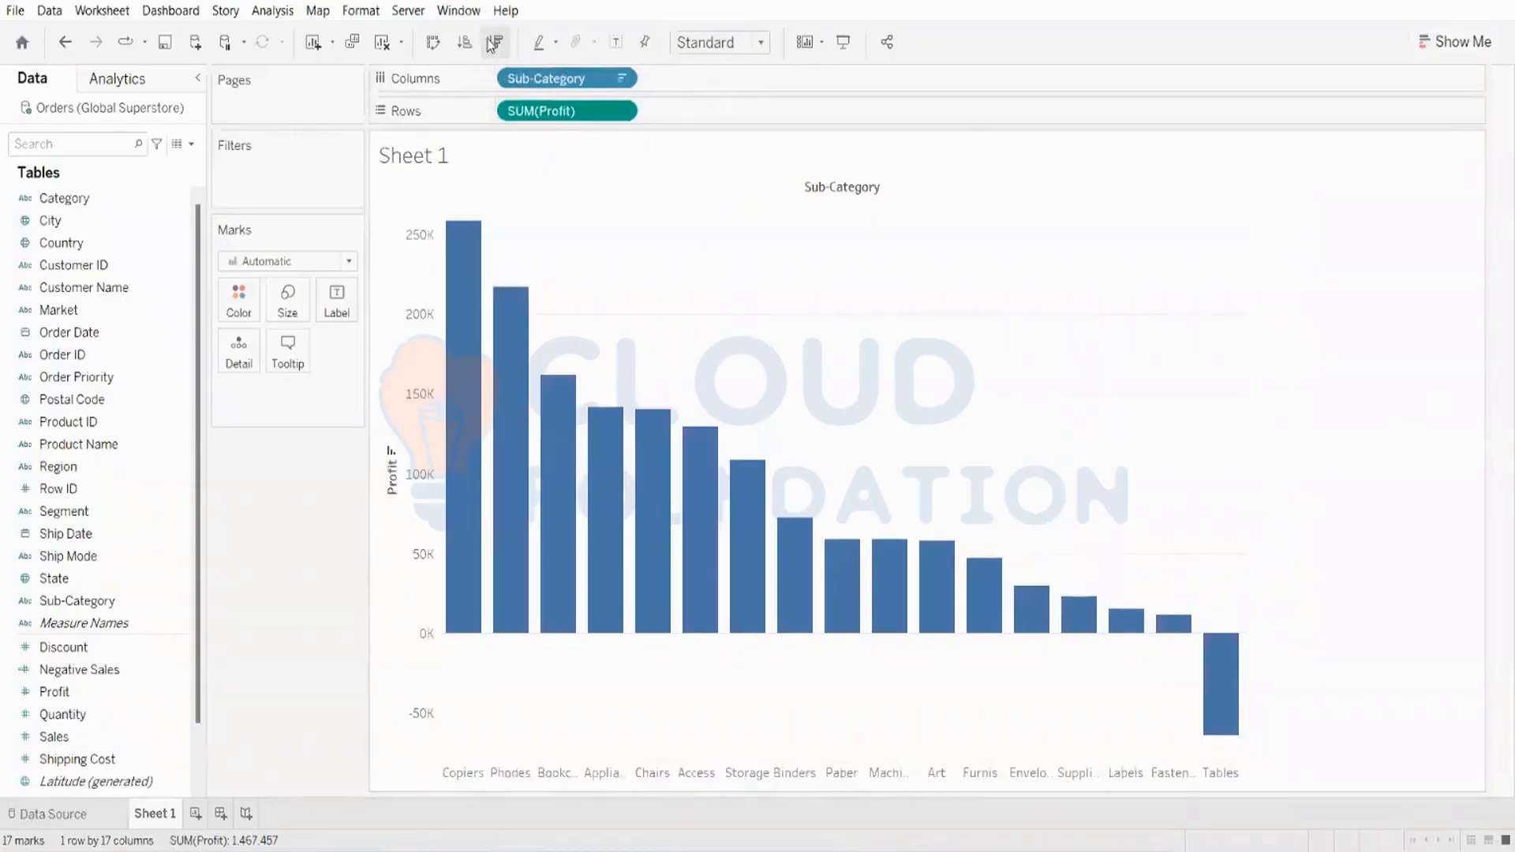
click(465, 43)
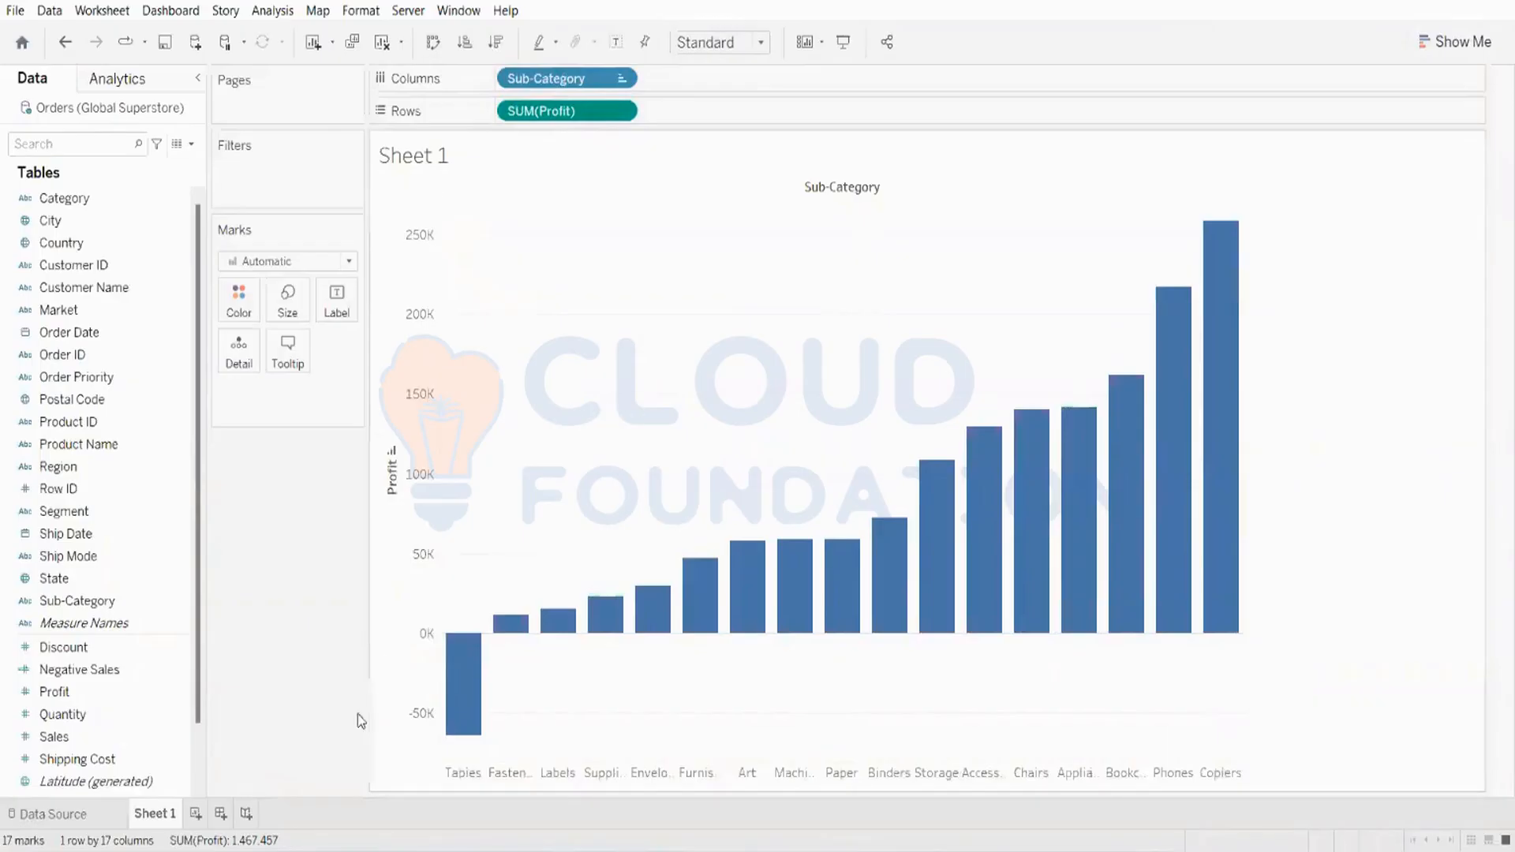
Step: Change the mark type to Gantt Bar and fit the view to Entire View
click(255, 267)
click(263, 507)
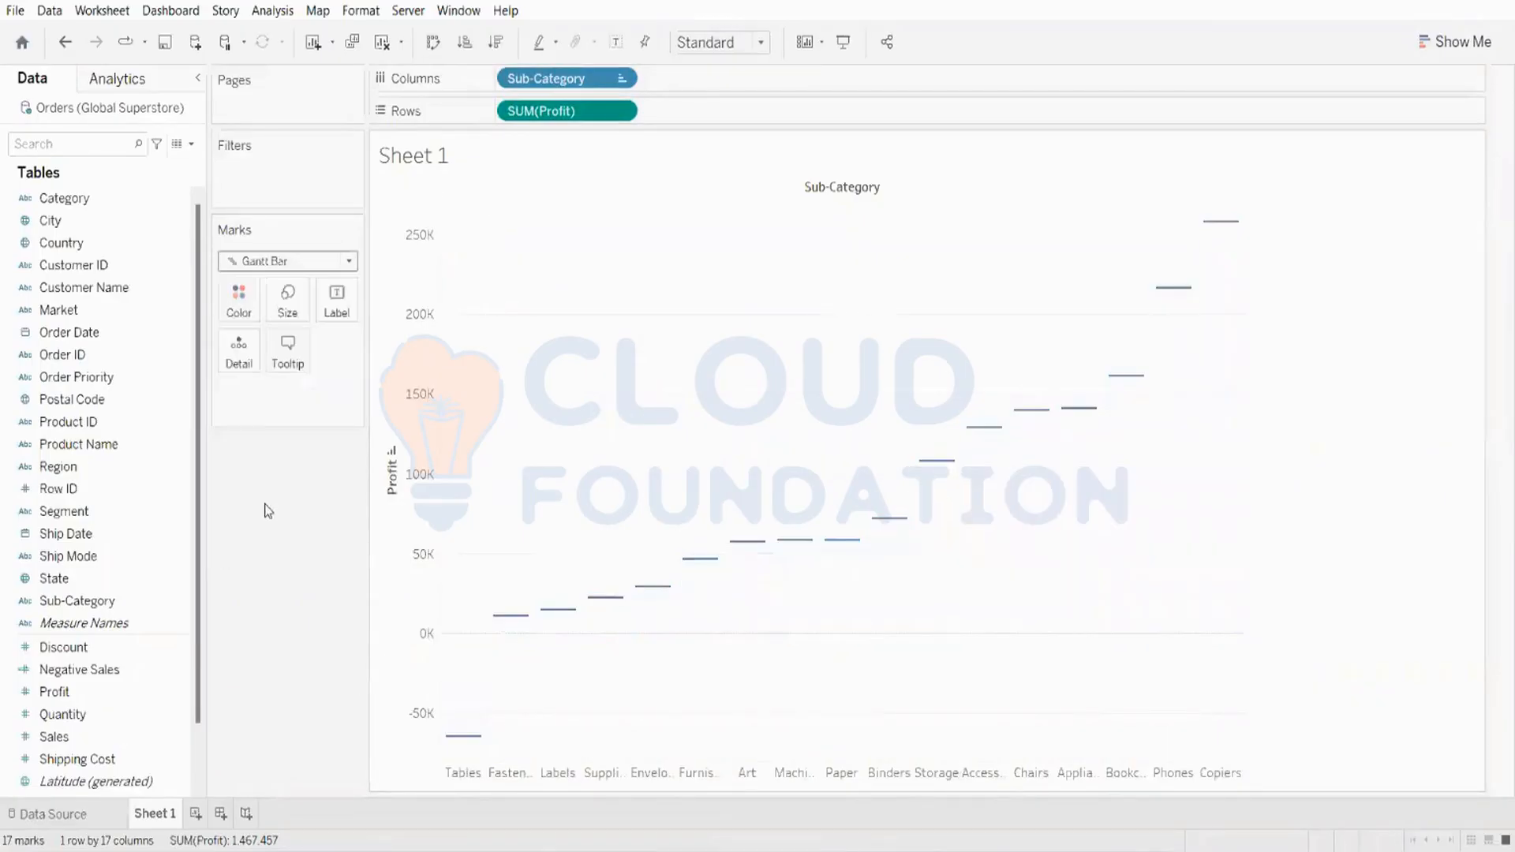
click(718, 43)
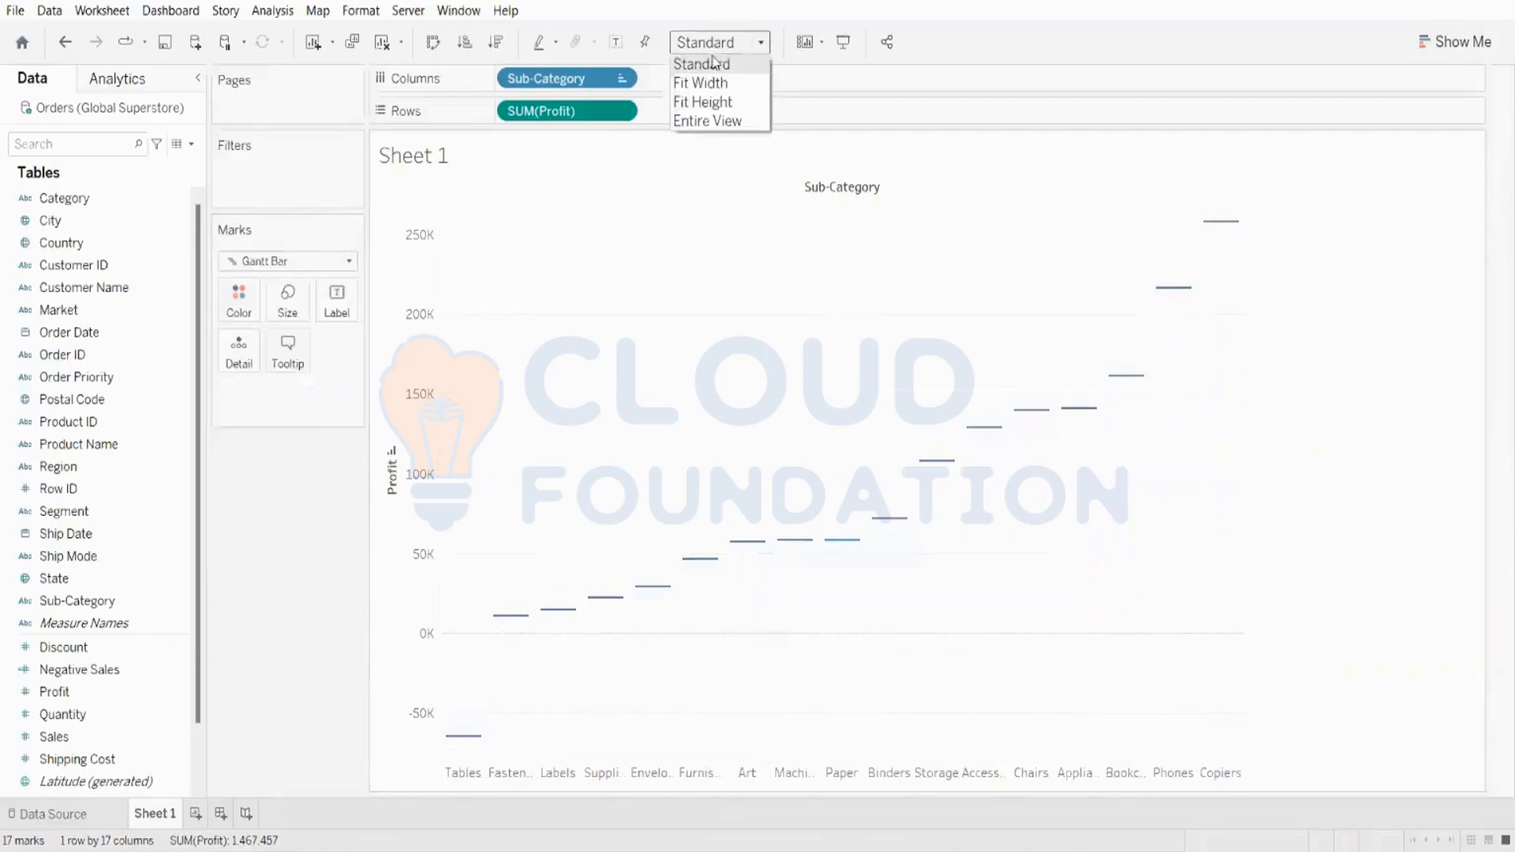
click(715, 121)
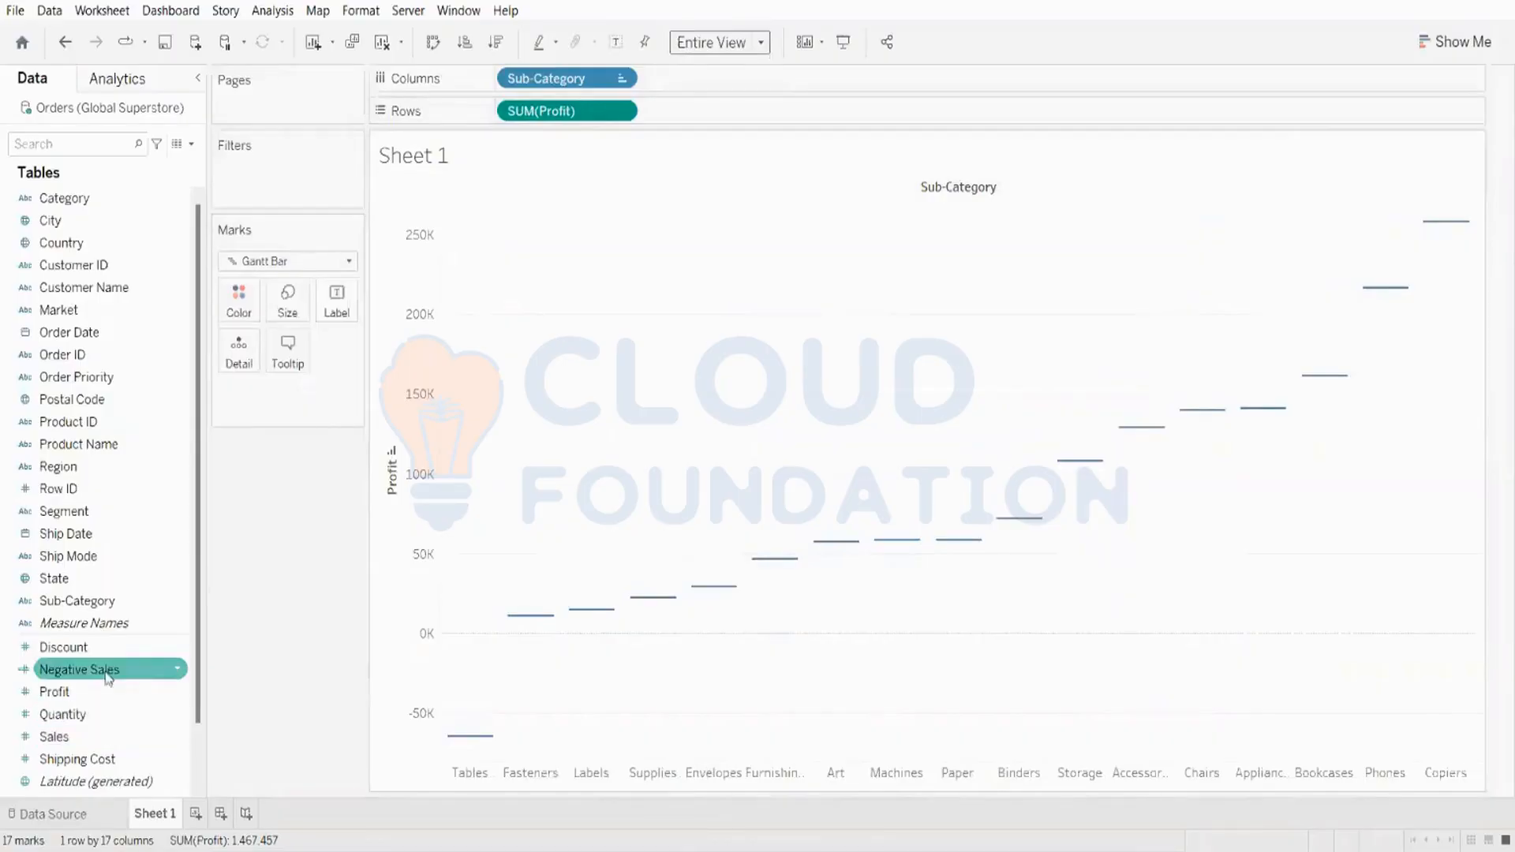
Step: Add Profit to the Size and Color of the Gantt marks and show mark labels
drag(55, 691, 278, 302)
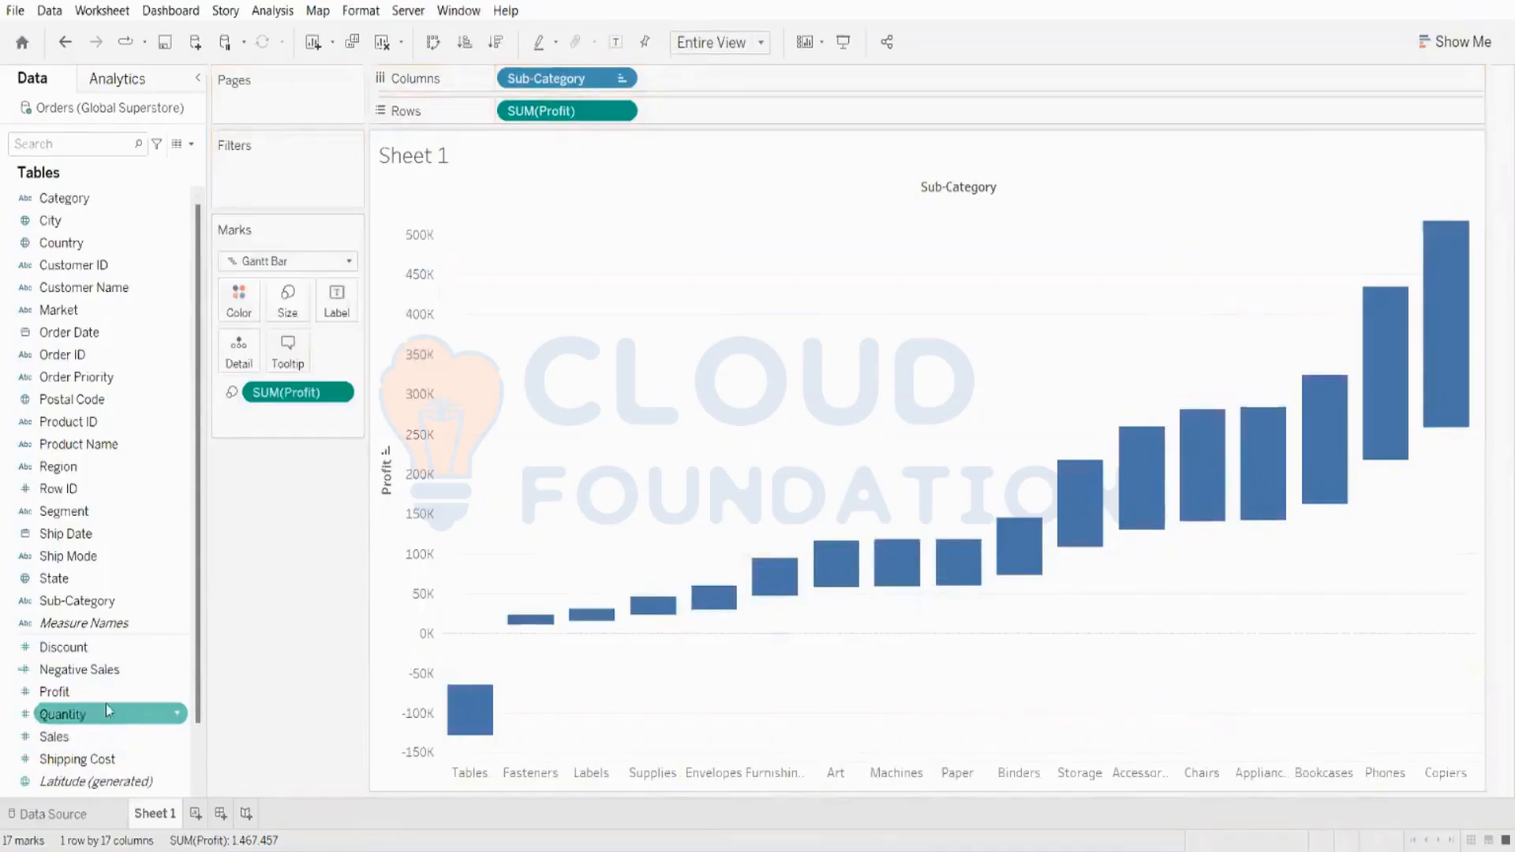
drag(106, 694, 245, 313)
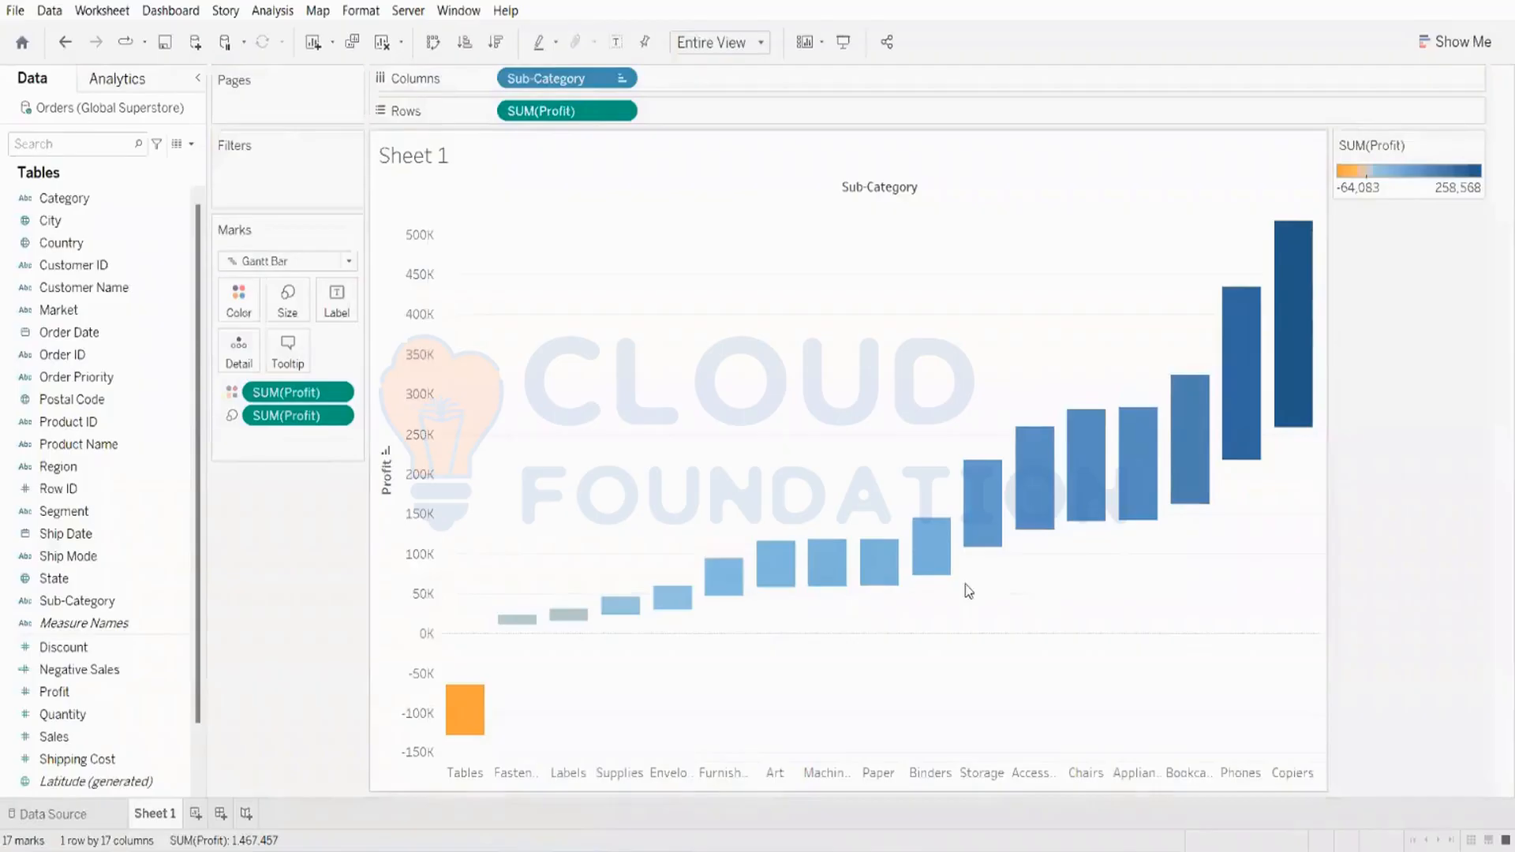
click(616, 42)
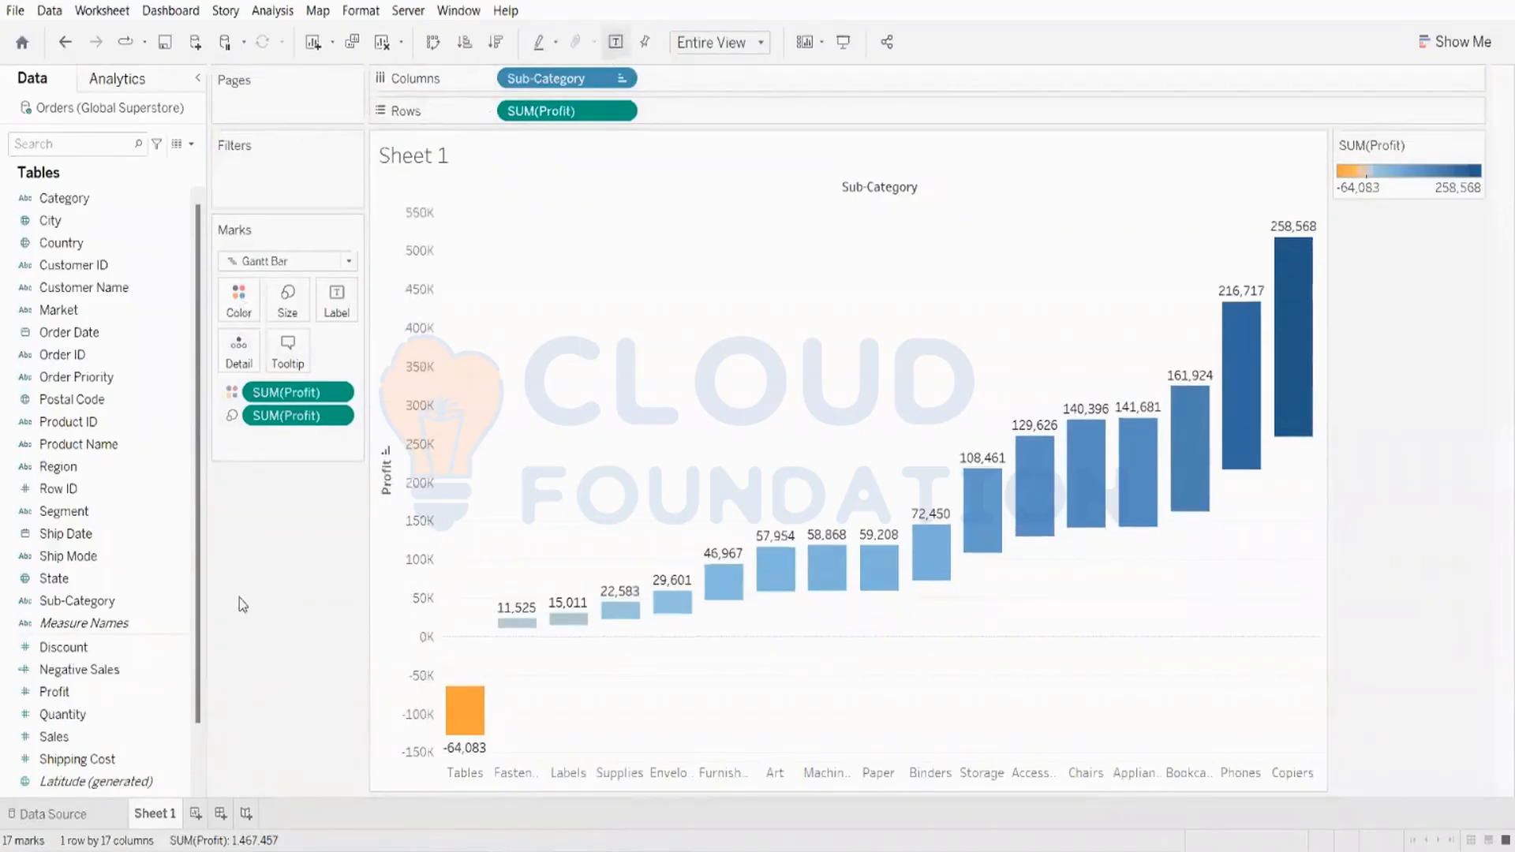
Step: Clear the whole sheet
mouse_move(463, 706)
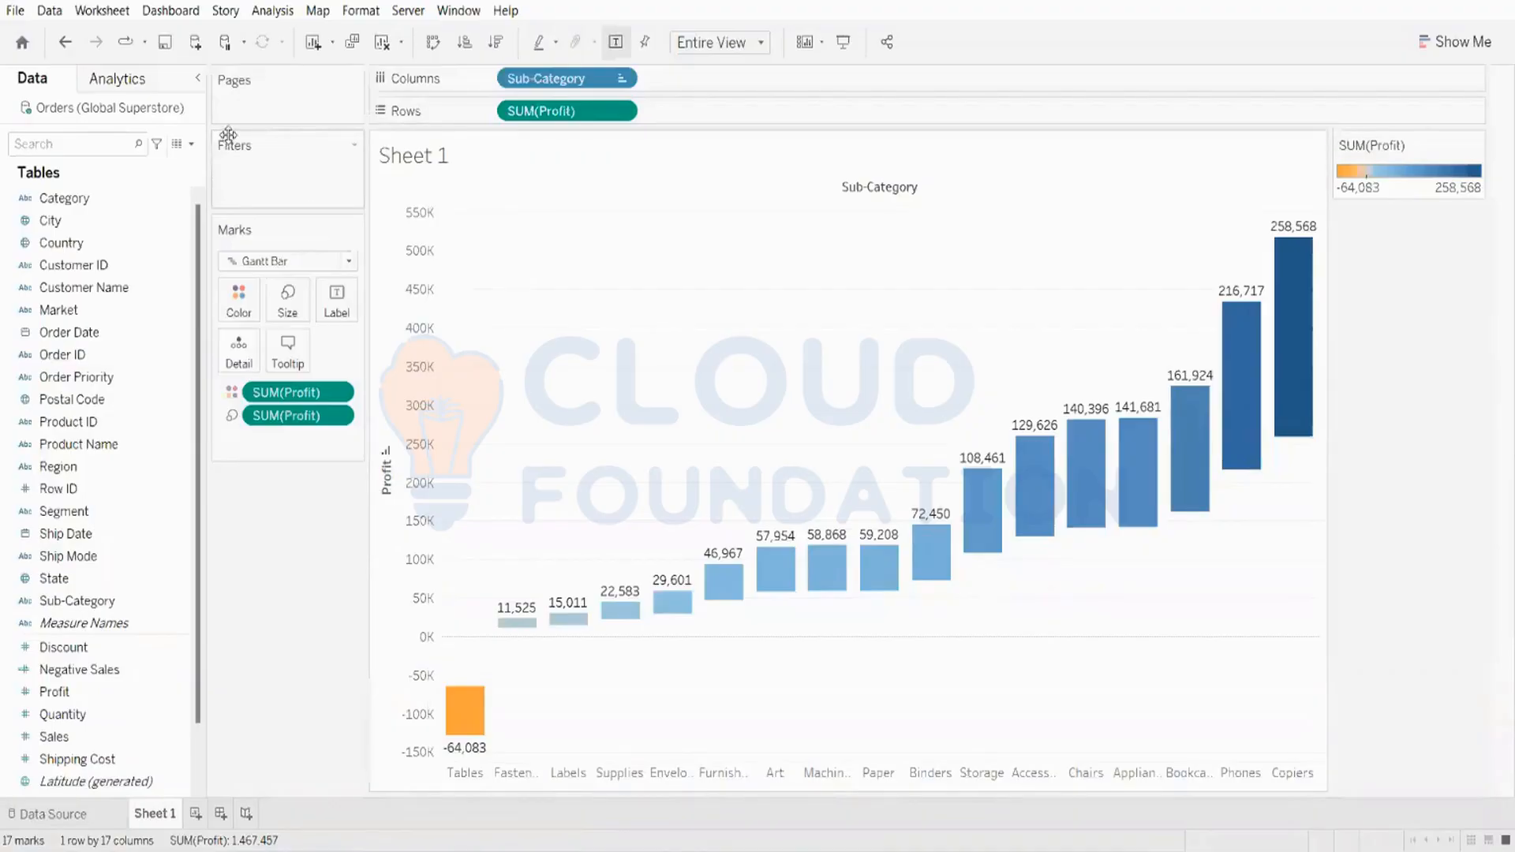
click(380, 41)
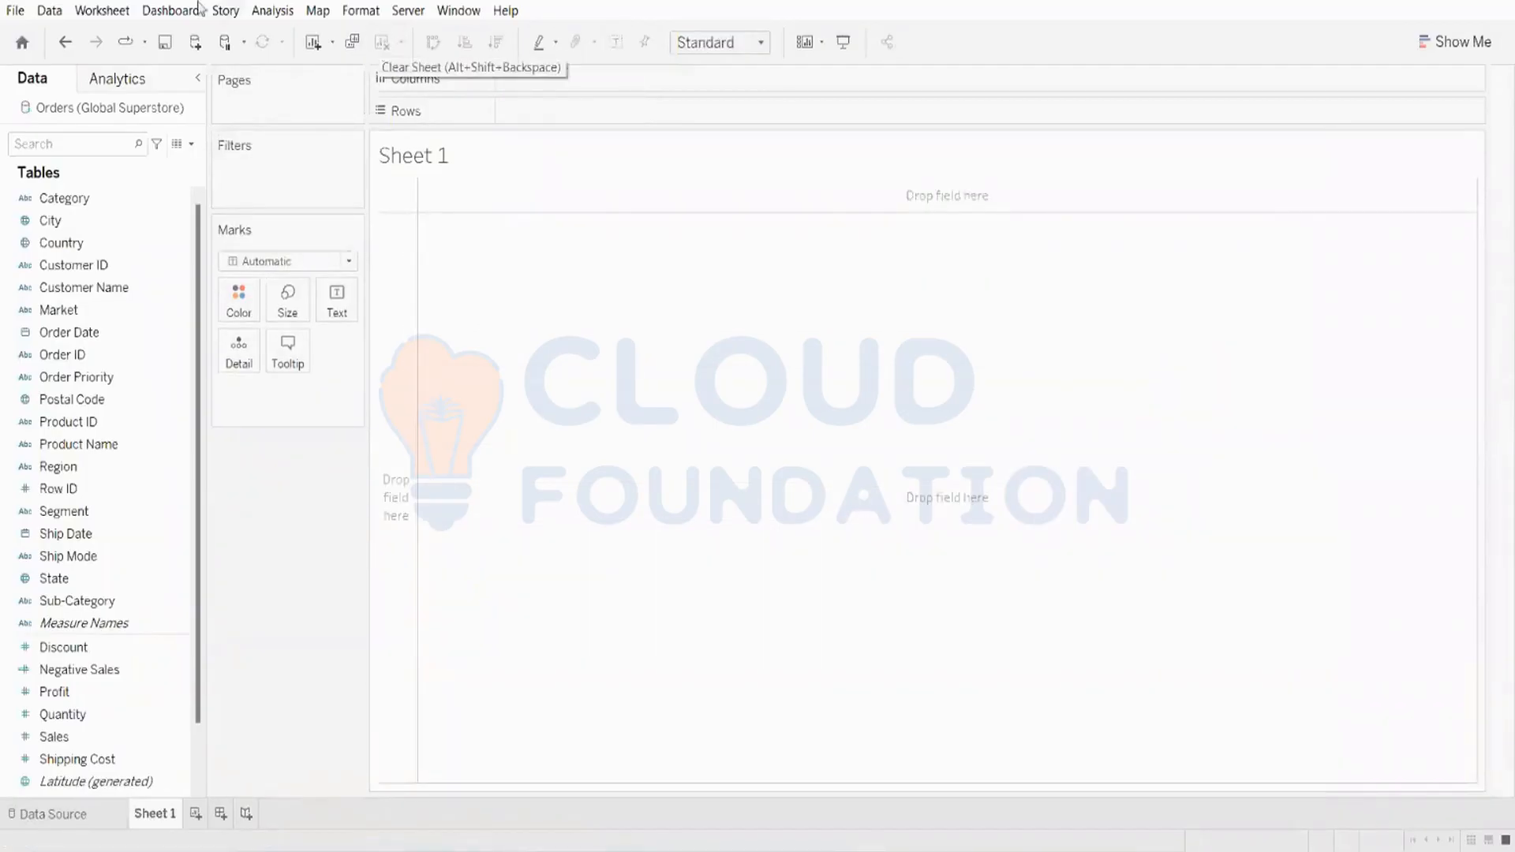
click(123, 249)
click(118, 266)
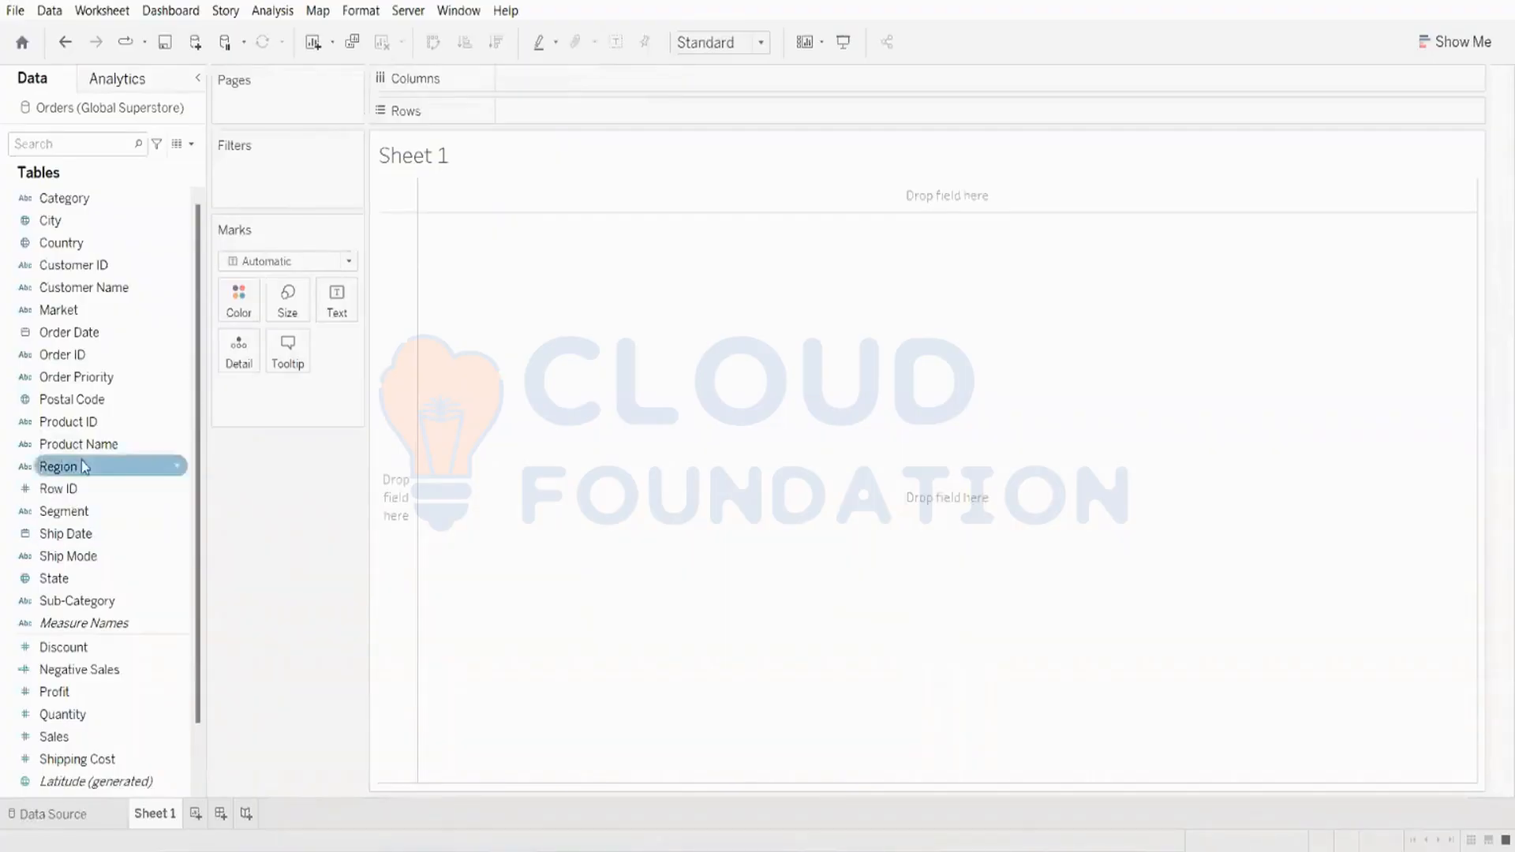
Step: Select Market and Sales and build a pie chart with Show Me
click(85, 311)
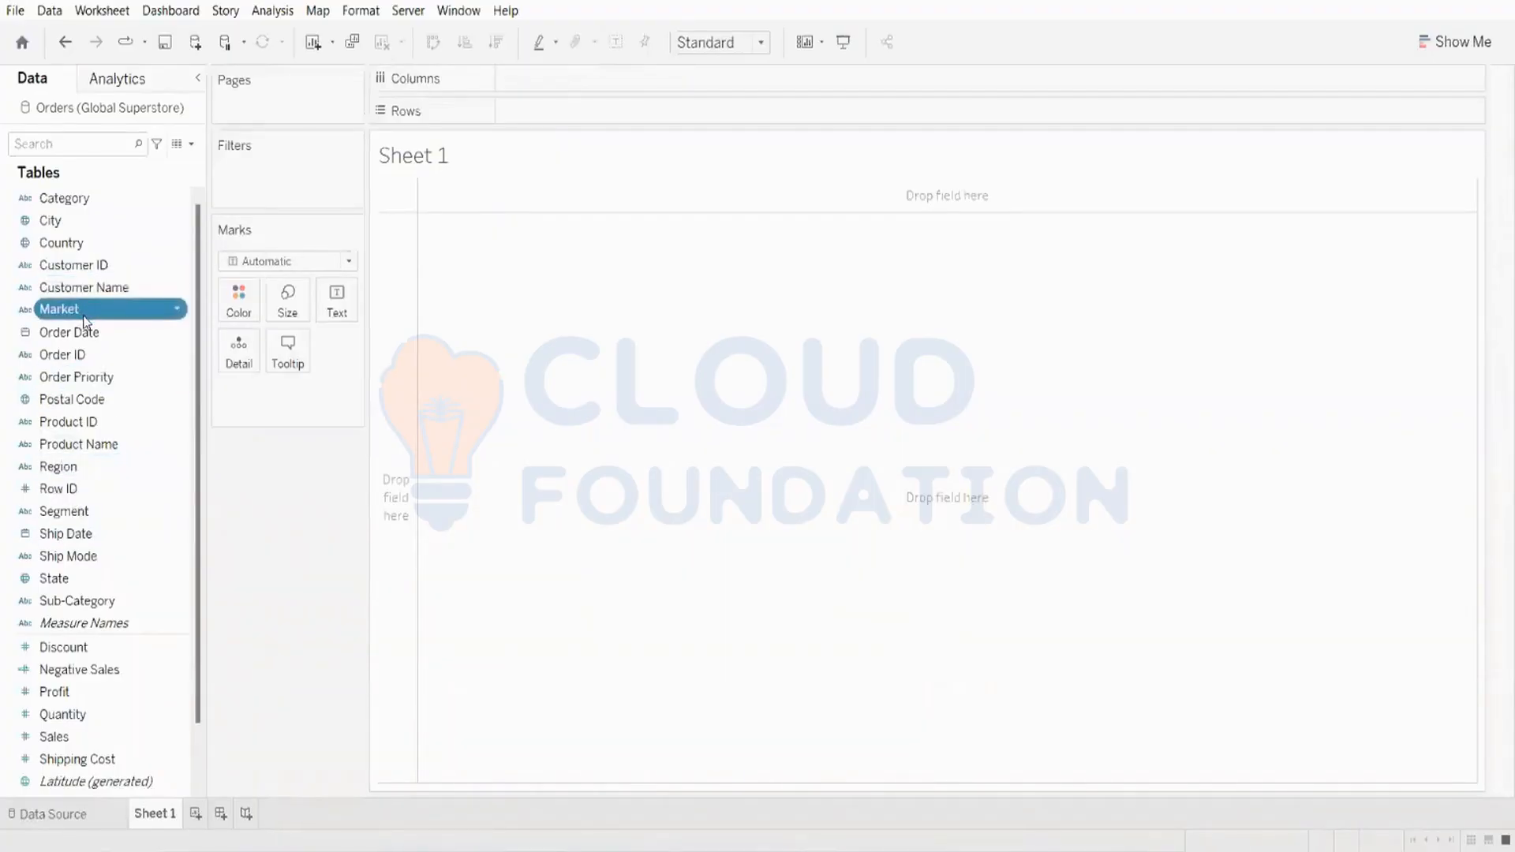
ctrl+click(69, 742)
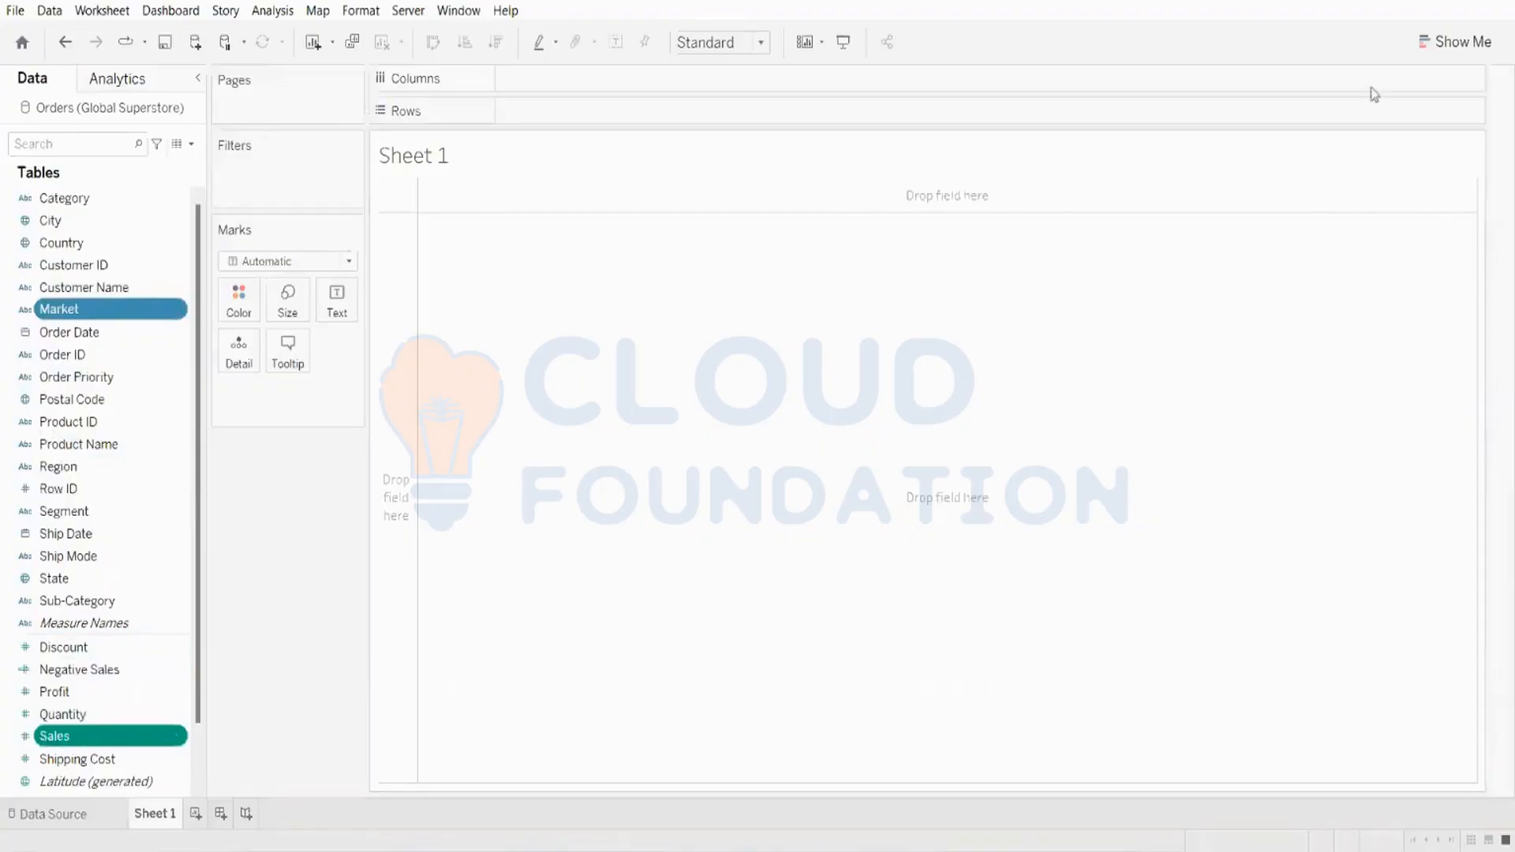
click(1438, 49)
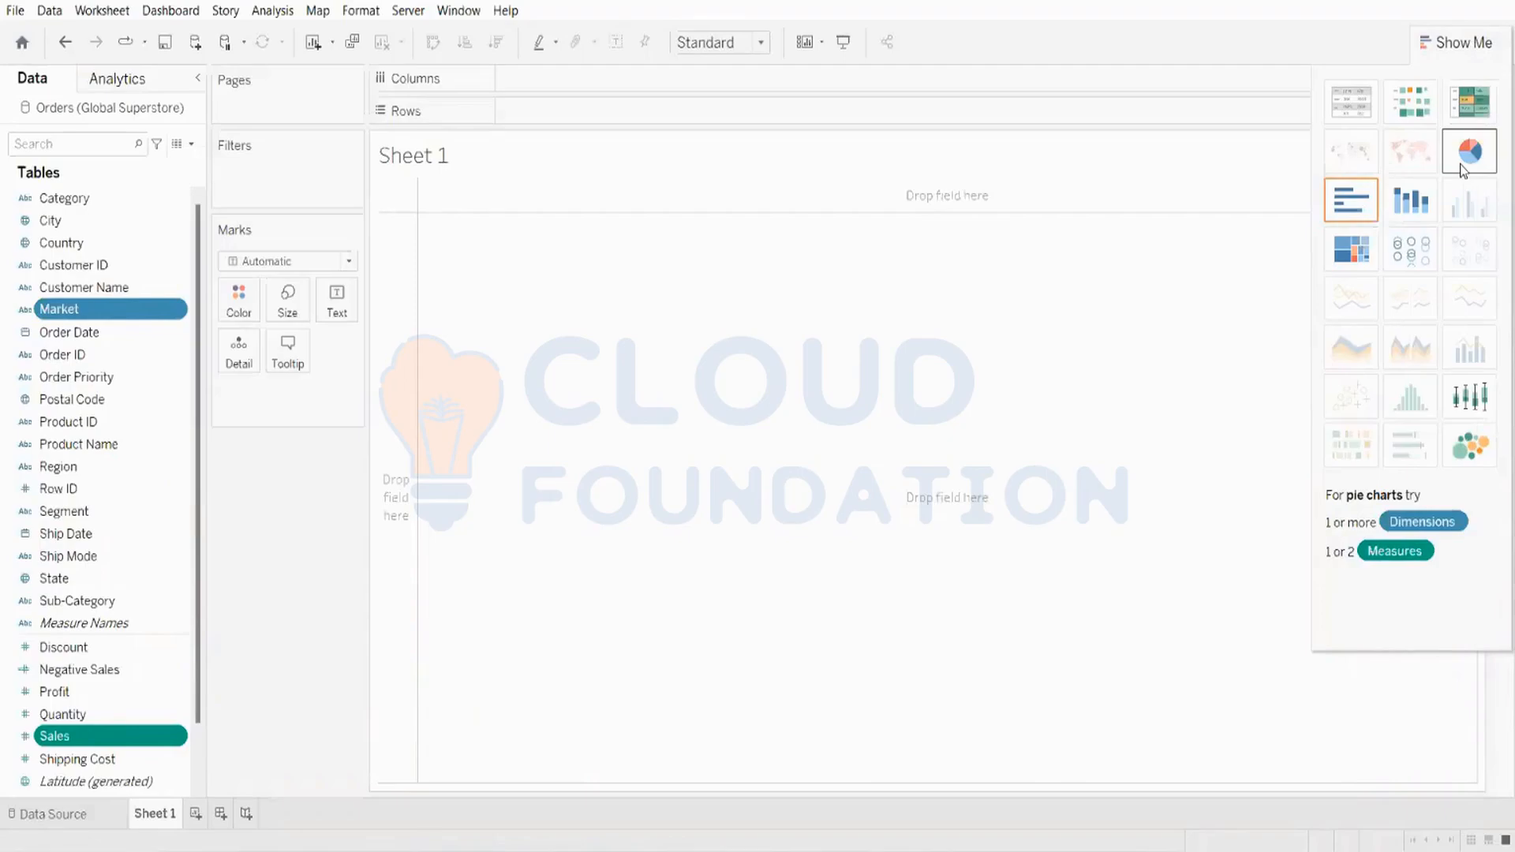
click(1460, 166)
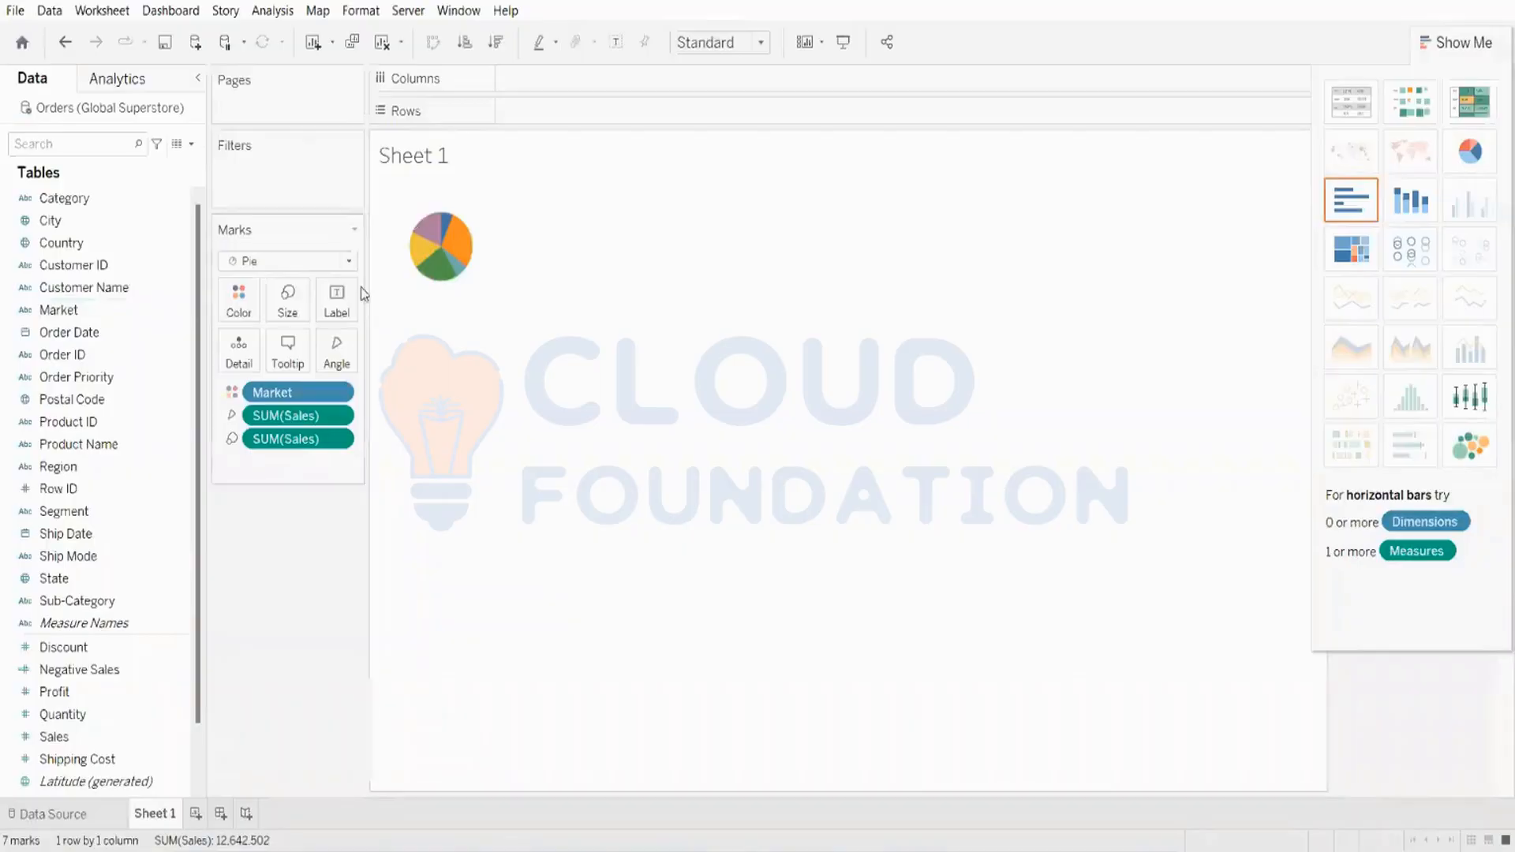
click(1474, 46)
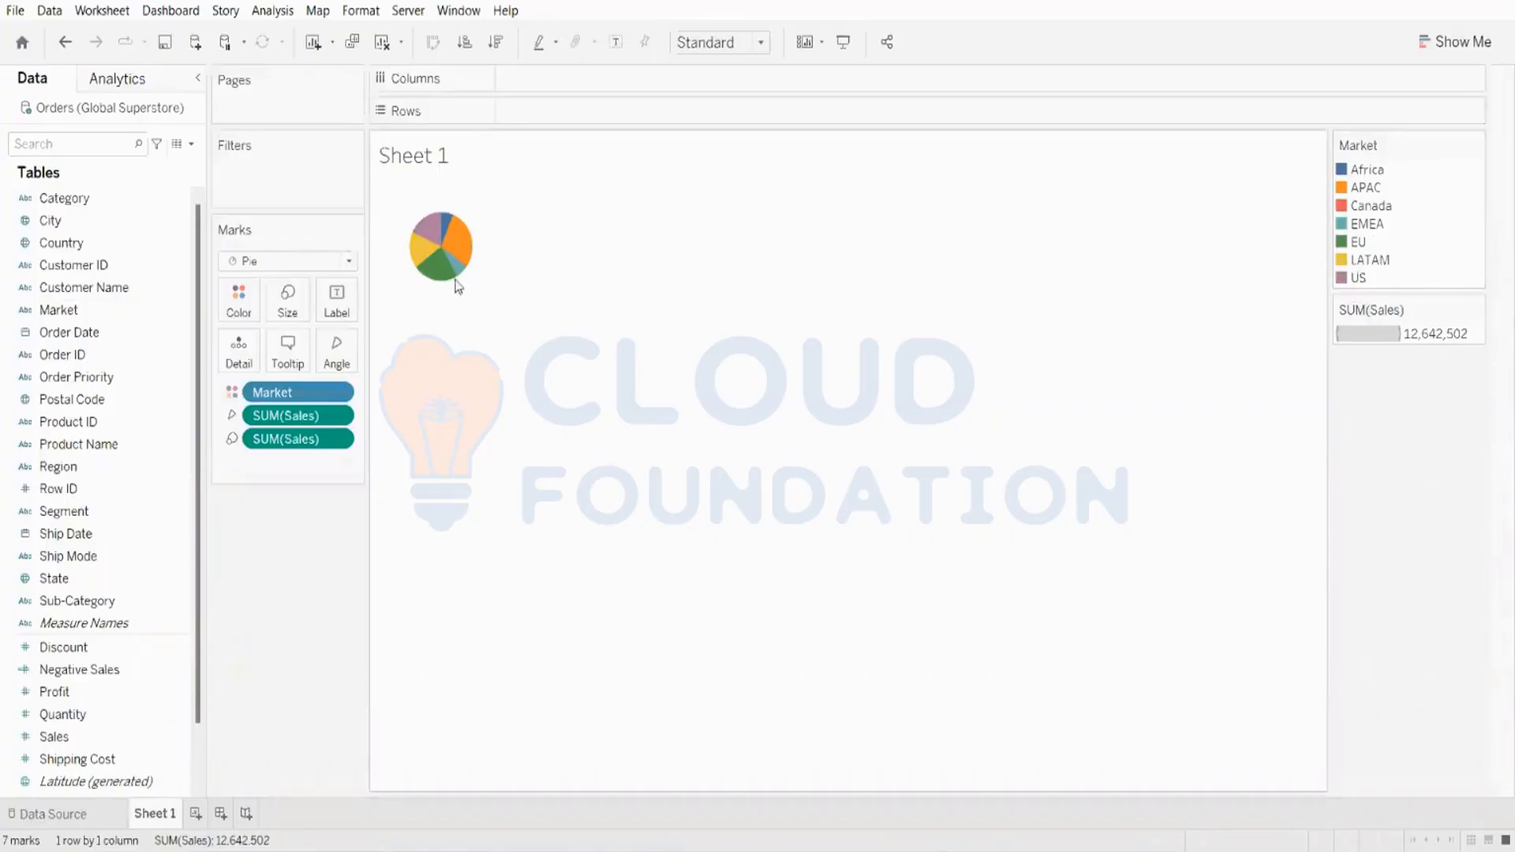
mouse_move(461, 238)
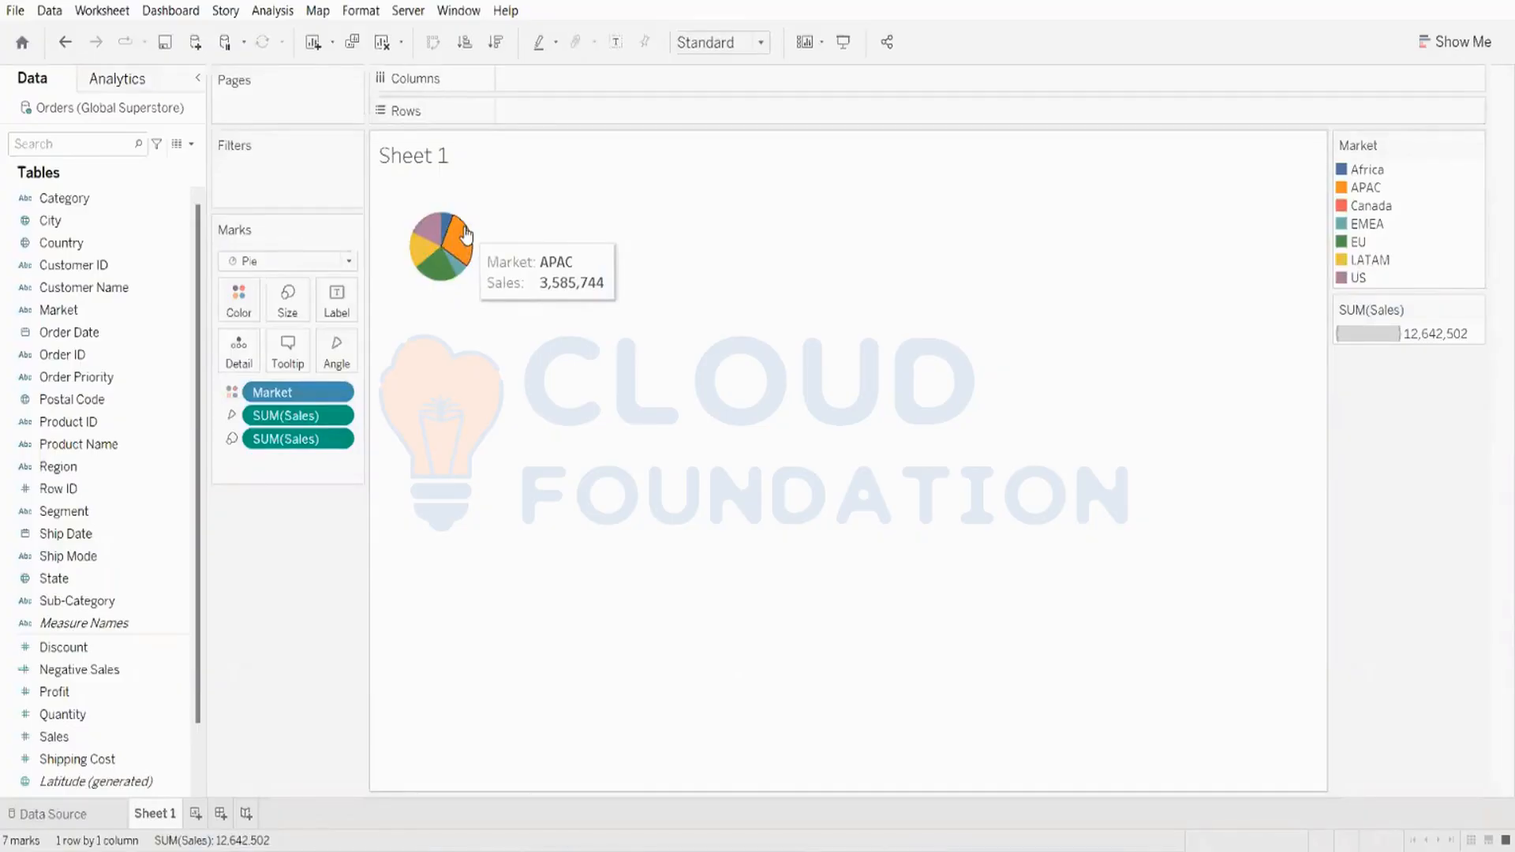
Step: Fit the pie to Entire View and add Market and Sales as labels
click(734, 45)
click(710, 122)
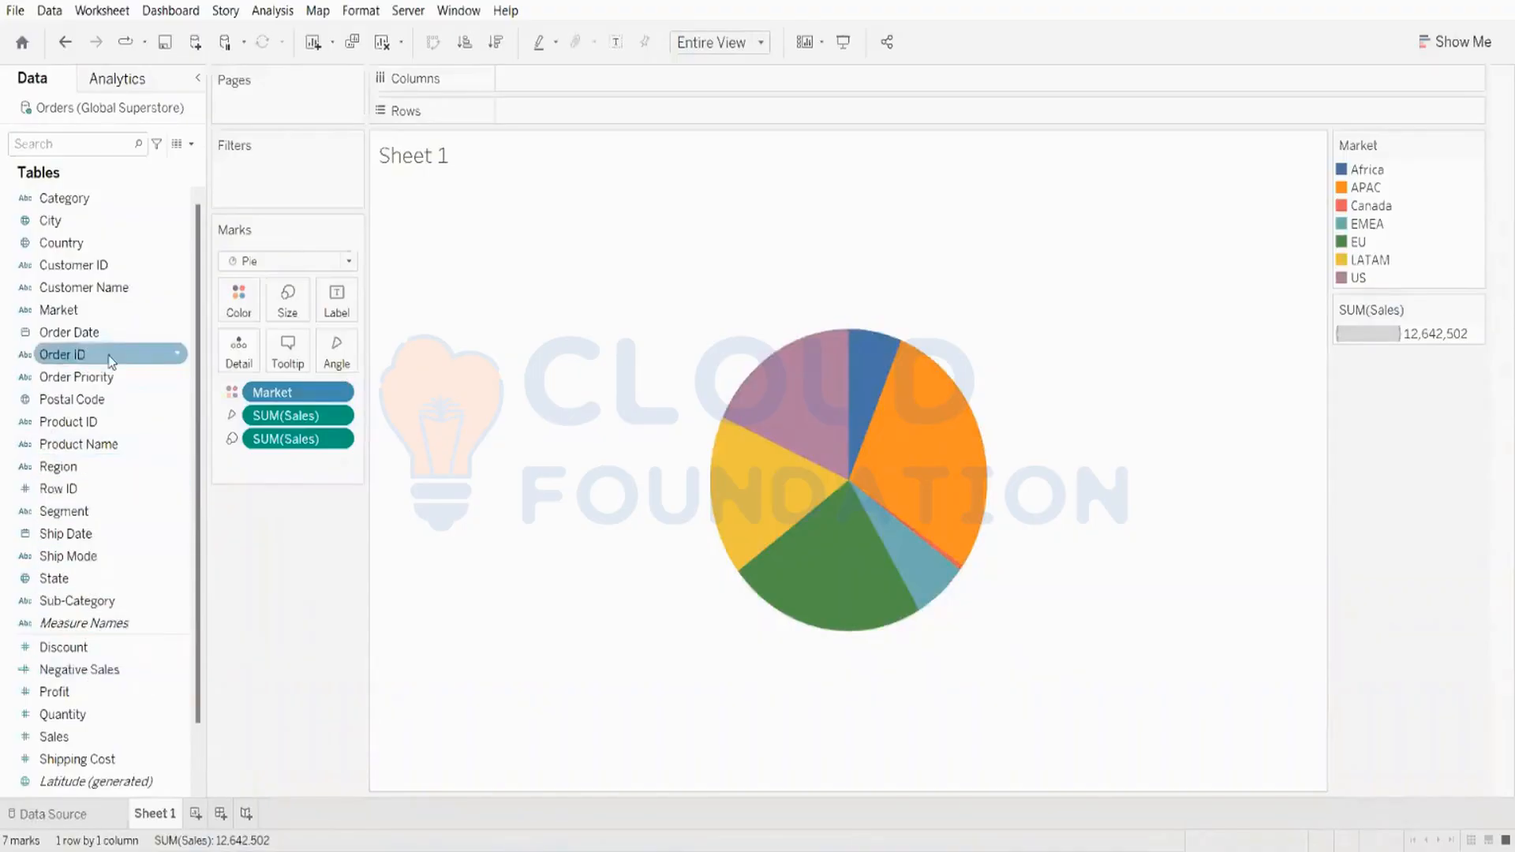
drag(114, 316, 336, 304)
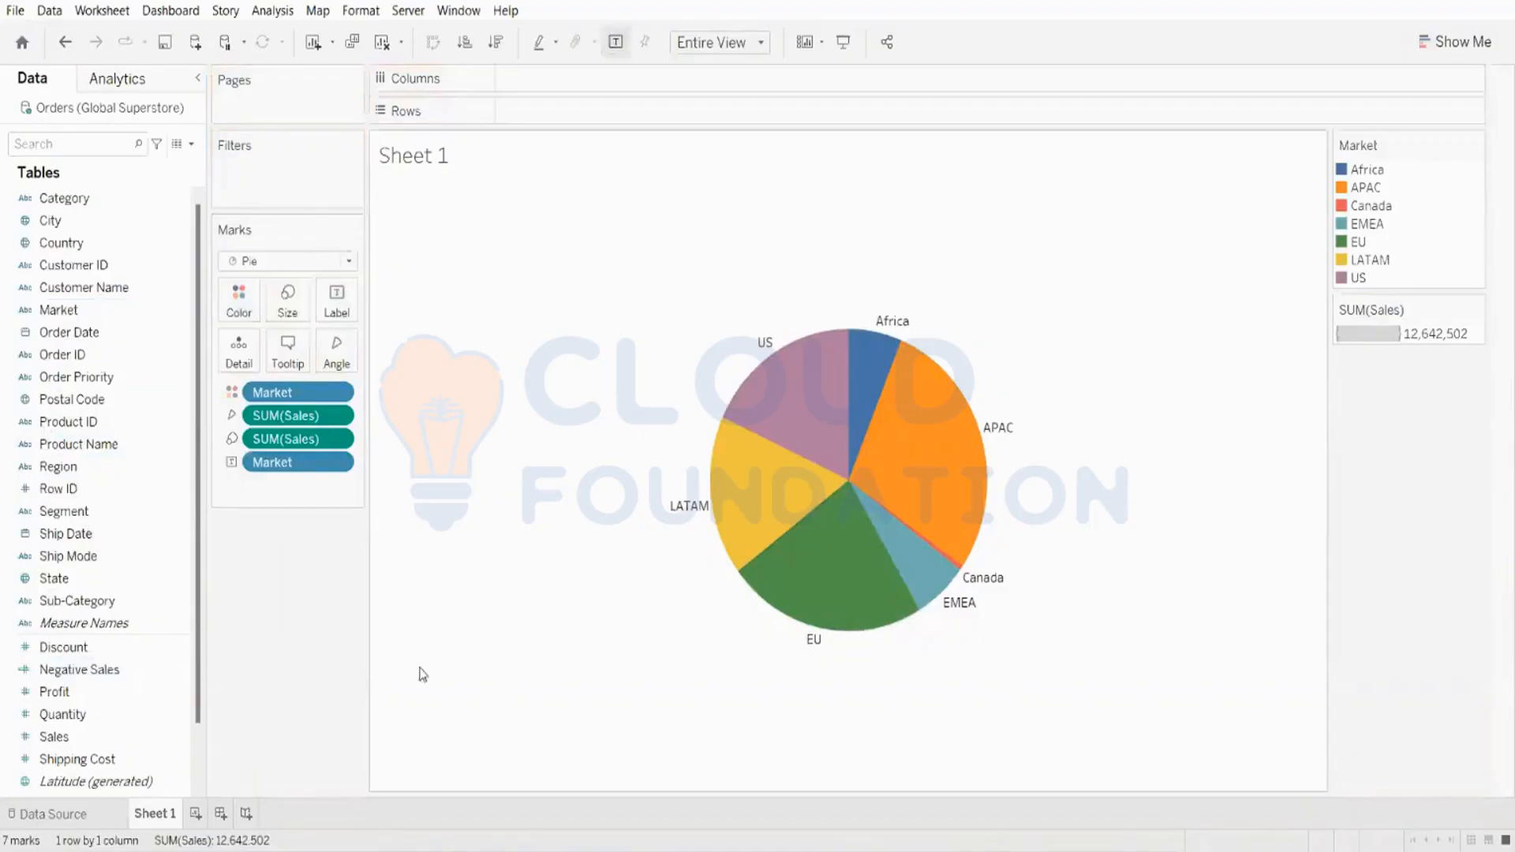
drag(111, 746, 349, 328)
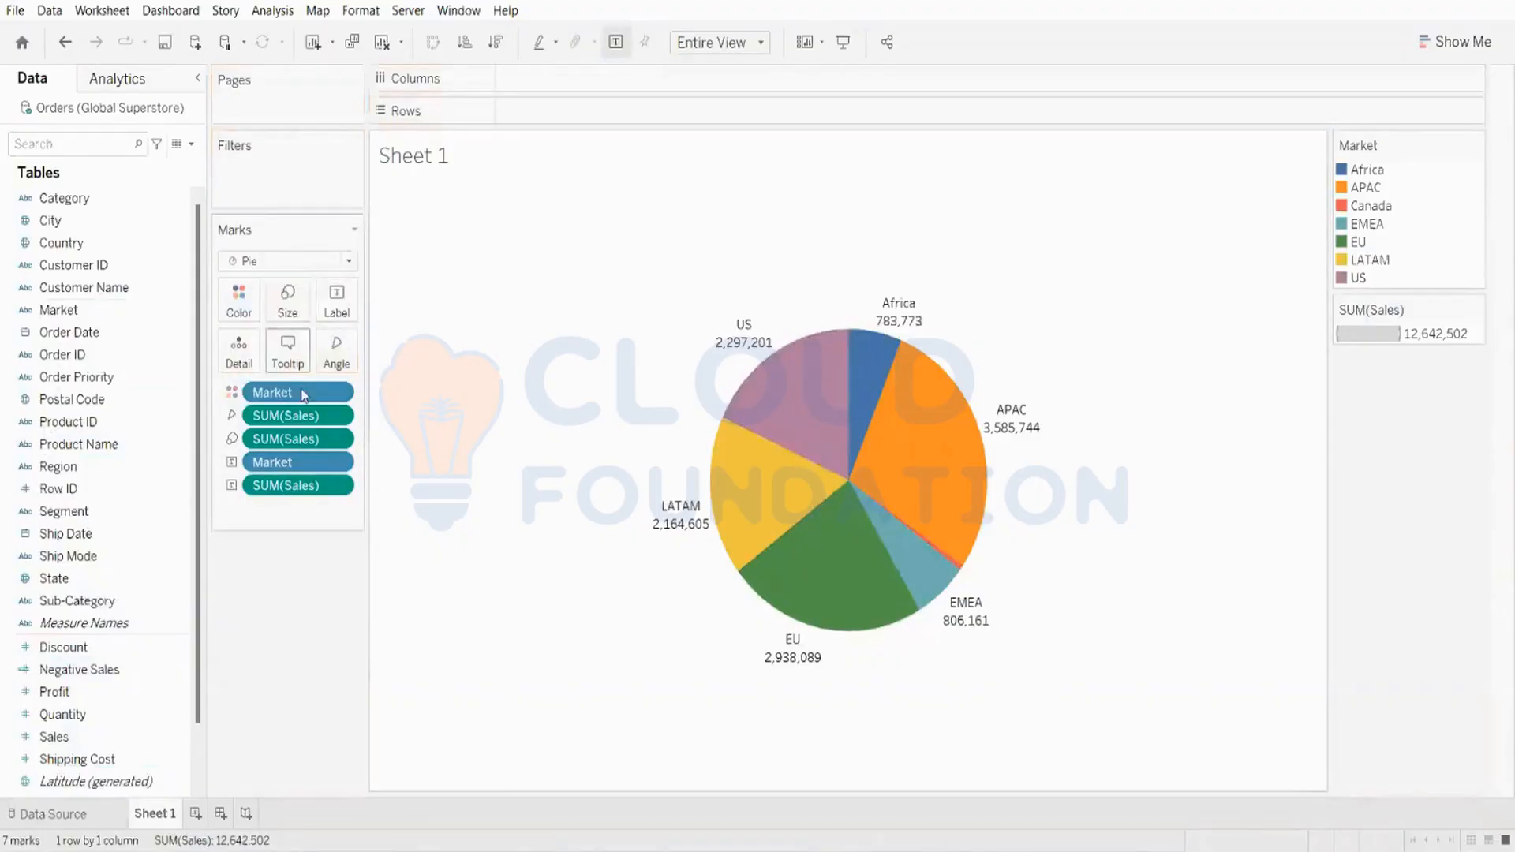
Step: Turn the Sales label into a Percent of Total quick table calculation
right_click(291, 492)
mouse_move(426, 779)
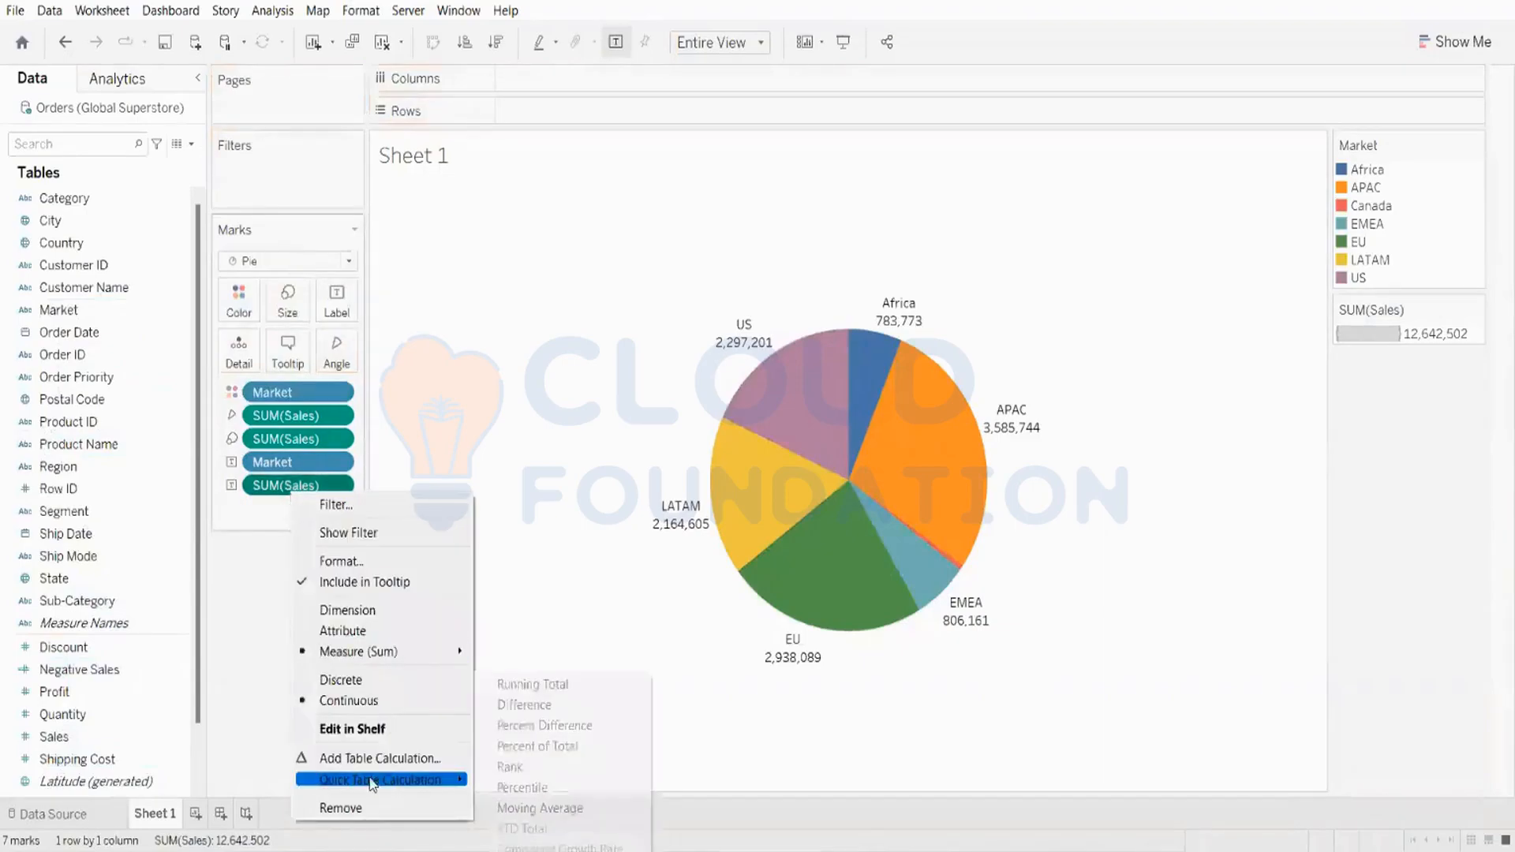
click(551, 746)
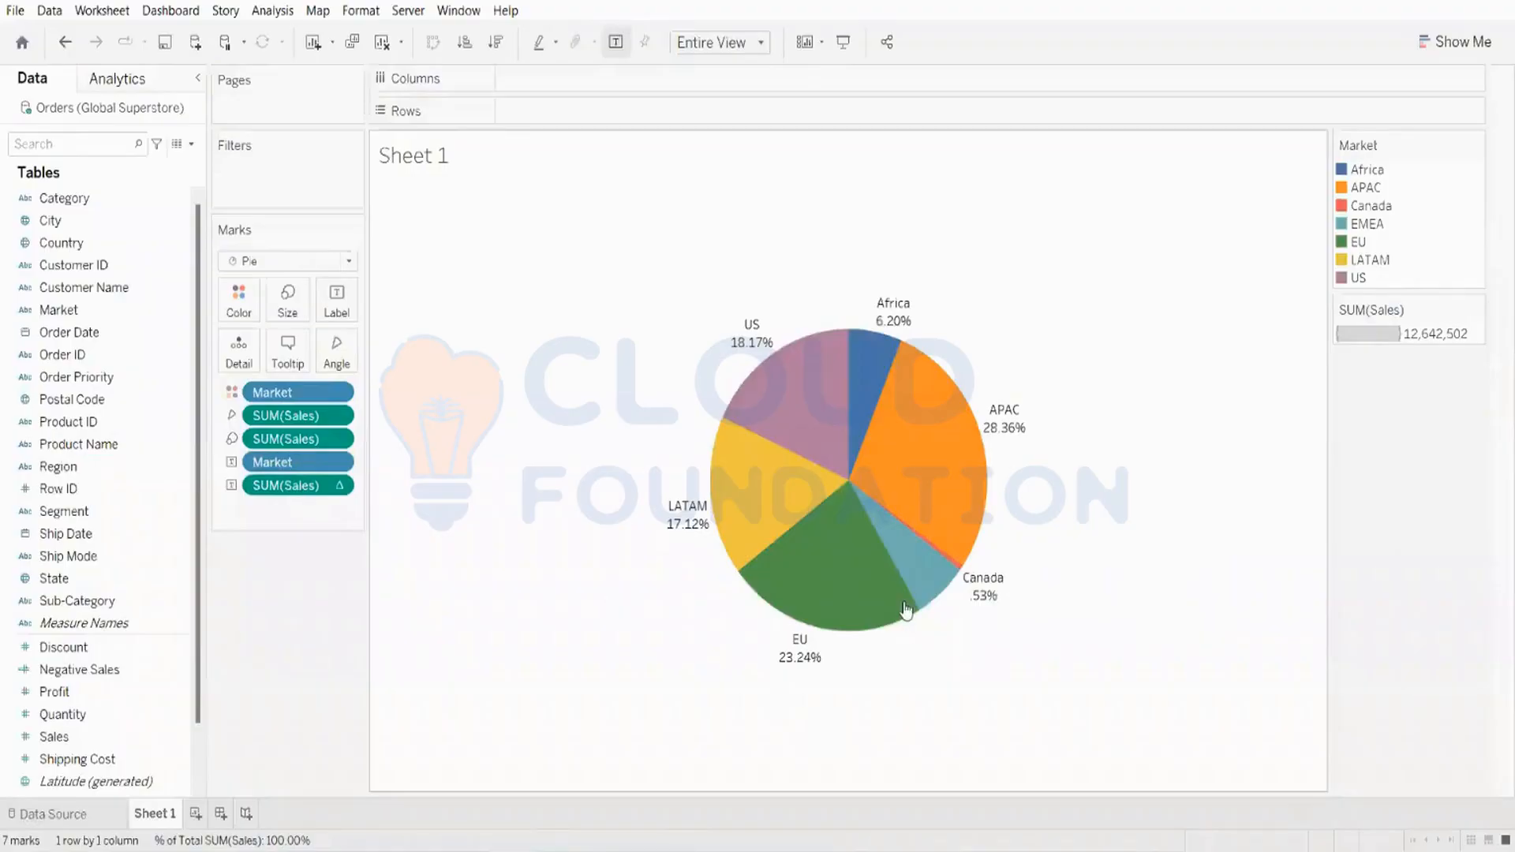
mouse_move(899, 556)
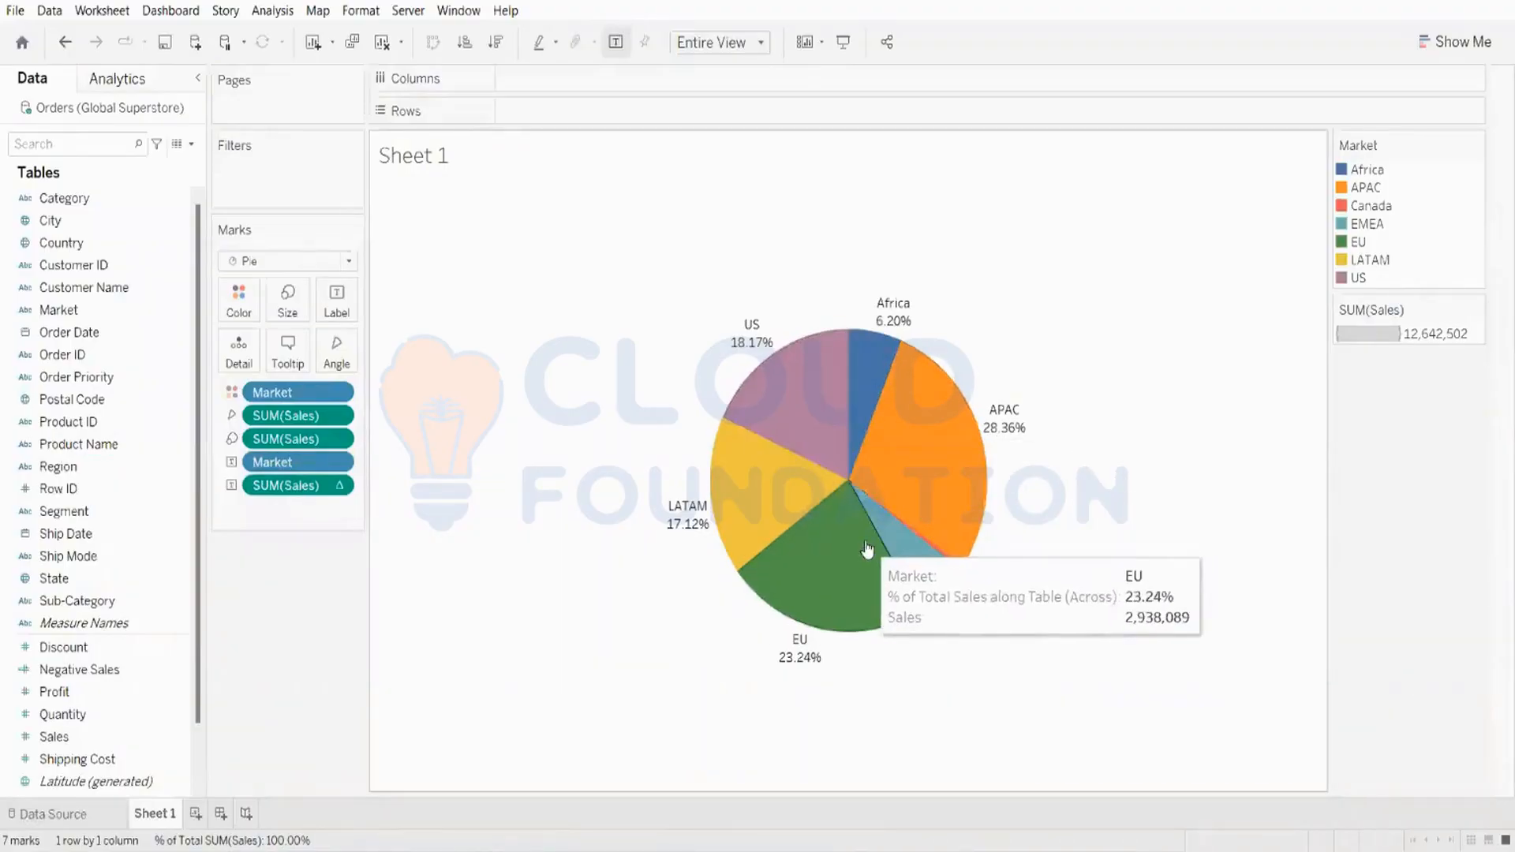
mouse_move(750, 335)
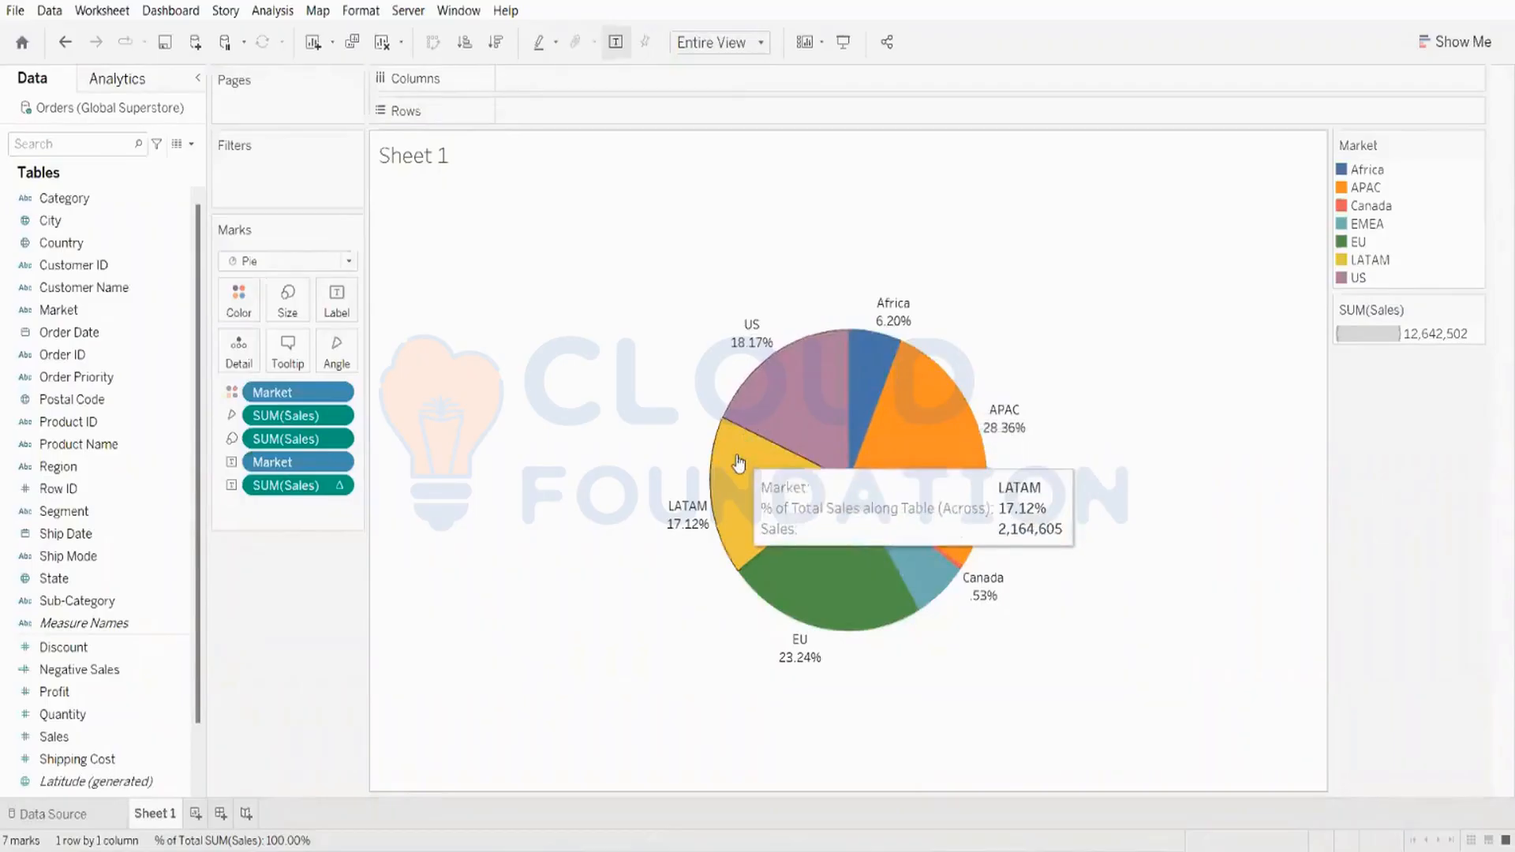
mouse_move(887, 628)
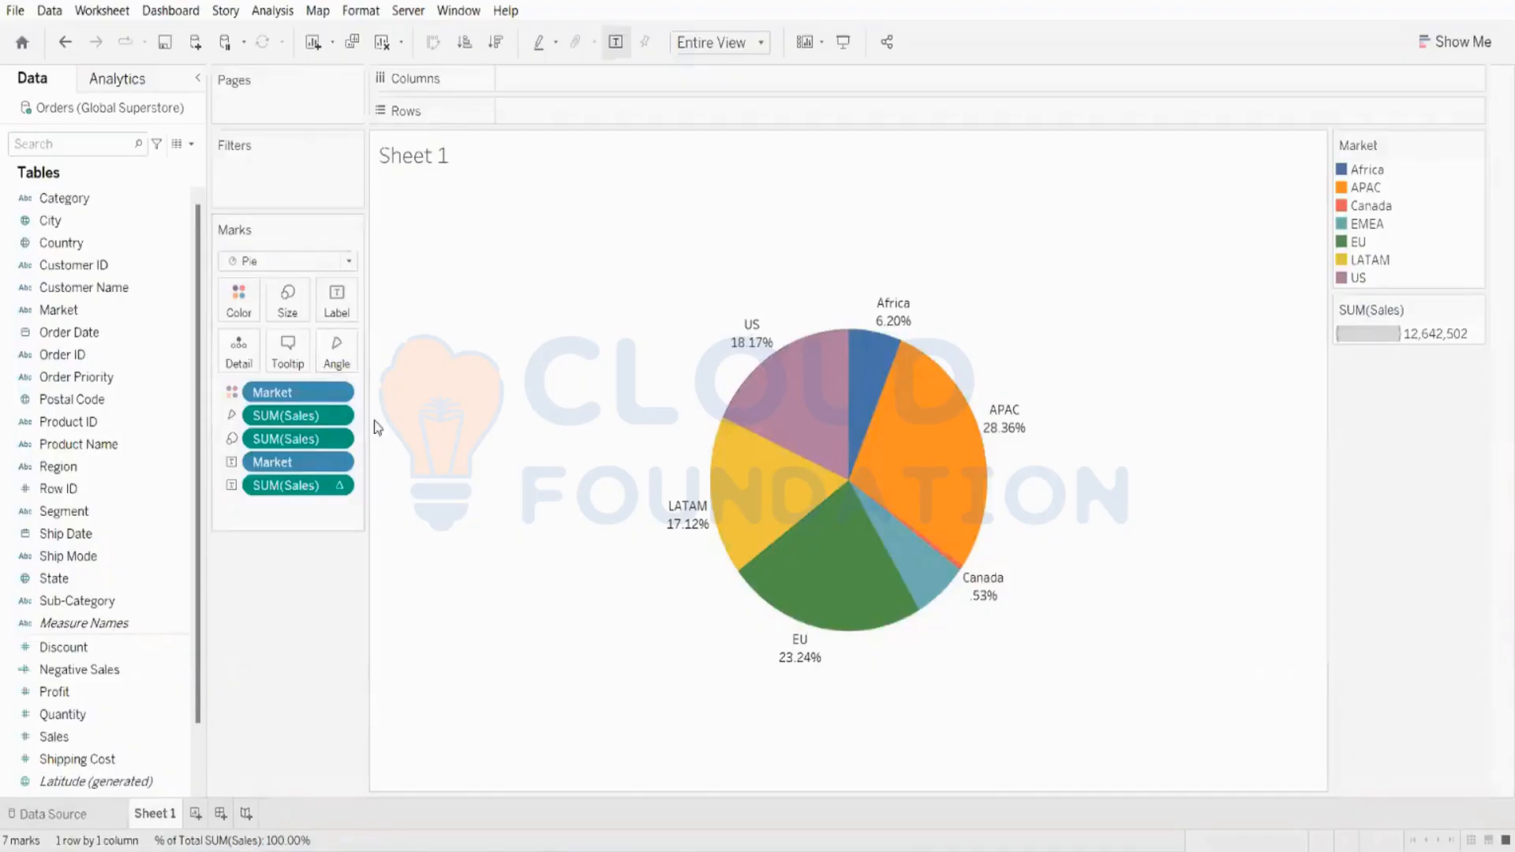
Step: Clear the whole sheet
click(289, 302)
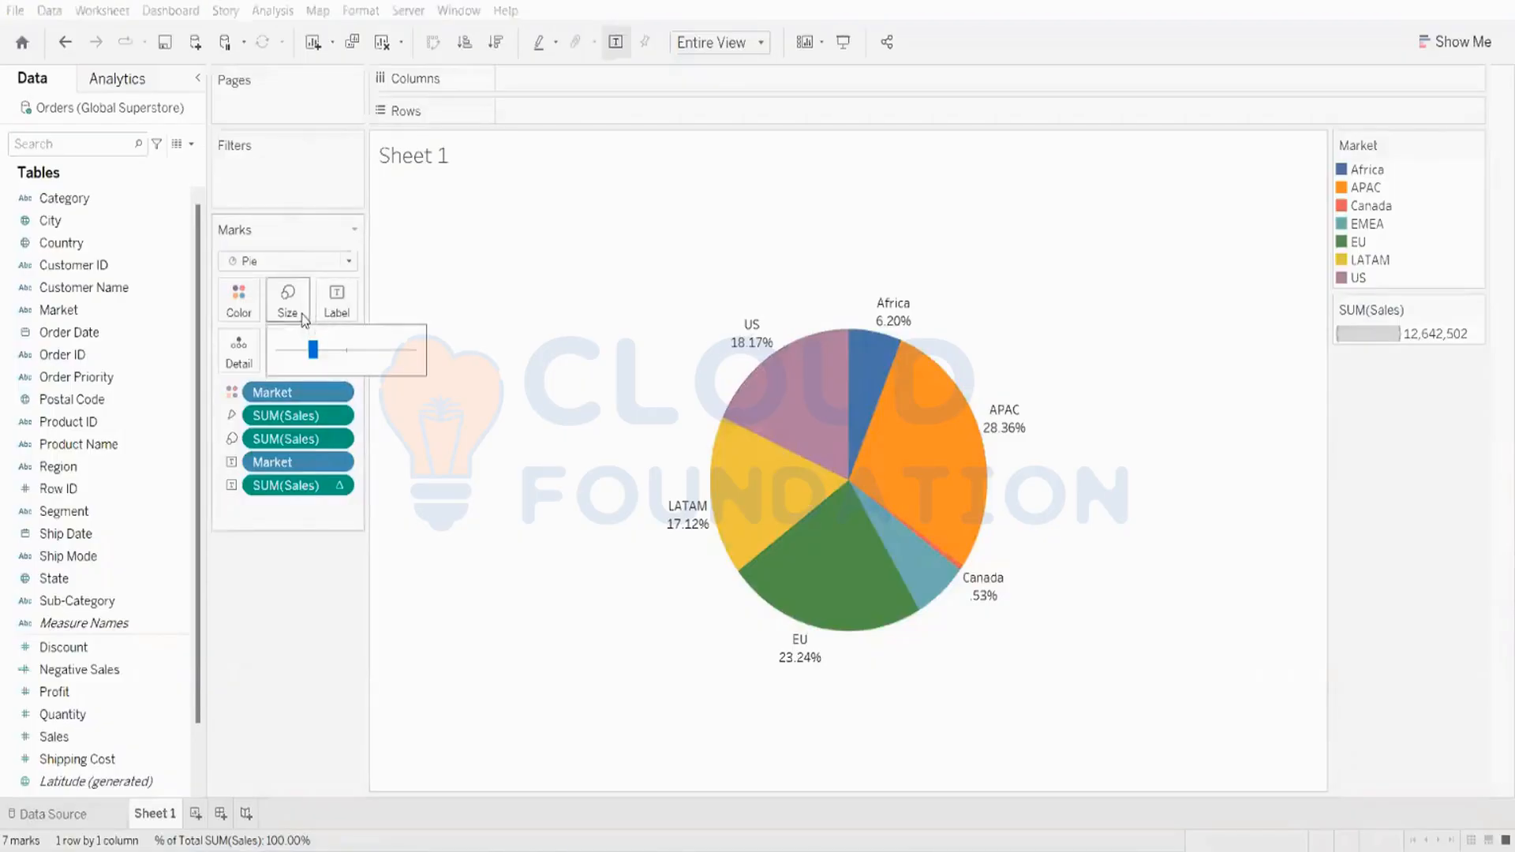
click(413, 295)
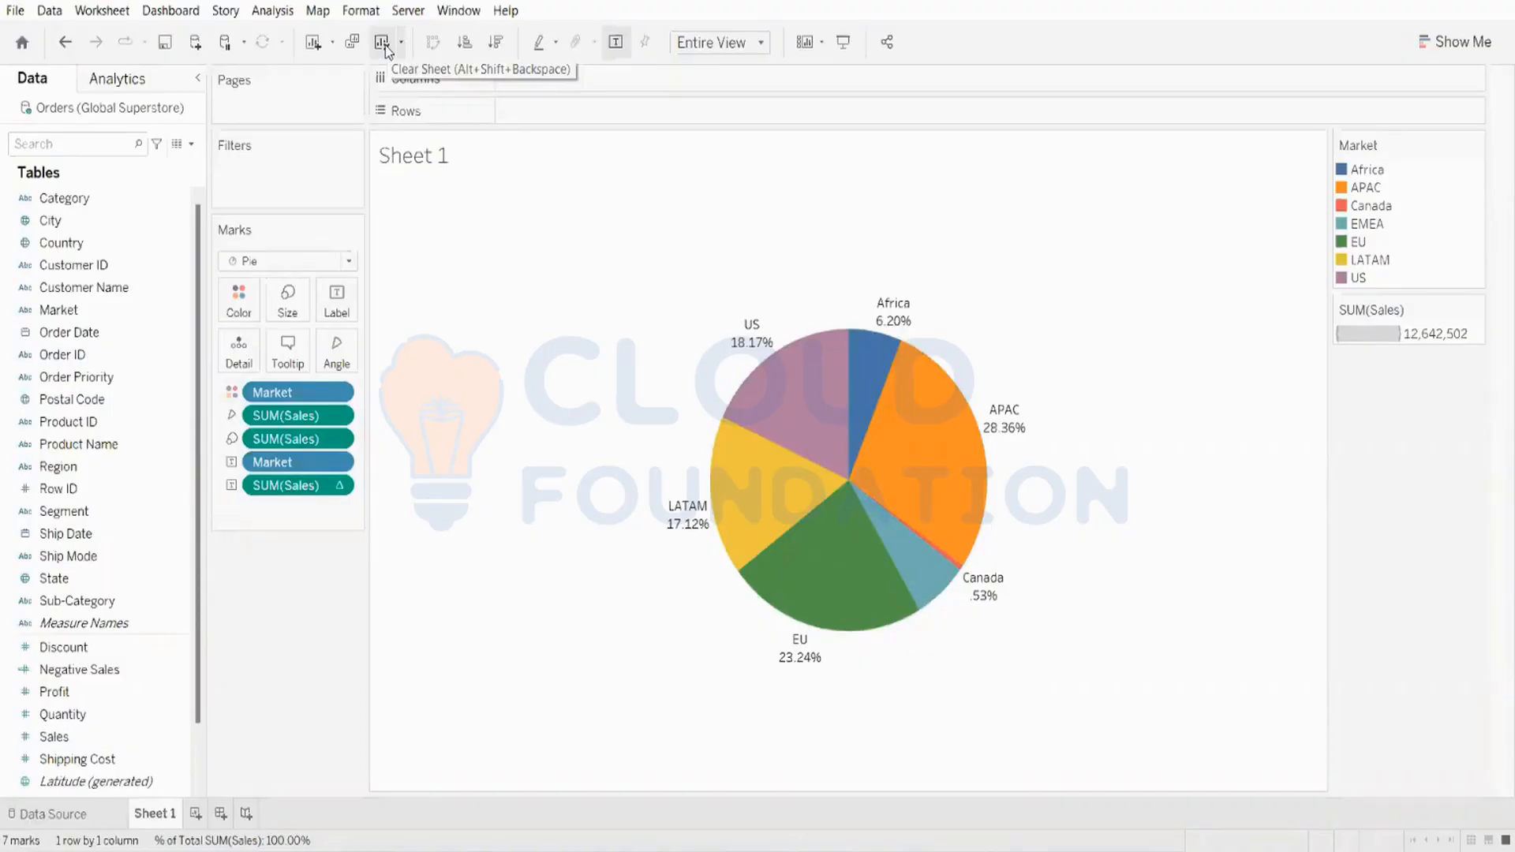
click(383, 42)
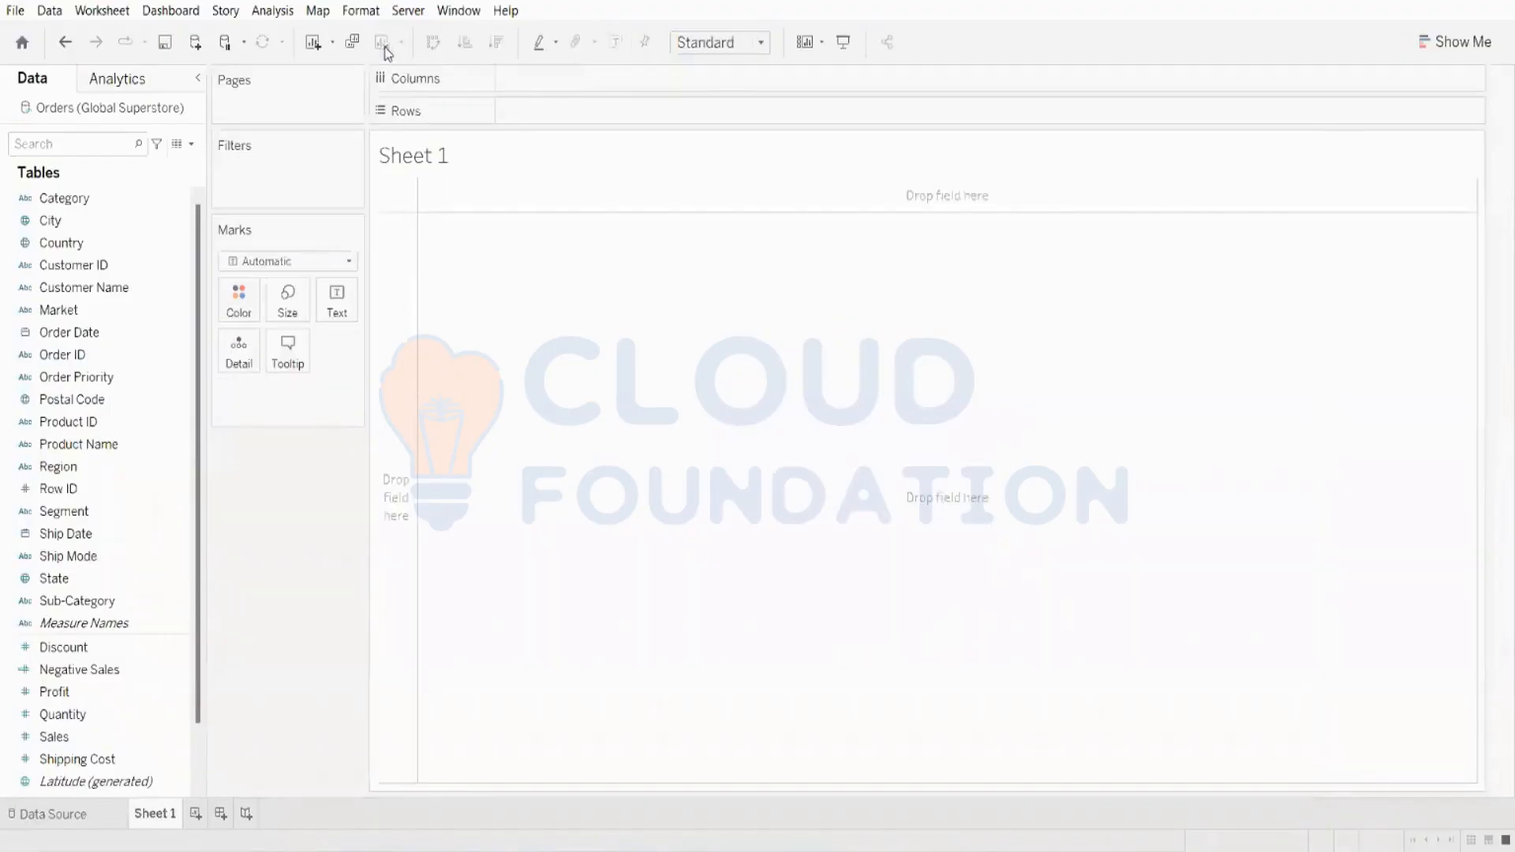
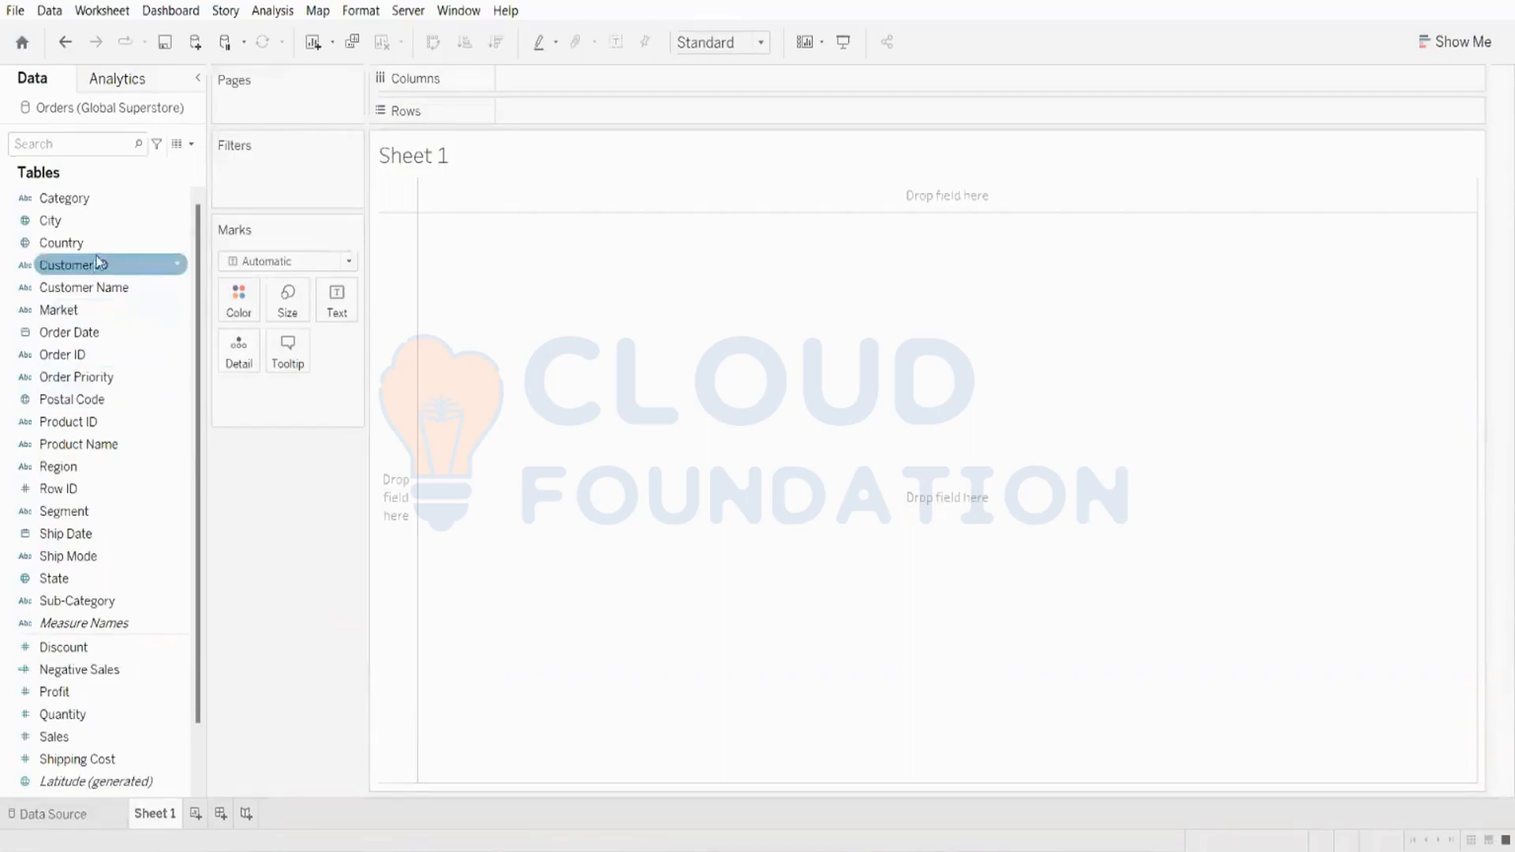
Step: Select Profit and State and build a filled map with Show Me
click(1456, 45)
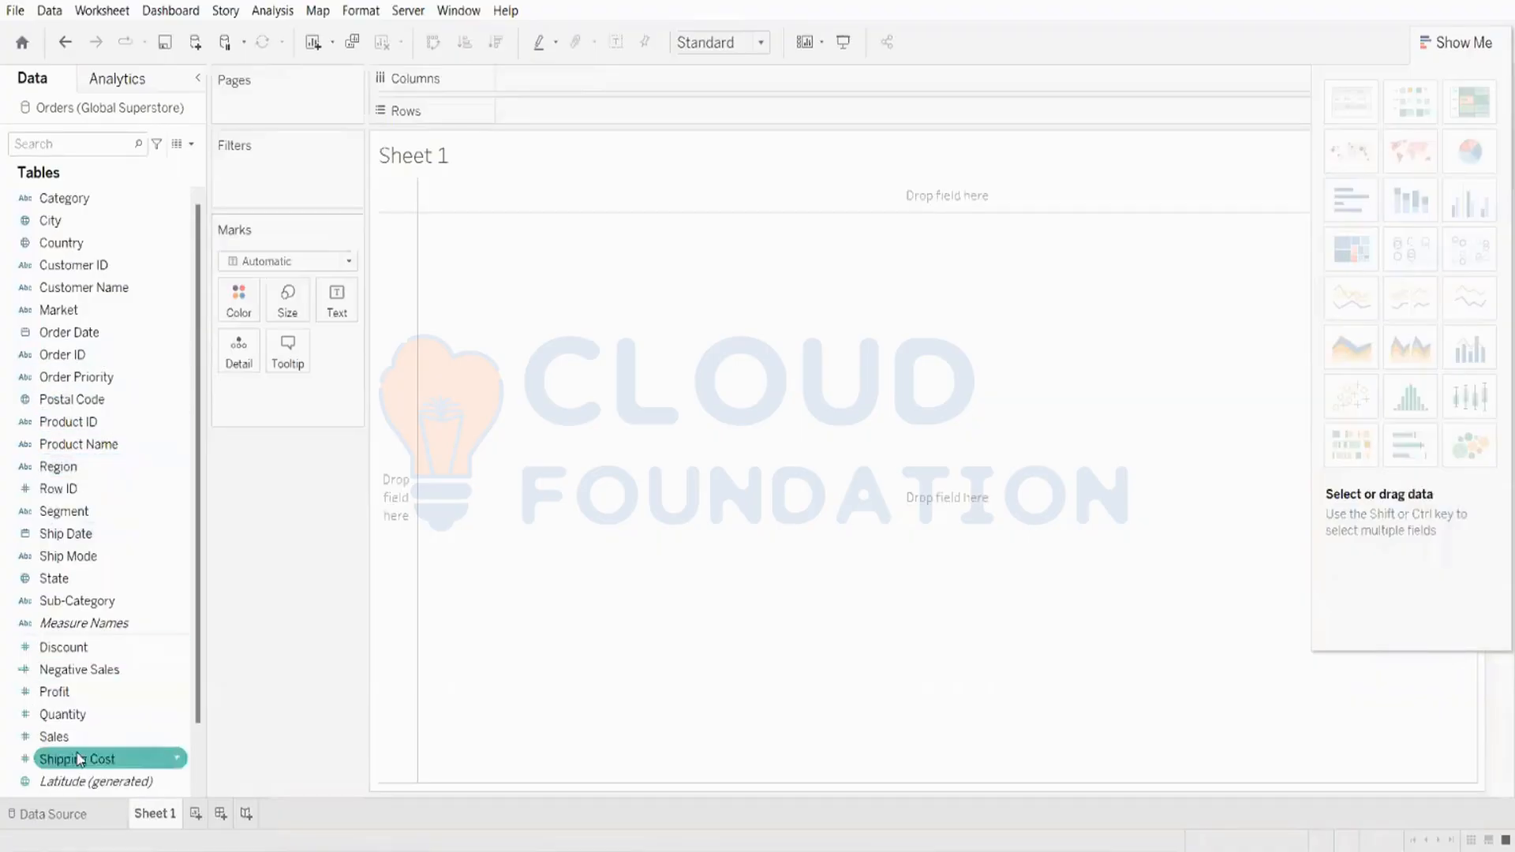
click(96, 695)
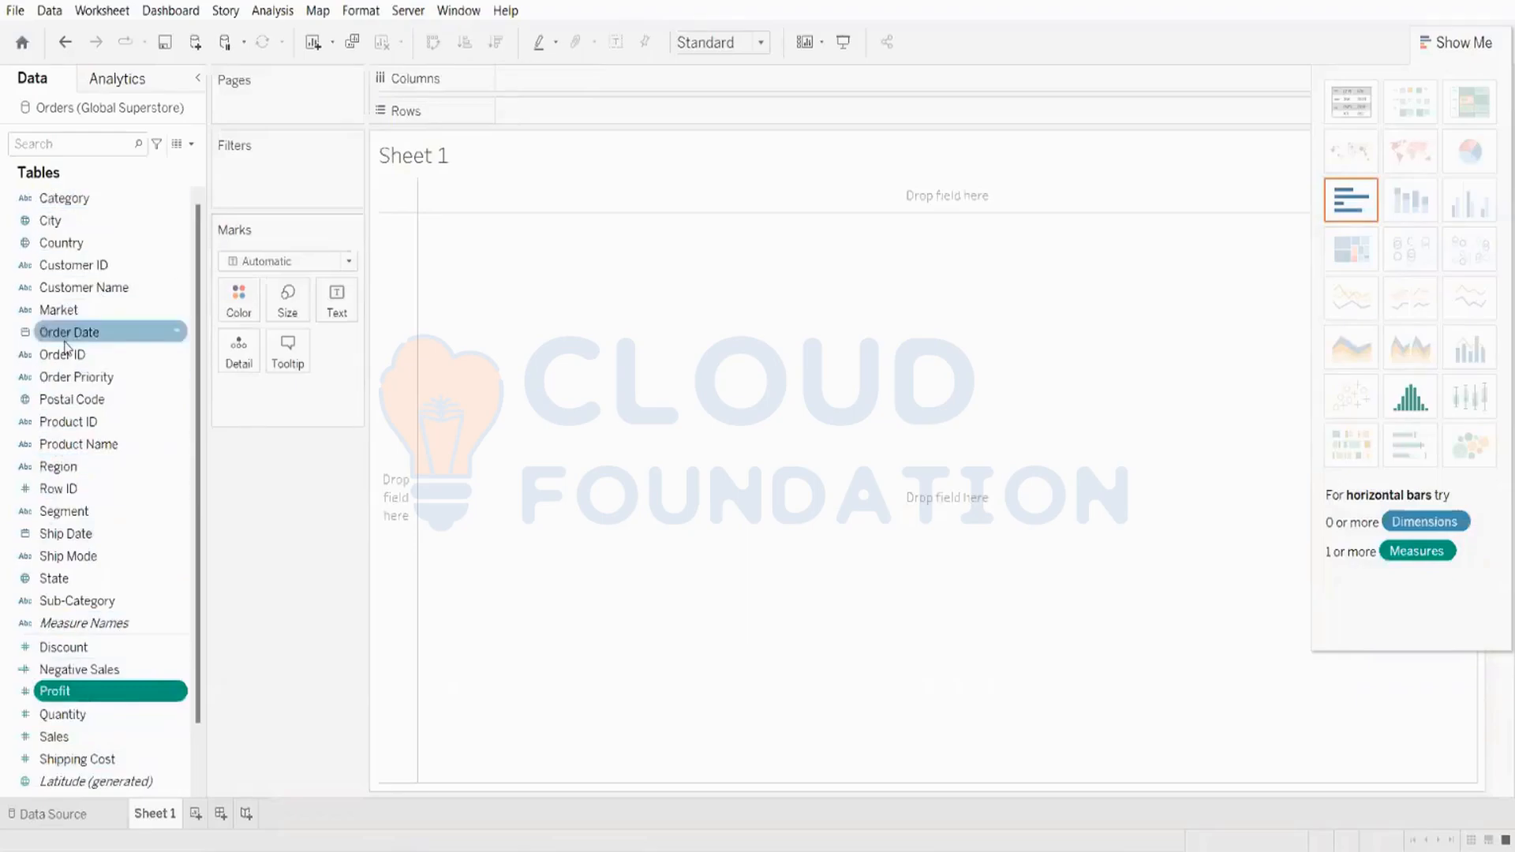
ctrl+click(53, 582)
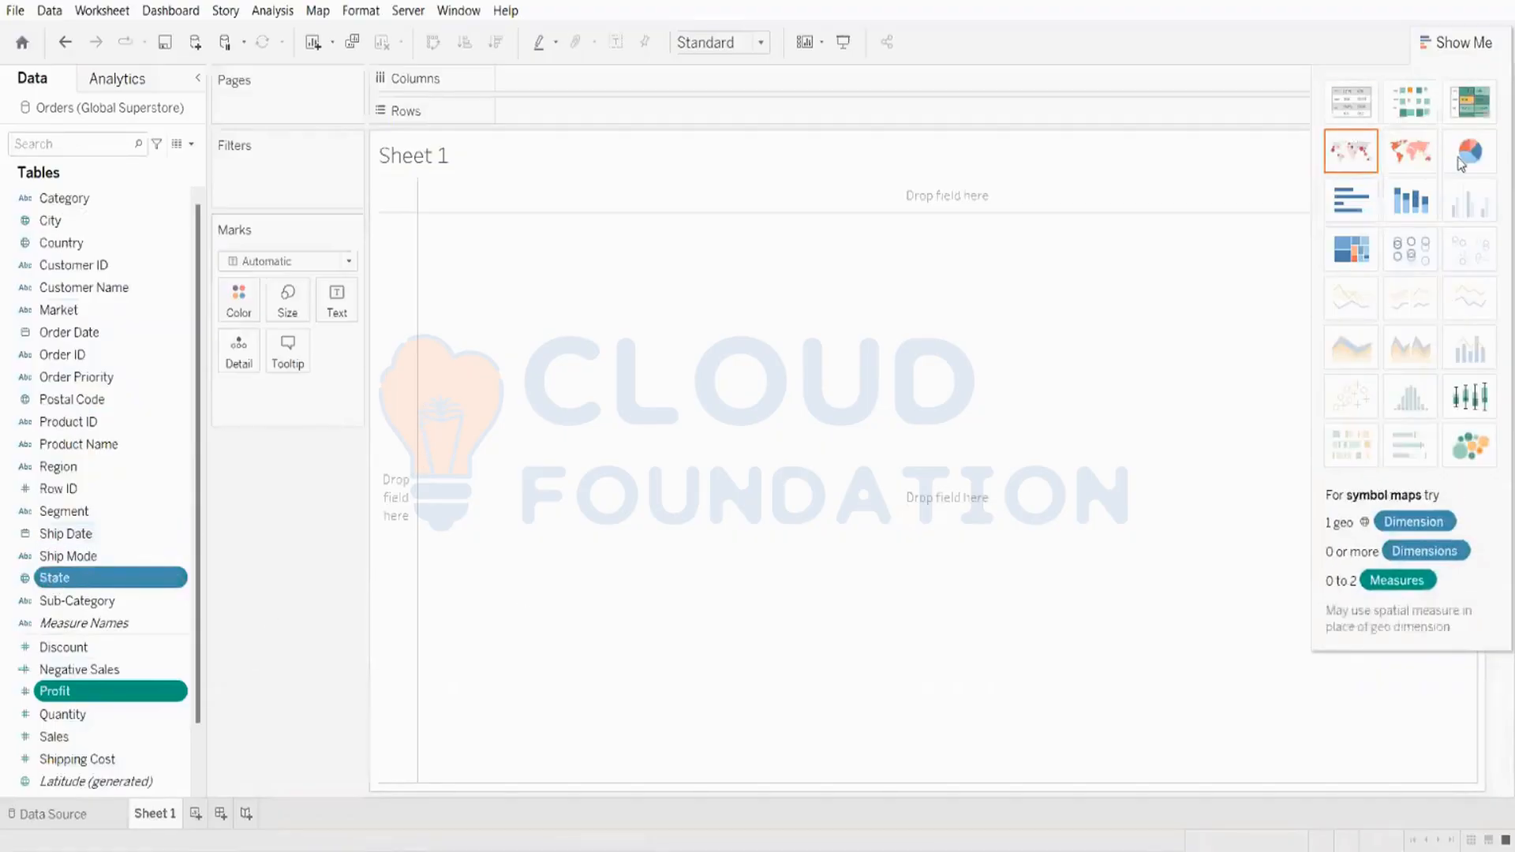
click(1413, 160)
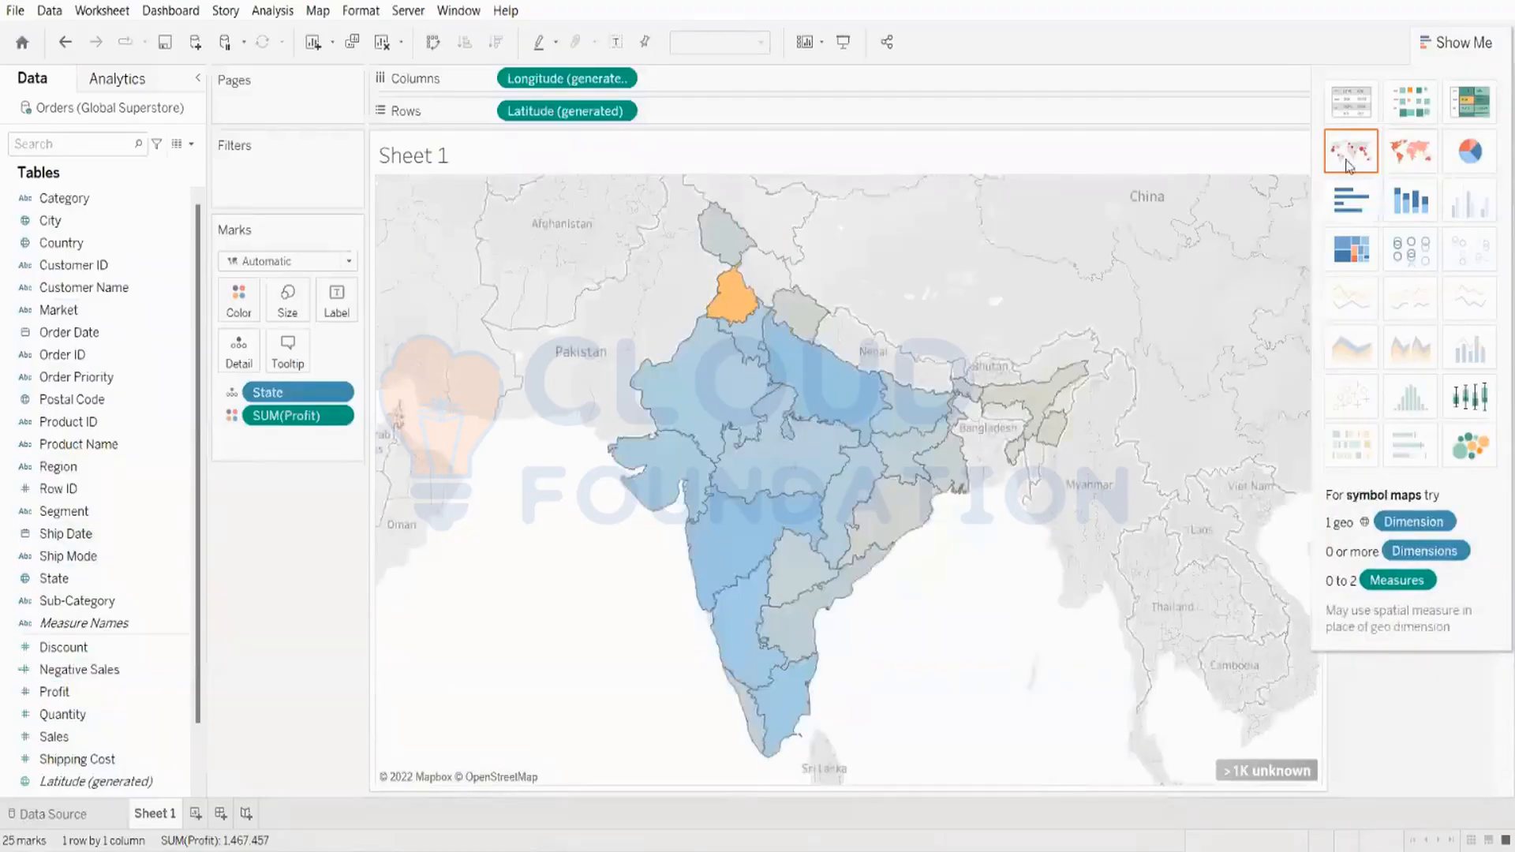
click(1349, 166)
click(1397, 155)
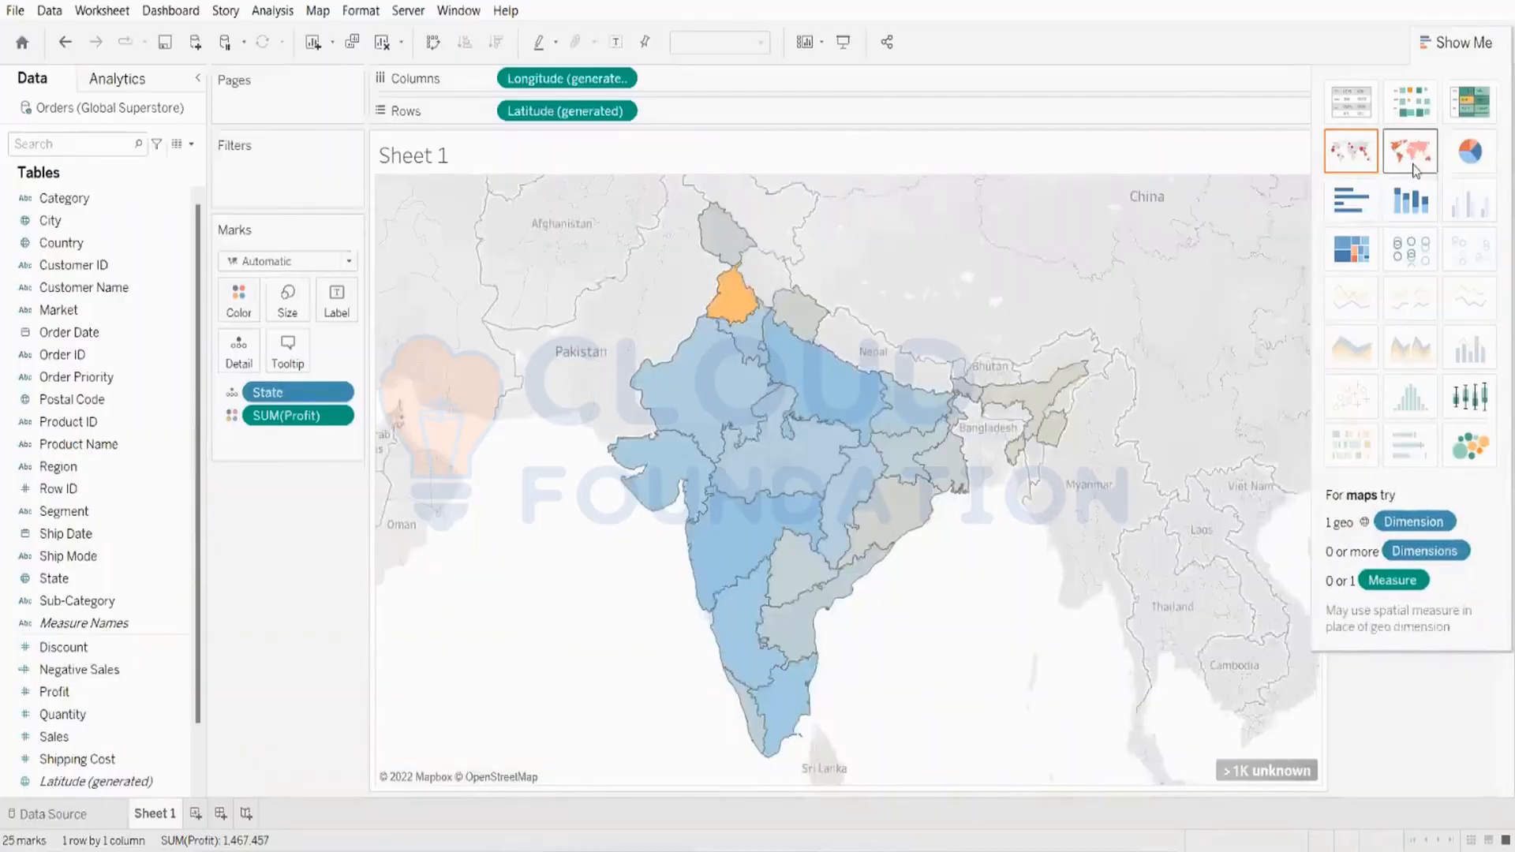
click(1469, 152)
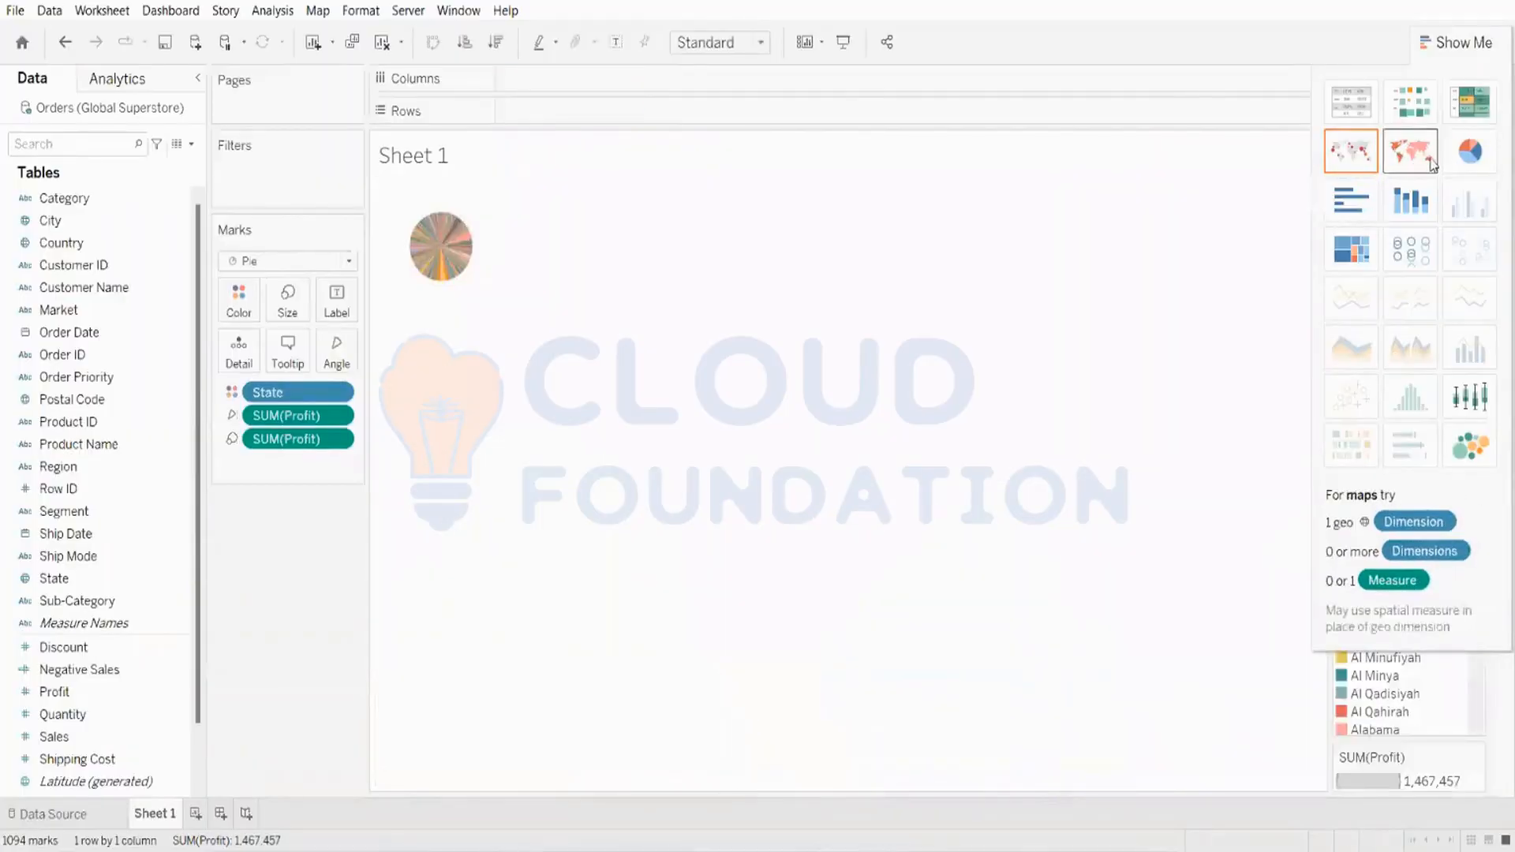
click(1412, 154)
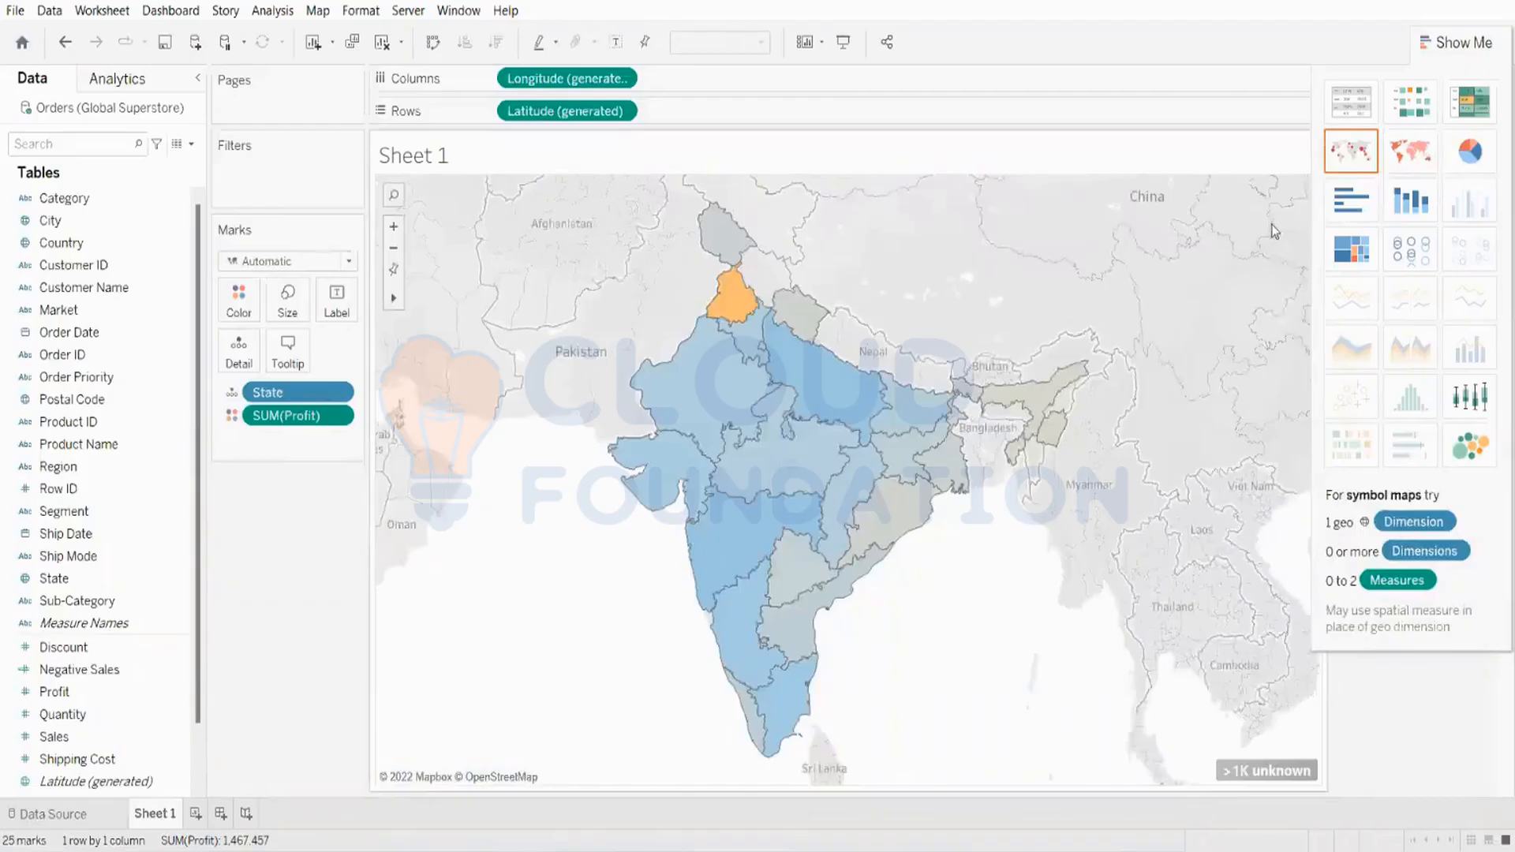
Step: Edit the map's unknown locations so the country is fixed to United States
right_click(1271, 224)
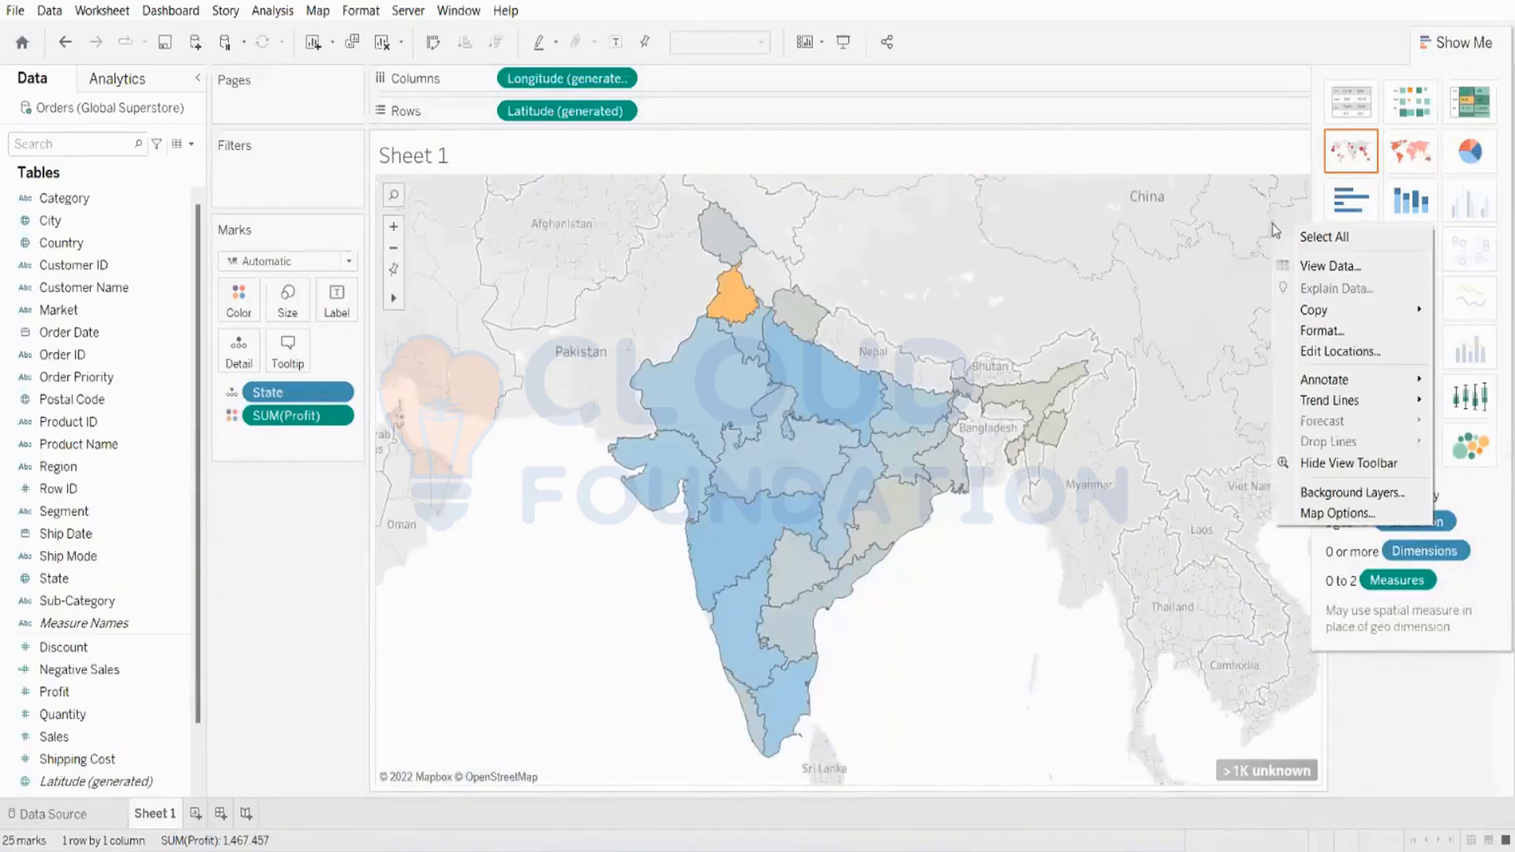
key(Escape)
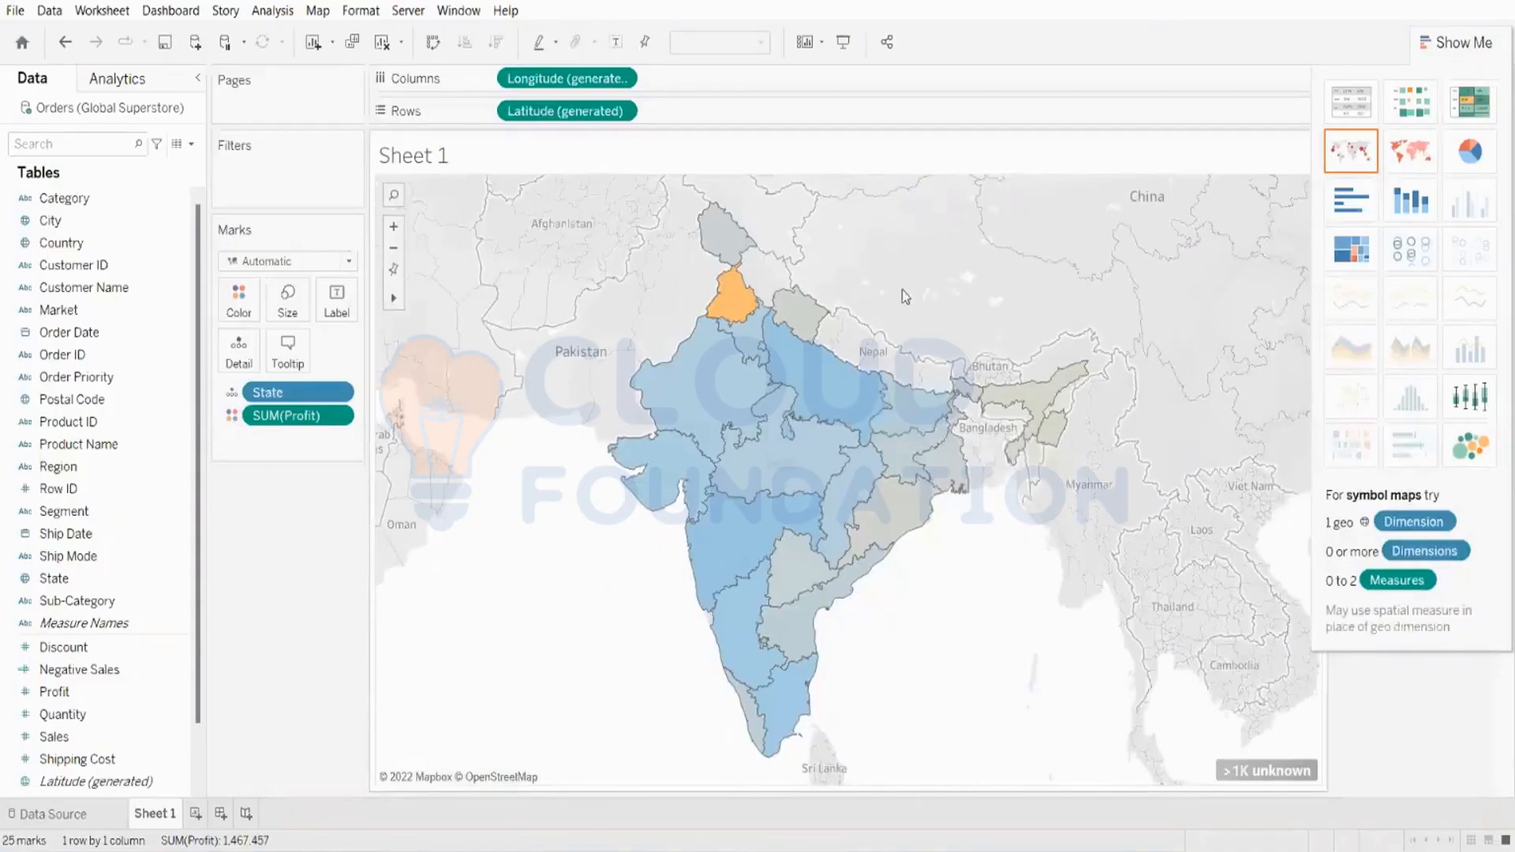
click(1248, 775)
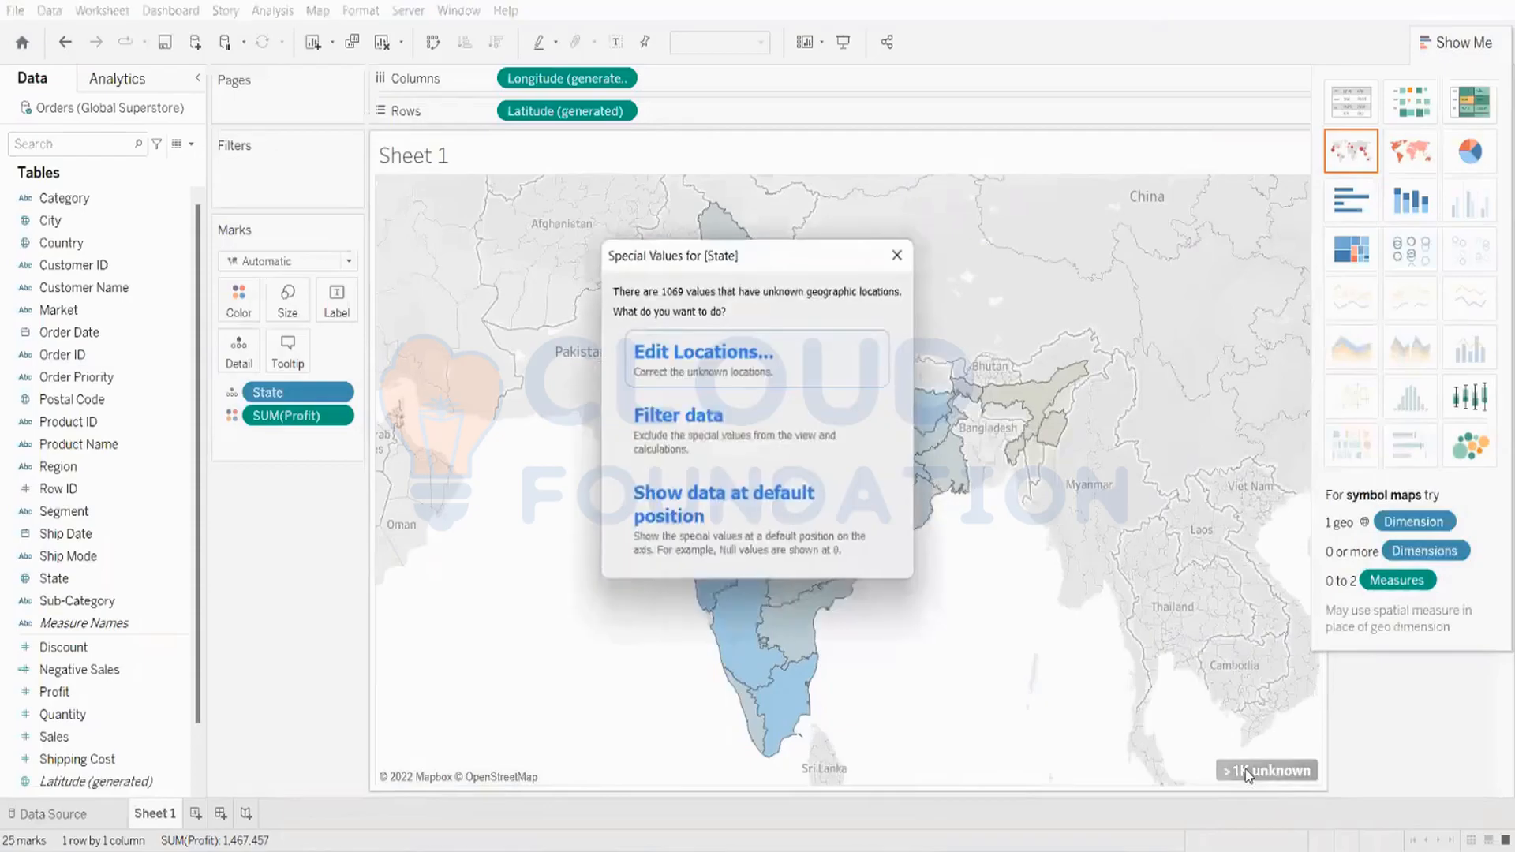
click(758, 365)
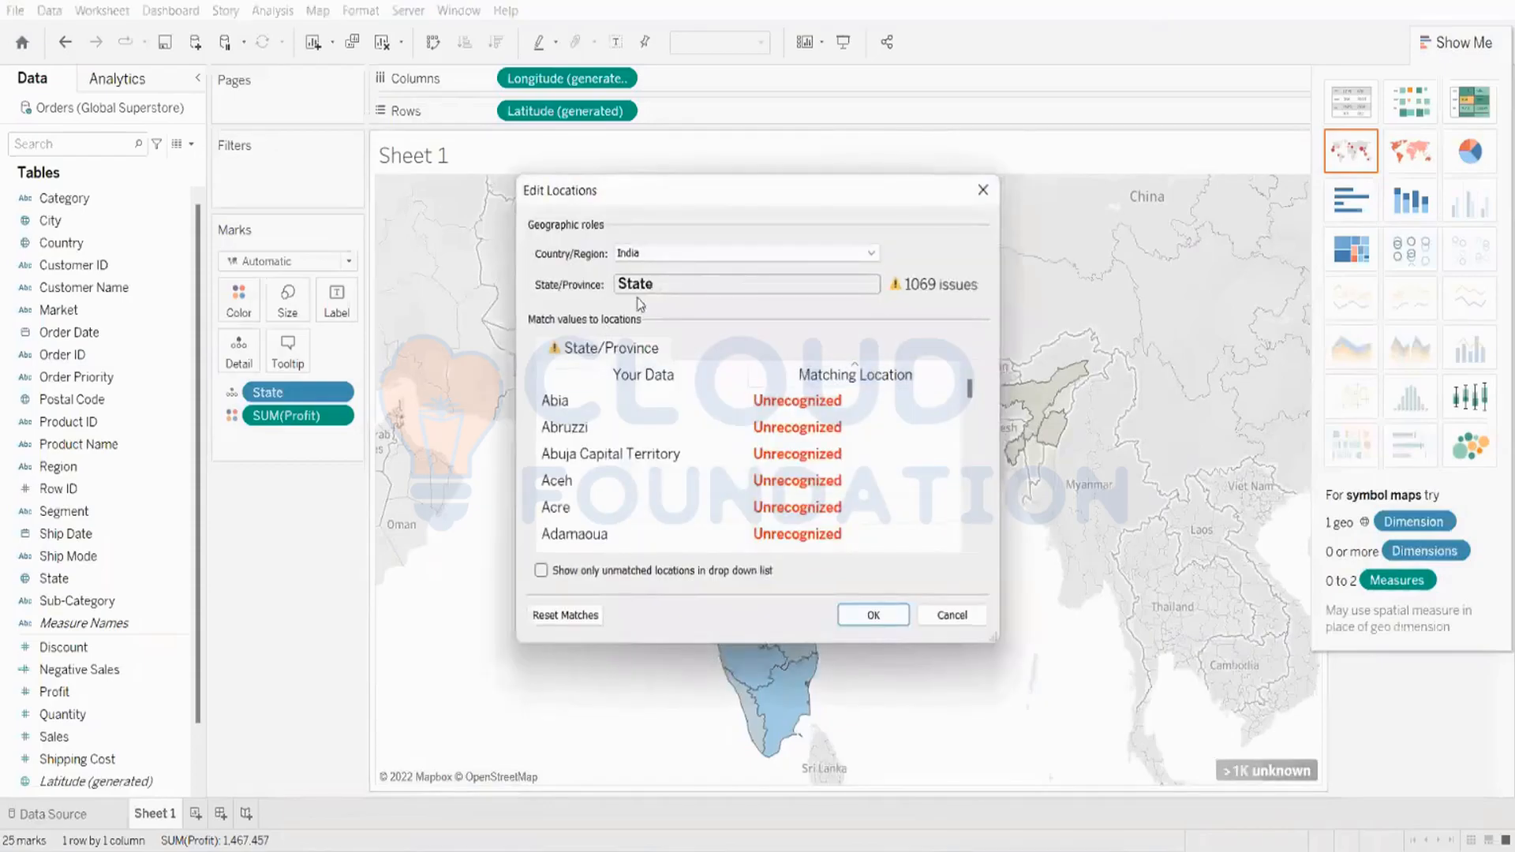
click(662, 254)
click(793, 314)
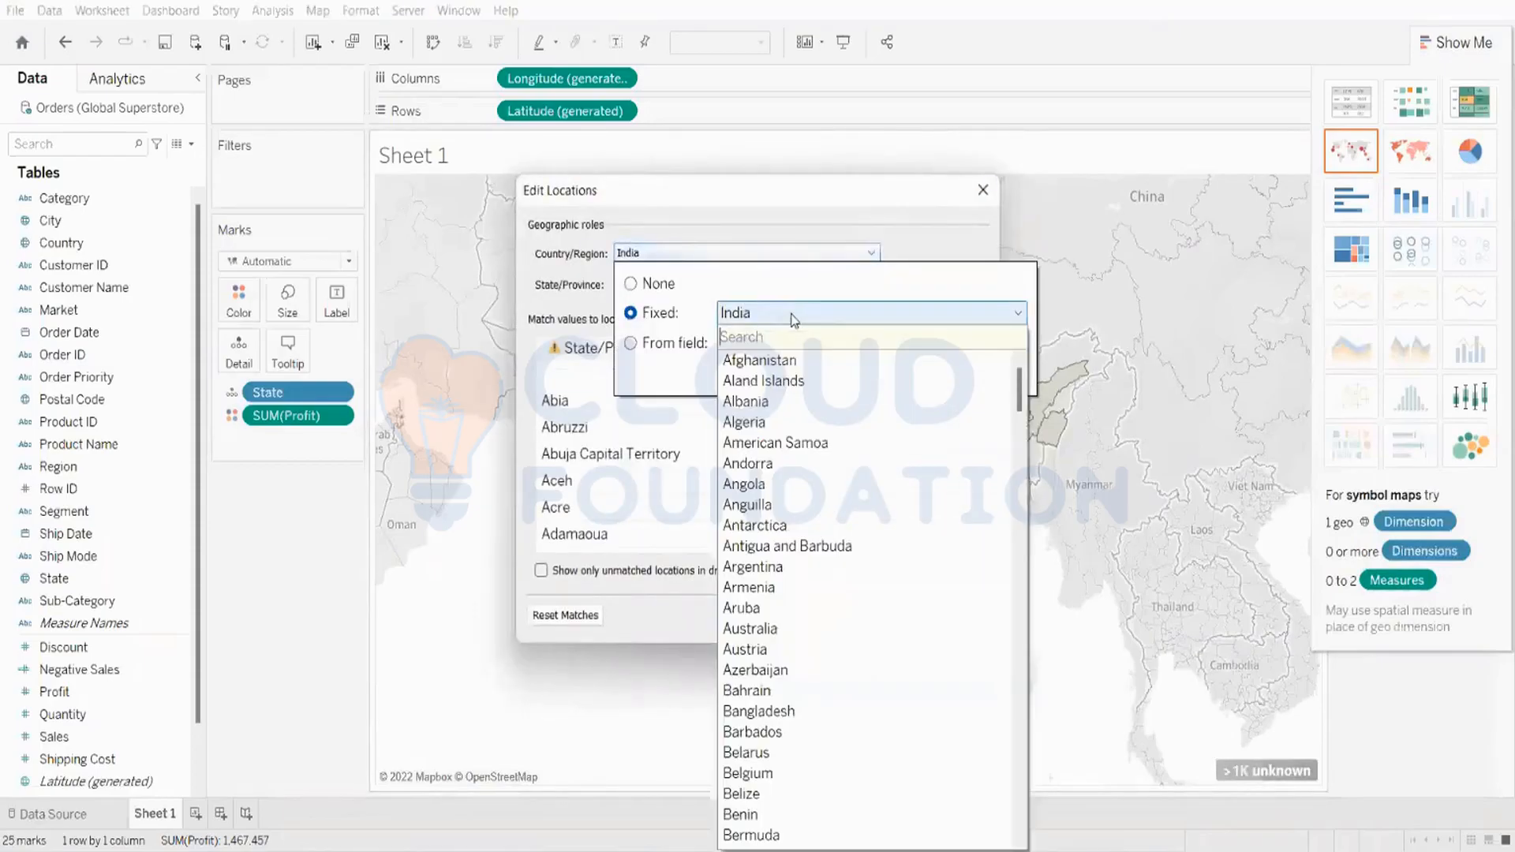
text(u)
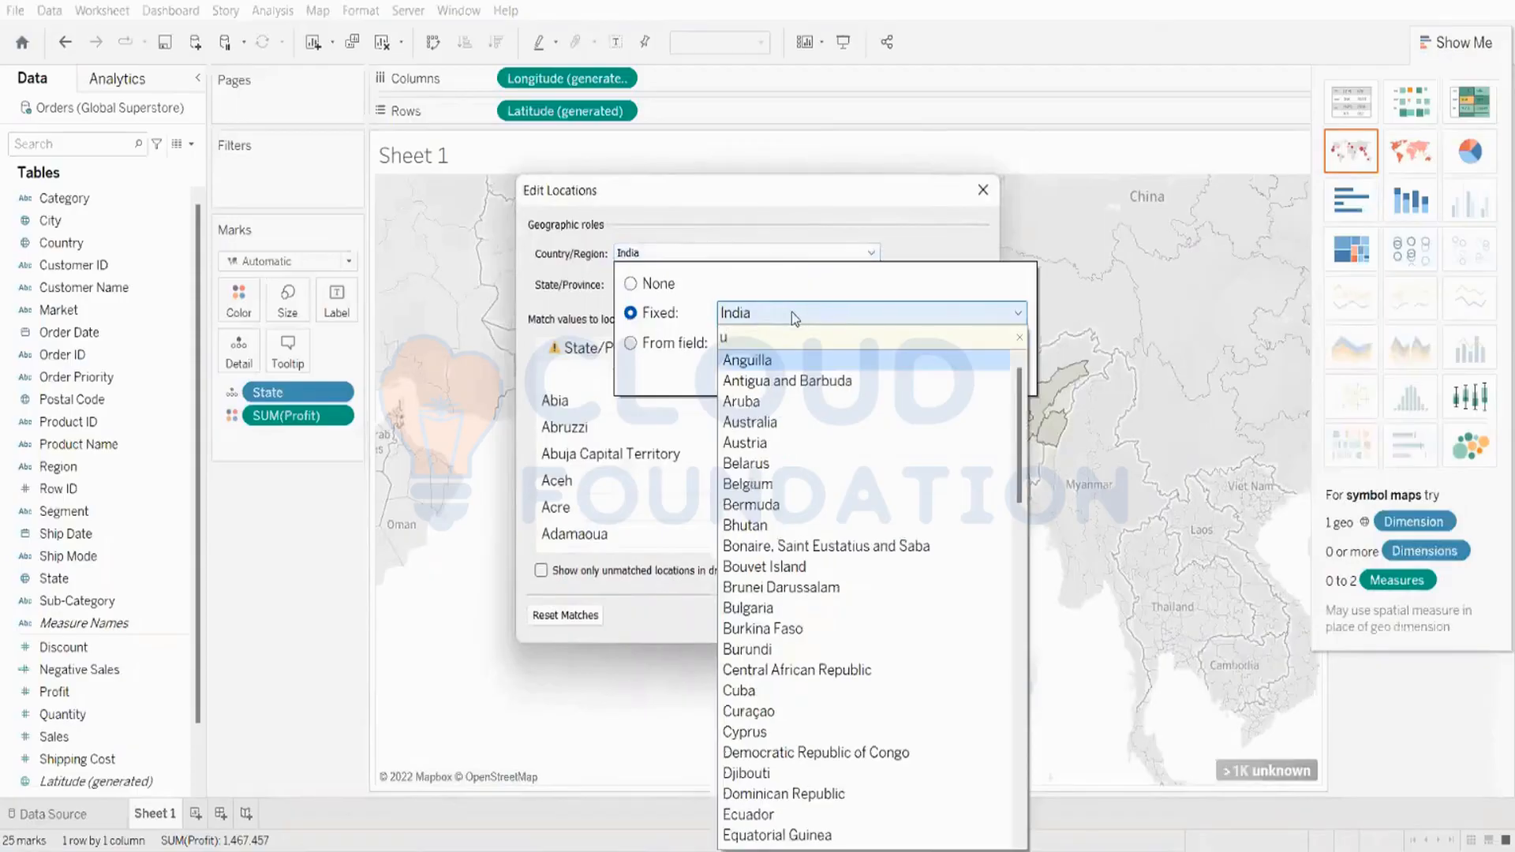
scroll(819, 447, down, 3)
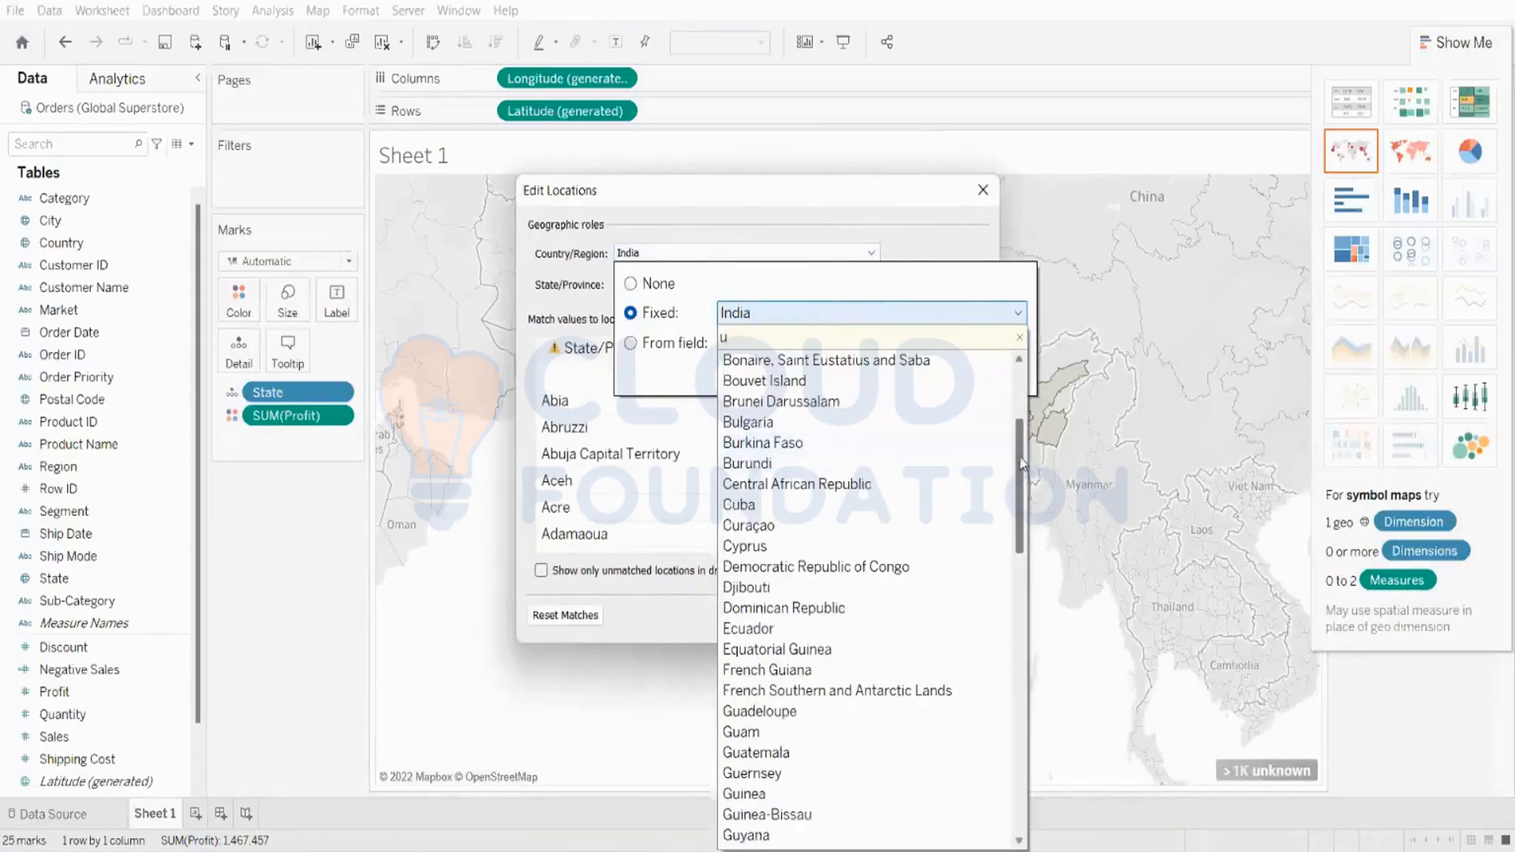
drag(1020, 454, 1050, 810)
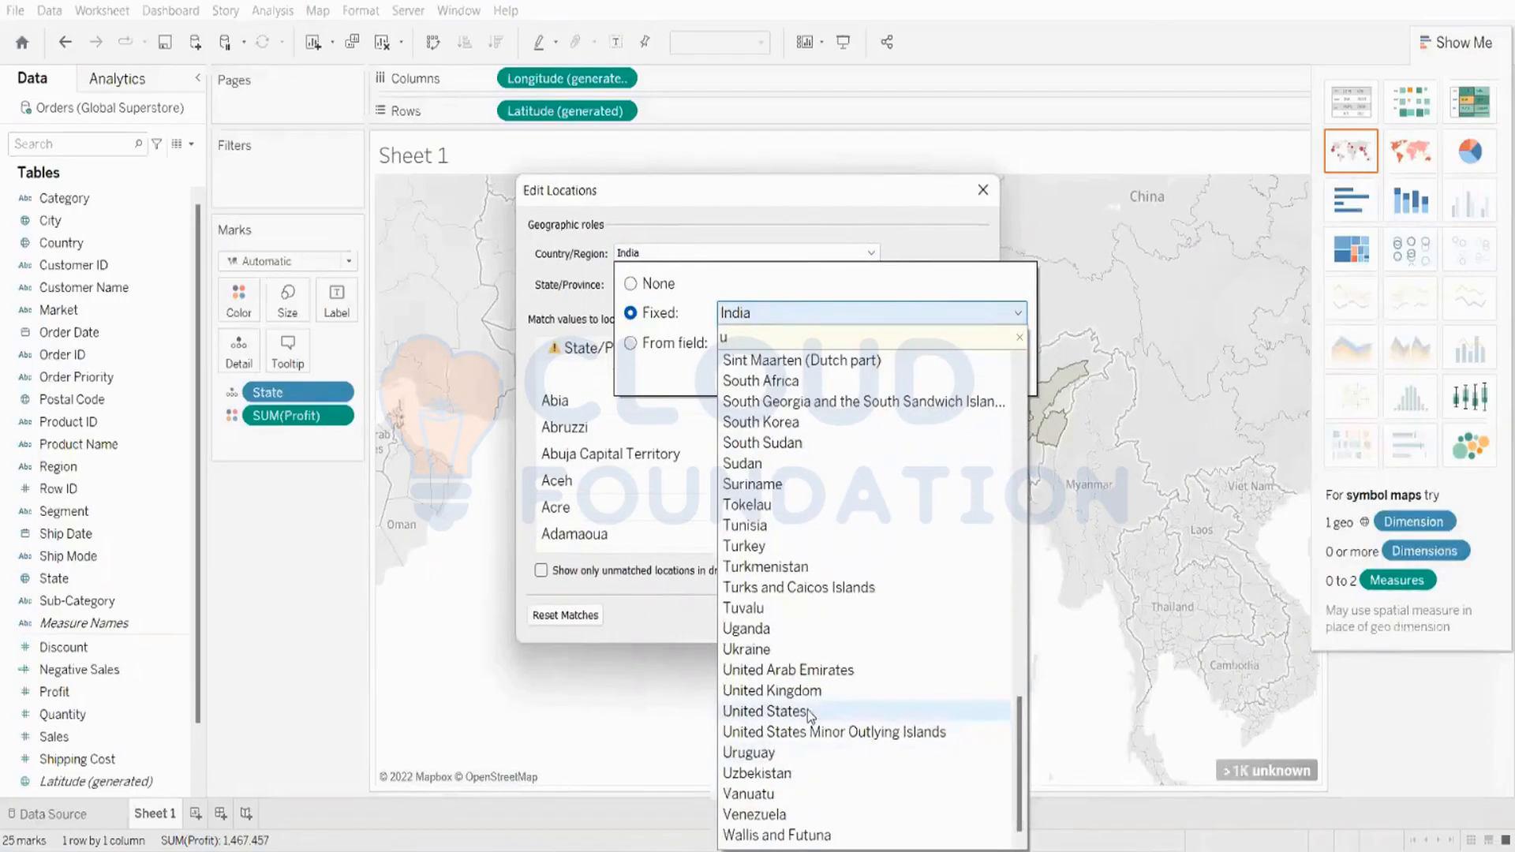
click(809, 713)
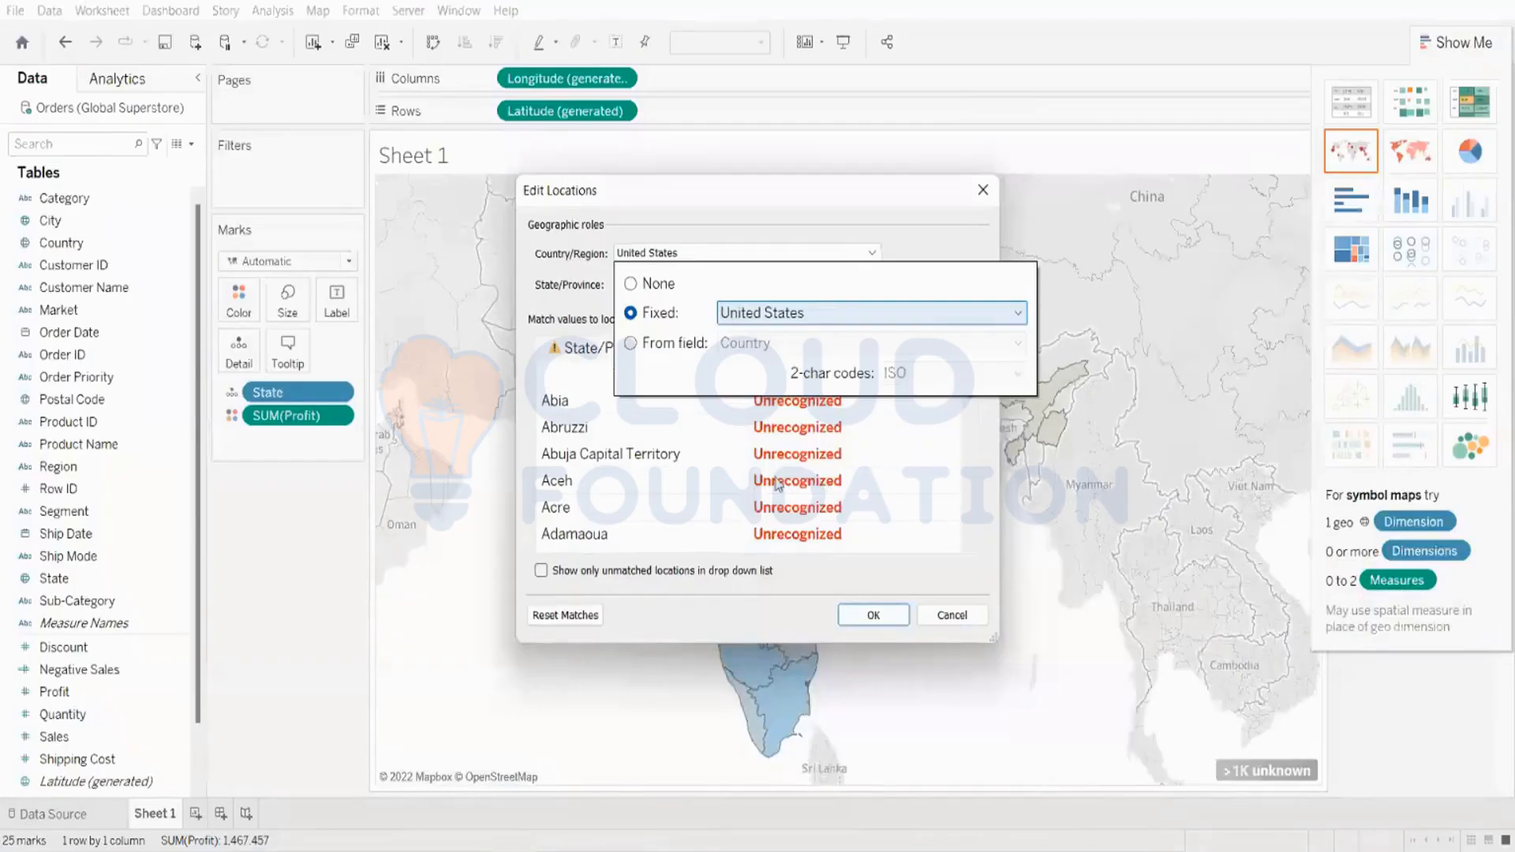
click(724, 458)
click(868, 617)
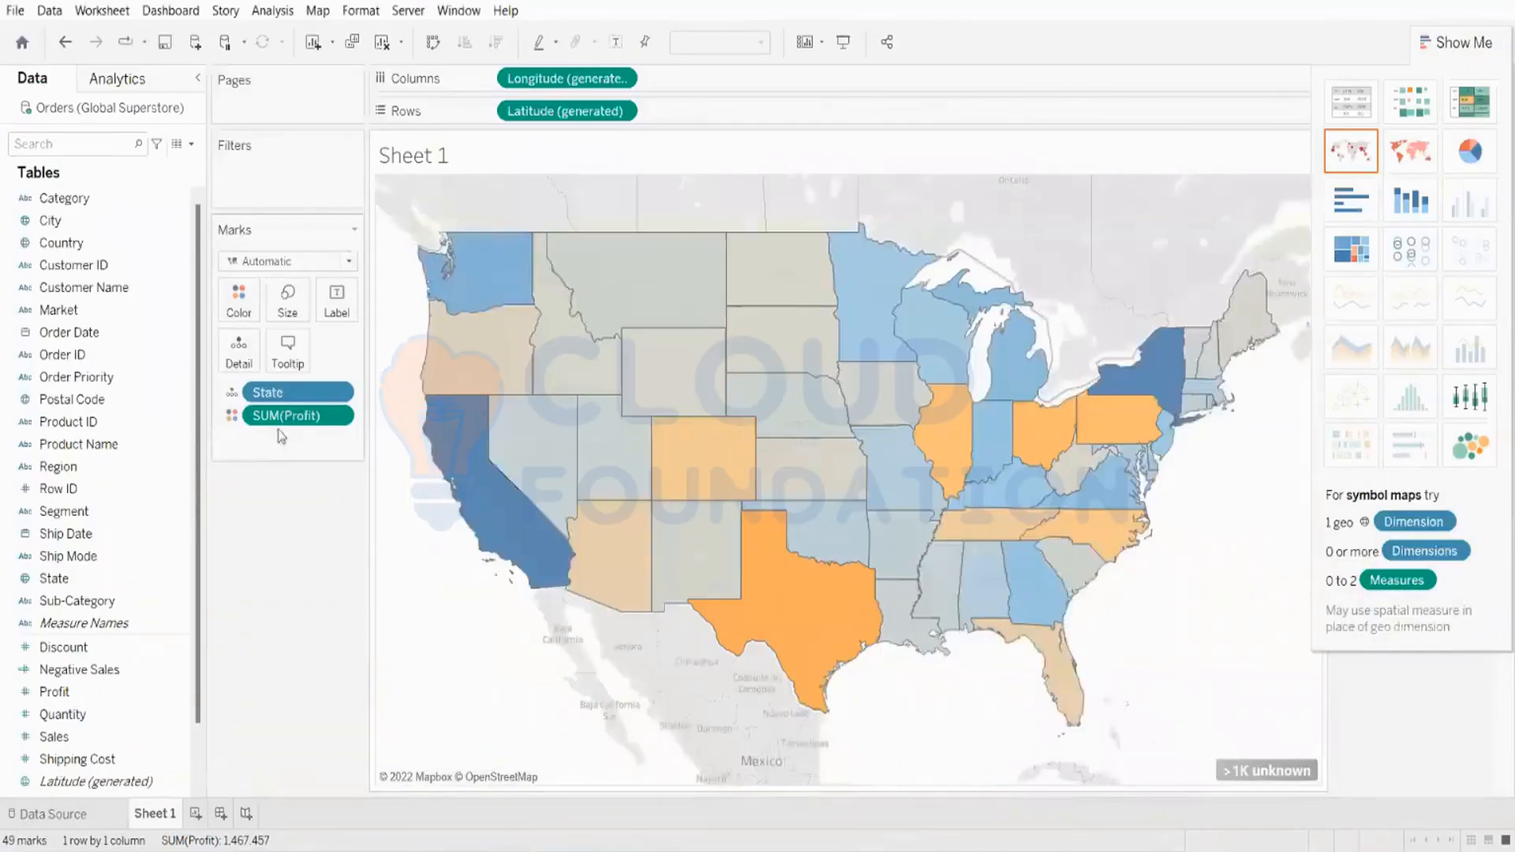
drag(286, 415, 164, 540)
scroll(694, 554, down, 3)
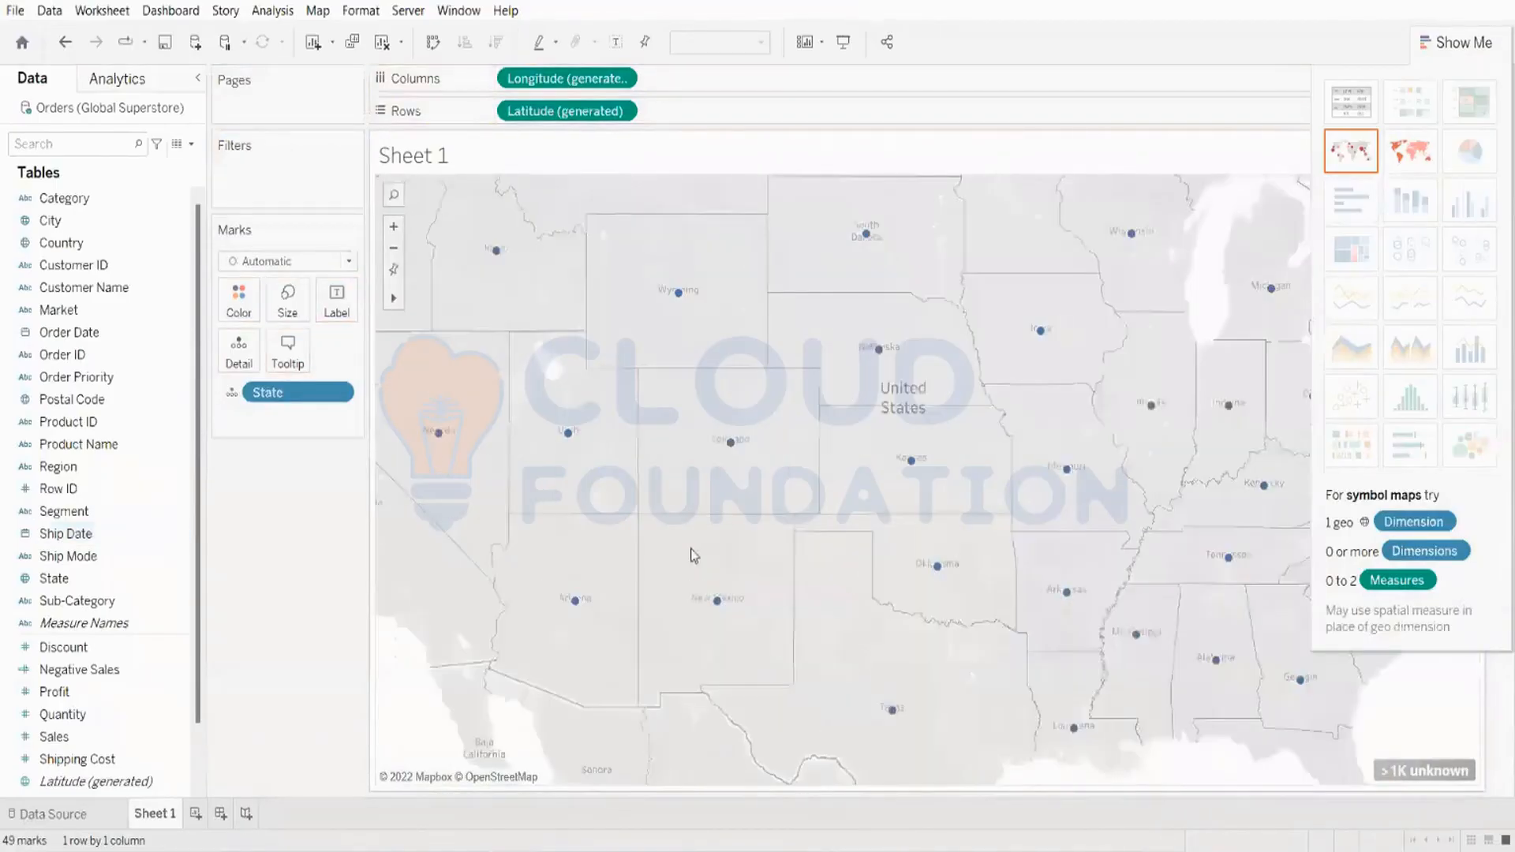
scroll(695, 555, up, 2)
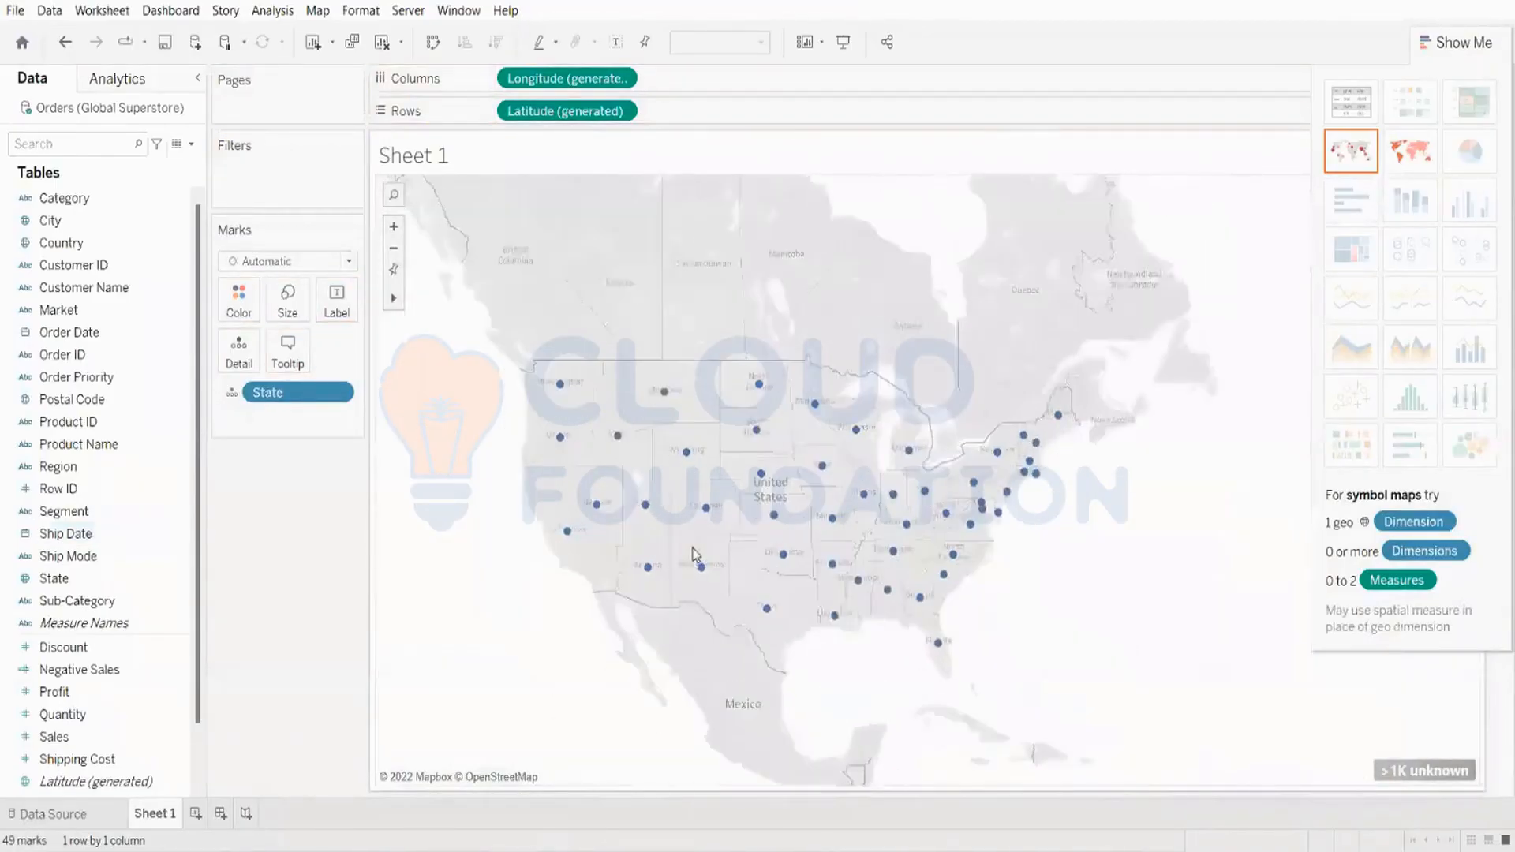
scroll(694, 555, up, 1)
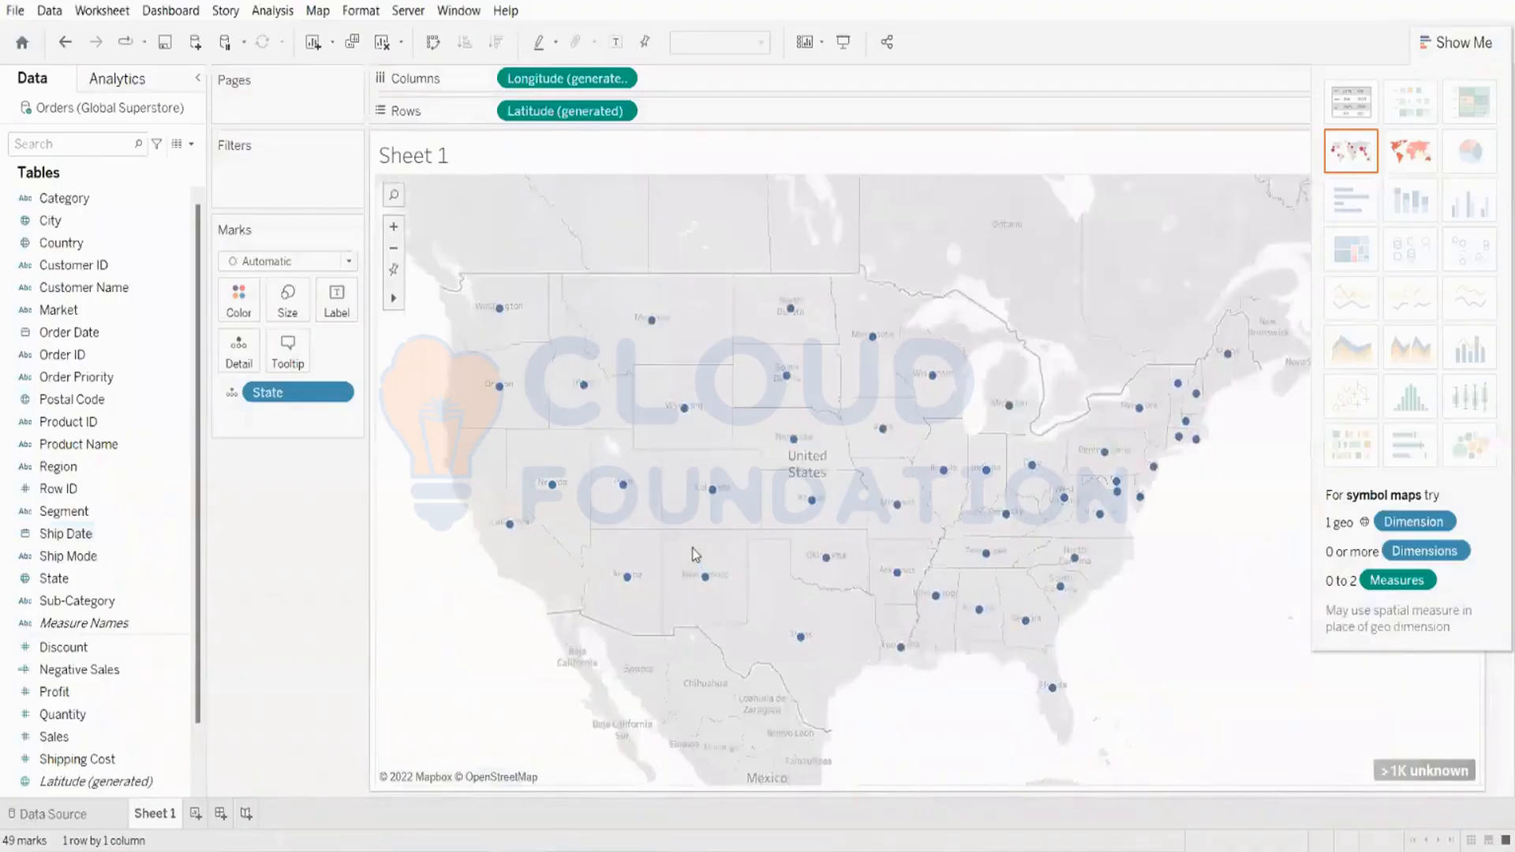
scroll(695, 555, up, 1)
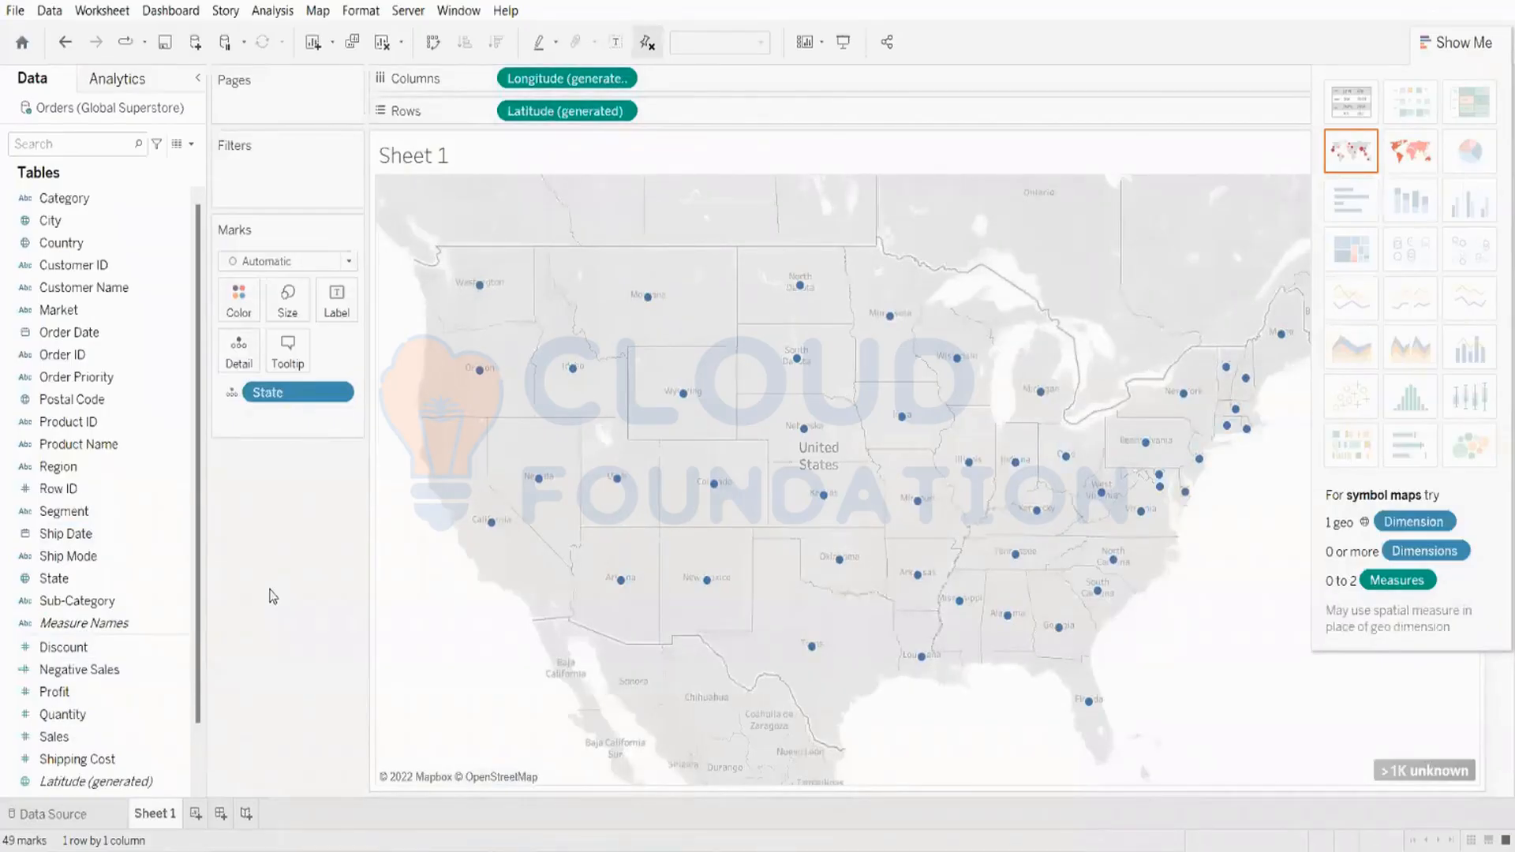
key(ctrl+z)
key(ctrl+z)
key(ctrl+z)
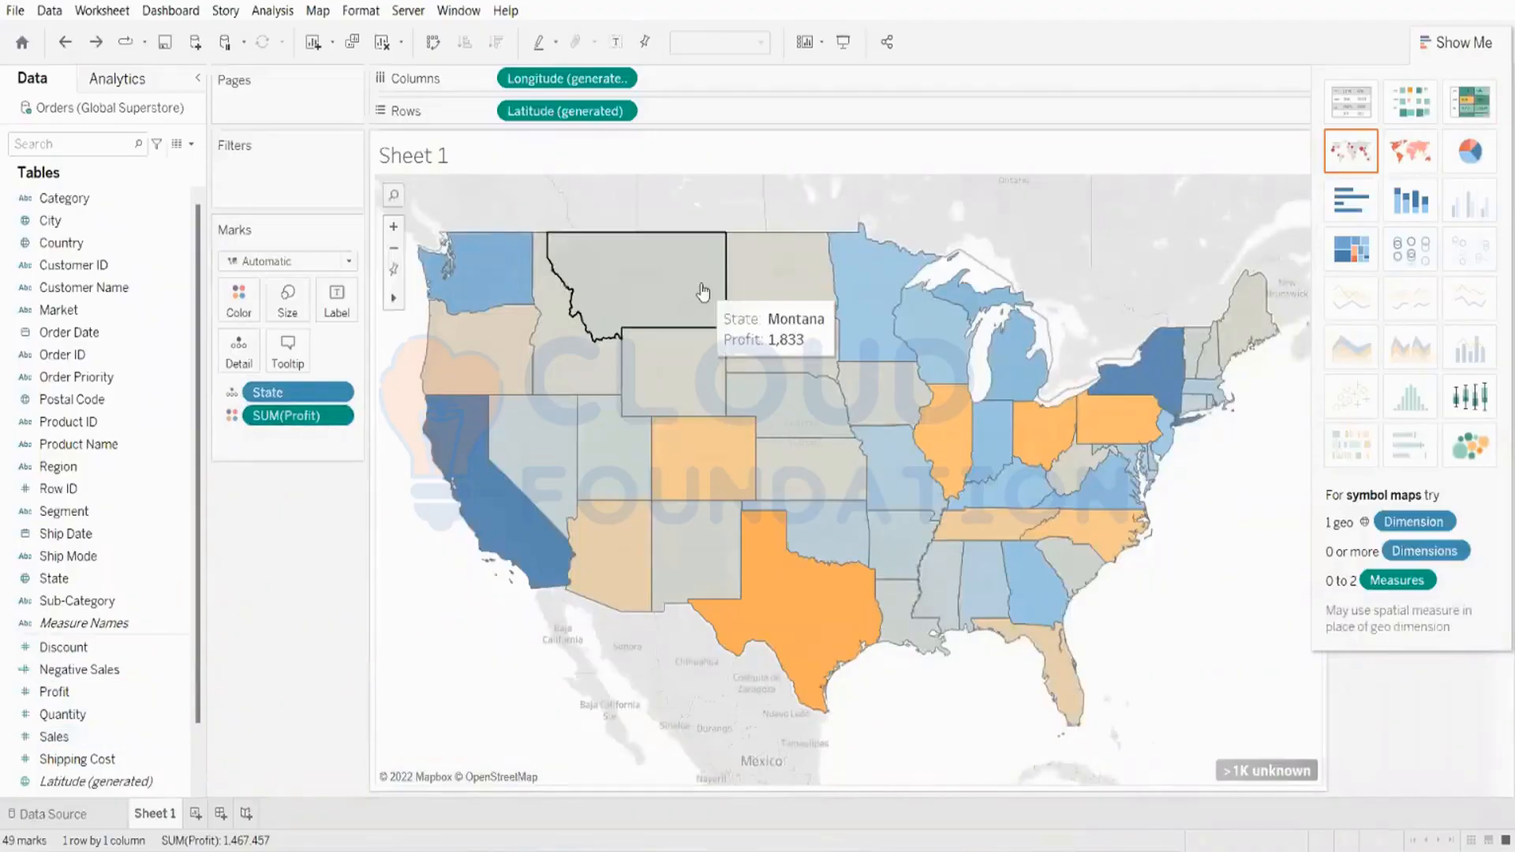
Step: Hide Show Me and add State and Profit as labels on the map
click(393, 229)
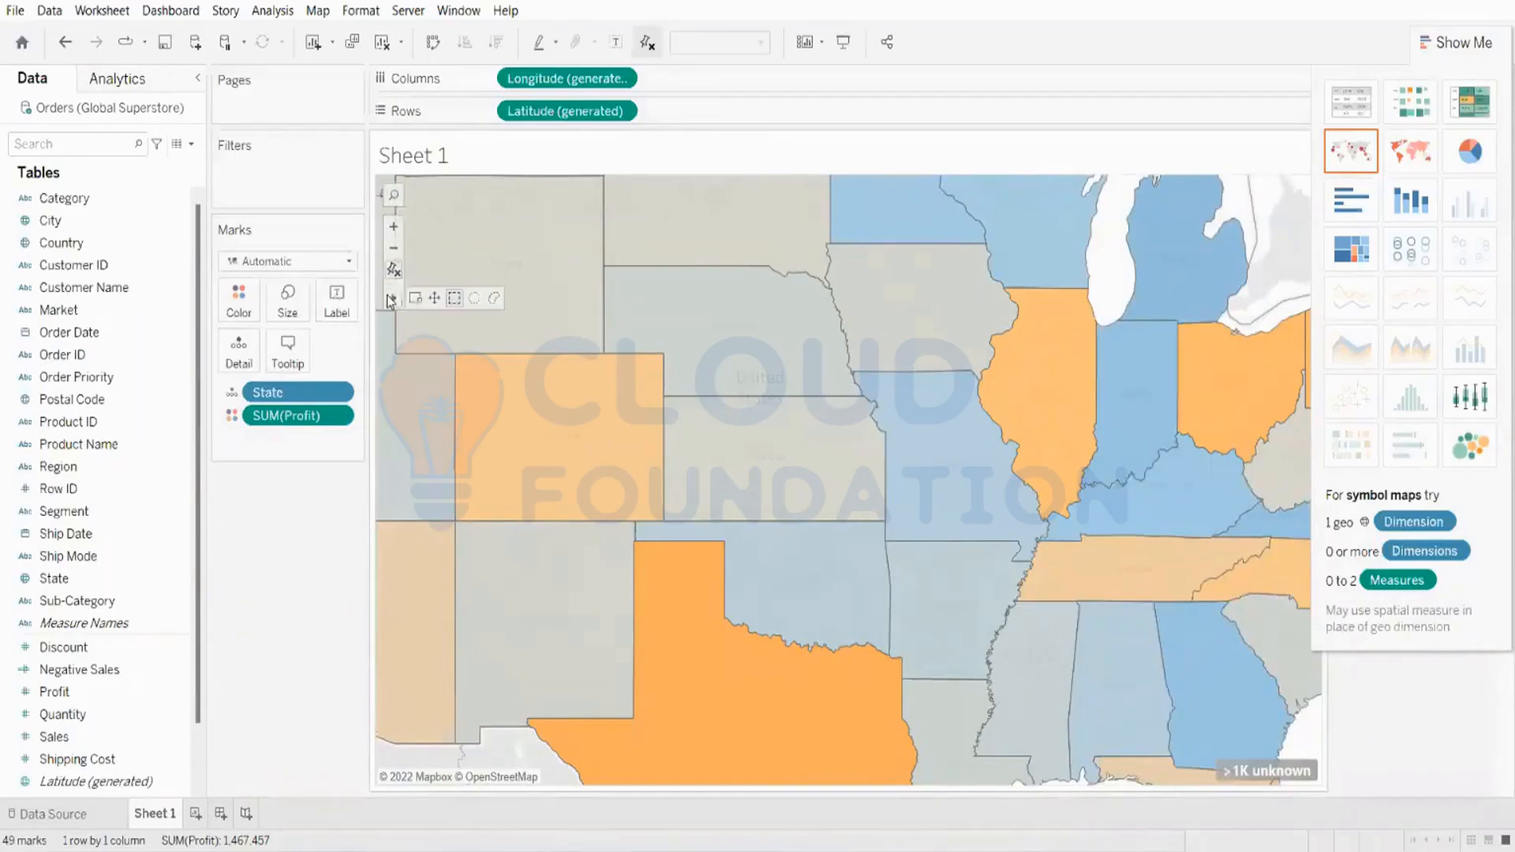
click(394, 268)
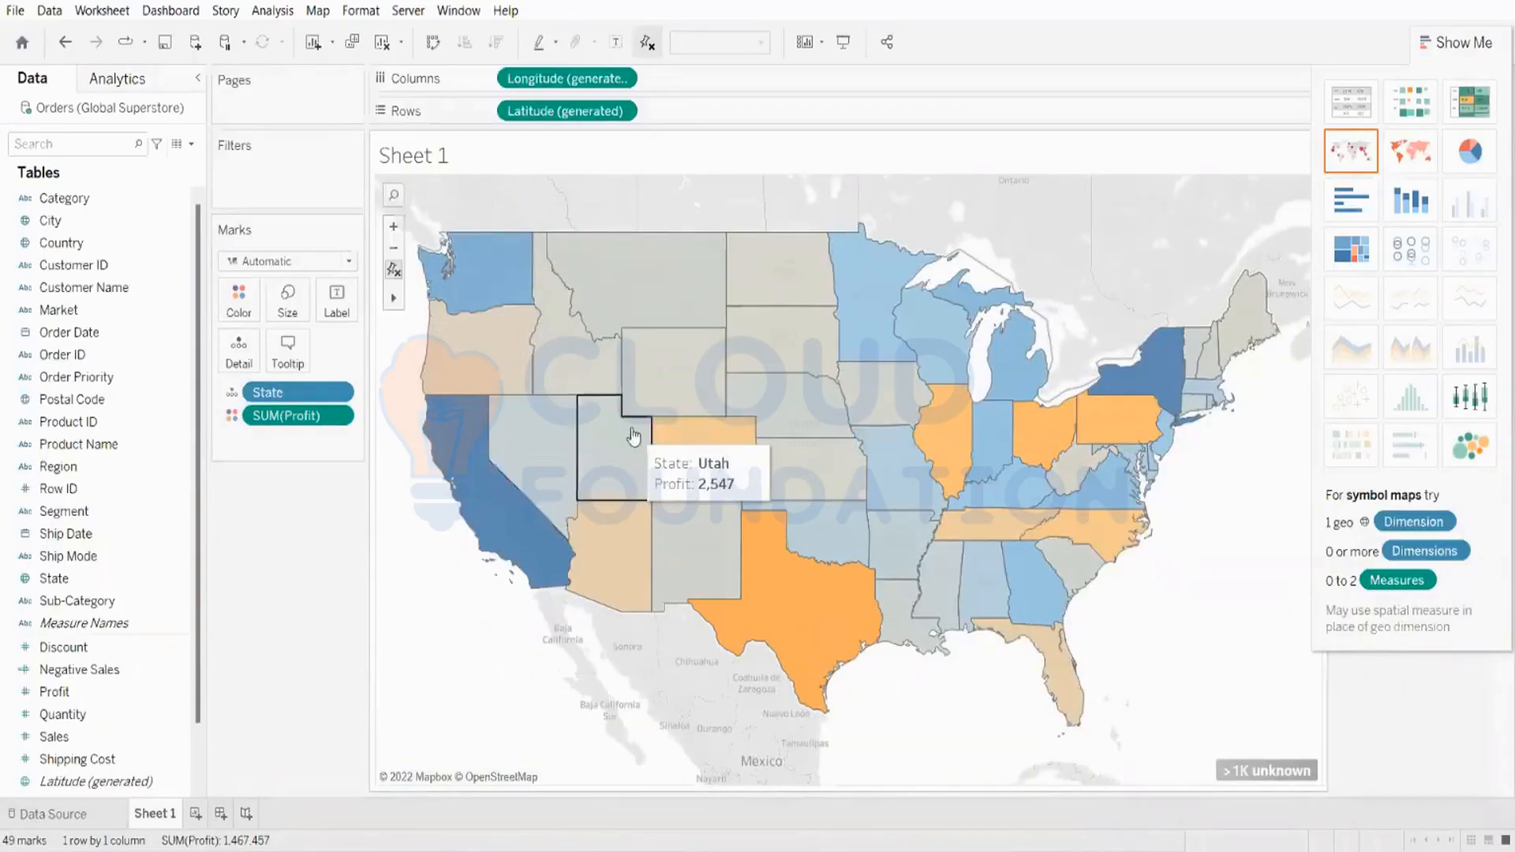
click(1474, 36)
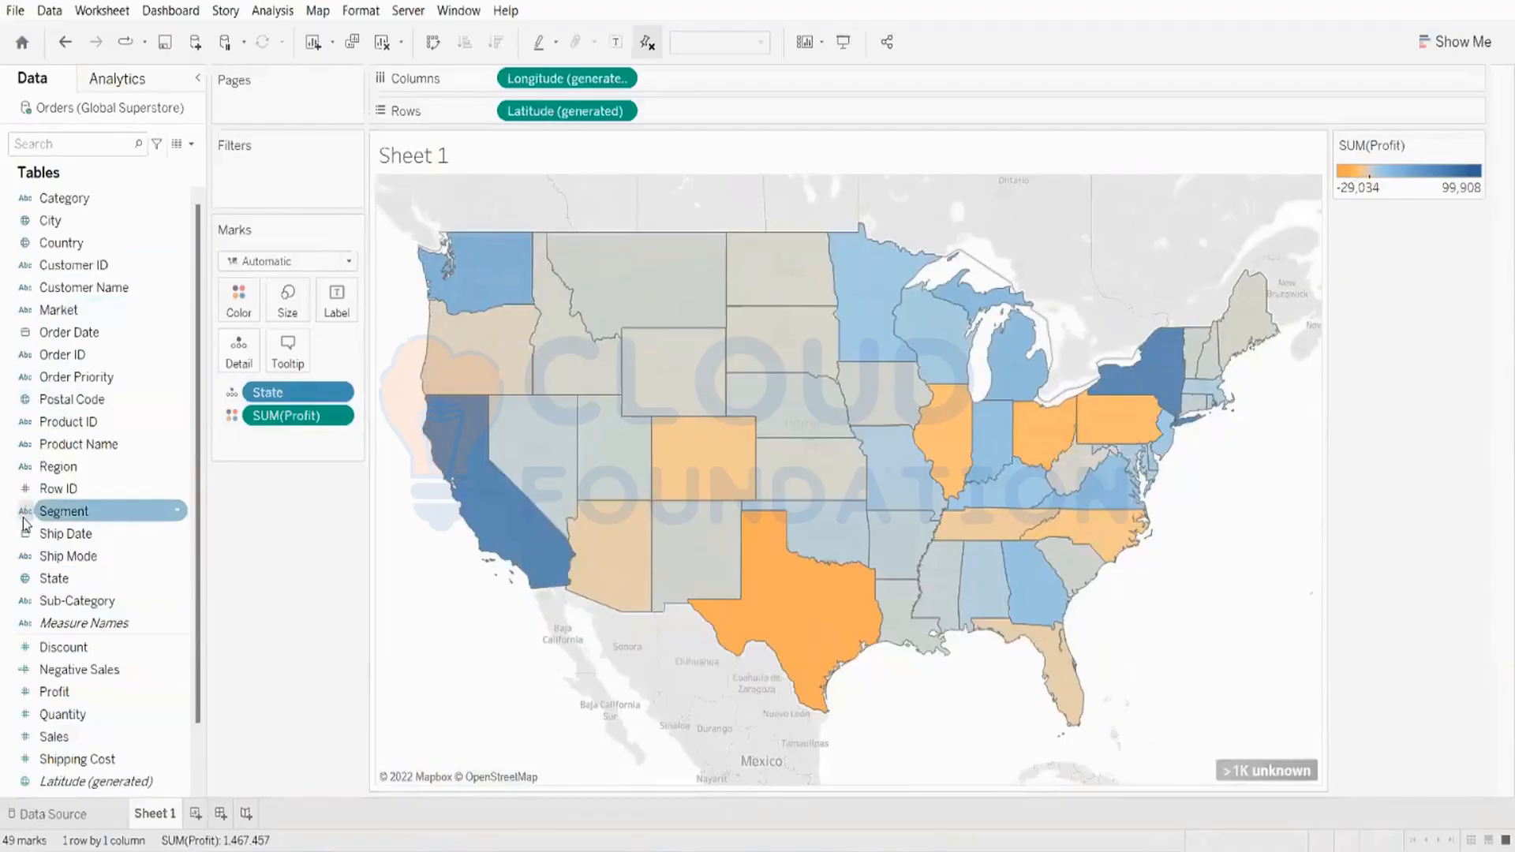
drag(87, 586, 331, 310)
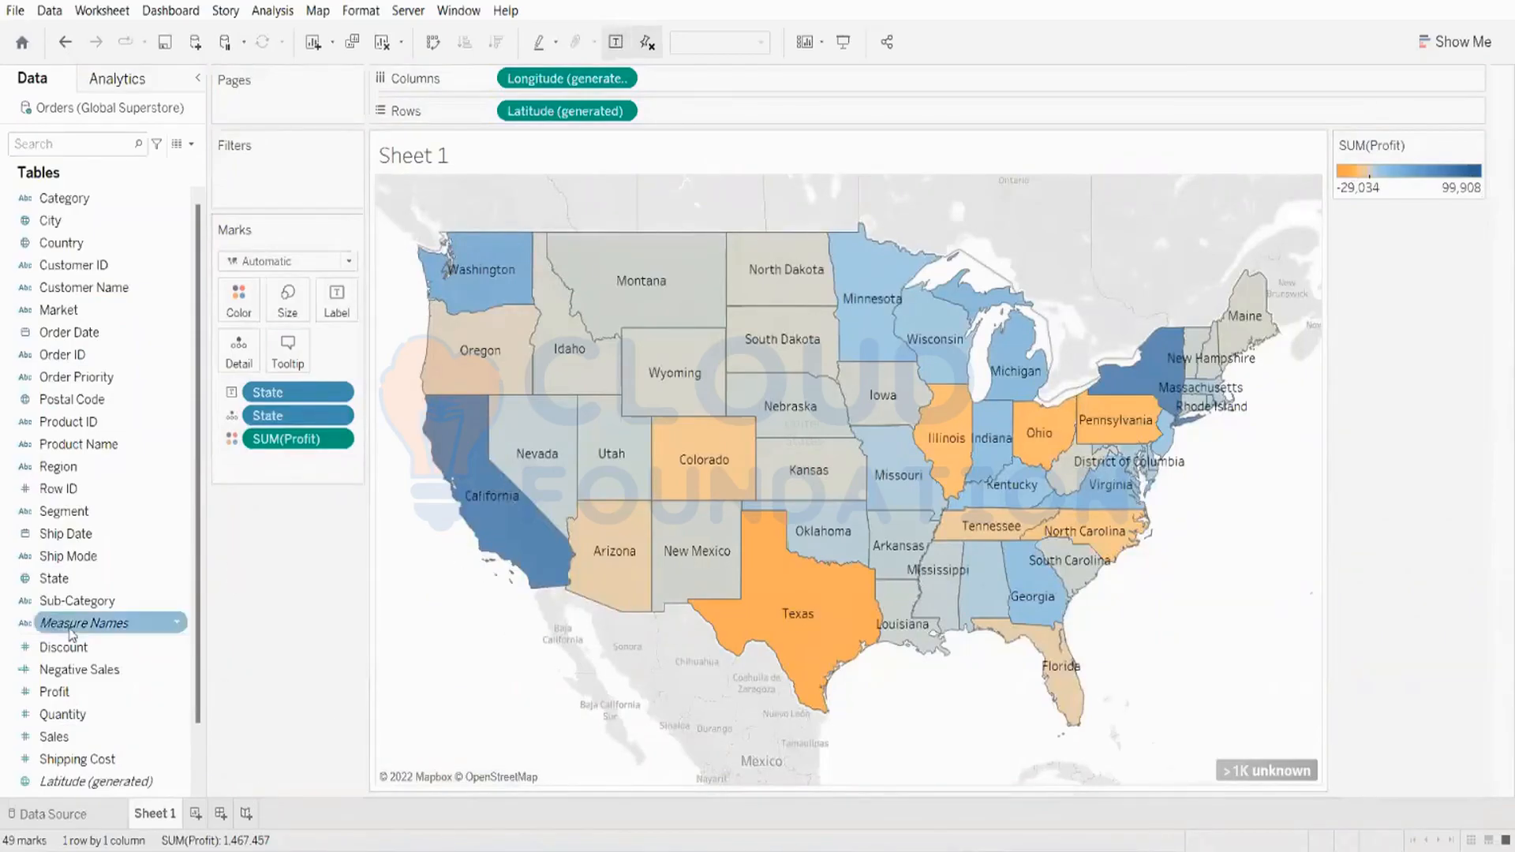
drag(71, 702, 334, 311)
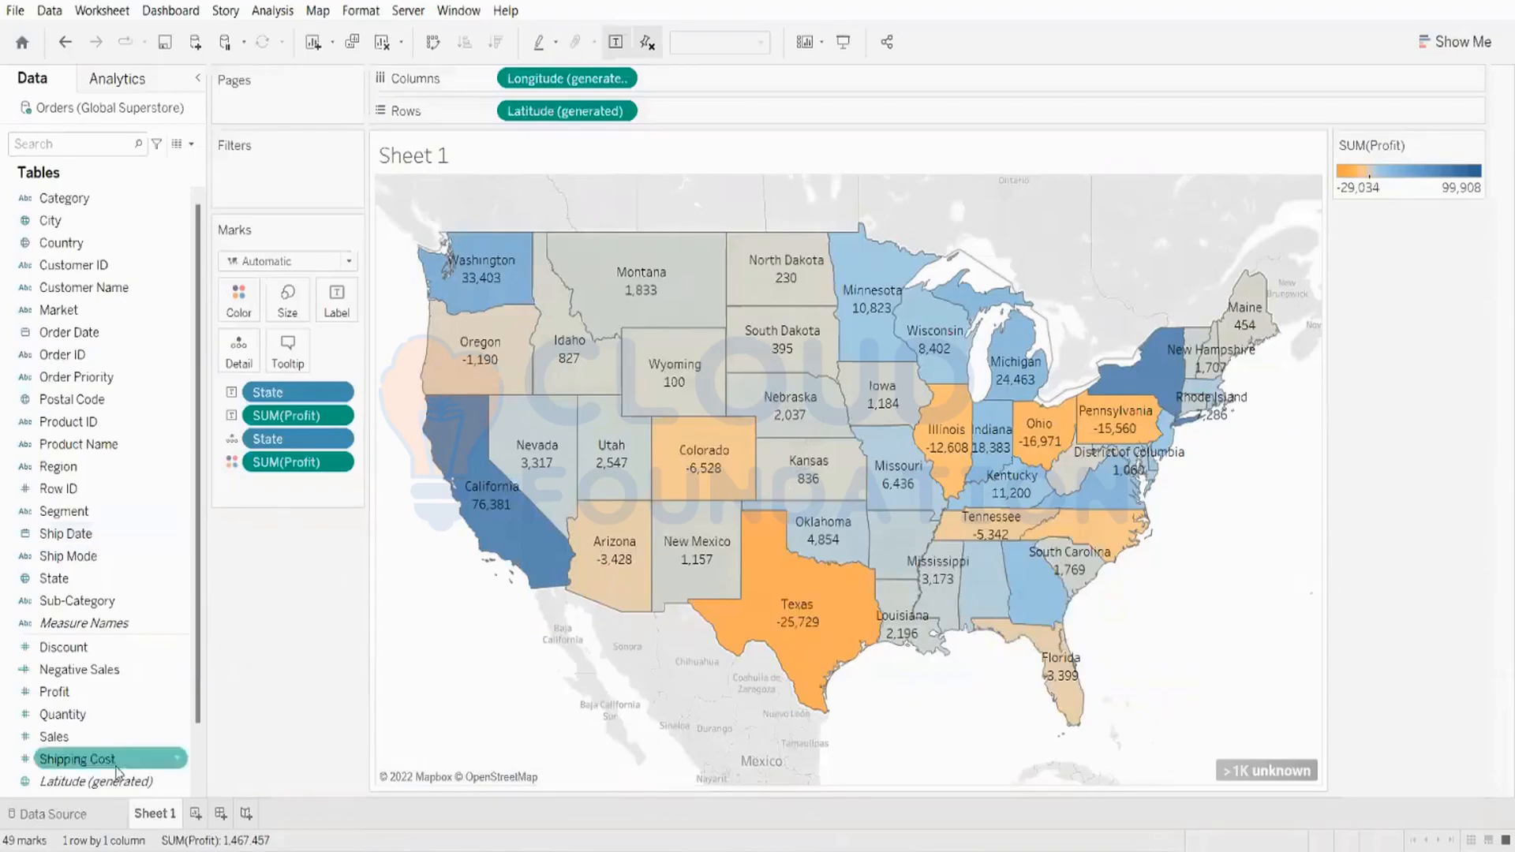
Step: On a new sheet, put Sales on Rows and State on Color, adding all members
click(196, 813)
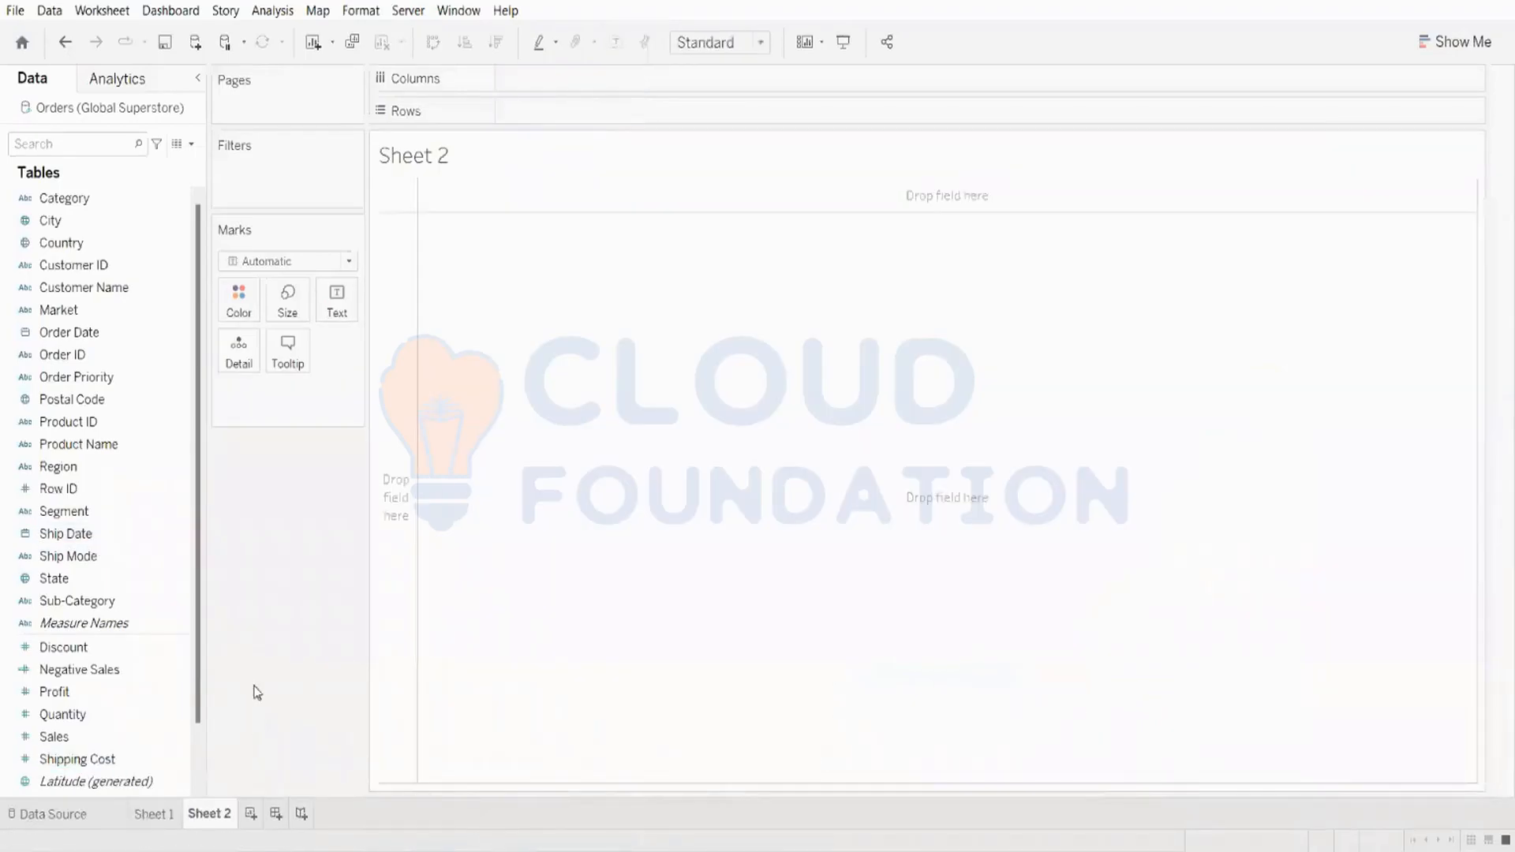
double_click(55, 736)
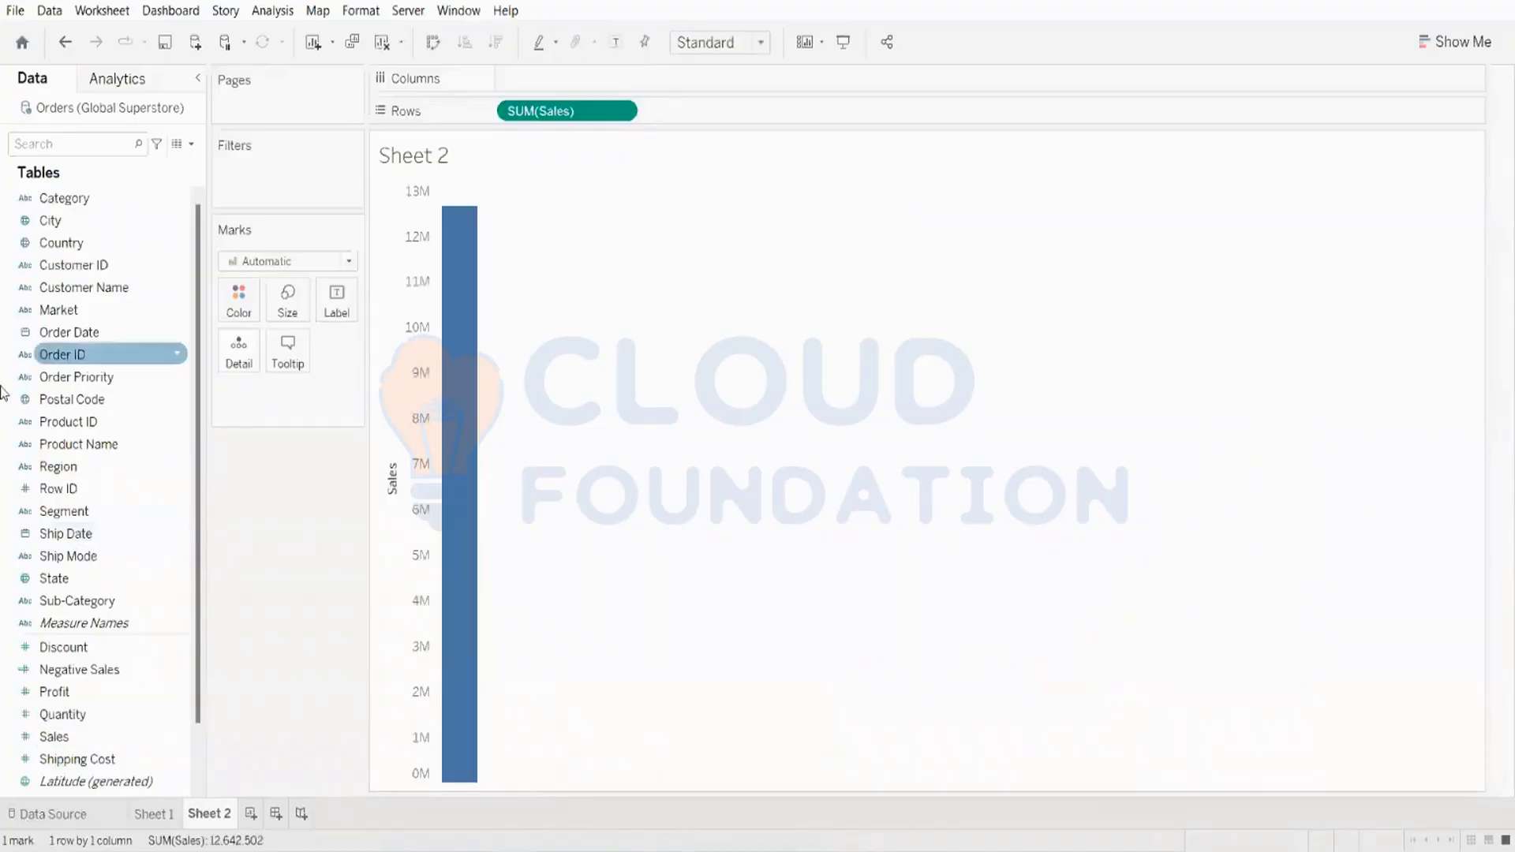
drag(66, 582, 290, 316)
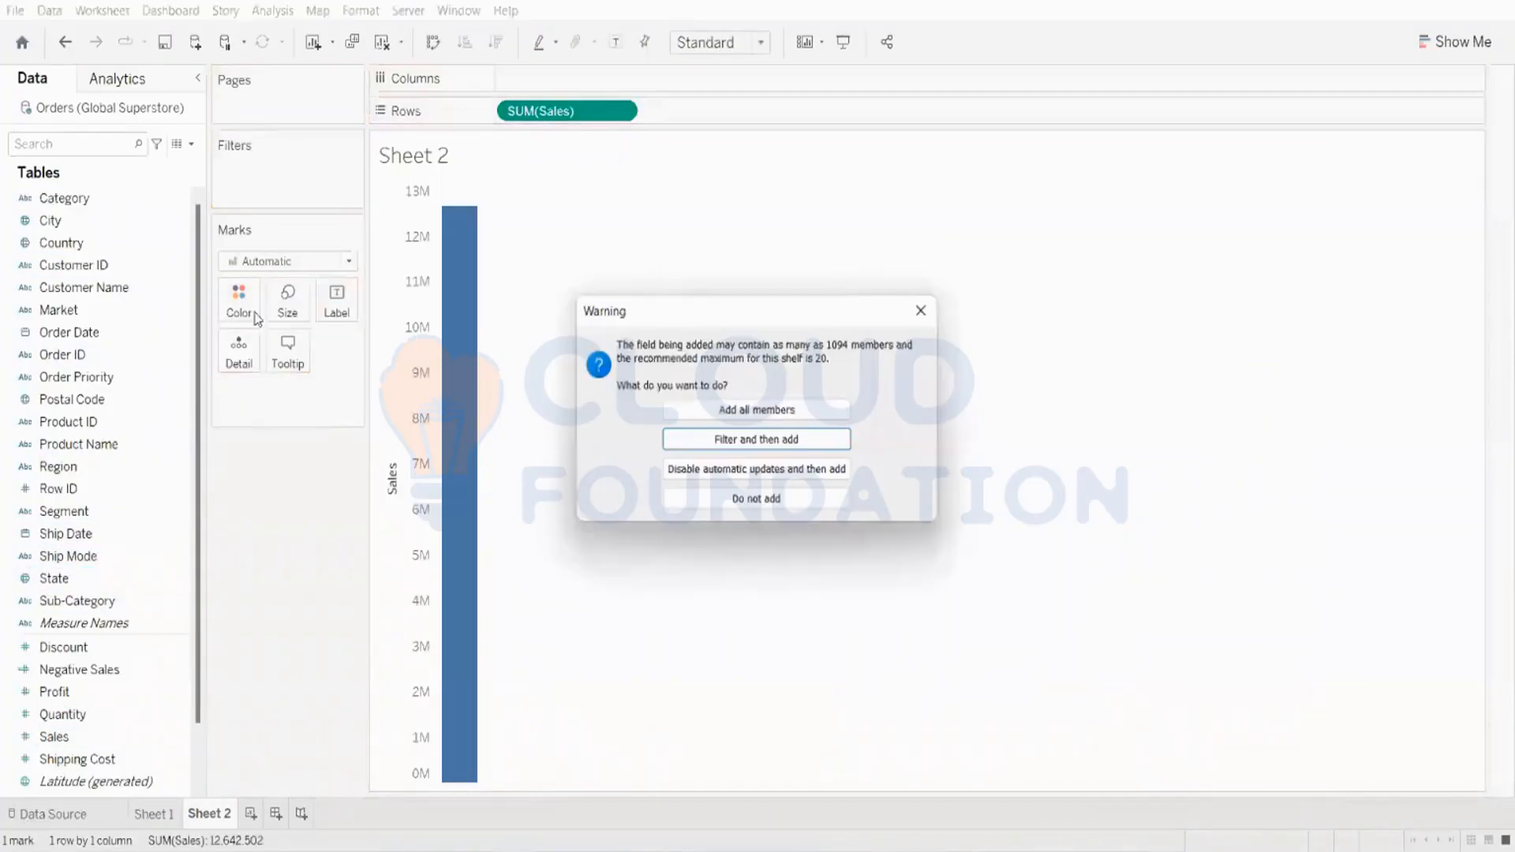
click(793, 412)
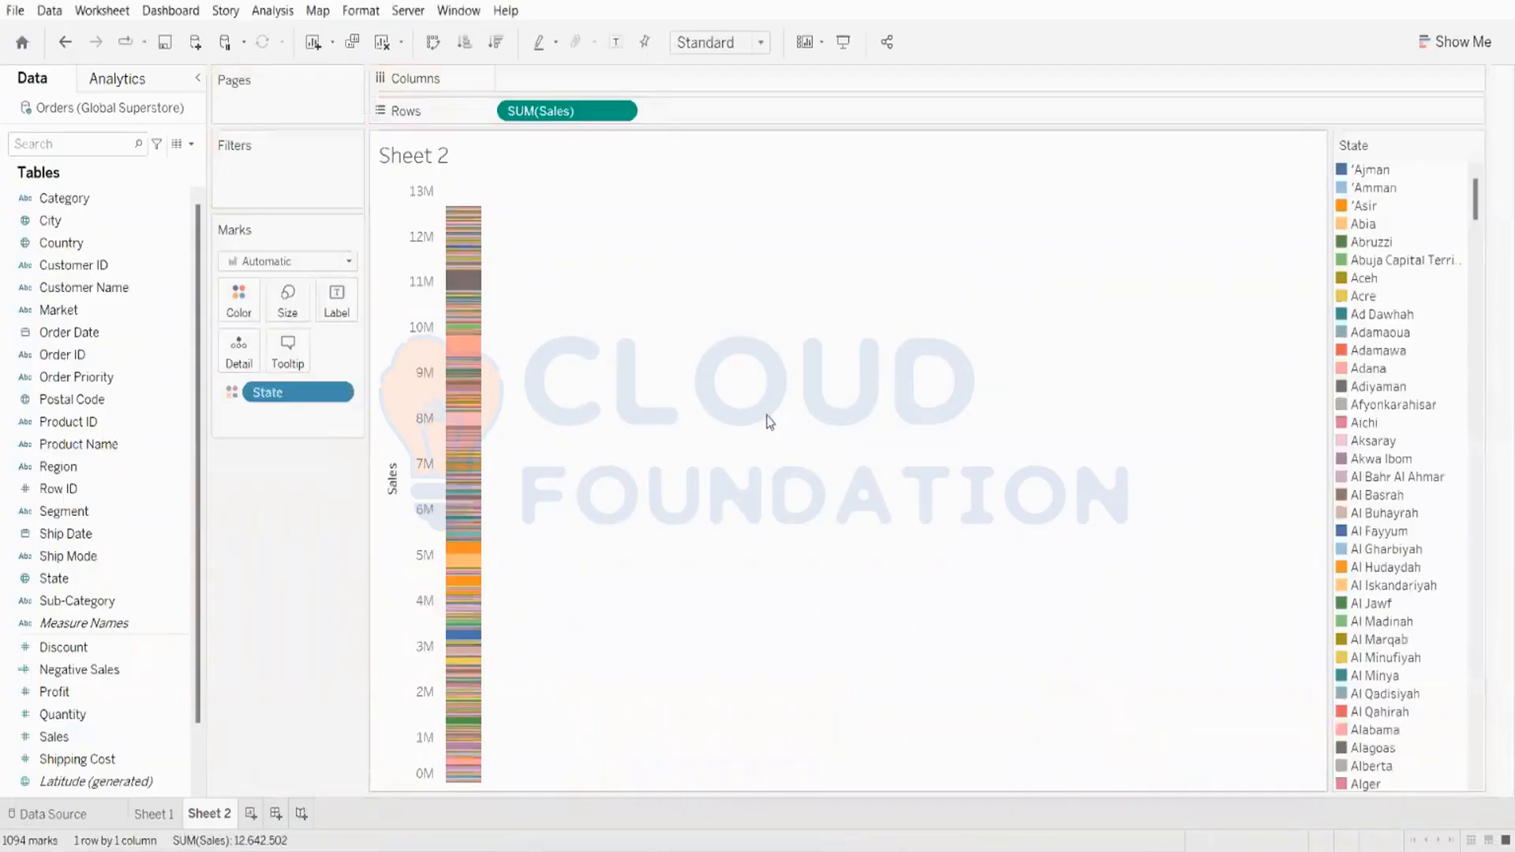
Step: Turn the view into a filled map of Sales by State with Show Me, then hide Show Me
click(1460, 43)
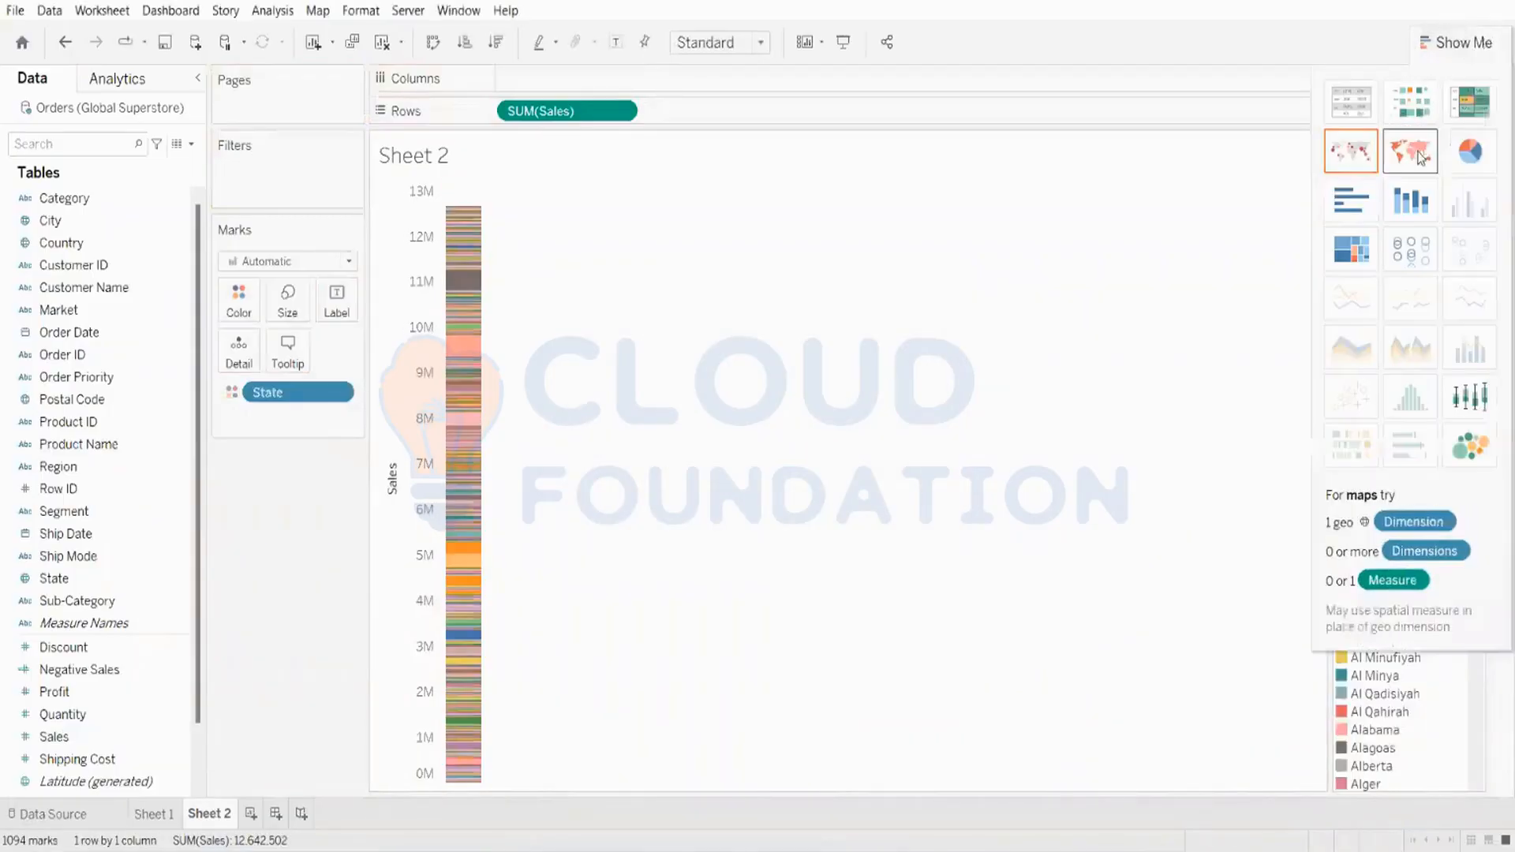
click(1411, 150)
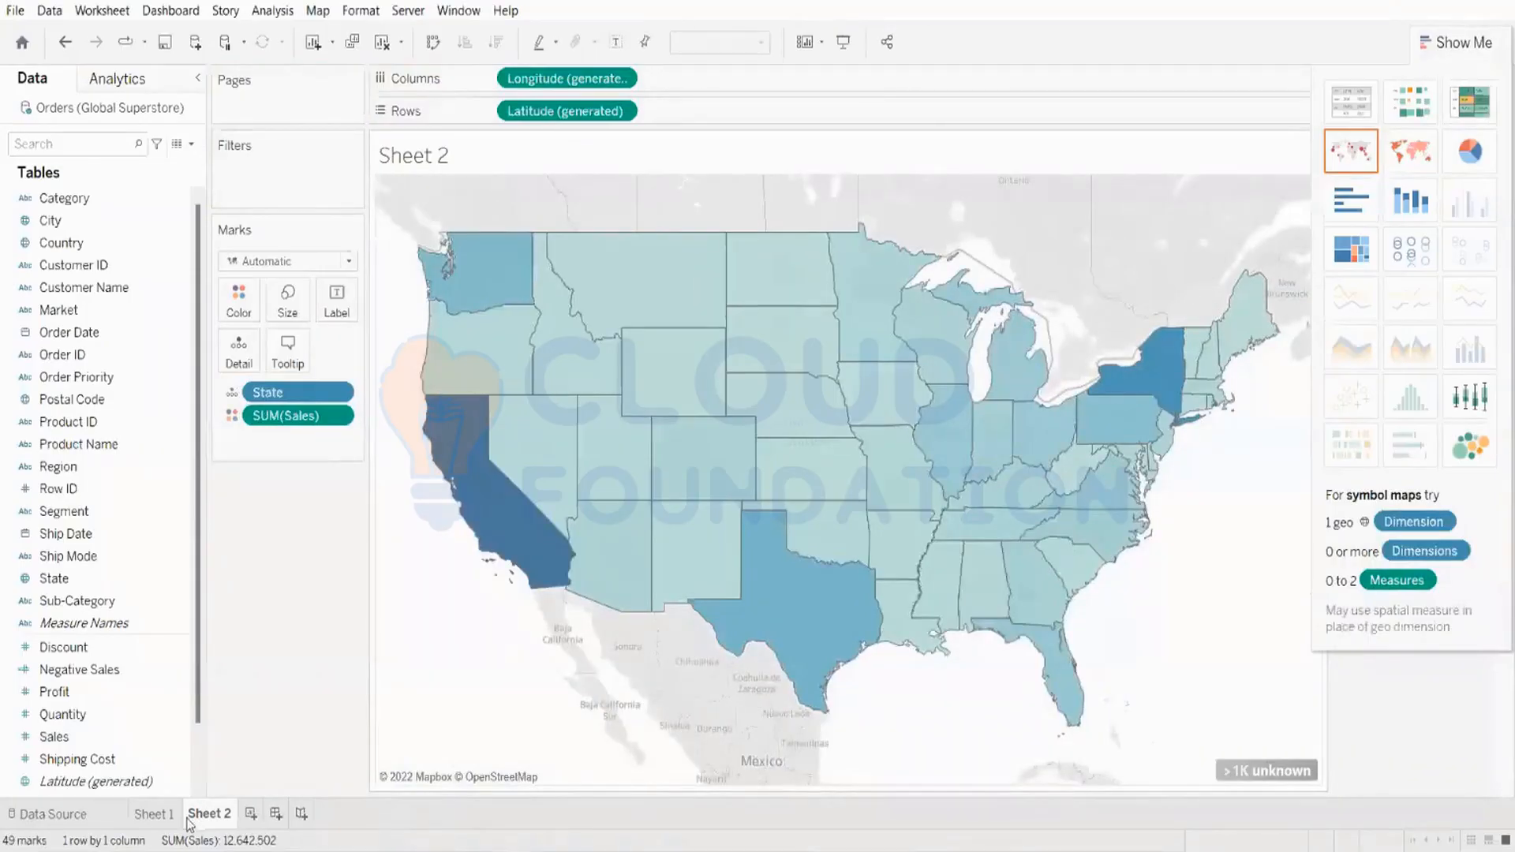
mouse_move(157, 824)
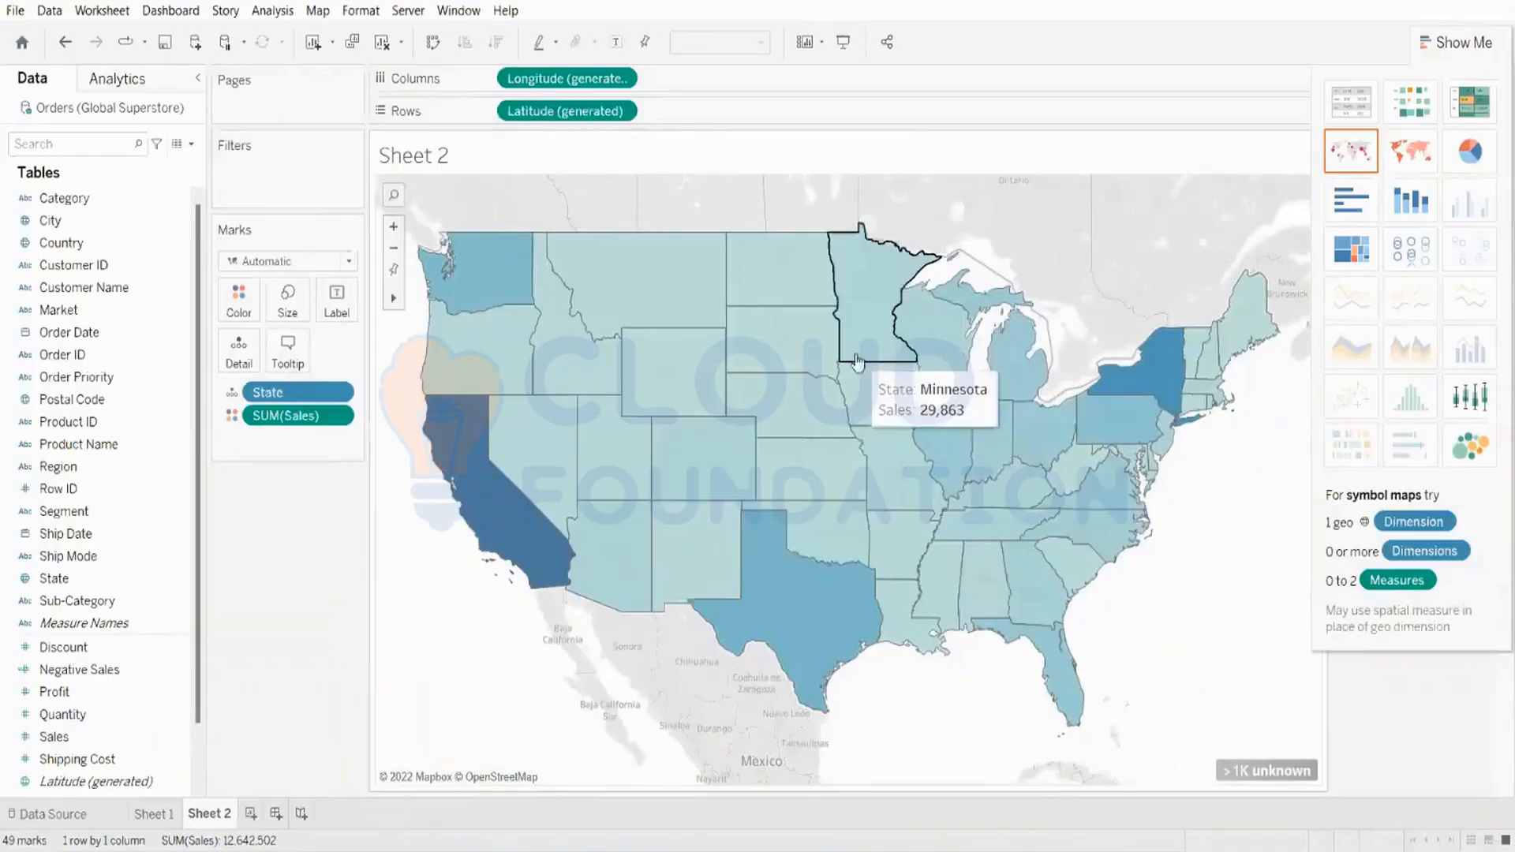
click(1458, 43)
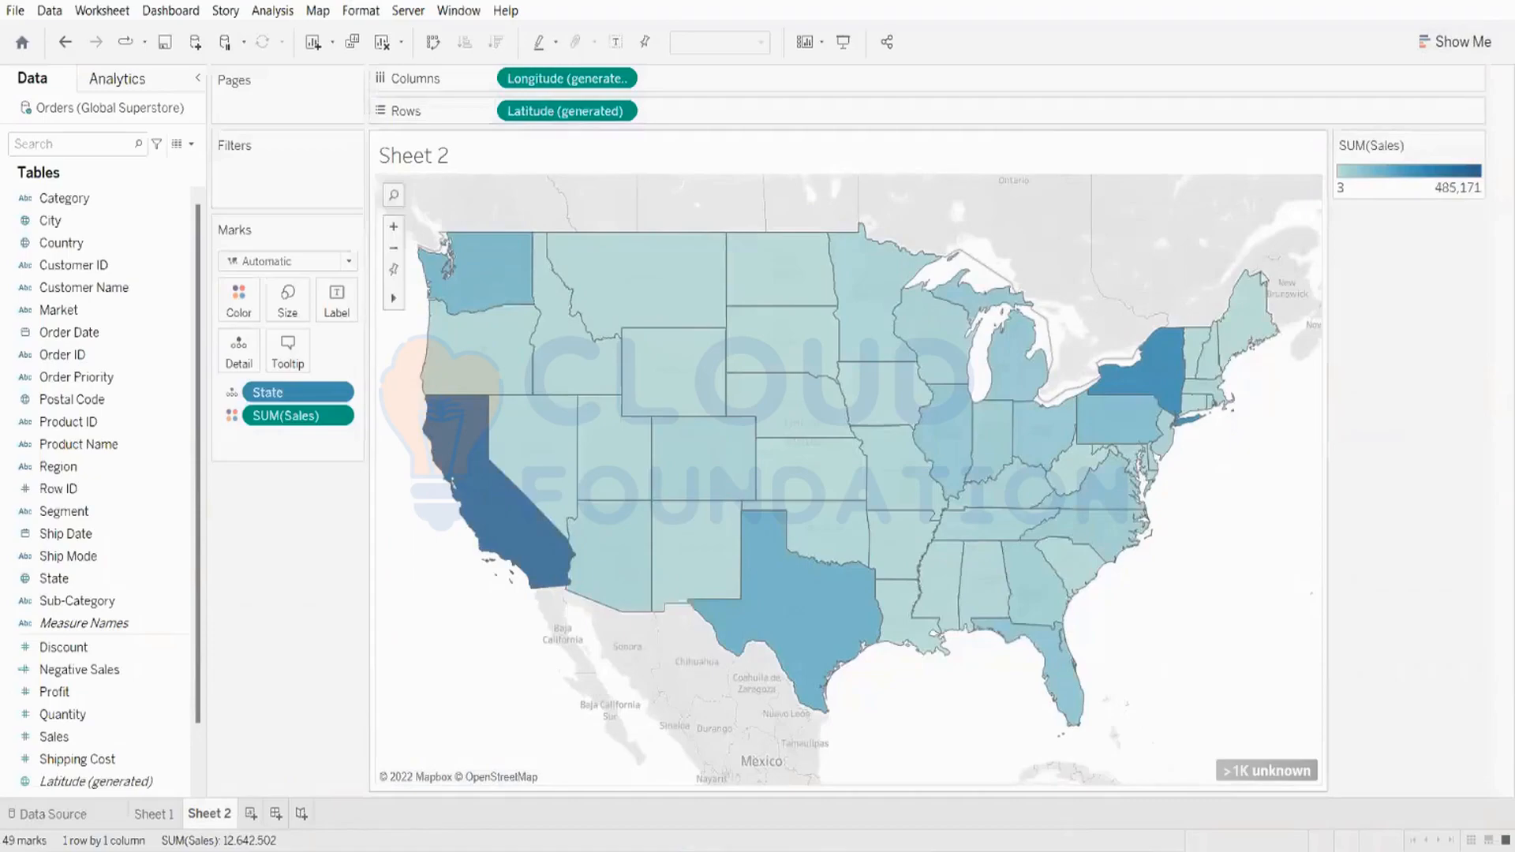
Step: Clear the Sales-by-State map from Sheet 2
mouse_move(1257, 282)
mouse_move(821, 402)
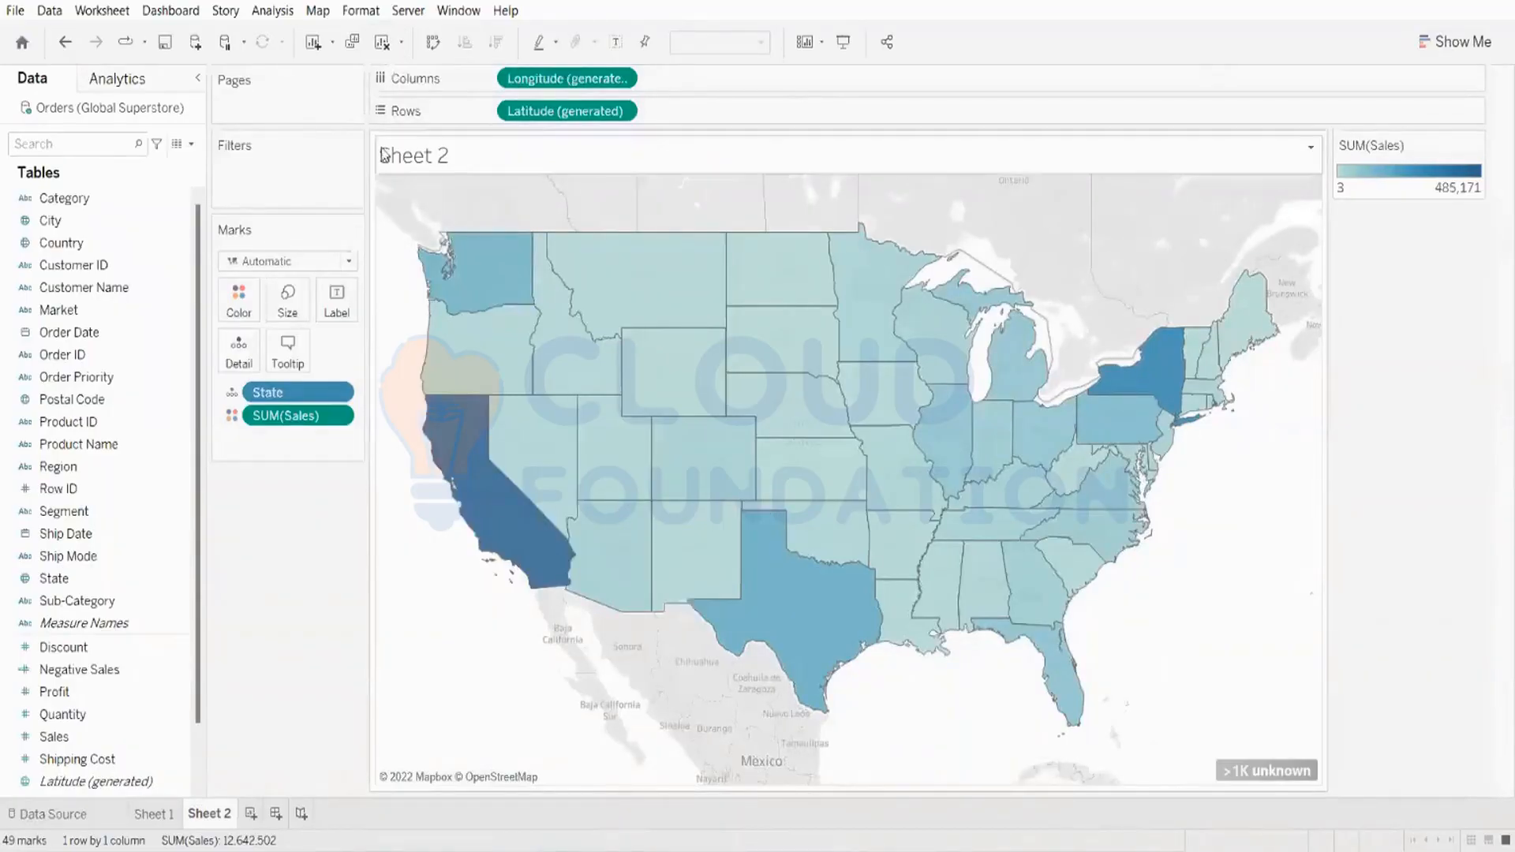
click(382, 42)
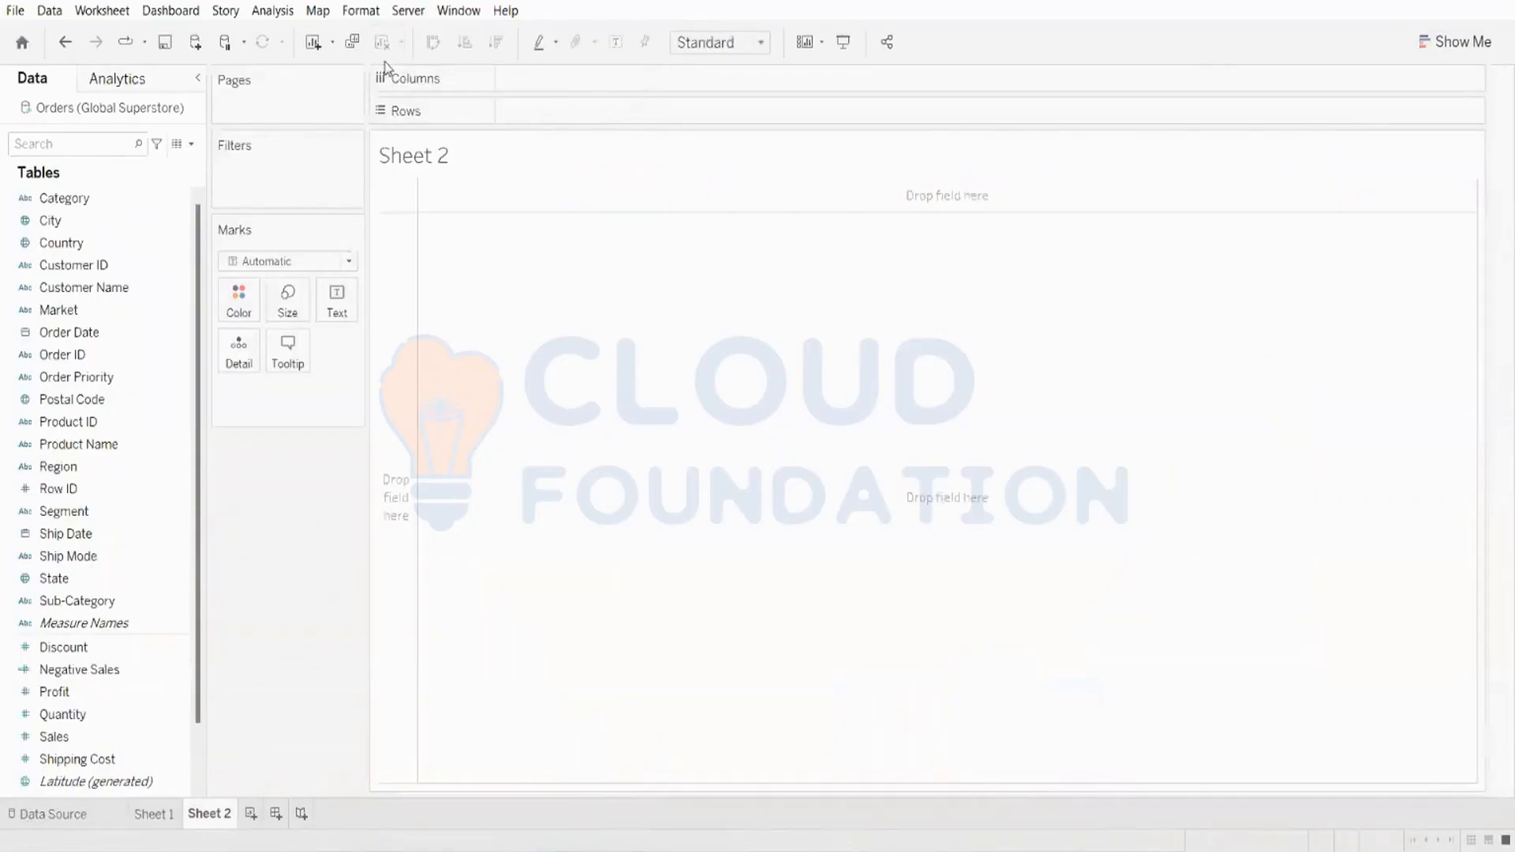
double_click(118, 578)
scroll(884, 579, down, 2)
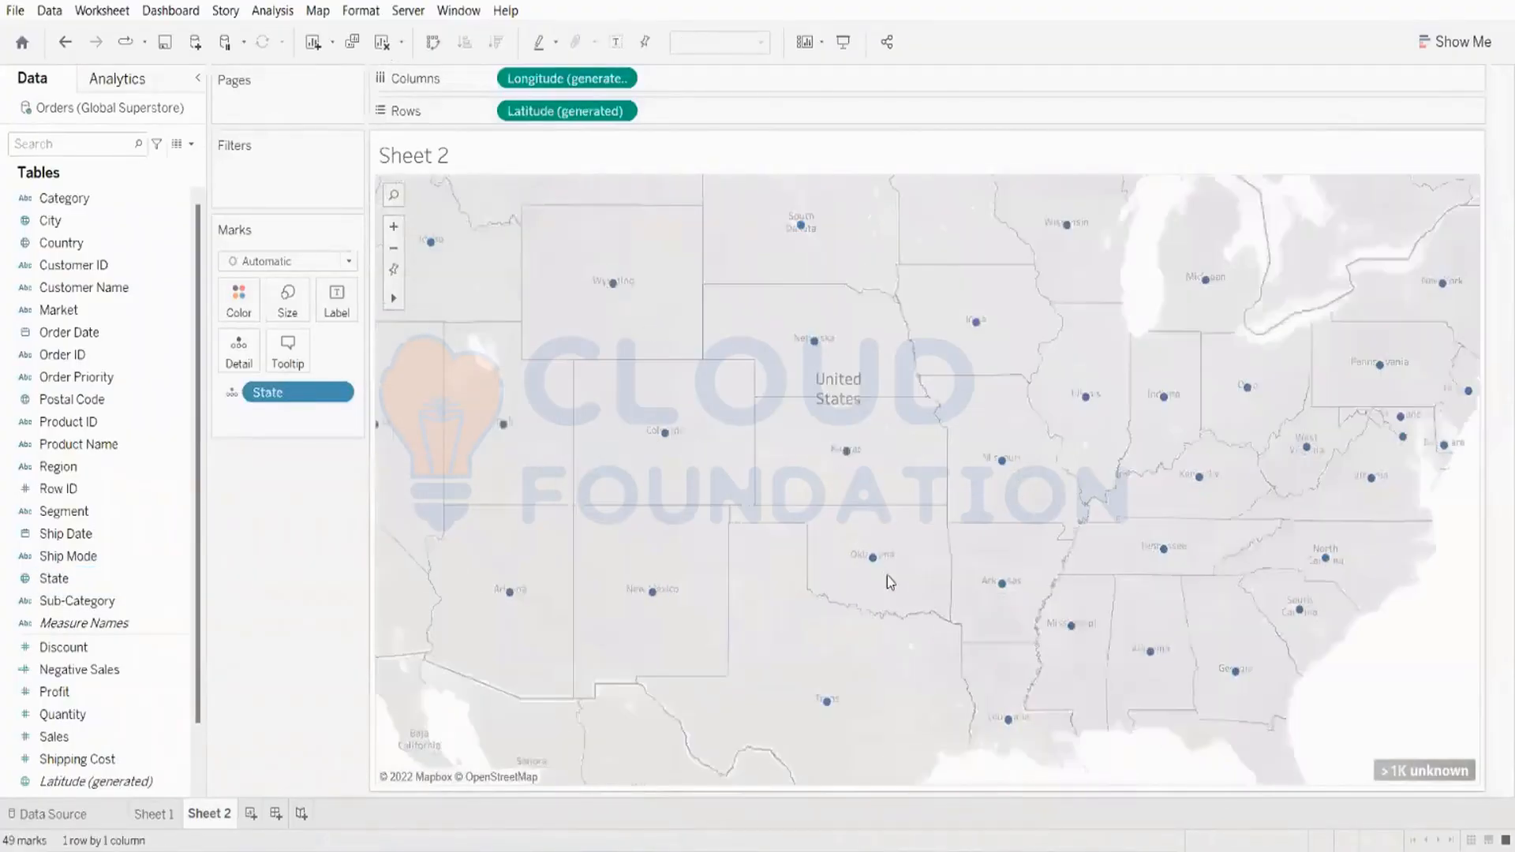
scroll(891, 583, up, 2)
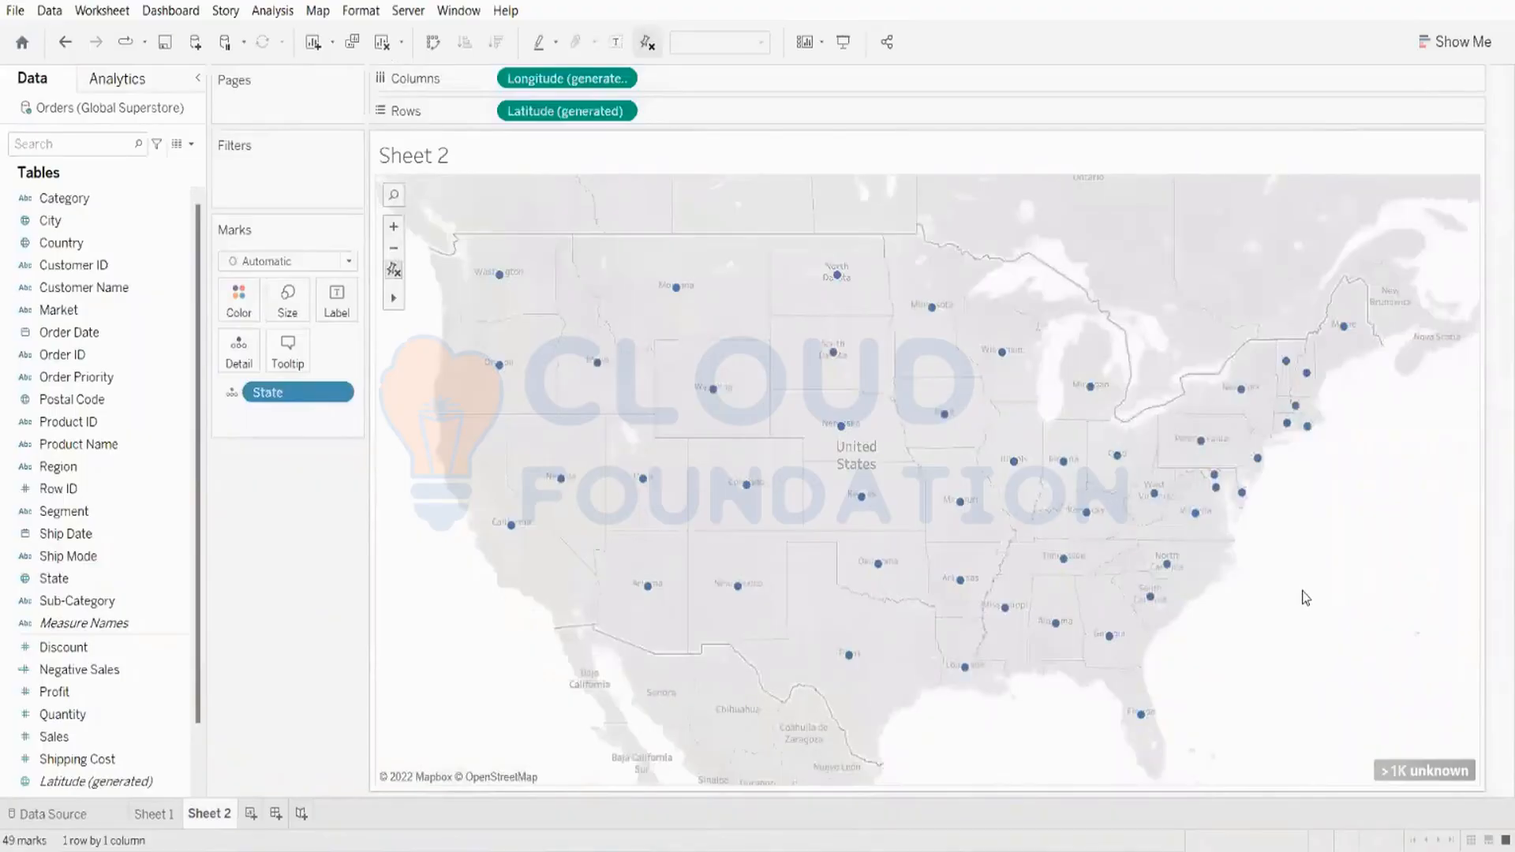
scroll(1302, 598, down, 1)
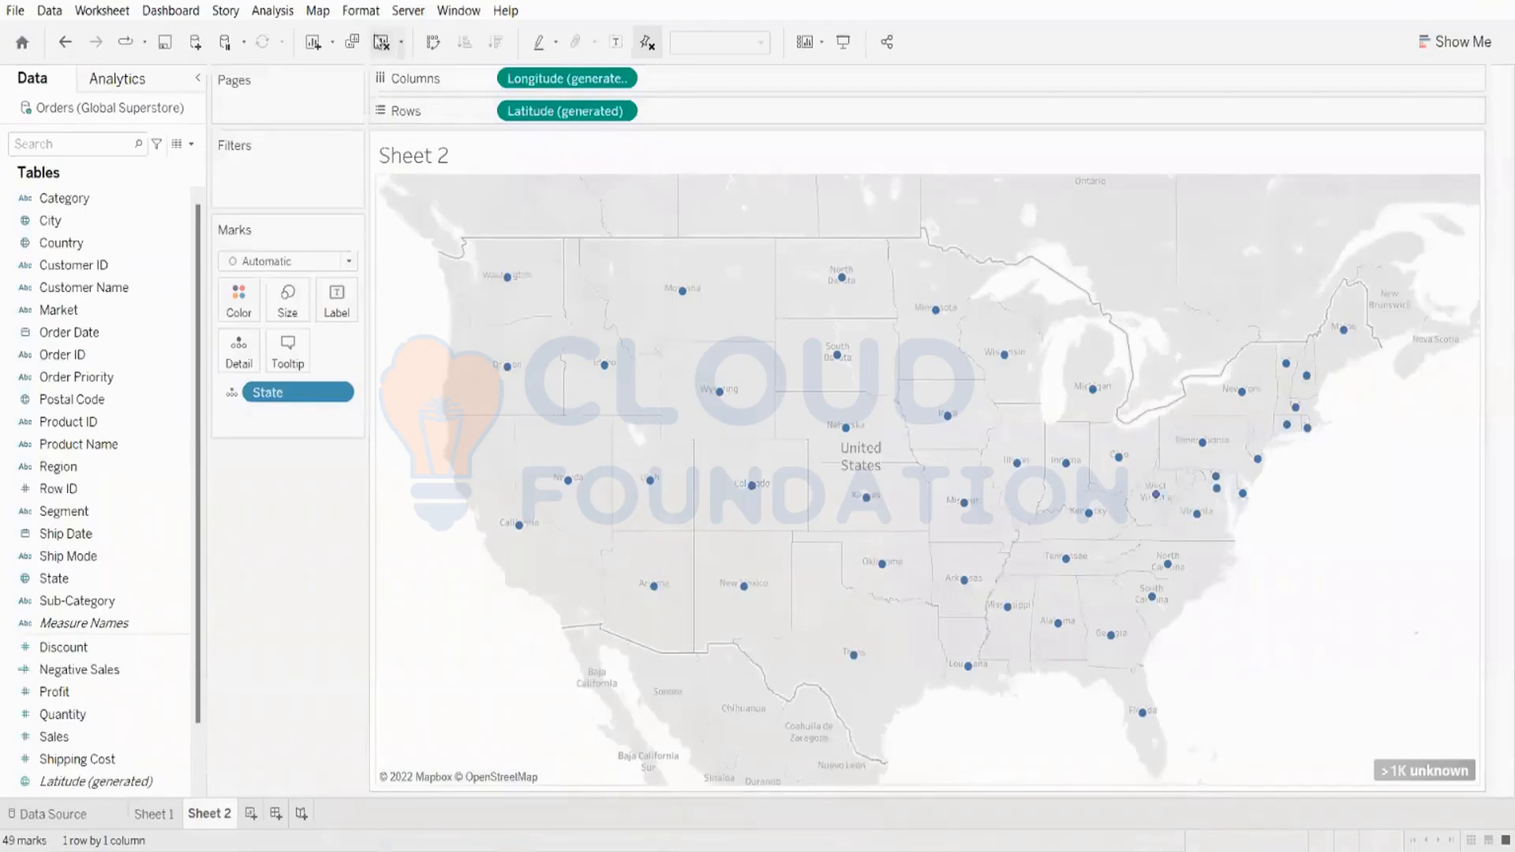
click(381, 43)
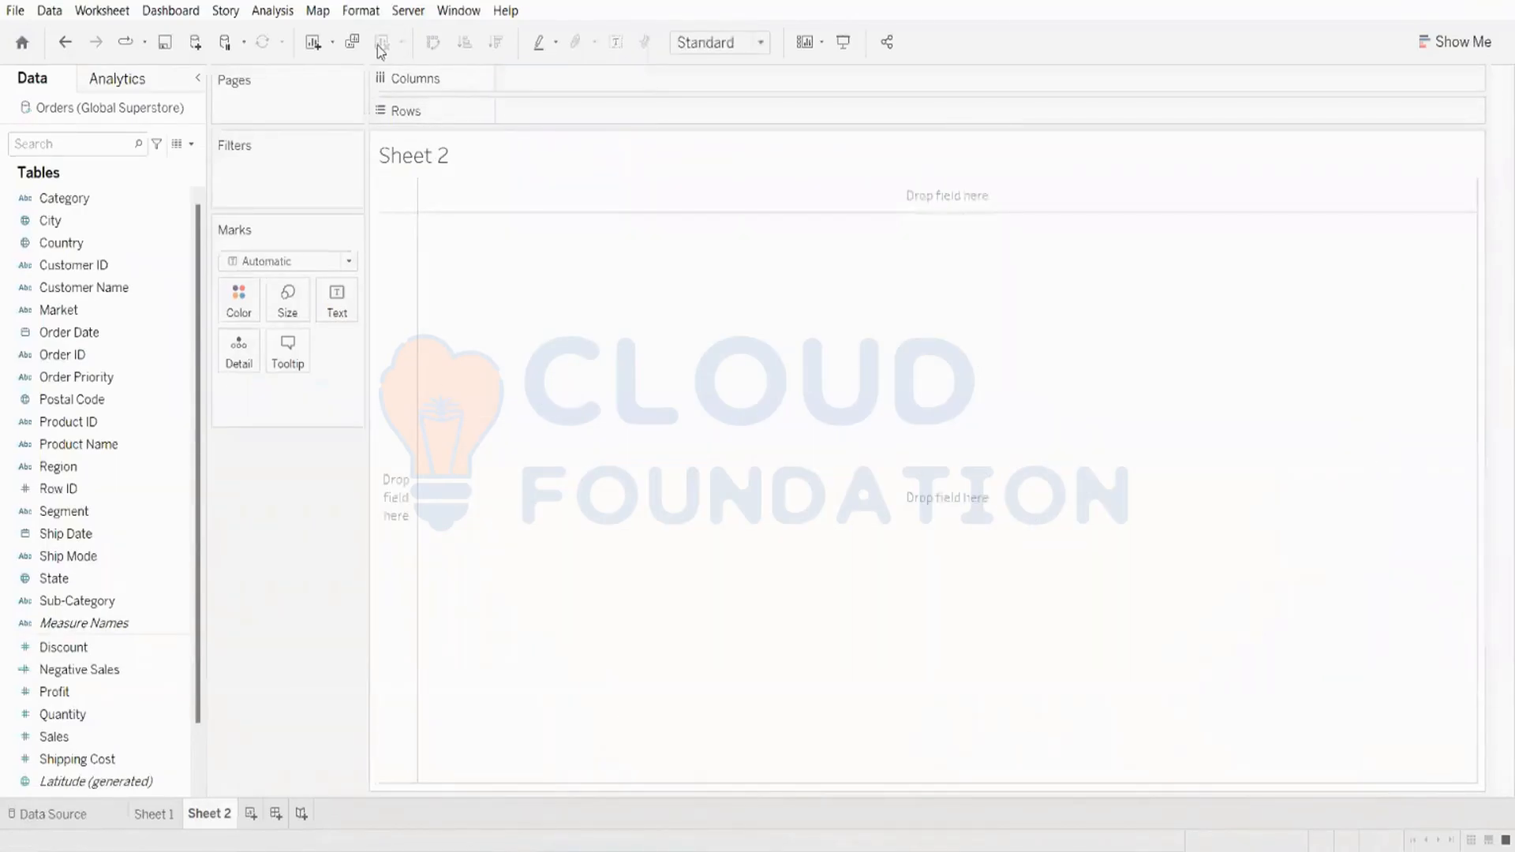
Step: Clear the Profit-by-State map from Sheet 1
click(162, 813)
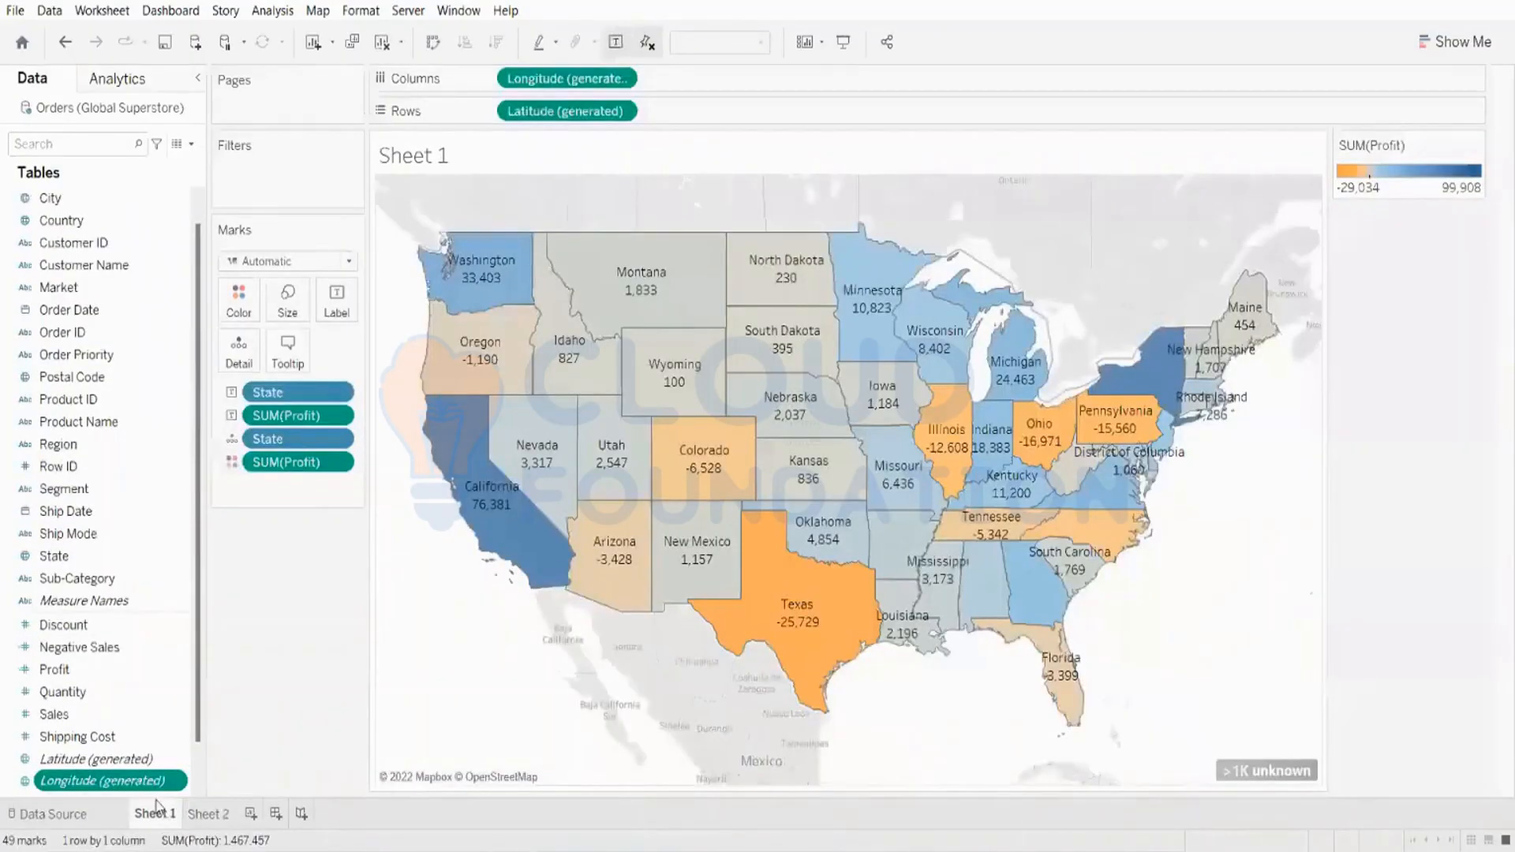
click(381, 43)
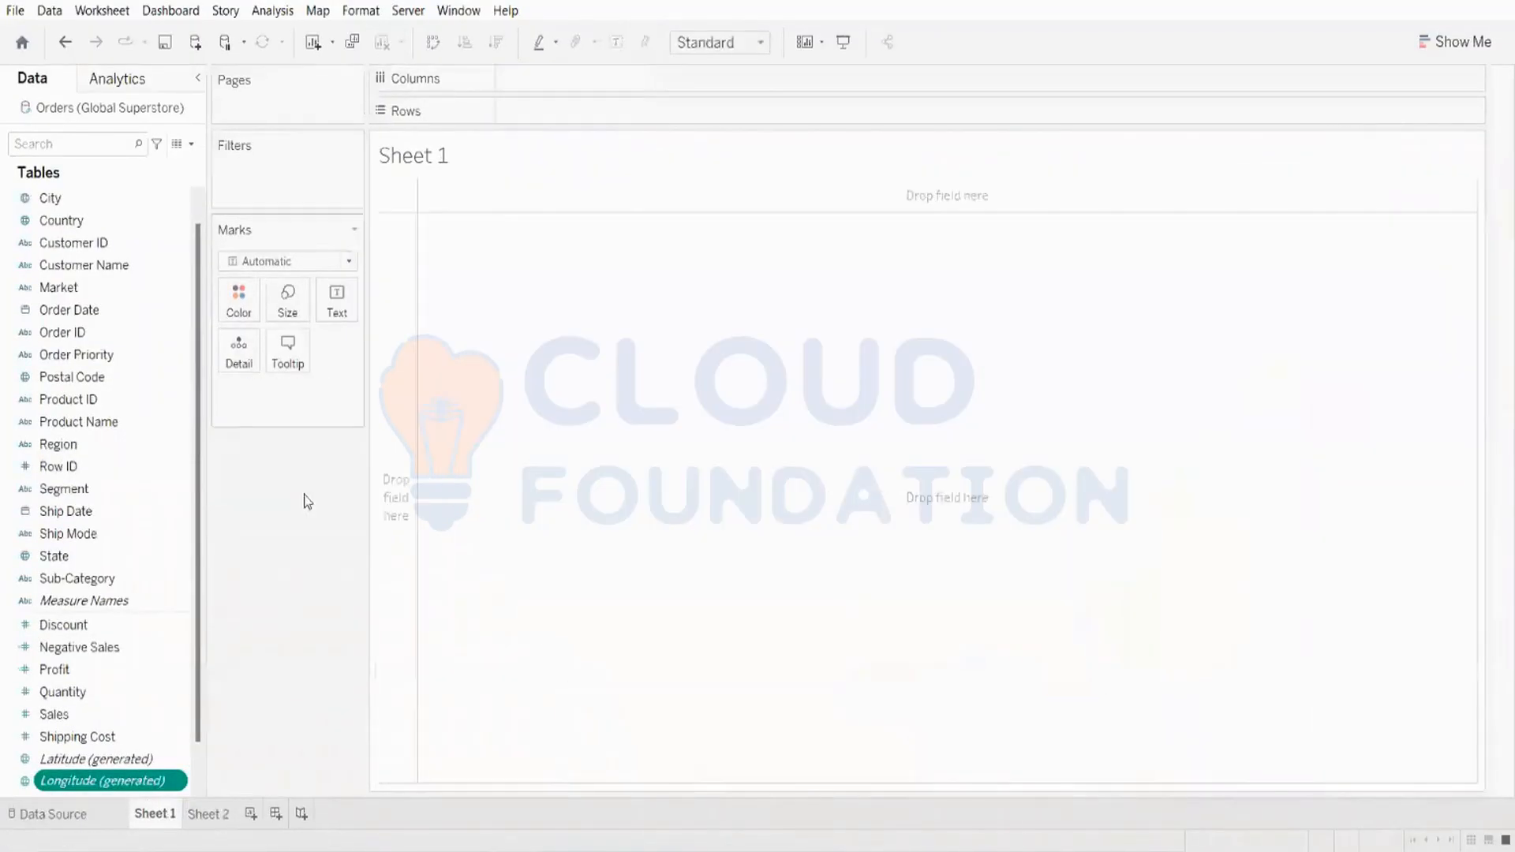
click(217, 819)
click(173, 821)
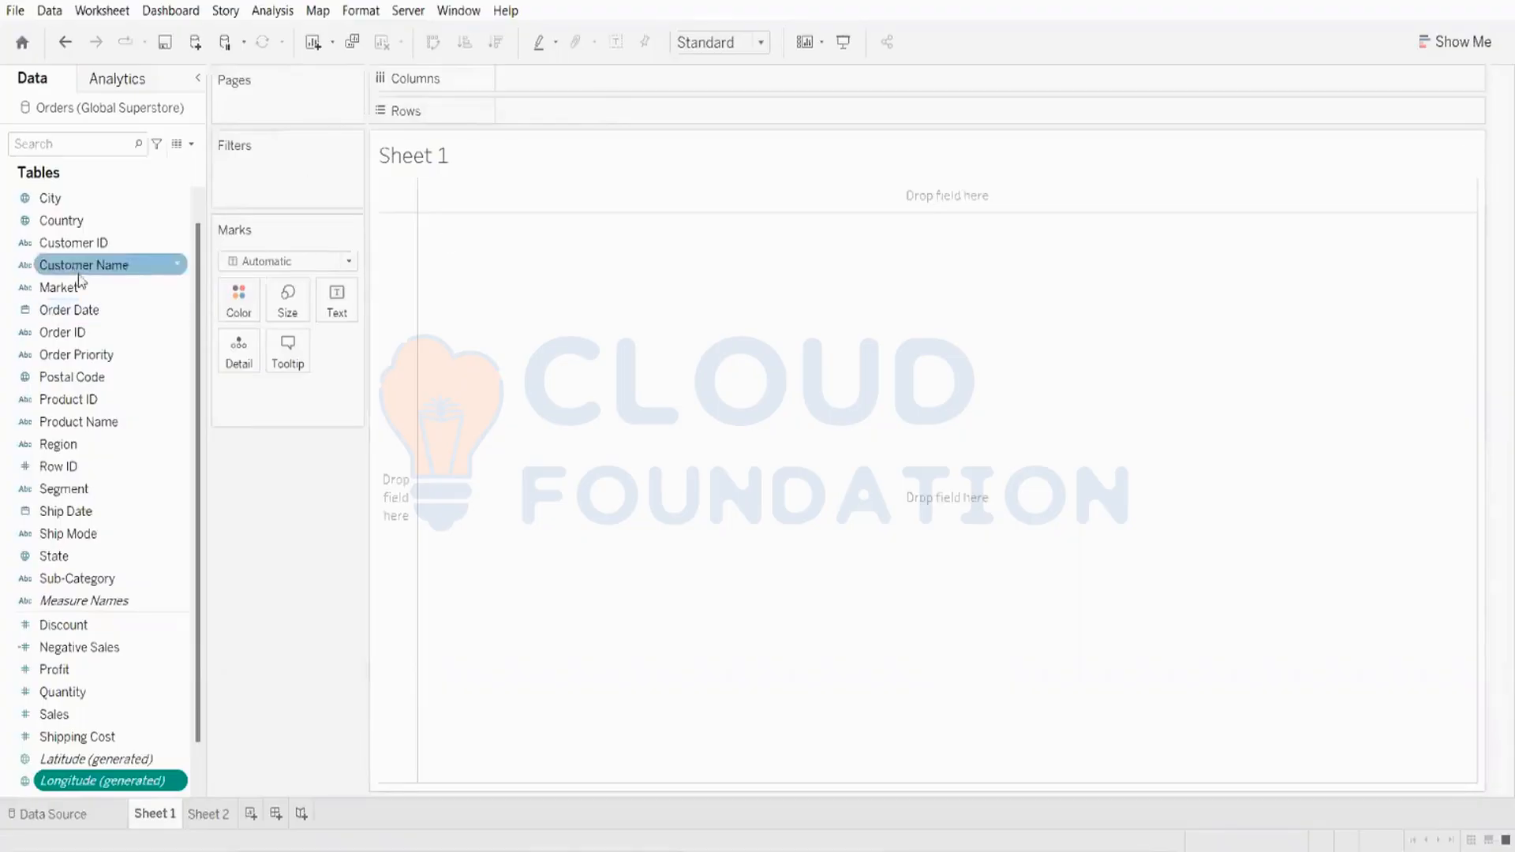
click(194, 815)
click(173, 816)
click(207, 815)
click(169, 817)
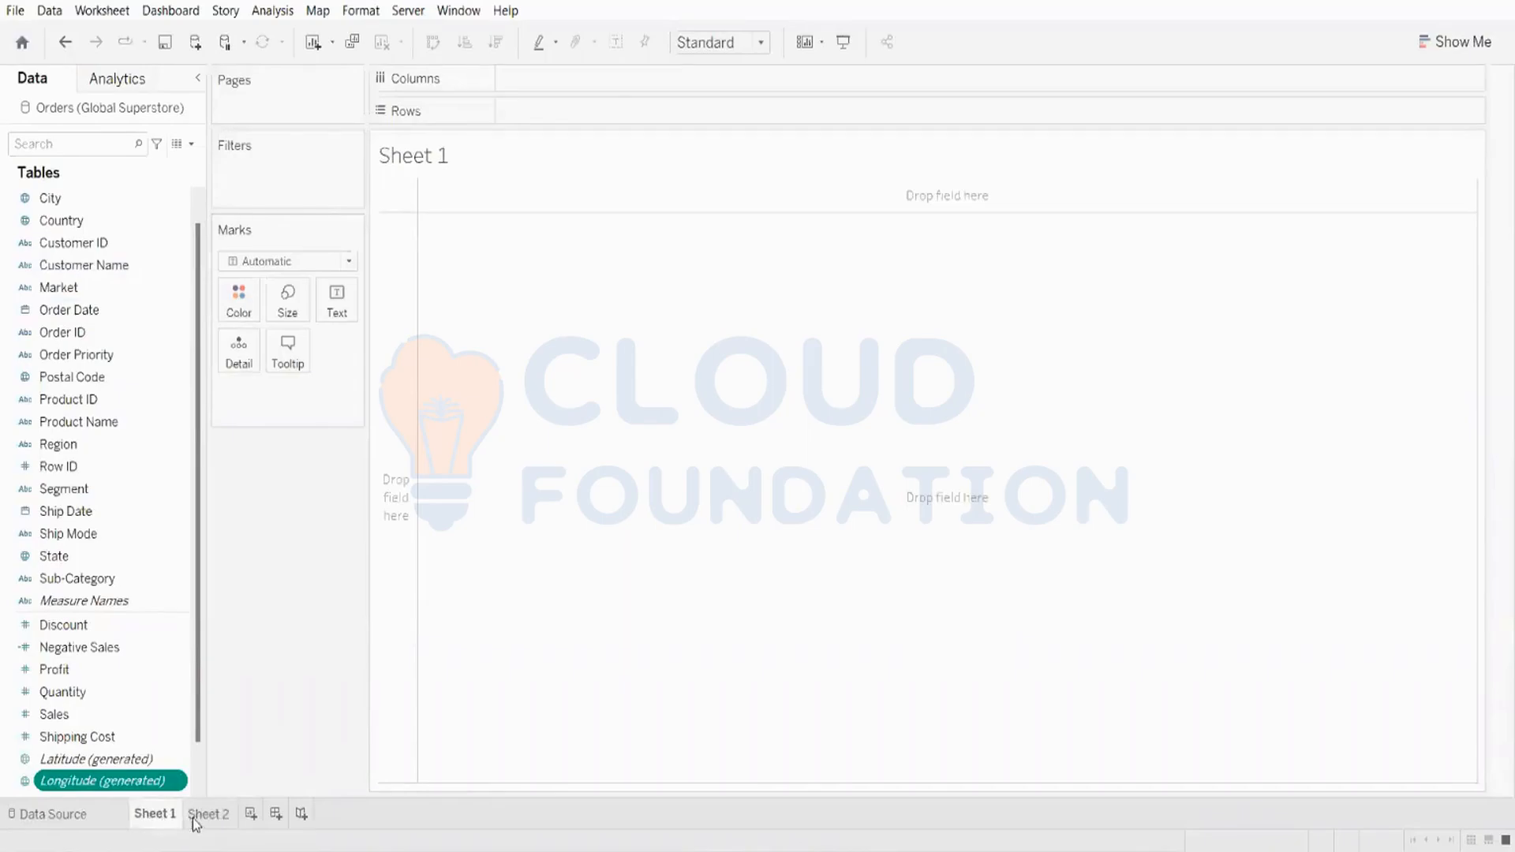
click(194, 816)
click(159, 817)
click(209, 815)
click(157, 816)
click(190, 809)
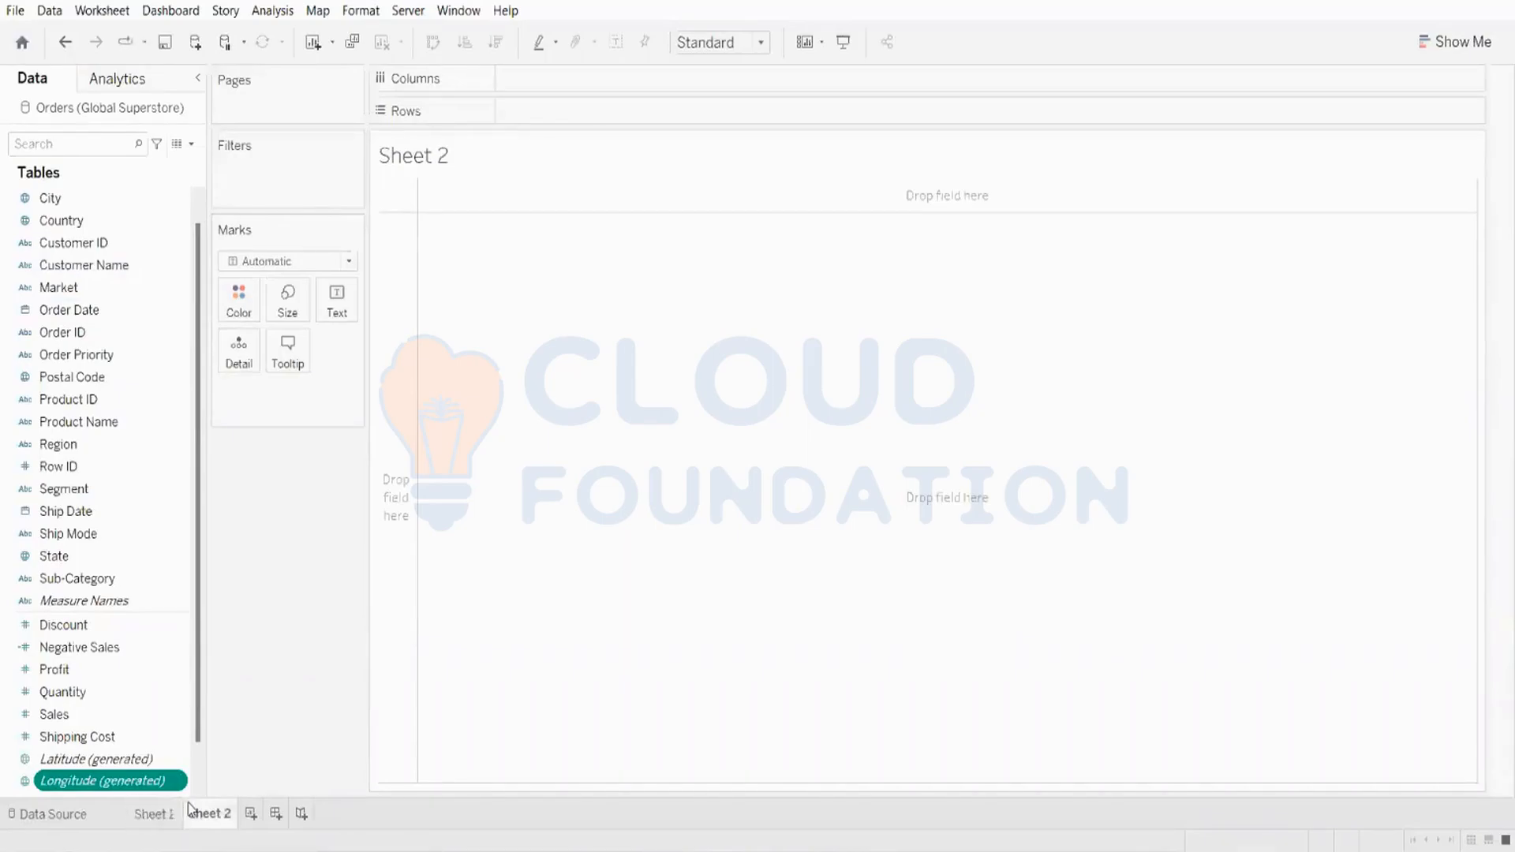
click(160, 814)
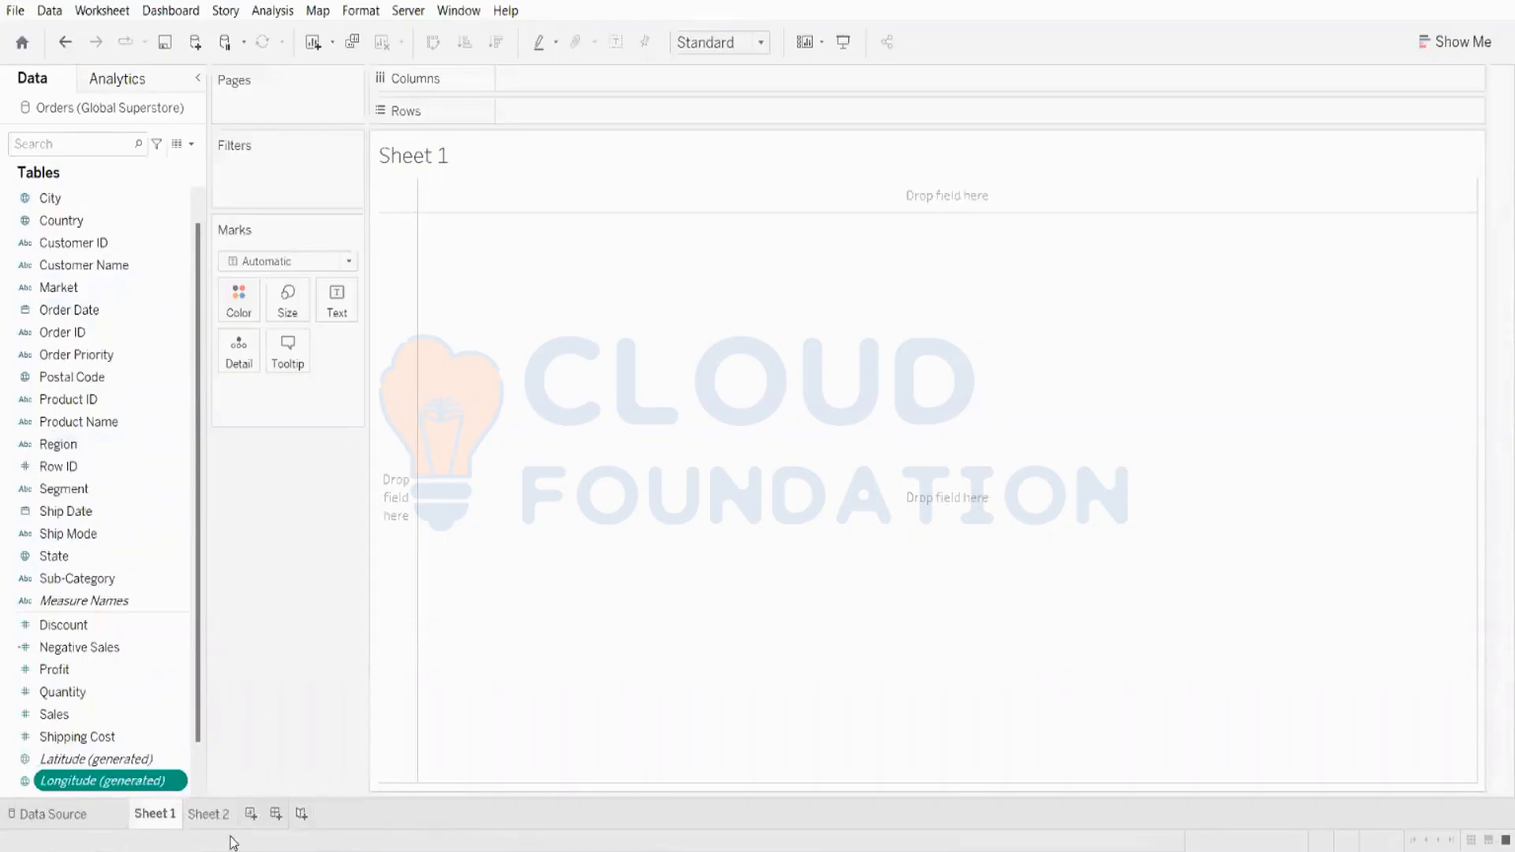
Step: Delete the extra worksheets so that only Sheet 1 remains
click(253, 816)
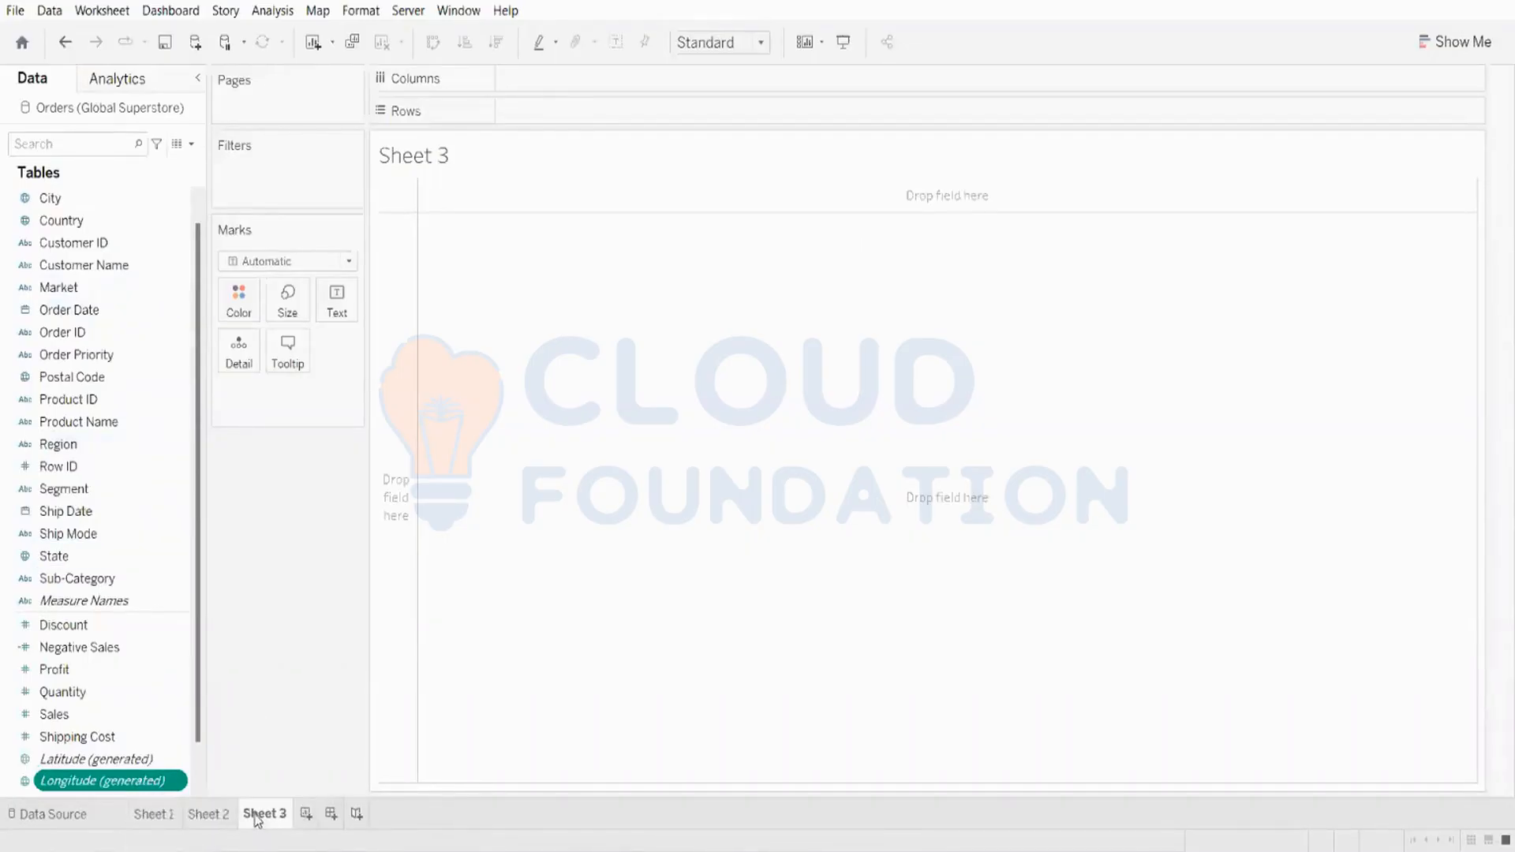
right_click(252, 817)
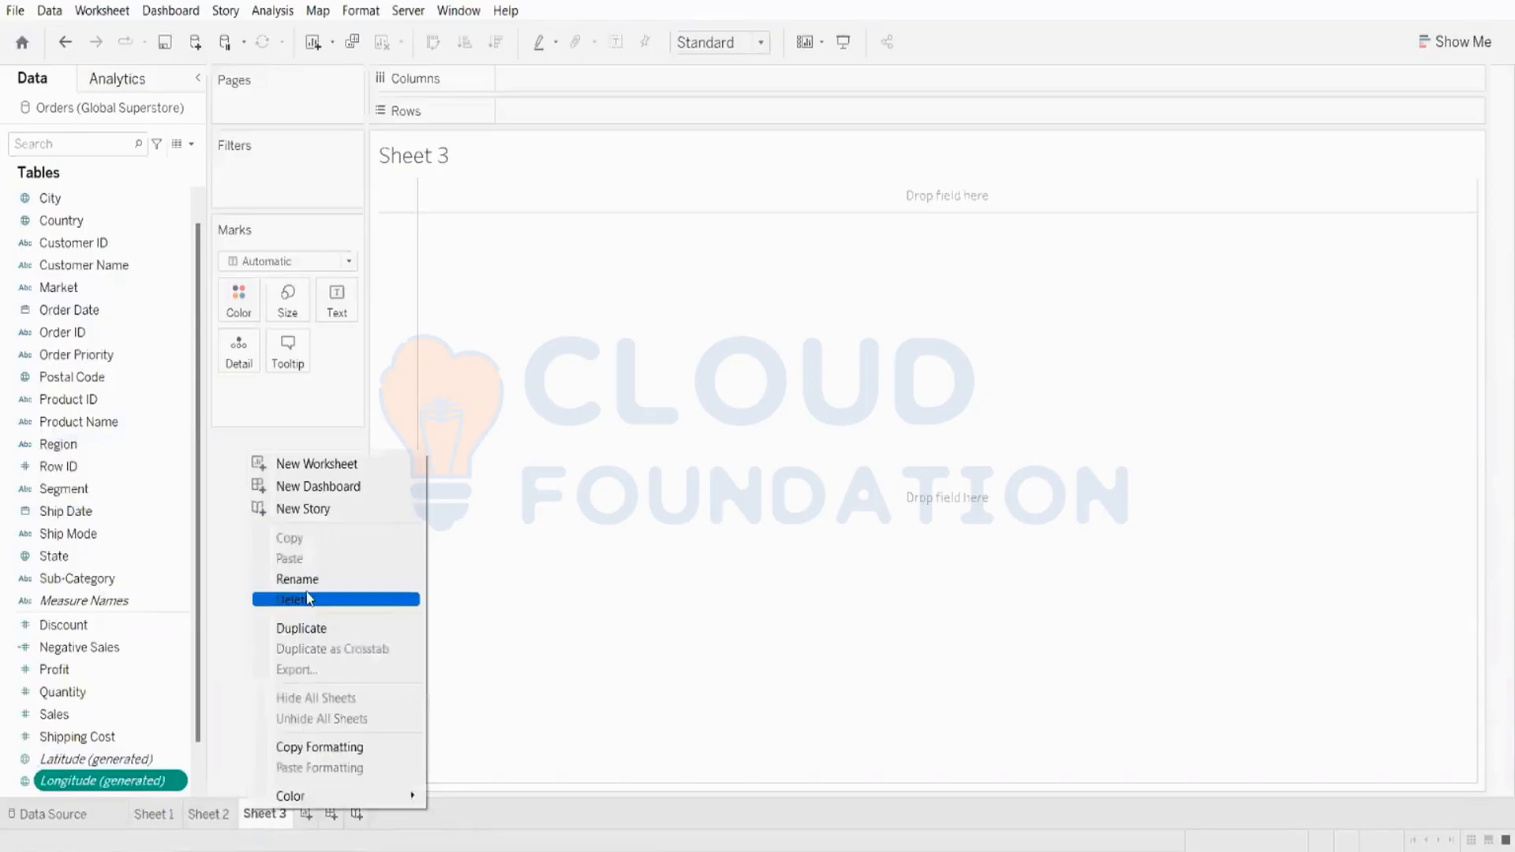
click(307, 599)
right_click(198, 814)
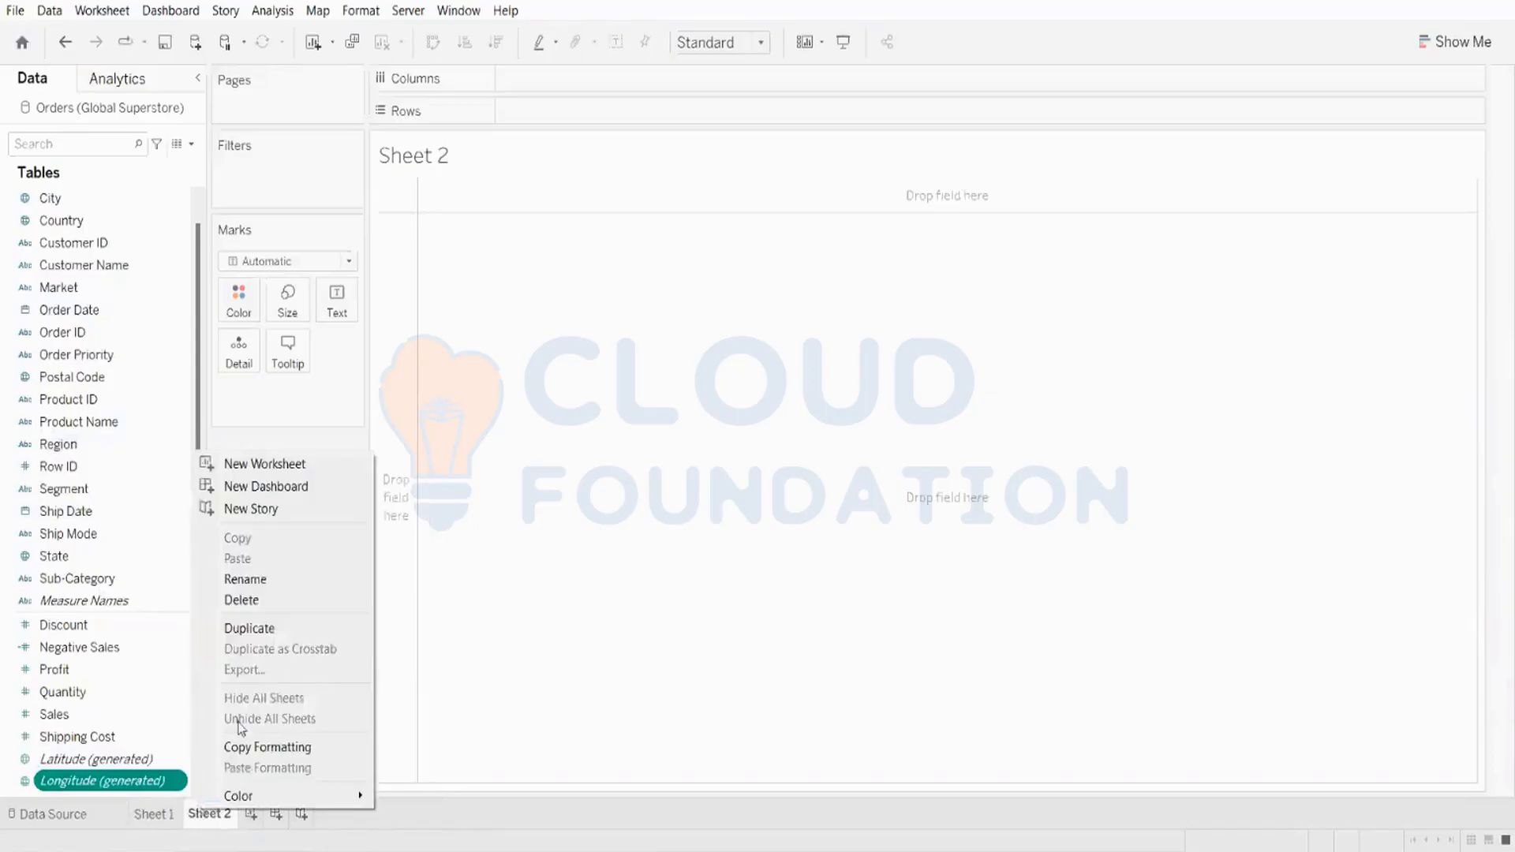
click(252, 600)
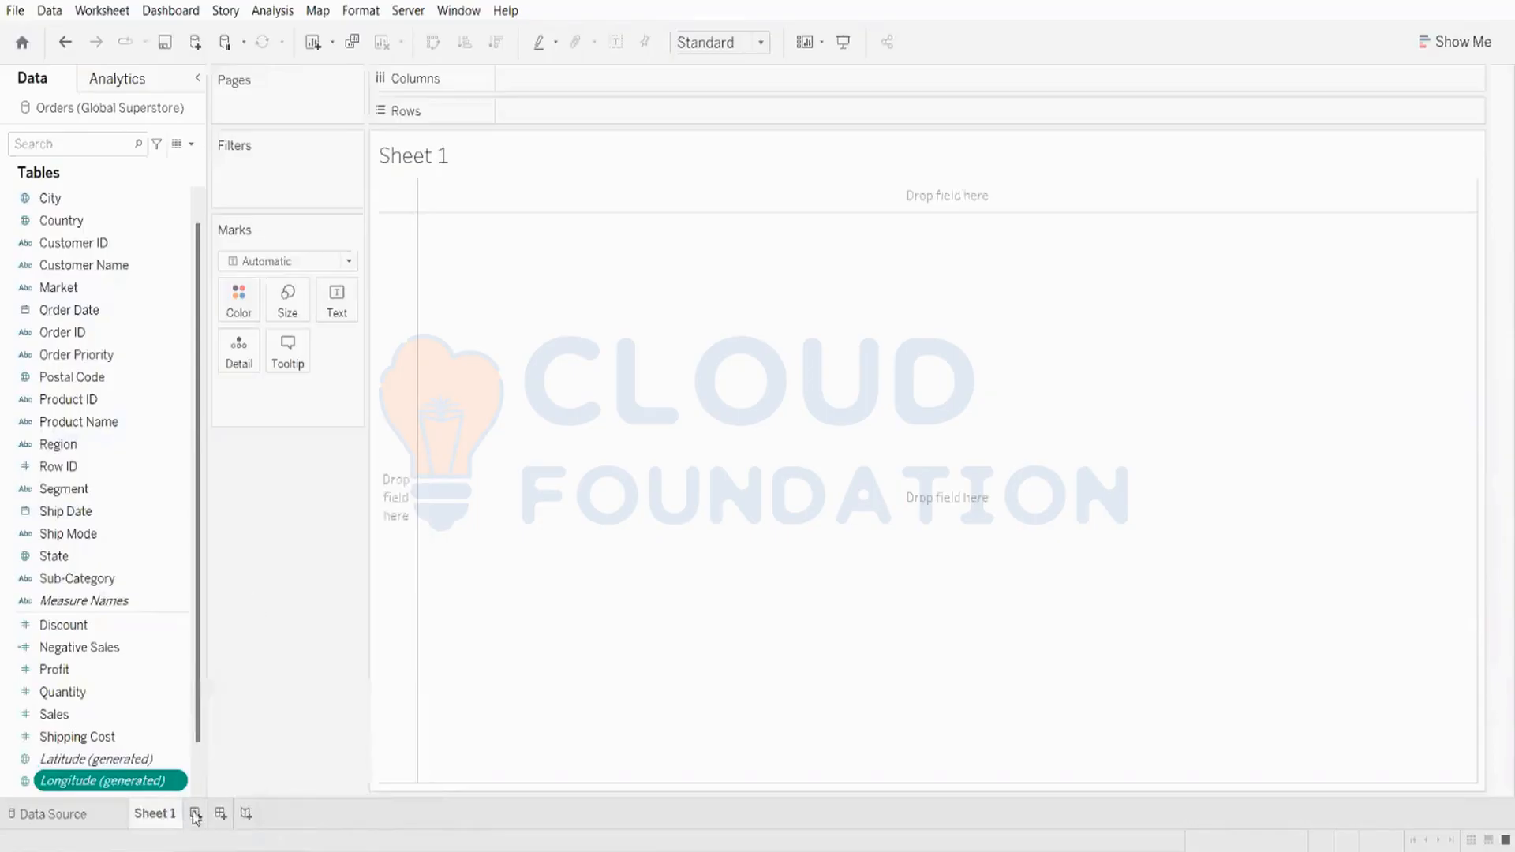
Step: Add a new dashboard and delete Sheet 1
click(221, 813)
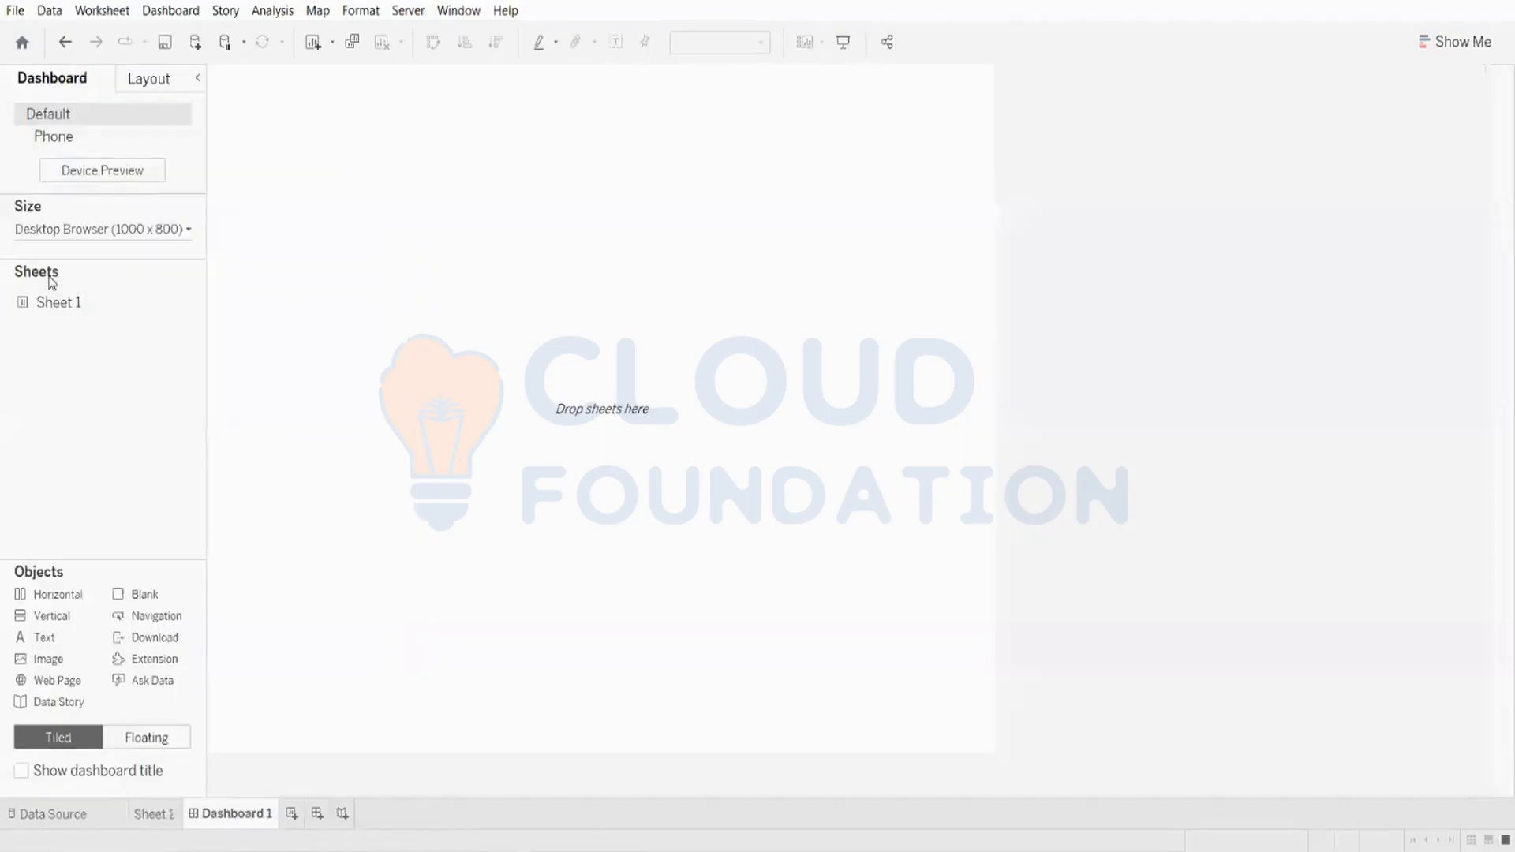
mouse_move(68, 313)
click(166, 820)
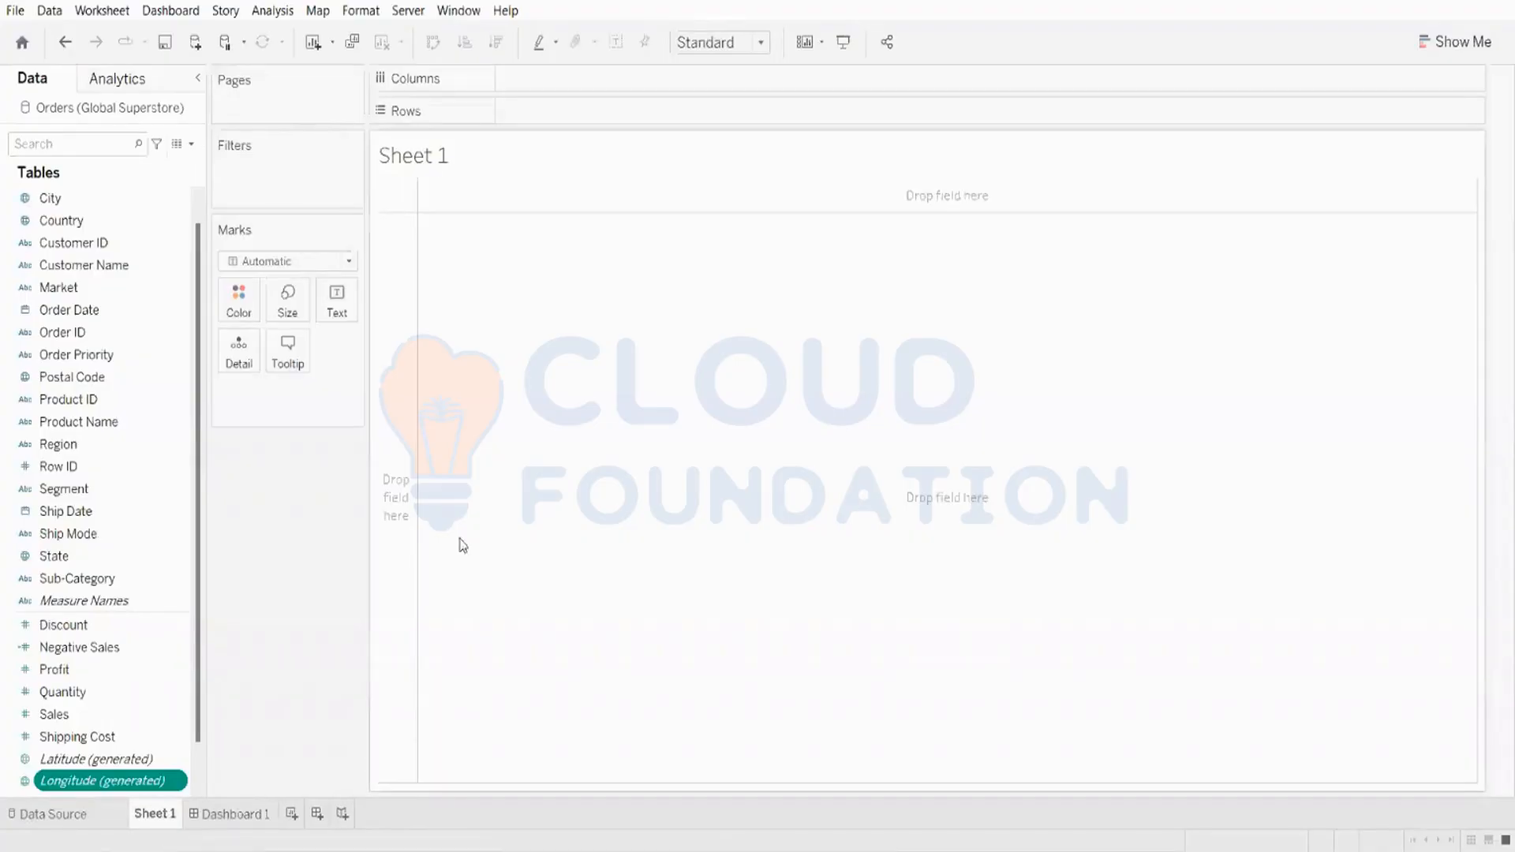
right_click(158, 809)
click(224, 598)
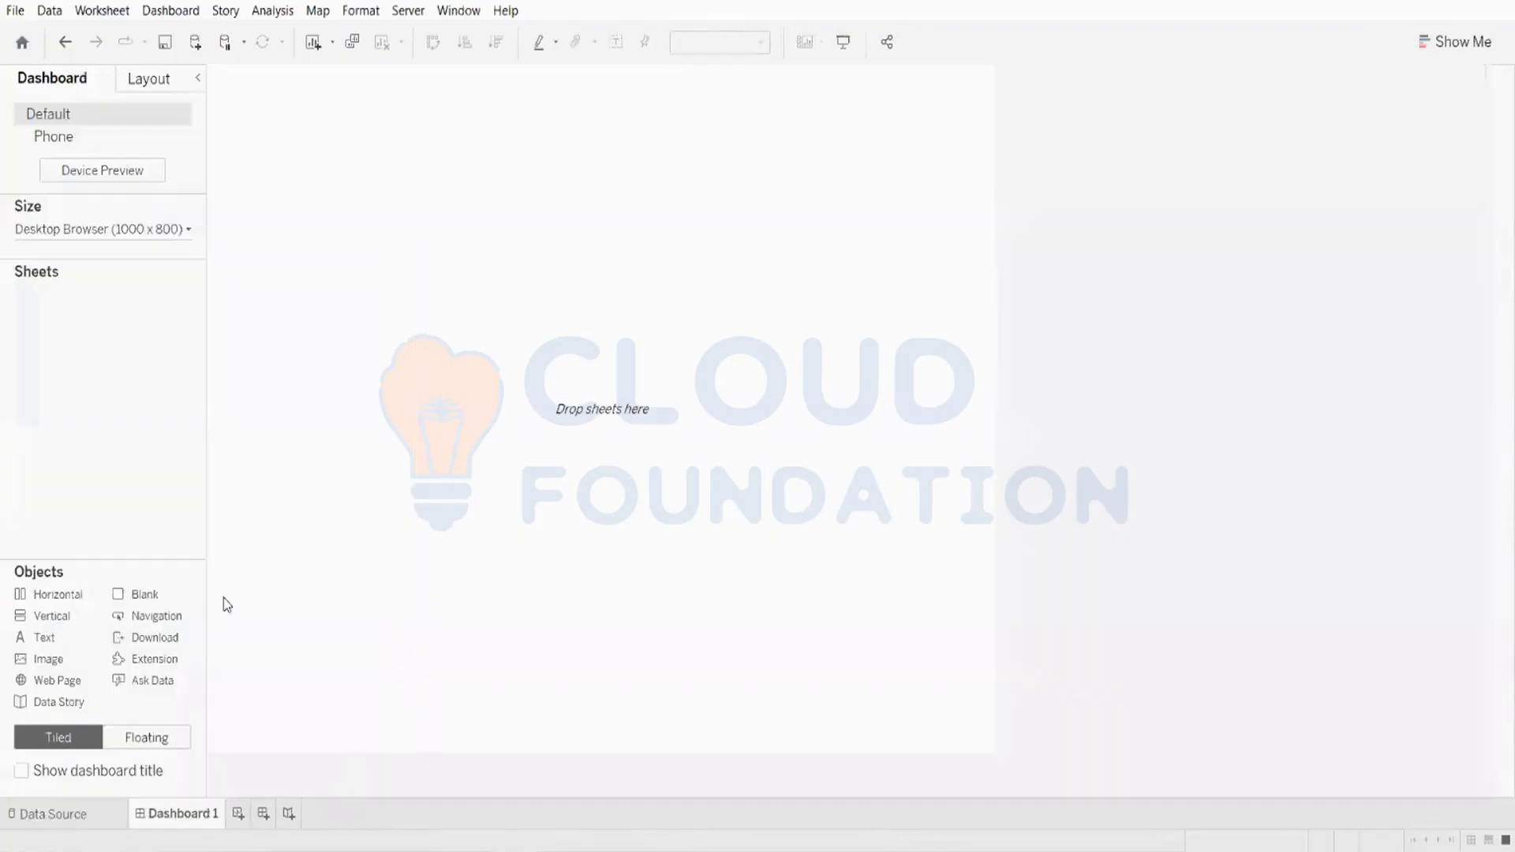
Step: Add a new worksheet and move its tab in front of Dashboard 1
click(109, 812)
click(158, 803)
click(237, 814)
drag(236, 819, 148, 814)
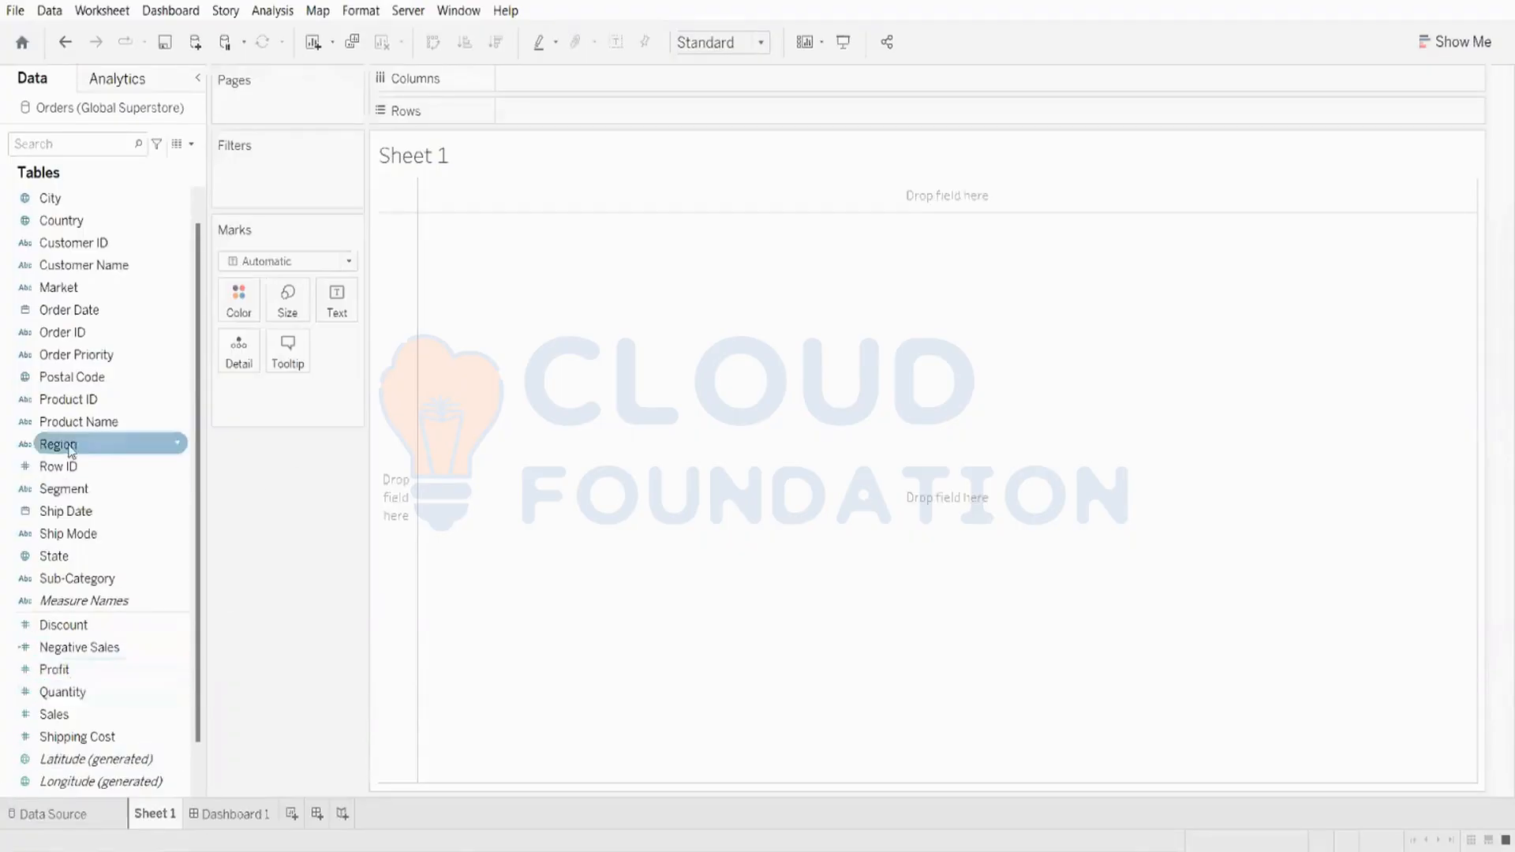
Step: Put Segment and then Order ID on Columns
double_click(63, 489)
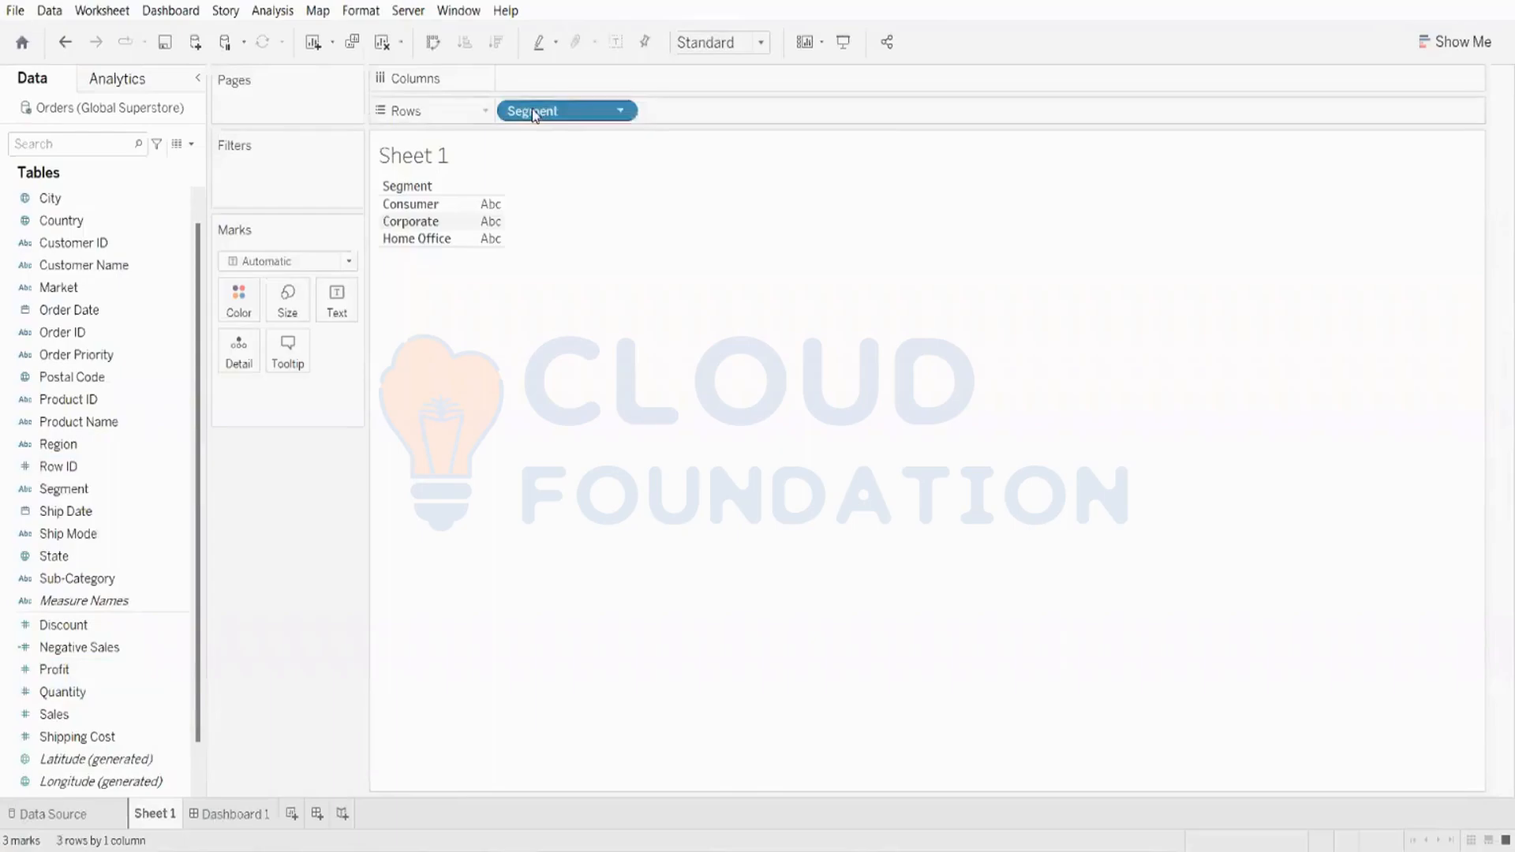
drag(568, 111, 537, 79)
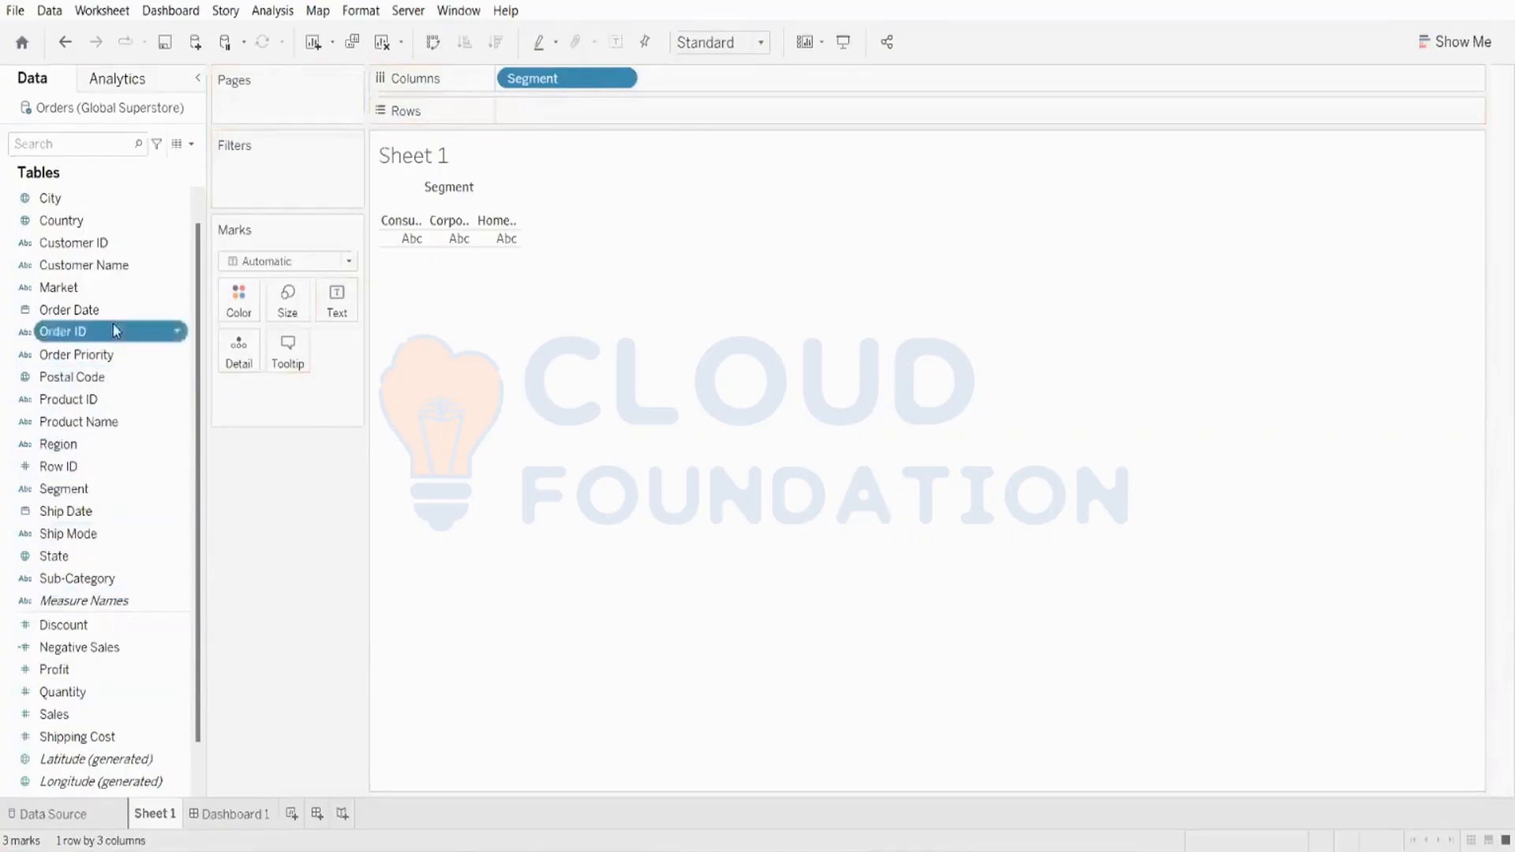
drag(71, 333, 910, 71)
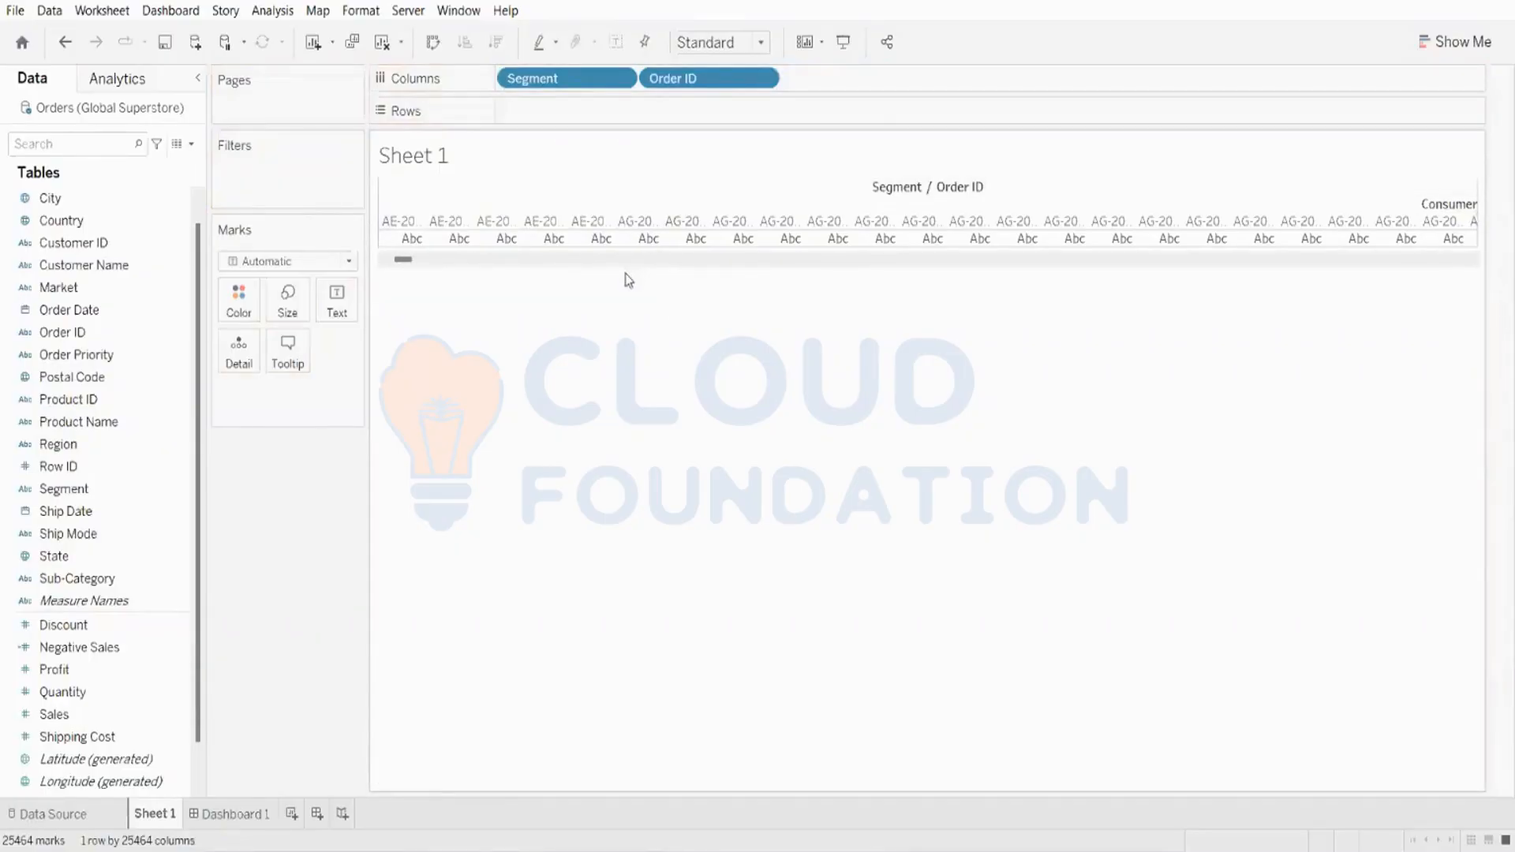
Step: Add Sales to Rows and sort the Order ID bars by Sales descending
click(46, 698)
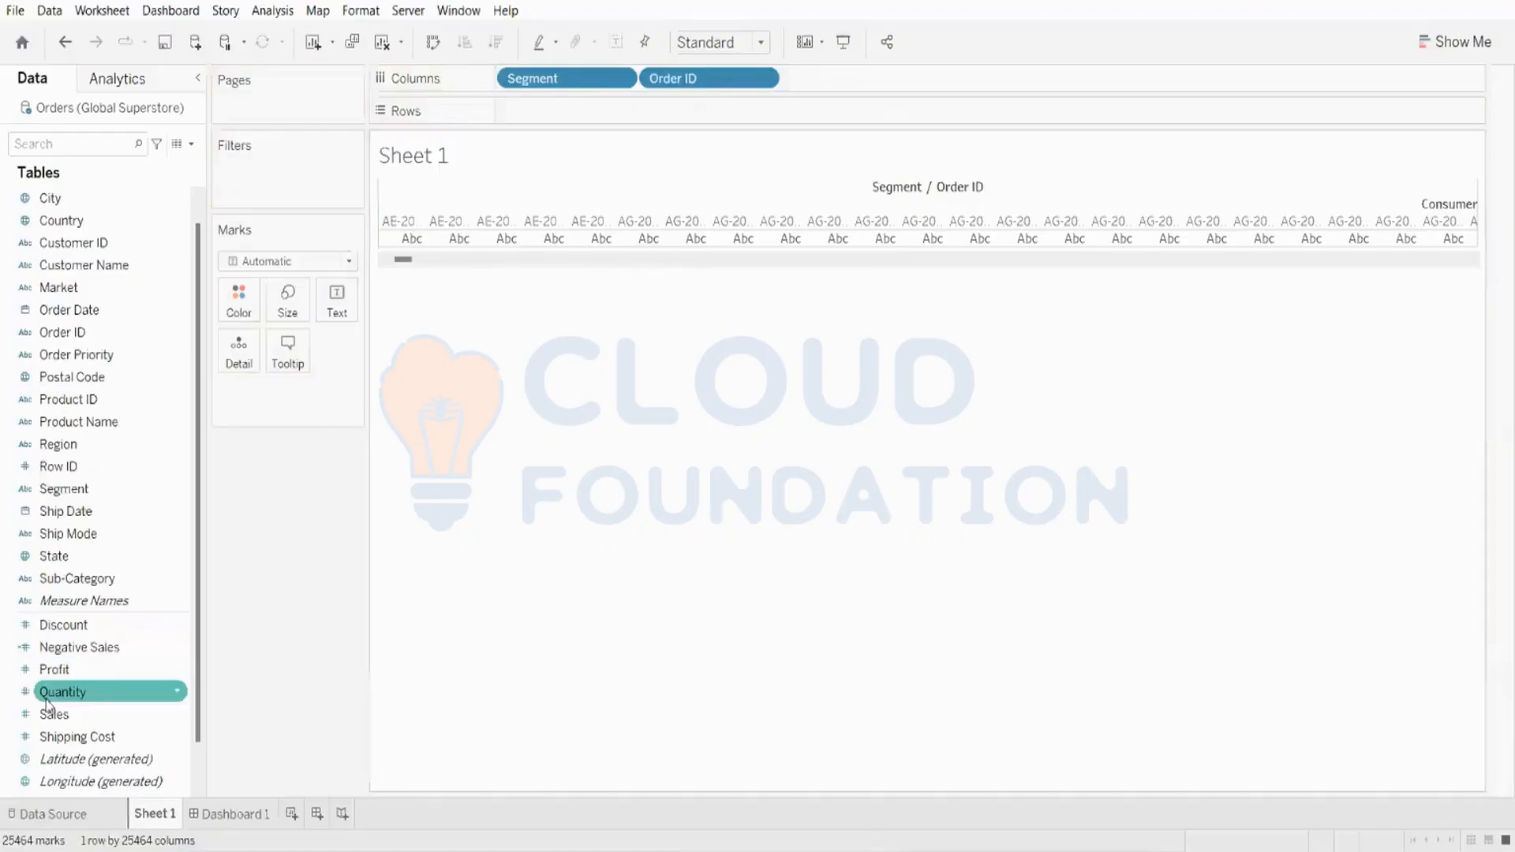
drag(54, 714, 555, 115)
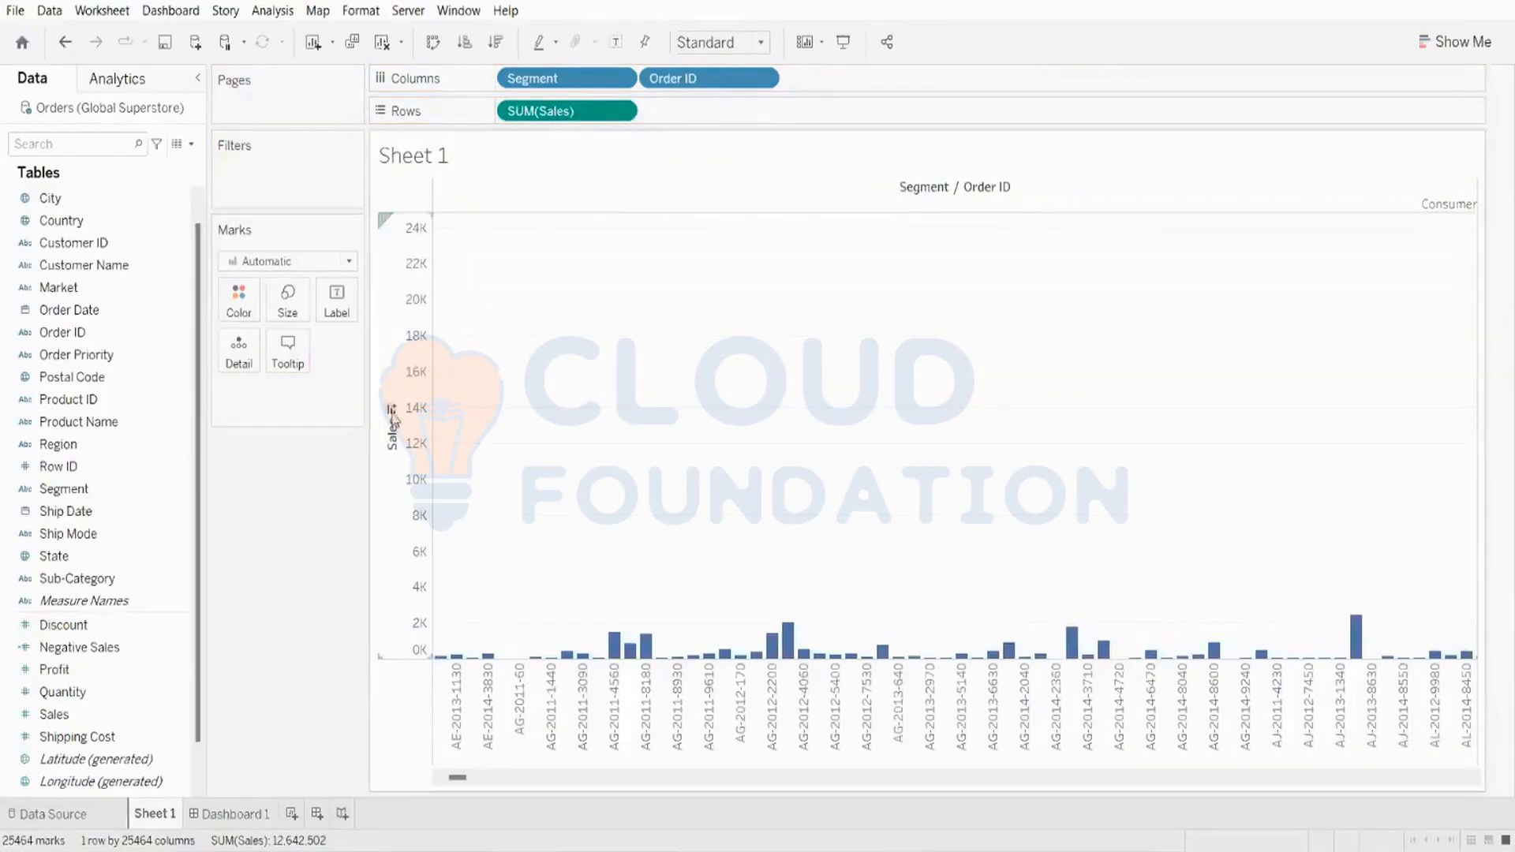
click(392, 412)
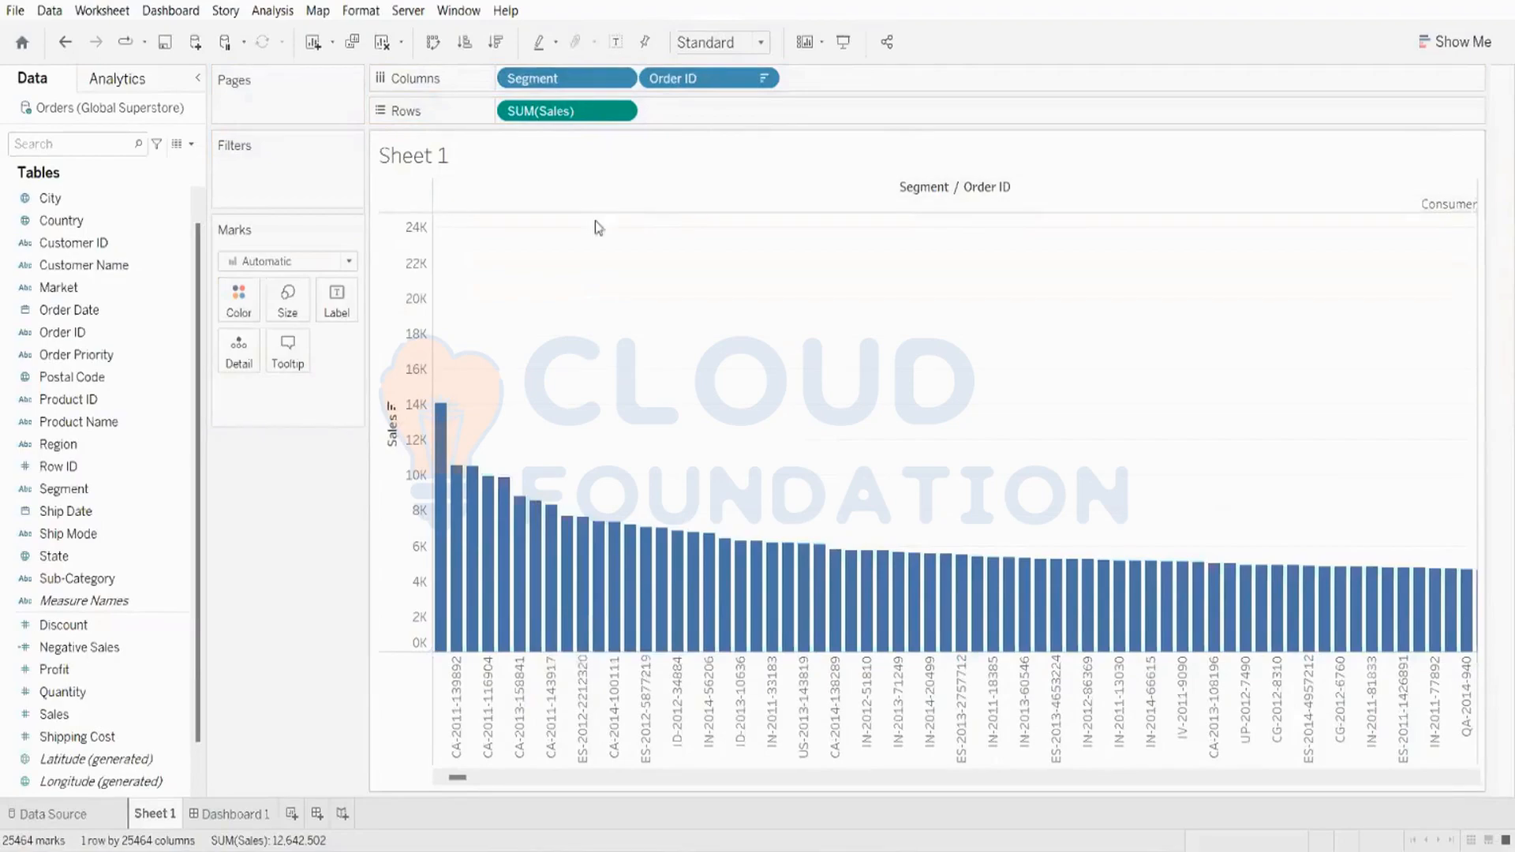
Step: Remove Order ID from Columns and add Order Date by year in its place
drag(691, 79, 94, 552)
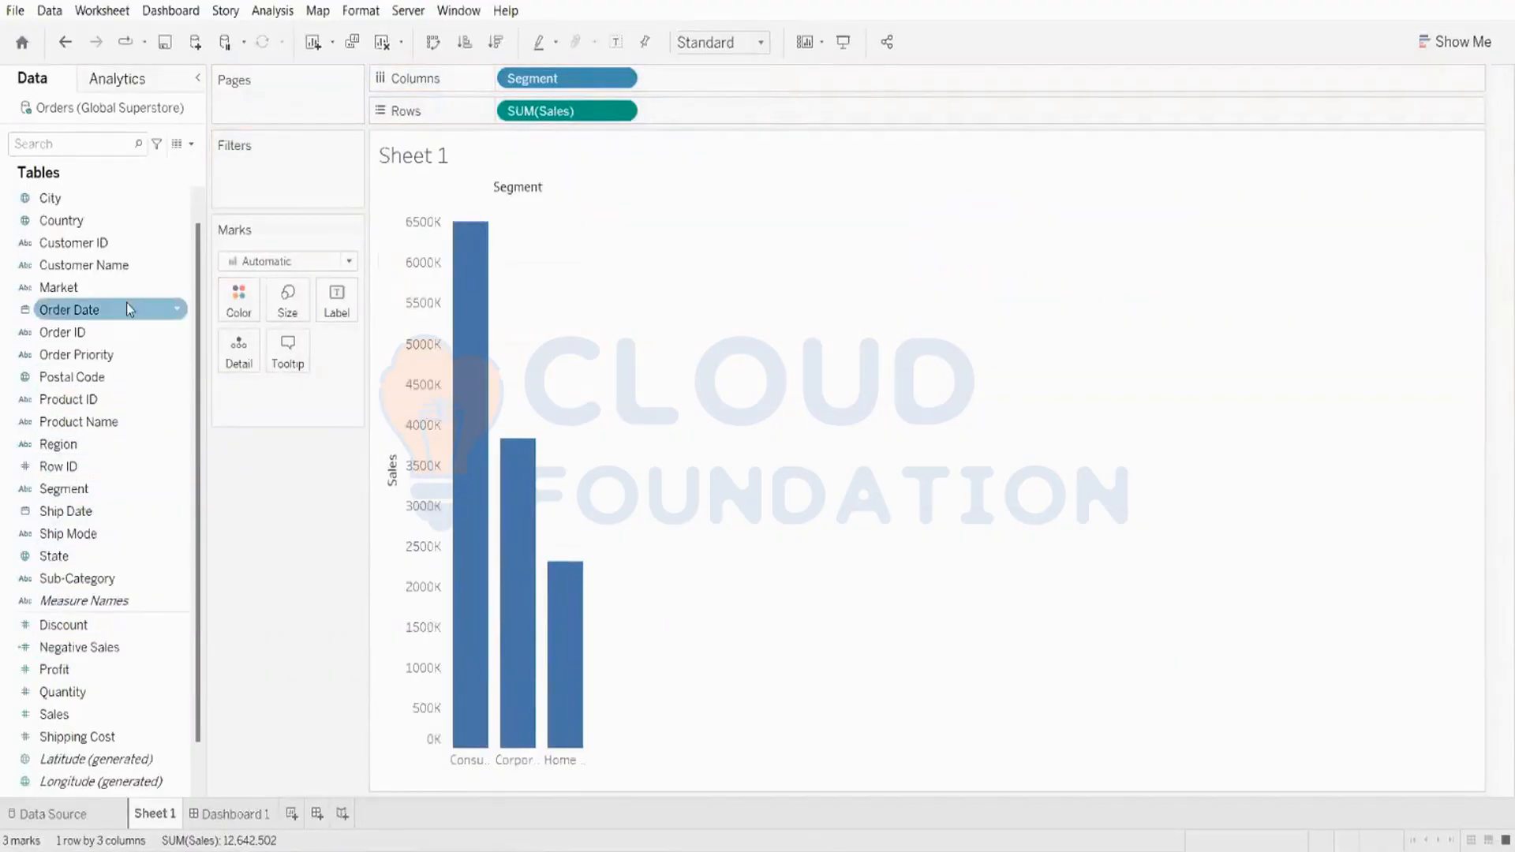
drag(122, 323, 788, 92)
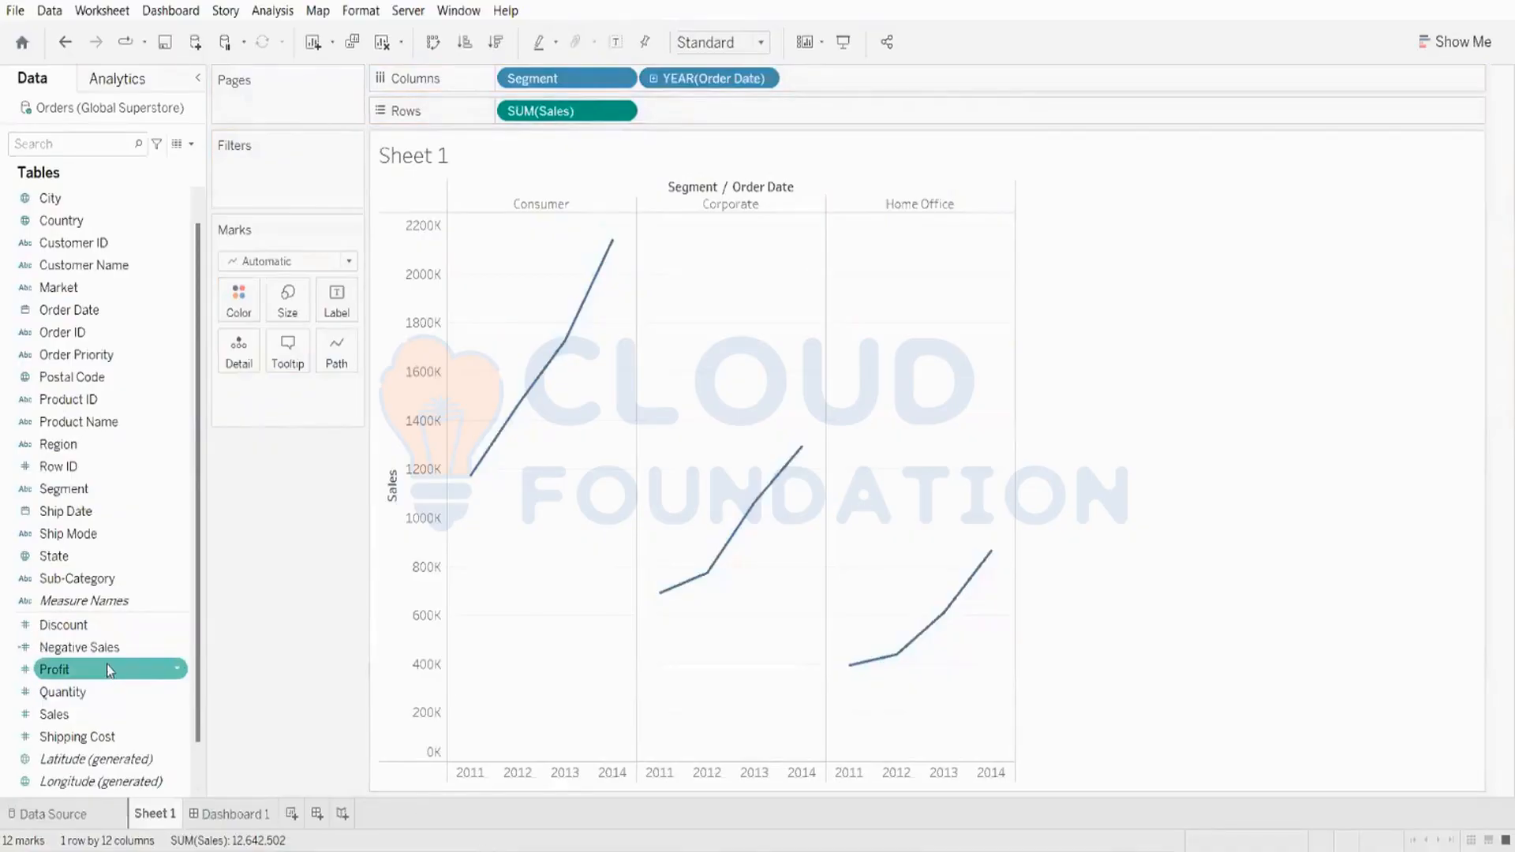
Step: Color the lines by Category and change the mark type to Area
scroll(126, 268, up, 1)
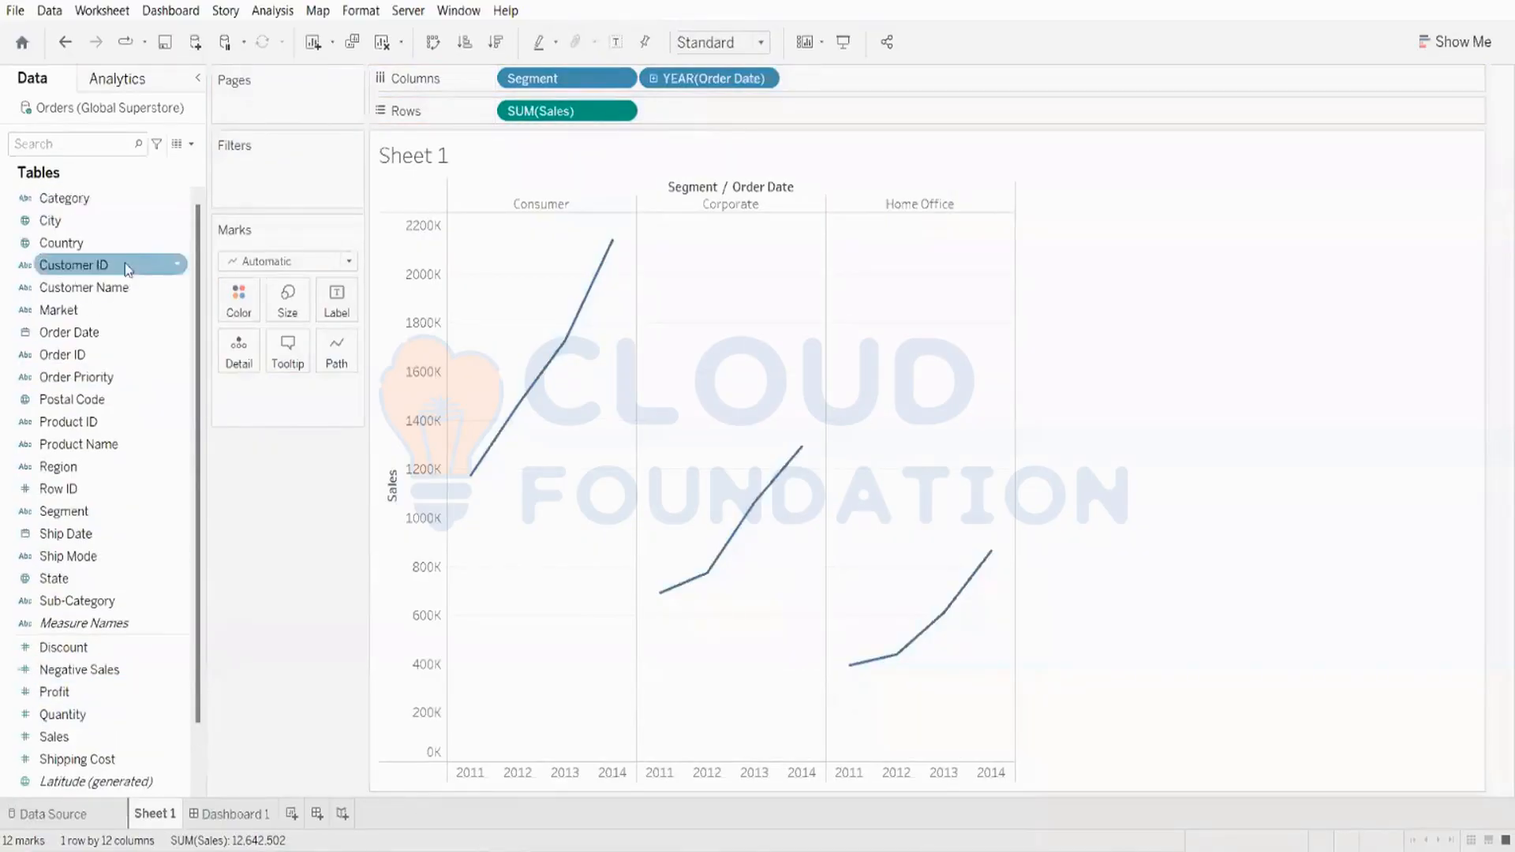
drag(118, 198, 254, 295)
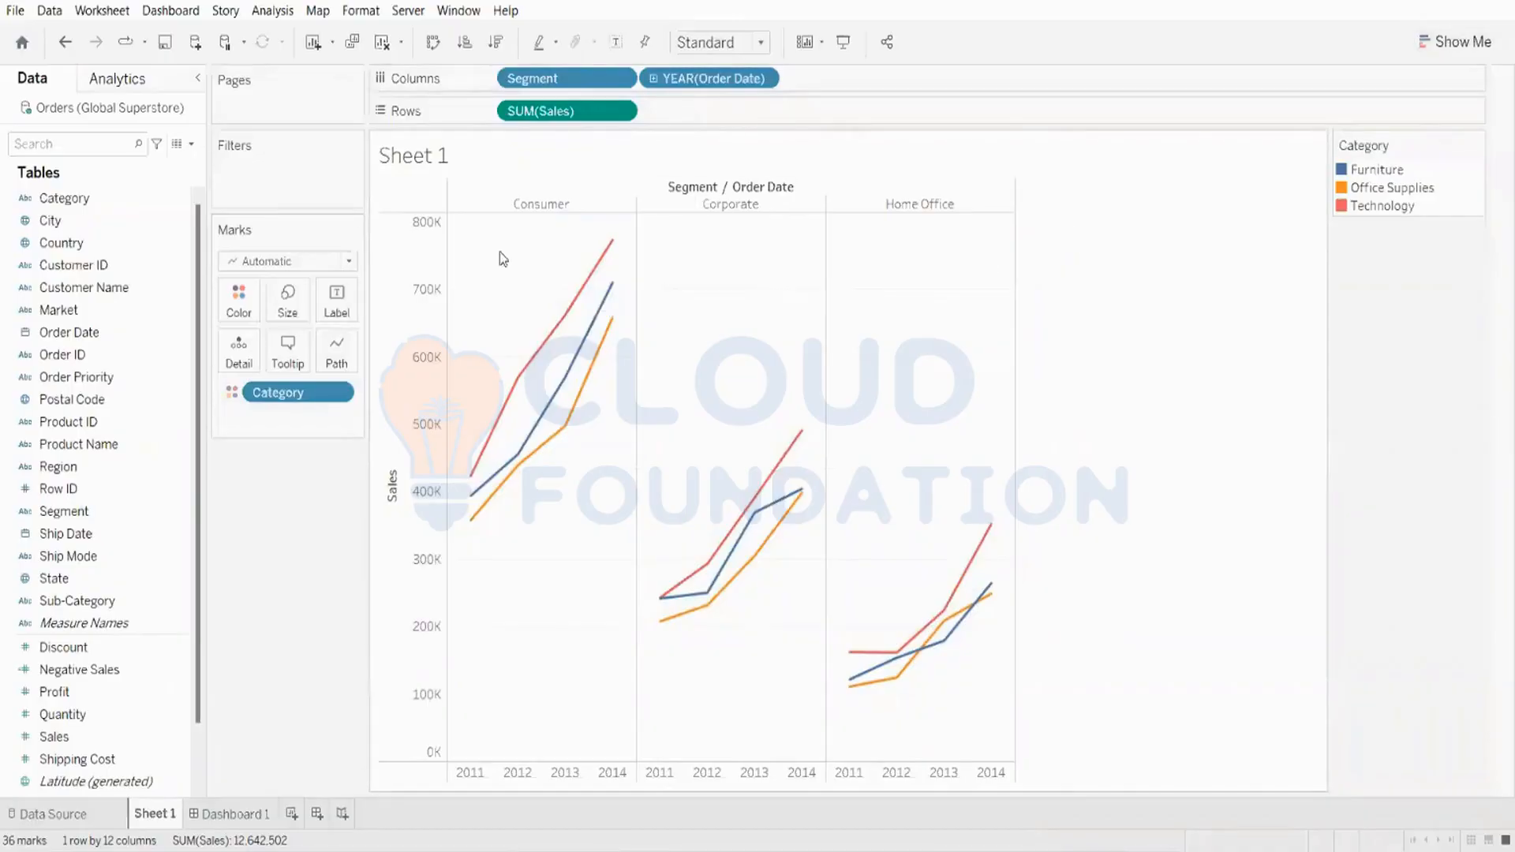
click(314, 262)
click(276, 352)
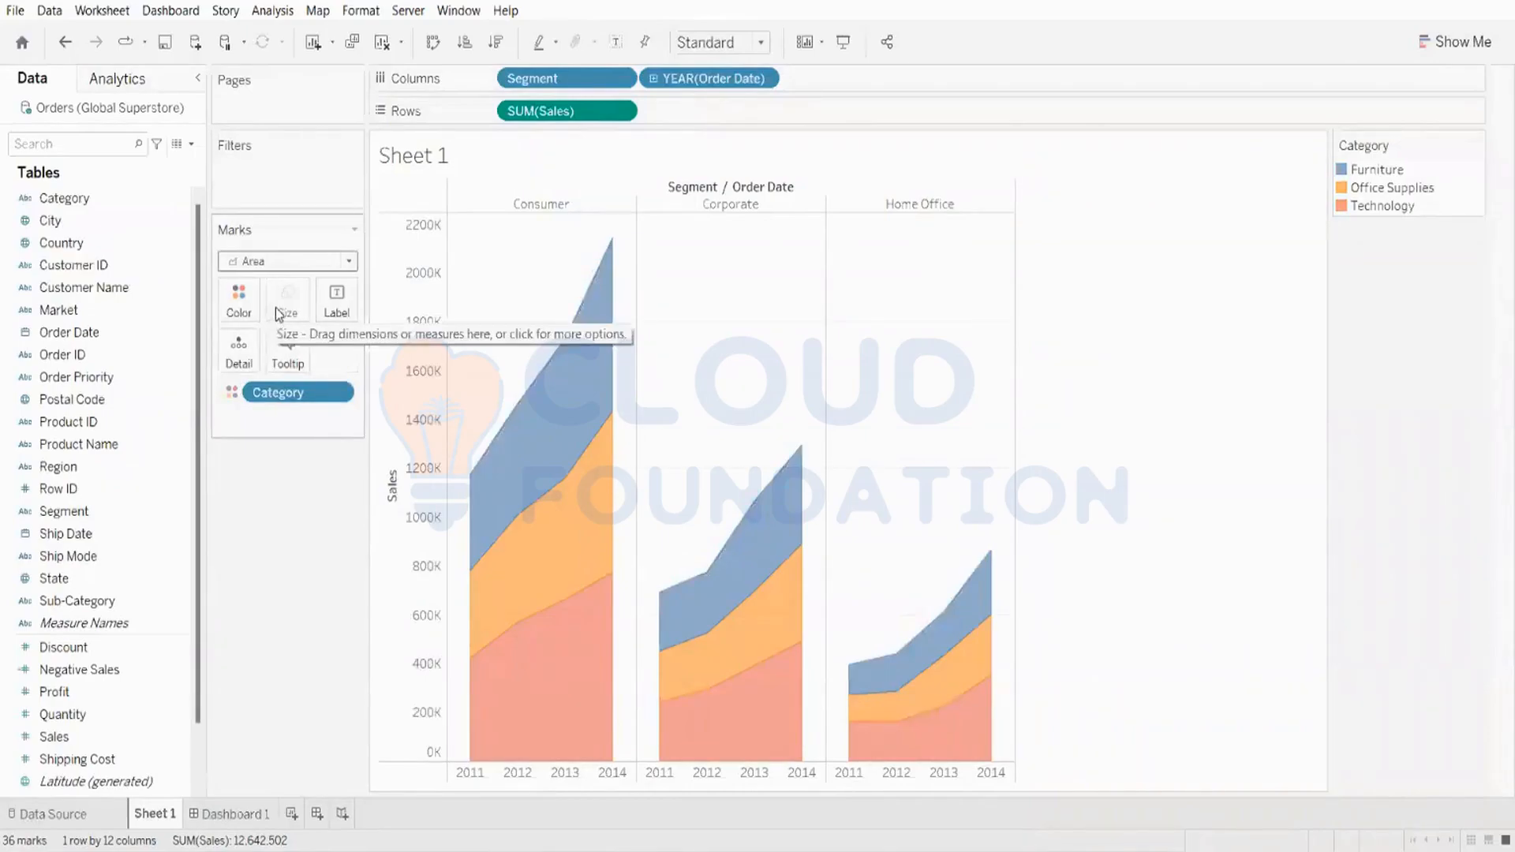
Step: Fit the view to Entire View and apply a Running Total quick table calculation to SUM(Sales)
click(705, 44)
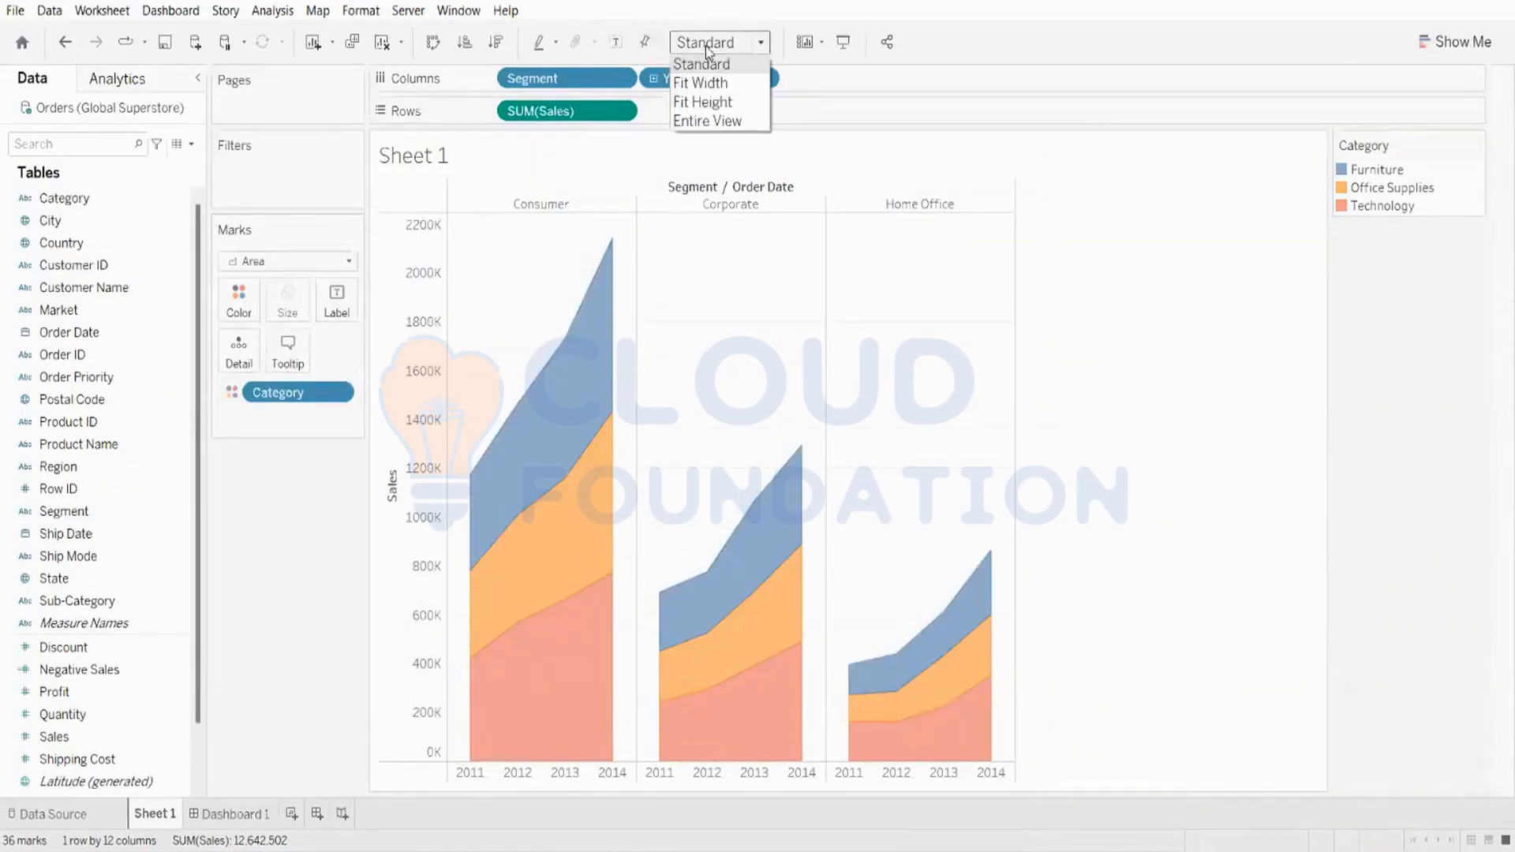
click(701, 122)
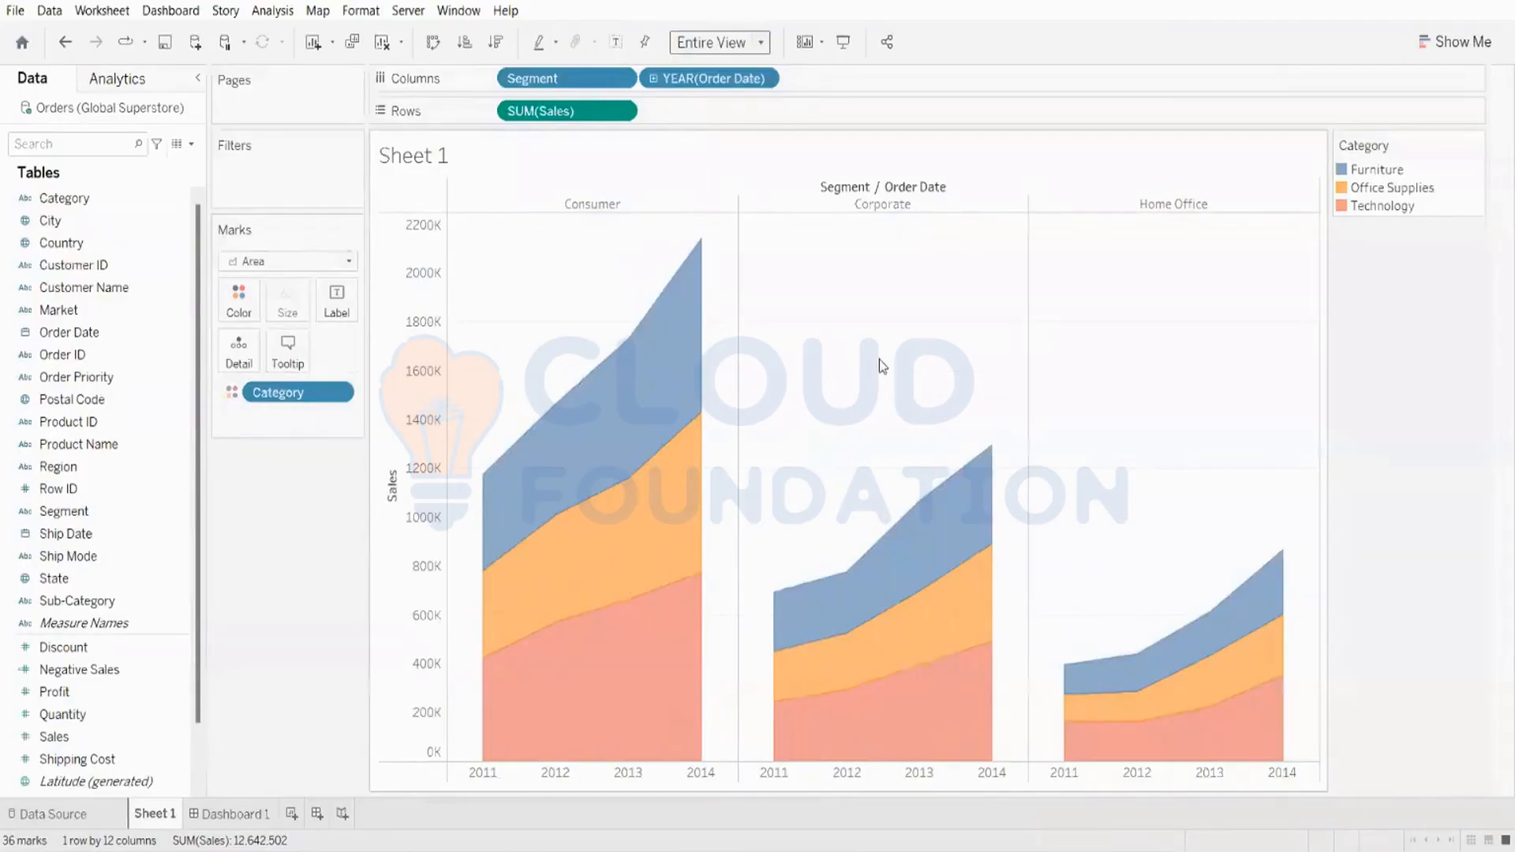
right_click(572, 113)
mouse_move(710, 423)
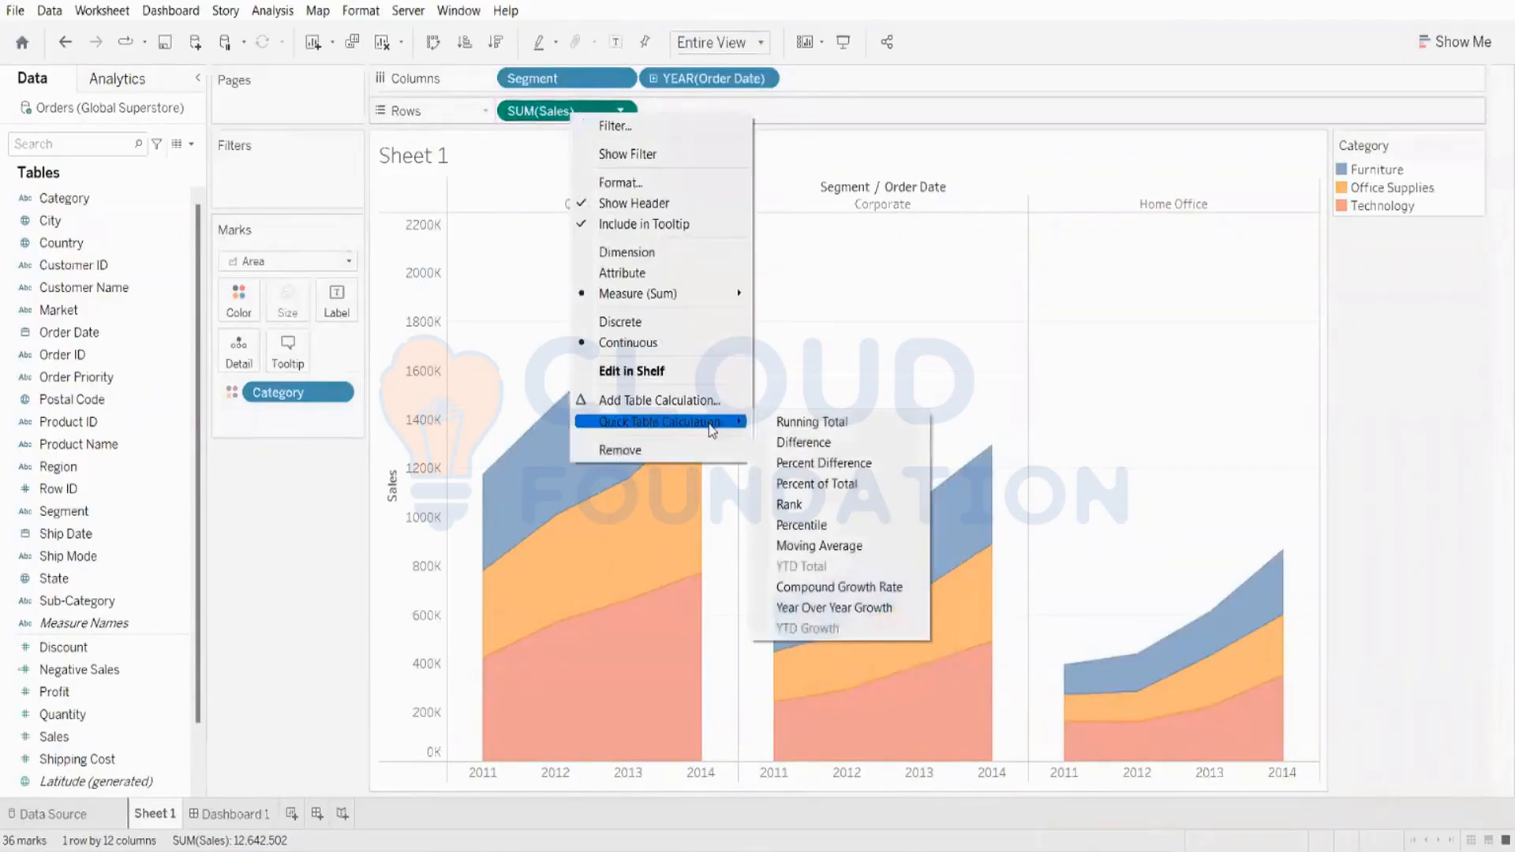
click(793, 424)
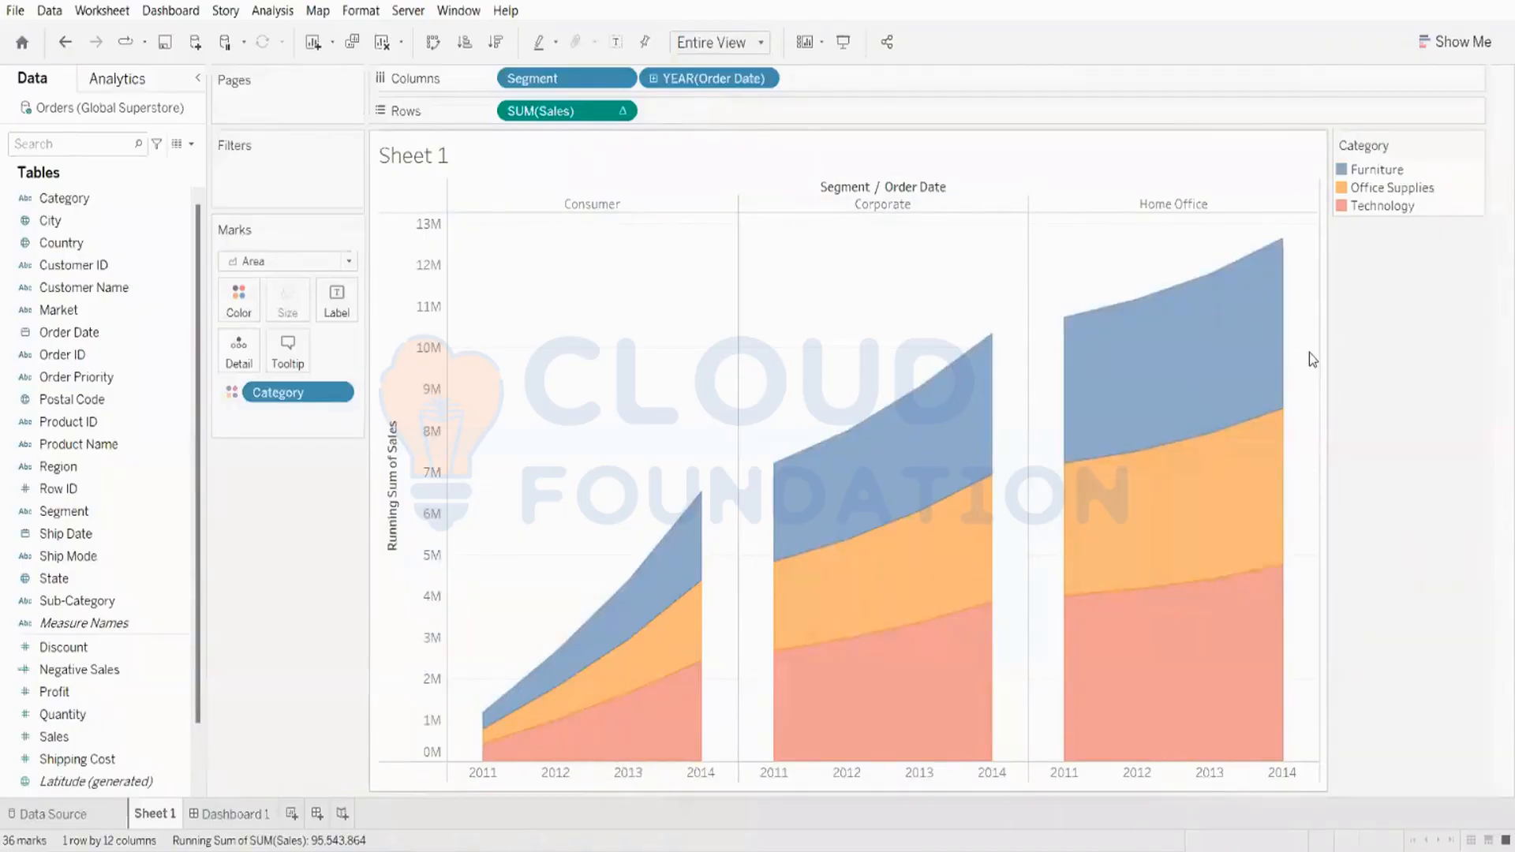
Step: Add Sales as labels on the area chart
click(46, 781)
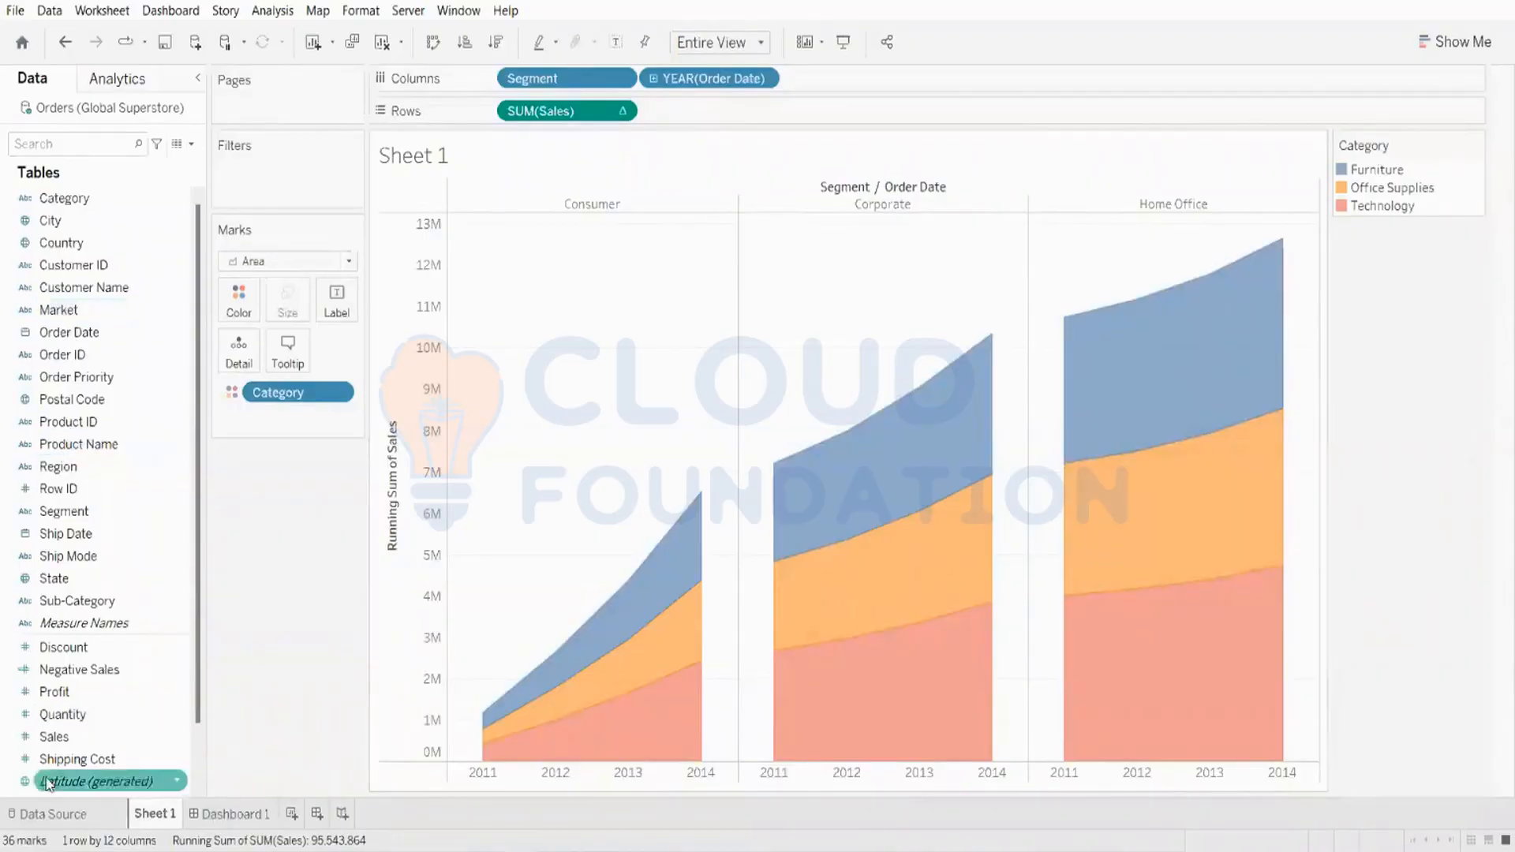
drag(53, 736, 324, 310)
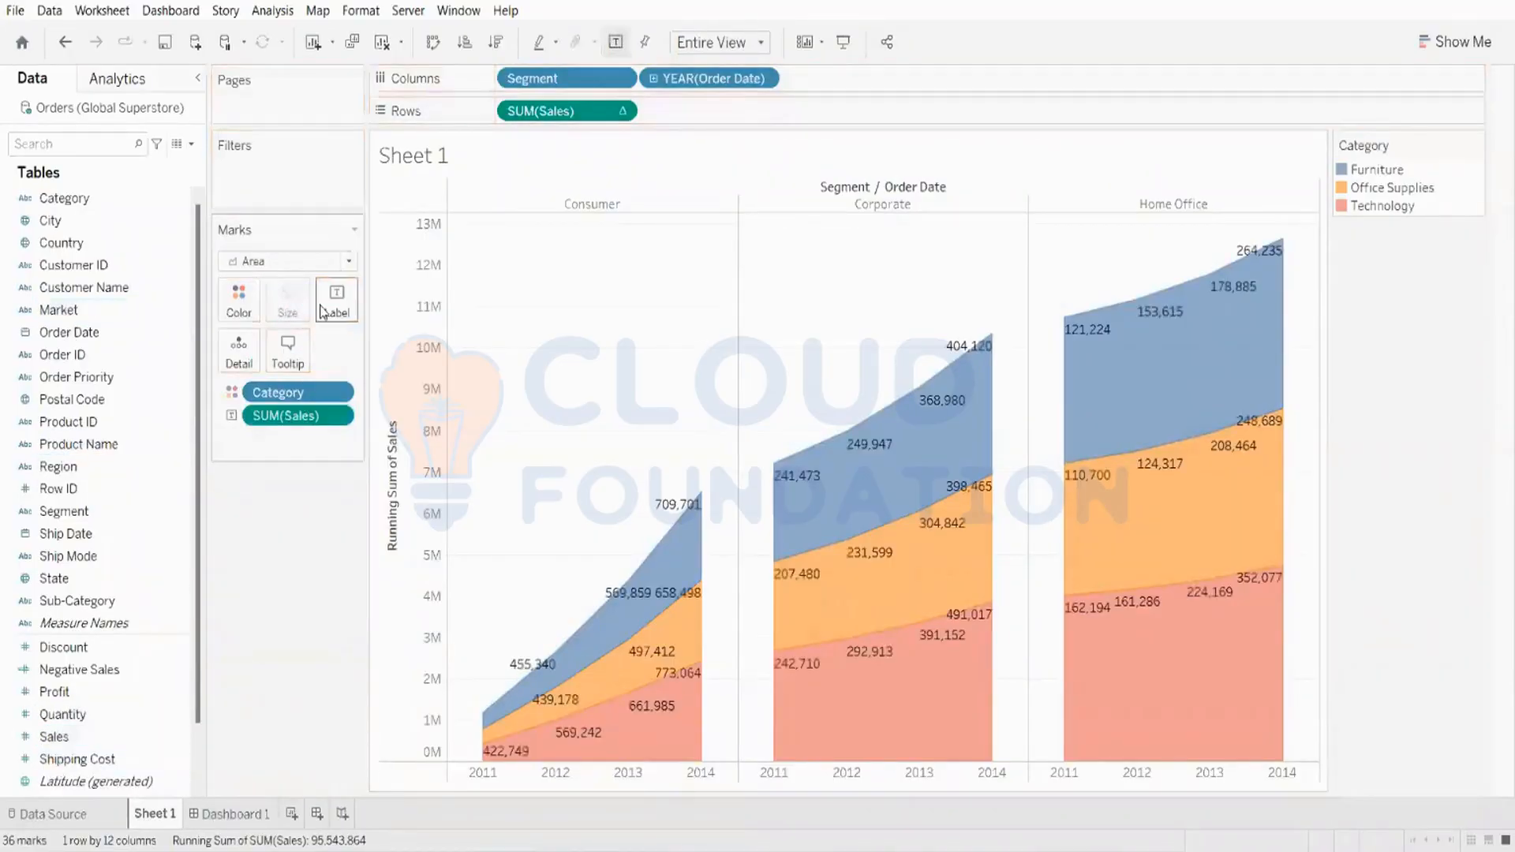
Step: Remove the Sales labels from the running-total area chart
mouse_move(799, 509)
mouse_move(893, 631)
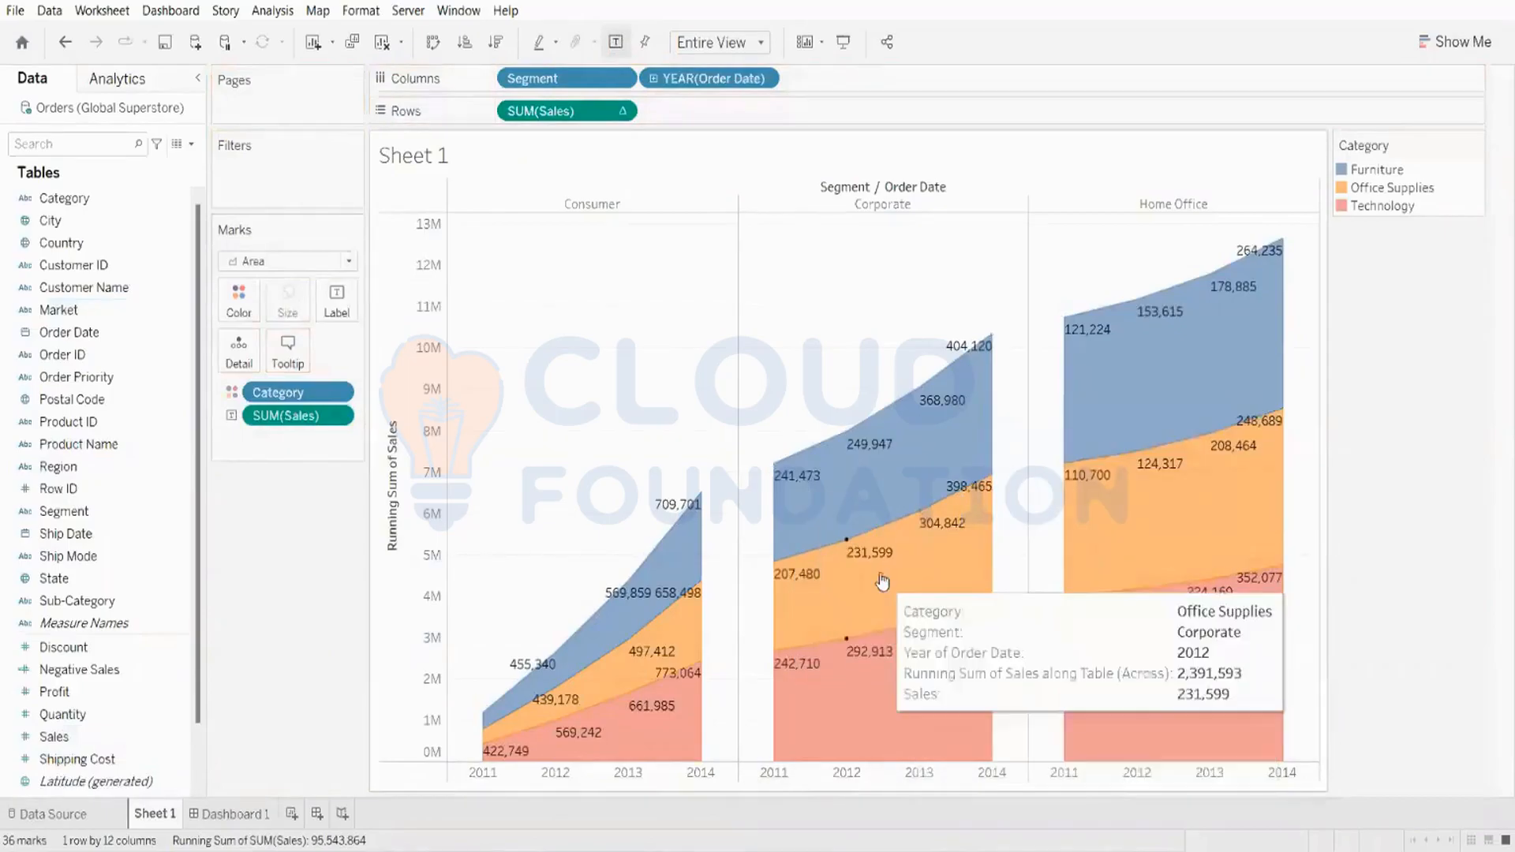
mouse_move(863, 490)
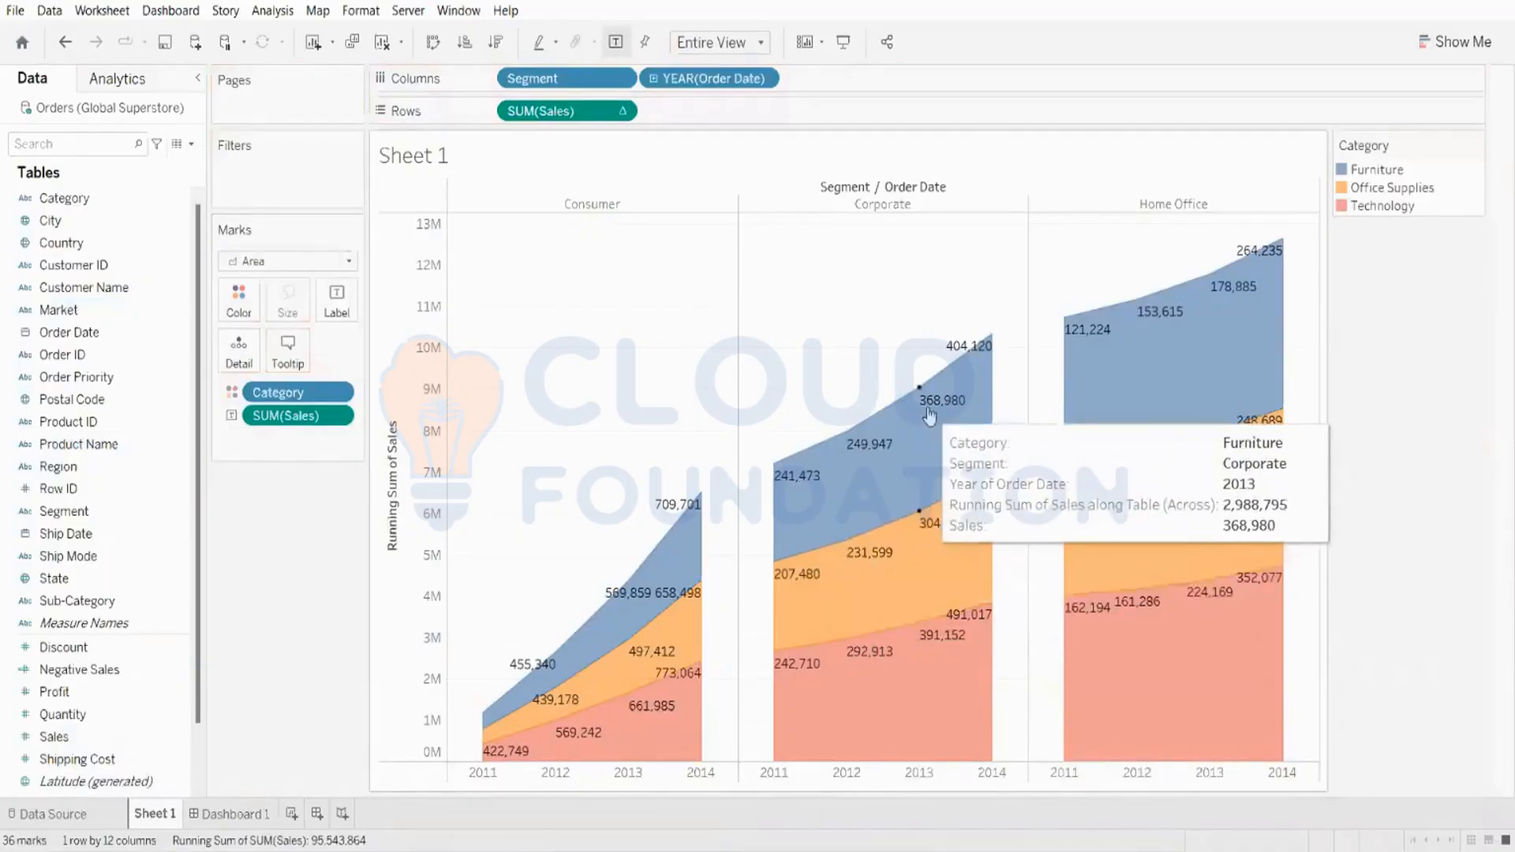
mouse_move(793, 481)
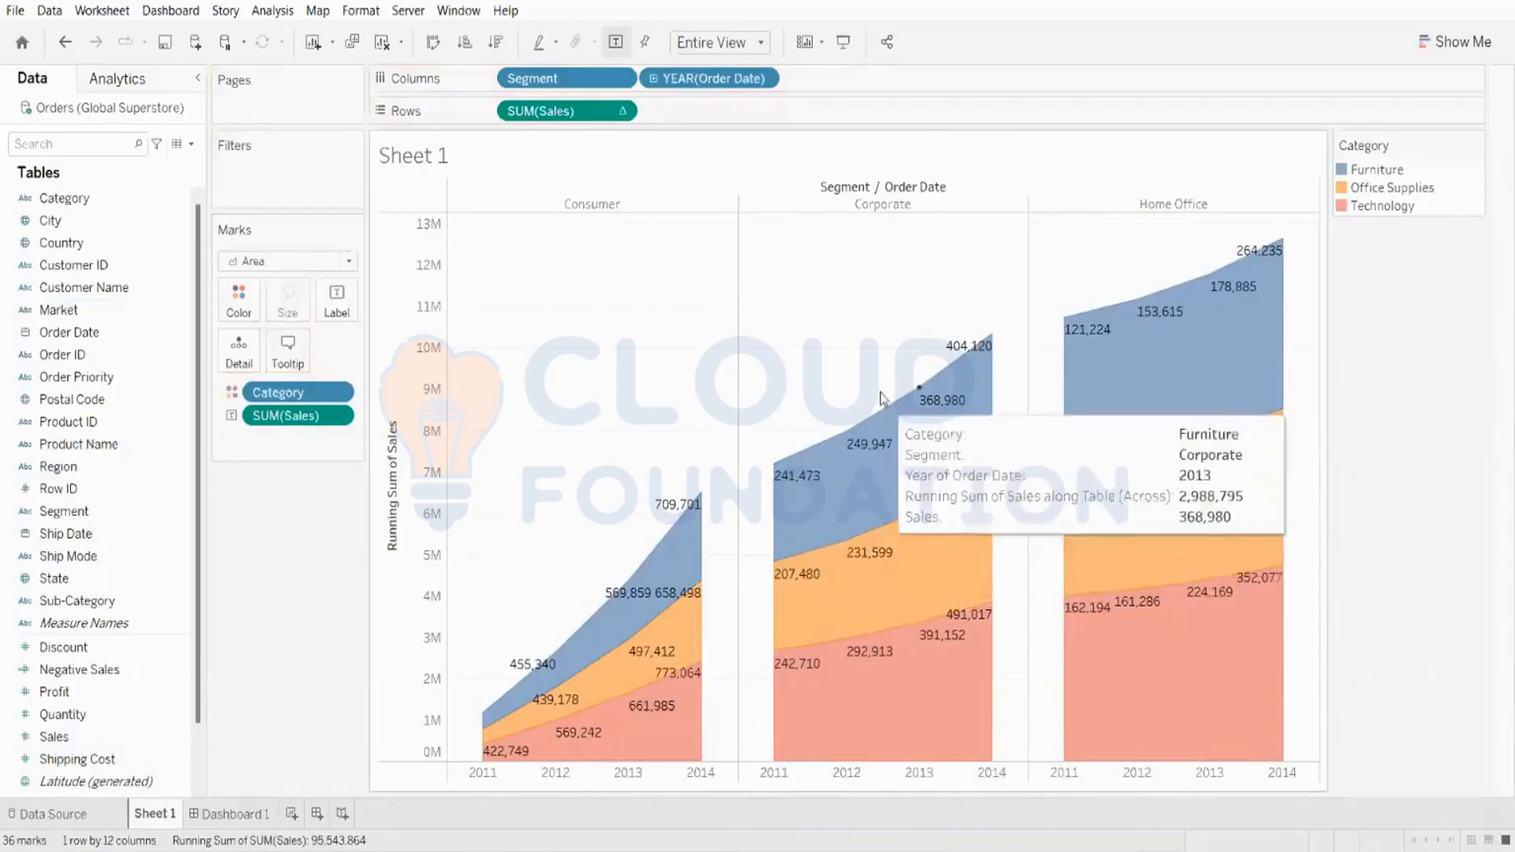
mouse_move(982, 333)
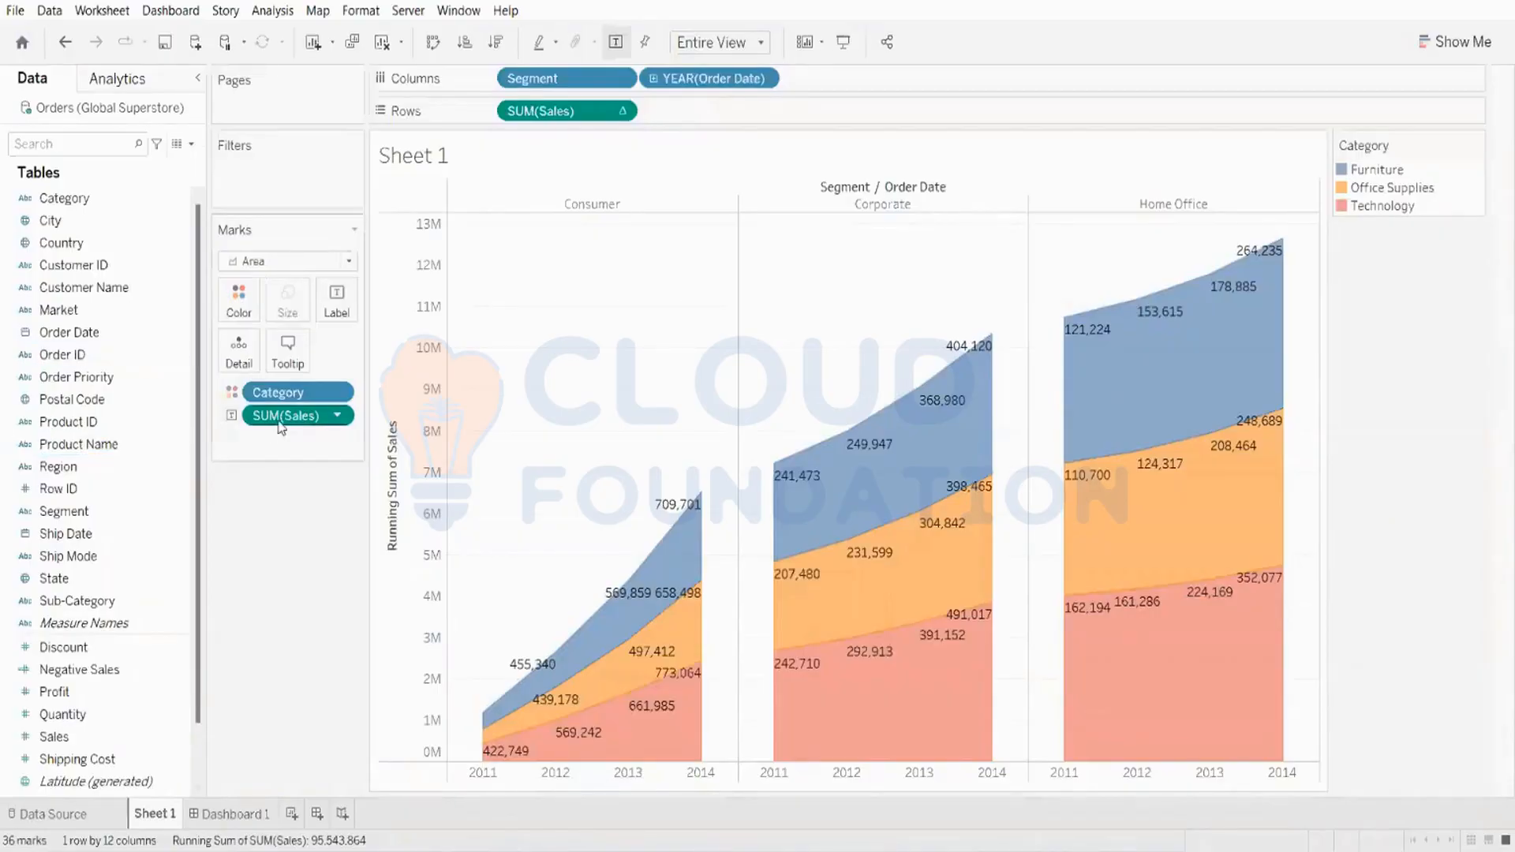
drag(287, 416, 290, 587)
mouse_move(1288, 328)
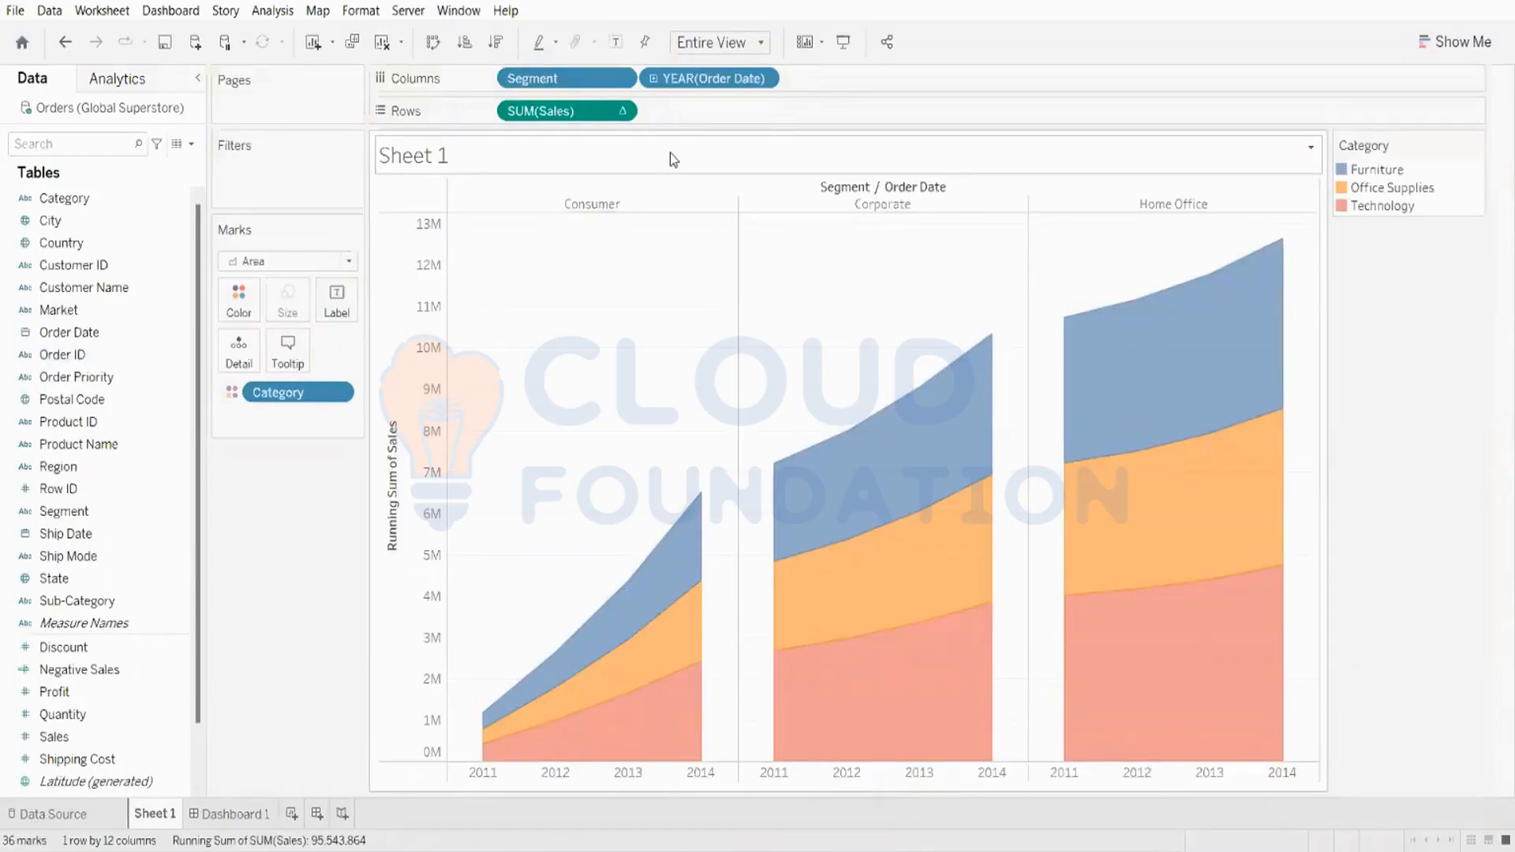
Step: Rename the worksheet as "Running TOTAL BY Segment"
click(101, 762)
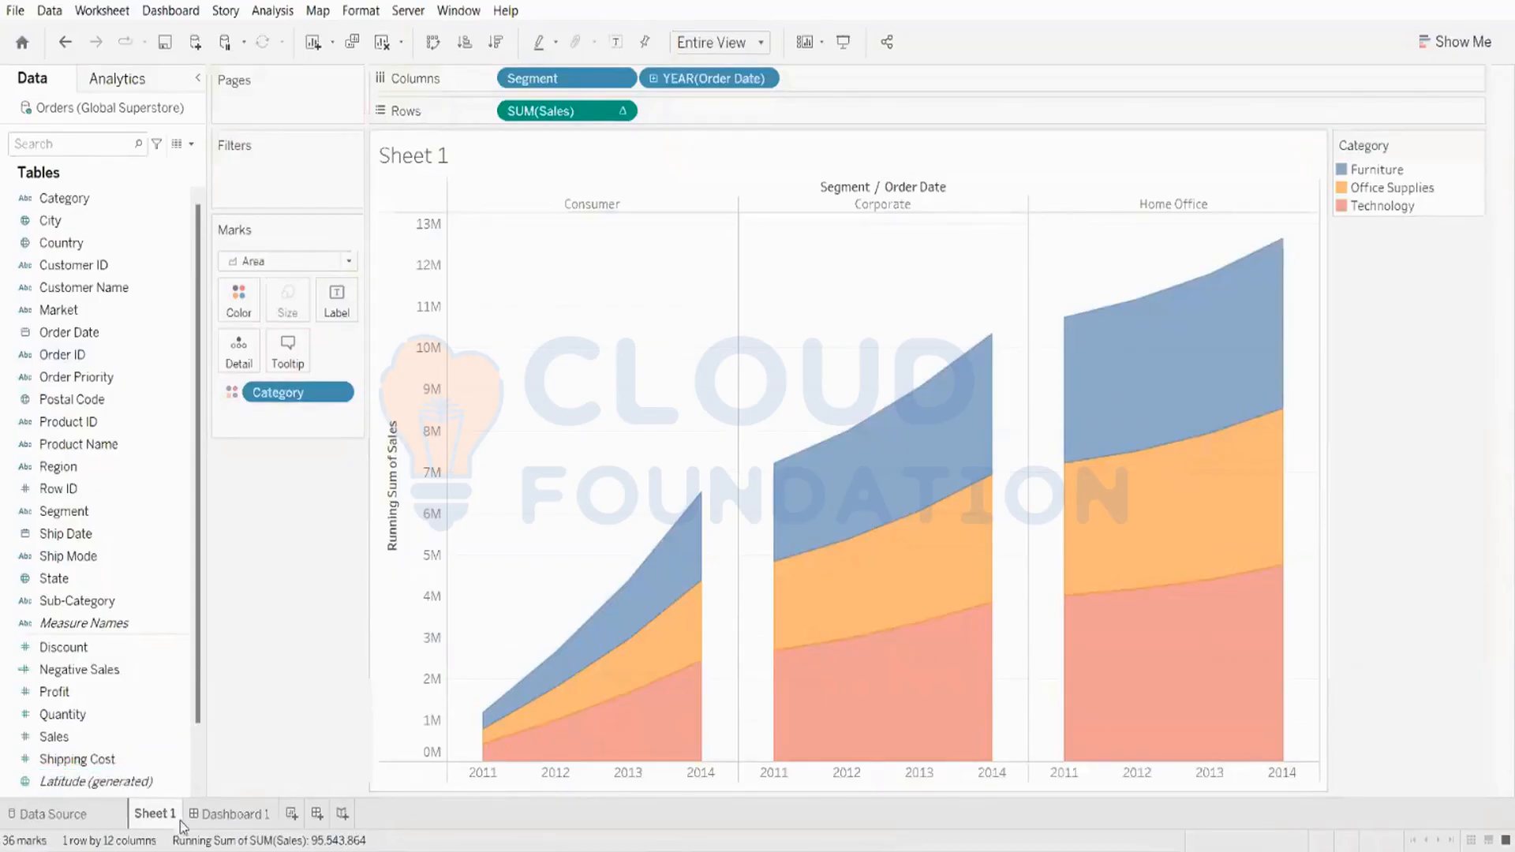
double_click(155, 814)
text(R)
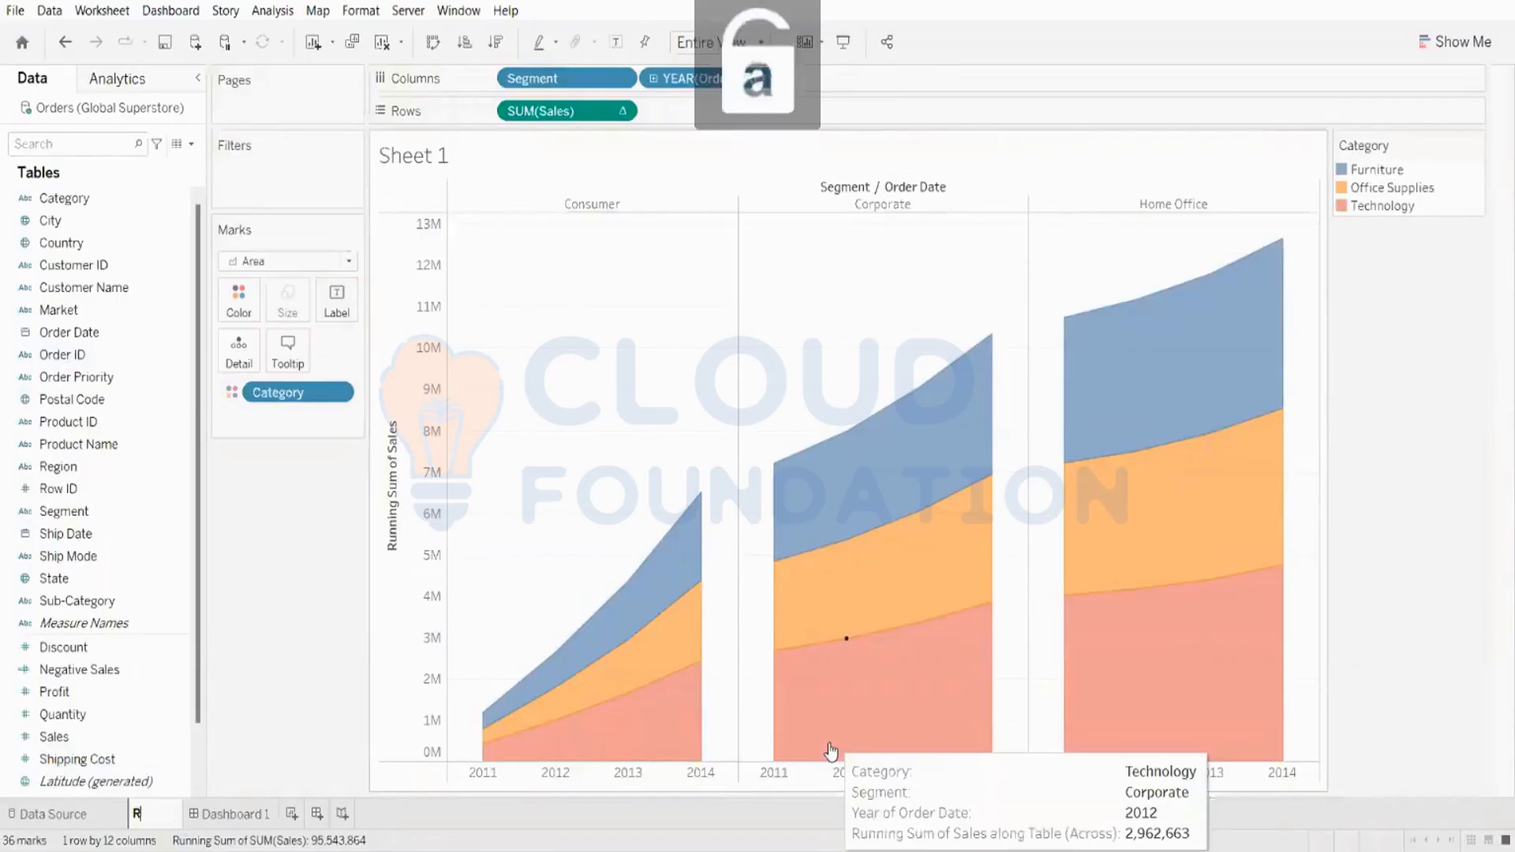
text(unning T)
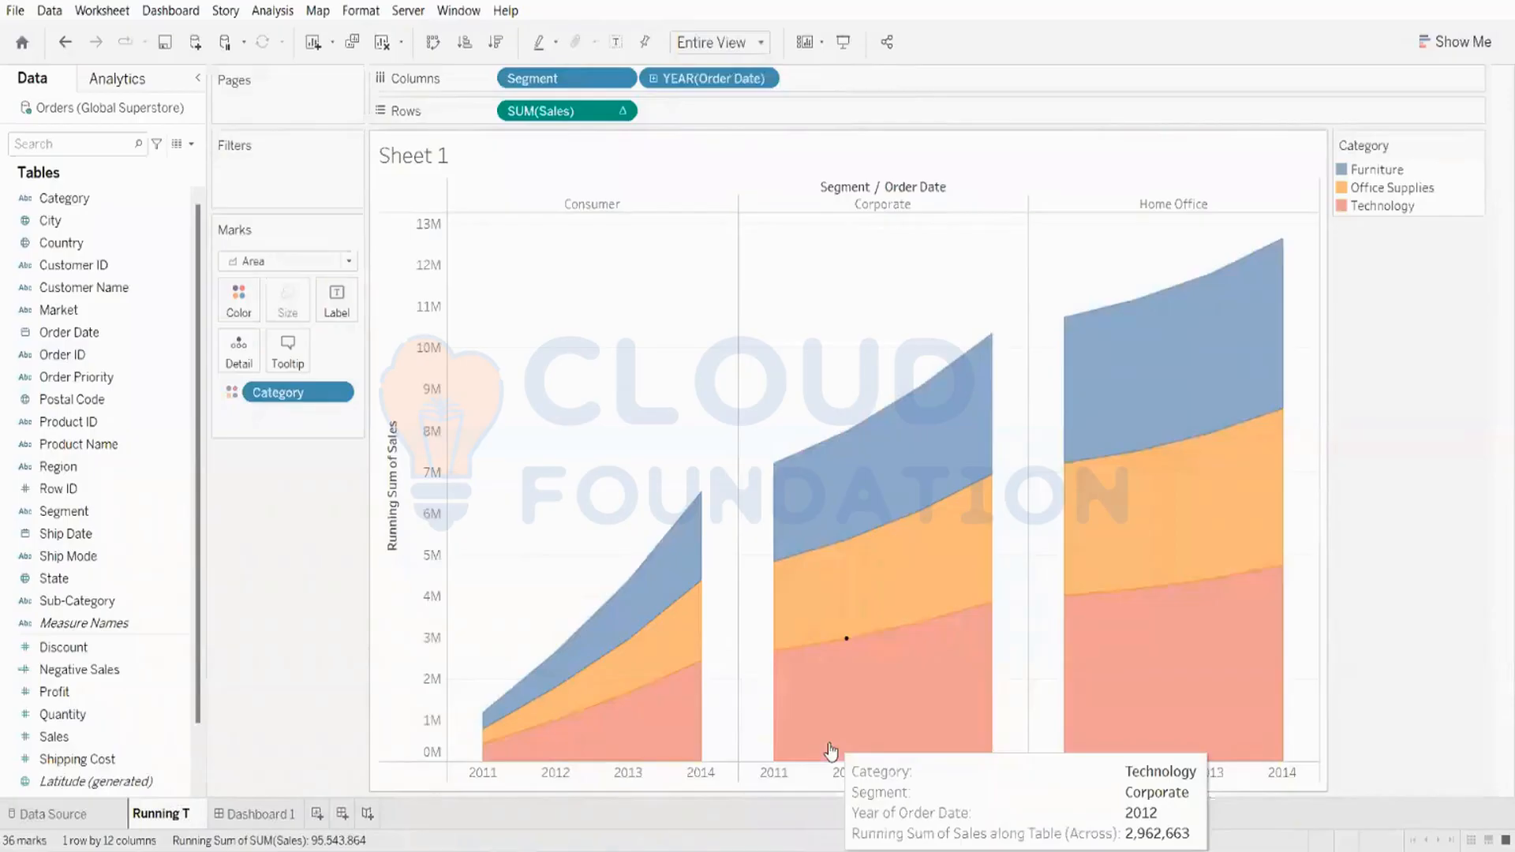
text(OTAL BY)
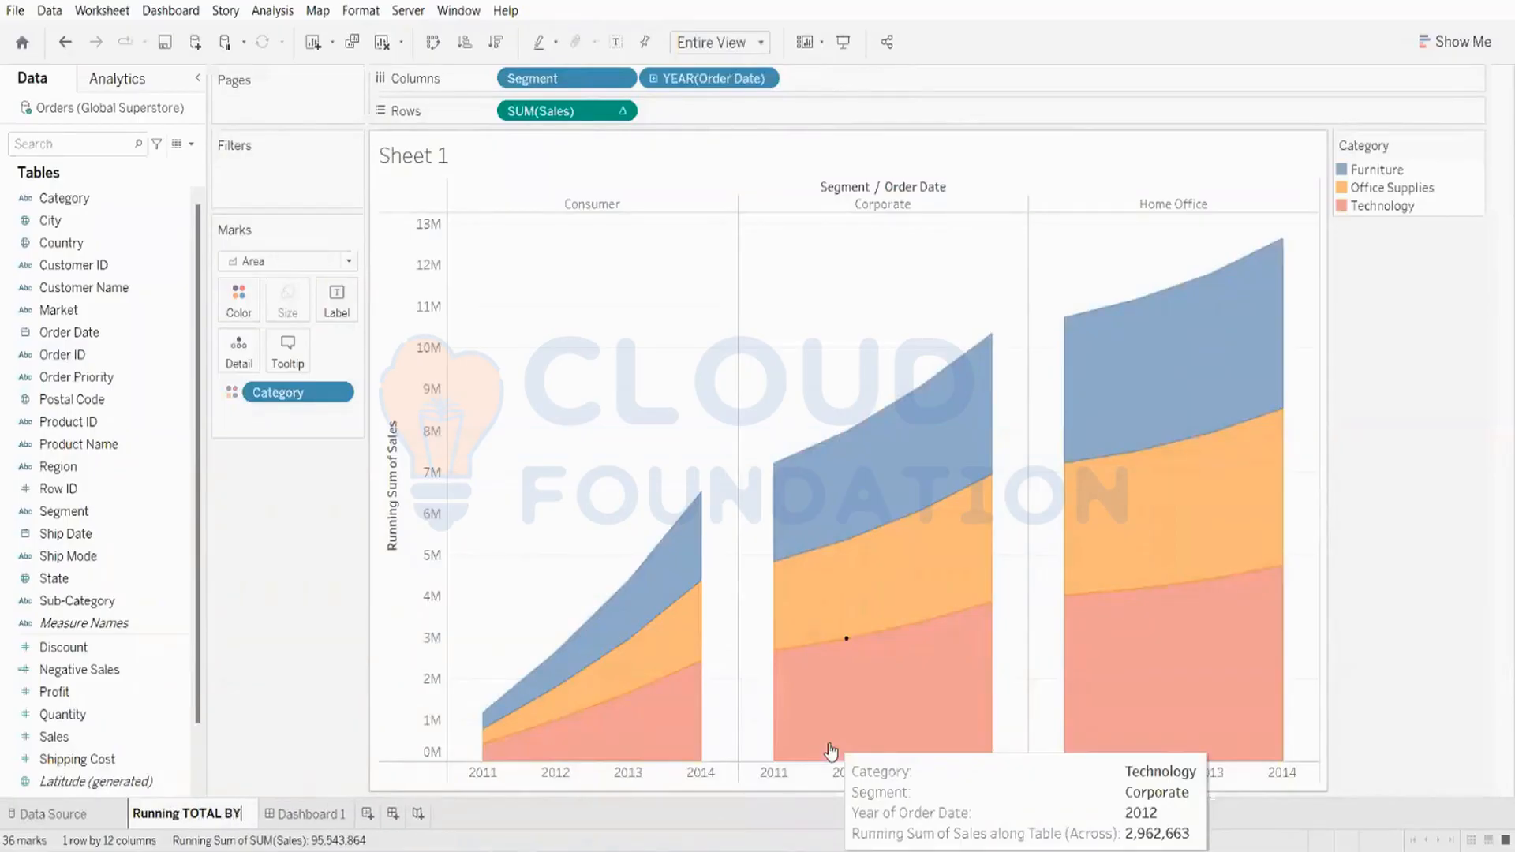
key(Caps_Lock)
text(s)
key(Caps_Lock)
text(EG)
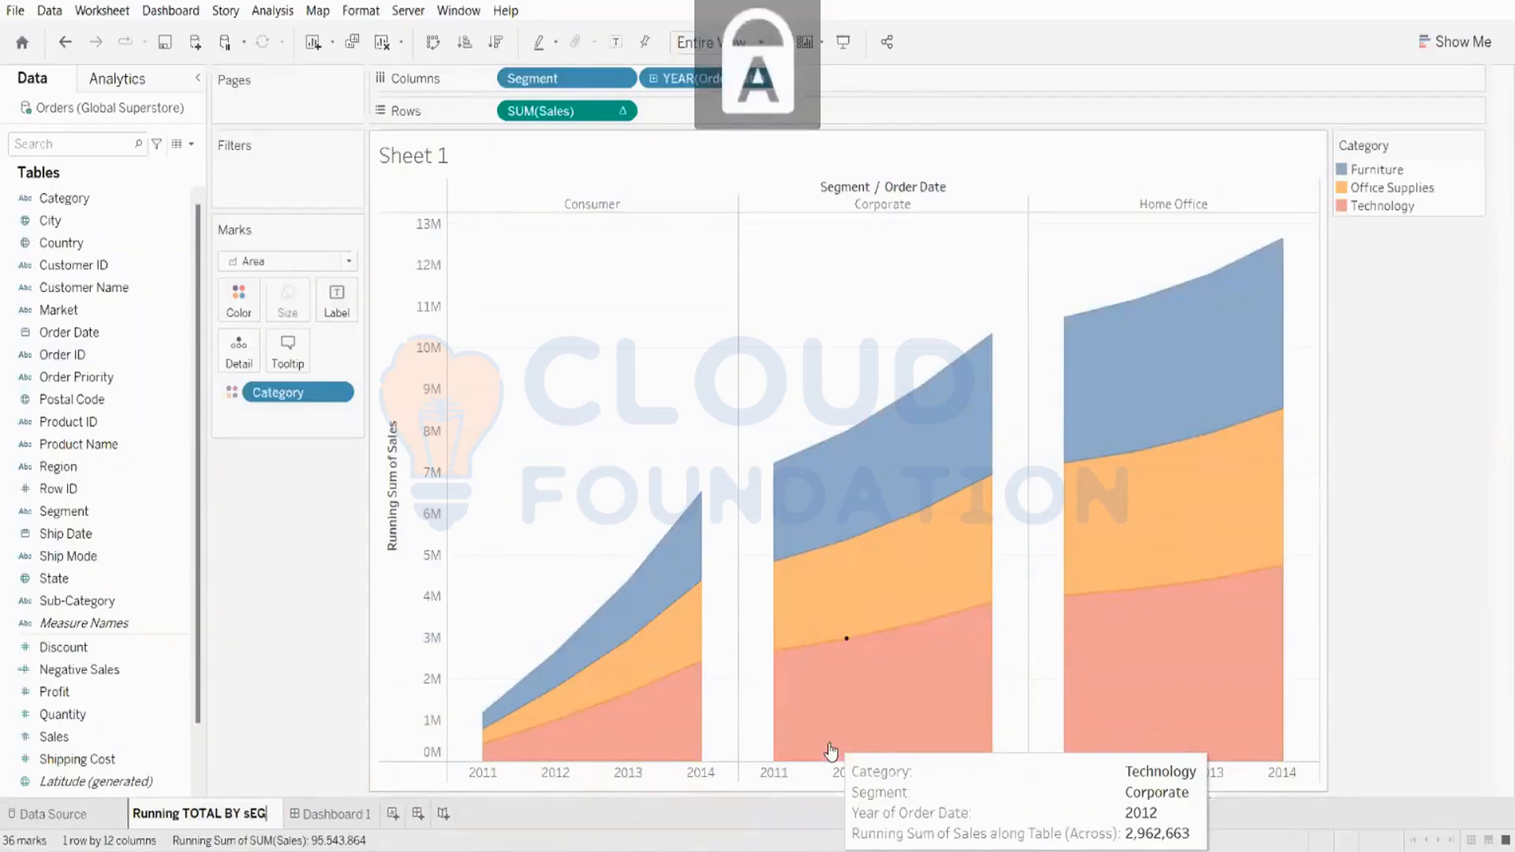
text(MENT)
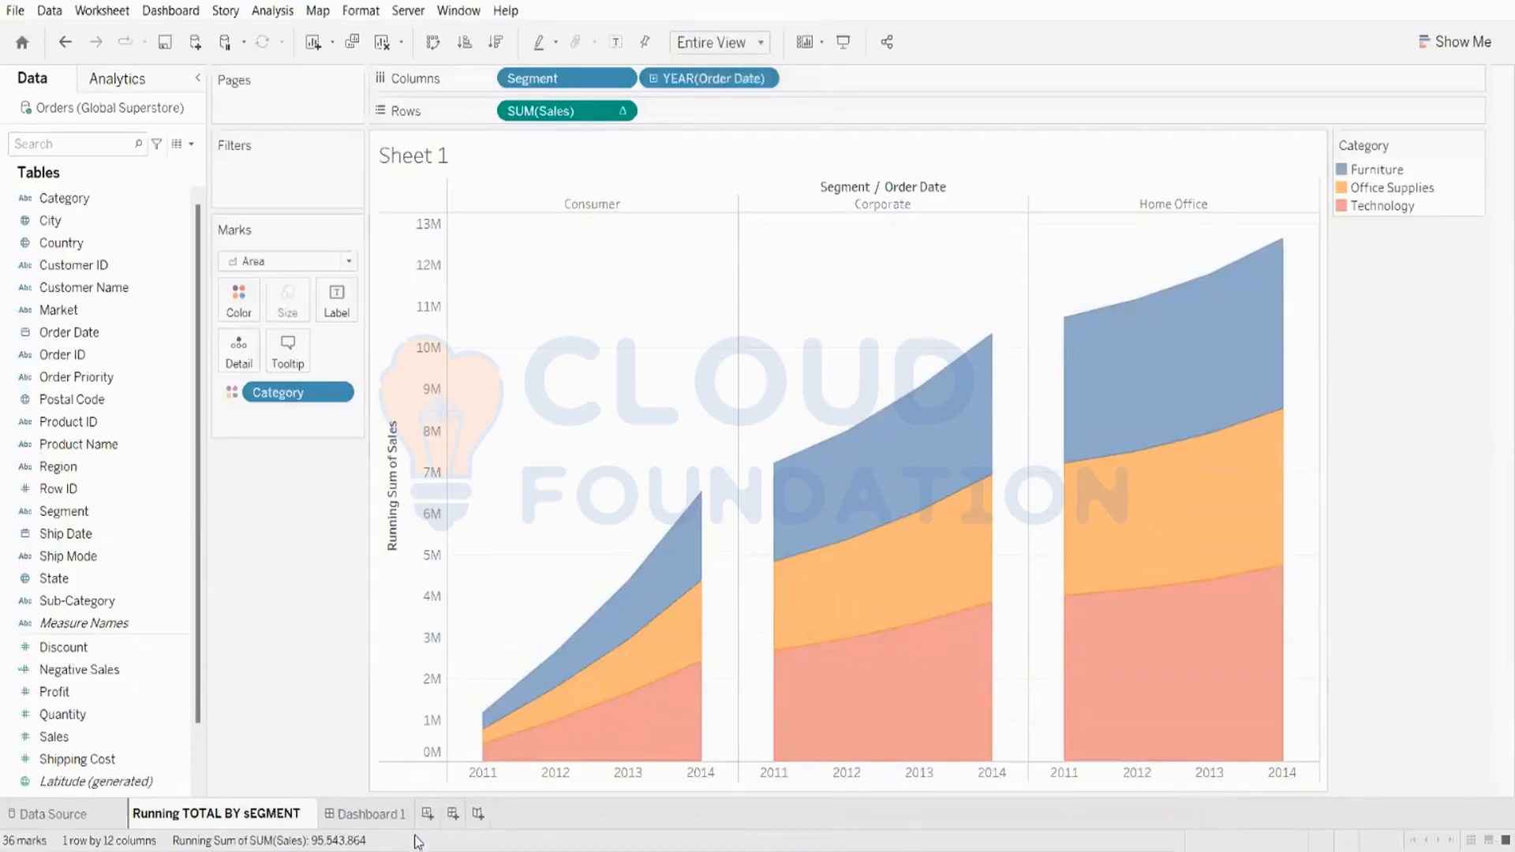
double_click(246, 814)
text(S)
key(Caps_Lock)
text(eg)
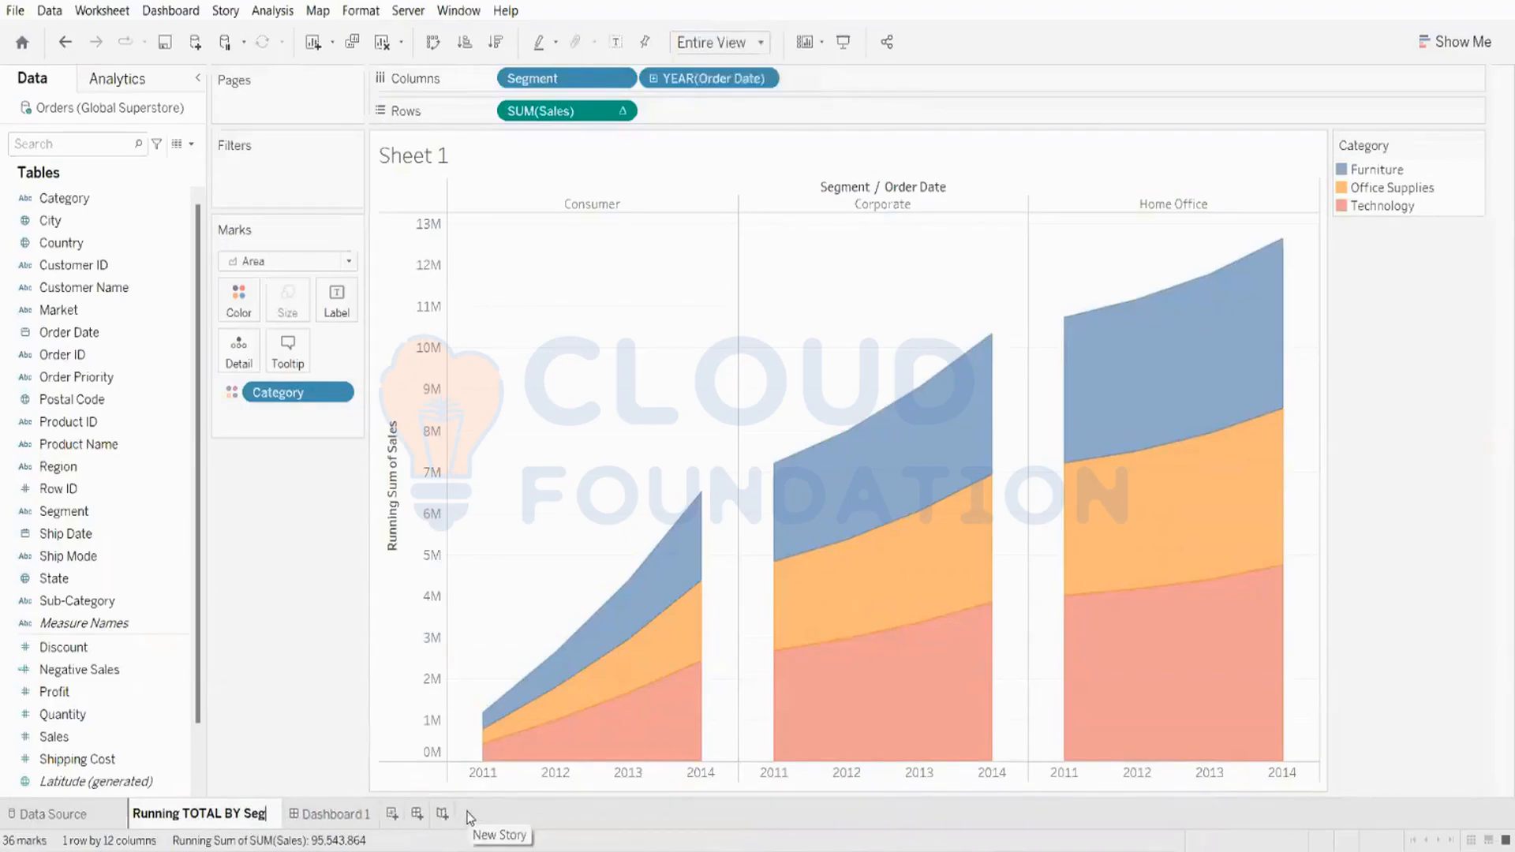
text(ment)
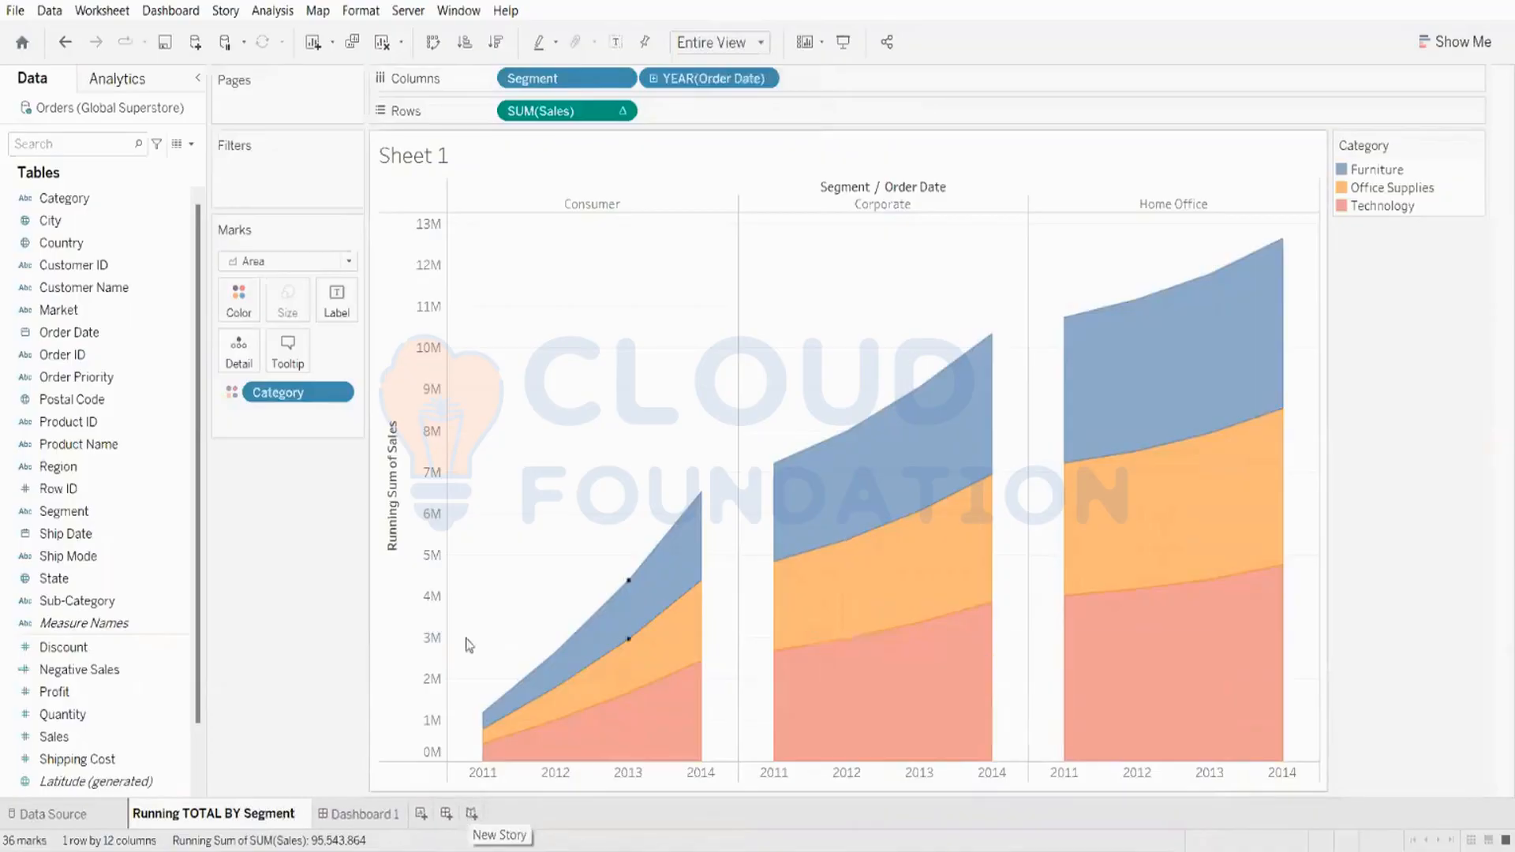
click(289, 663)
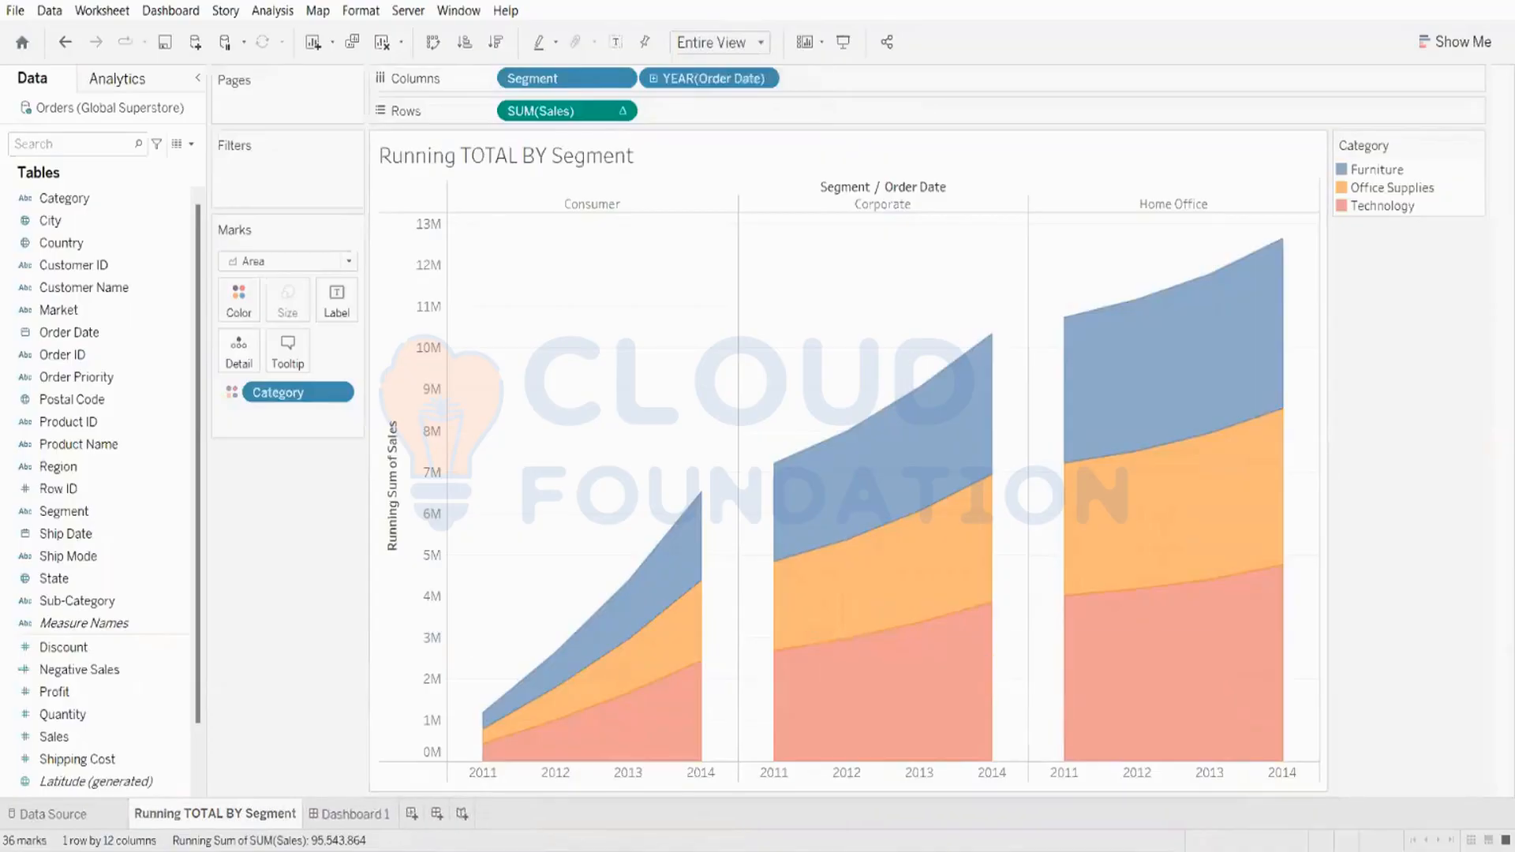
Step: Delete the Dashboard 1 sheet
mouse_move(466, 851)
right_click(349, 823)
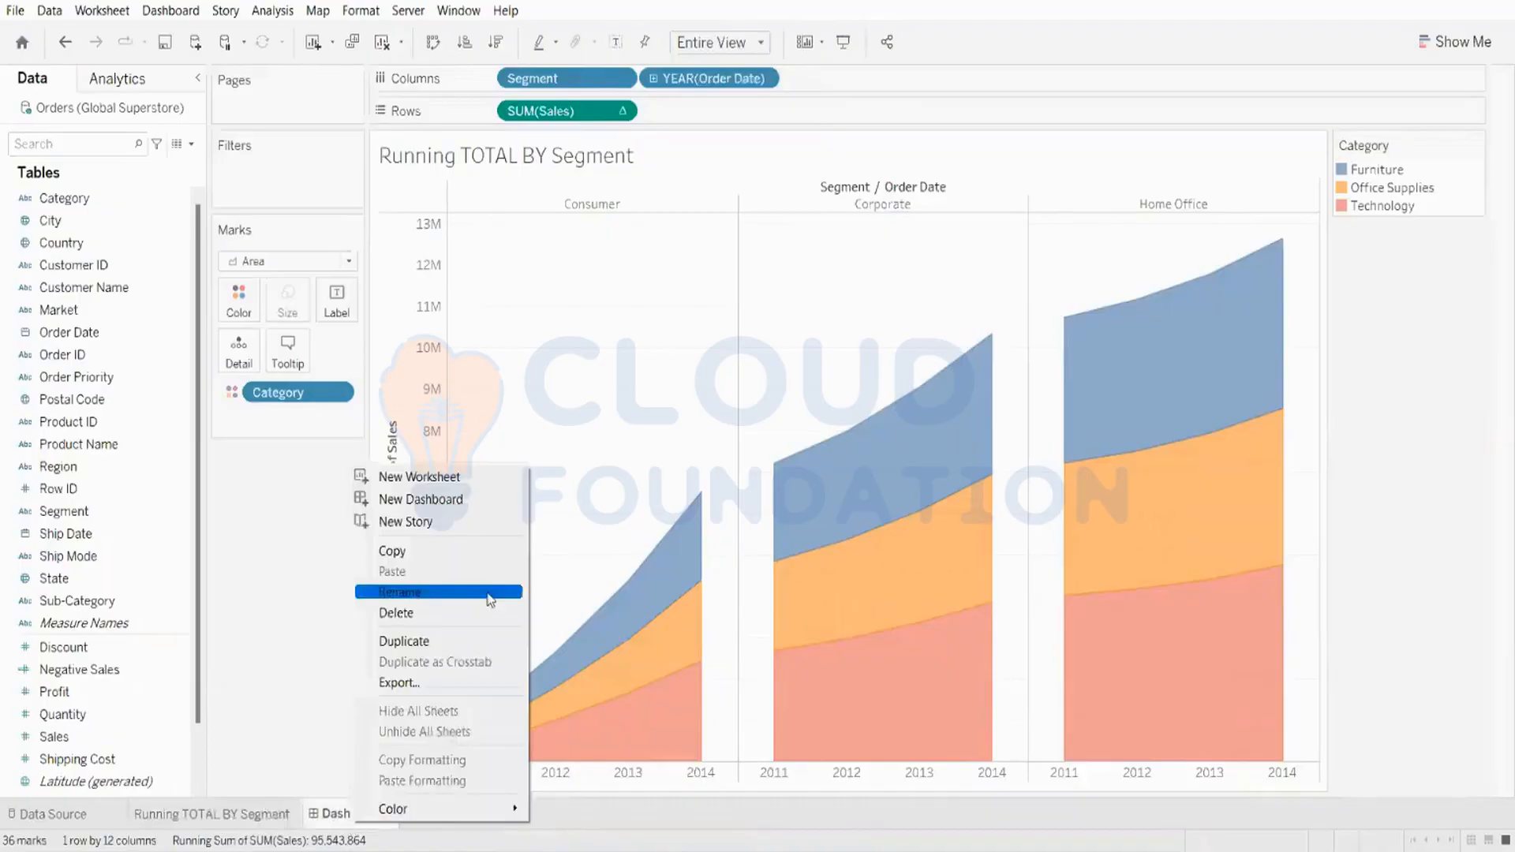
click(491, 604)
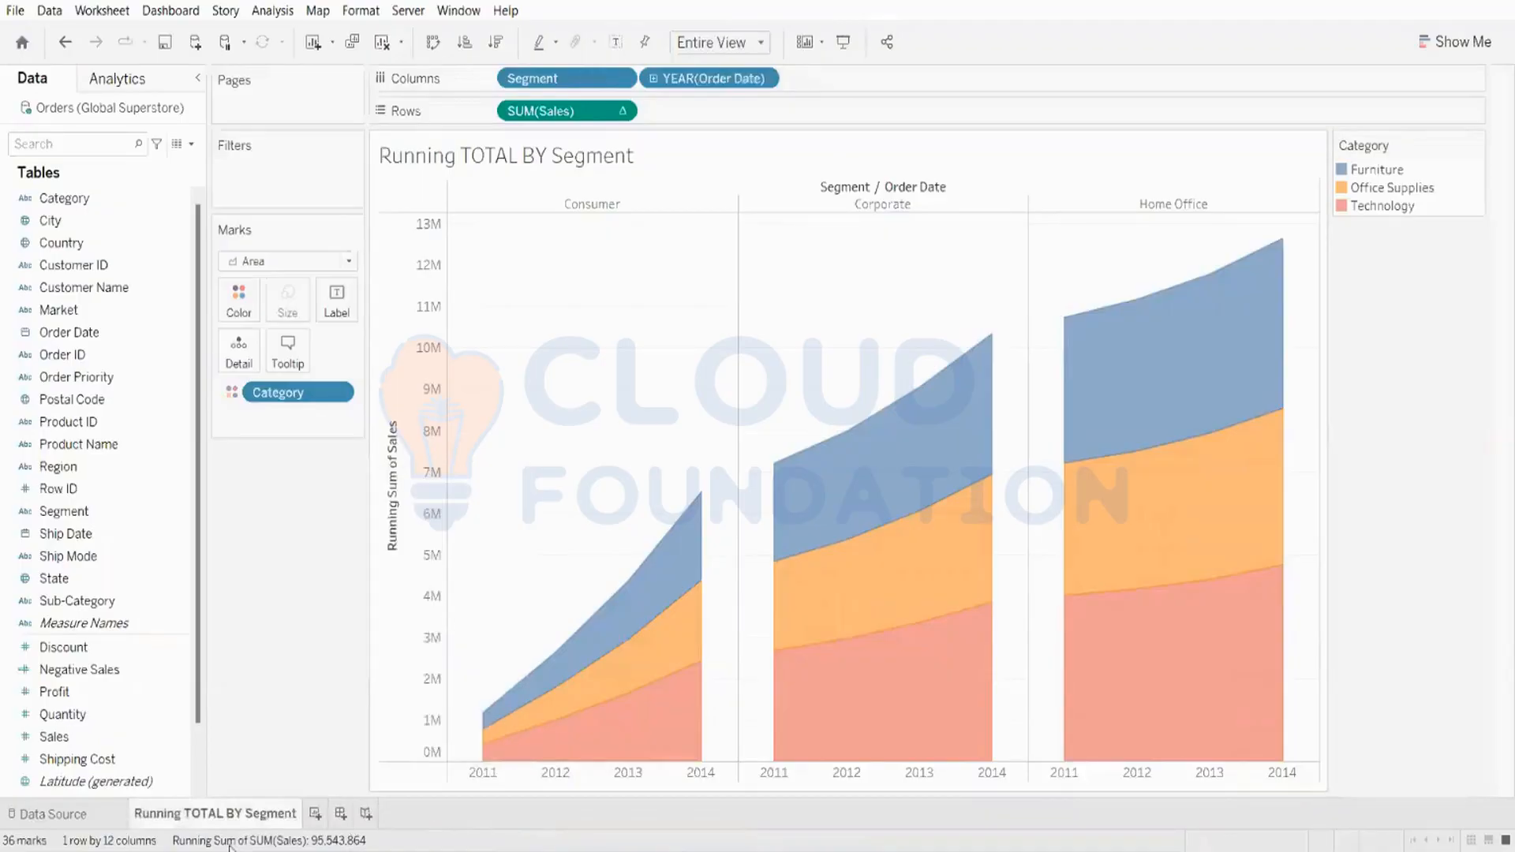
Step: In a new worksheet, build a bar chart of SUM(Sales) by Sub-Category with bars colored by Category
click(315, 815)
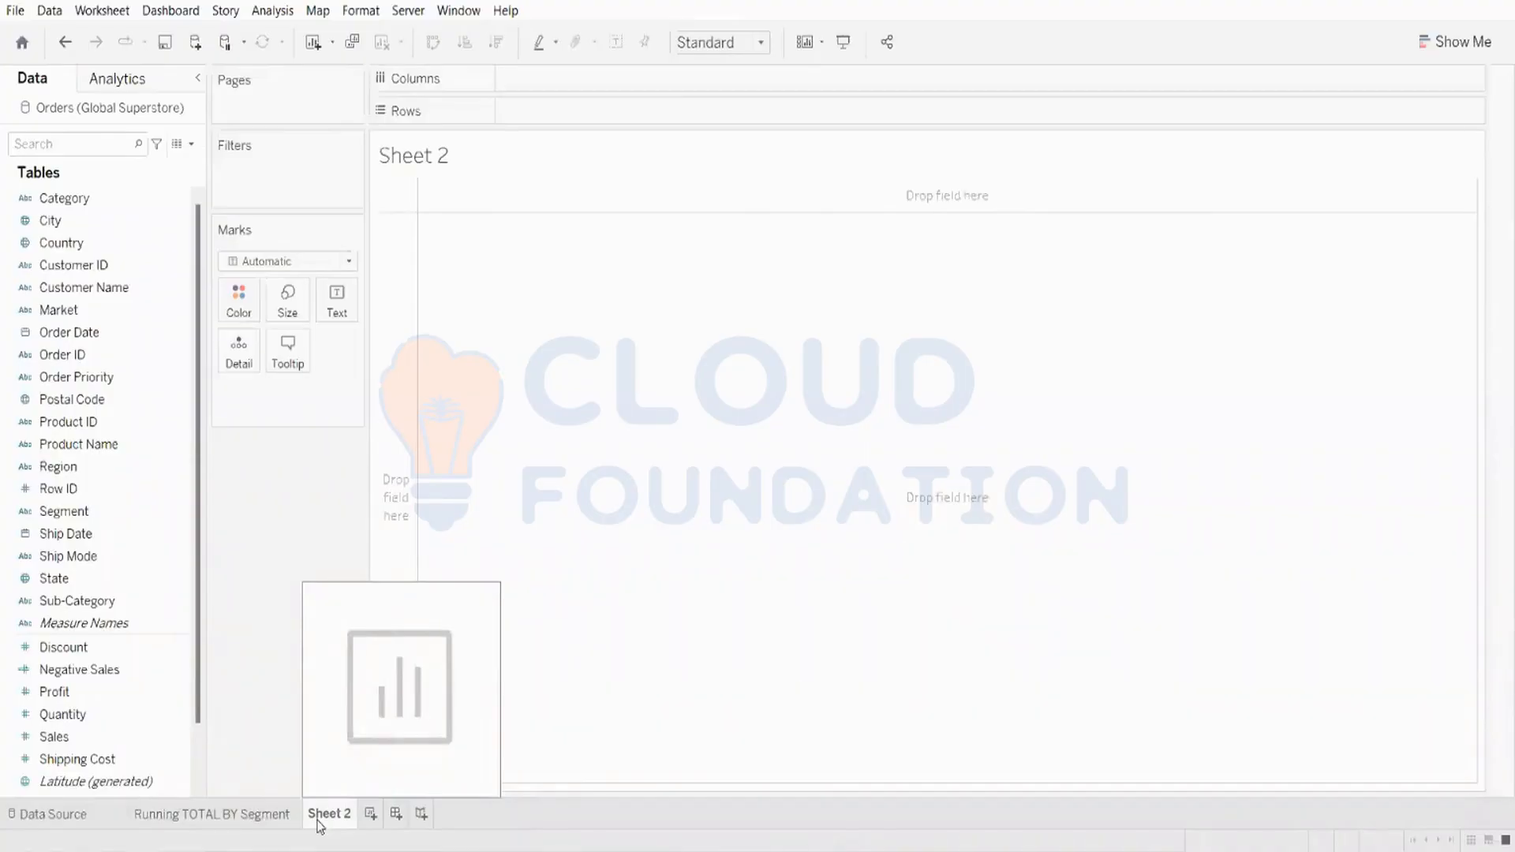
double_click(73, 737)
drag(75, 738, 570, 88)
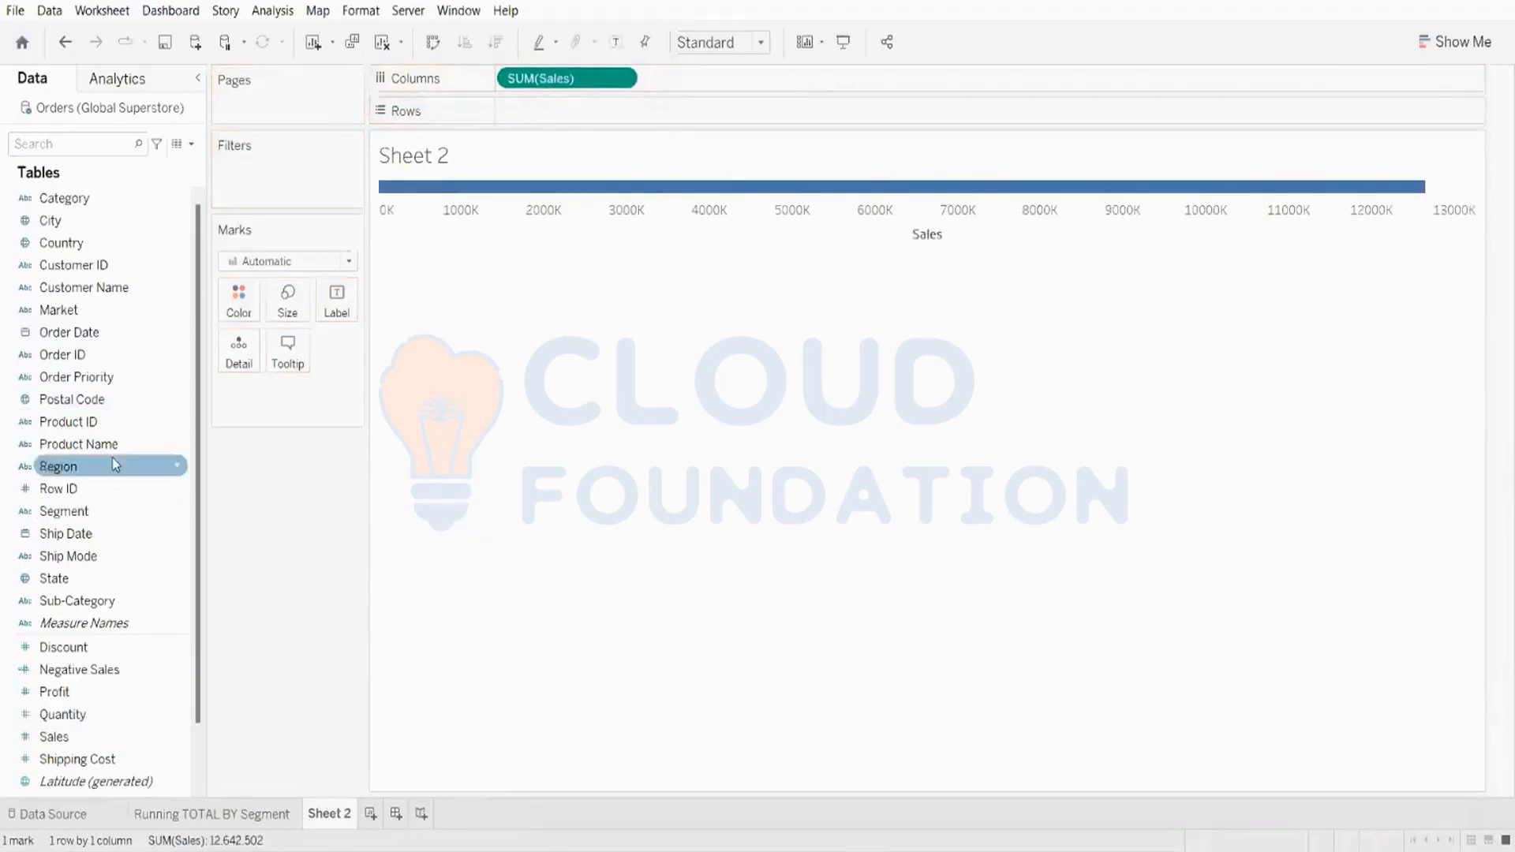
drag(114, 605, 633, 110)
mouse_move(733, 433)
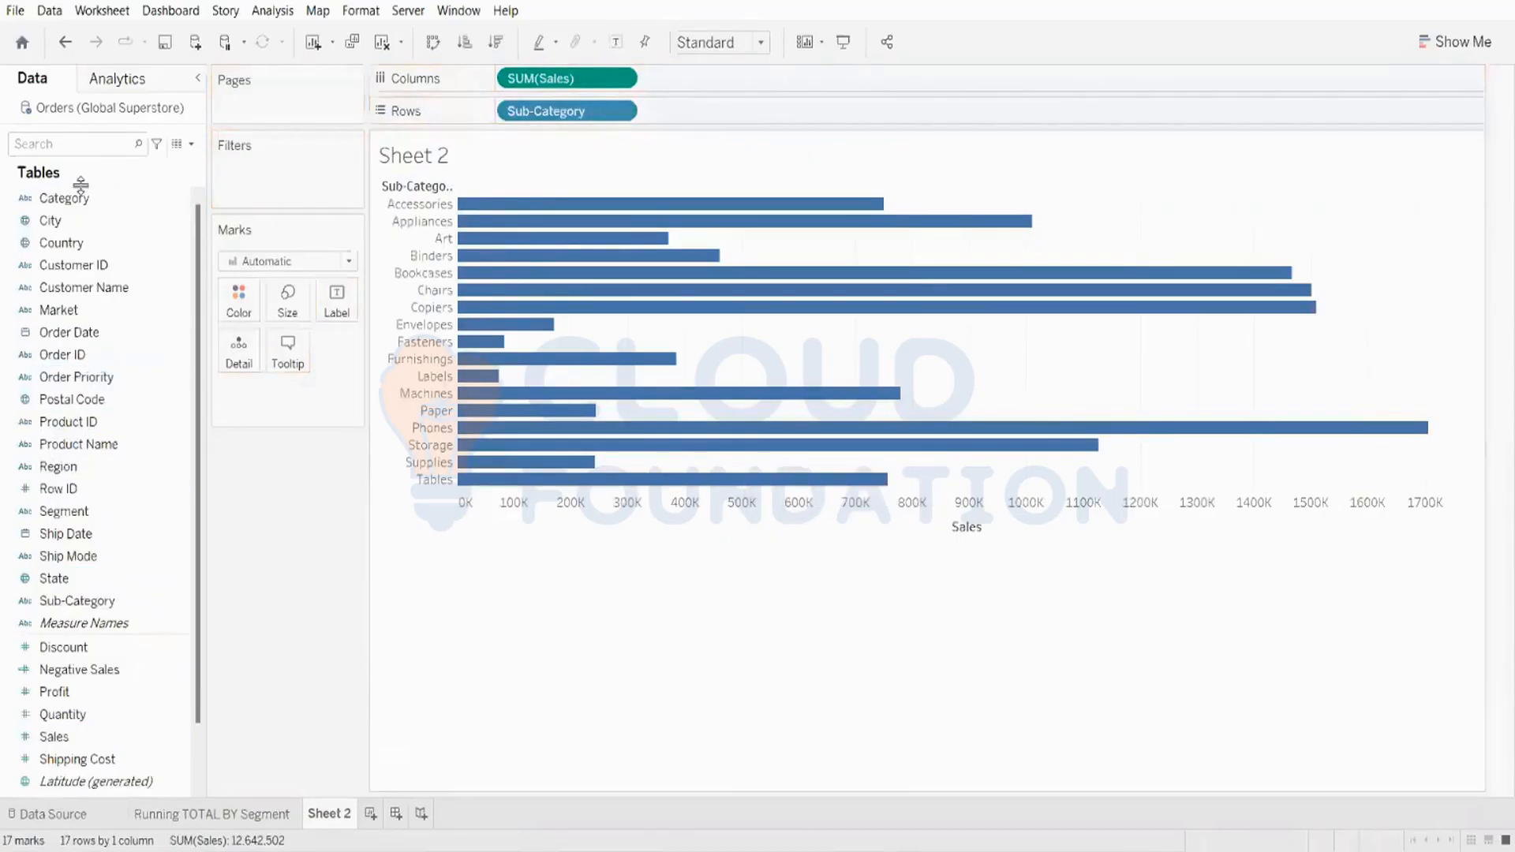
drag(63, 199, 243, 311)
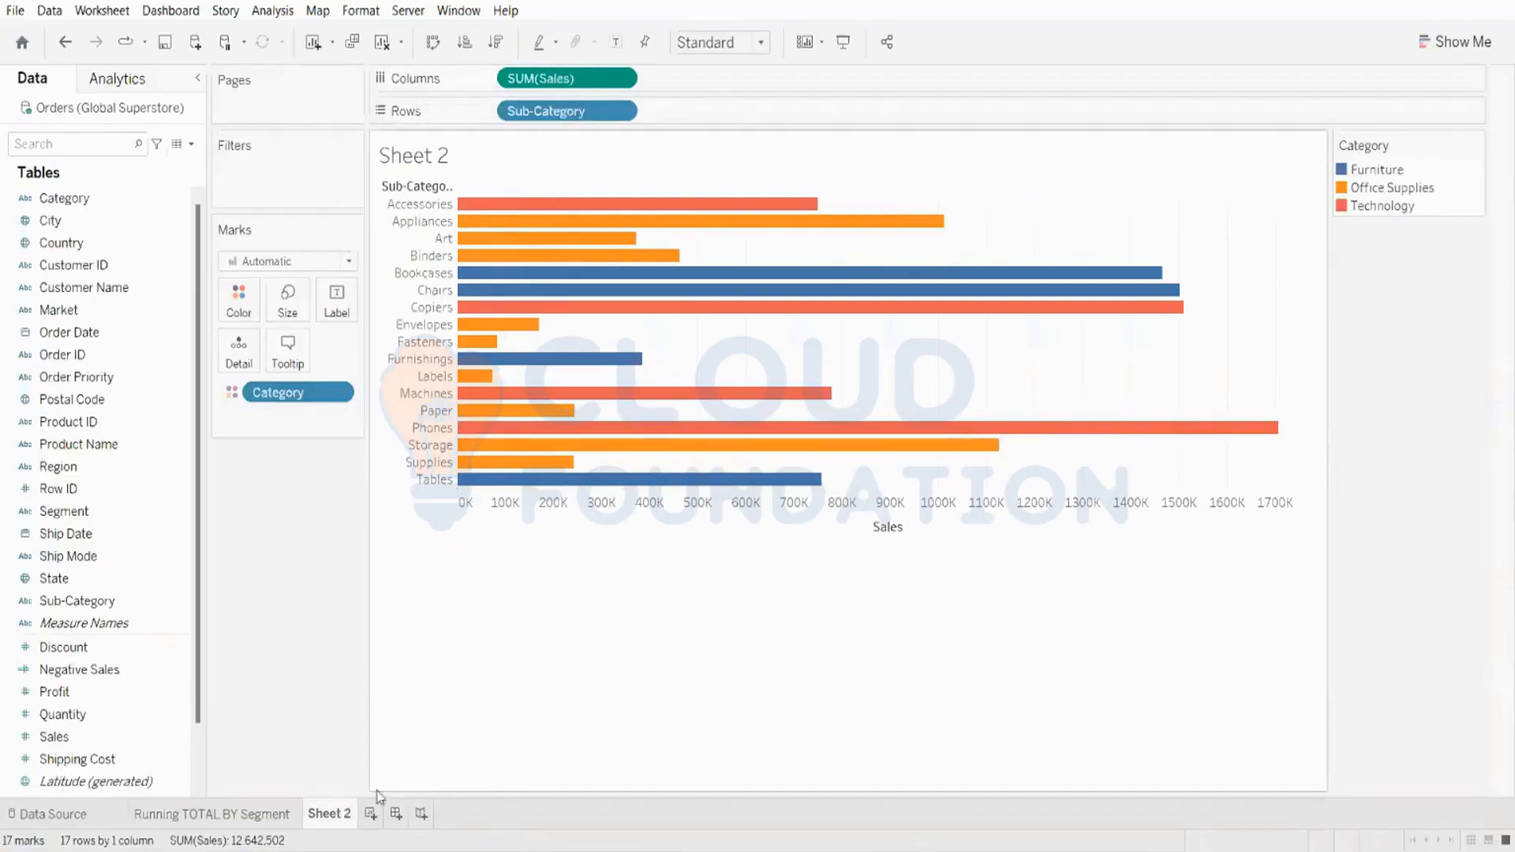
Step: Rename the worksheet as "Sales by Category"
double_click(330, 814)
key(Caps_Lock)
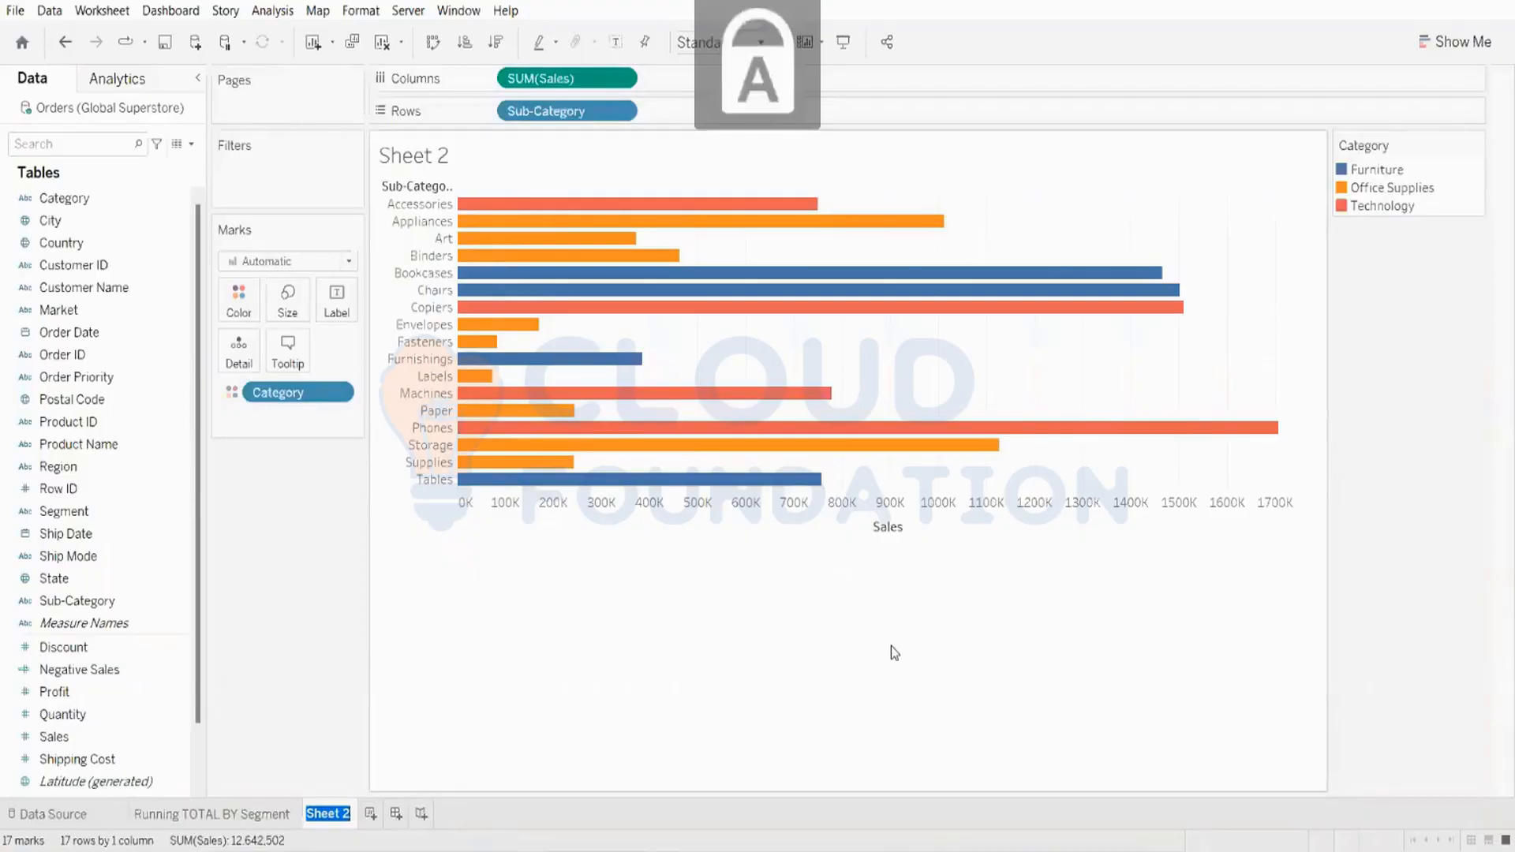
text(S)
key(Caps_Lock)
text(a)
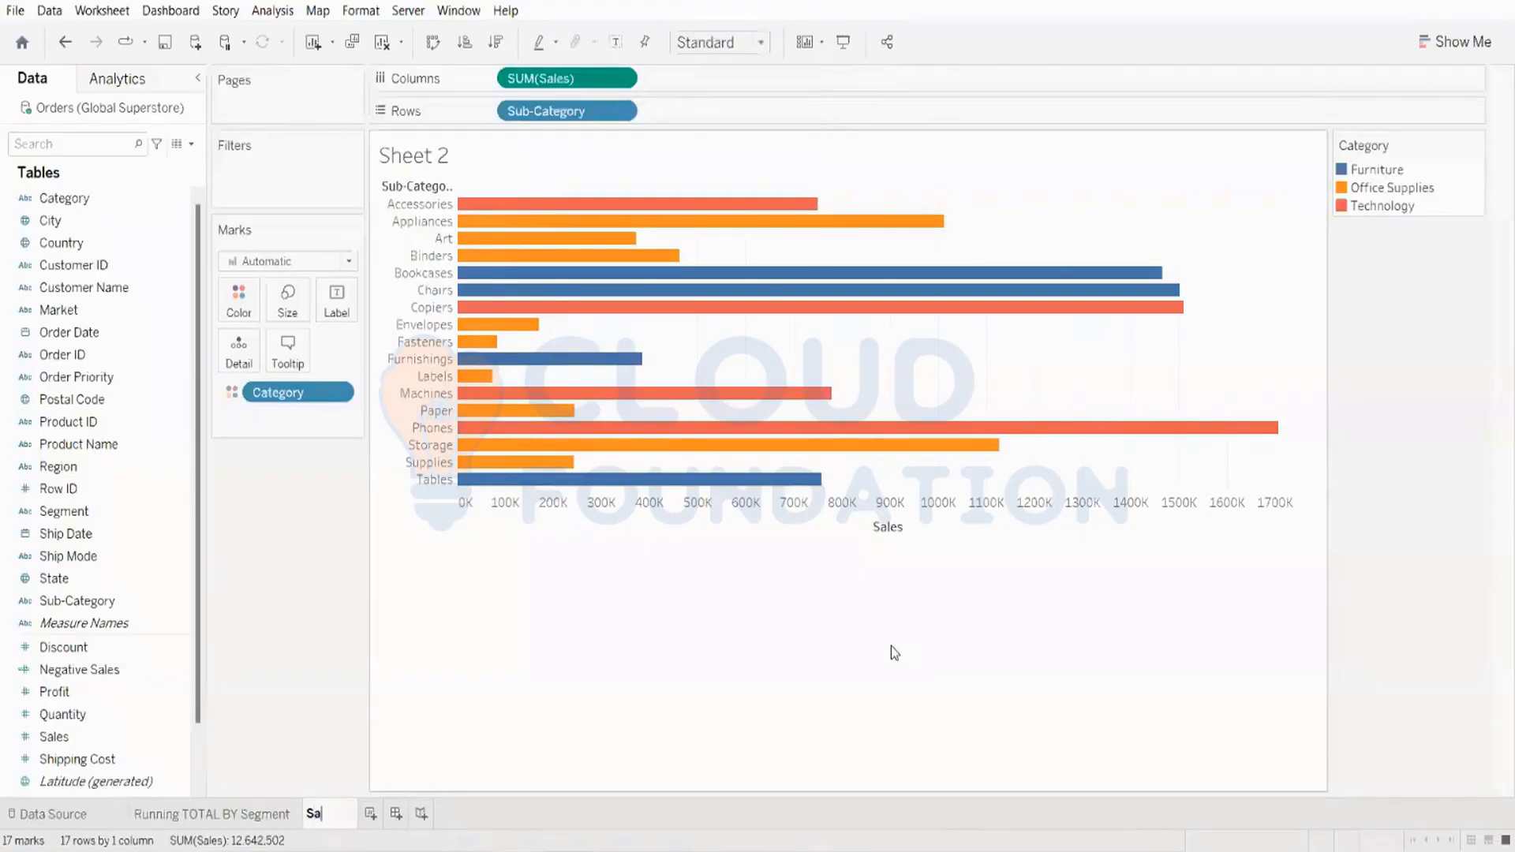
text(les by)
key(Caps_Lock)
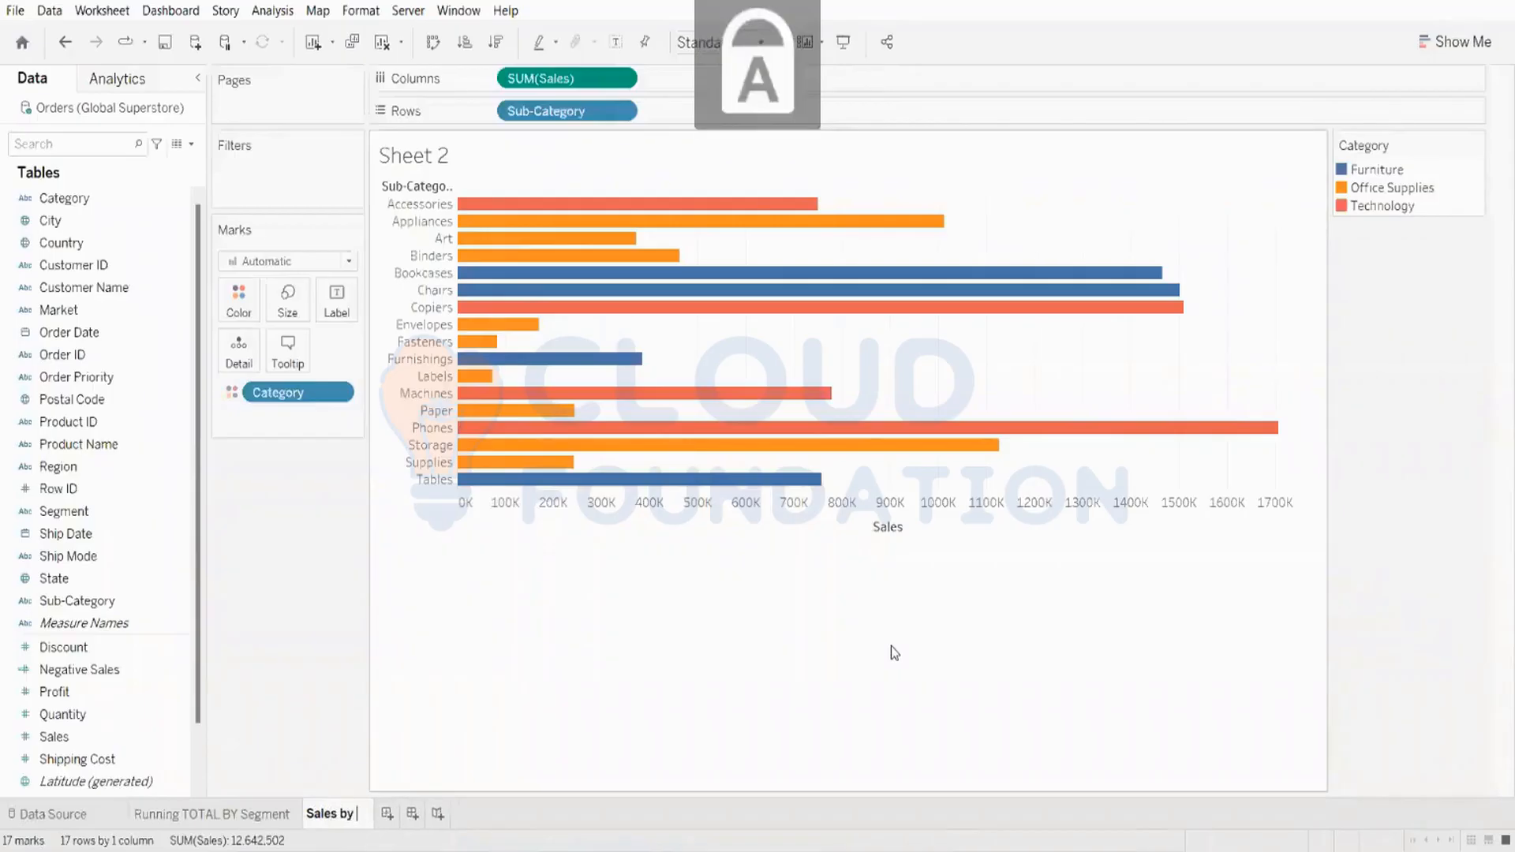
text(C)
key(Caps_Lock)
text(ategory)
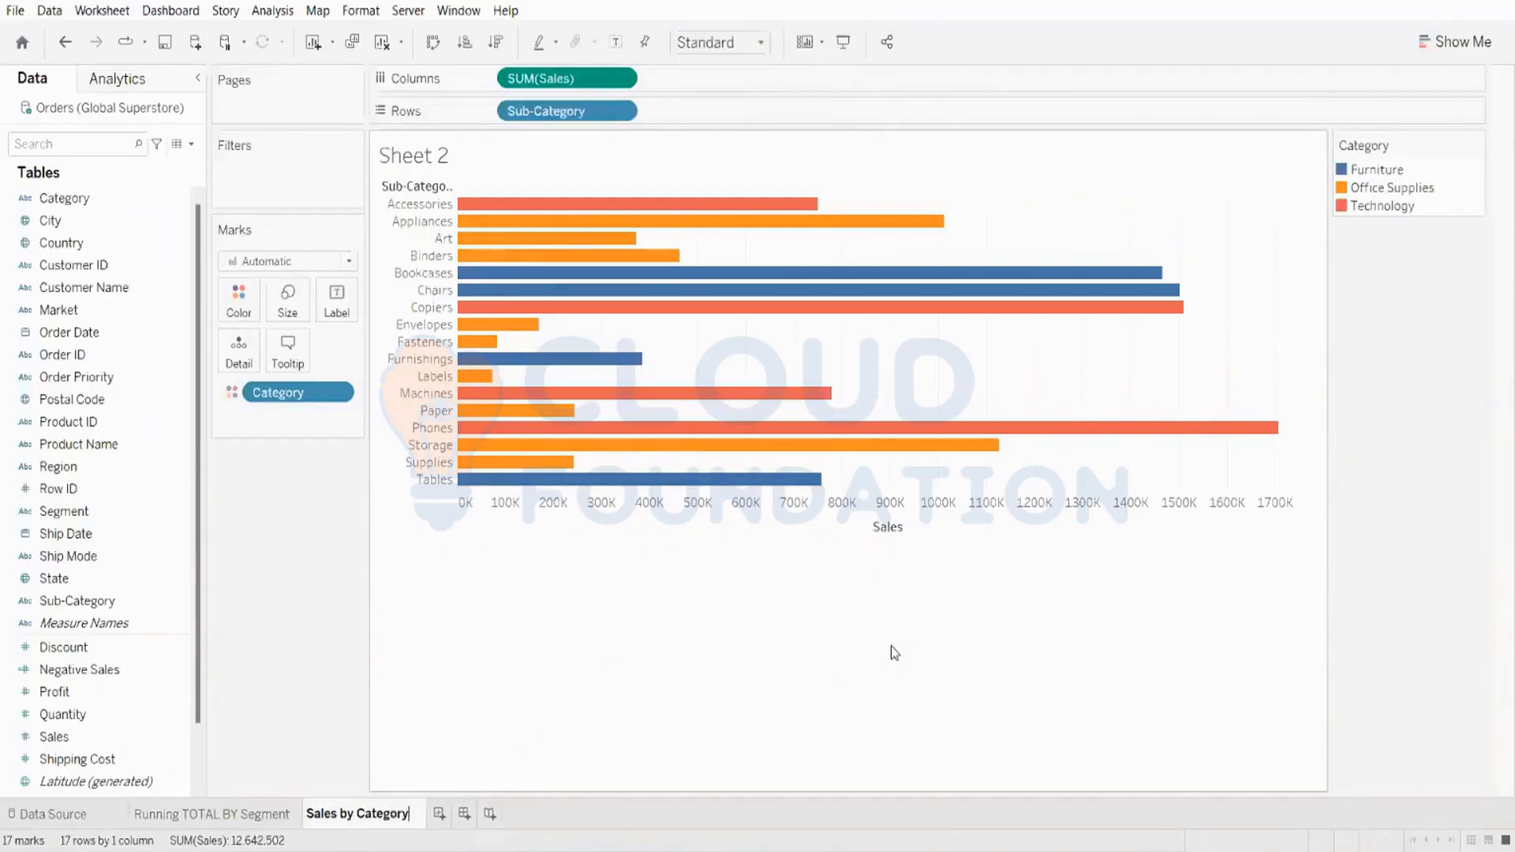
key(Return)
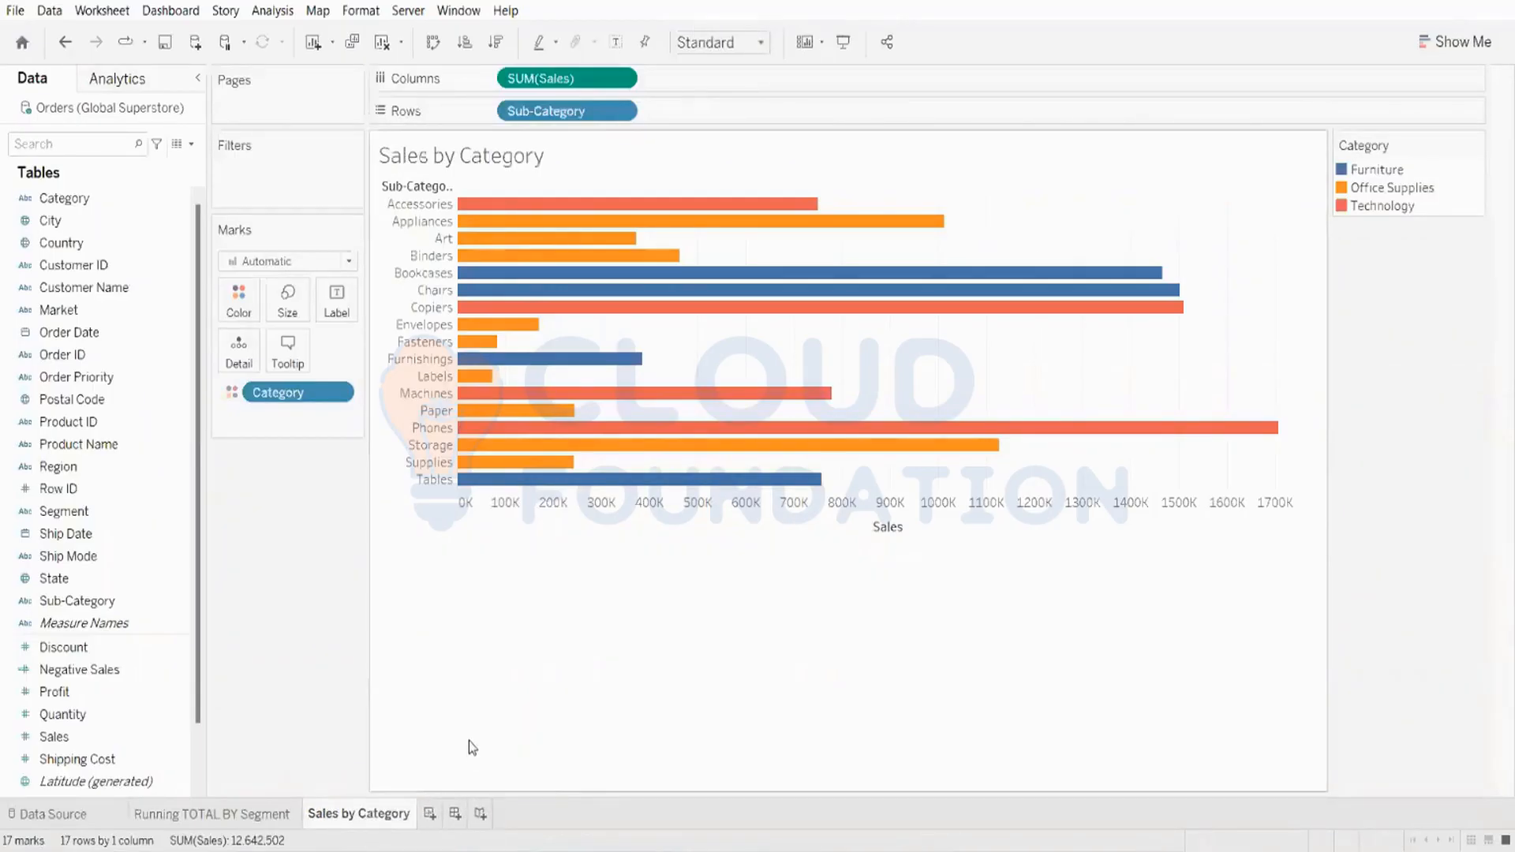
Step: In a new worksheet, select State and Sales and create a filled map with Show Me
click(431, 813)
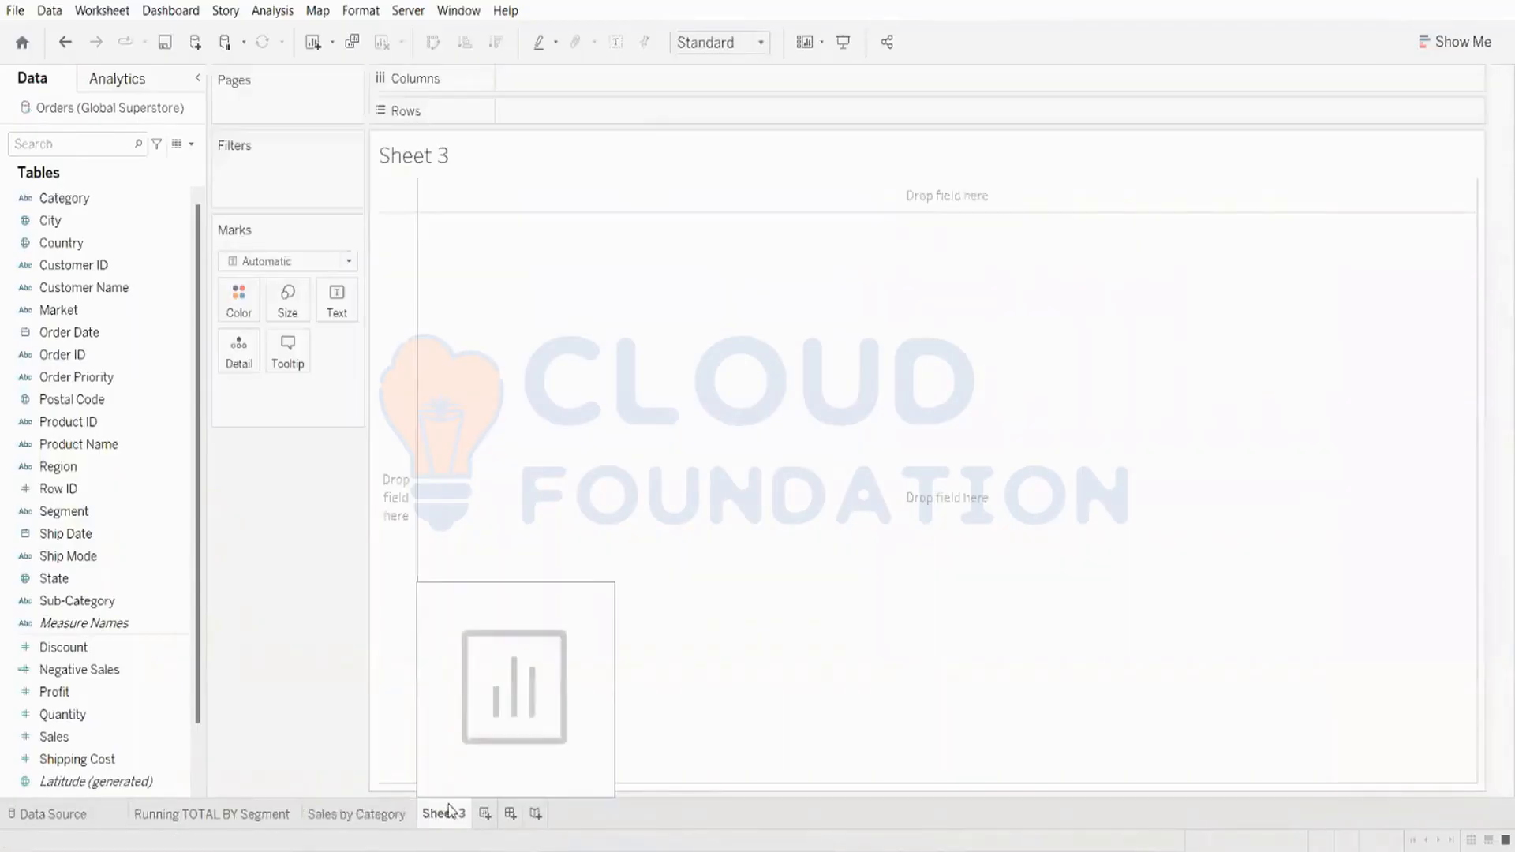
click(75, 580)
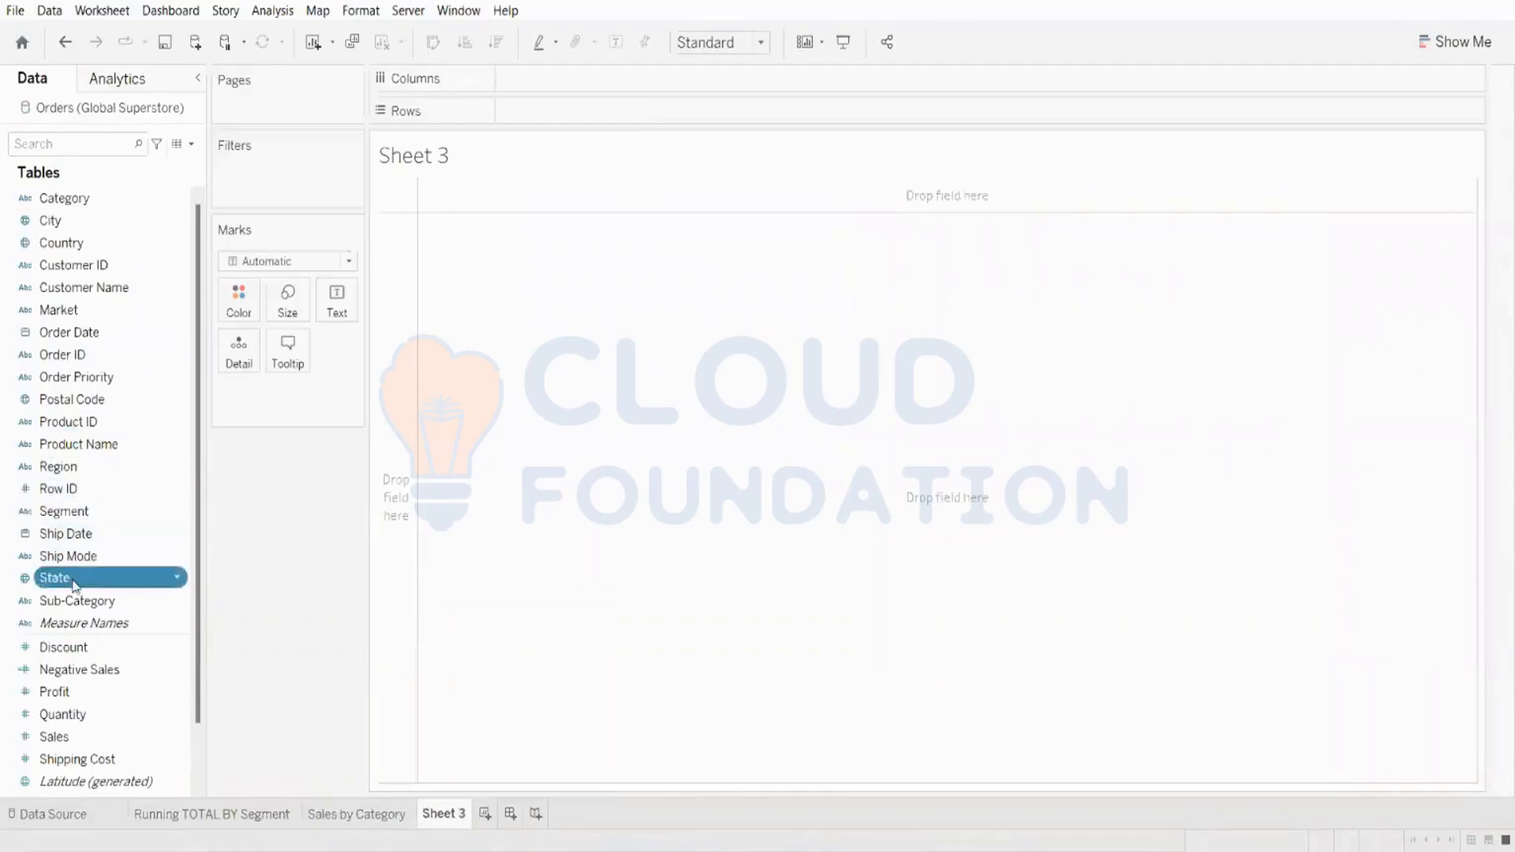
ctrl+click(123, 740)
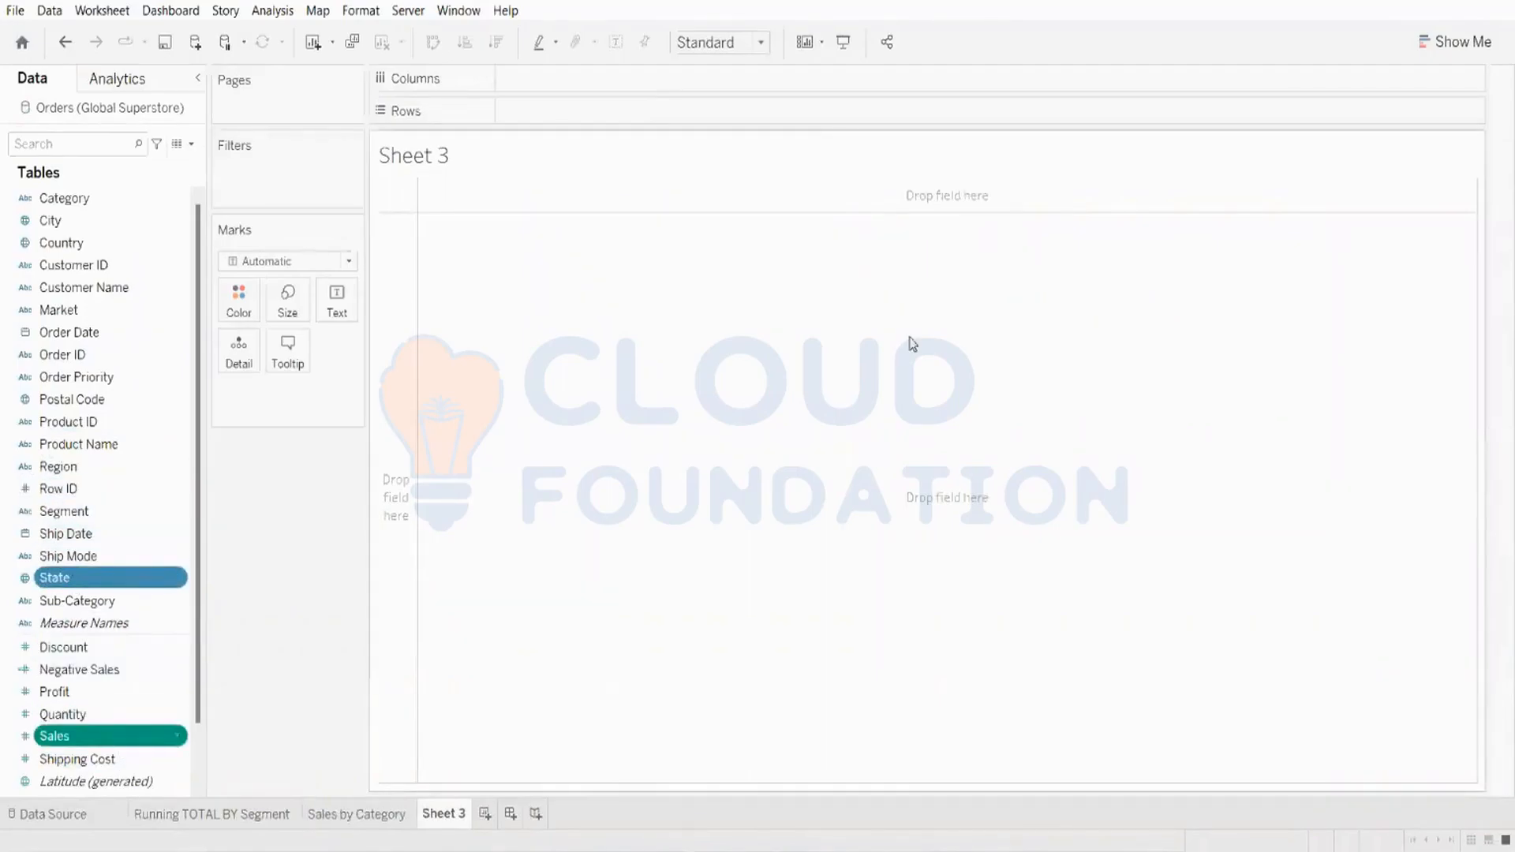
click(1454, 42)
click(1404, 165)
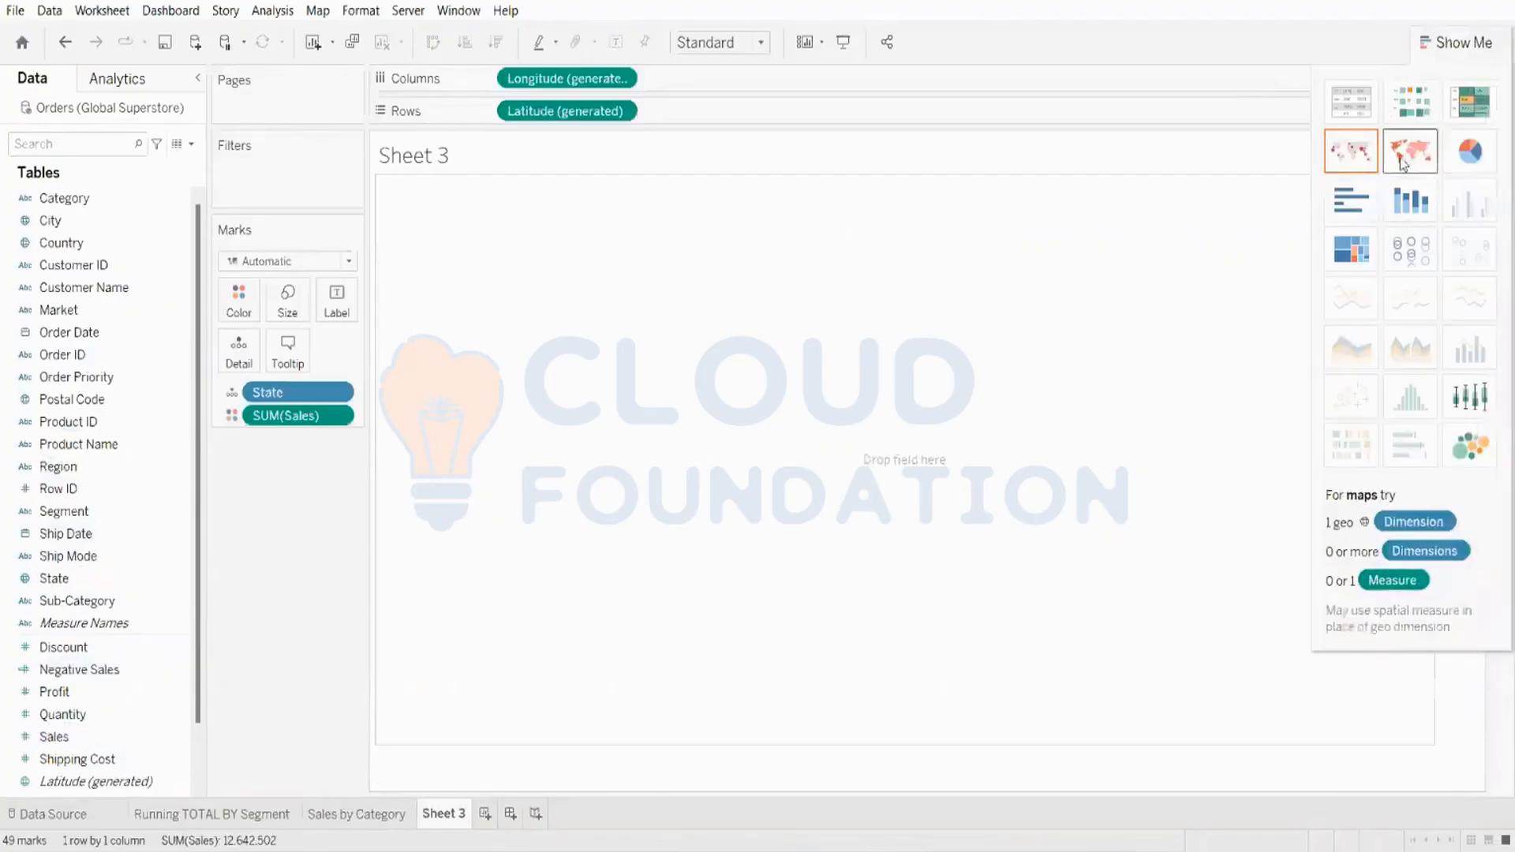
click(1437, 41)
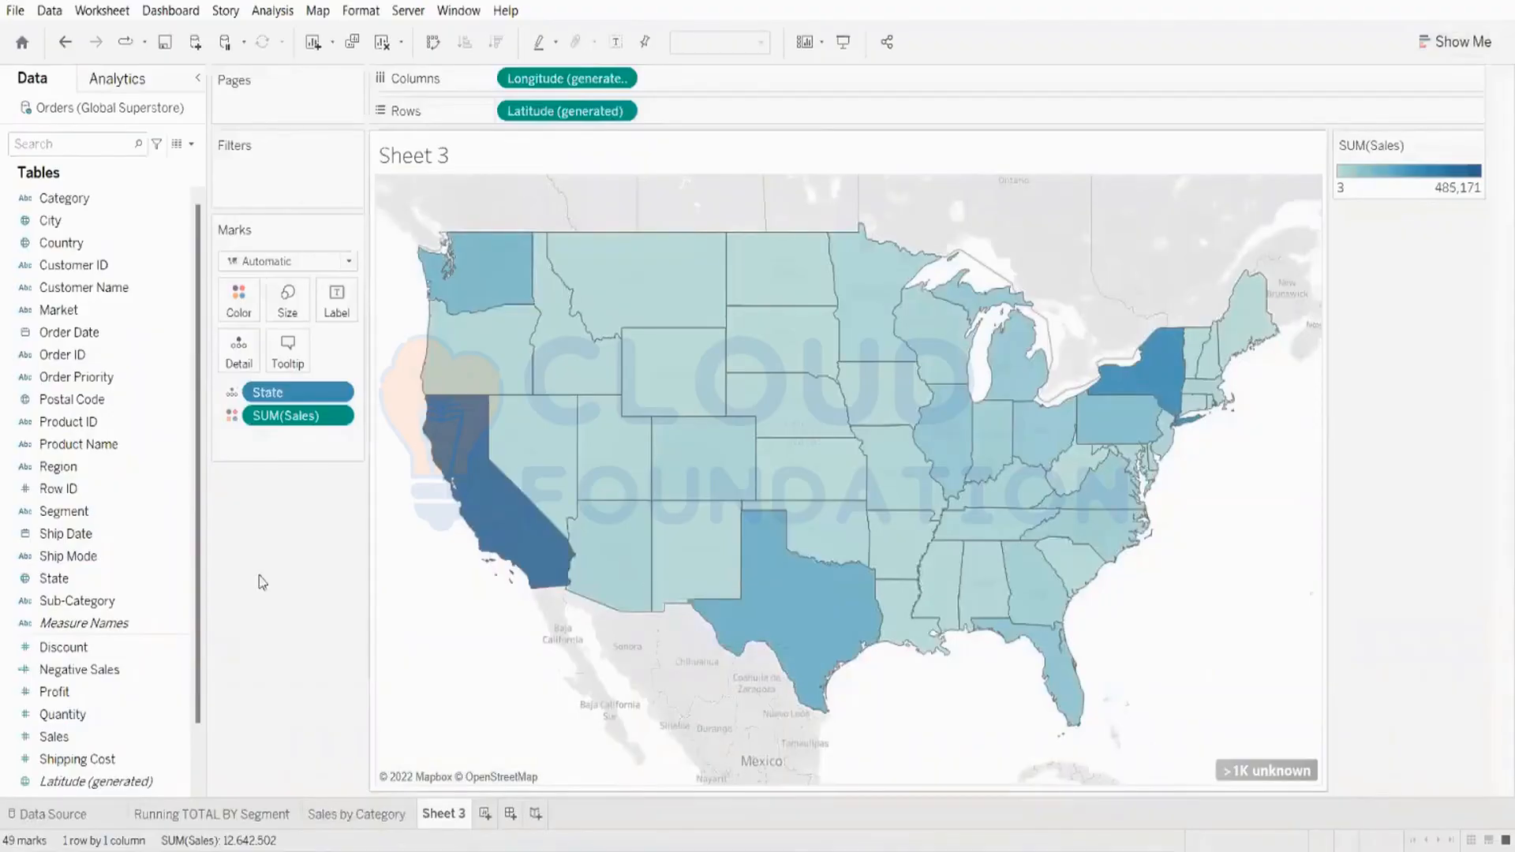
Step: Rename the map worksheet as "State Sales"
double_click(433, 817)
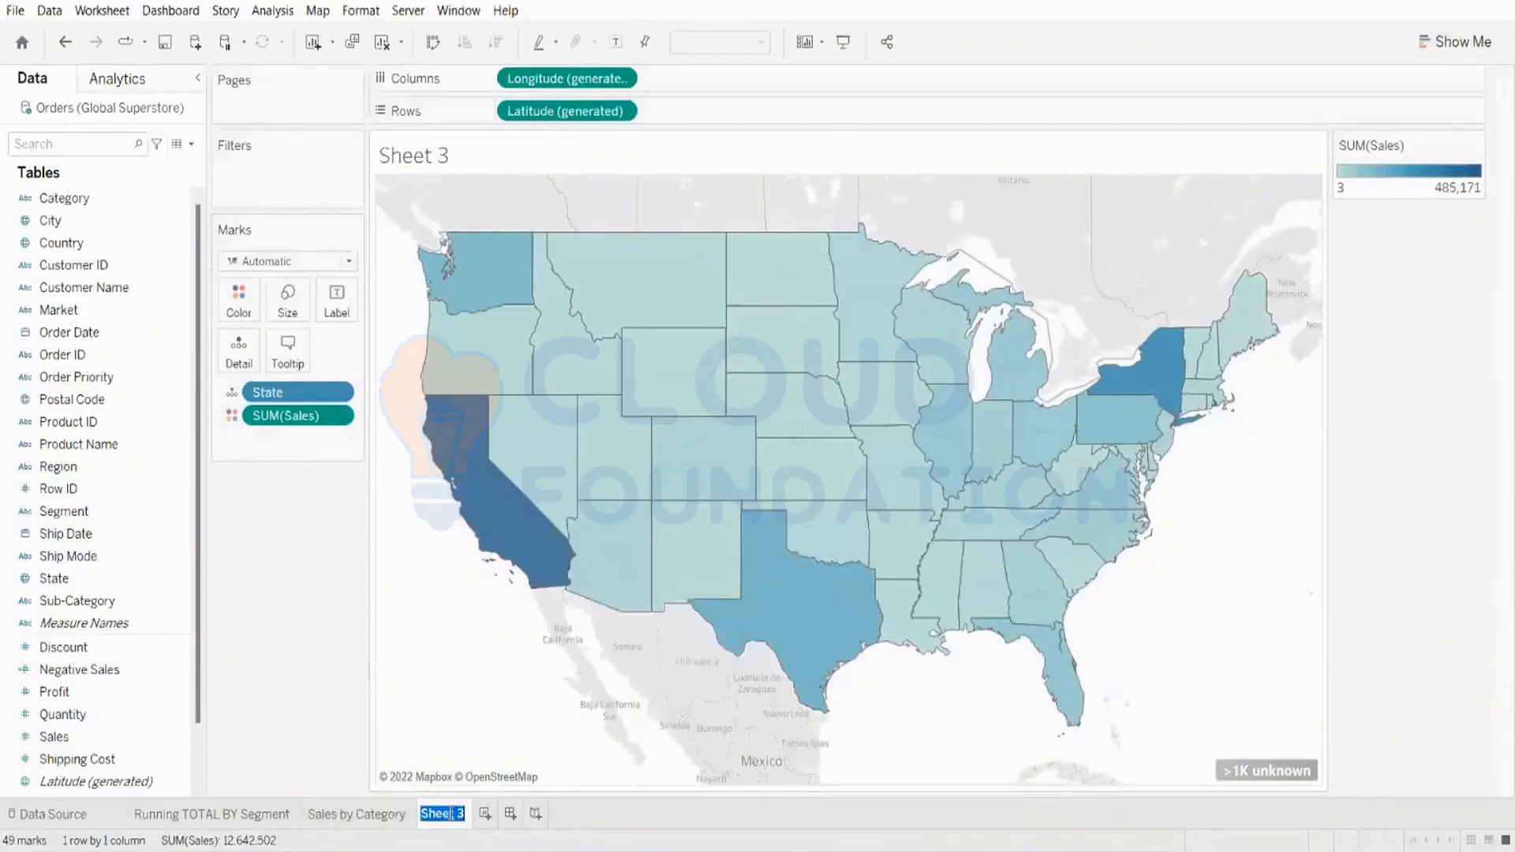
text(St)
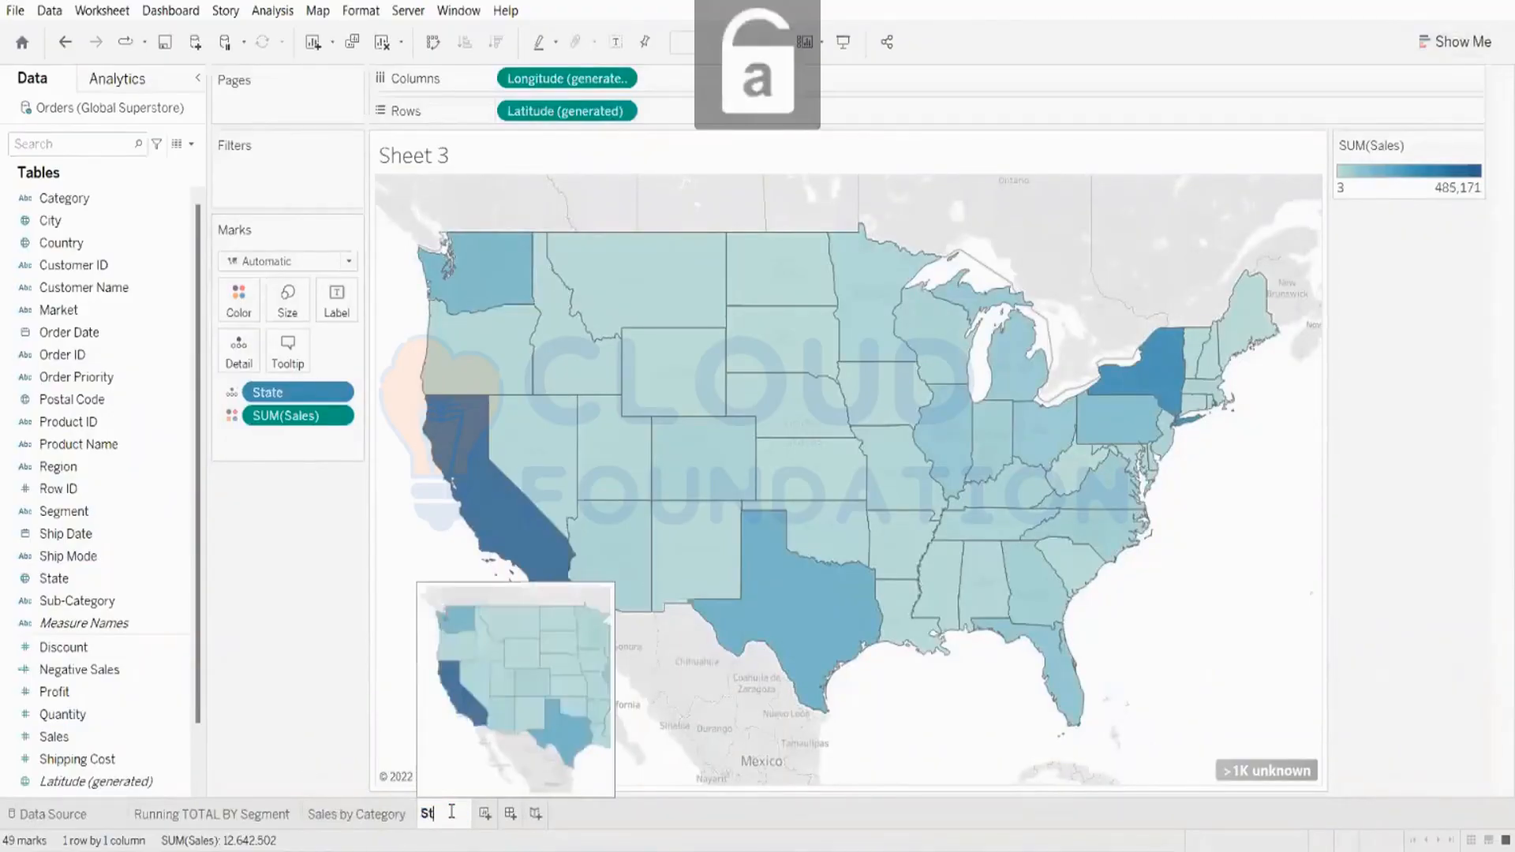
text(ae Sla)
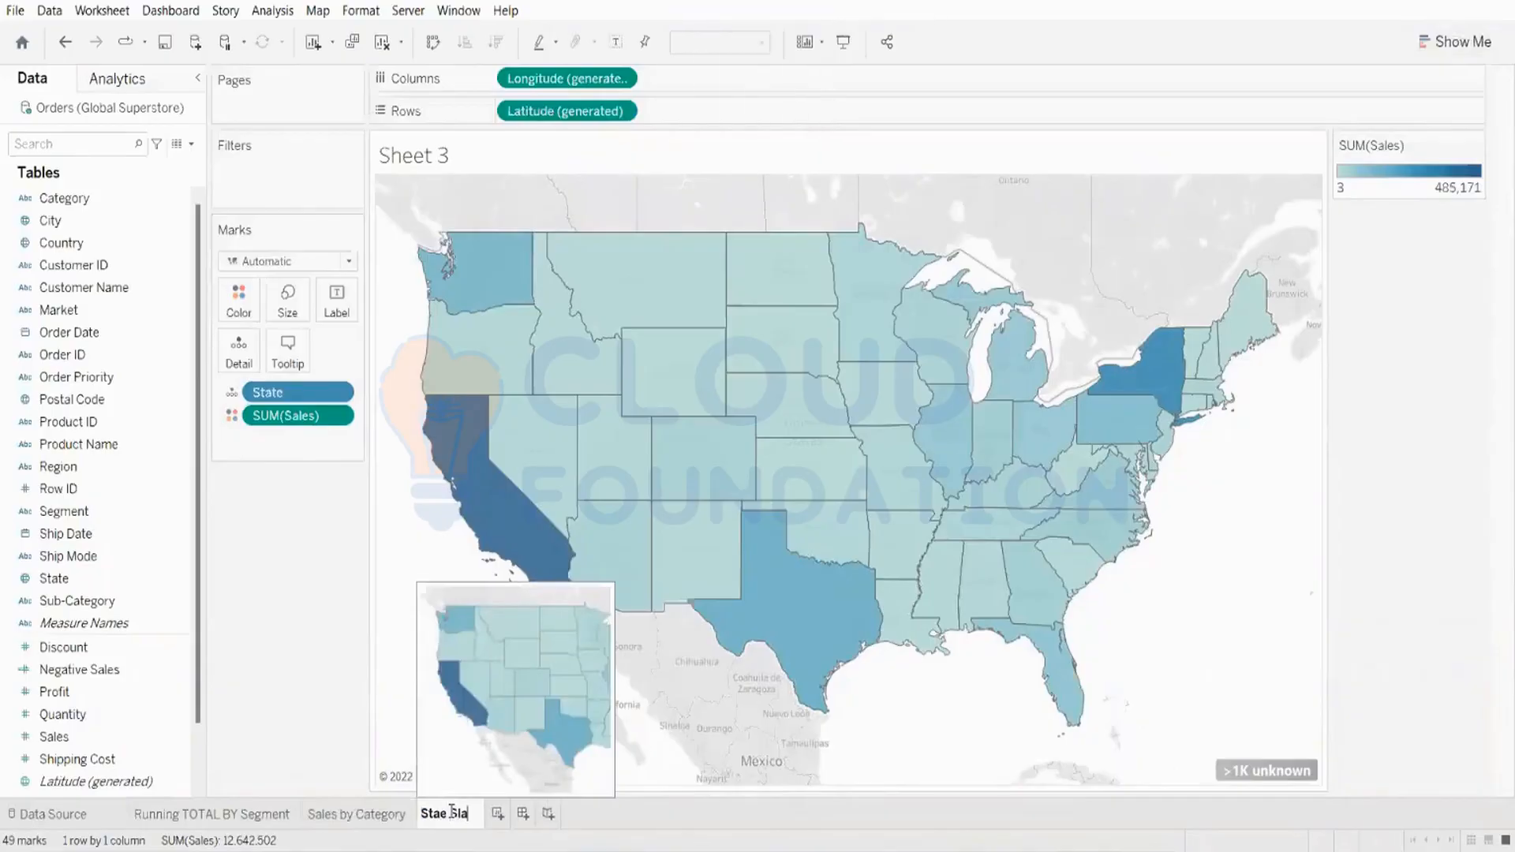
text(les)
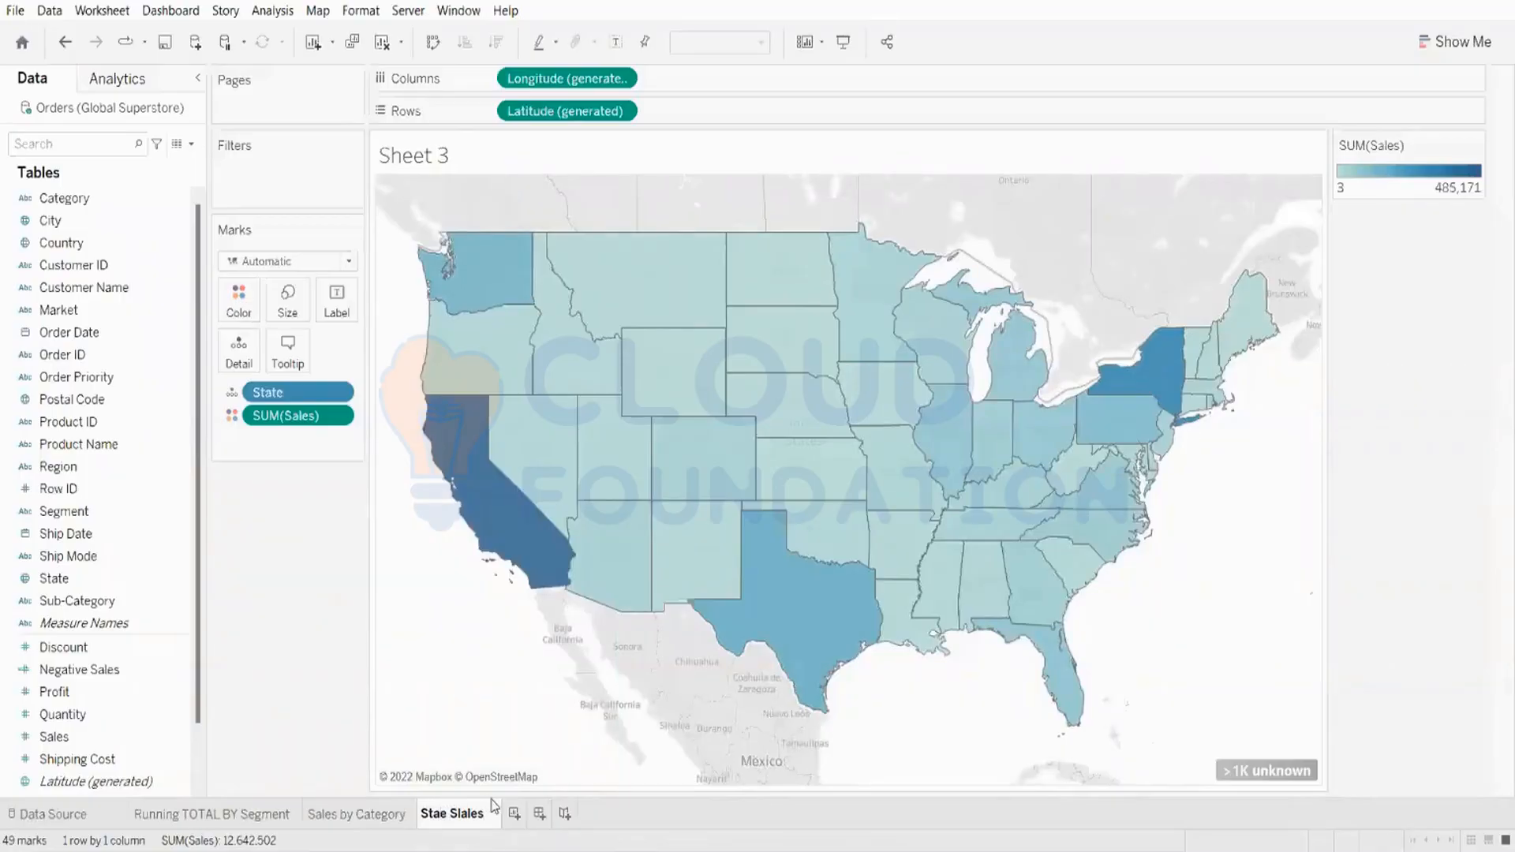
text(t)
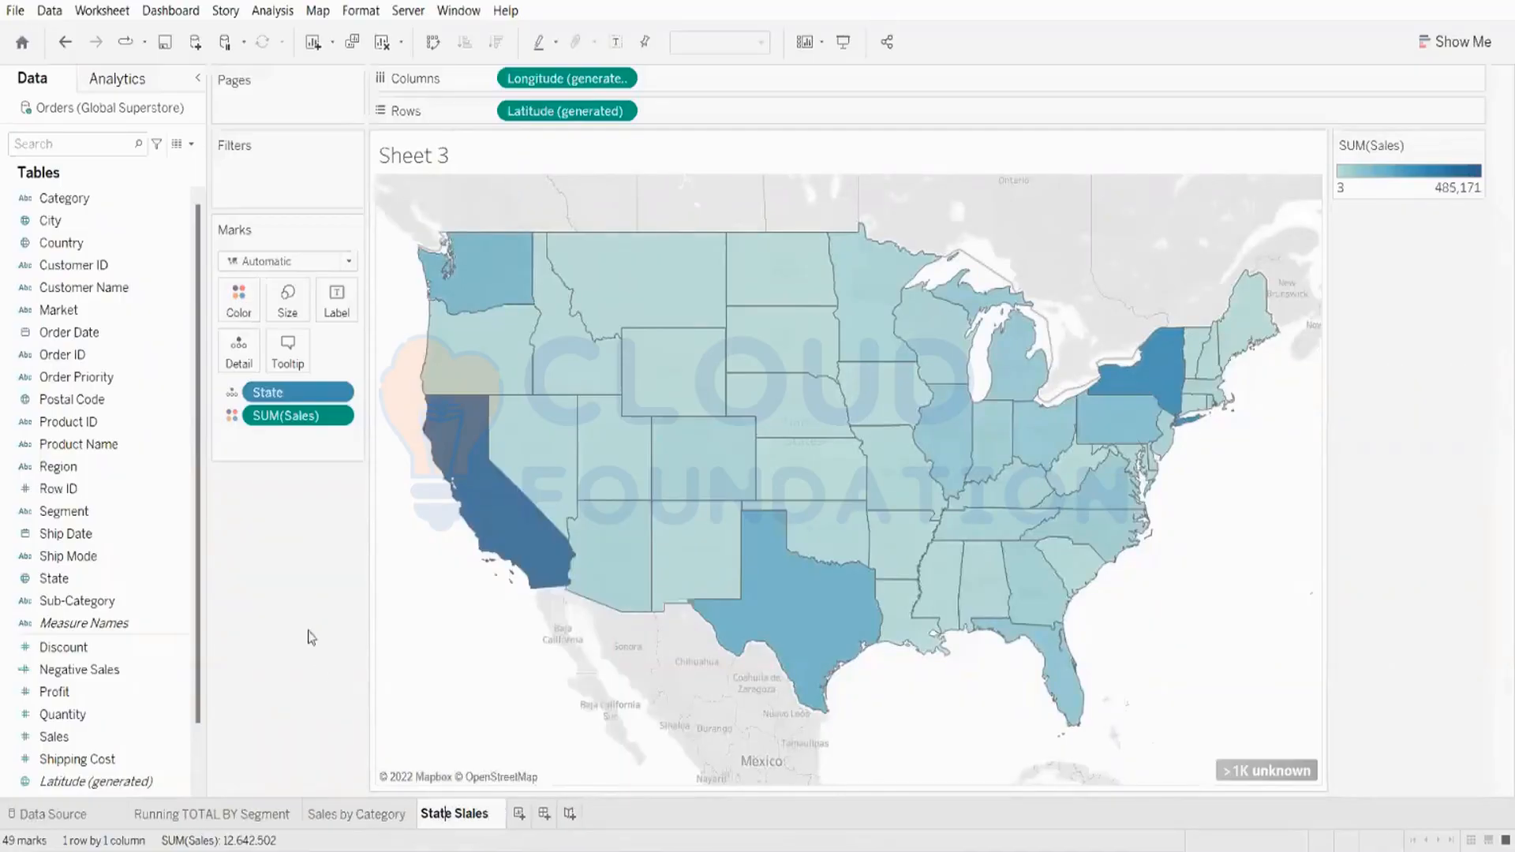
Step: Confirm the "State Slales" worksheet name and flip through the three finished worksheets
key(Return)
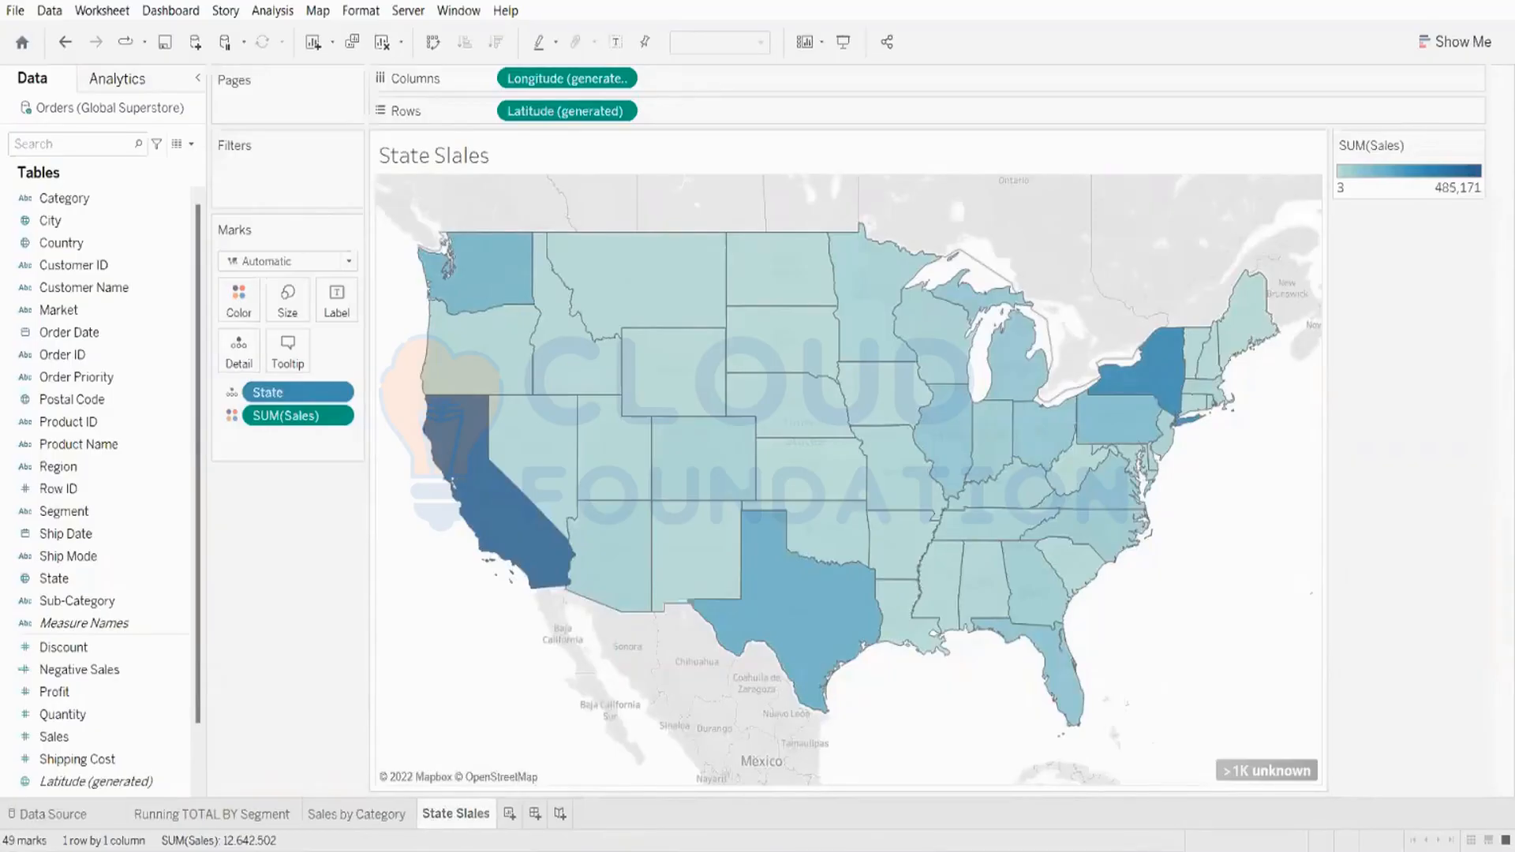
mouse_move(509, 851)
click(188, 821)
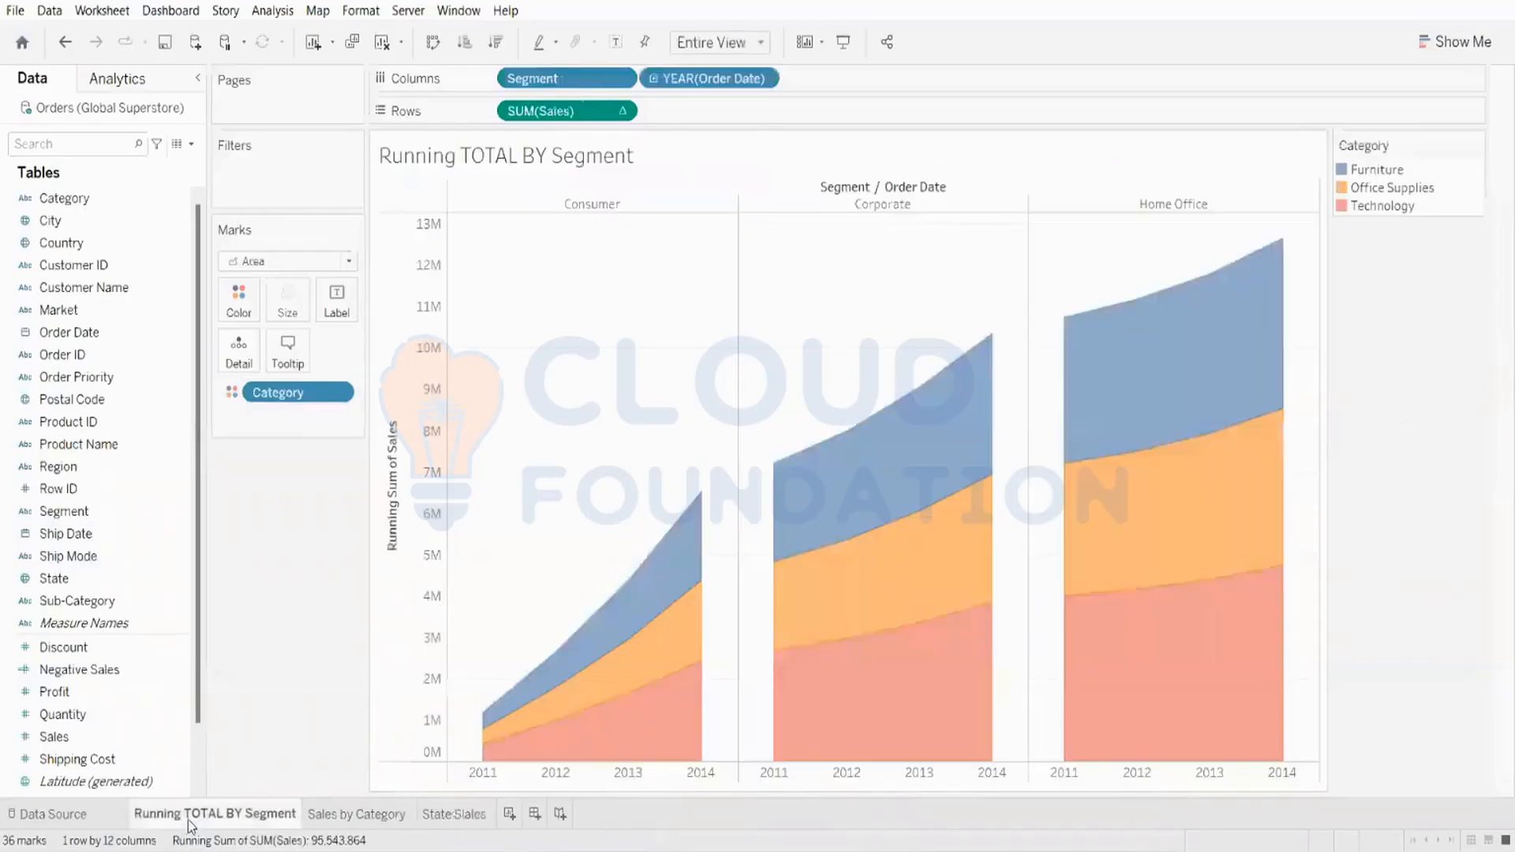
click(351, 817)
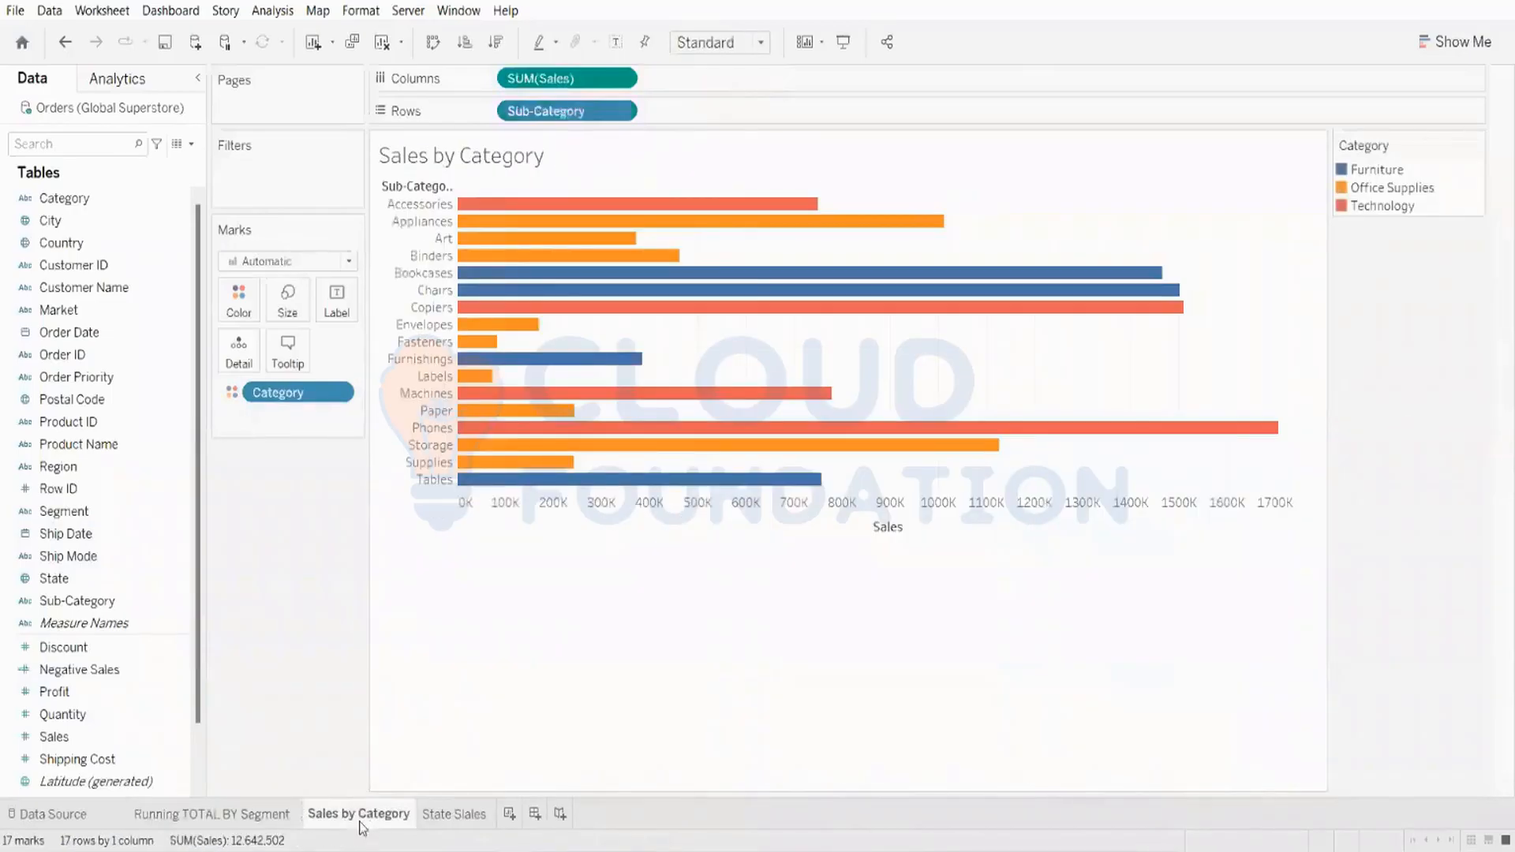
click(461, 821)
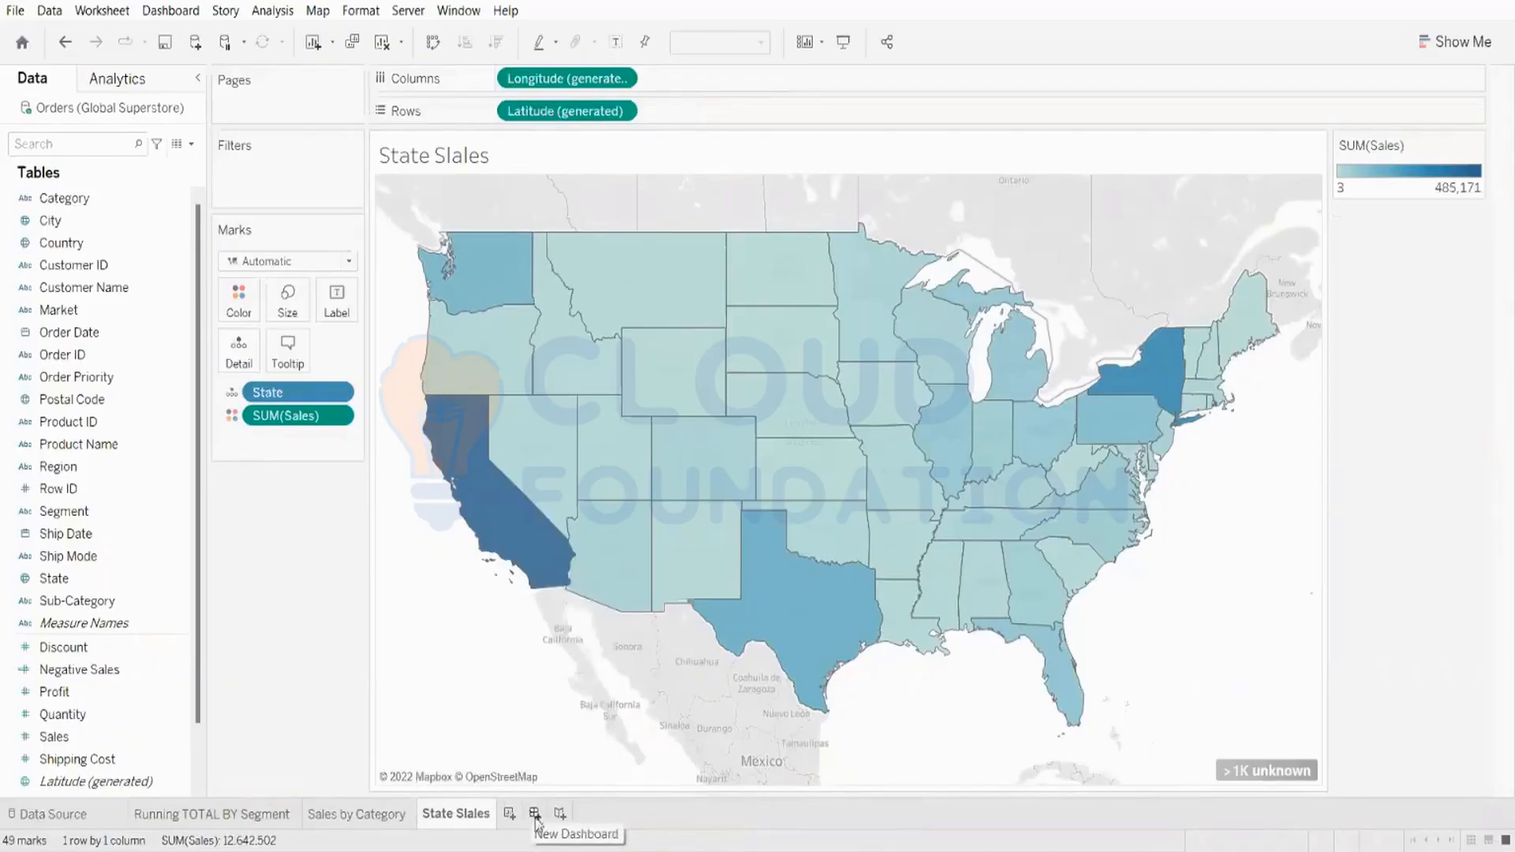
Step: Create a new dashboard and inspect its dashboard and layout settings
click(535, 814)
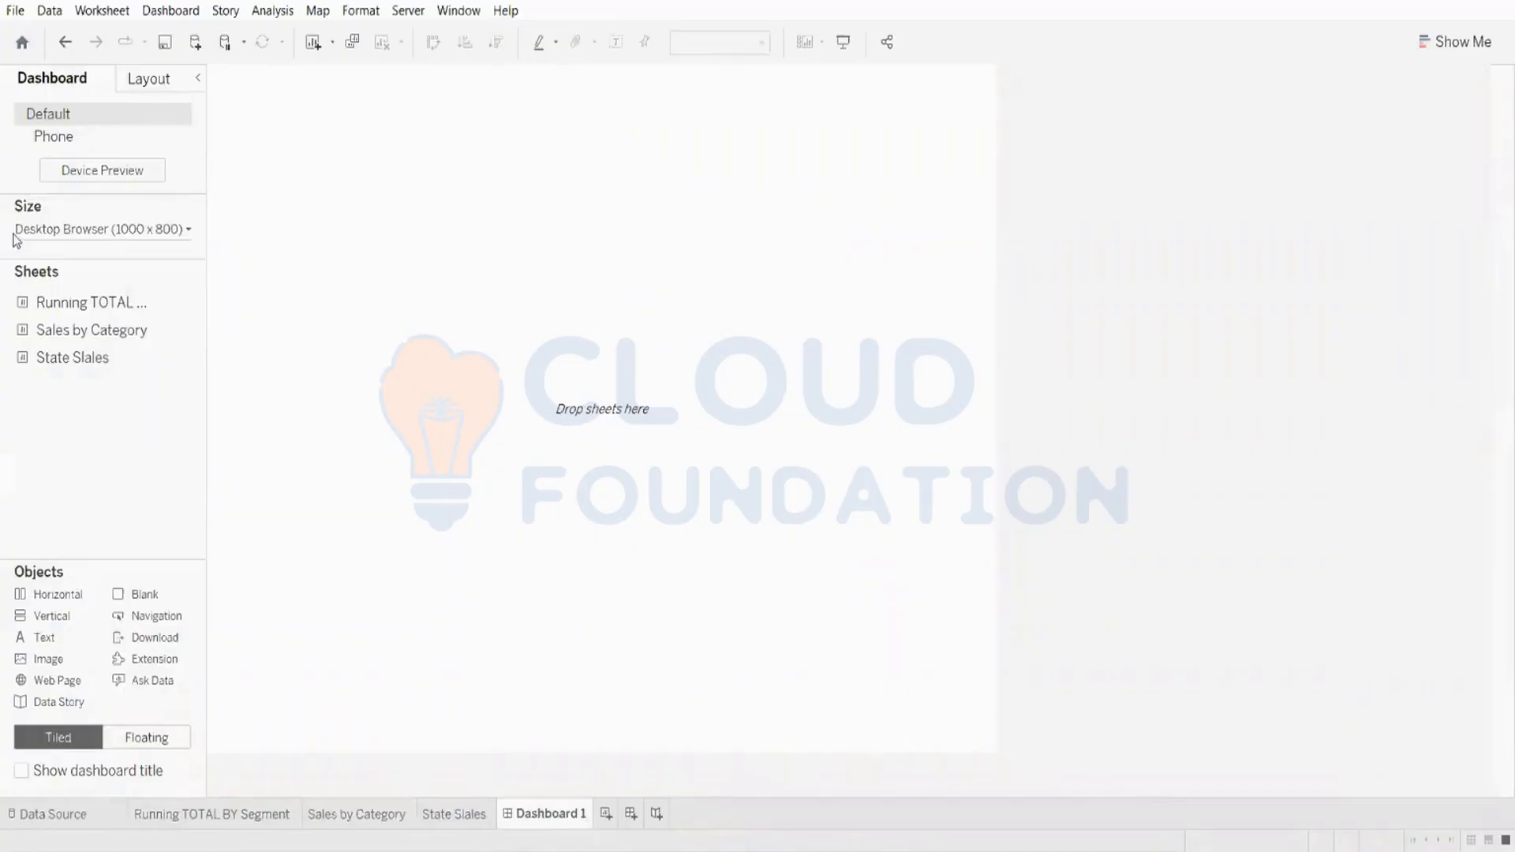
click(135, 89)
click(45, 93)
click(127, 81)
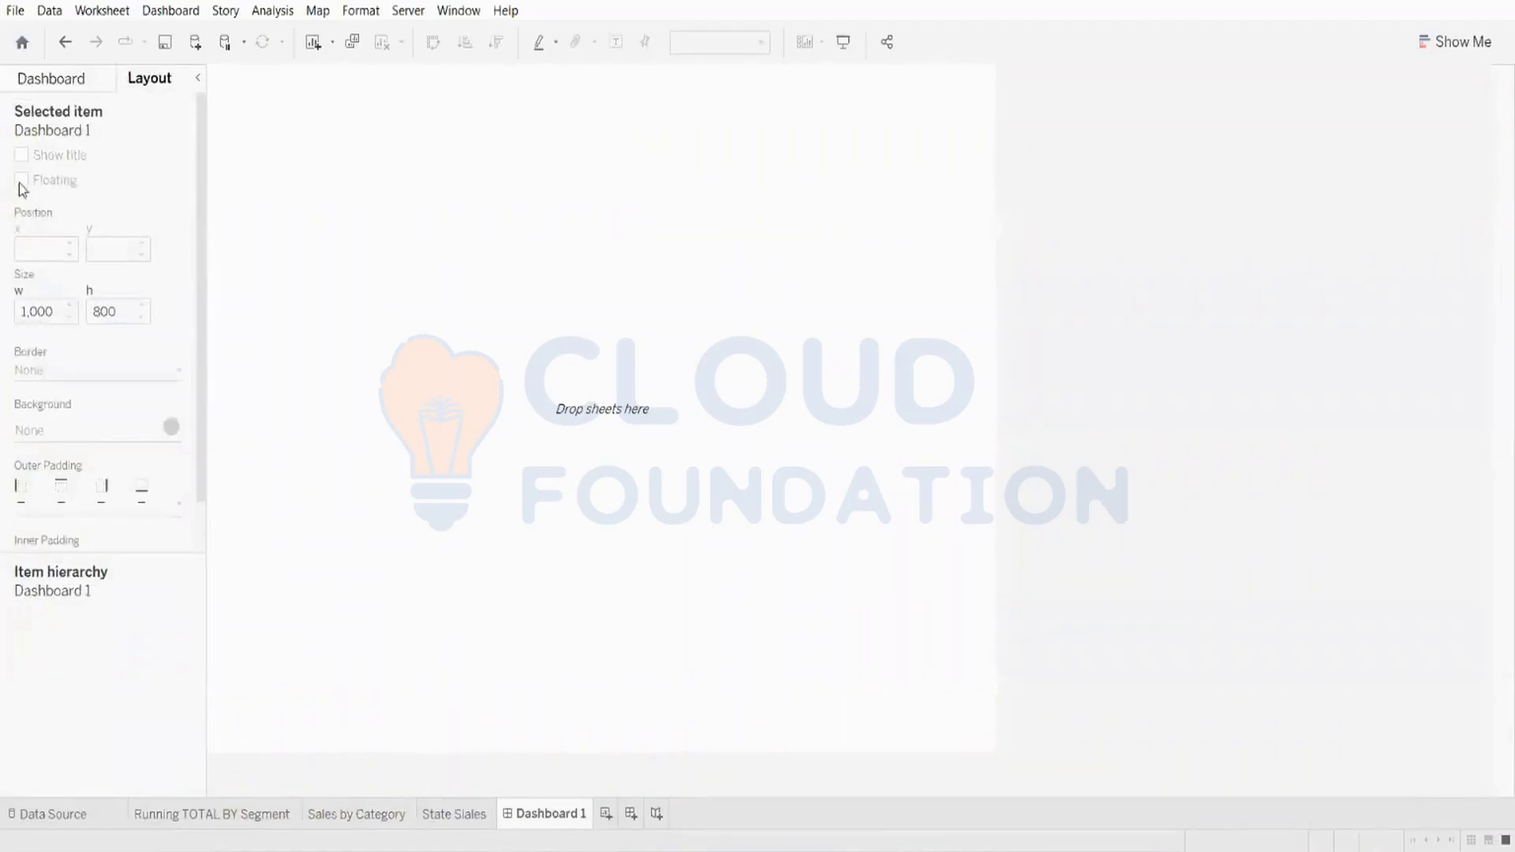
click(52, 86)
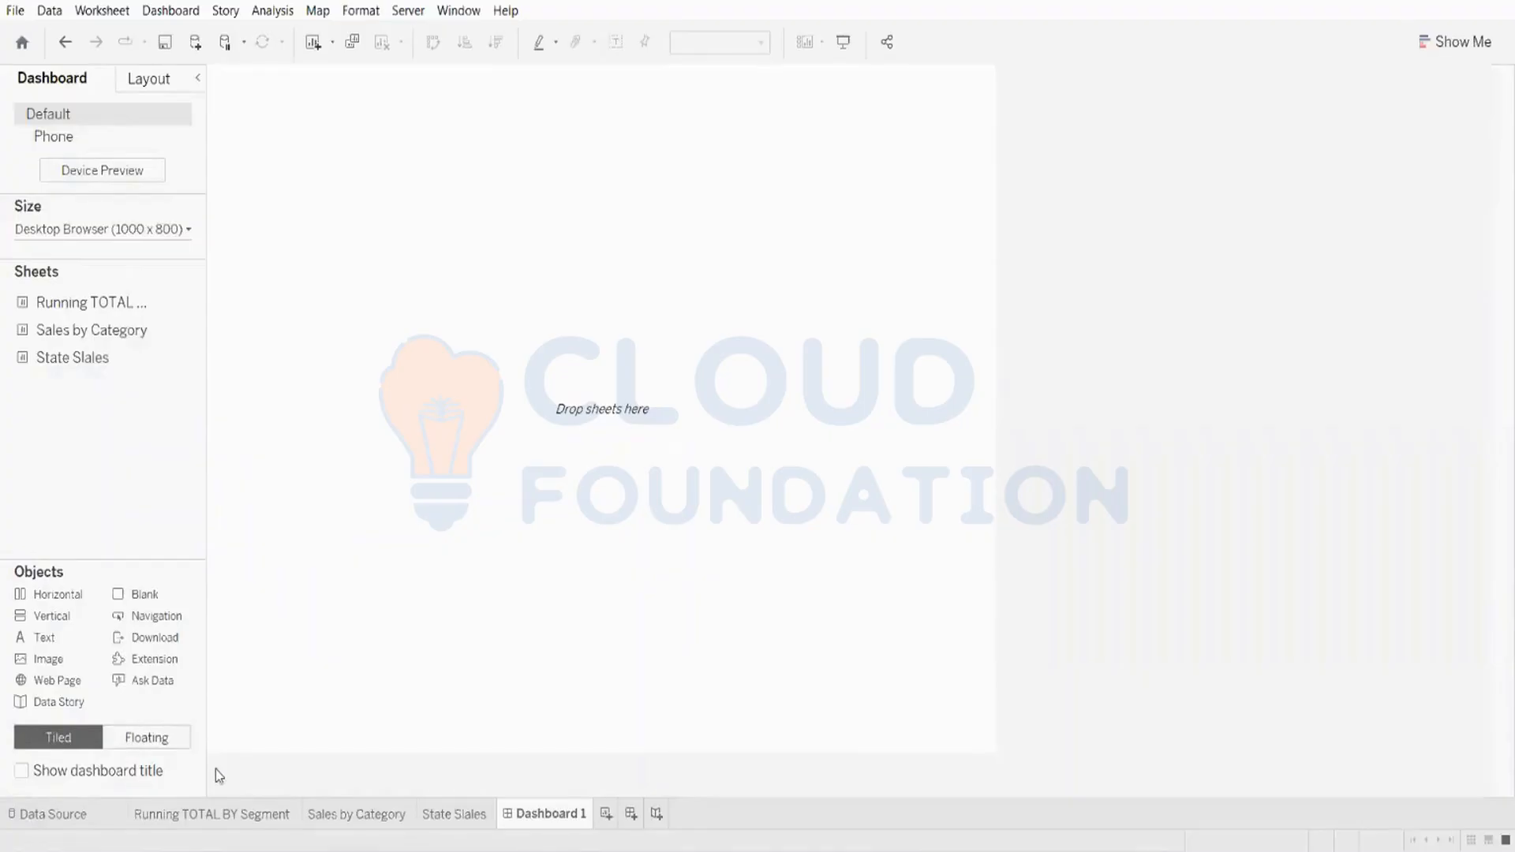
Step: Switch the object placement between floating and tiled, ending on tiled
click(123, 745)
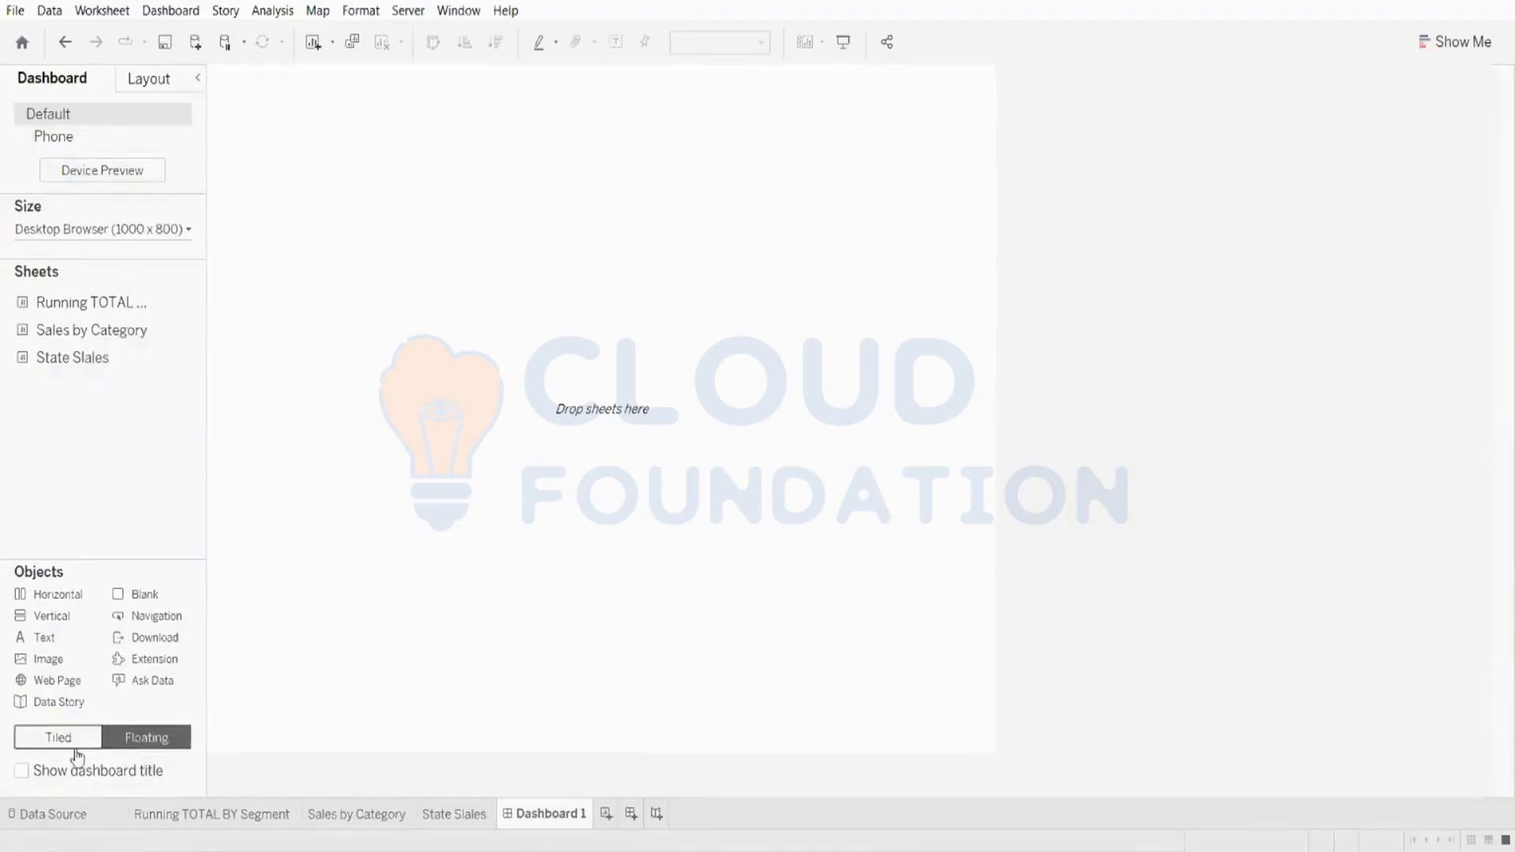
click(75, 748)
click(110, 748)
click(78, 747)
click(117, 747)
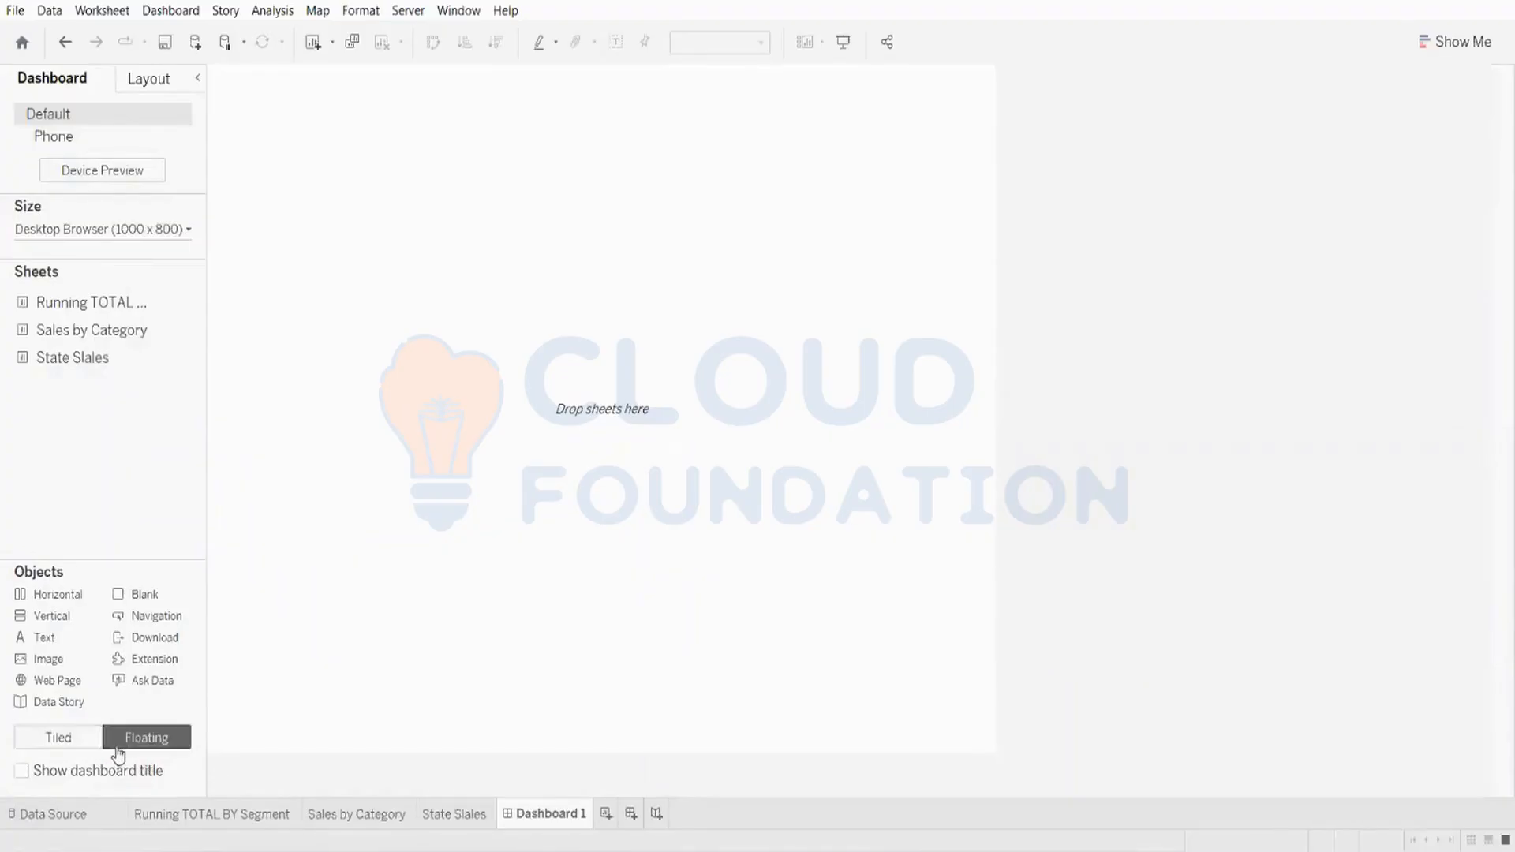
click(86, 747)
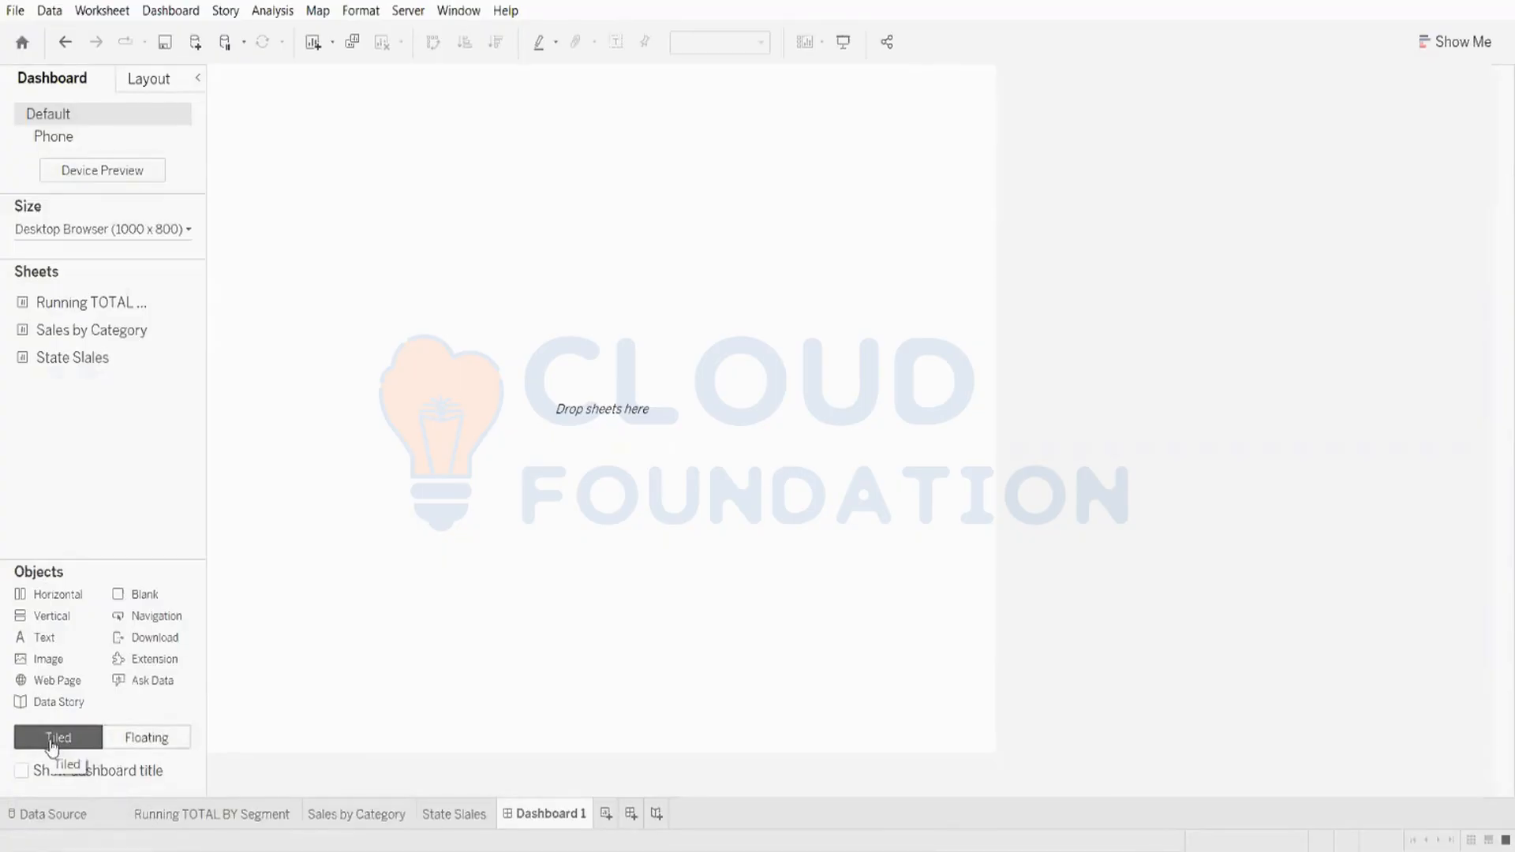
Step: Widen the sidebar and add the Running TOTAL BY Segment sheet to the dashboard
drag(206, 405, 359, 401)
mouse_move(54, 358)
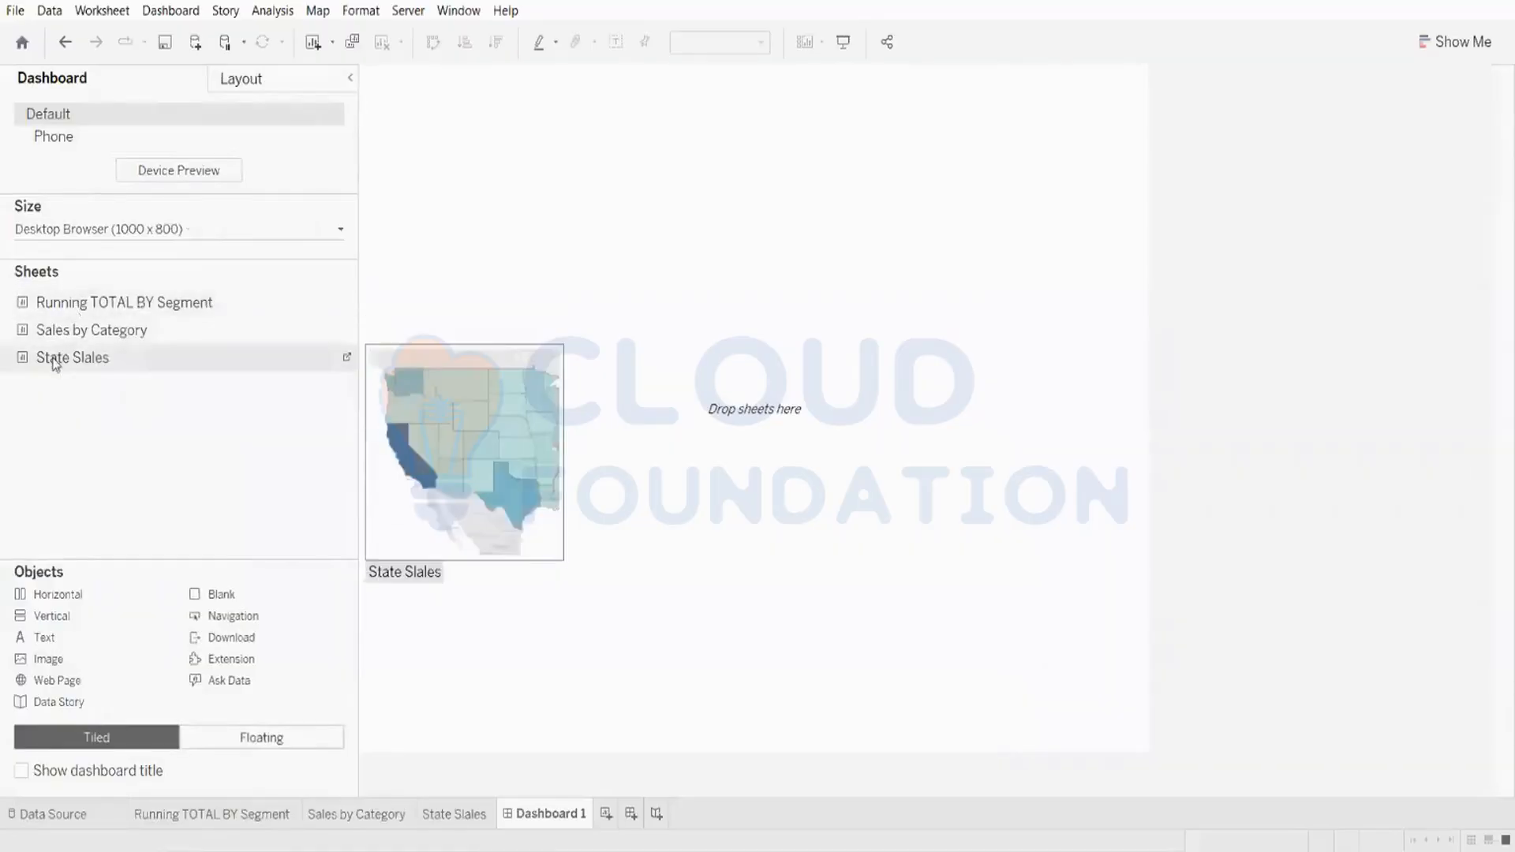
mouse_move(71, 306)
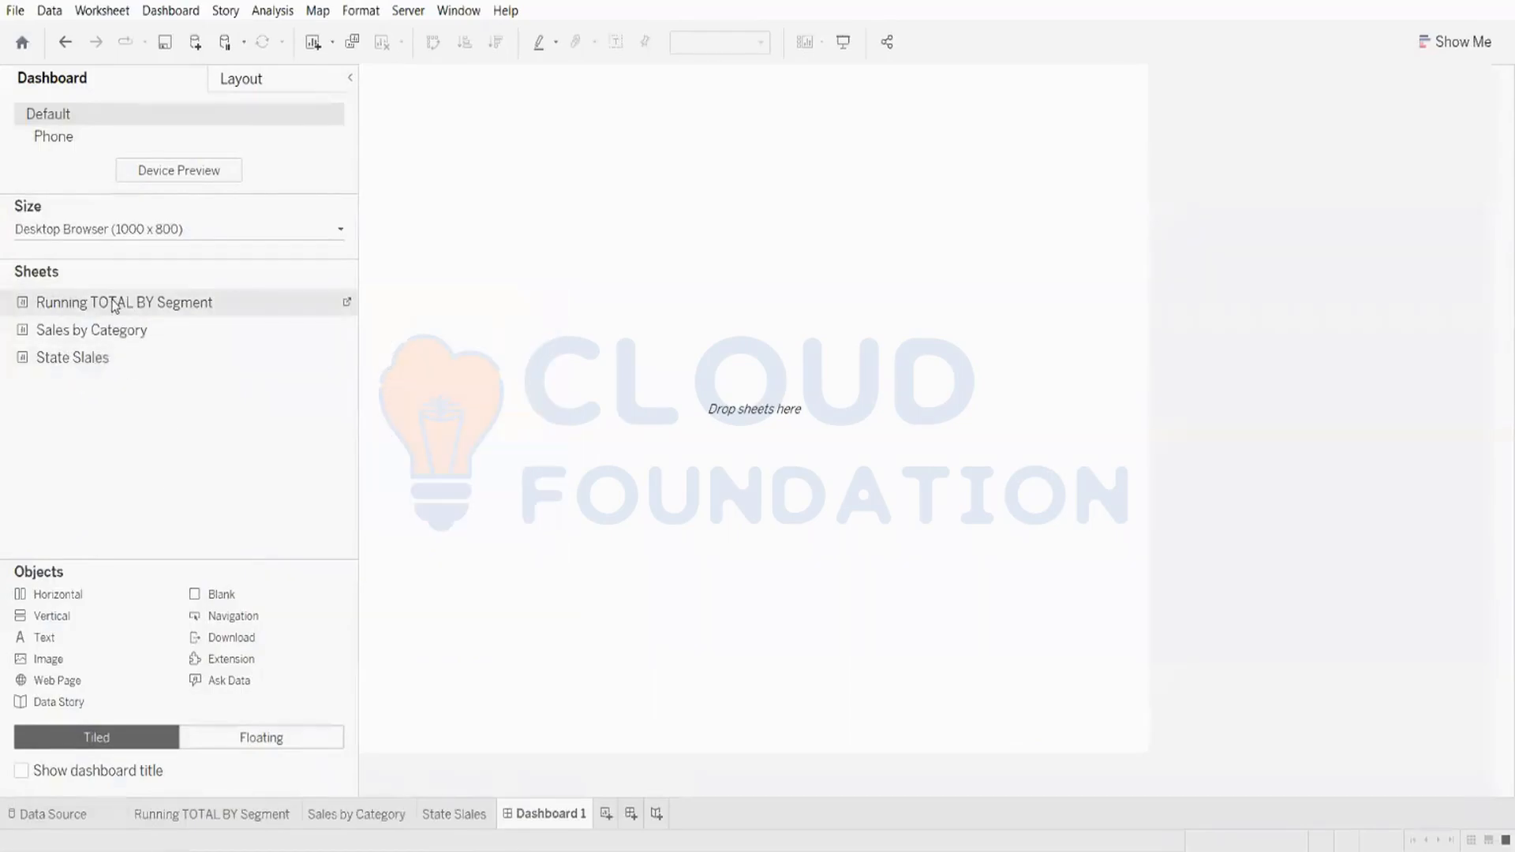
drag(272, 319, 496, 301)
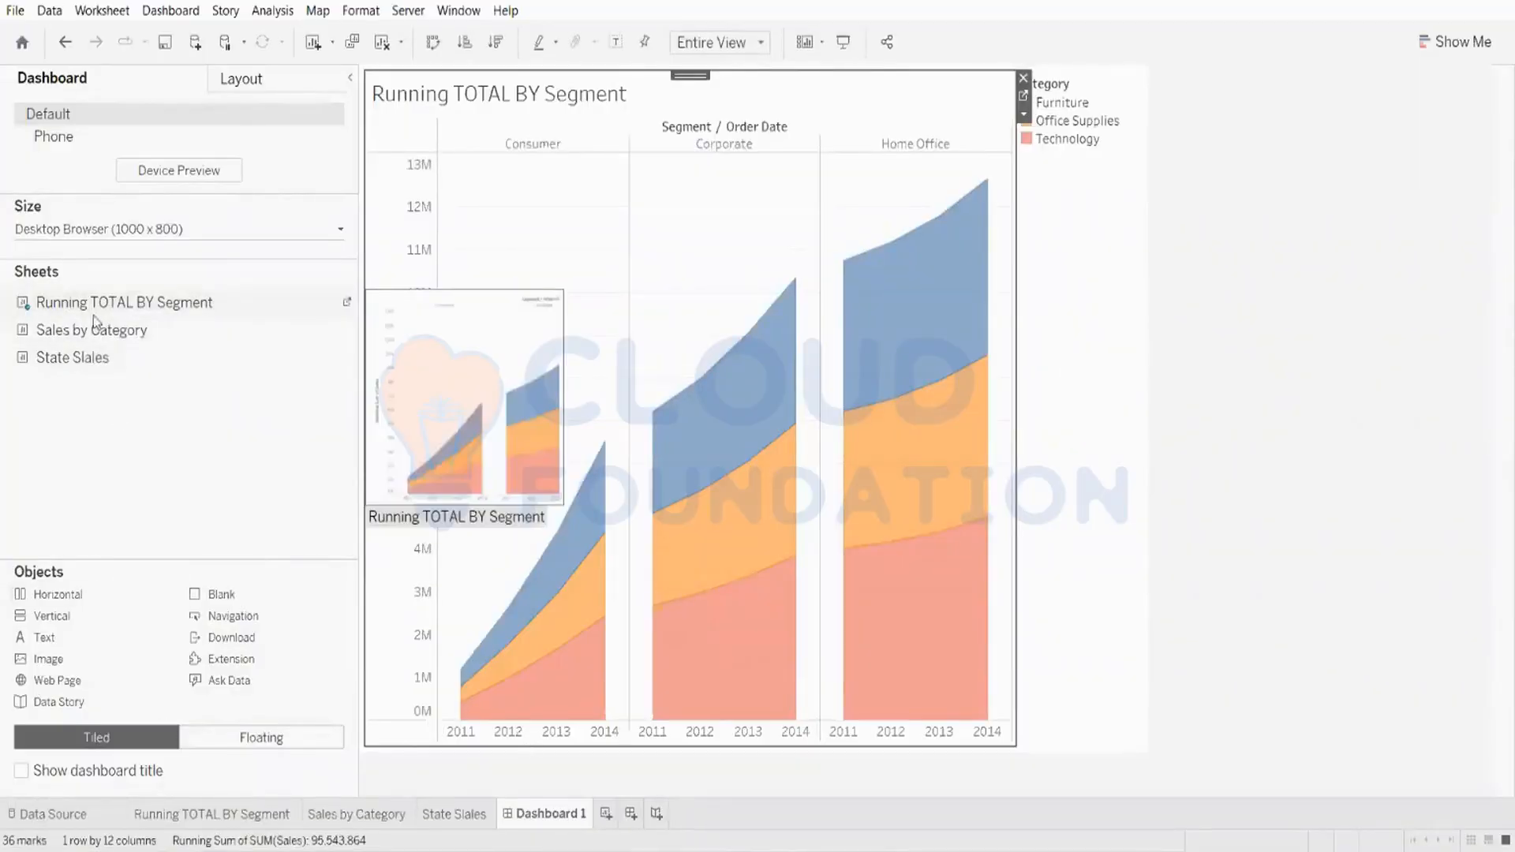
mouse_move(700, 471)
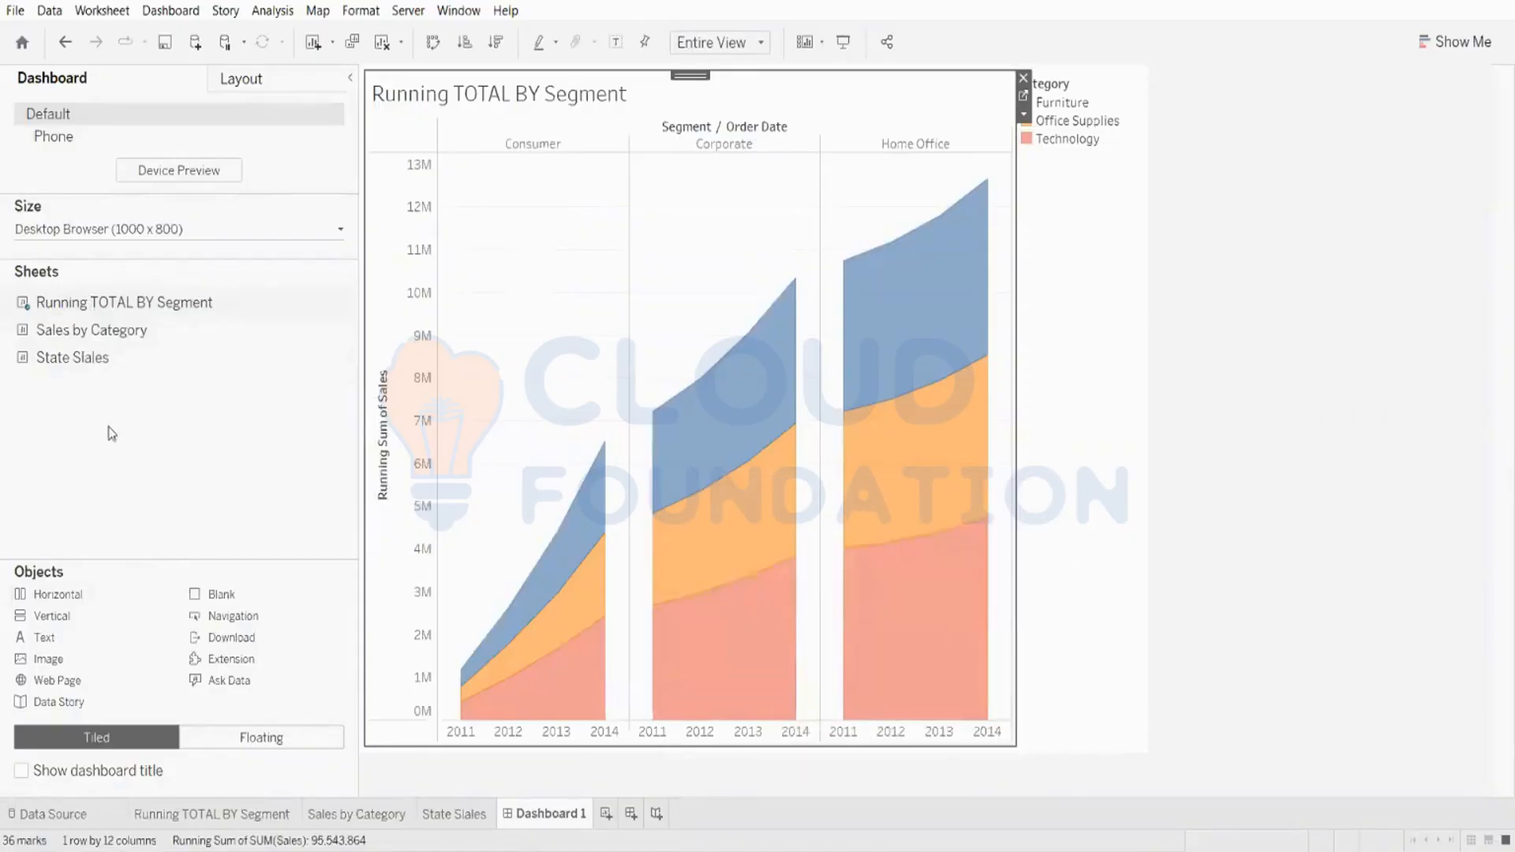
Step: Place the Sales by Category sheet to the left of the running total chart, then remove it
mouse_move(83, 338)
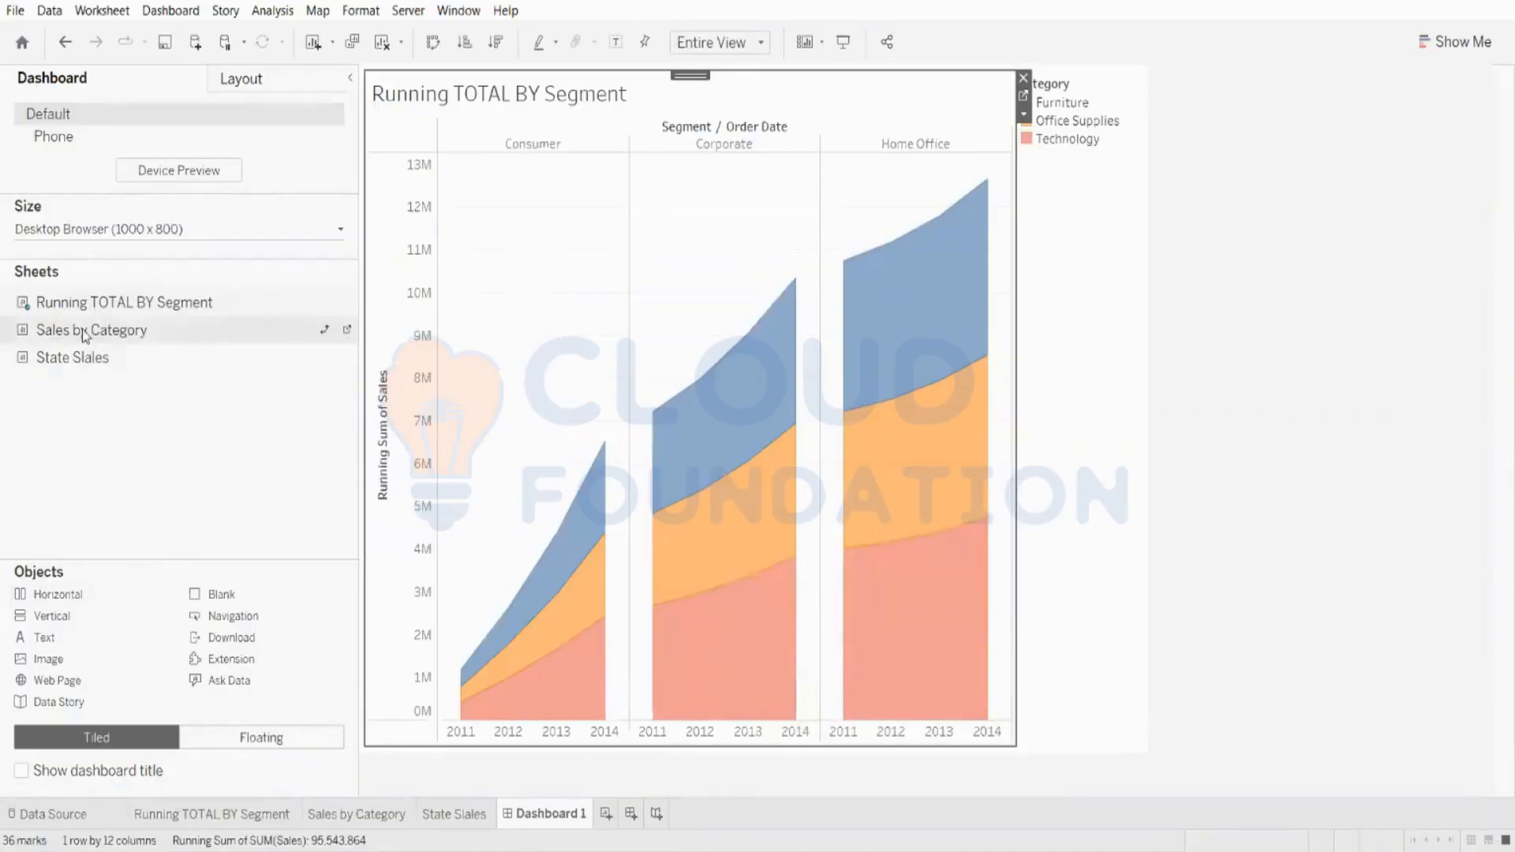
drag(82, 329, 423, 454)
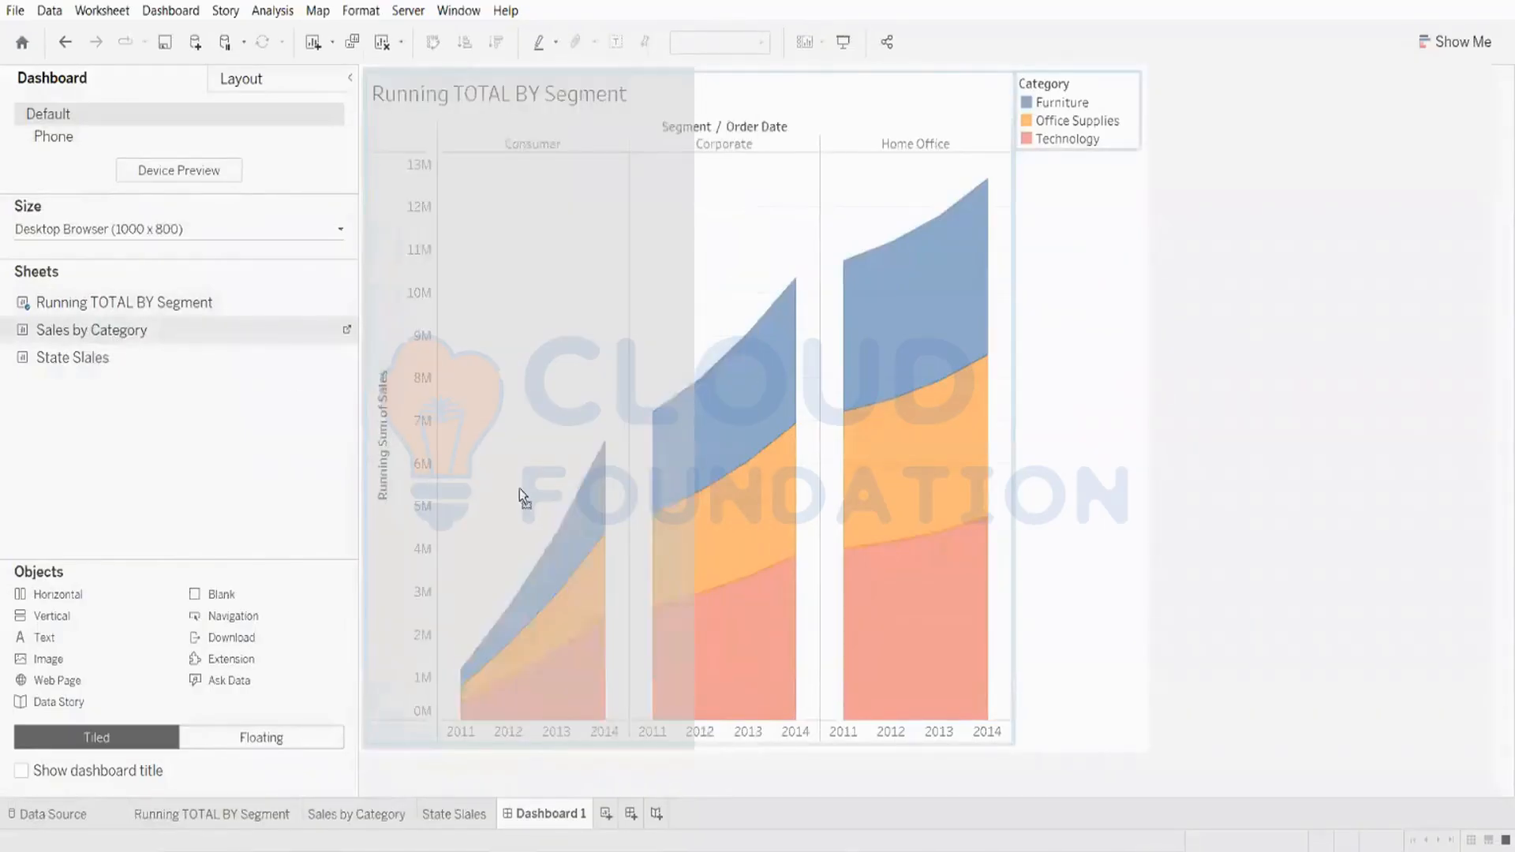
drag(519, 490, 519, 527)
drag(520, 527, 656, 533)
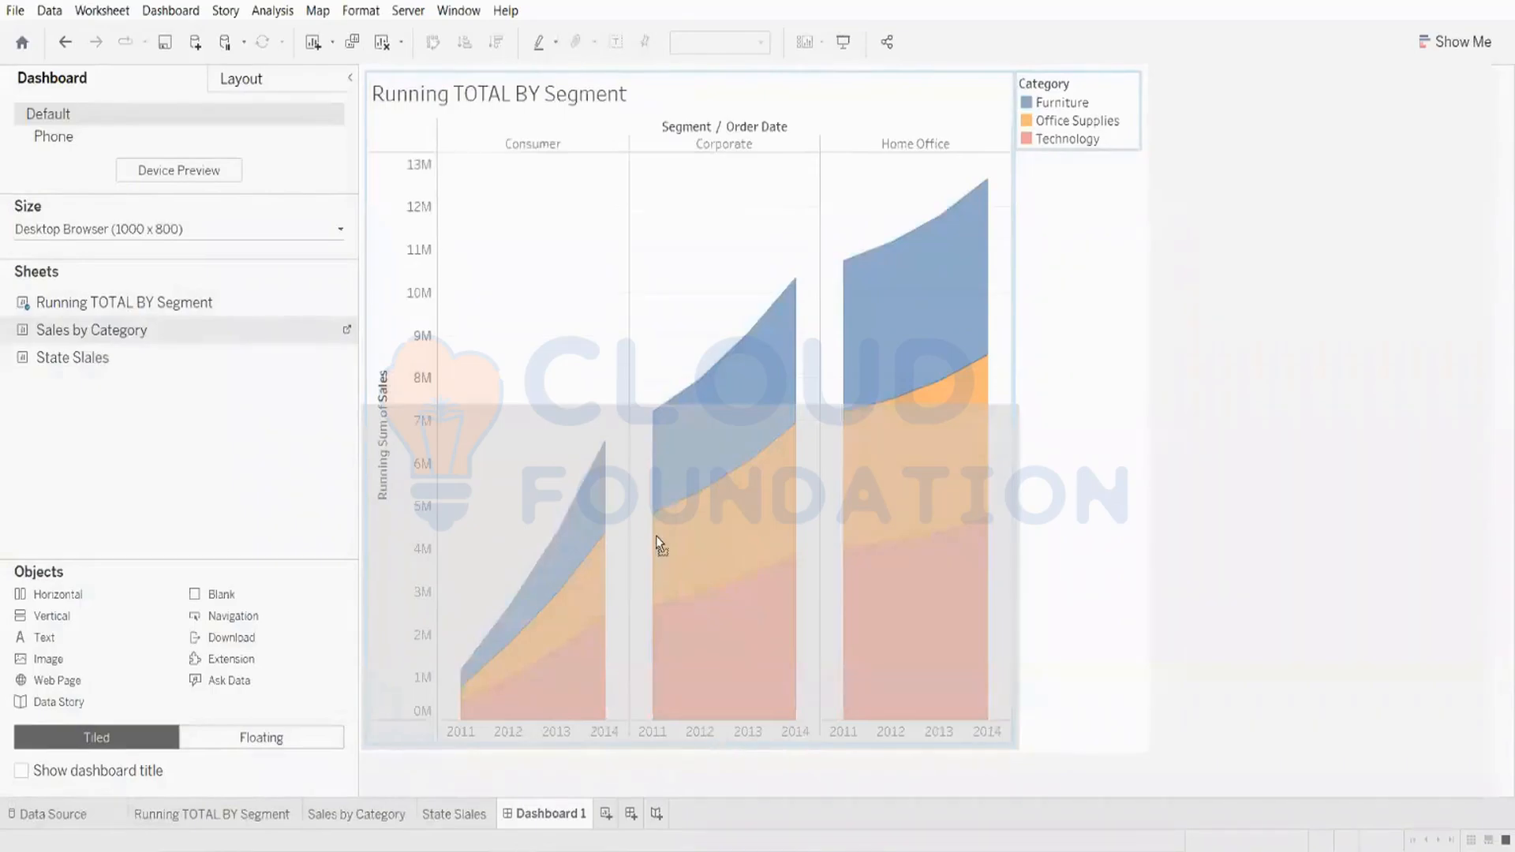
mouse_move(656, 536)
mouse_down()
mouse_move(525, 484)
mouse_move(666, 535)
mouse_move(667, 680)
mouse_move(601, 781)
mouse_move(613, 697)
mouse_move(613, 758)
mouse_move(567, 426)
mouse_move(576, 196)
mouse_move(604, 69)
mouse_move(584, 457)
mouse_move(732, 497)
mouse_move(934, 419)
mouse_move(950, 629)
mouse_move(585, 558)
mouse_move(778, 558)
mouse_move(550, 367)
mouse_up()
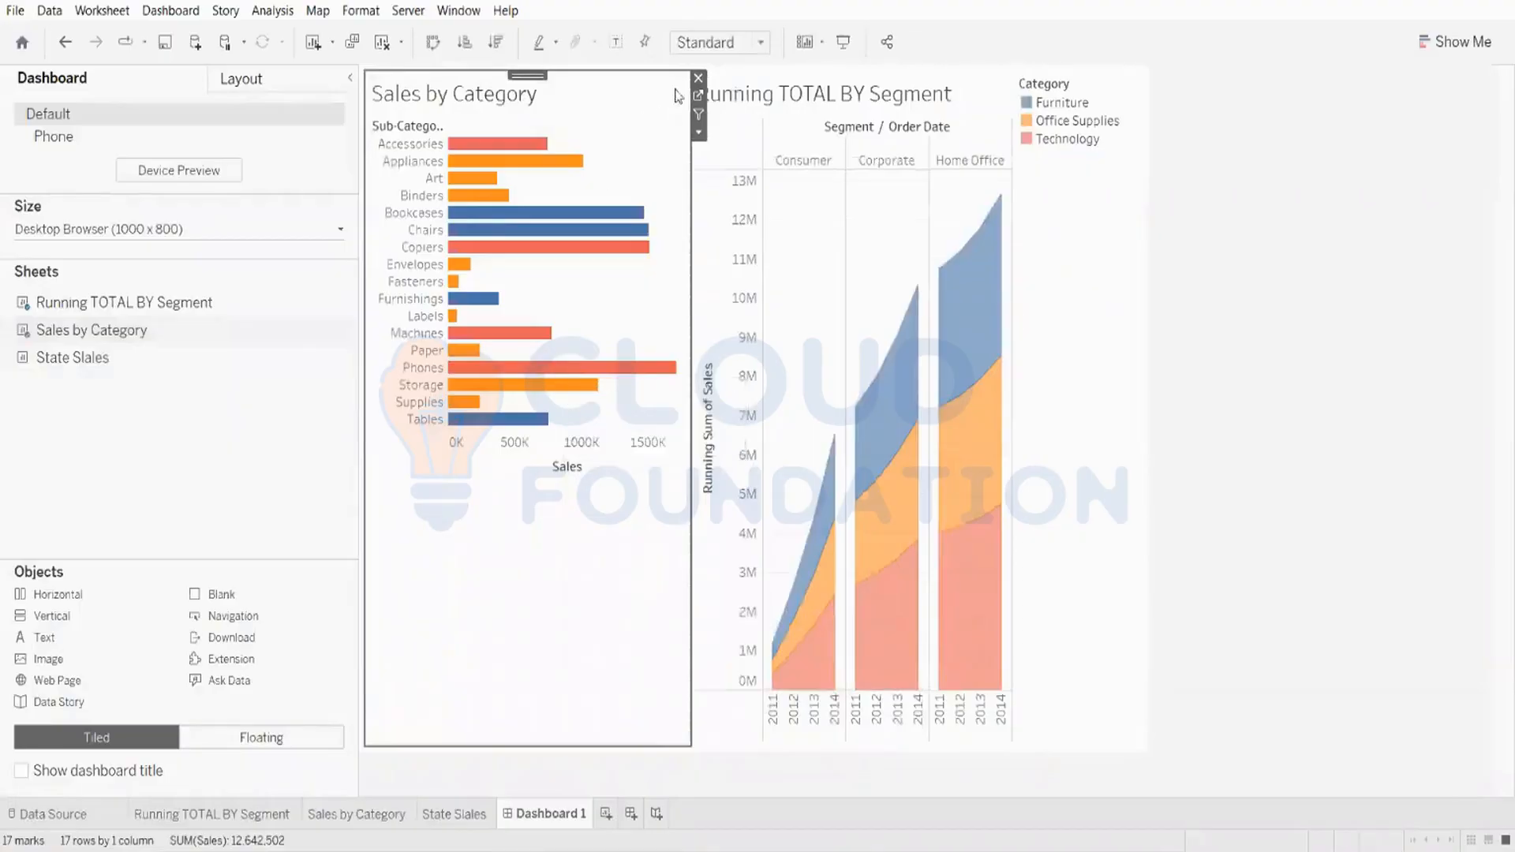
click(698, 79)
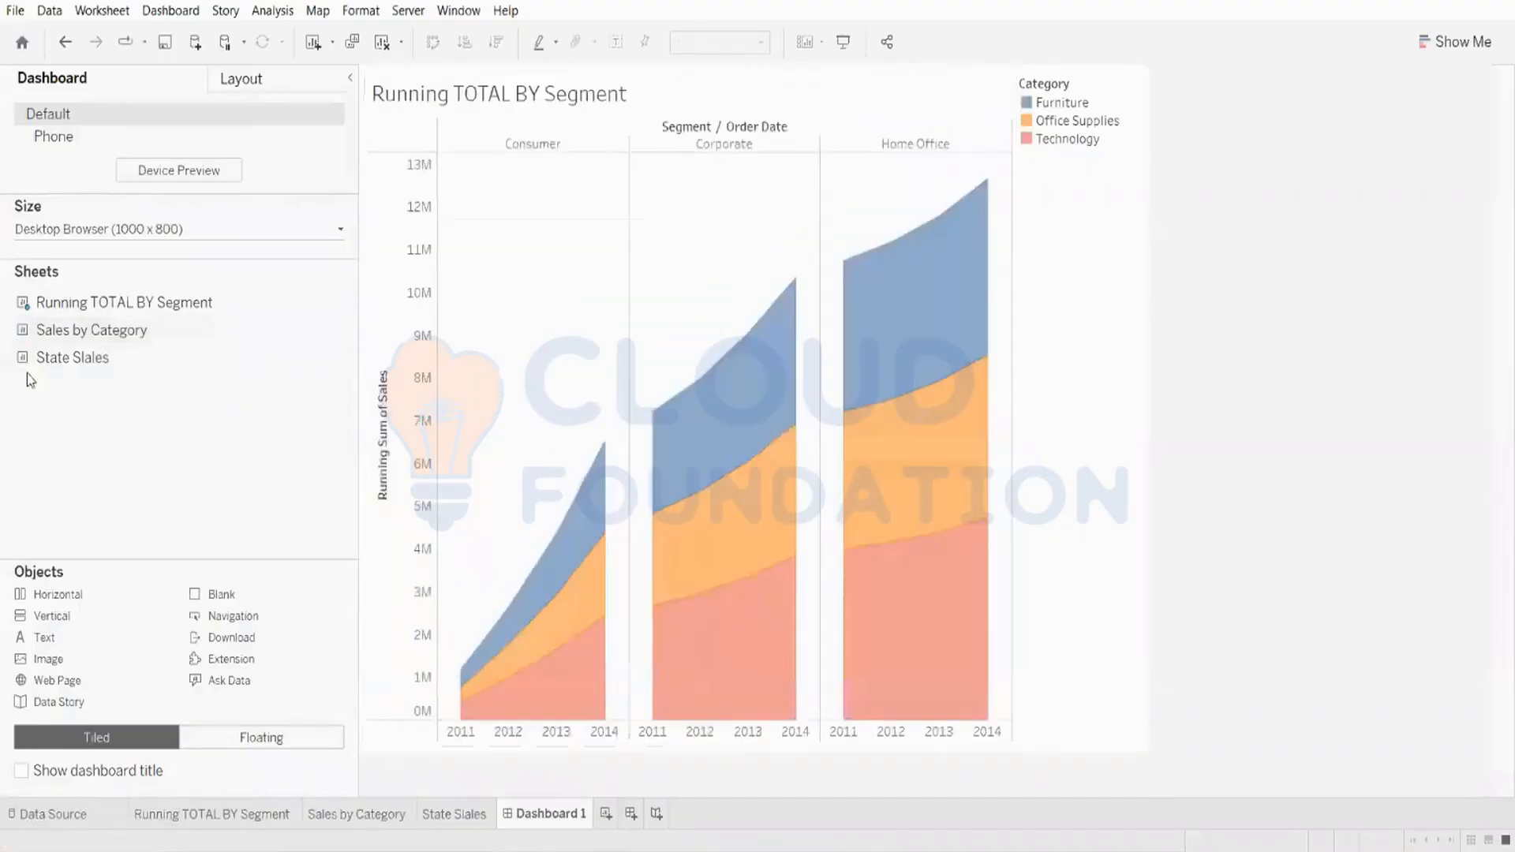
Step: Add the Sales by Category sheet below the running total chart and adjust the divider between them
drag(157, 335, 623, 600)
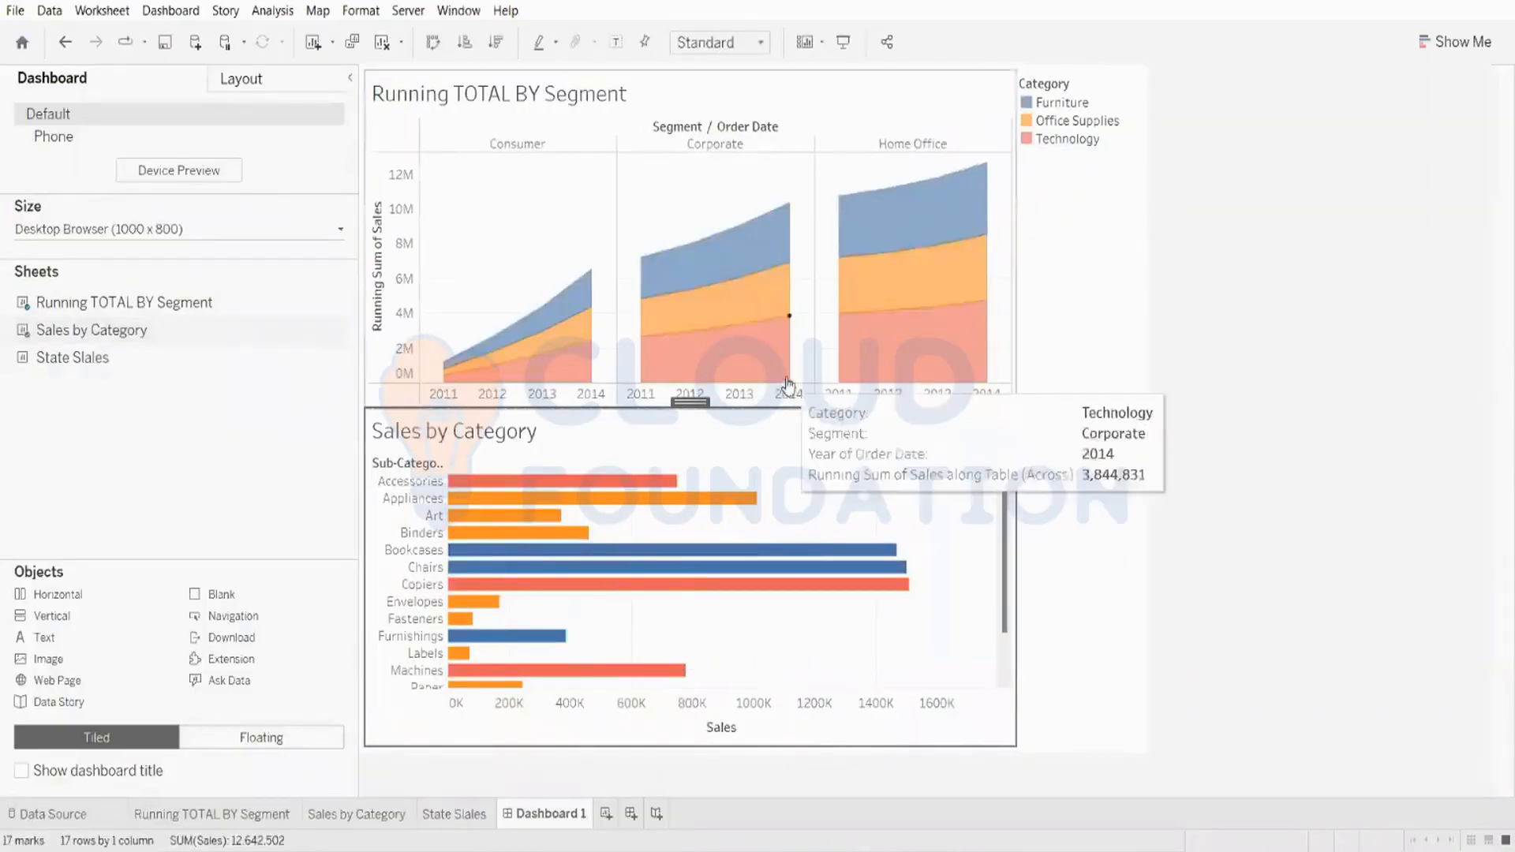
drag(690, 402, 721, 734)
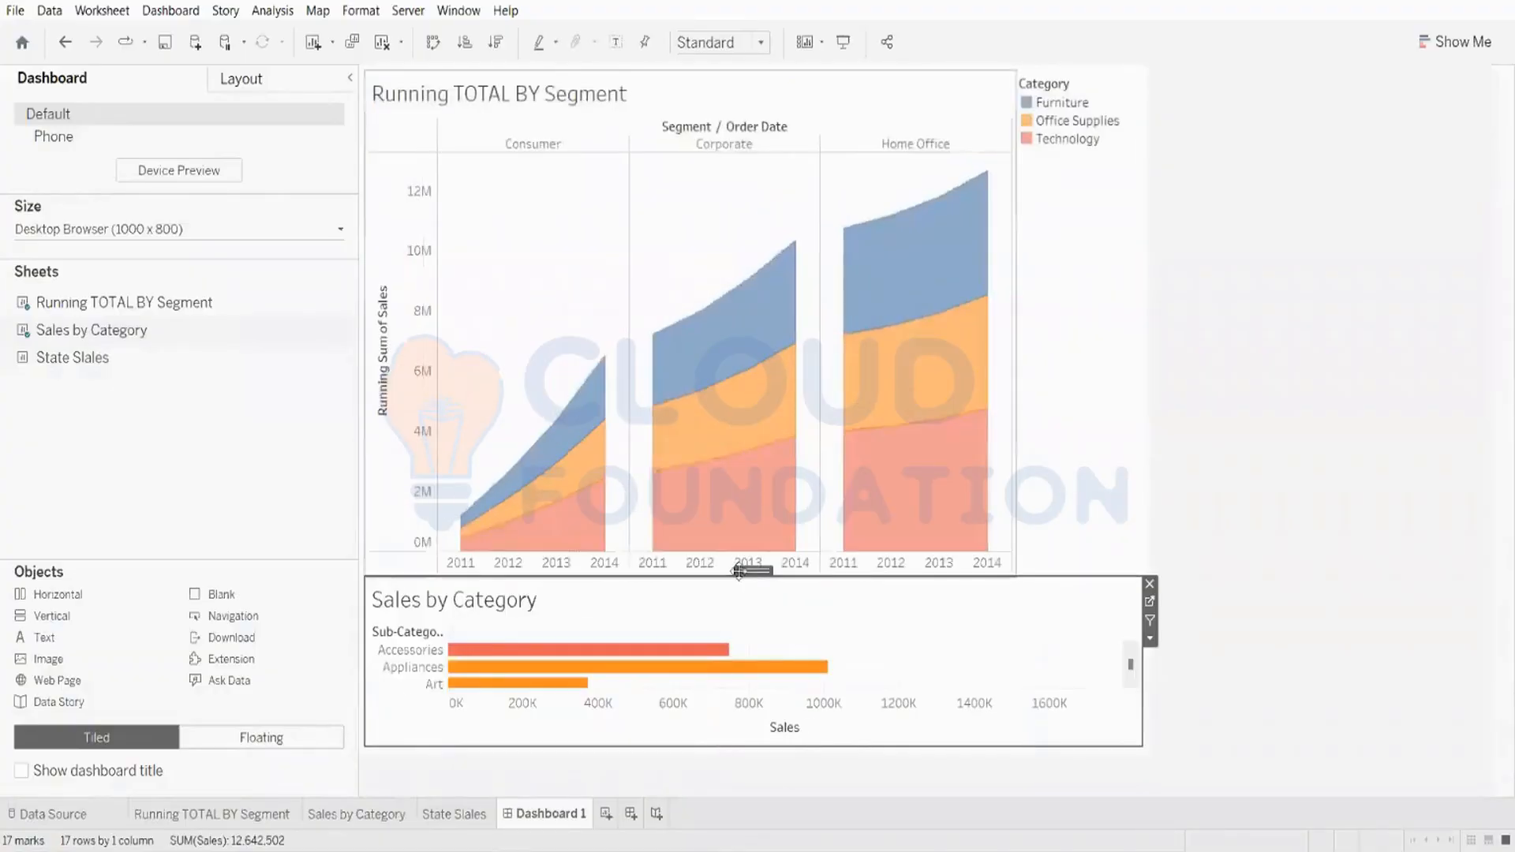
drag(741, 570, 736, 522)
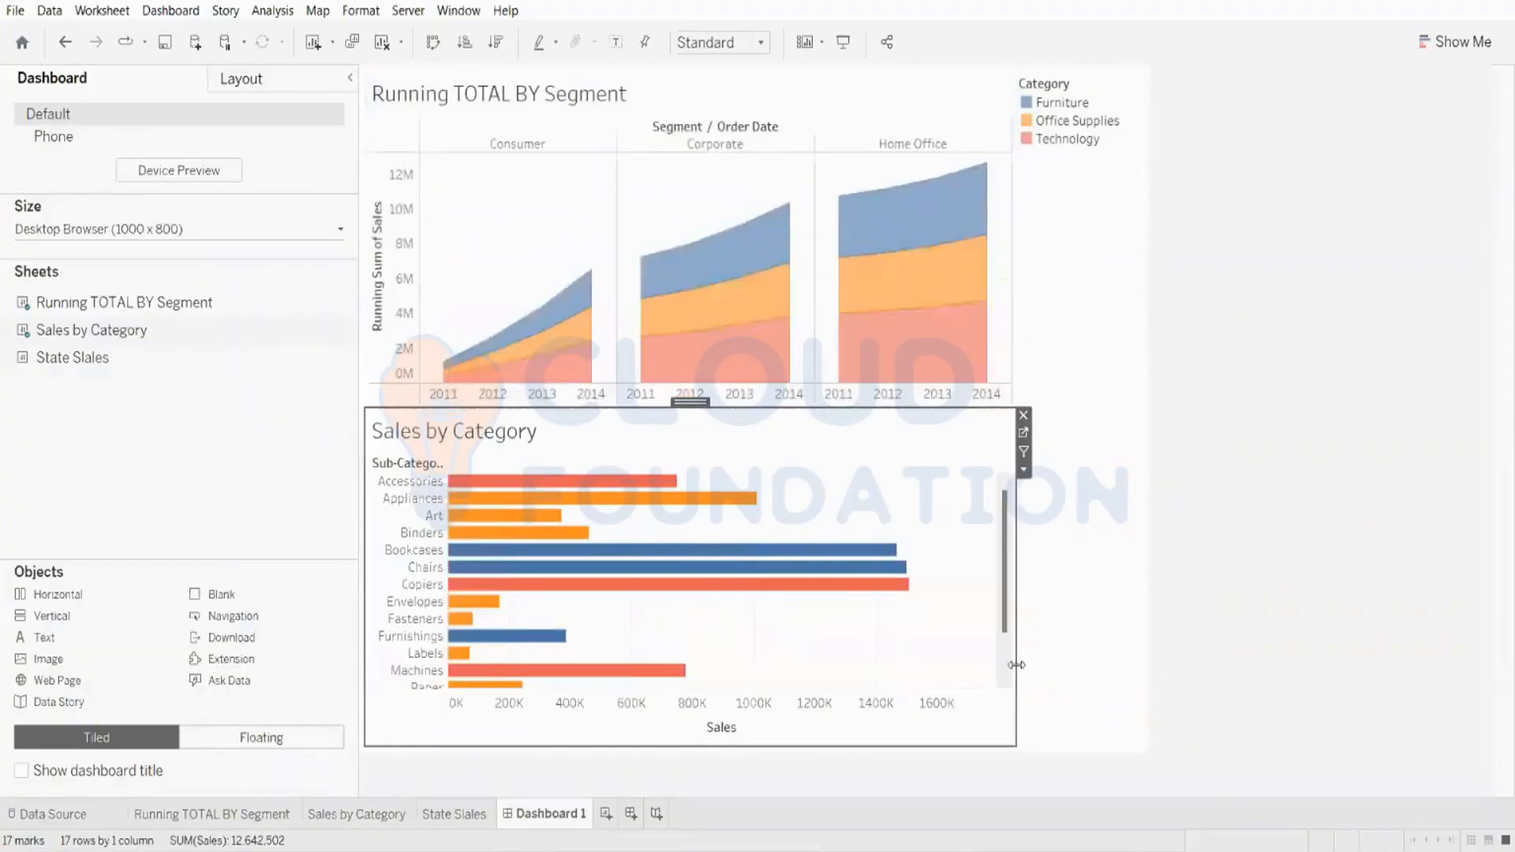
click(1095, 668)
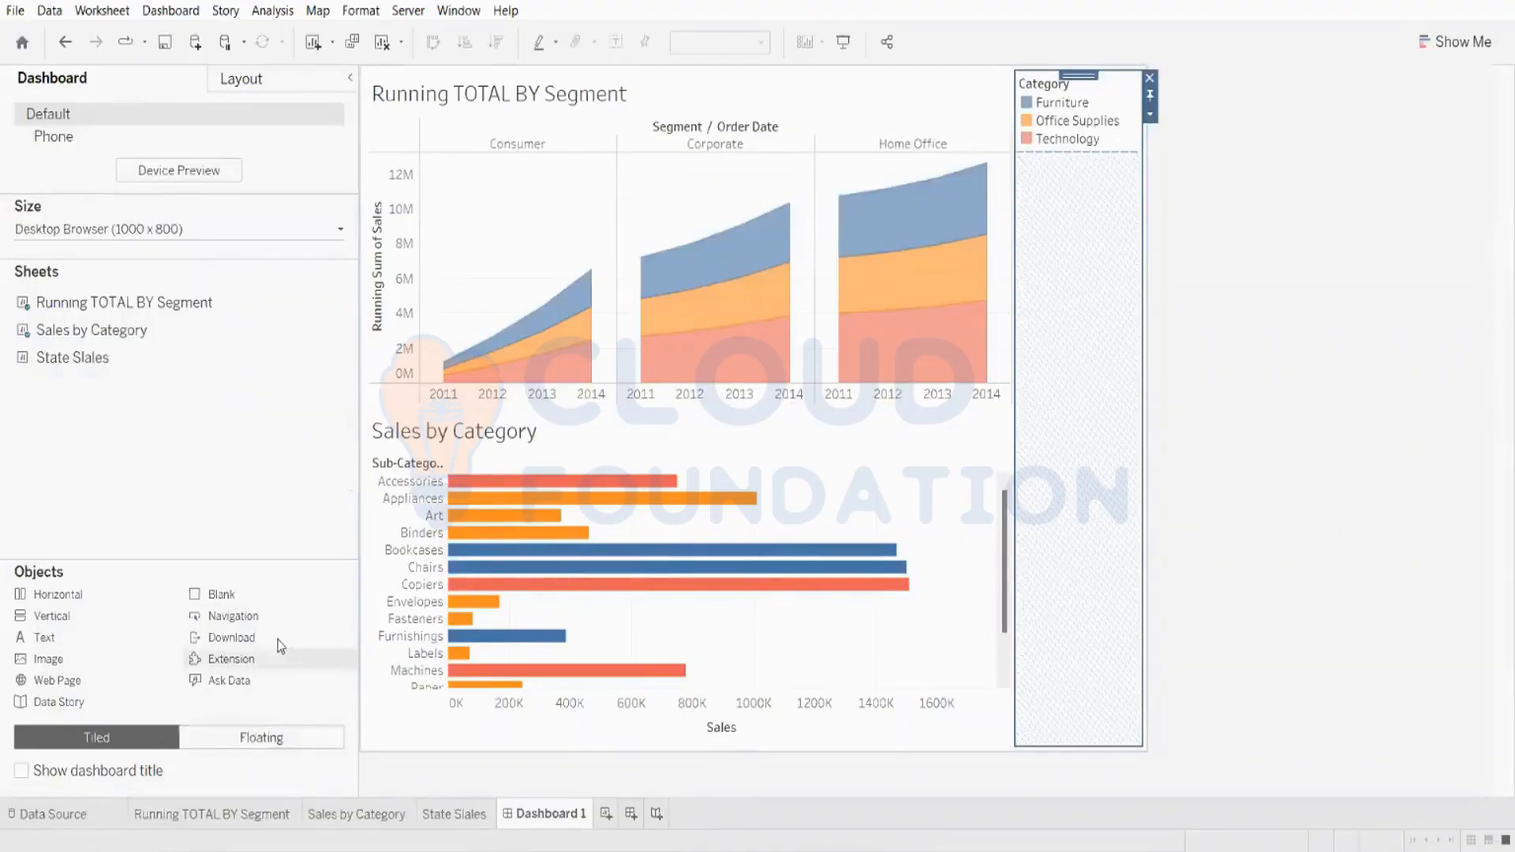
Step: Switch to floating placement and add the State Slales map as a floating sheet in the dashboard's upper-right corner
click(210, 746)
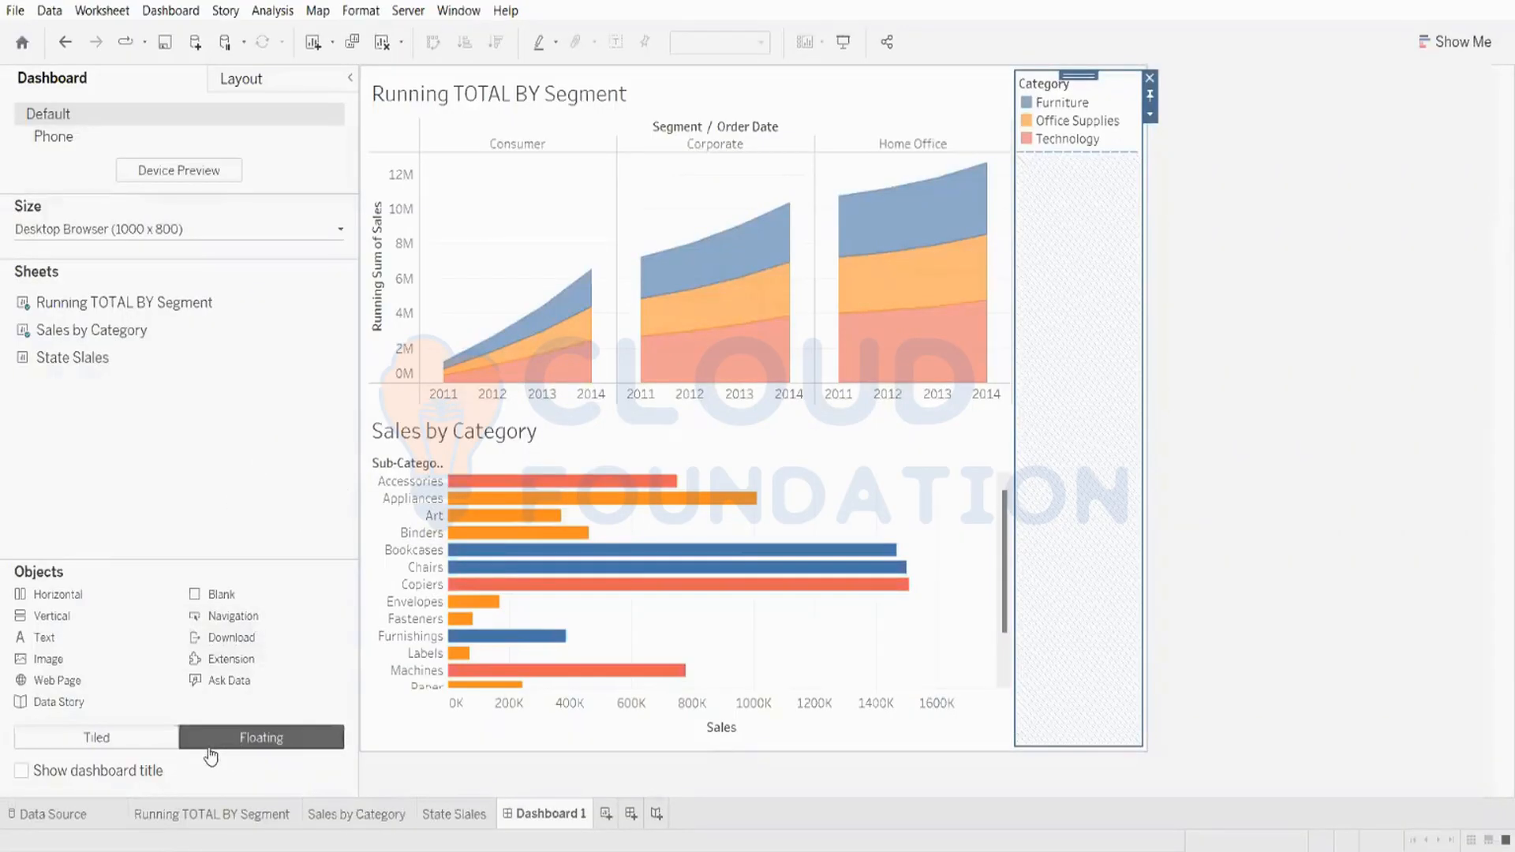
mouse_move(71, 359)
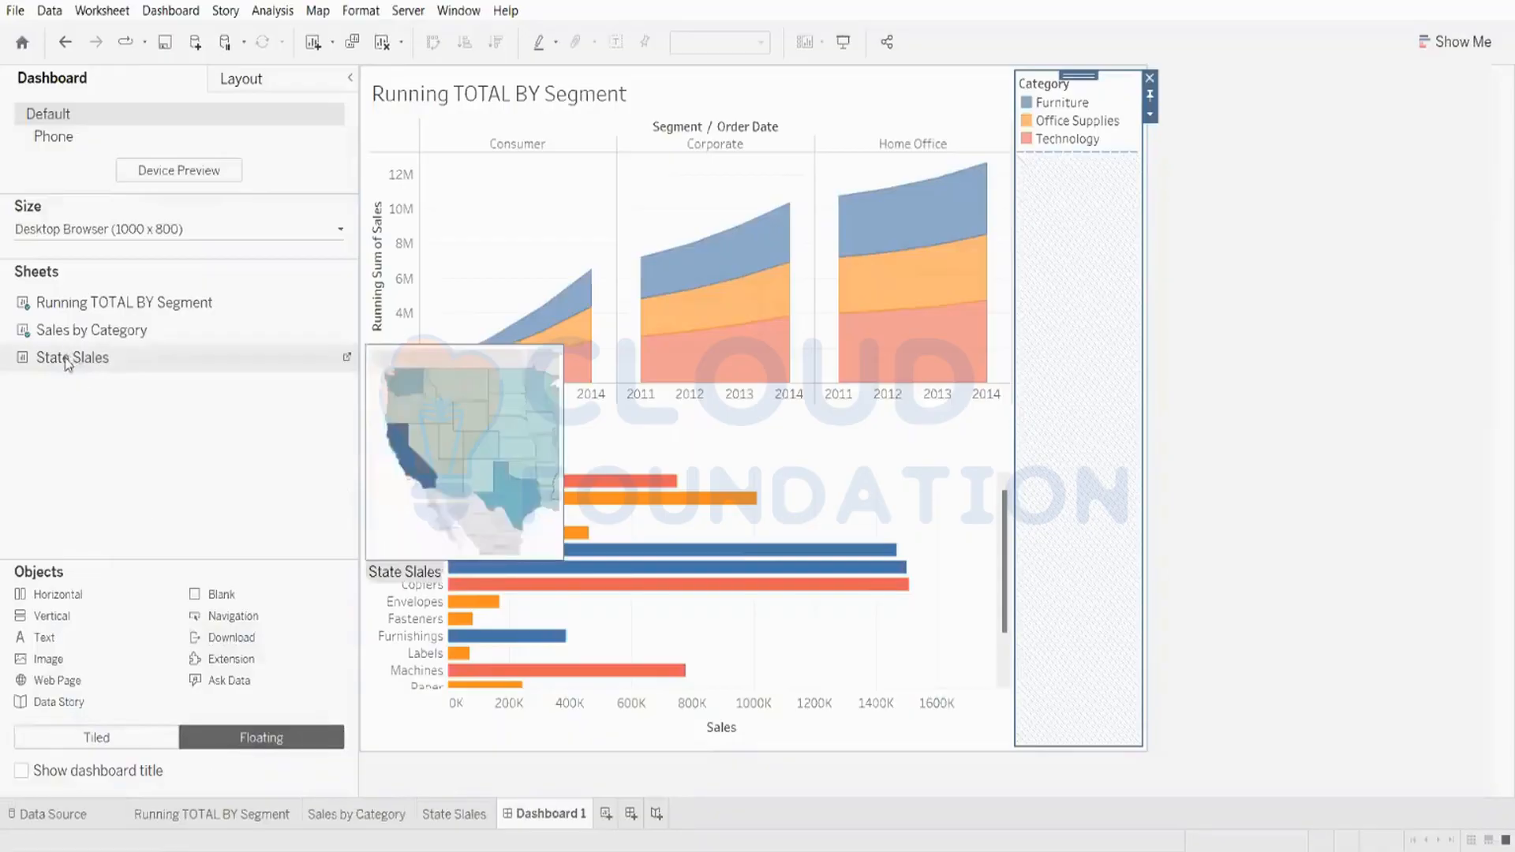
drag(67, 362, 512, 335)
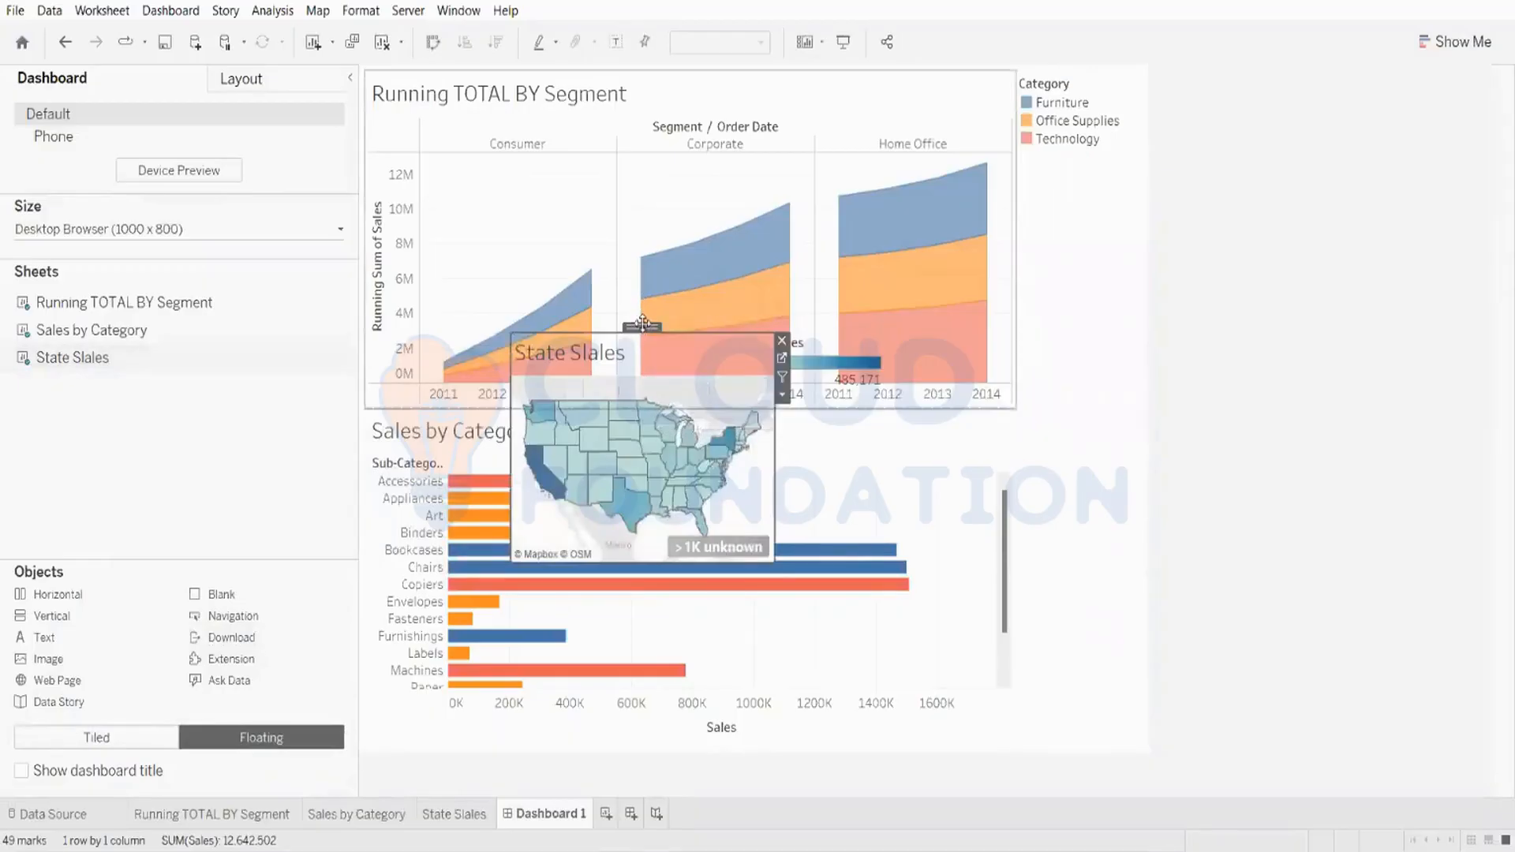
drag(643, 329, 1022, 79)
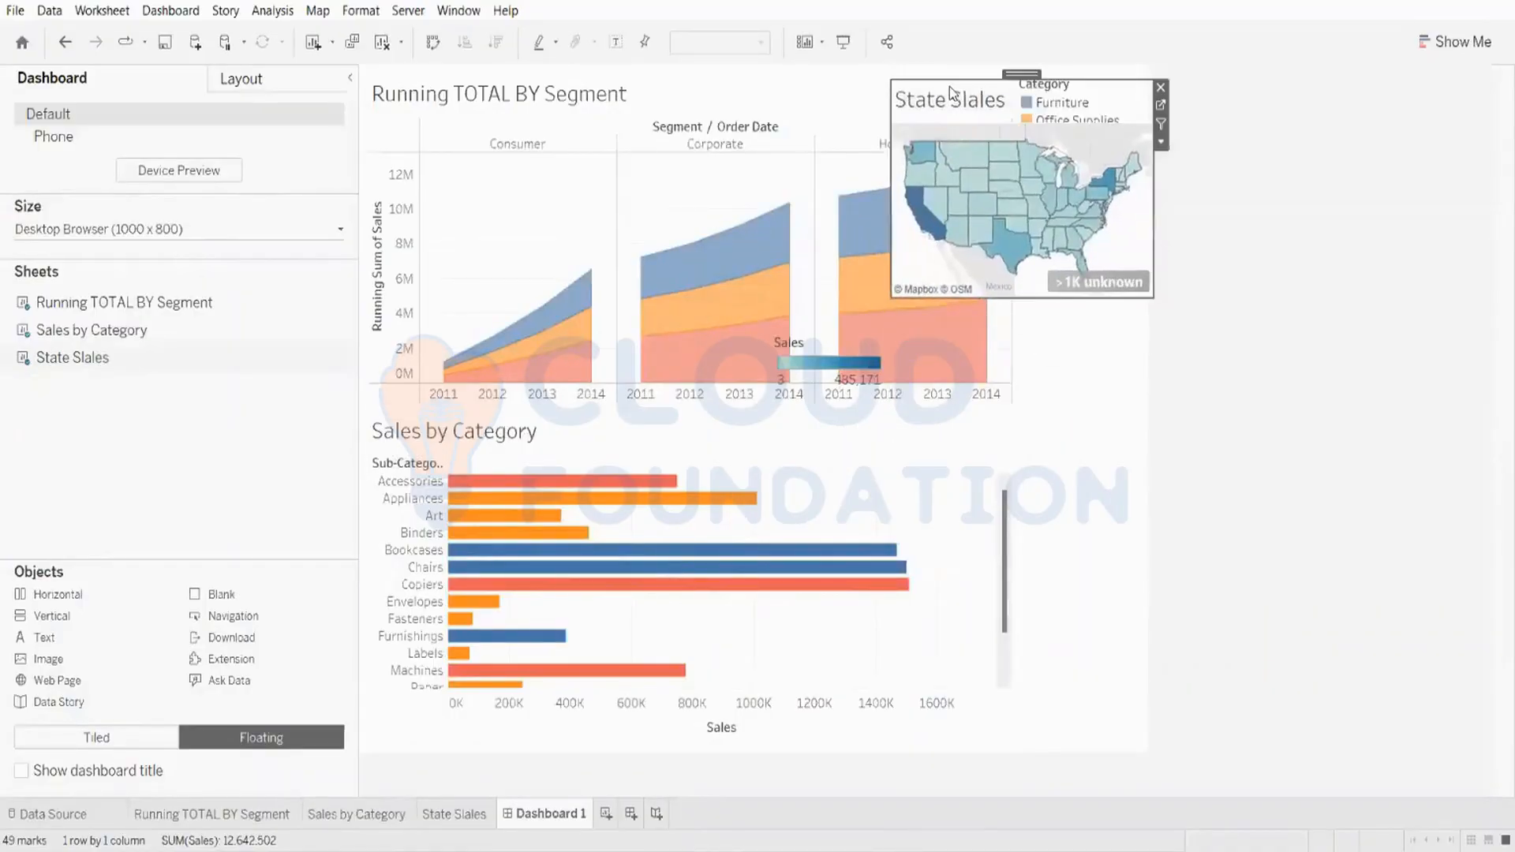
Step: Remove the tiled Sales by Category sheet and re-add it as a floating sheet over the middle of the running total chart
click(963, 474)
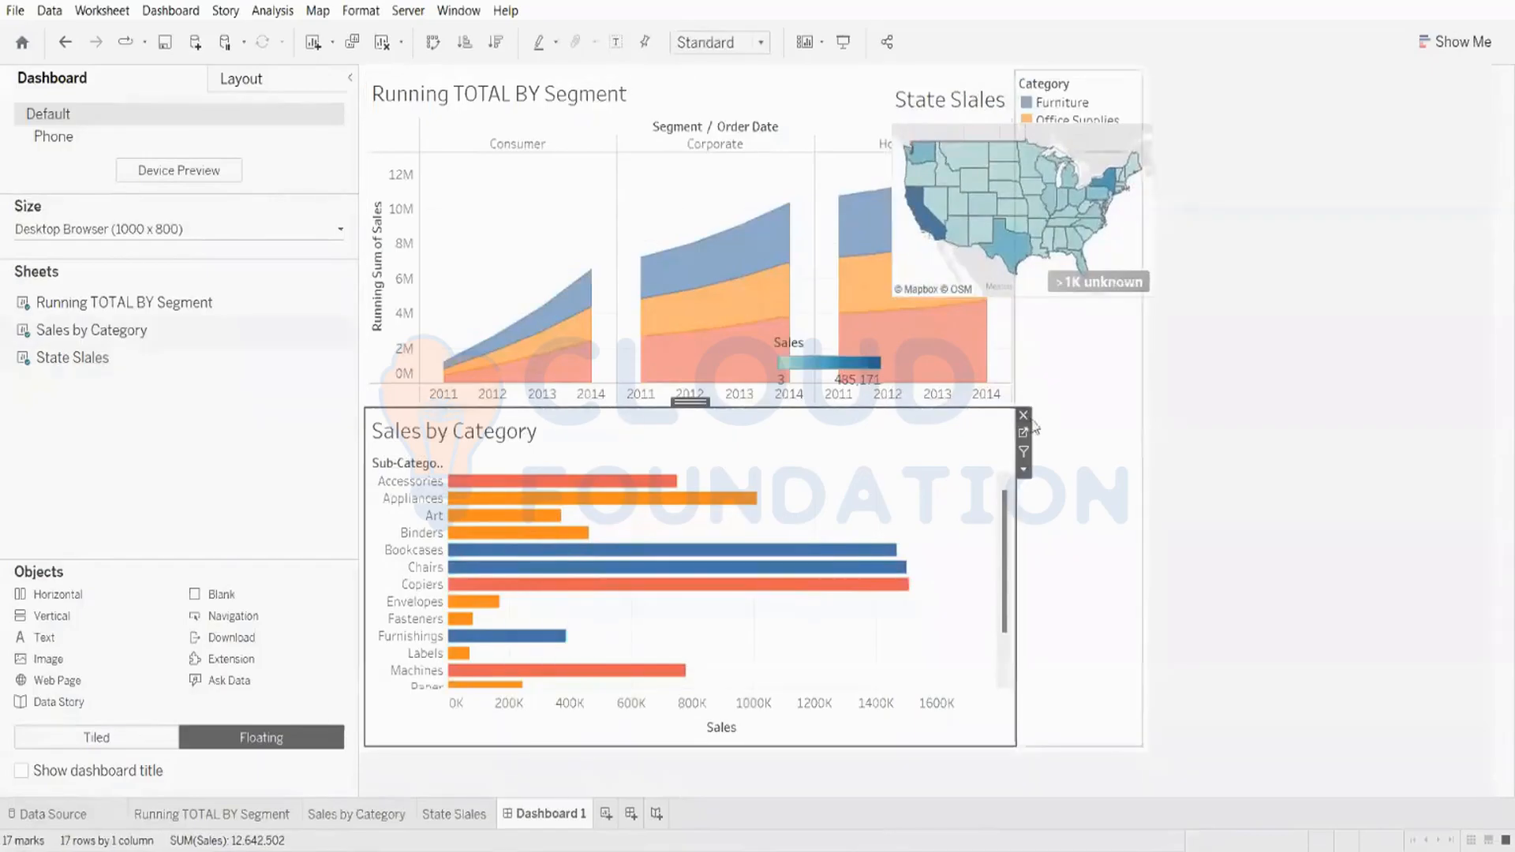
click(1026, 424)
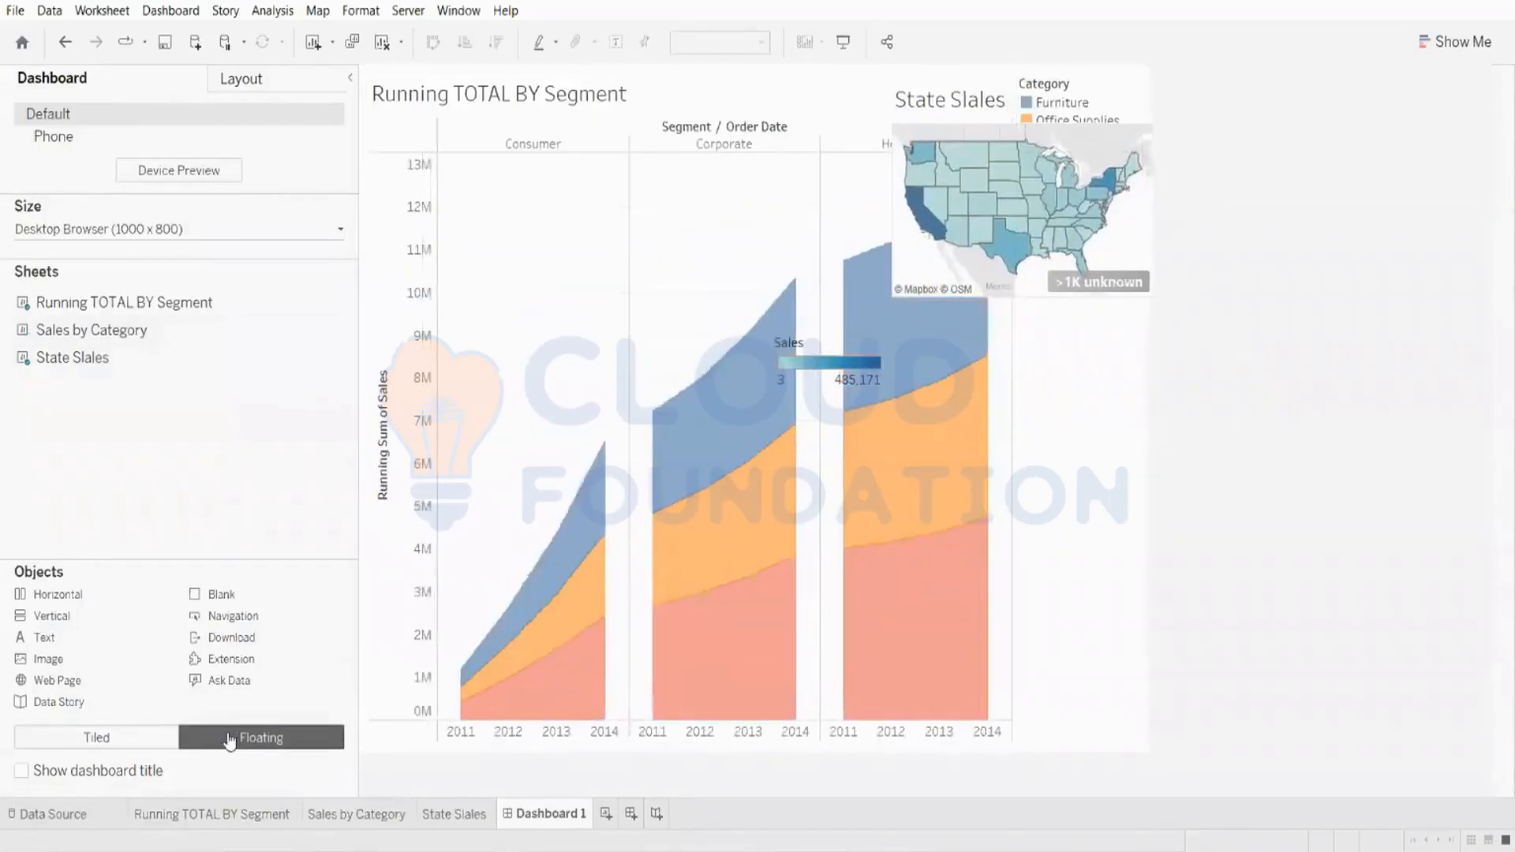
drag(118, 336, 603, 446)
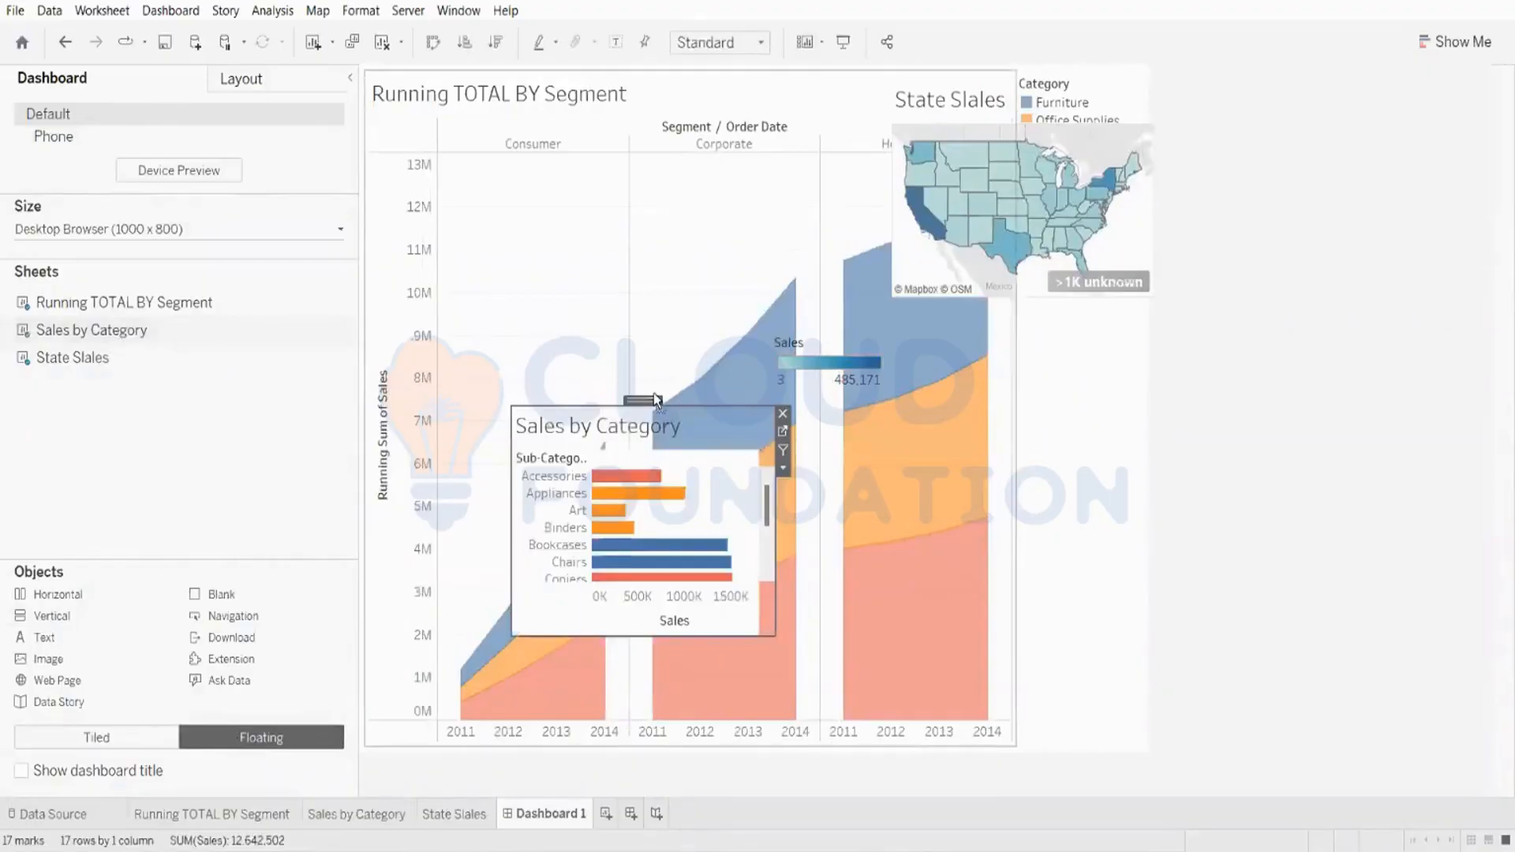
drag(652, 402, 556, 155)
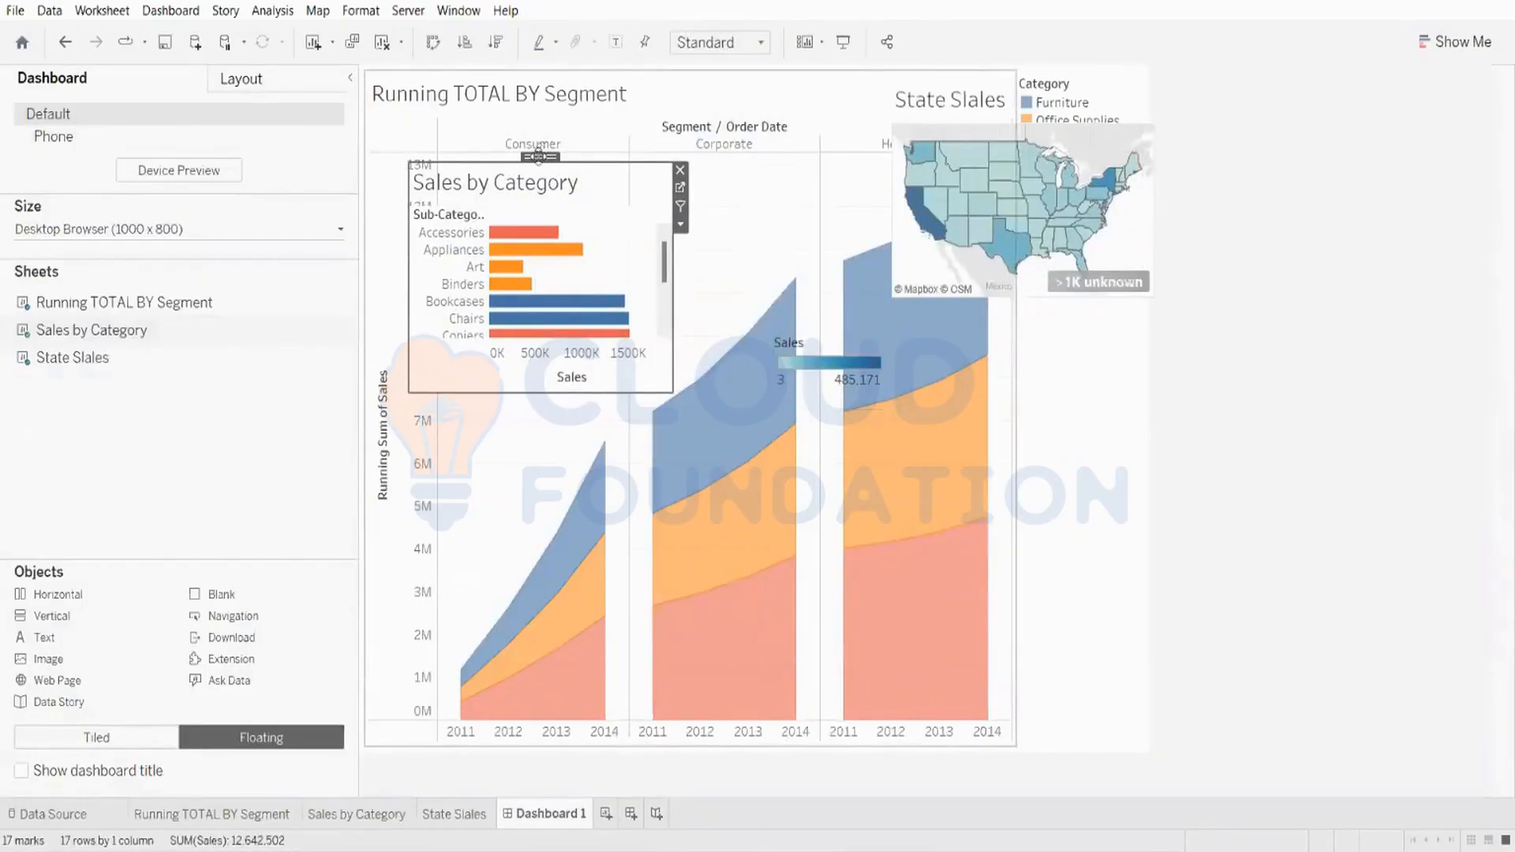
drag(534, 162, 518, 429)
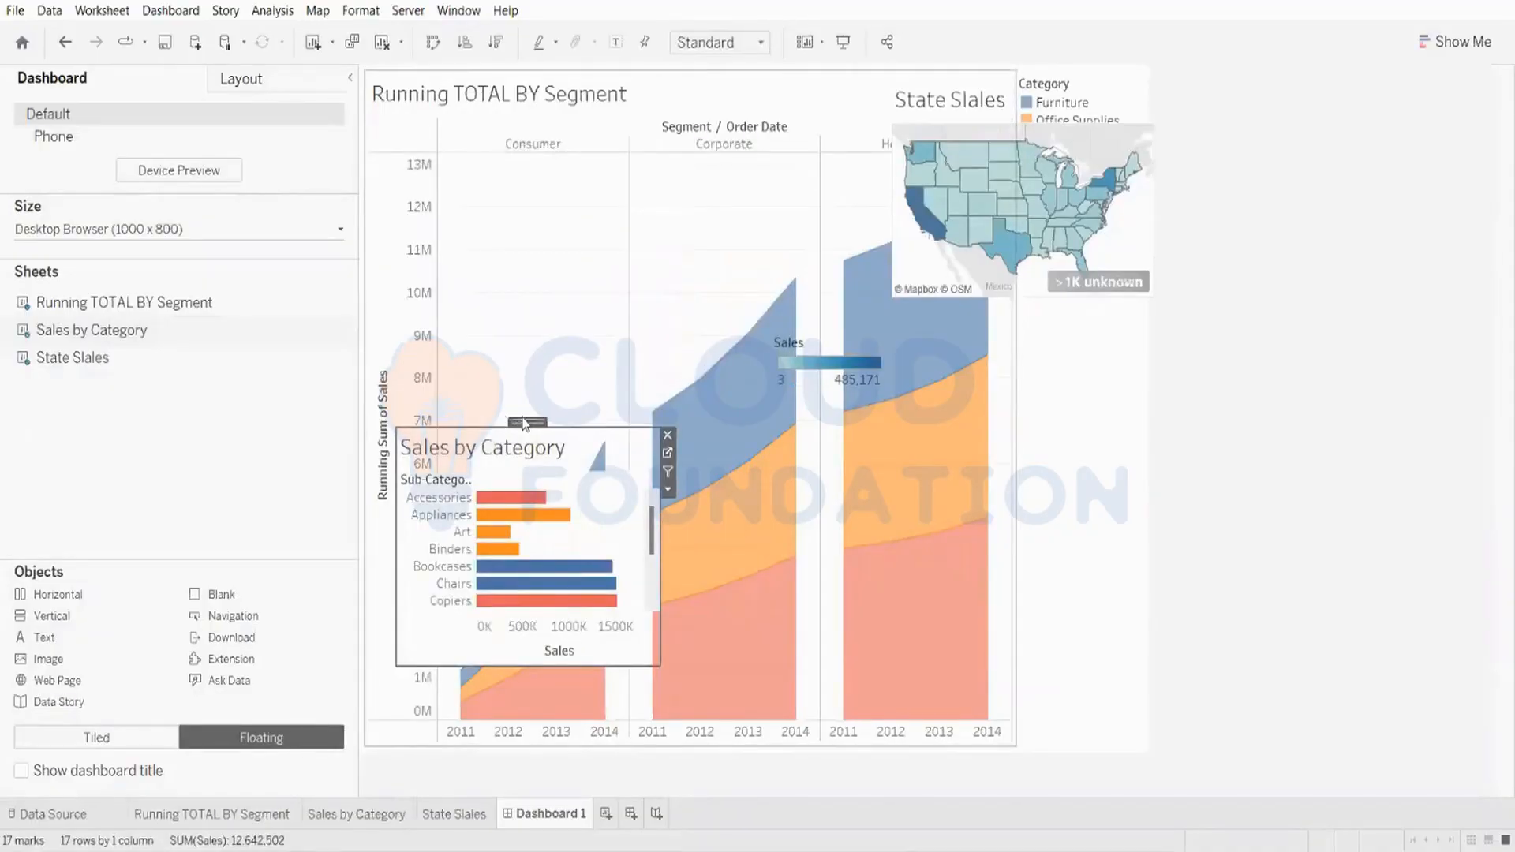
drag(523, 418, 656, 280)
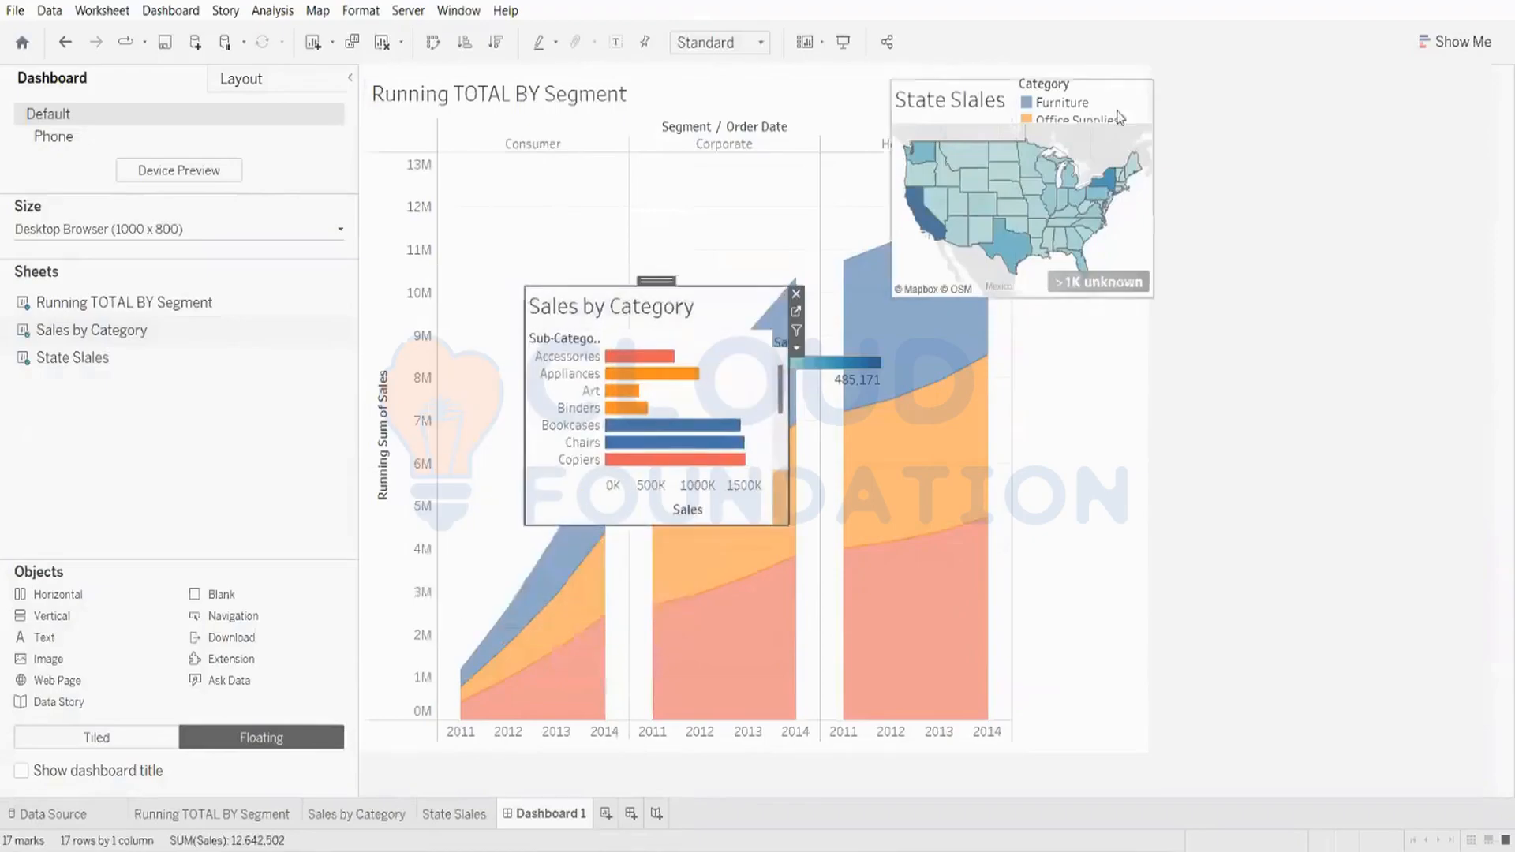
Step: Move the floating State Slales map to the dashboard's lower-right corner
click(963, 90)
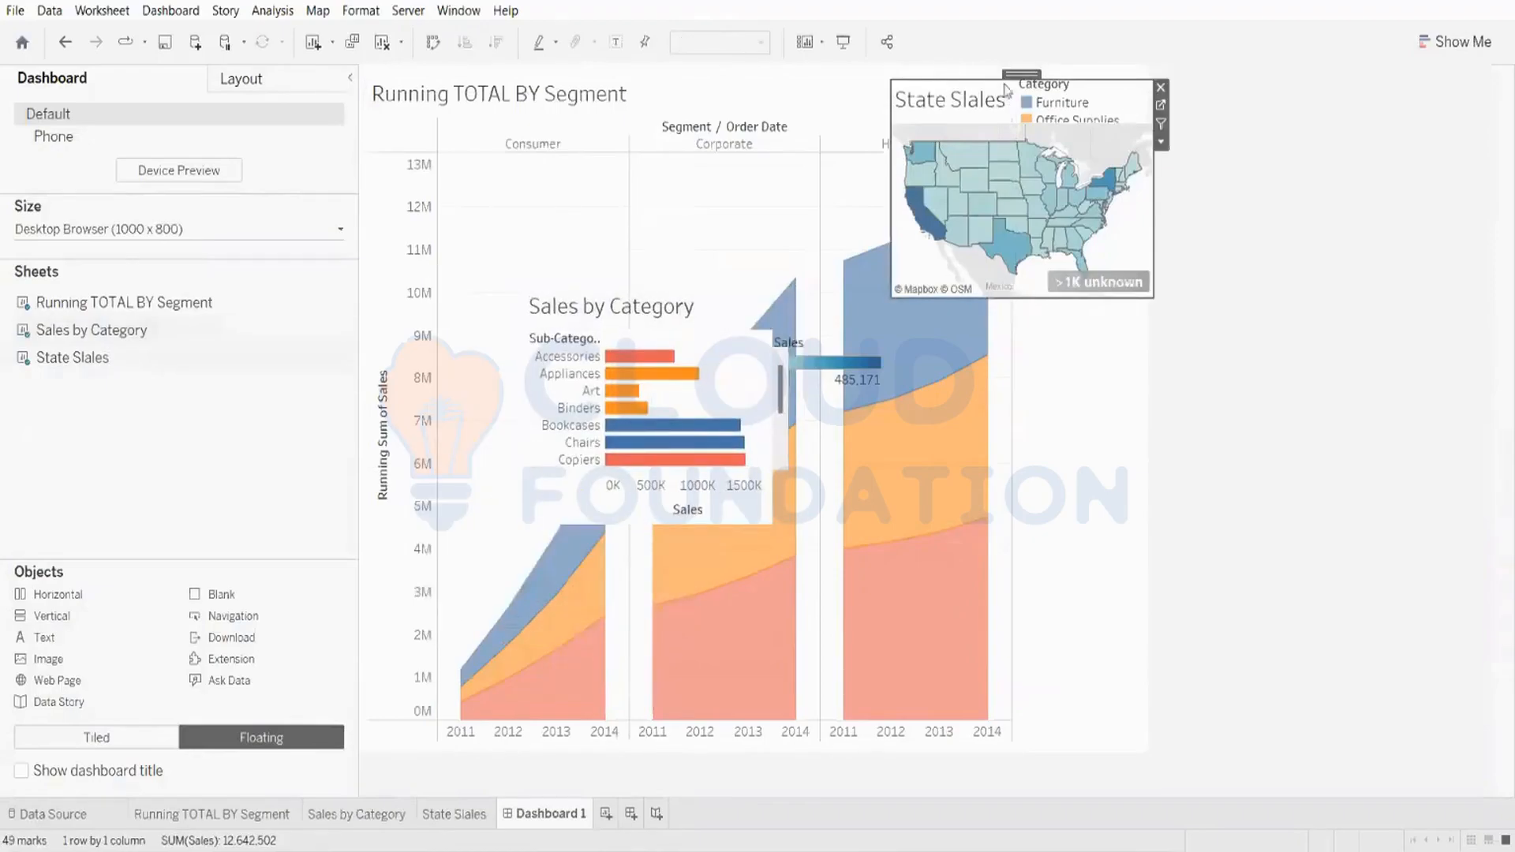
drag(1018, 75, 1018, 527)
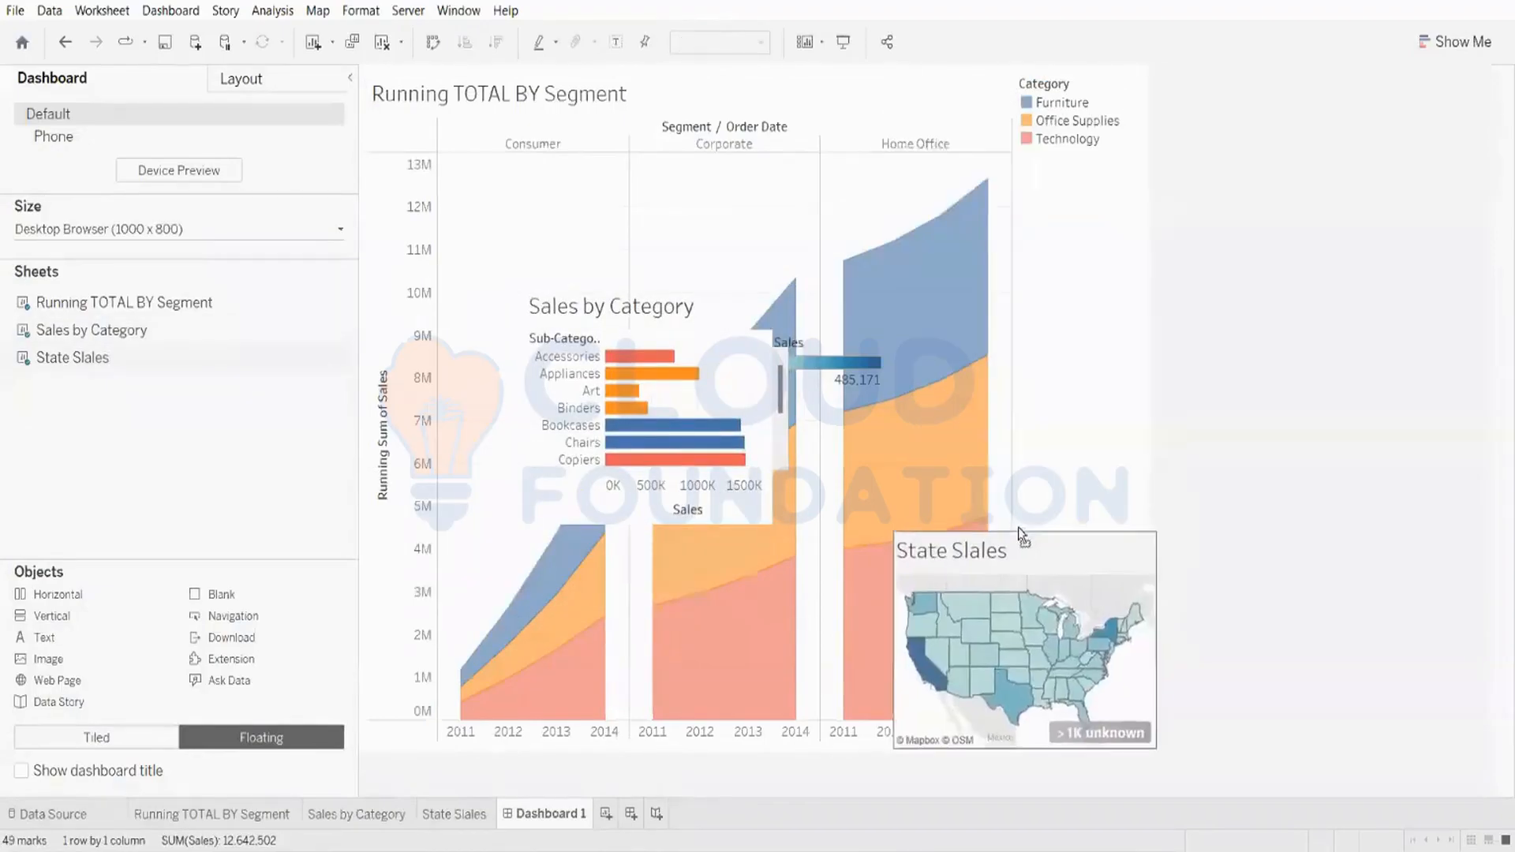
Step: Move the floating Sales by Category sheet to the dashboard's upper-left corner and enlarge it
mouse_move(618, 392)
drag(657, 282, 509, 73)
mouse_move(862, 296)
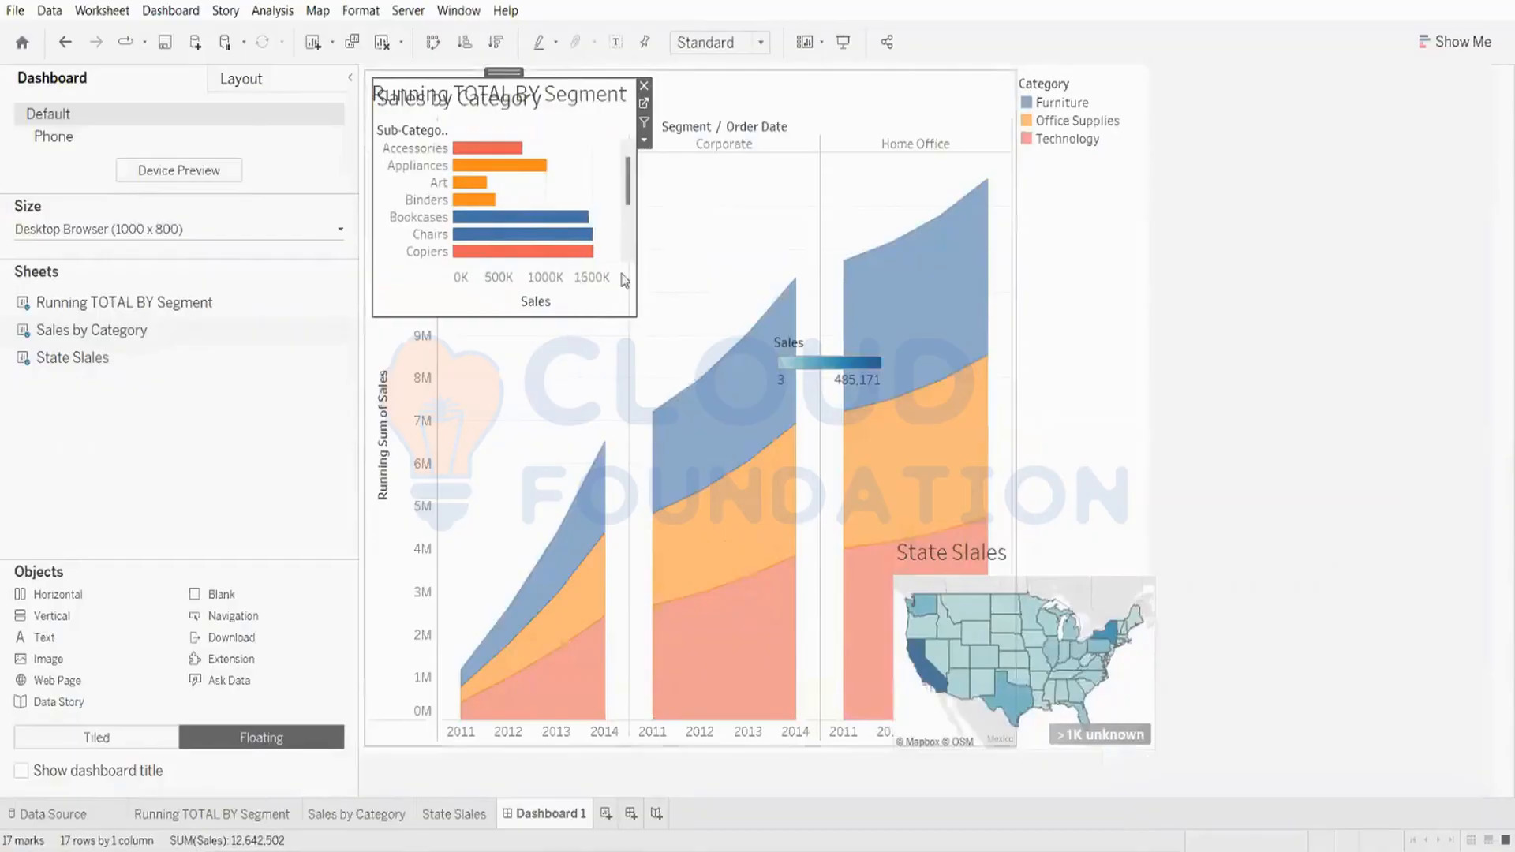
drag(637, 209, 1056, 209)
drag(710, 318, 718, 542)
drag(1055, 544, 1023, 423)
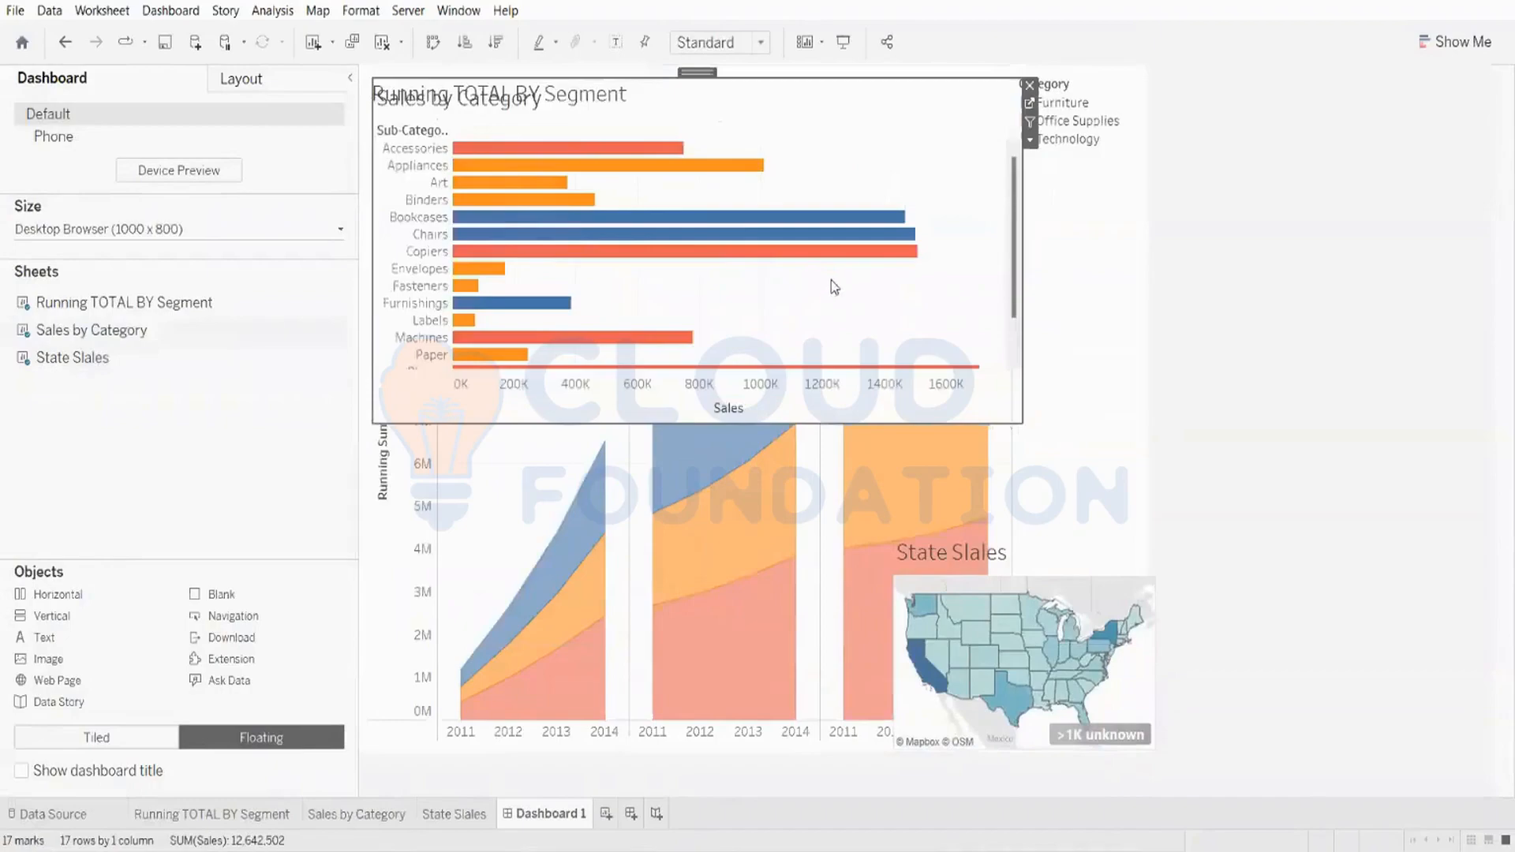
Step: Remove the floating Sales by Category sheet and the floating State Slales map from the dashboard
click(1029, 84)
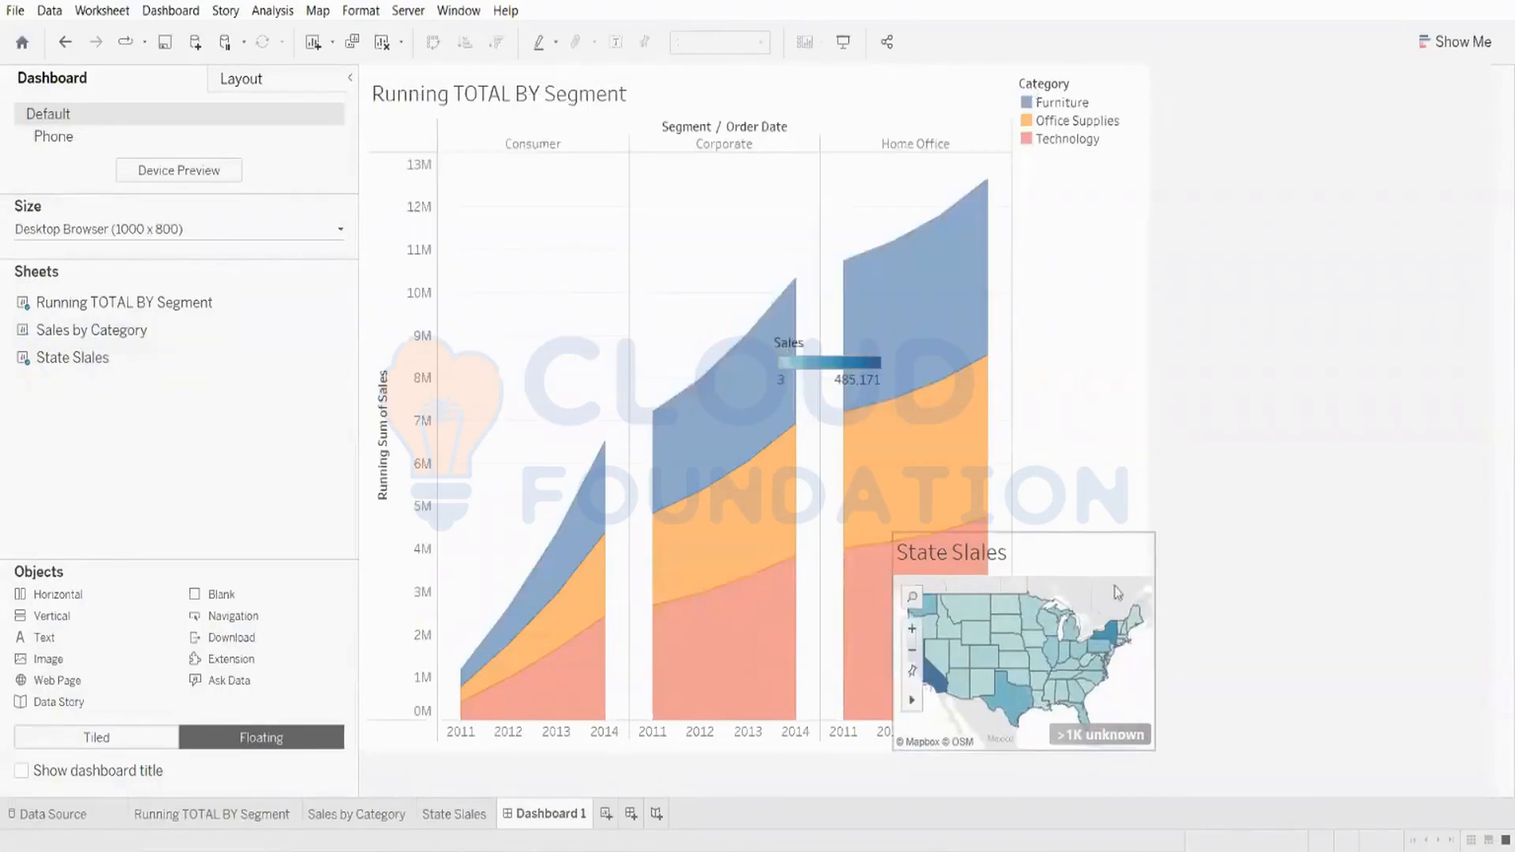
click(1163, 543)
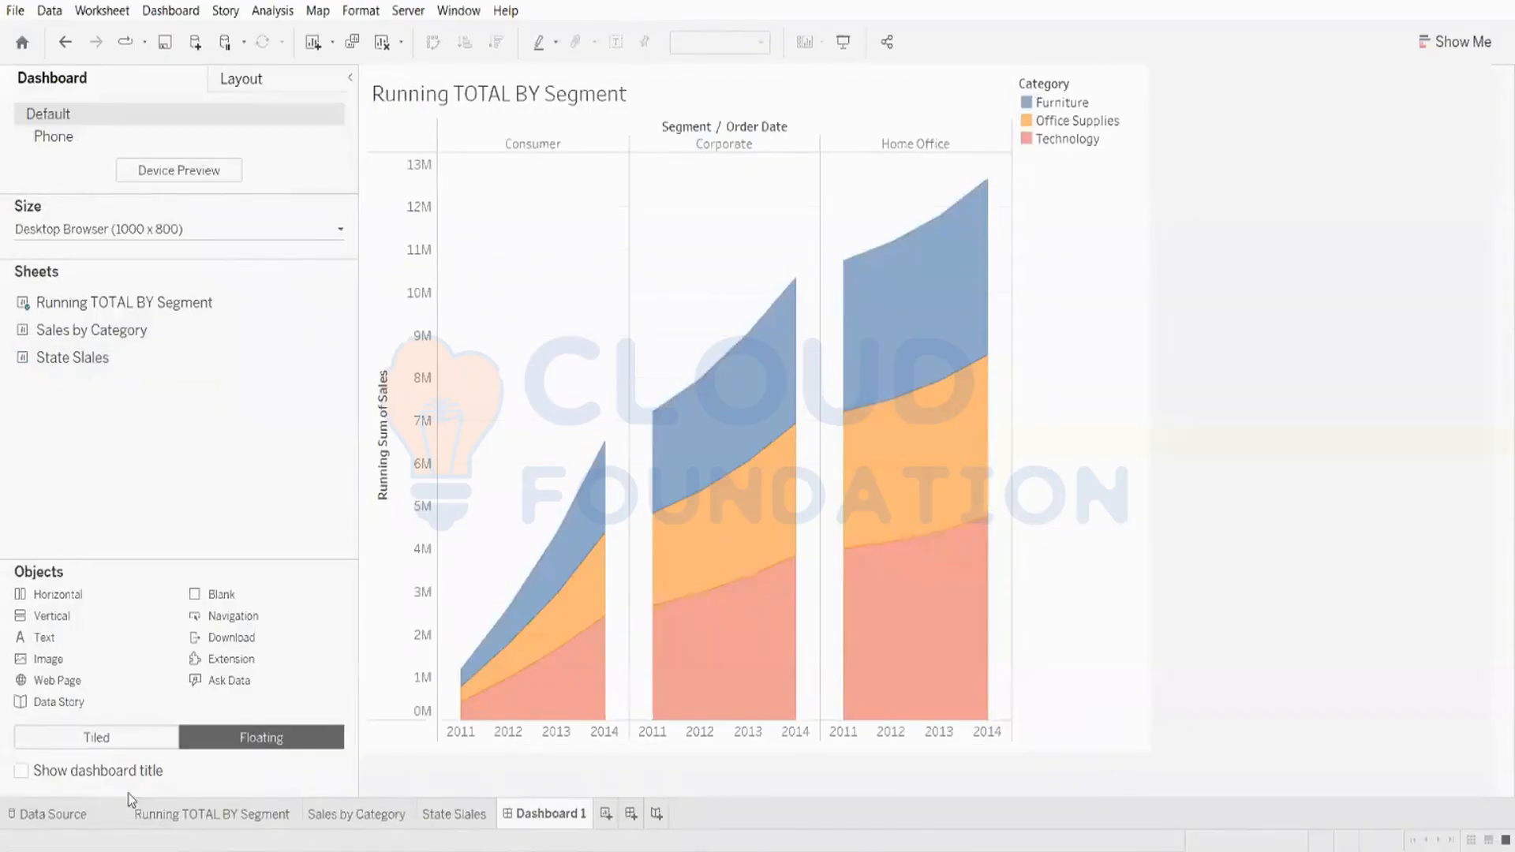
Step: Switch to tiled placement and add the Sales by Category sheet below the running total chart
click(110, 737)
mouse_move(108, 330)
mouse_move(108, 330)
mouse_down()
mouse_move(429, 419)
mouse_move(727, 532)
mouse_move(532, 493)
mouse_move(694, 590)
mouse_up()
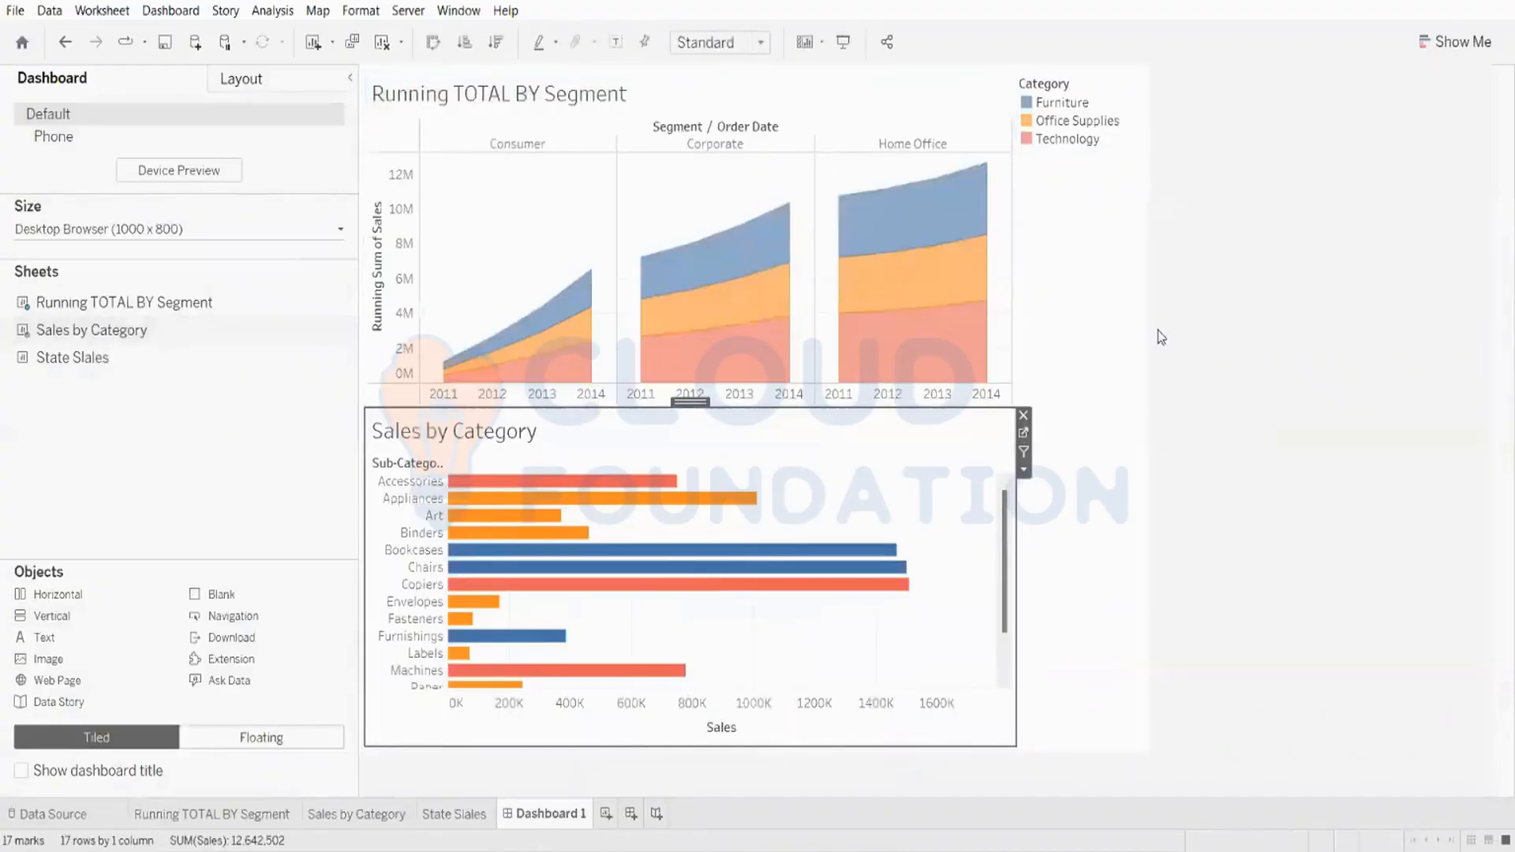
click(1216, 305)
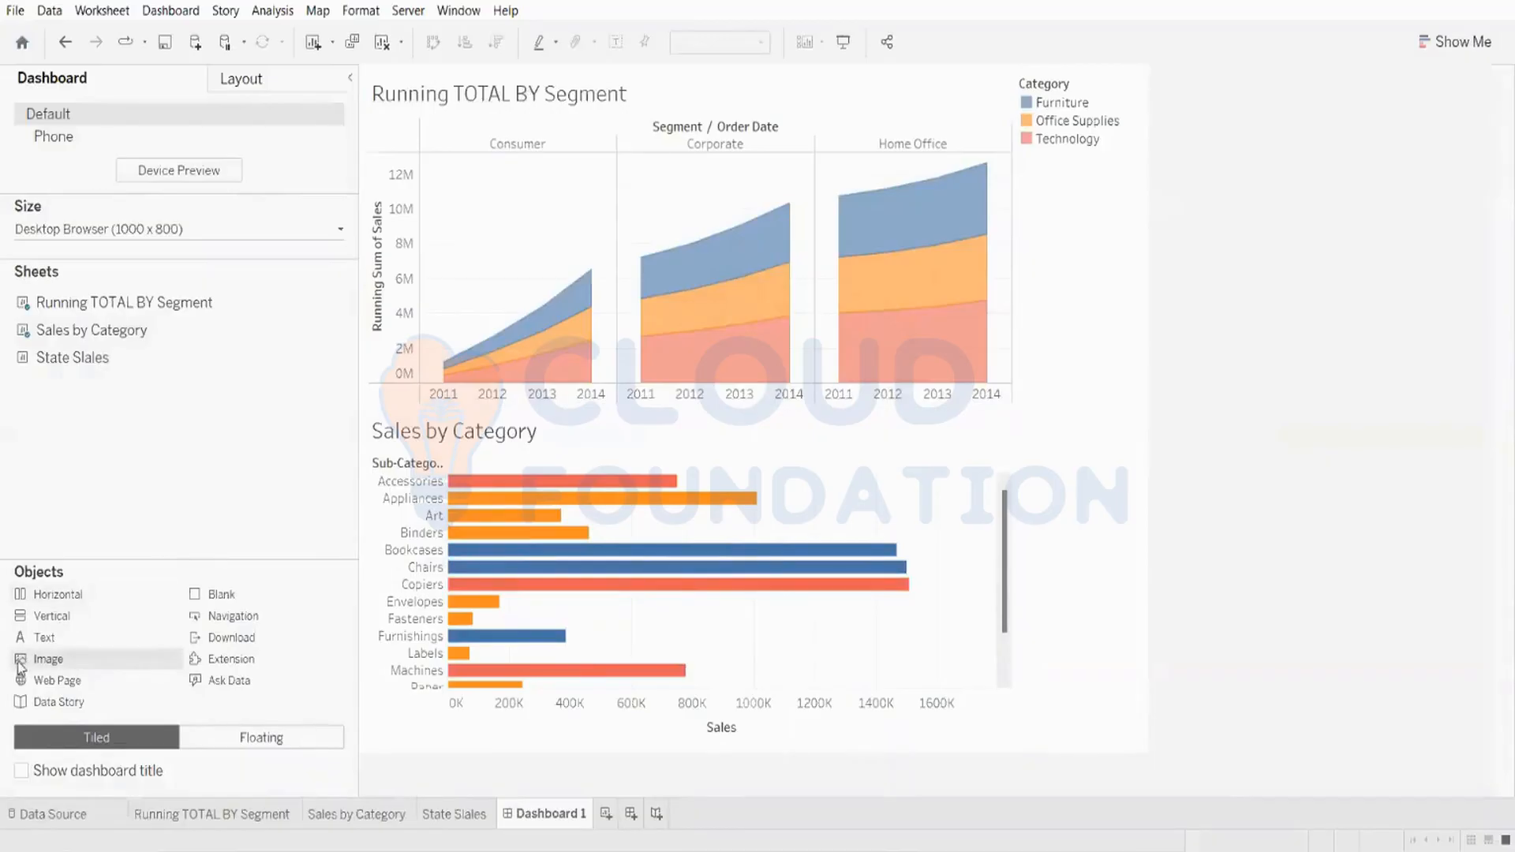
Step: Add a tiled image object above the running total chart using the download.jfif Tableau logo file
mouse_move(187, 613)
mouse_down()
mouse_move(576, 453)
mouse_move(6, 467)
mouse_up()
mouse_move(19, 667)
mouse_down()
mouse_move(175, 369)
mouse_move(465, 146)
mouse_move(595, 75)
mouse_move(592, 100)
mouse_move(623, 61)
mouse_move(624, 74)
mouse_up()
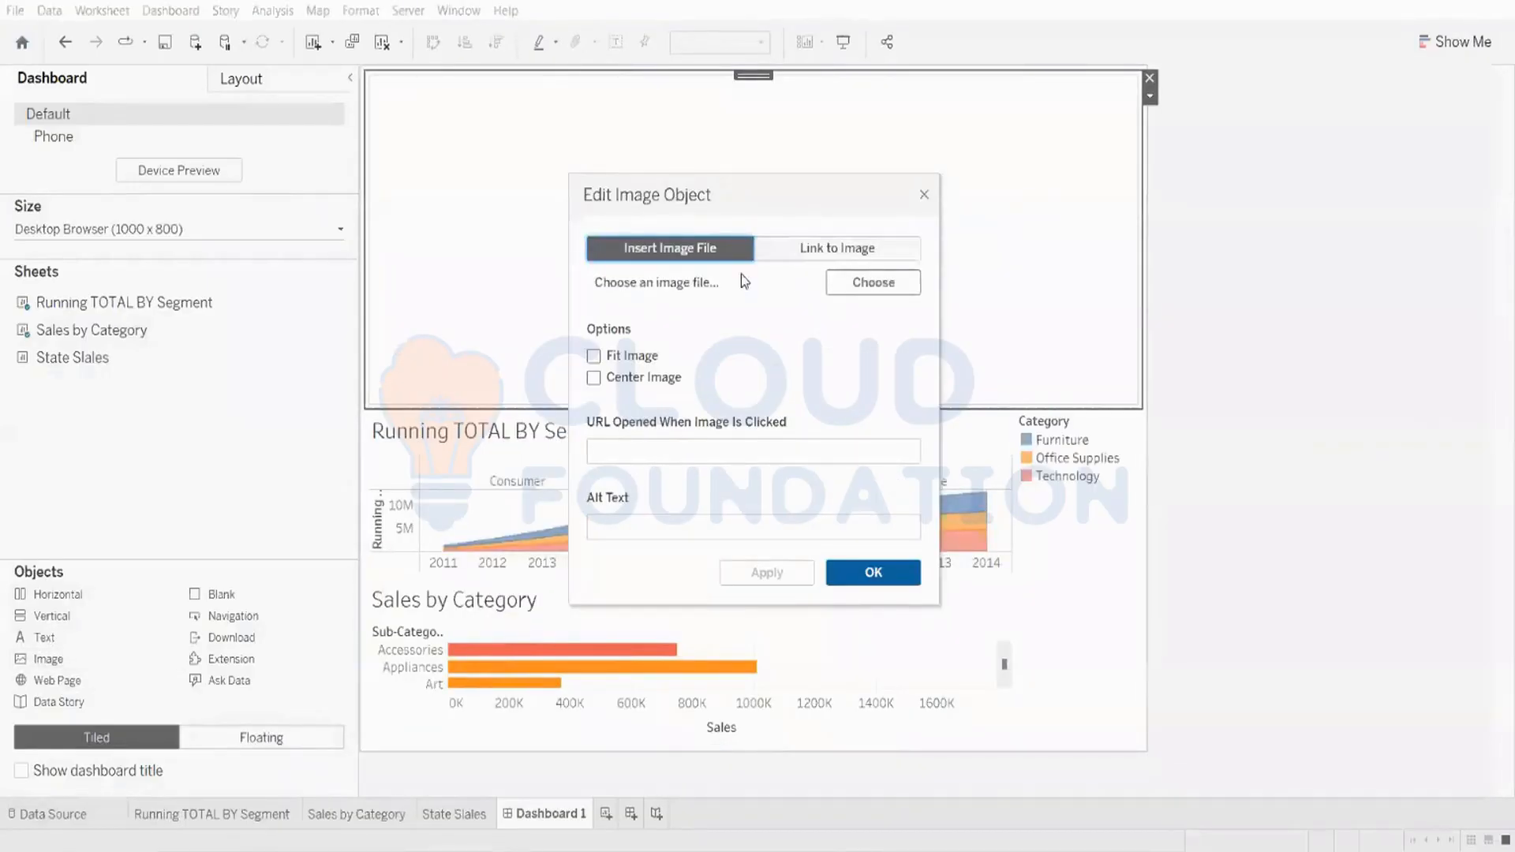
click(833, 286)
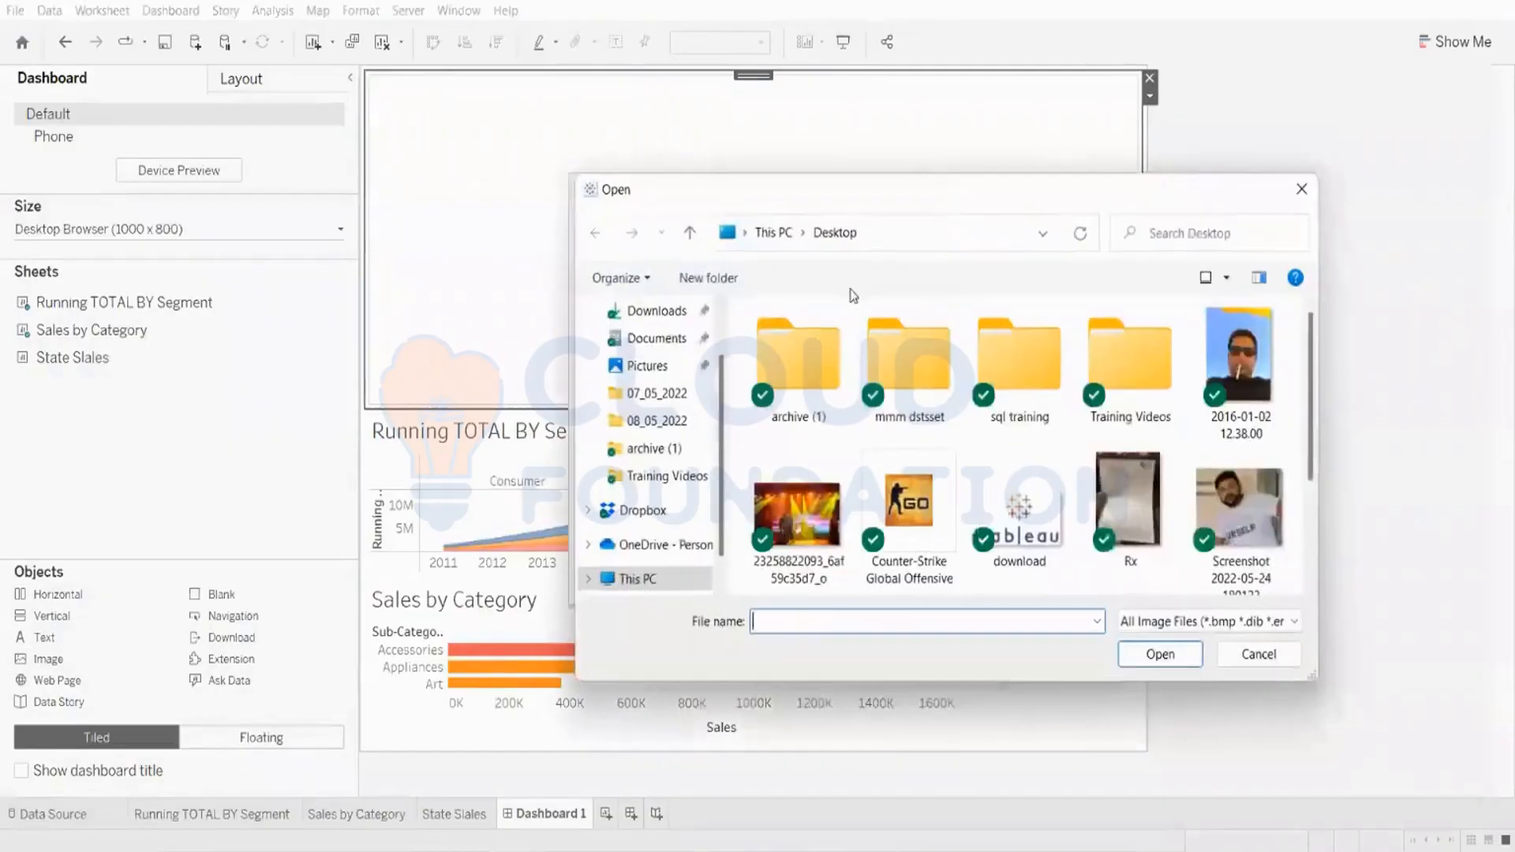
double_click(1024, 347)
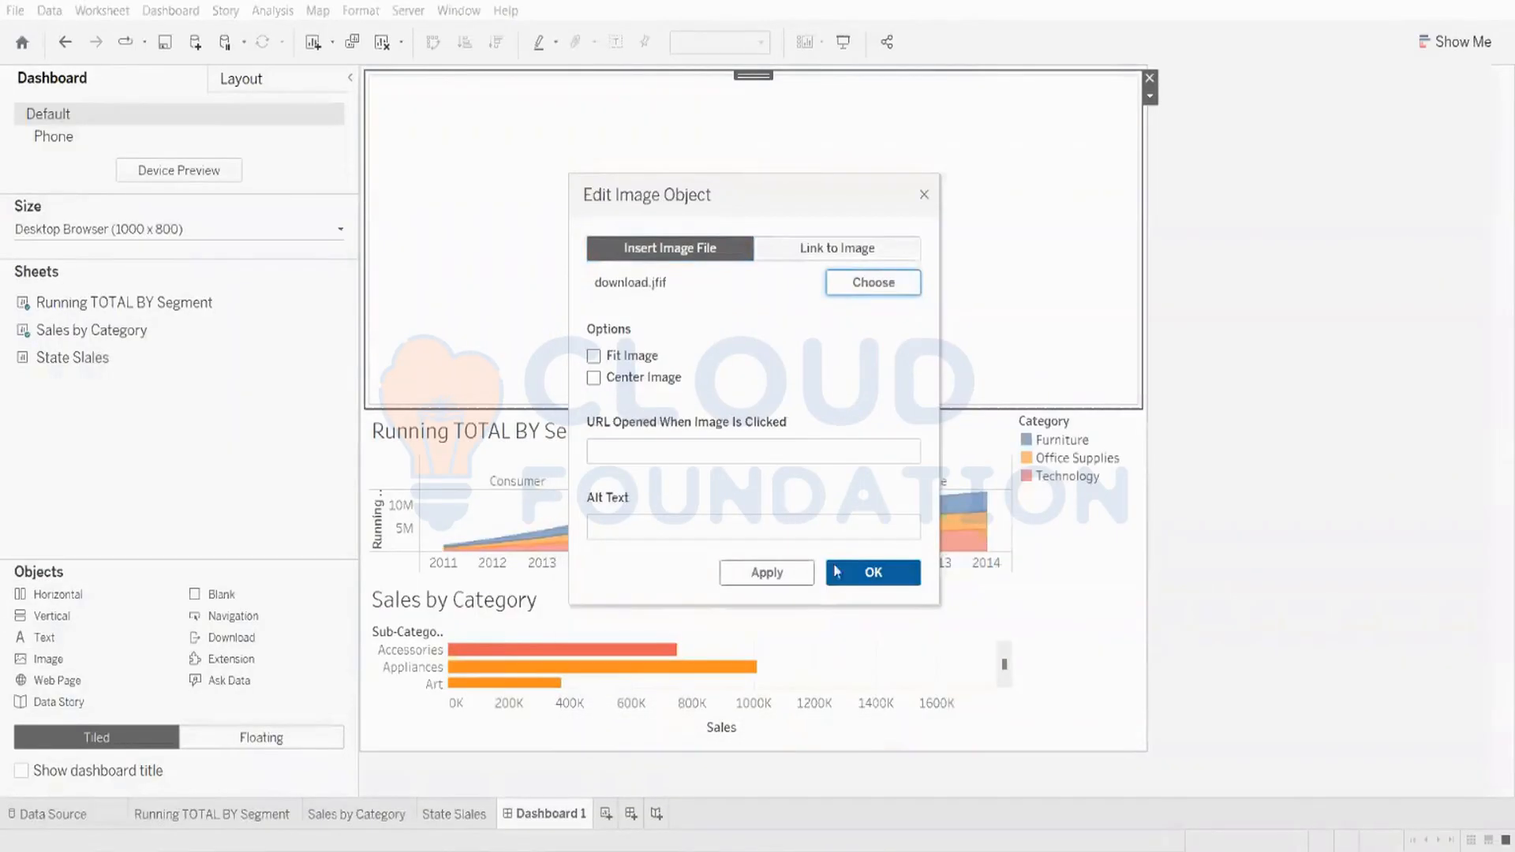
click(874, 574)
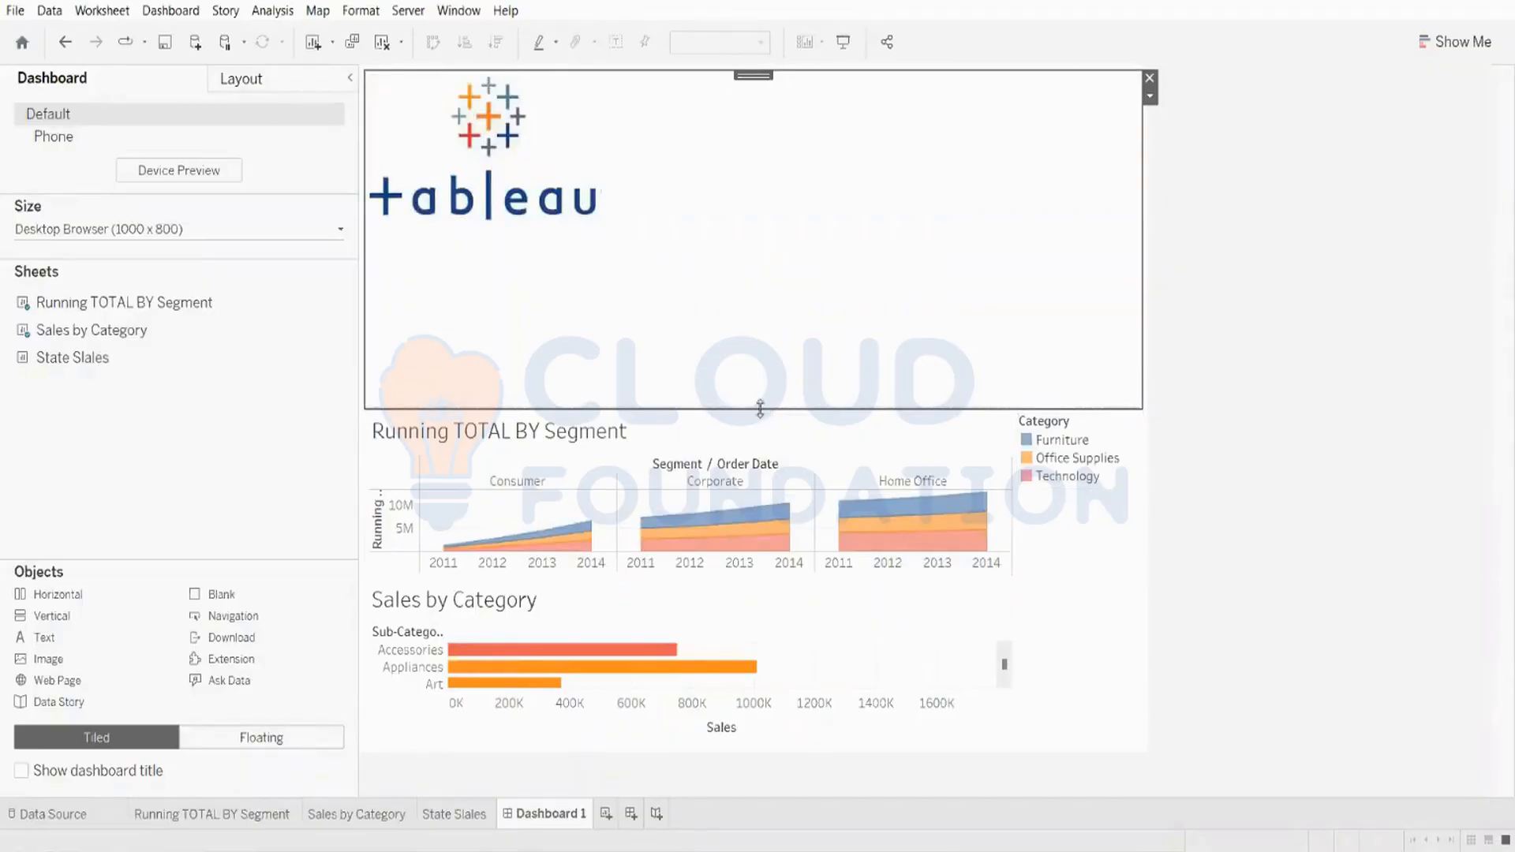
Step: Reduce the image container's height, adjust its divider, and remove the image from the dashboard
drag(760, 408, 778, 235)
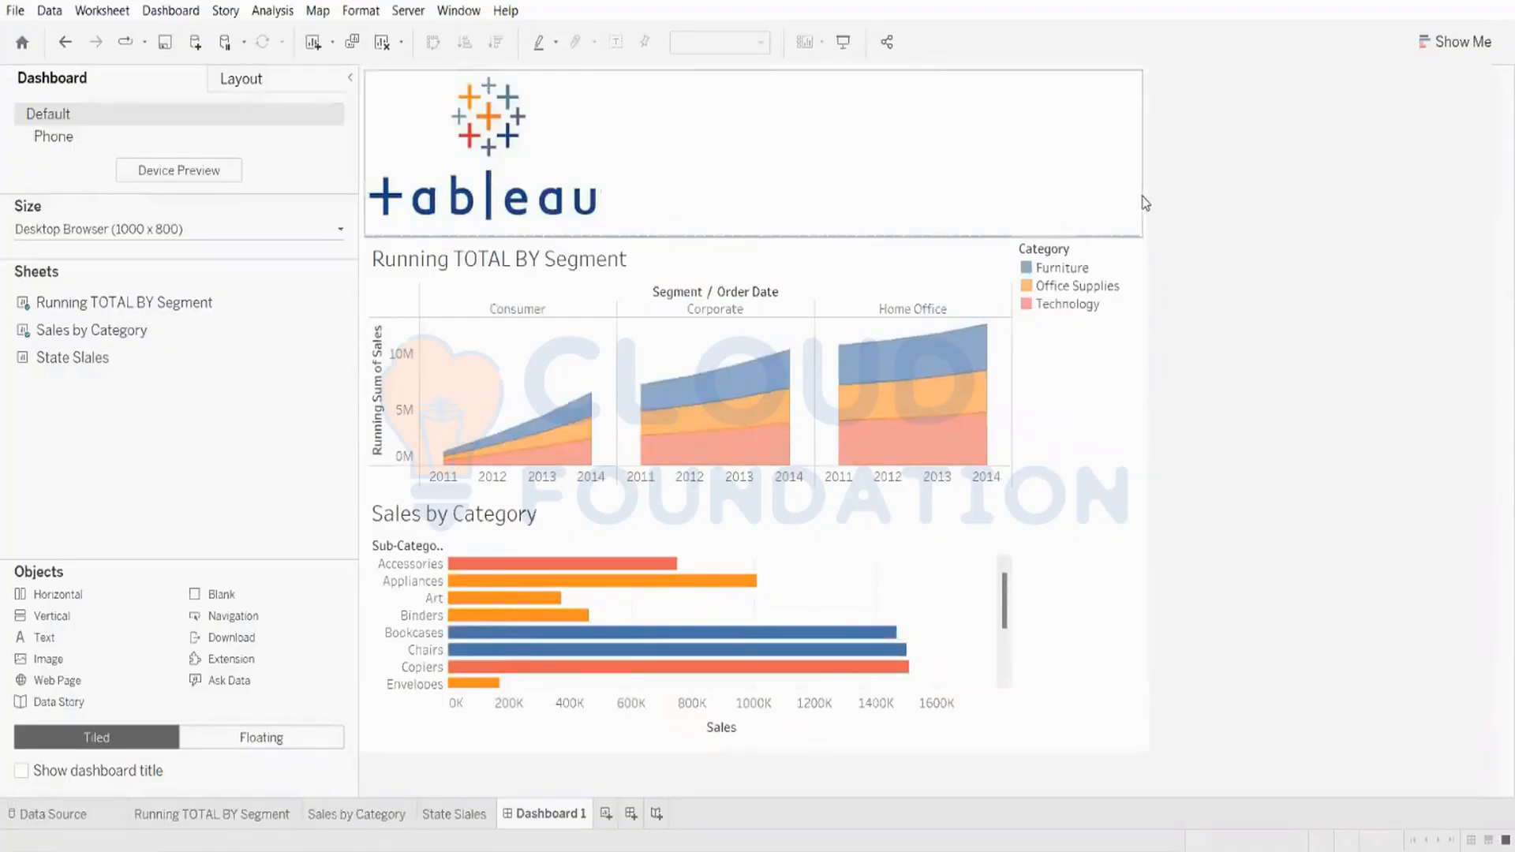
click(848, 151)
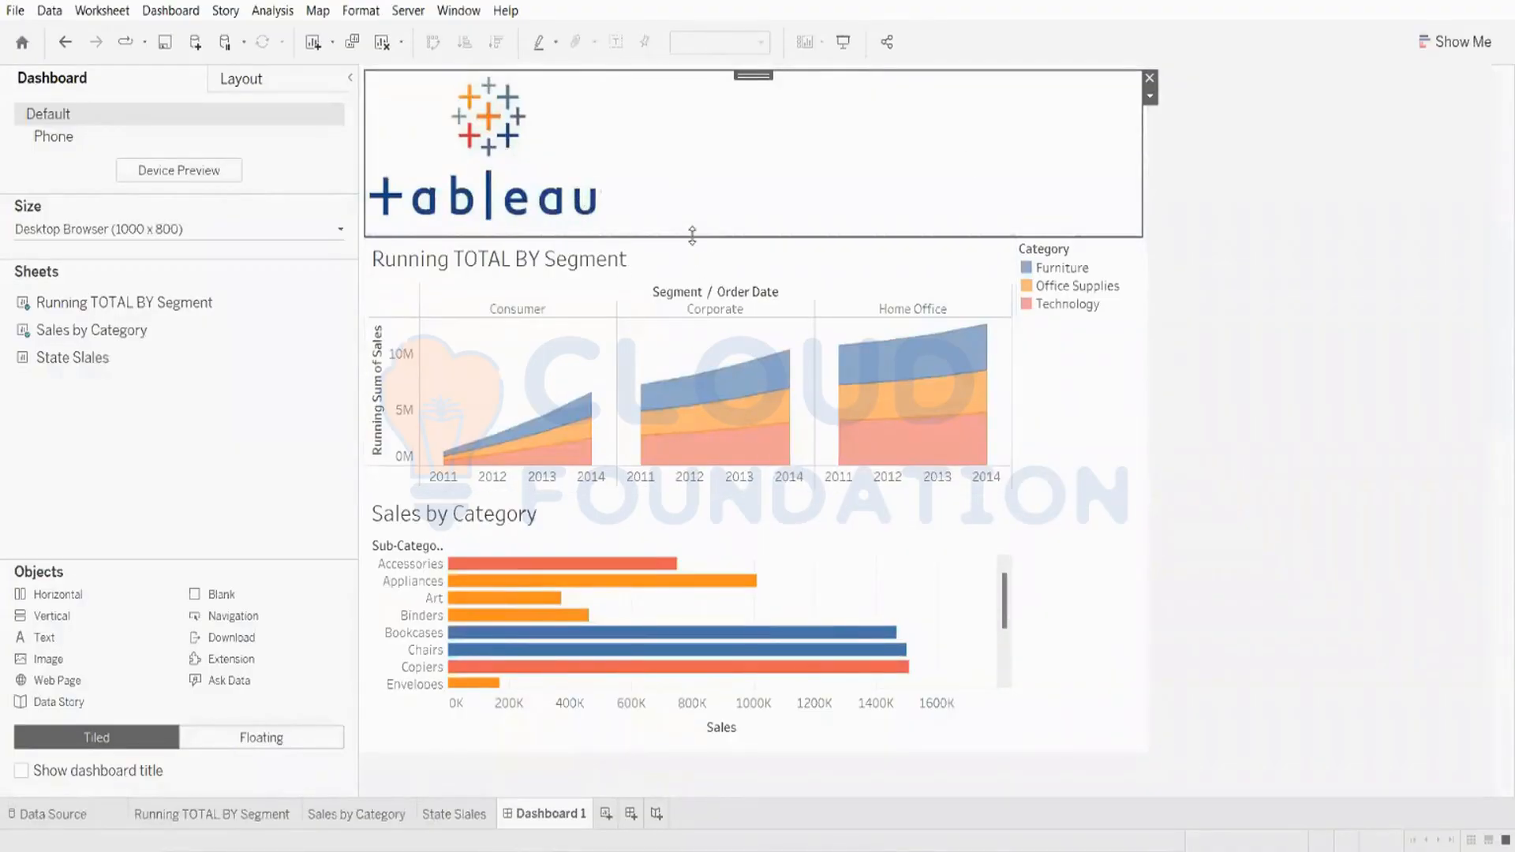
mouse_move(694, 237)
mouse_down()
mouse_move(701, 223)
mouse_move(698, 249)
mouse_up()
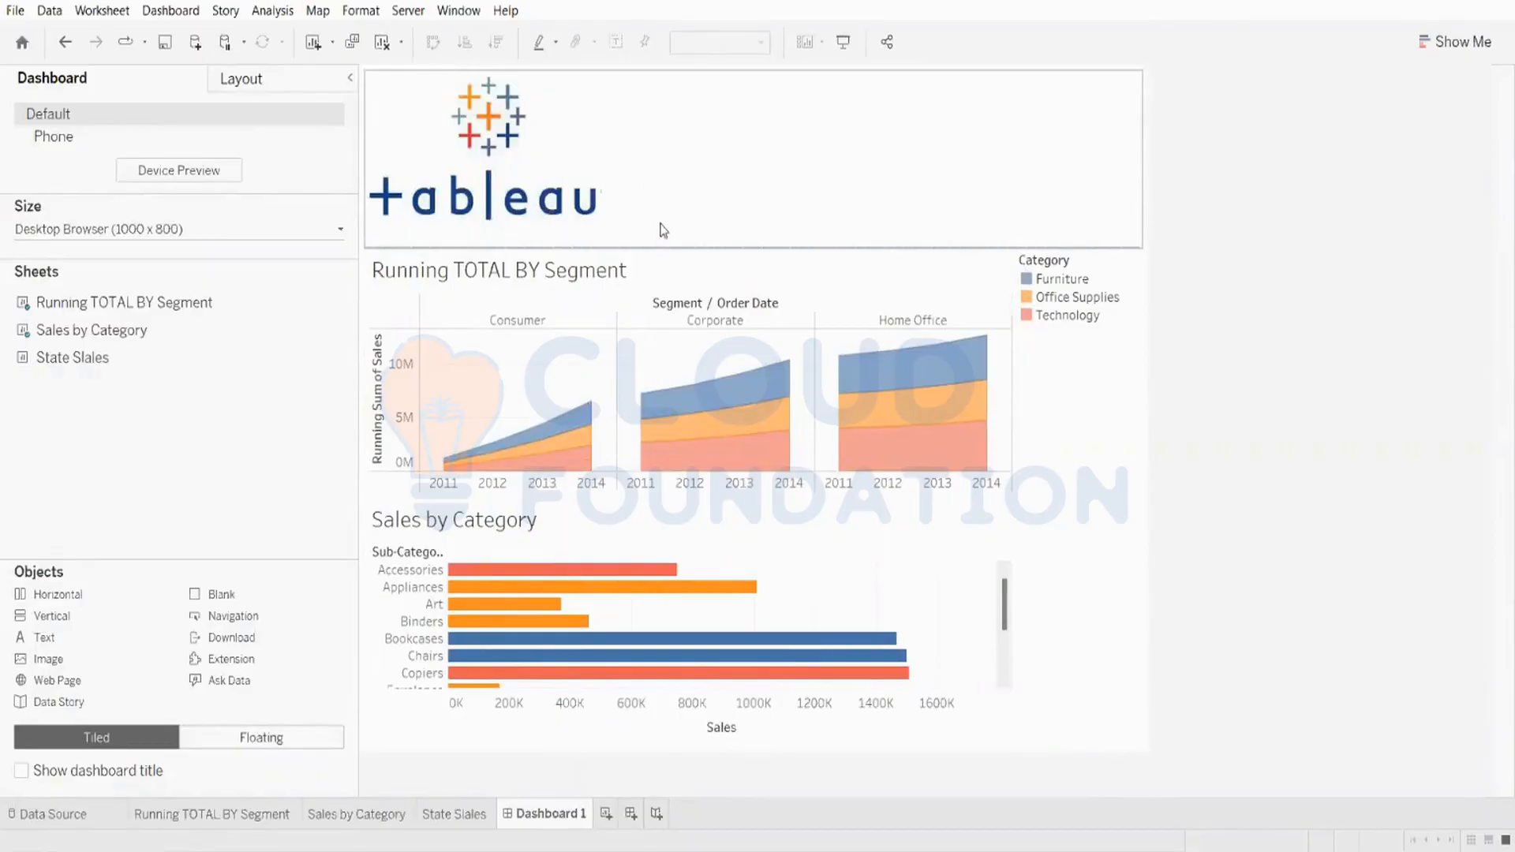
click(735, 197)
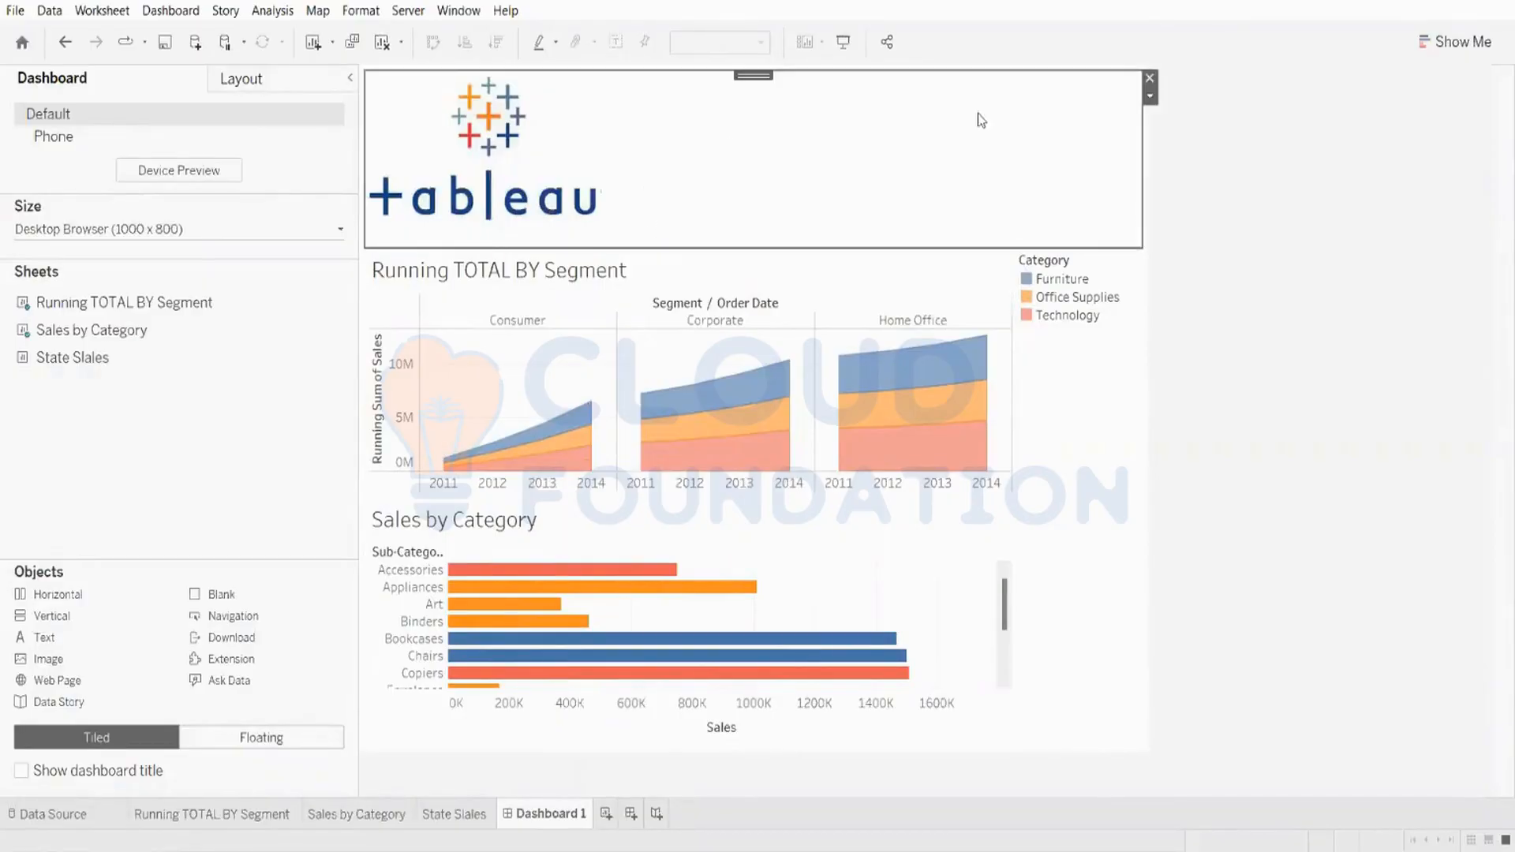
click(1149, 79)
Step: Switch to floating placement and add a floating image object using download.jfif with Fit Image enabled
click(191, 737)
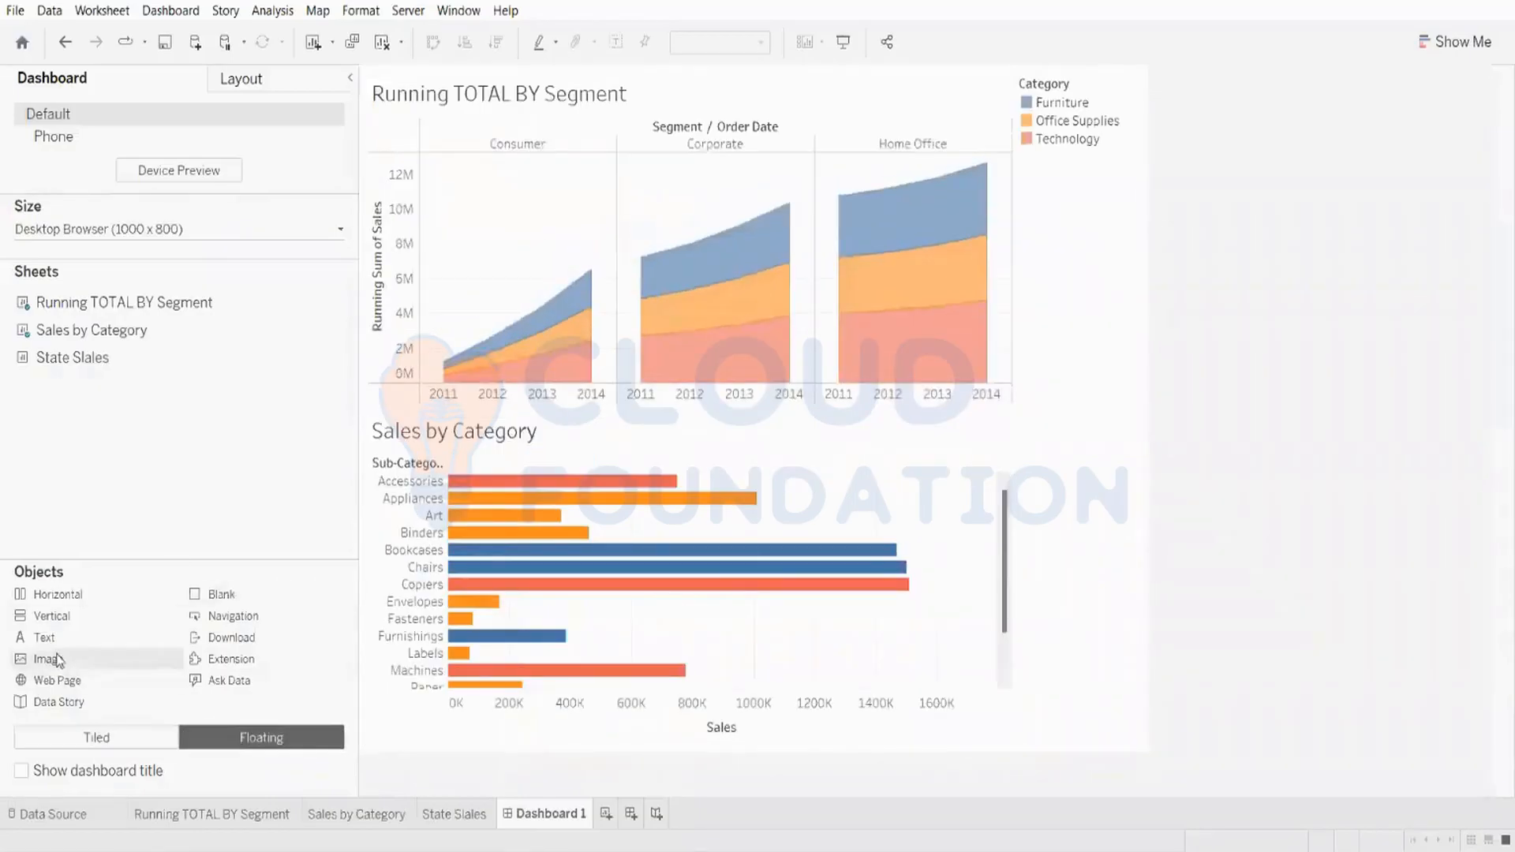
drag(57, 659, 534, 426)
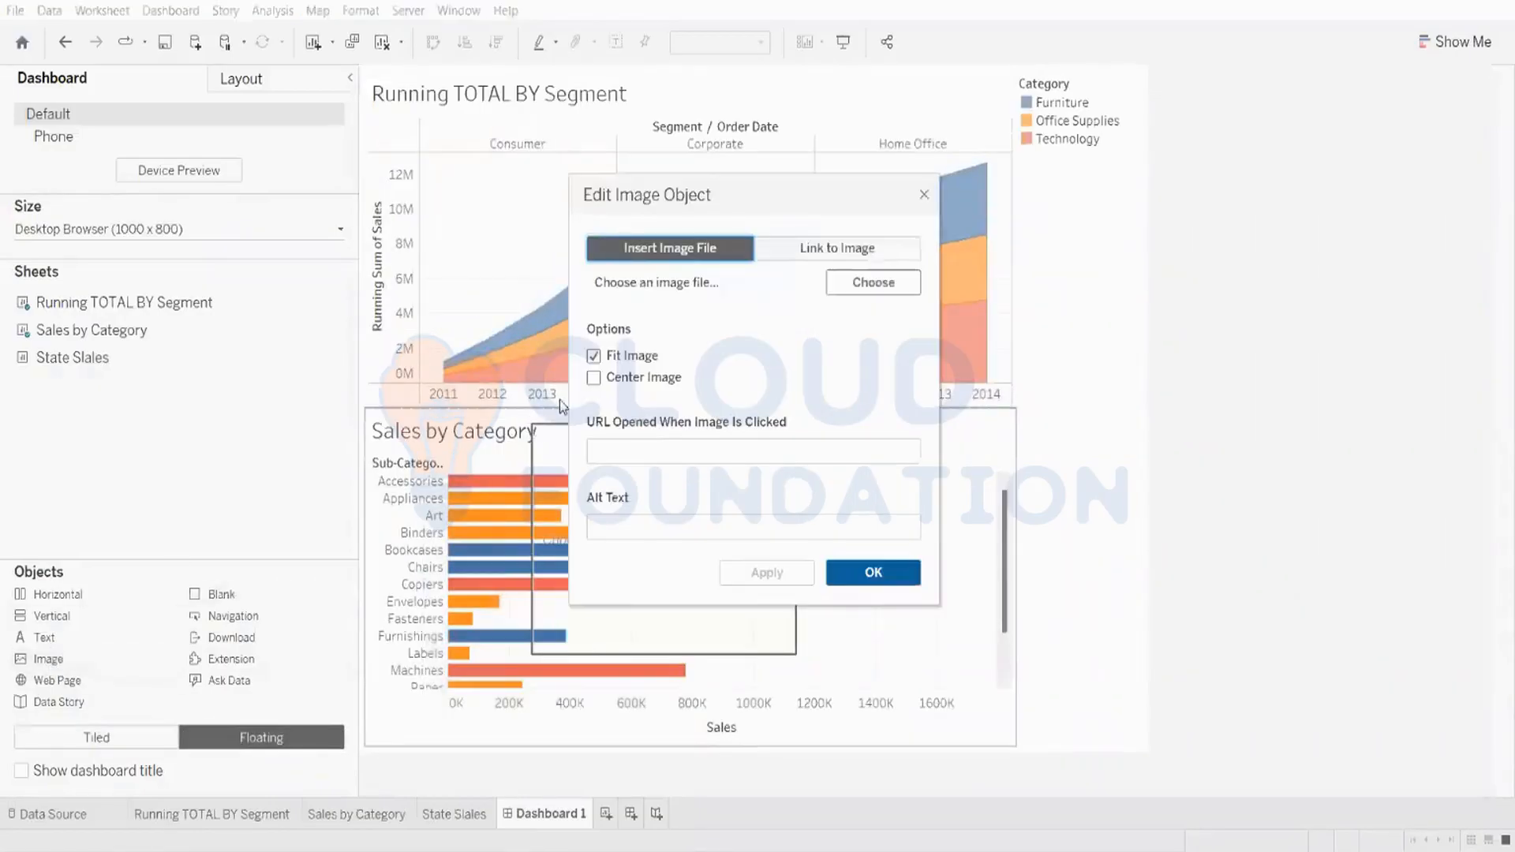
click(899, 281)
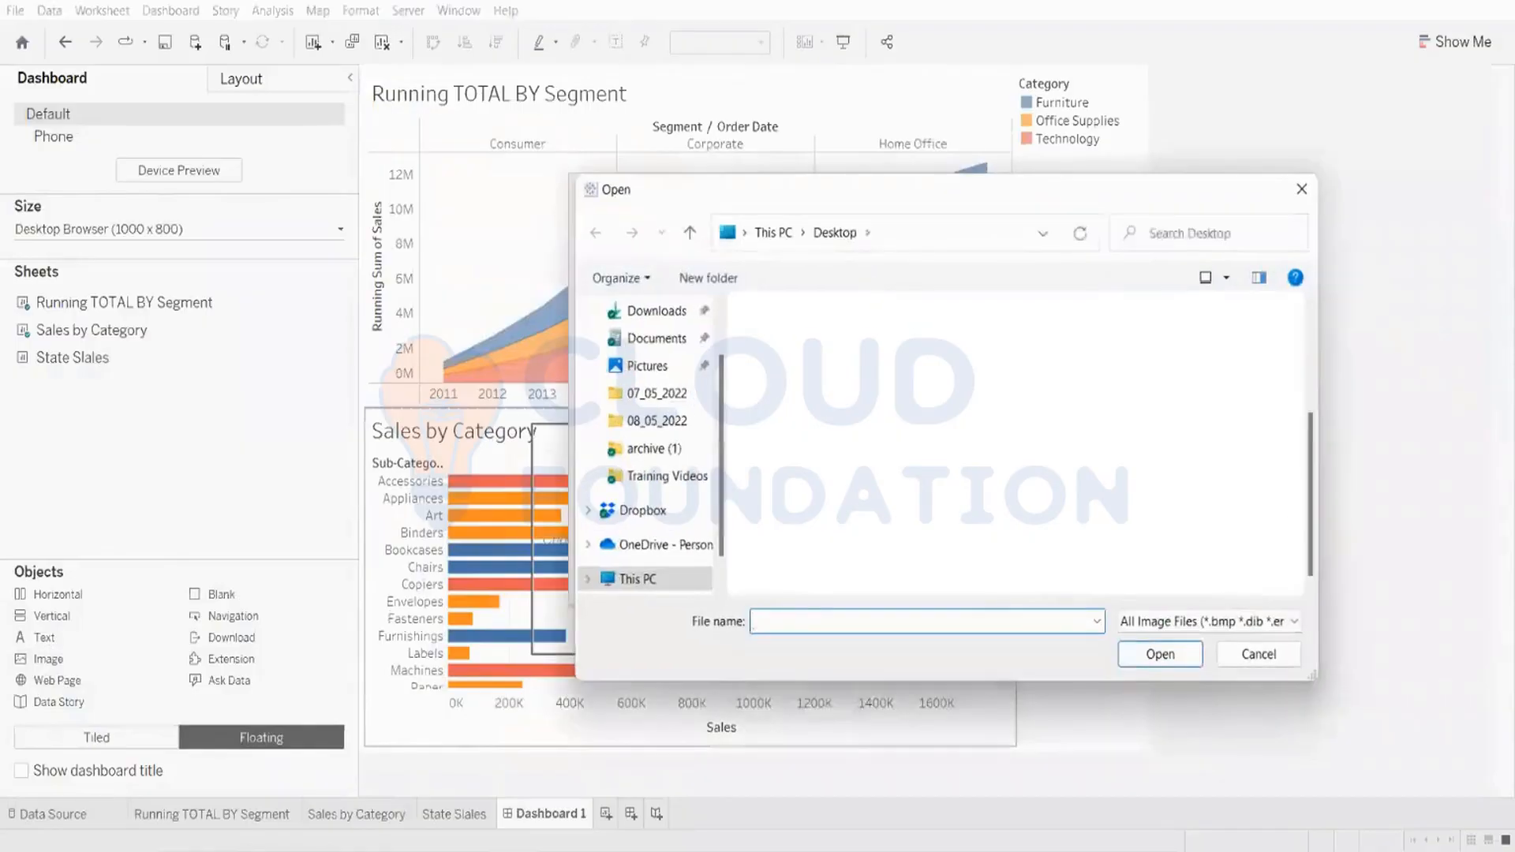
key(Return)
click(764, 572)
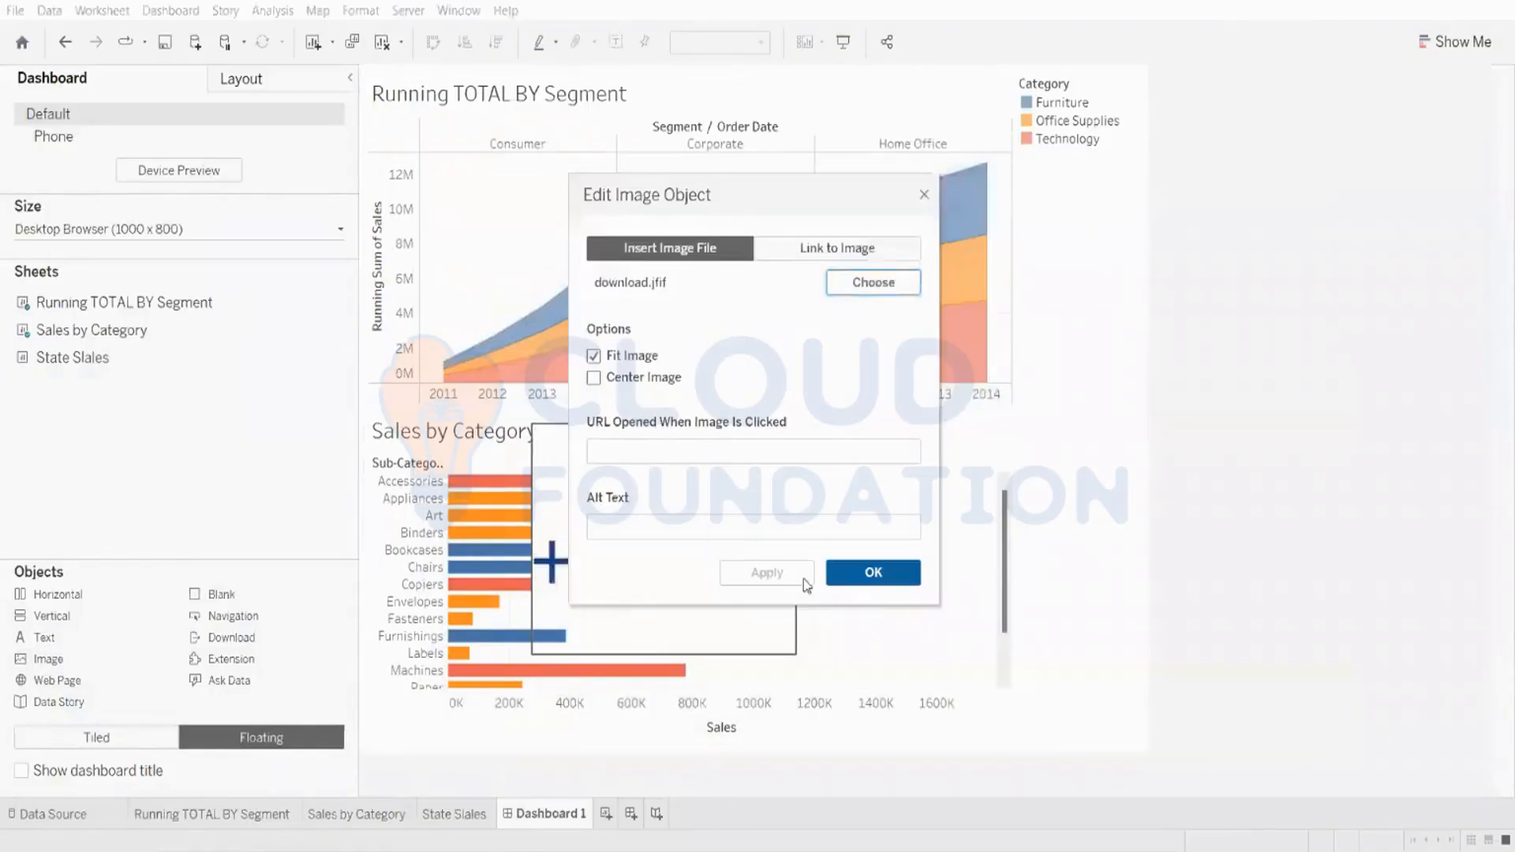
click(869, 571)
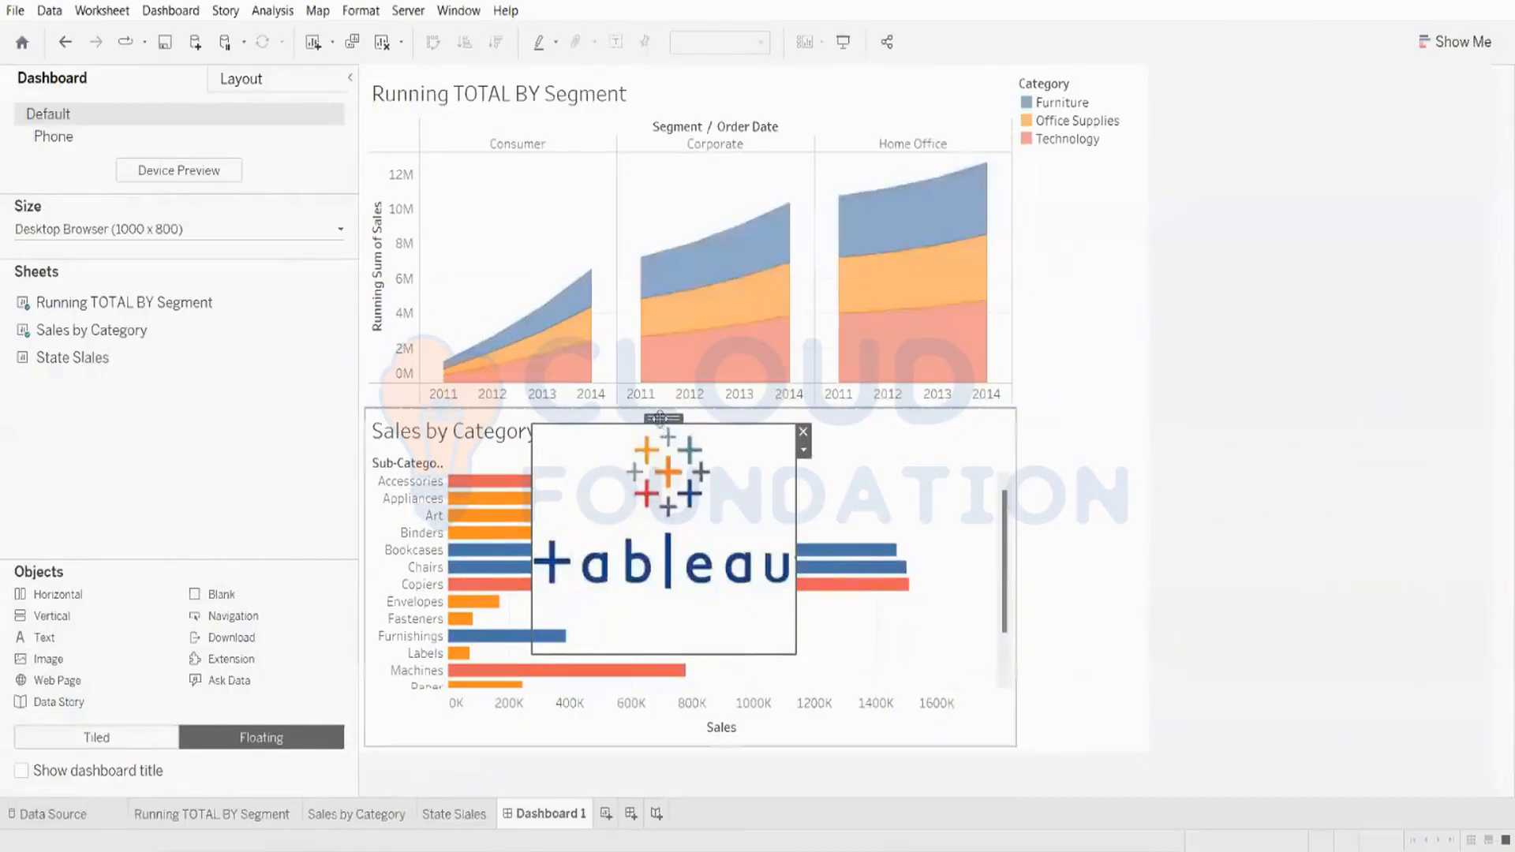
Step: Shrink the floating Tableau logo and position it just below the Category legend on the dashboard's right side
drag(663, 418, 749, 333)
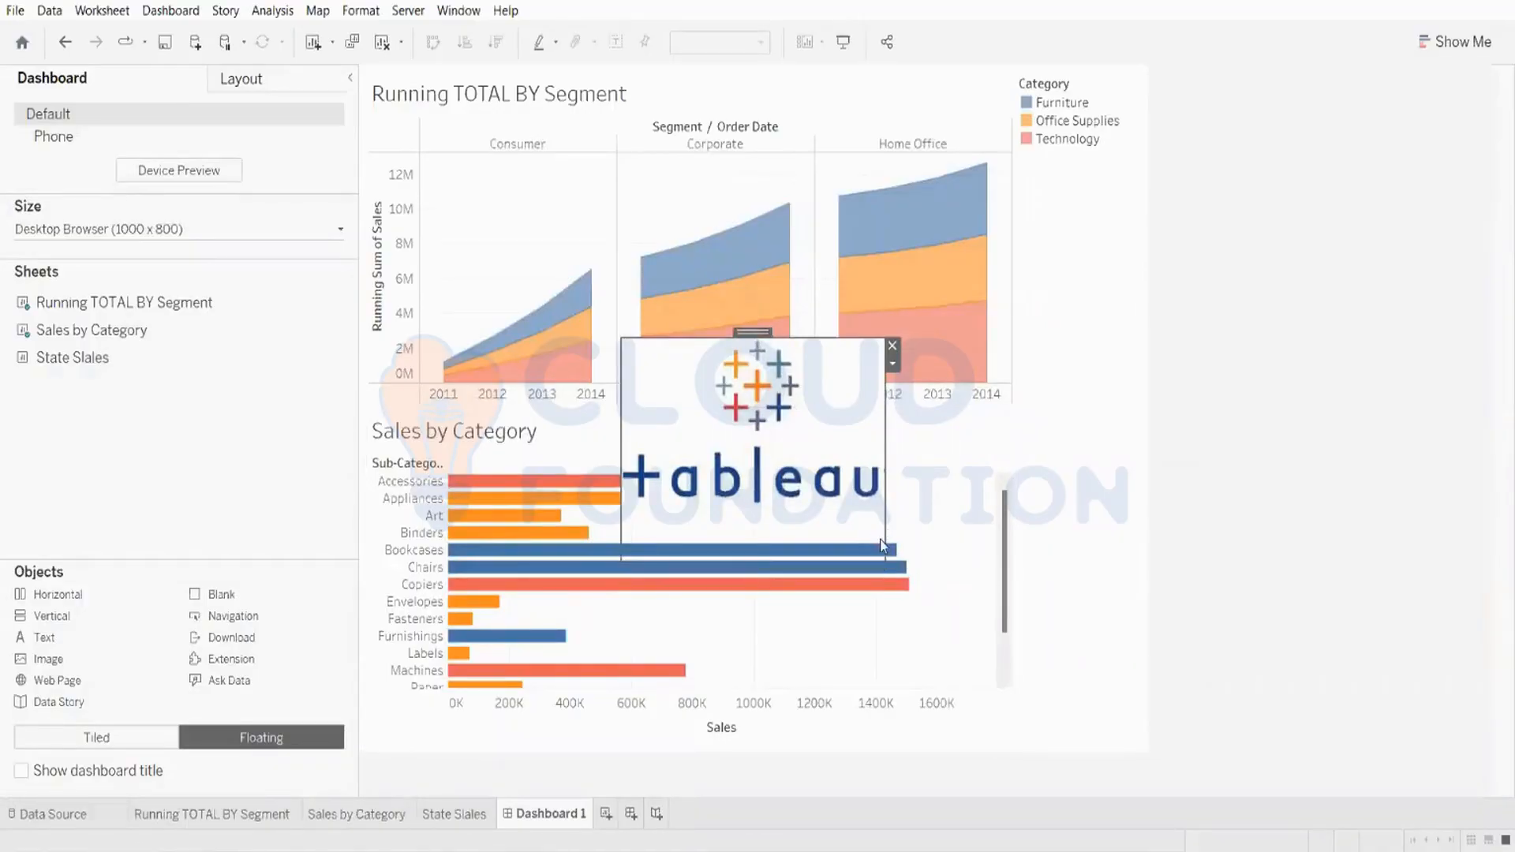
drag(884, 543, 760, 415)
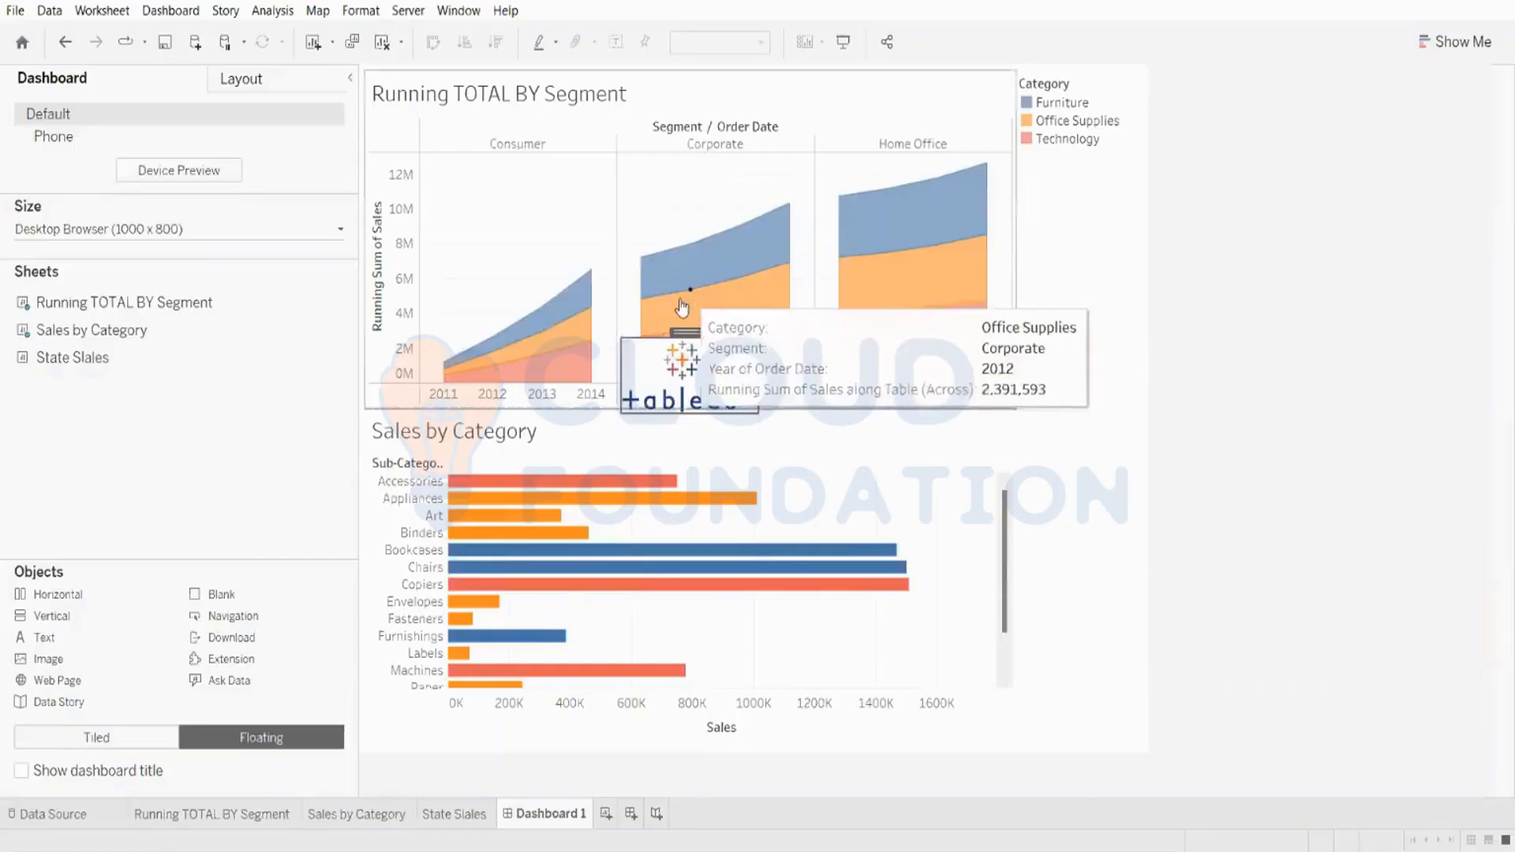
drag(689, 332, 433, 96)
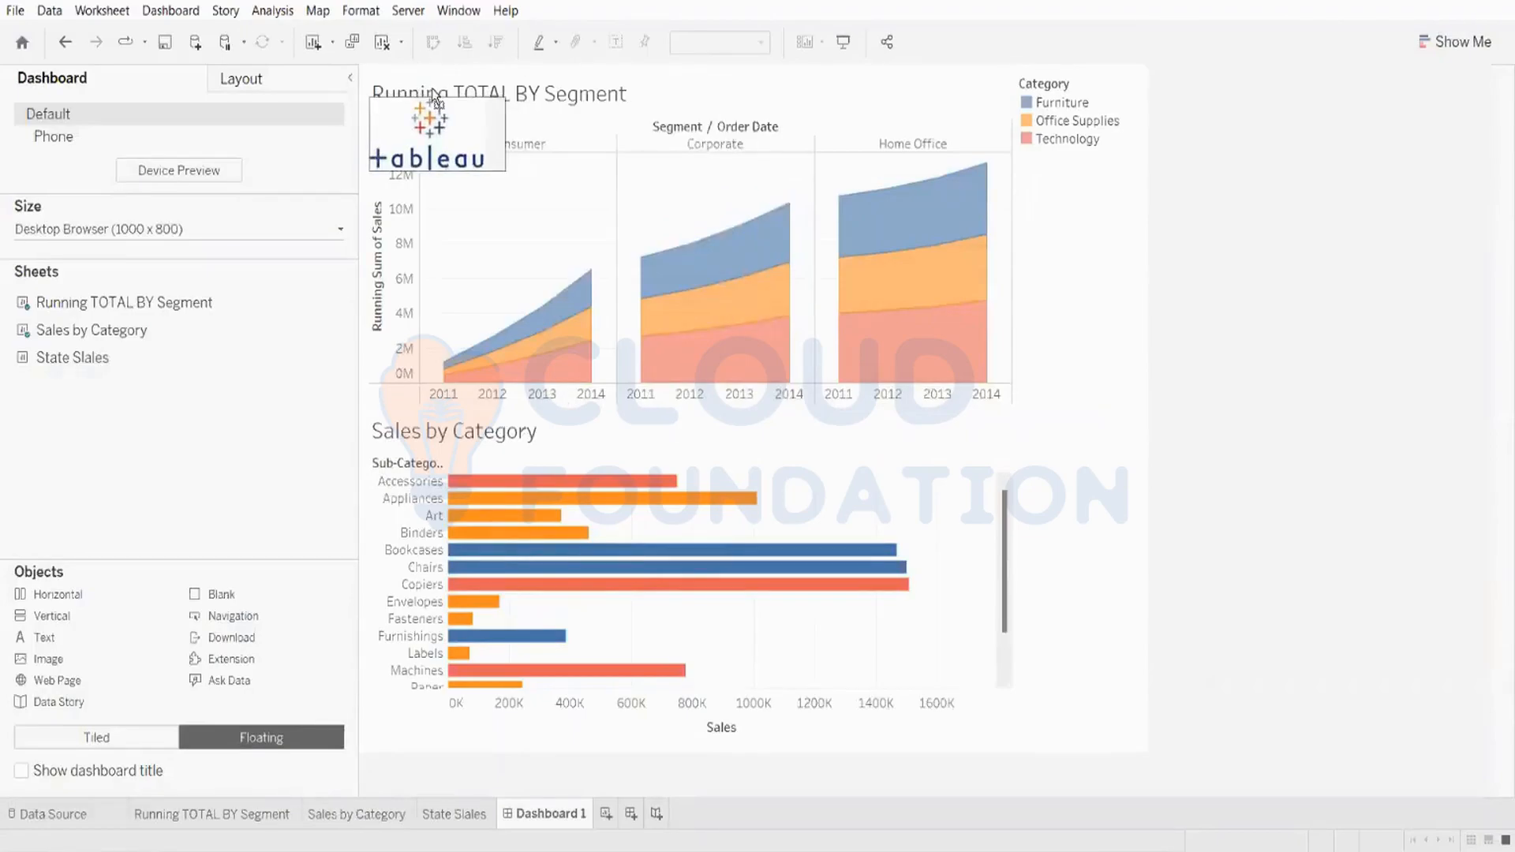
drag(432, 89, 1053, 75)
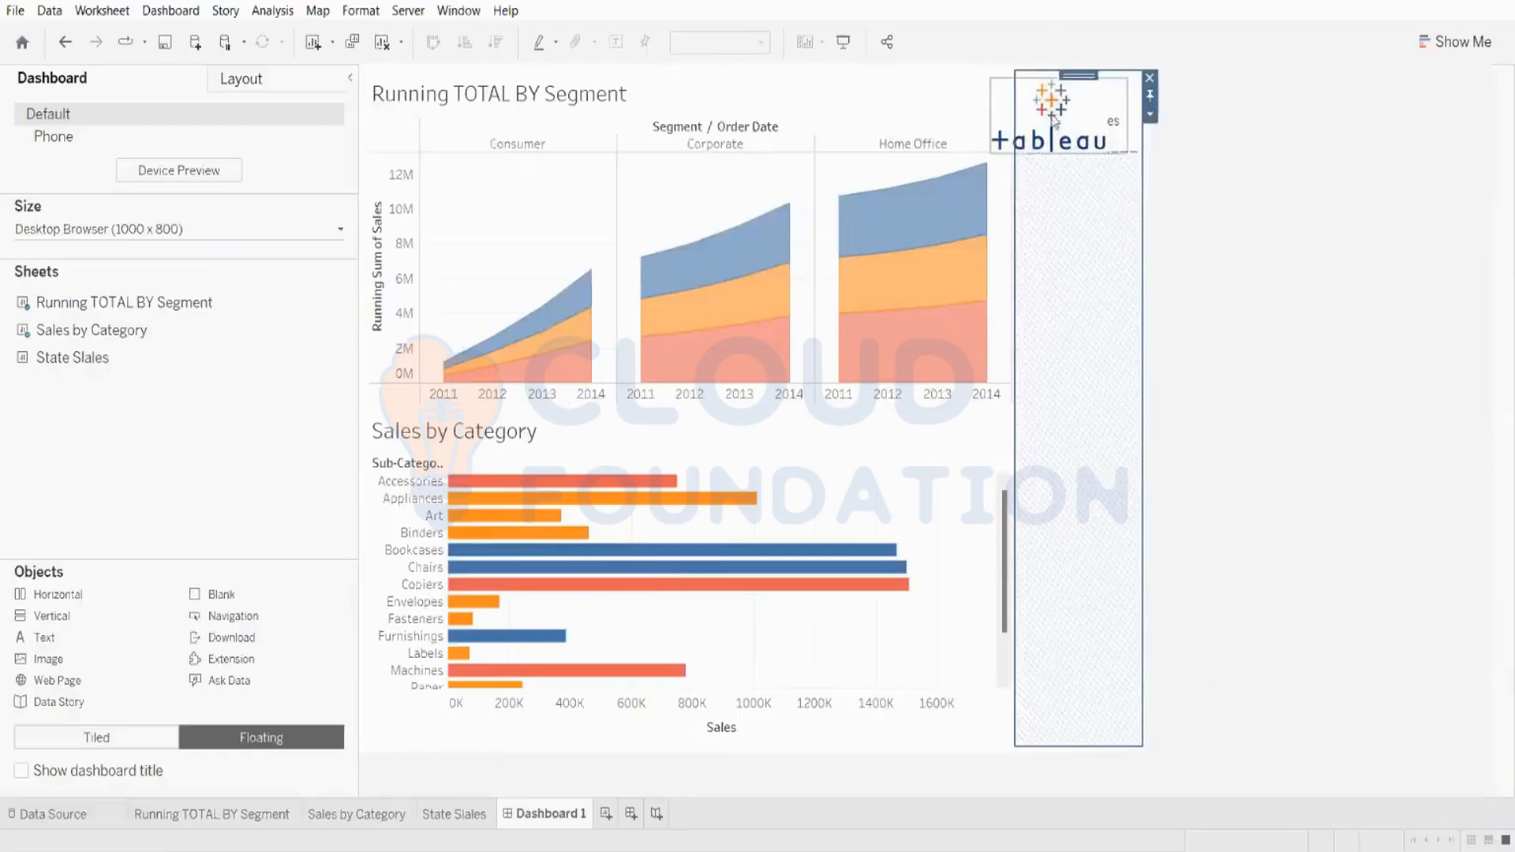
drag(1045, 77, 935, 107)
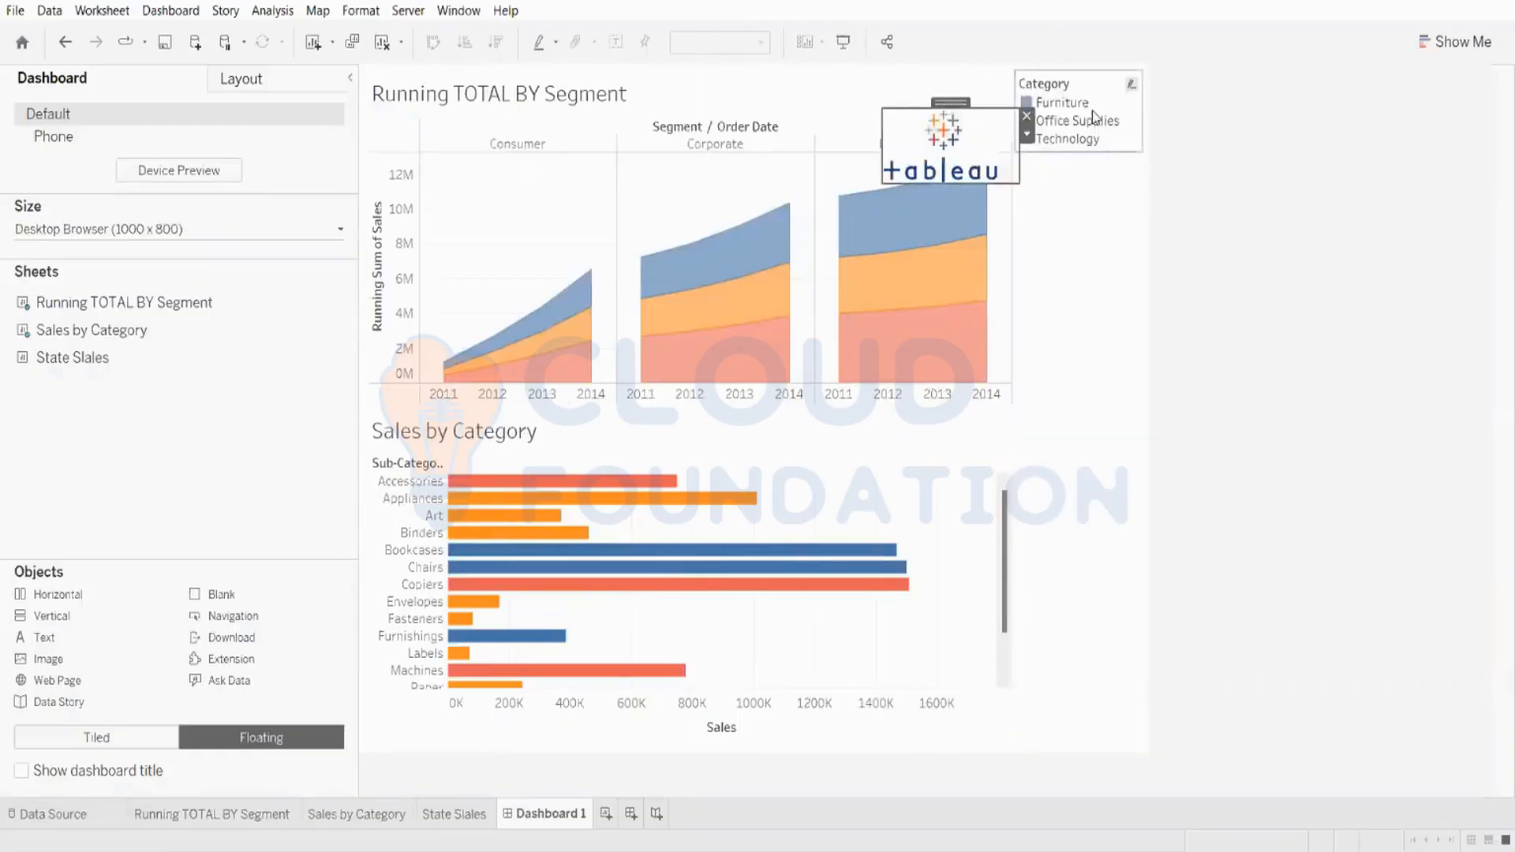
click(1073, 86)
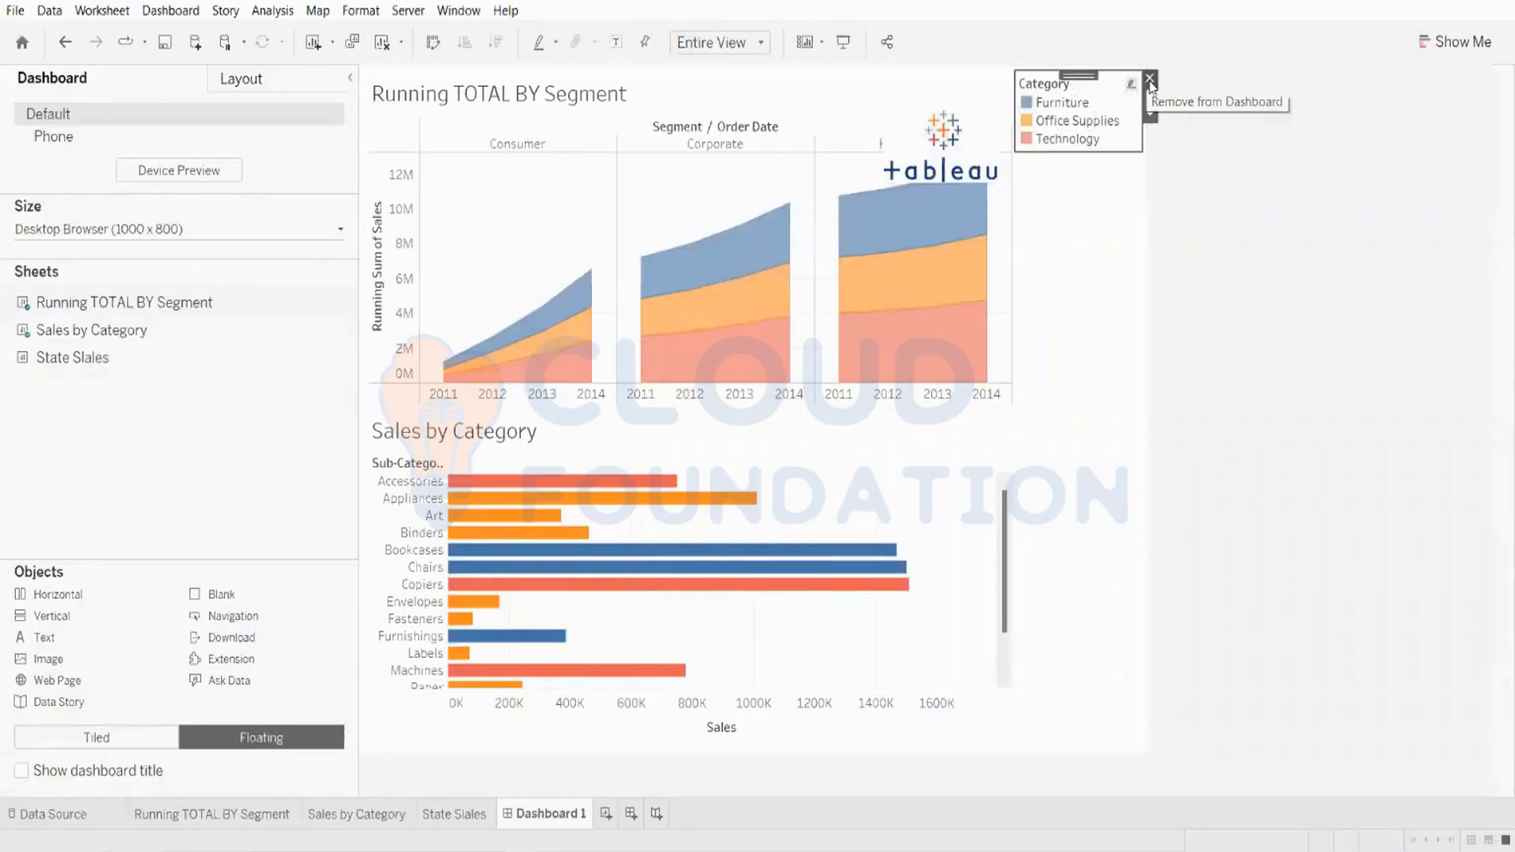
click(993, 121)
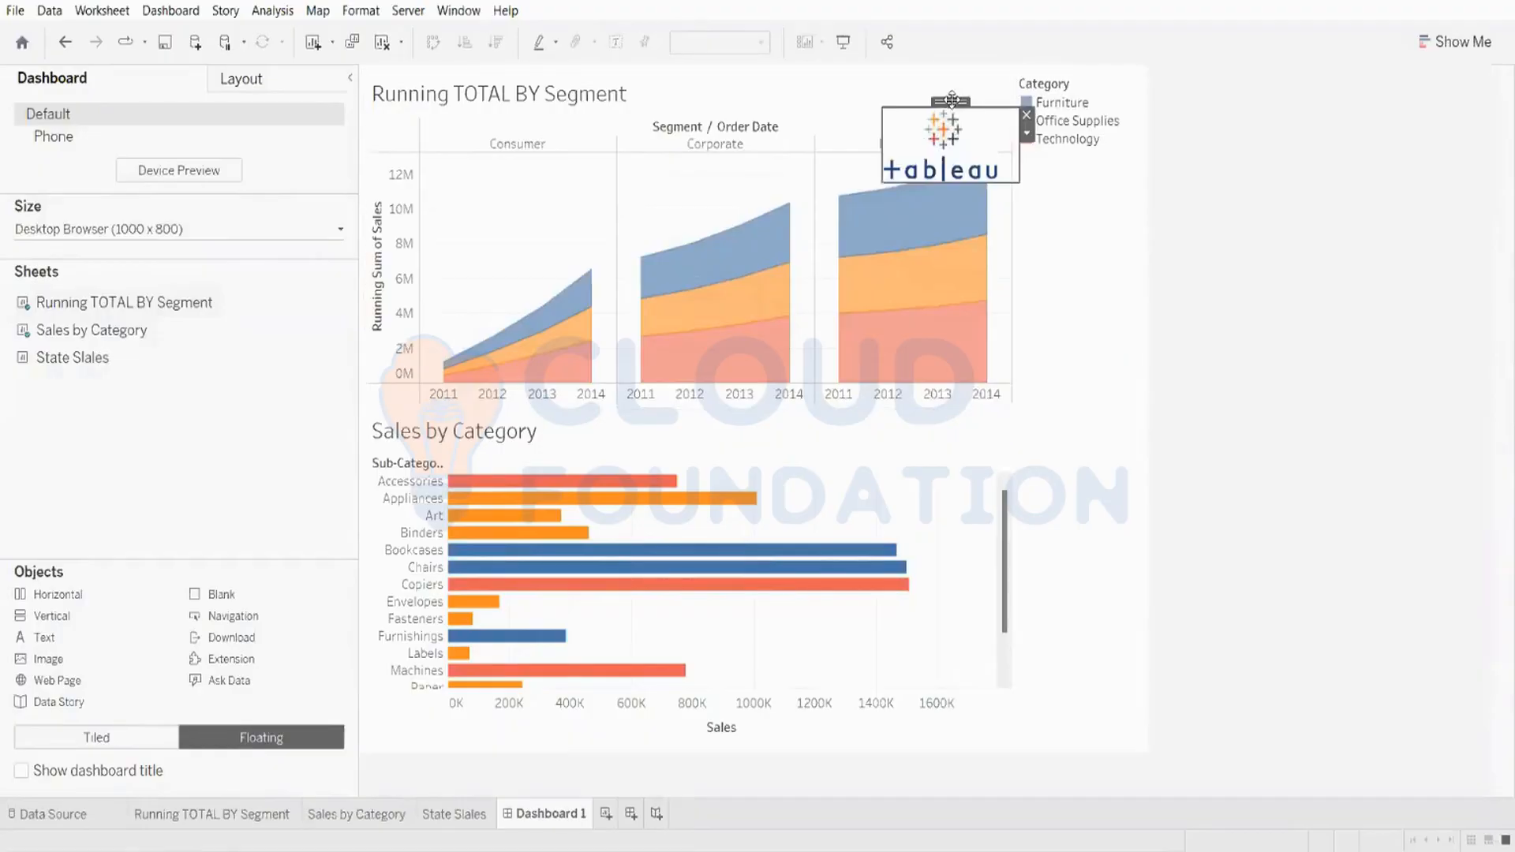
drag(951, 103, 1071, 168)
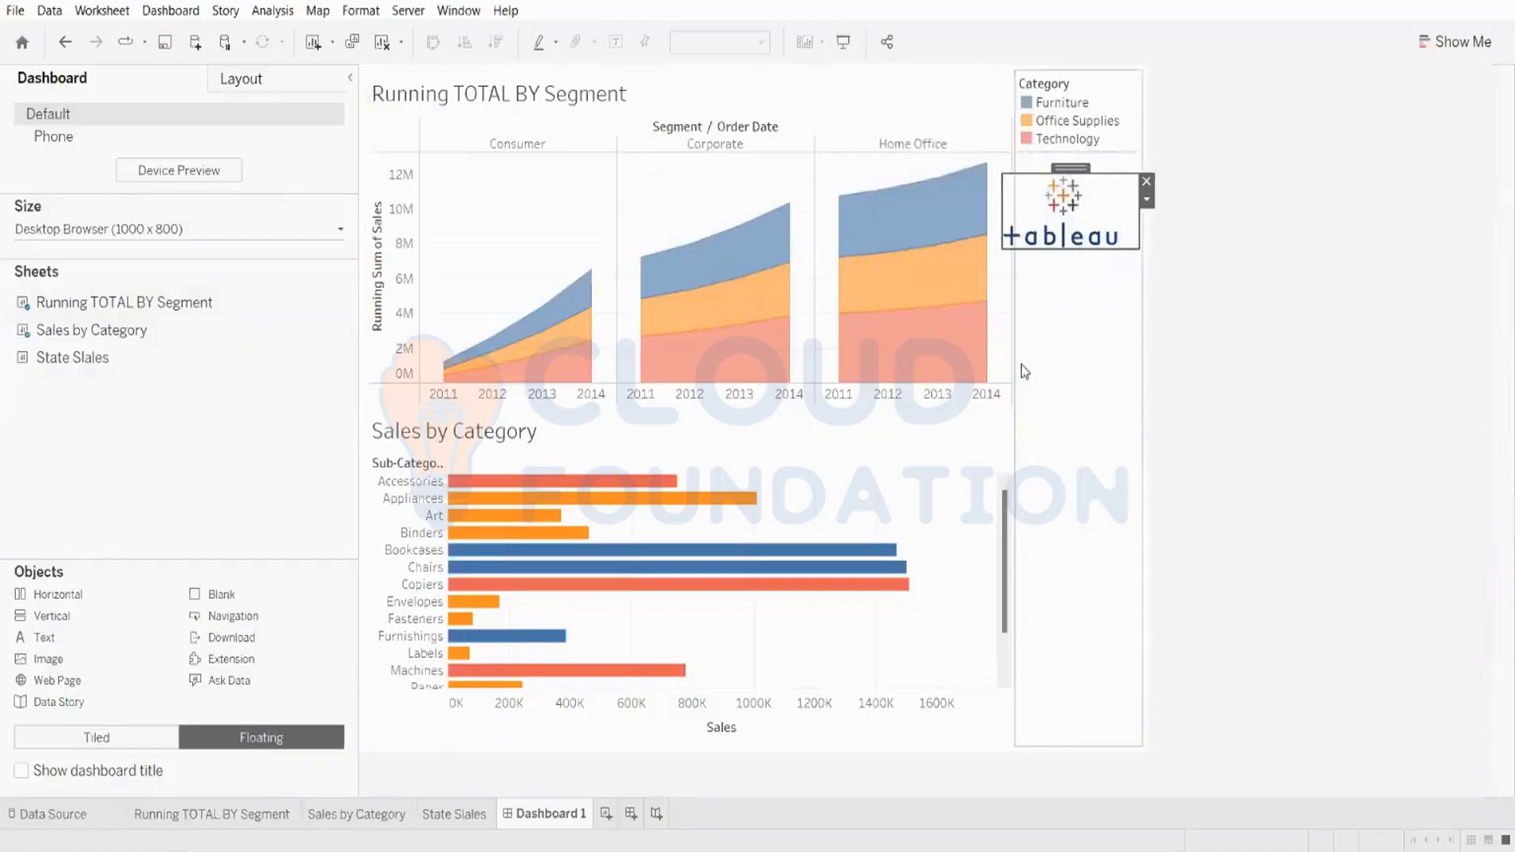
Step: Clear the dashboard and rebuild it tiled, with Running TOTAL BY Segment on top and Sales by Category below
click(149, 737)
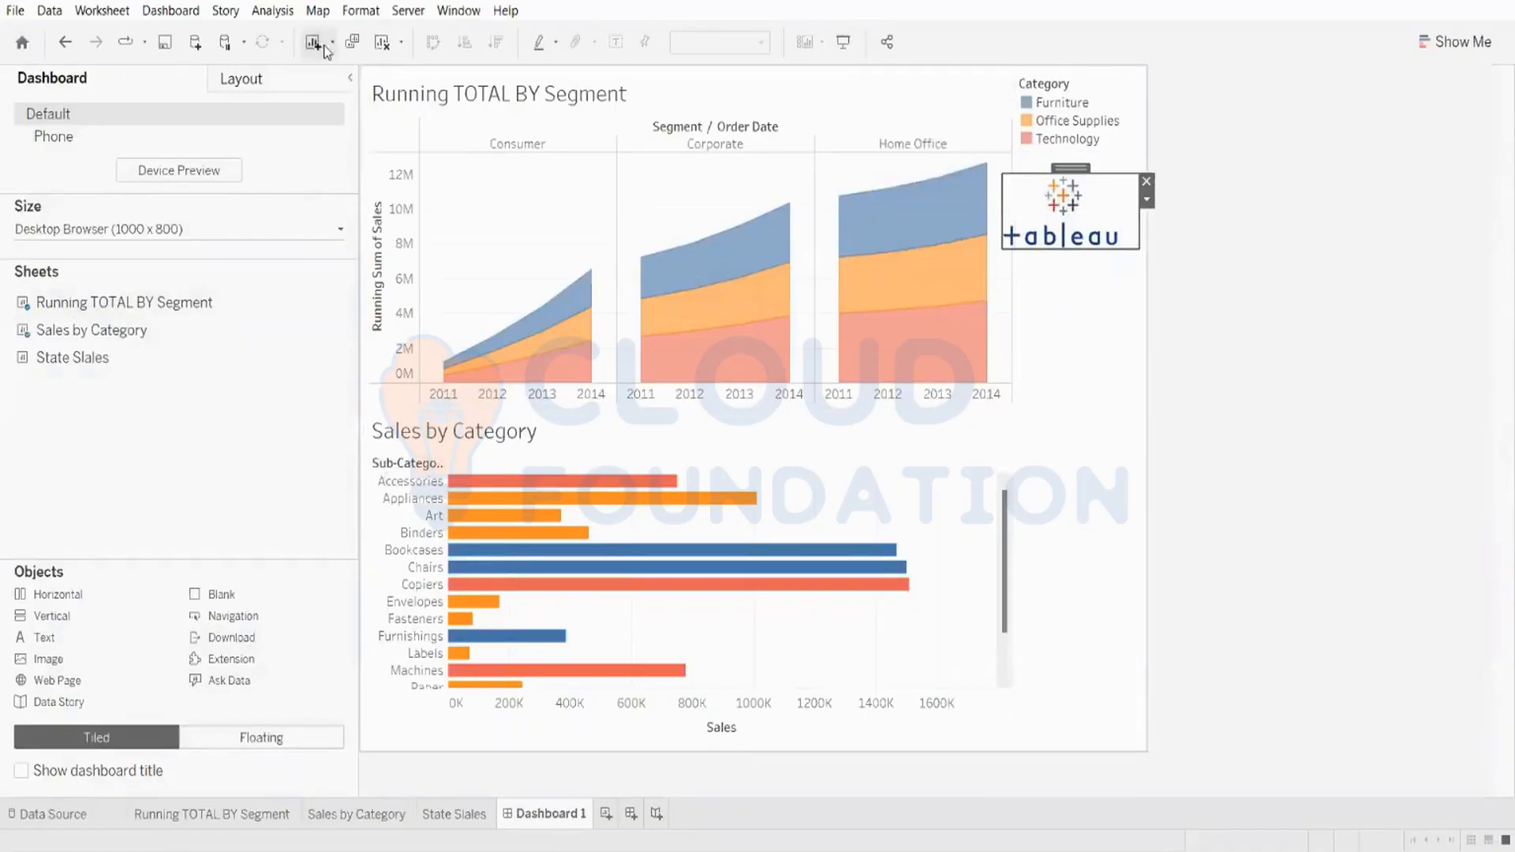
click(382, 44)
drag(146, 251, 582, 299)
drag(79, 302, 634, 537)
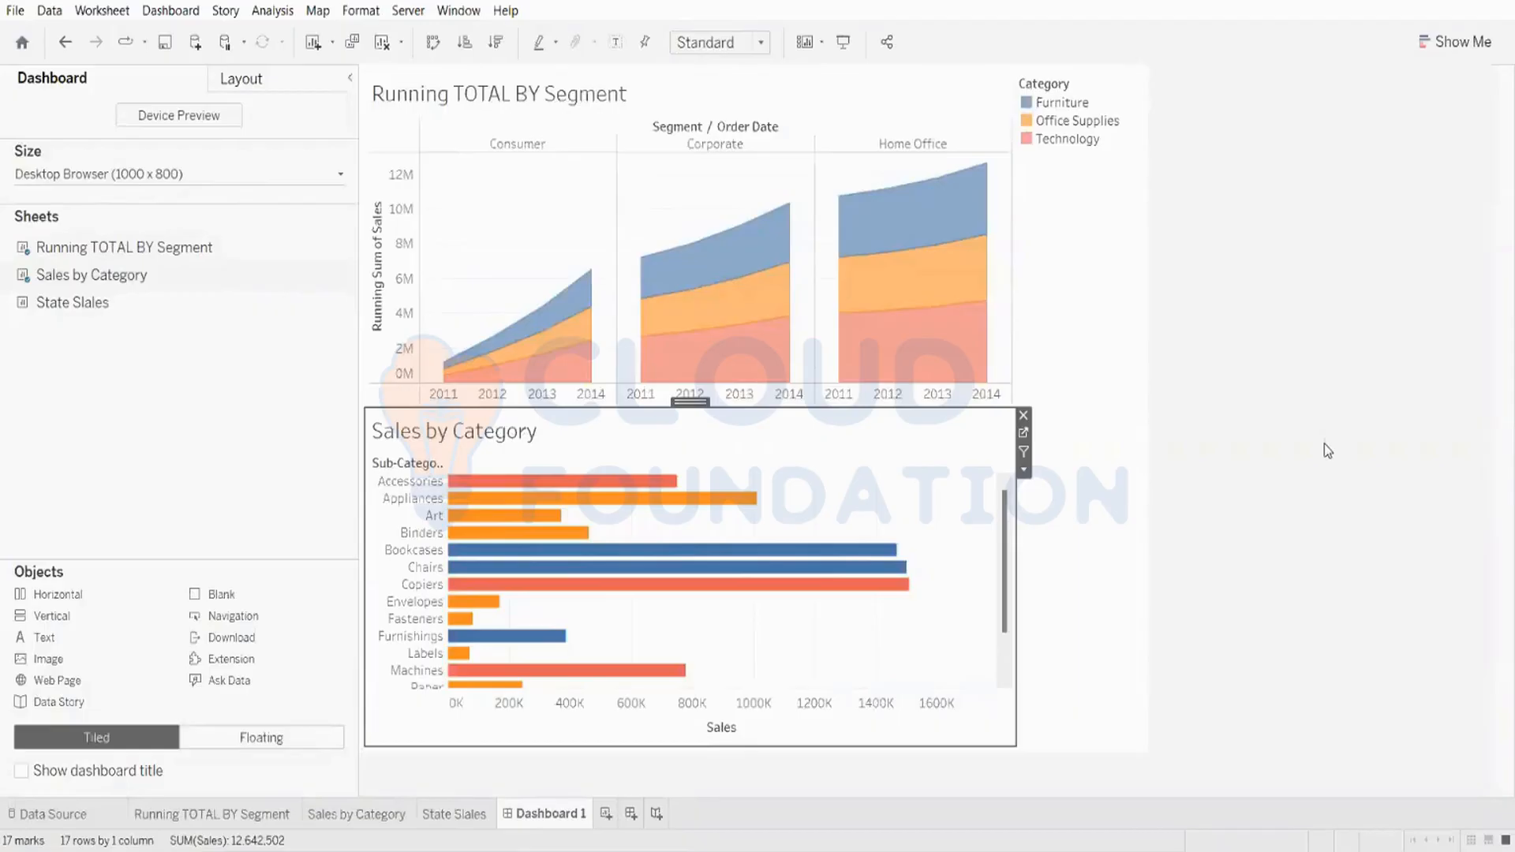
mouse_move(682, 509)
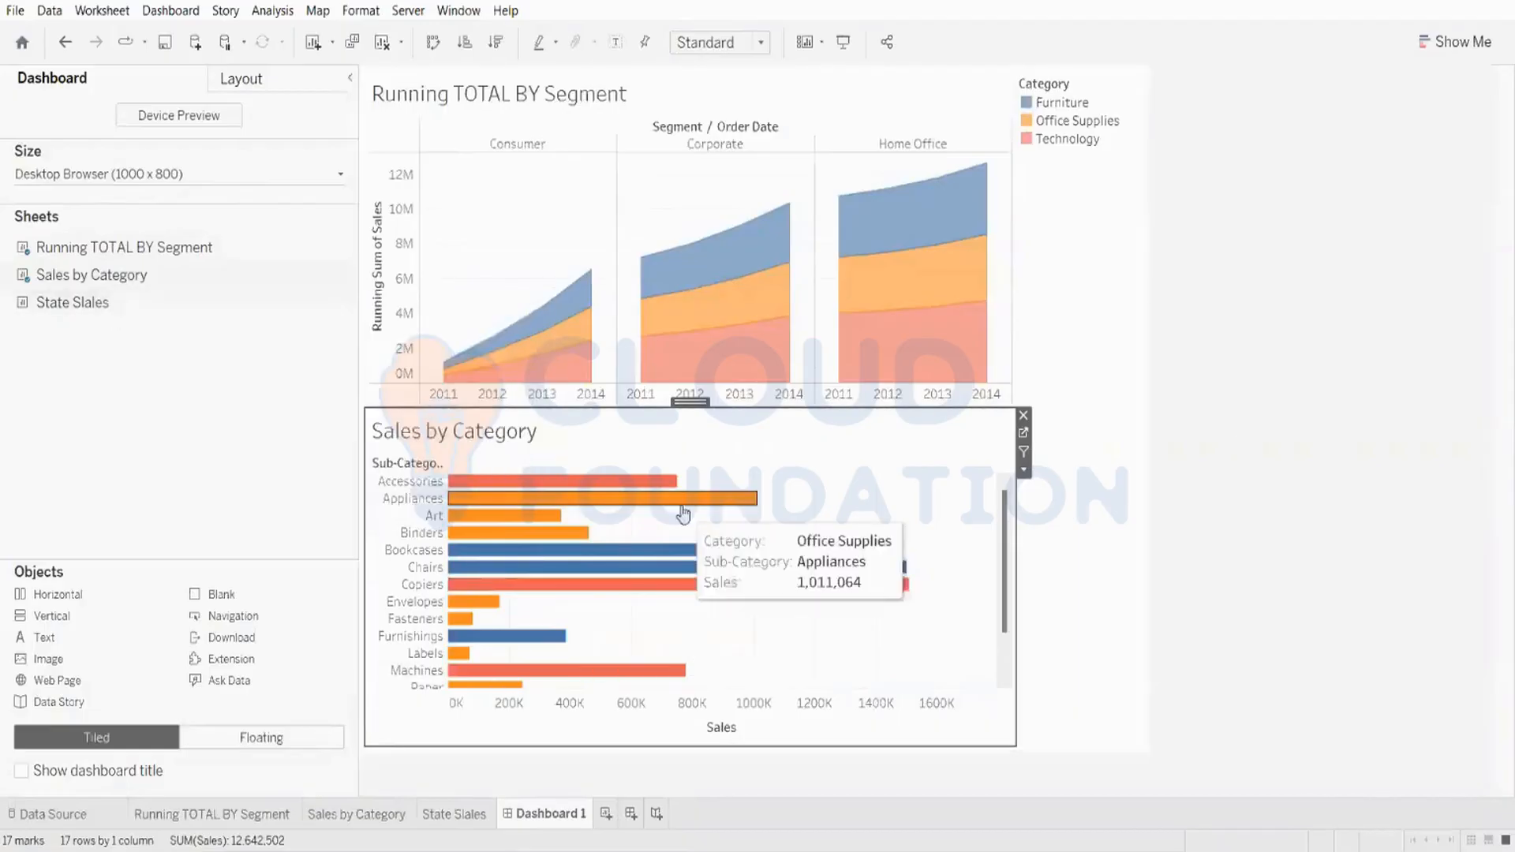
right_click(692, 411)
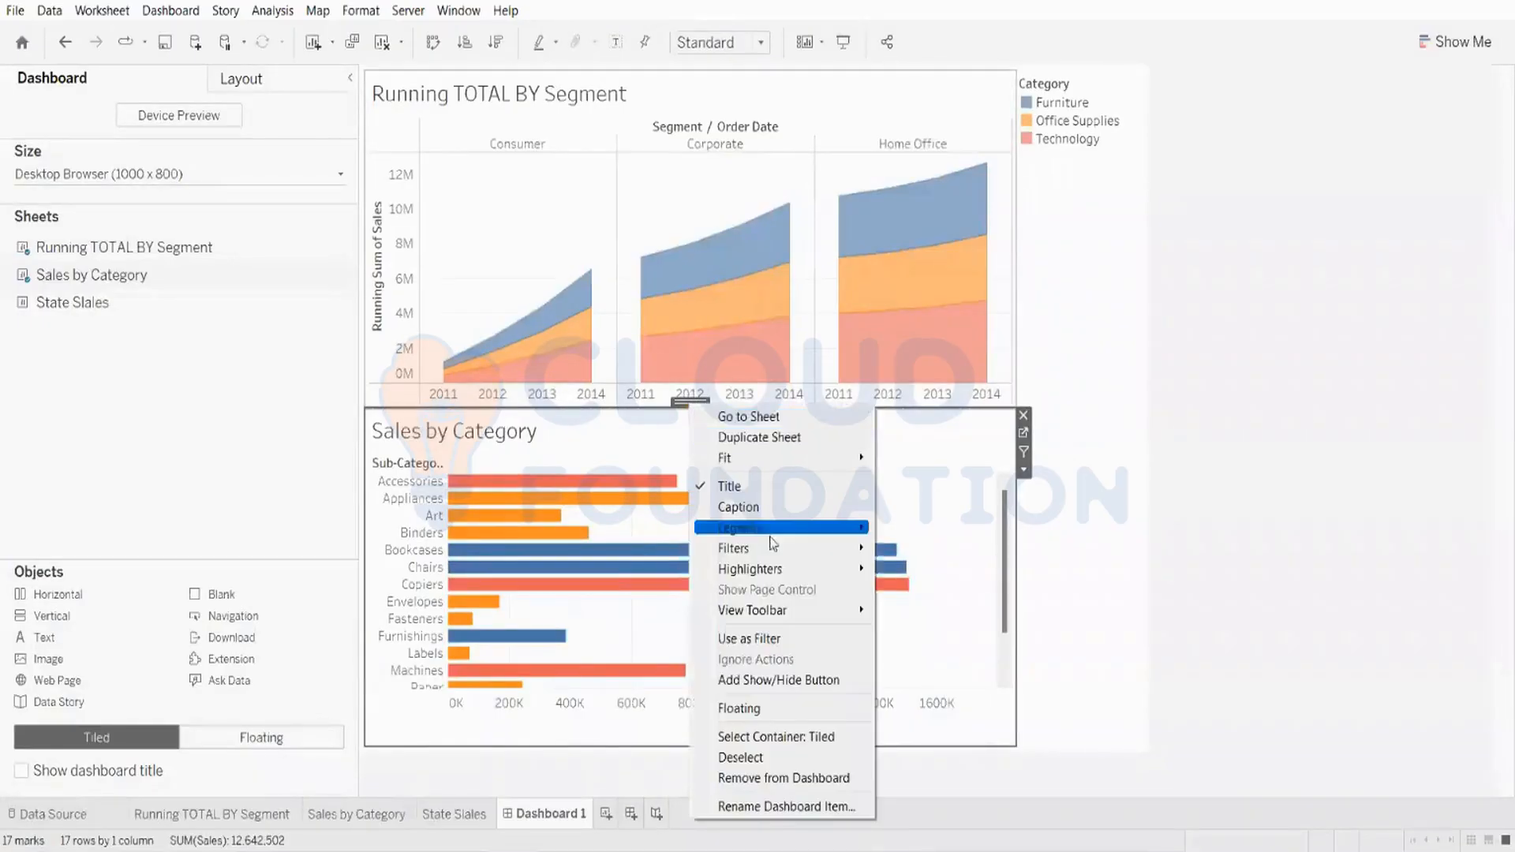
mouse_move(781, 557)
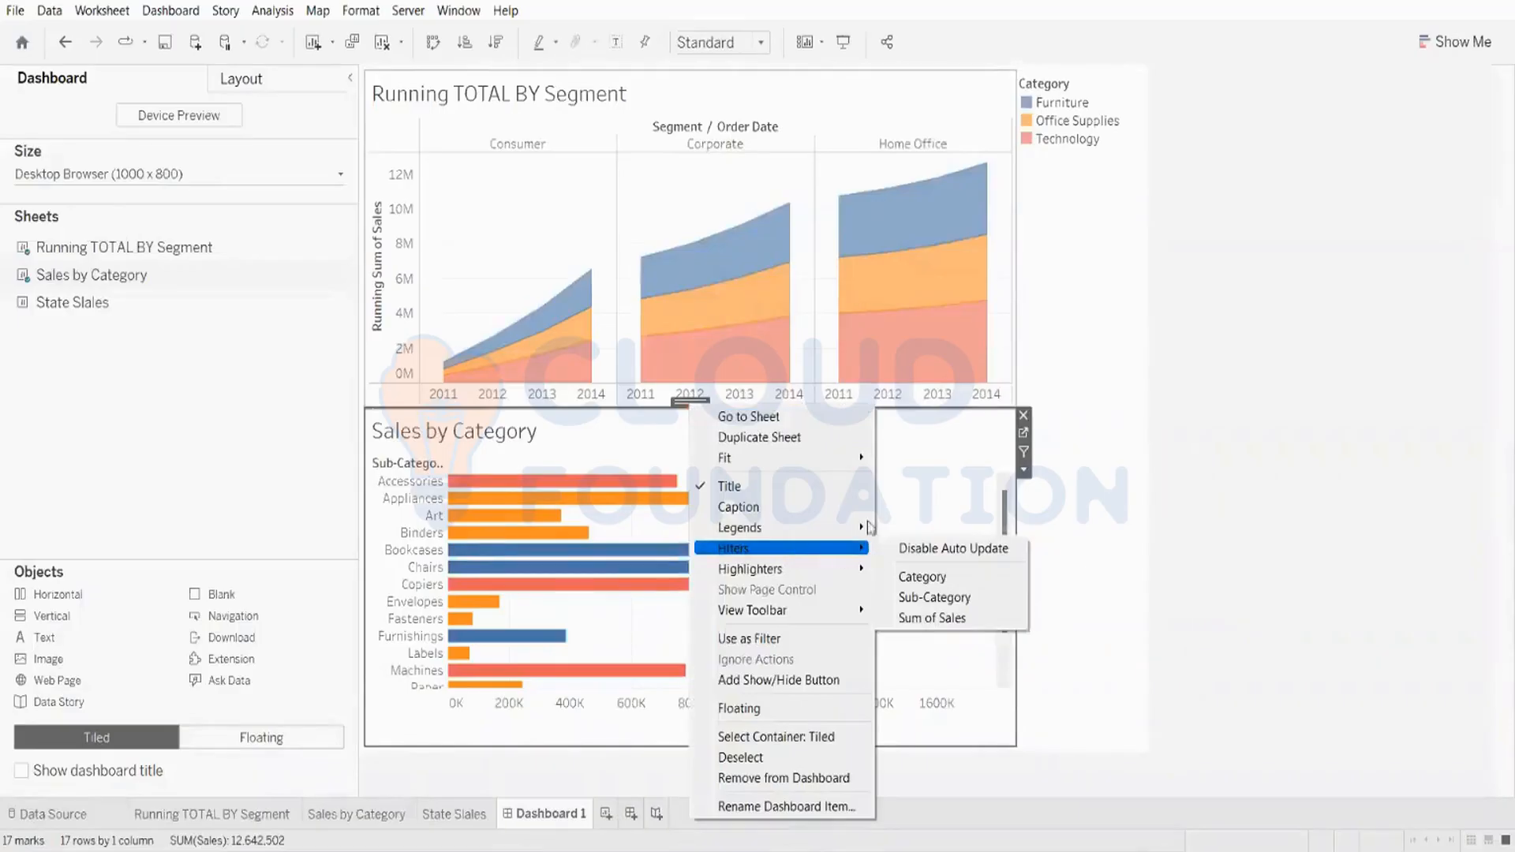
click(1182, 308)
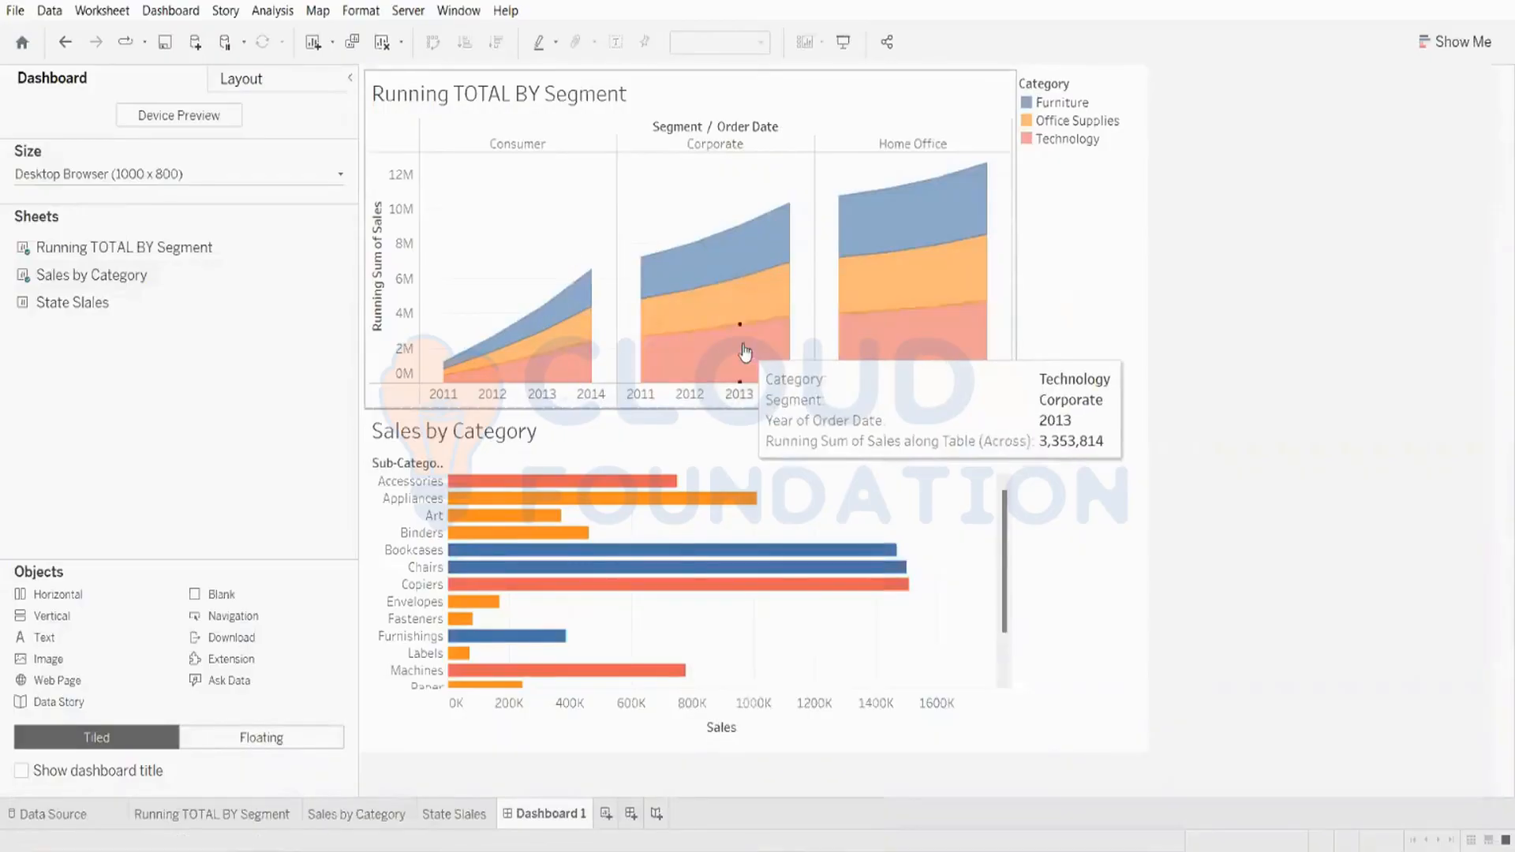
Step: Show the Category filter of the Sales by Category sheet on the dashboard
click(689, 432)
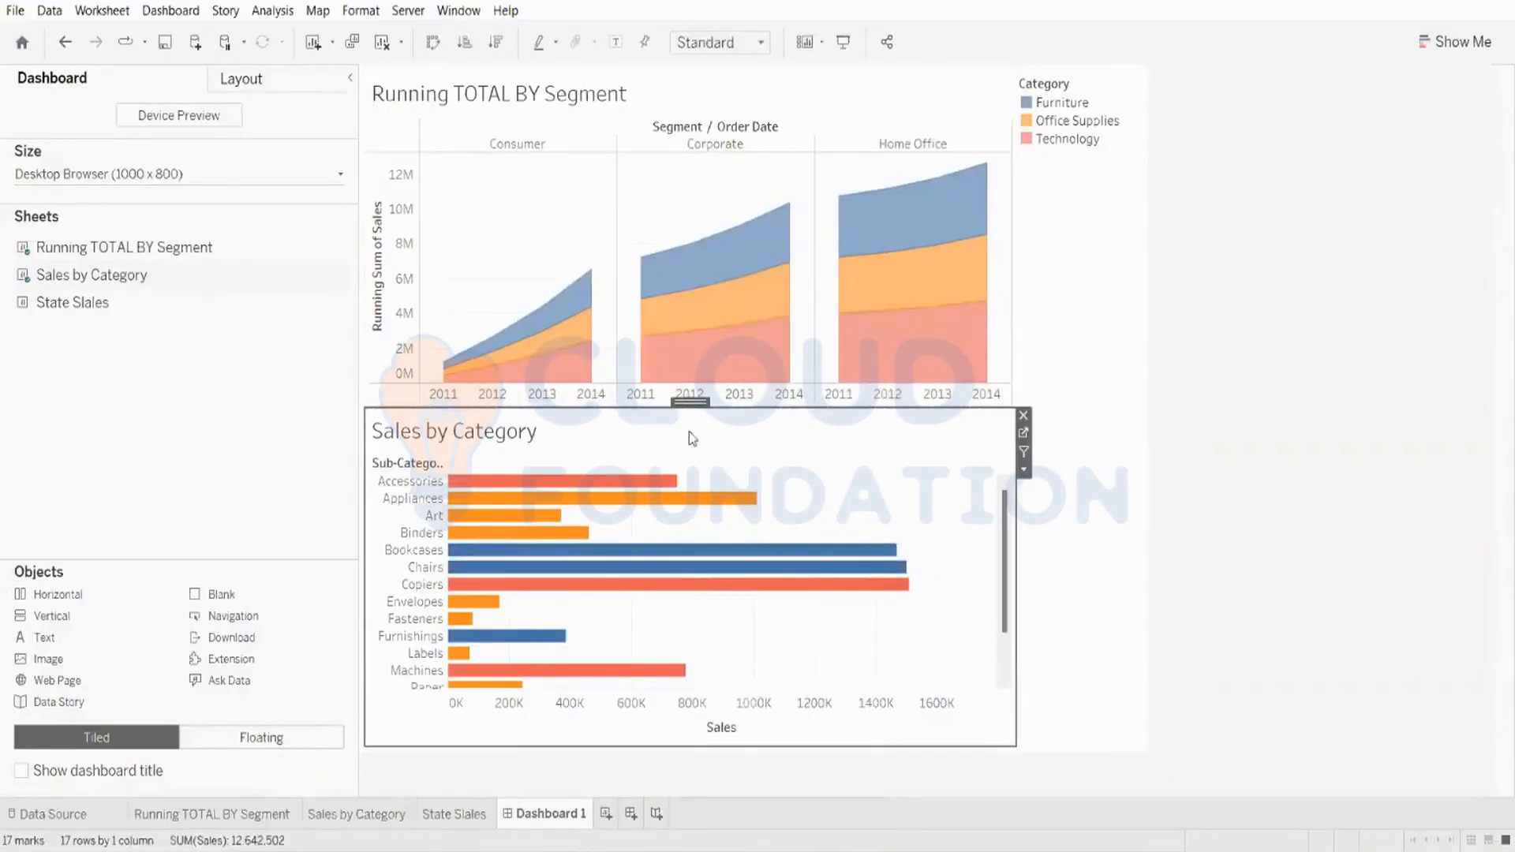
right_click(693, 406)
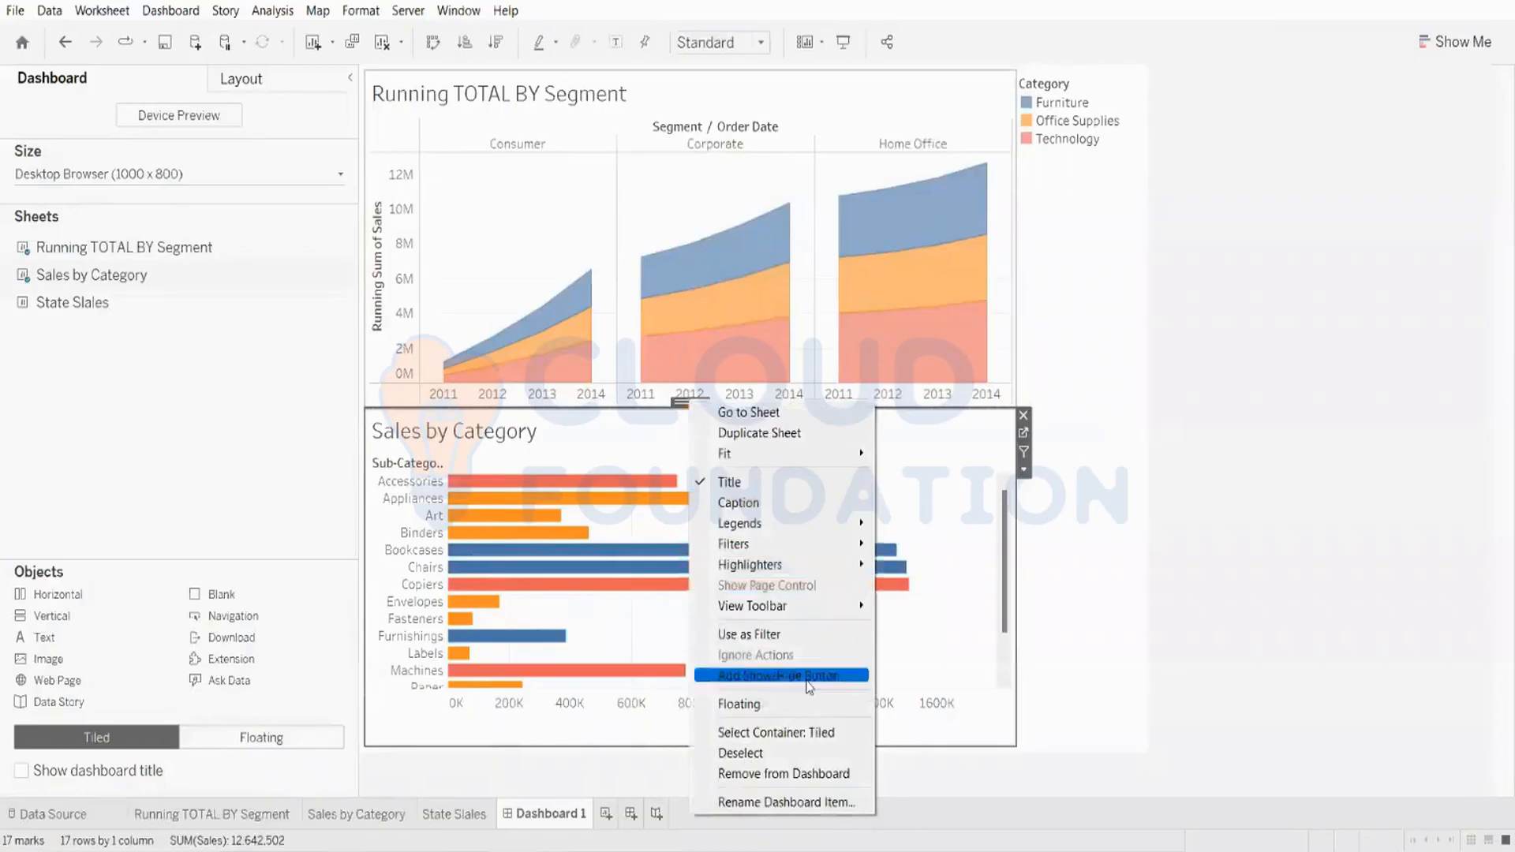
mouse_move(829, 544)
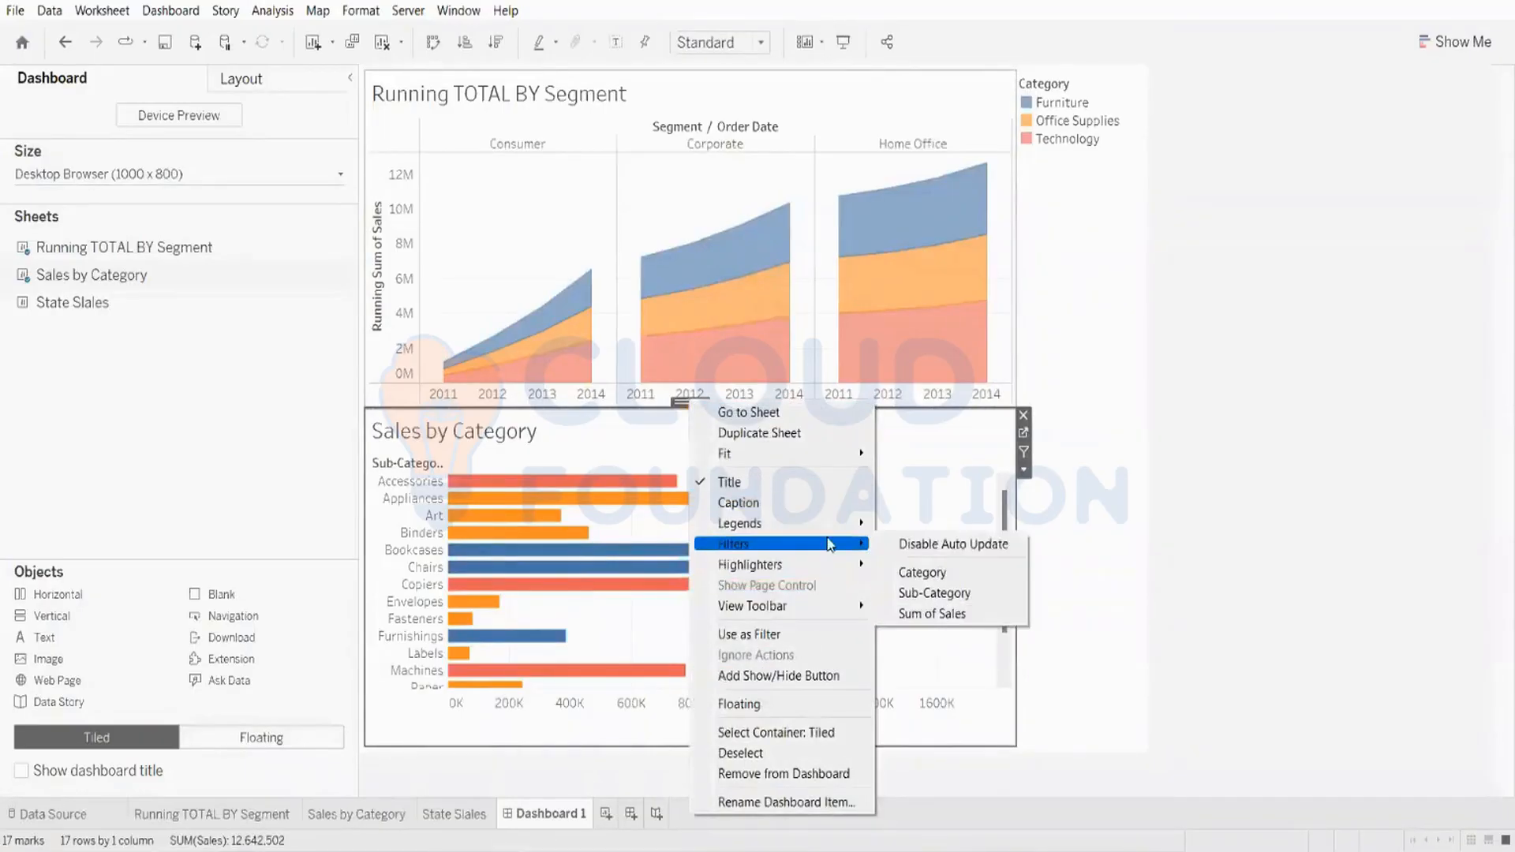
click(922, 572)
click(1145, 430)
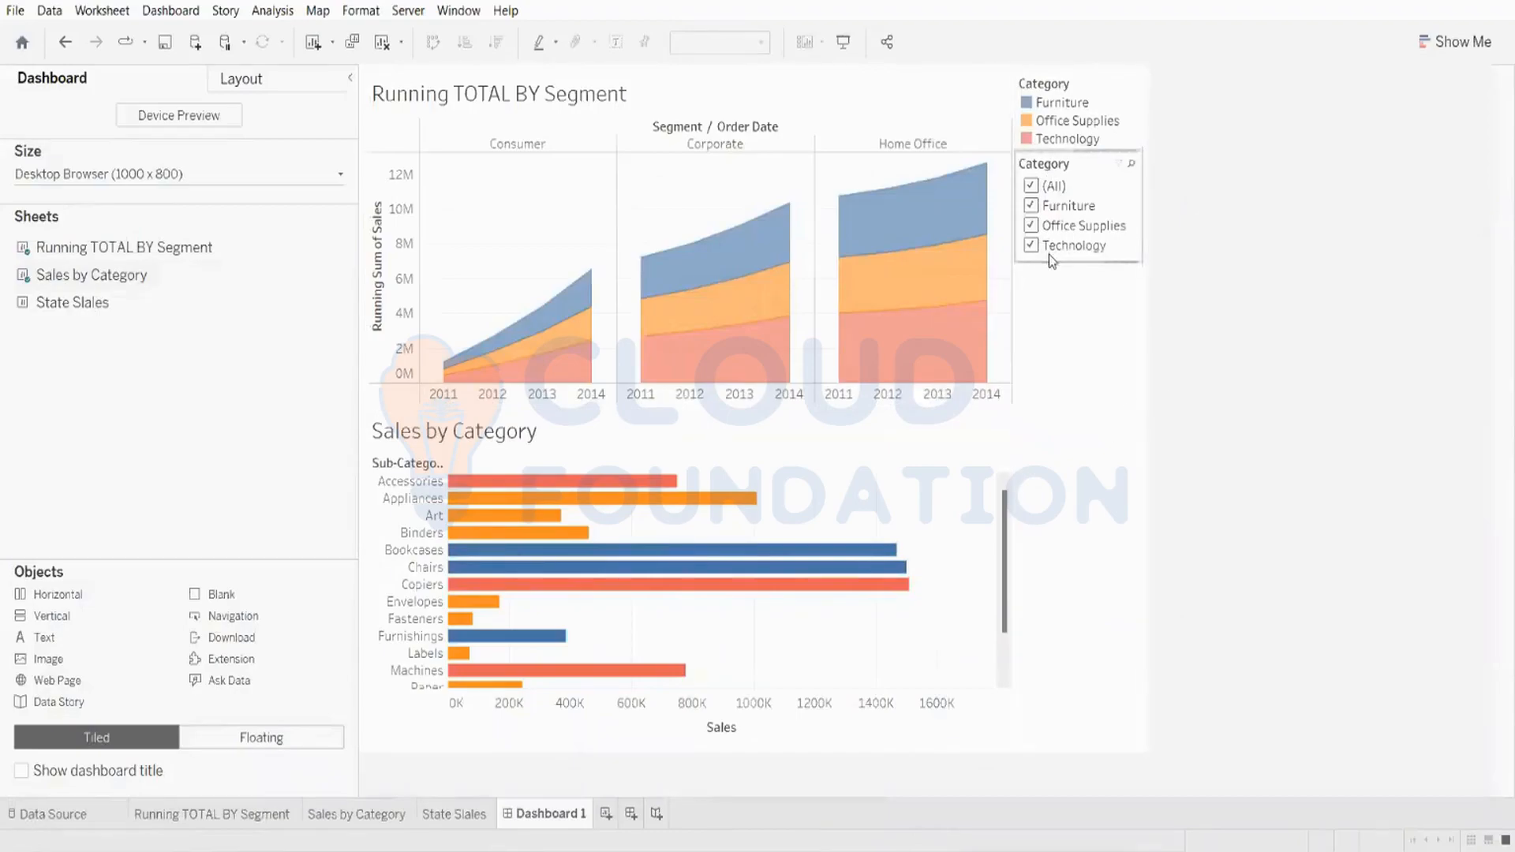
Step: Toggle the Furniture option in the Category filter on and off to test it
click(1032, 207)
click(1032, 207)
click(1032, 207)
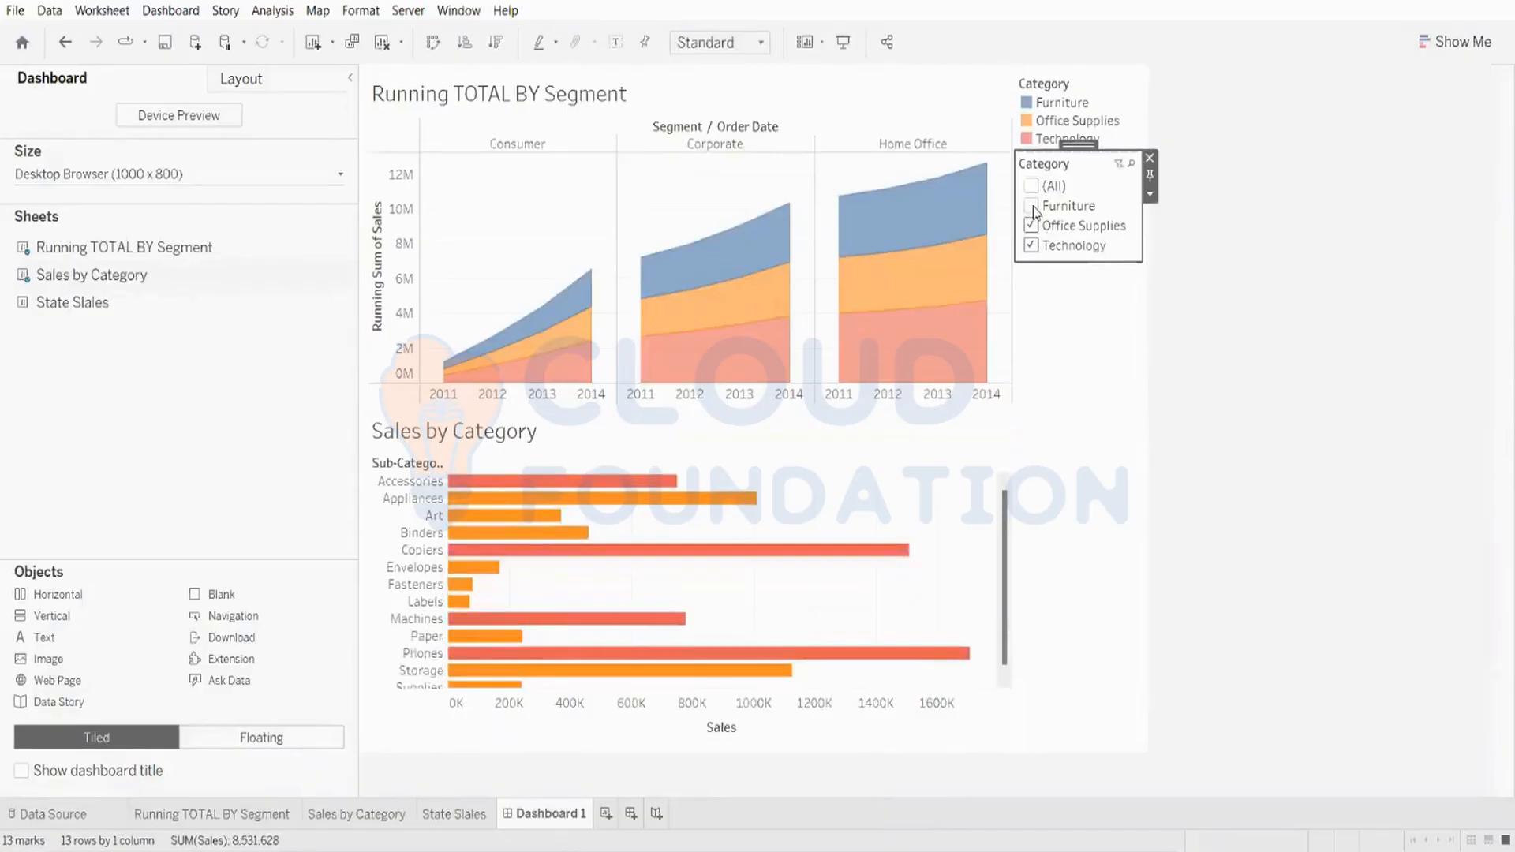
click(1032, 206)
click(1032, 207)
click(1032, 207)
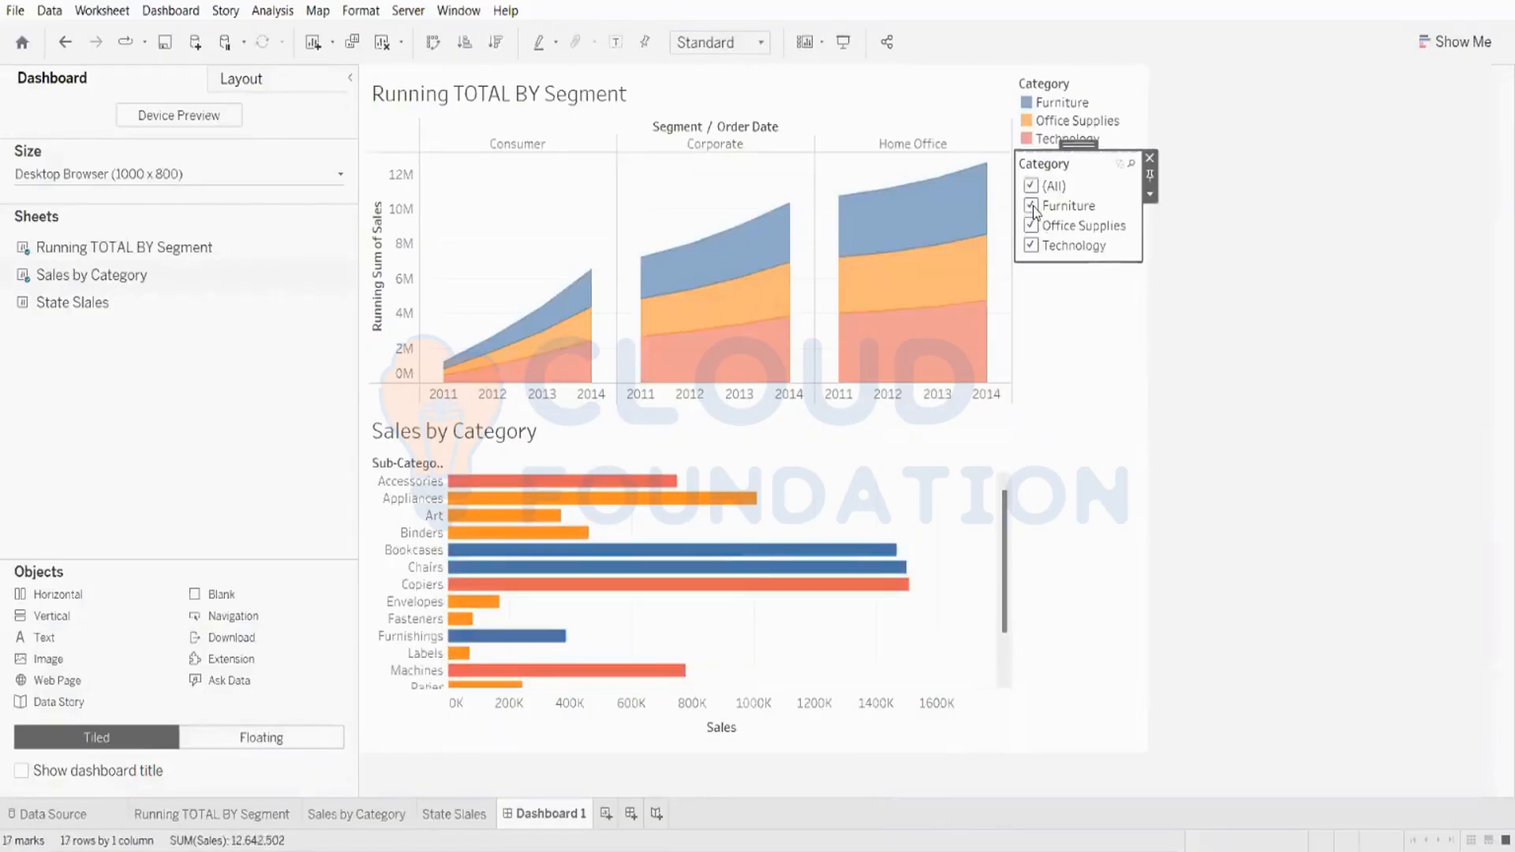
Step: Test the Category filter with different category combinations, ending with all categories selected
click(685, 426)
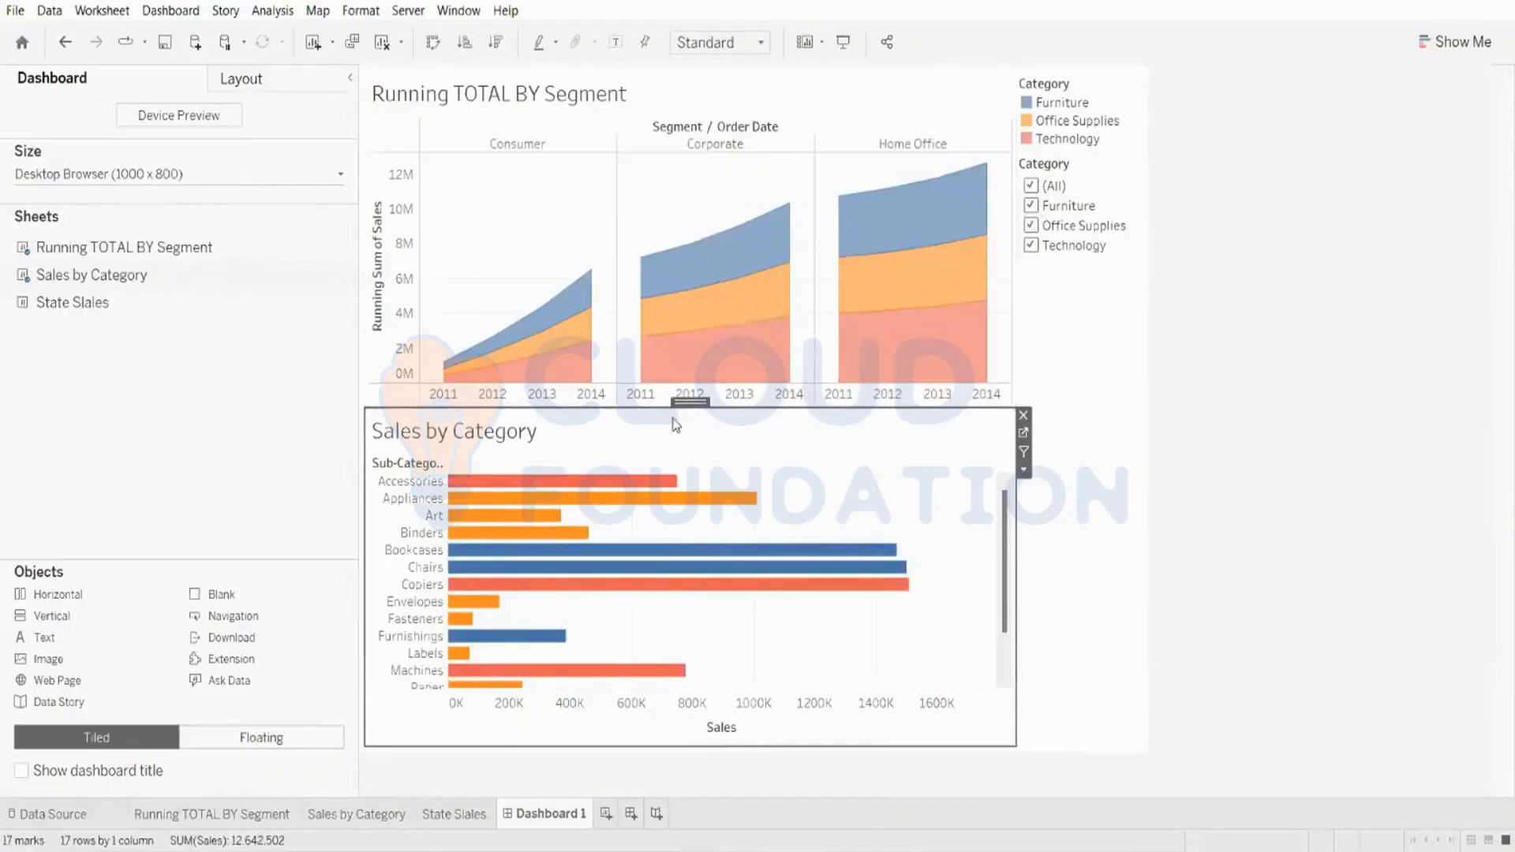
click(1031, 205)
click(1031, 244)
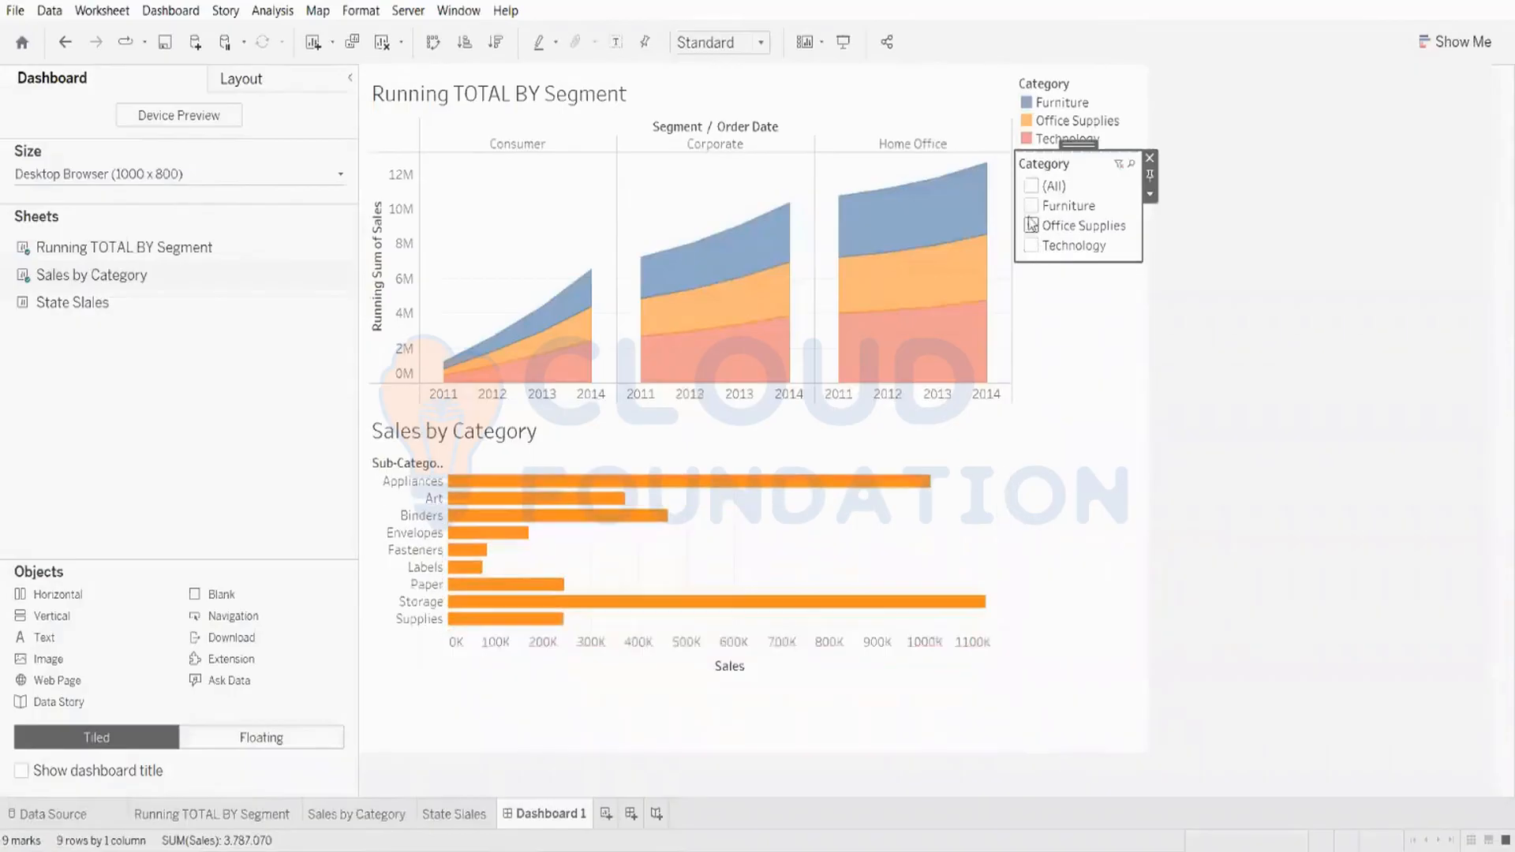
click(1032, 205)
click(1031, 187)
click(1032, 206)
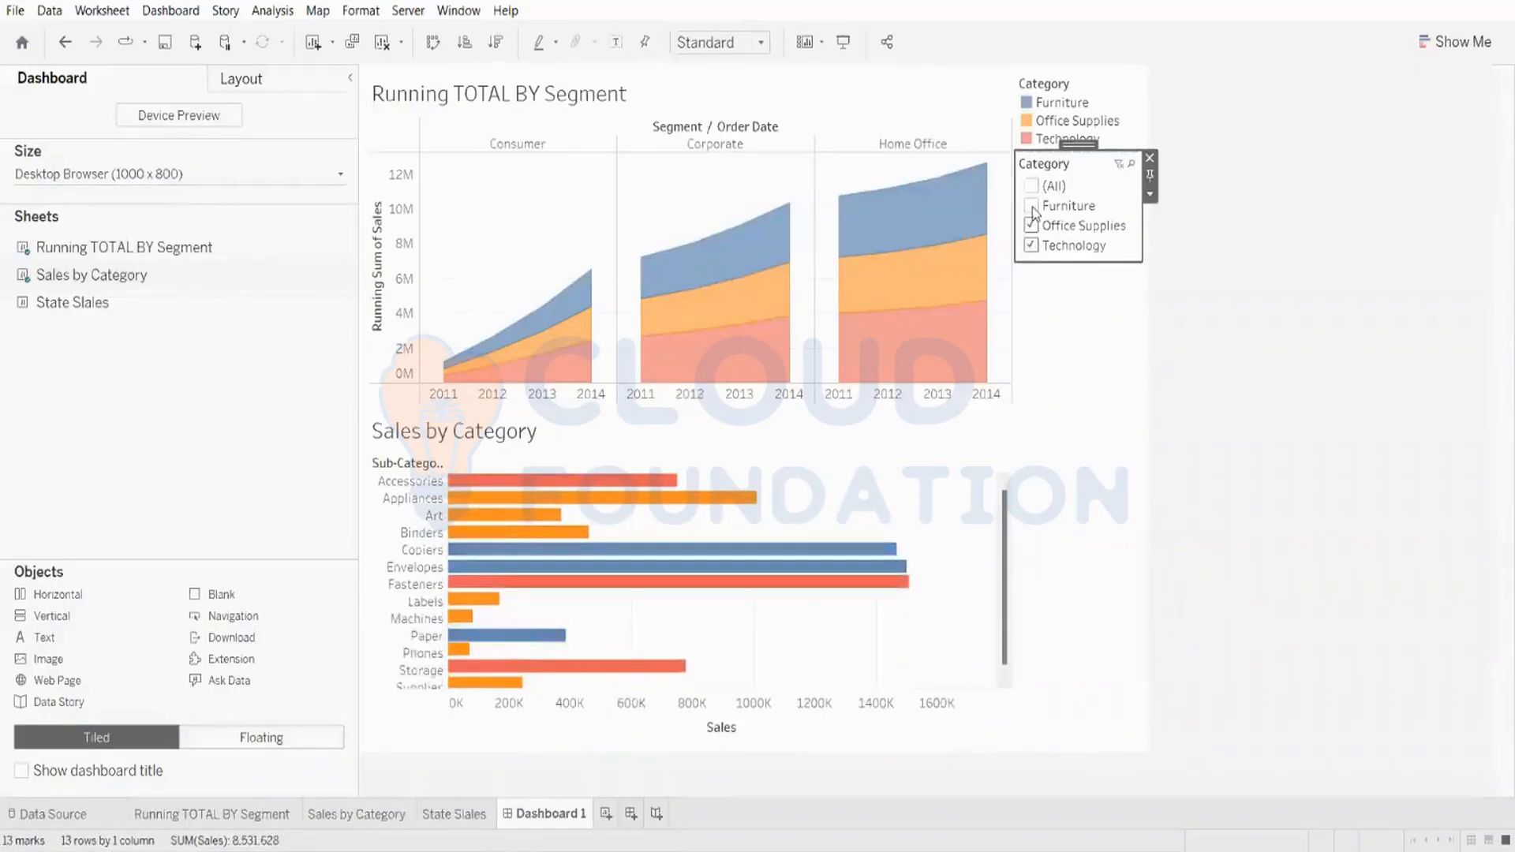
click(1032, 206)
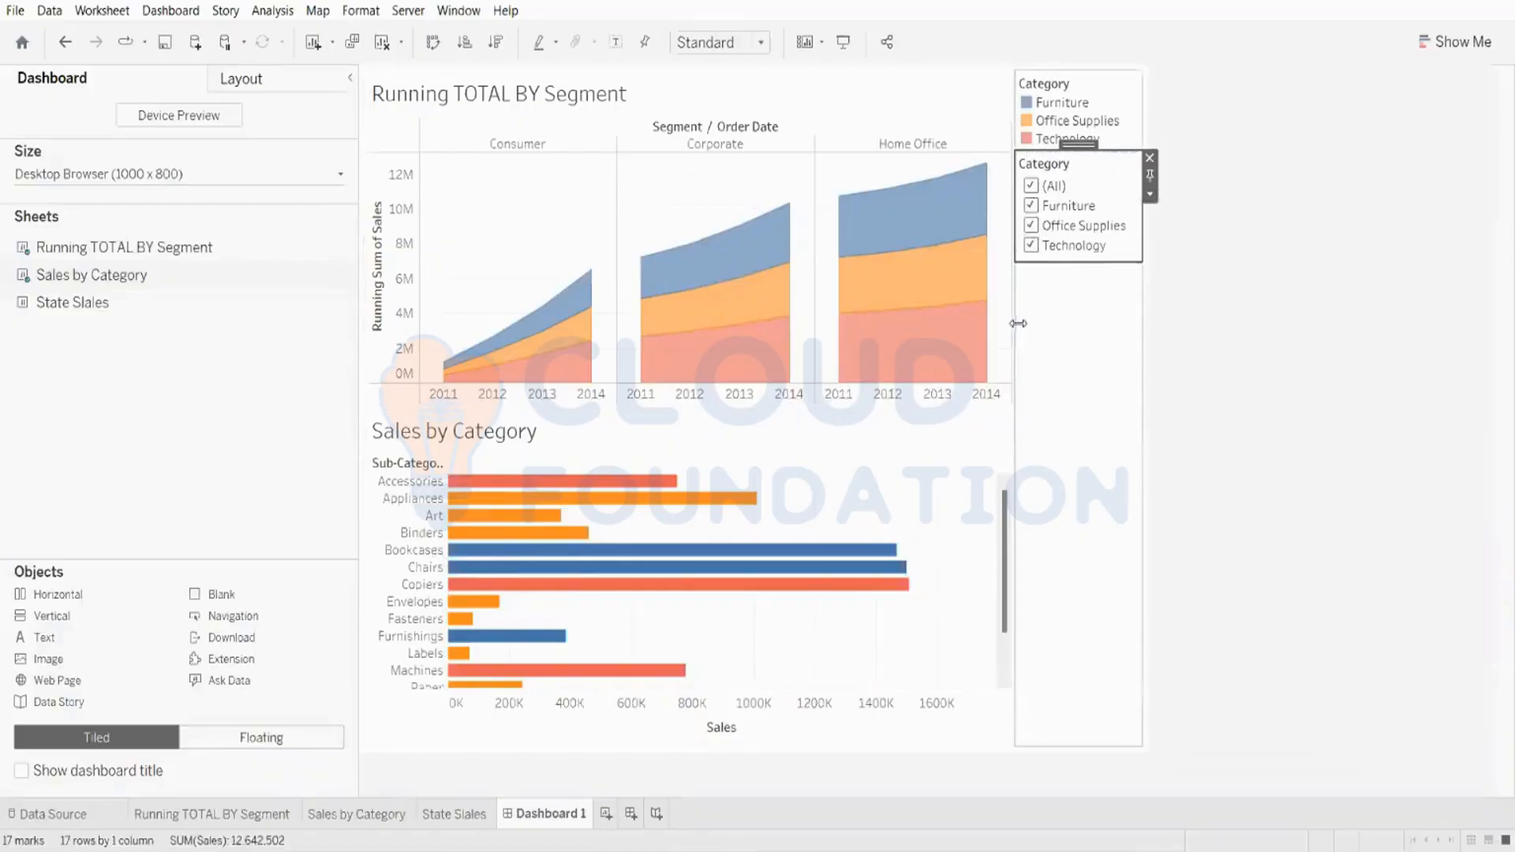
Step: Open the Category filter's Format Filter and Set Controls pane, then close it
click(1149, 194)
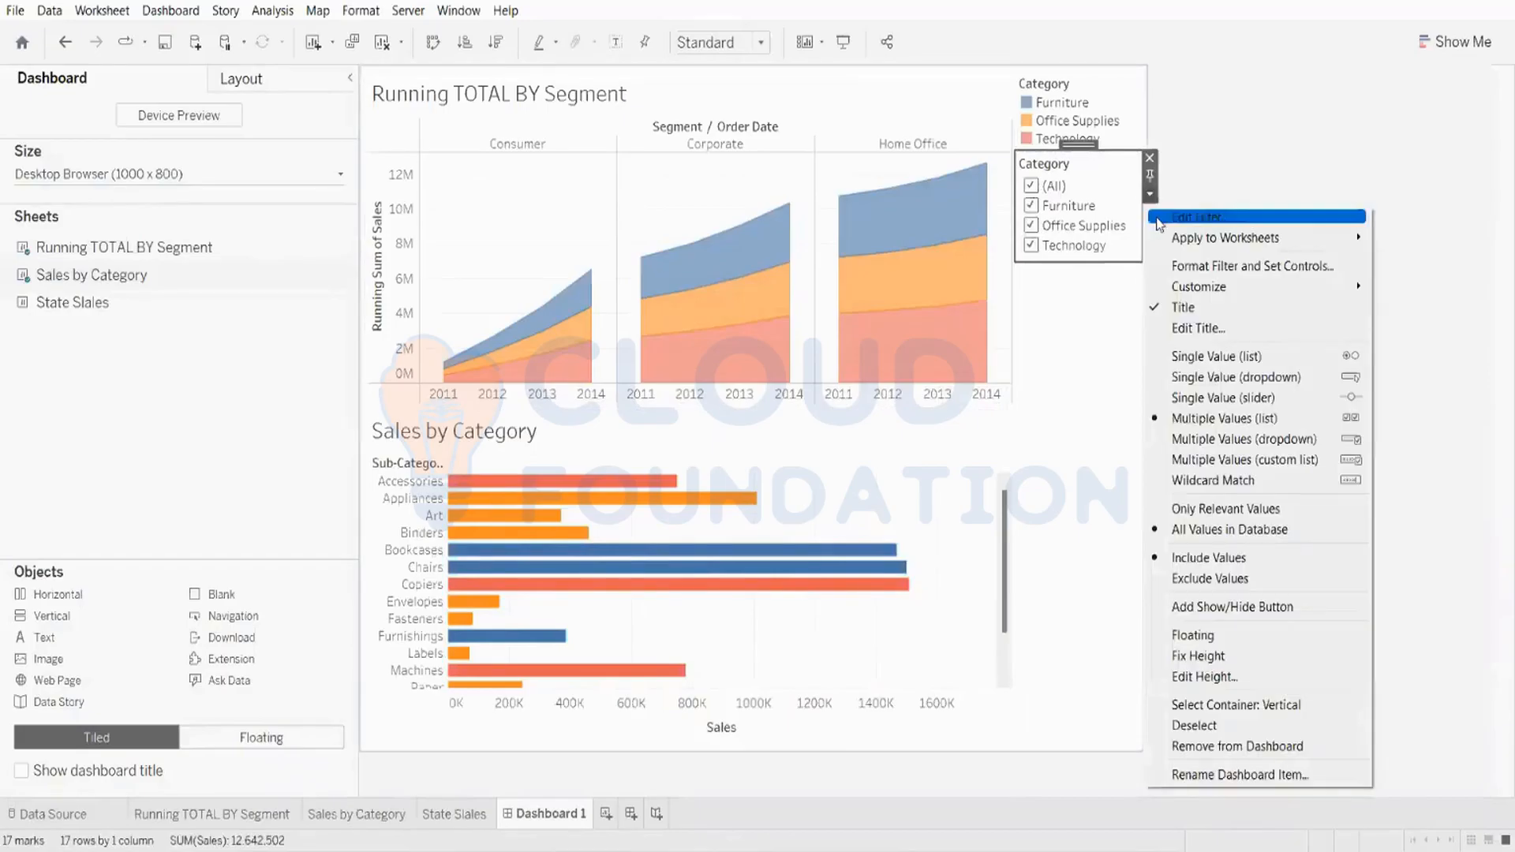
mouse_move(1215, 239)
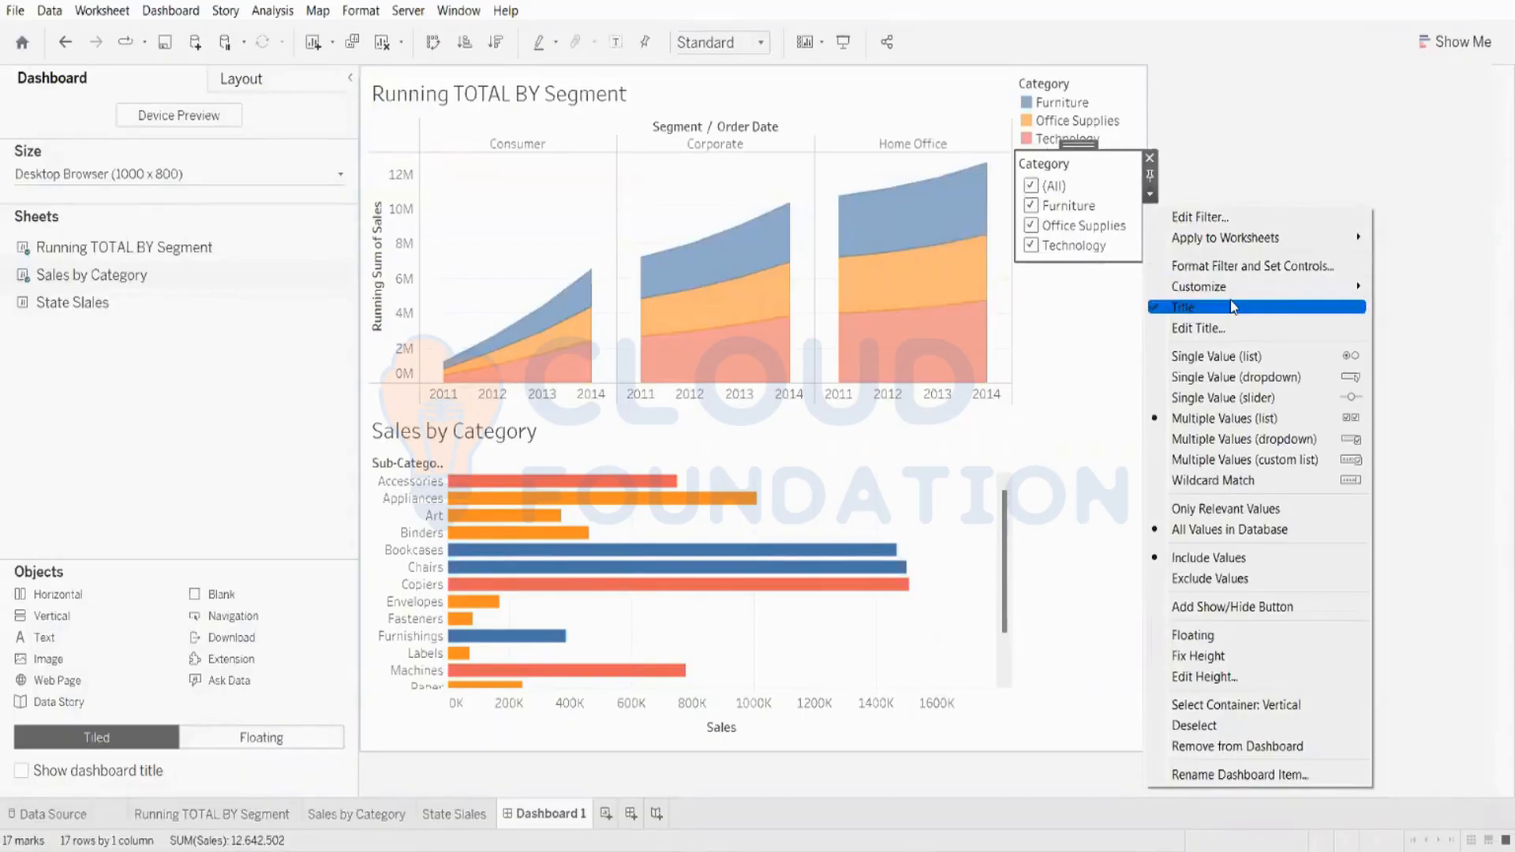
click(1231, 267)
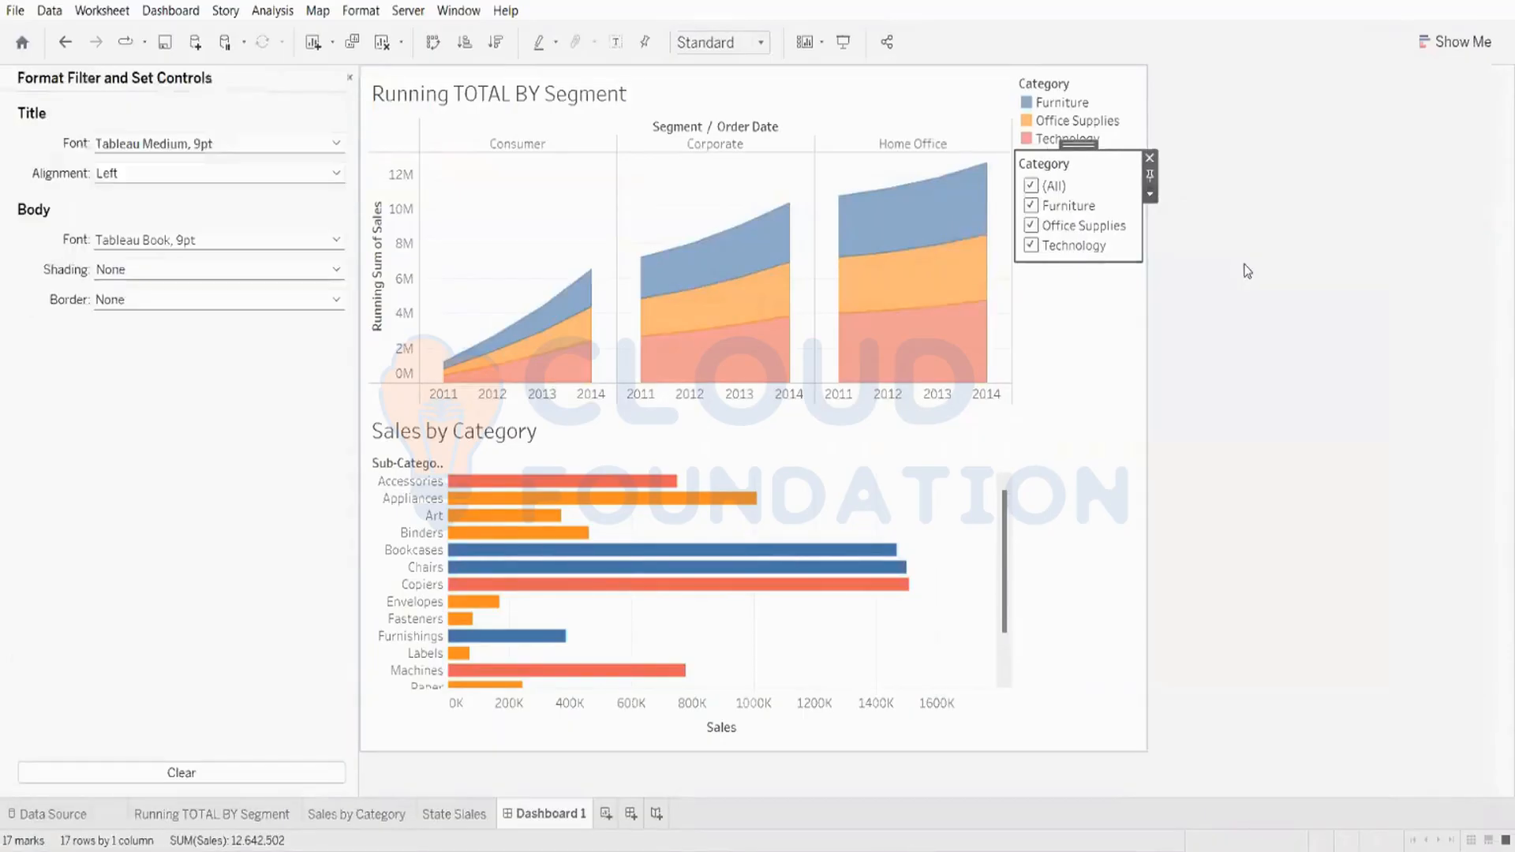
click(349, 78)
click(667, 433)
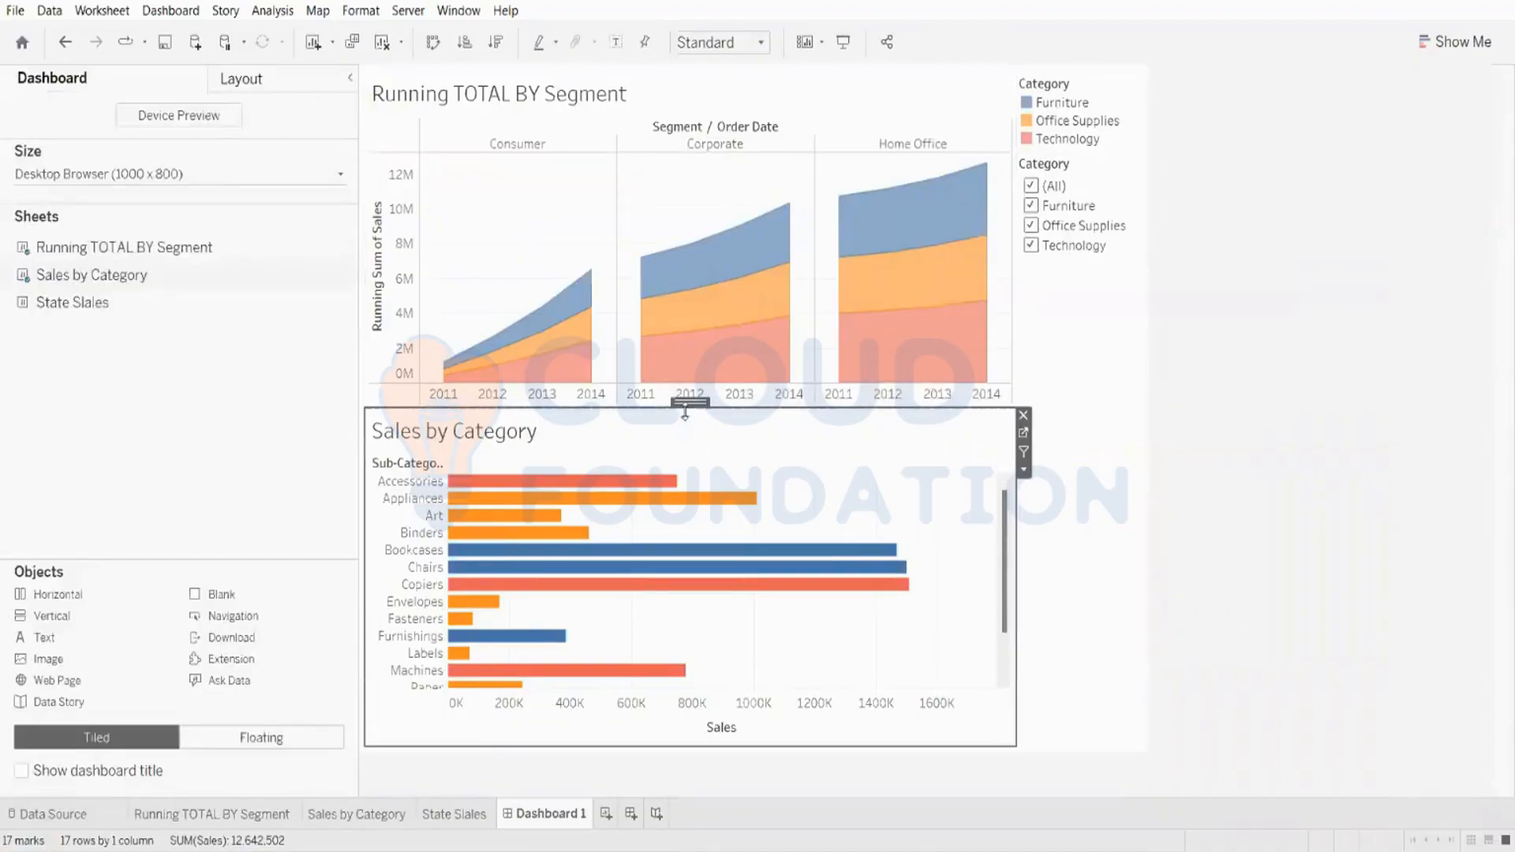
right_click(691, 406)
mouse_move(829, 549)
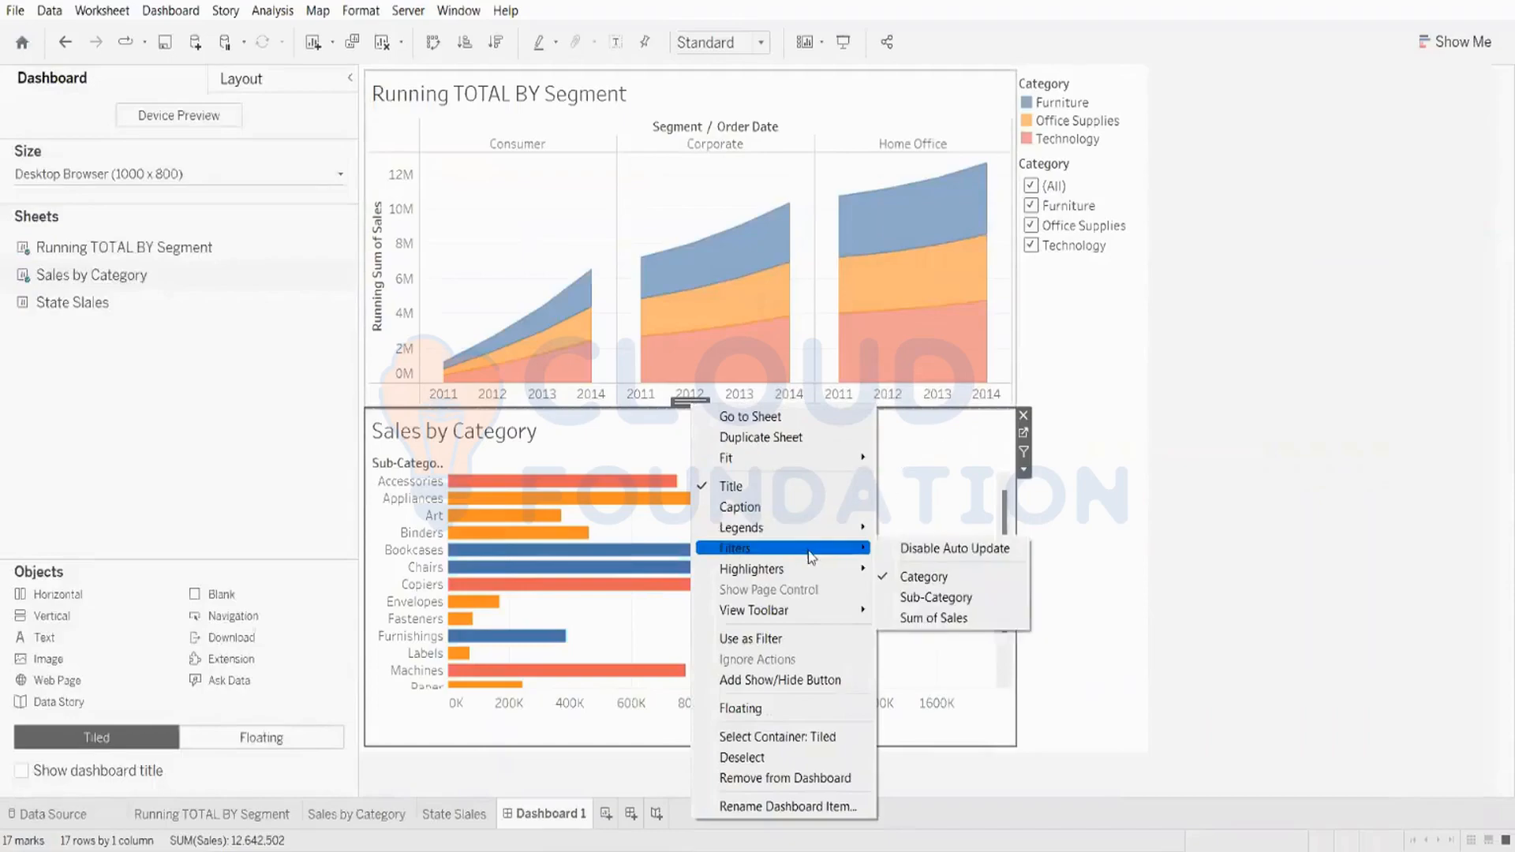
click(1126, 265)
Step: Apply the Category filter to selected worksheets, adding Running TOTAL BY Segment
click(1112, 213)
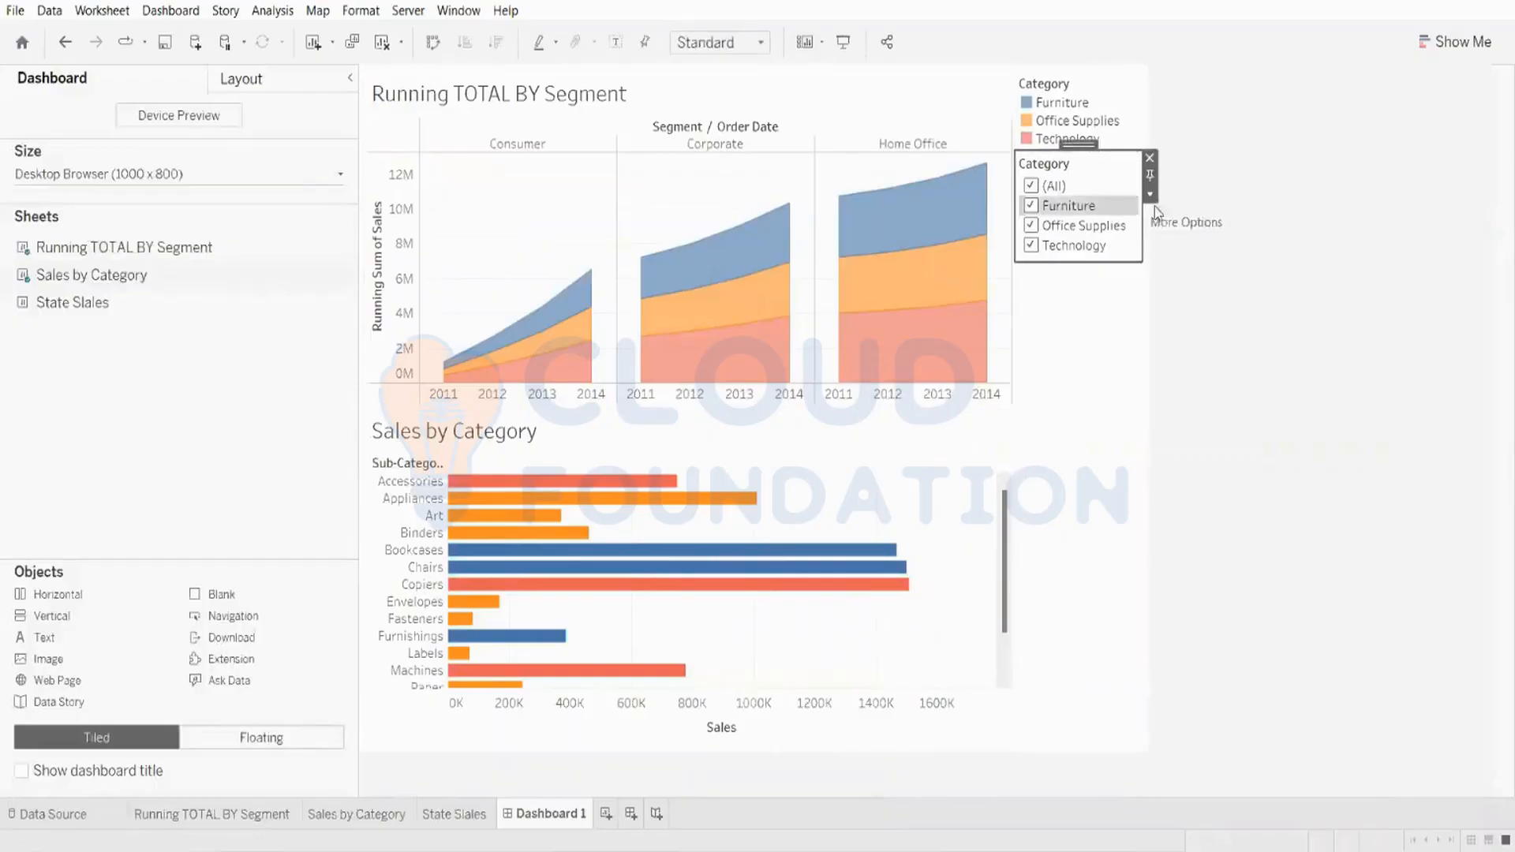
click(1154, 196)
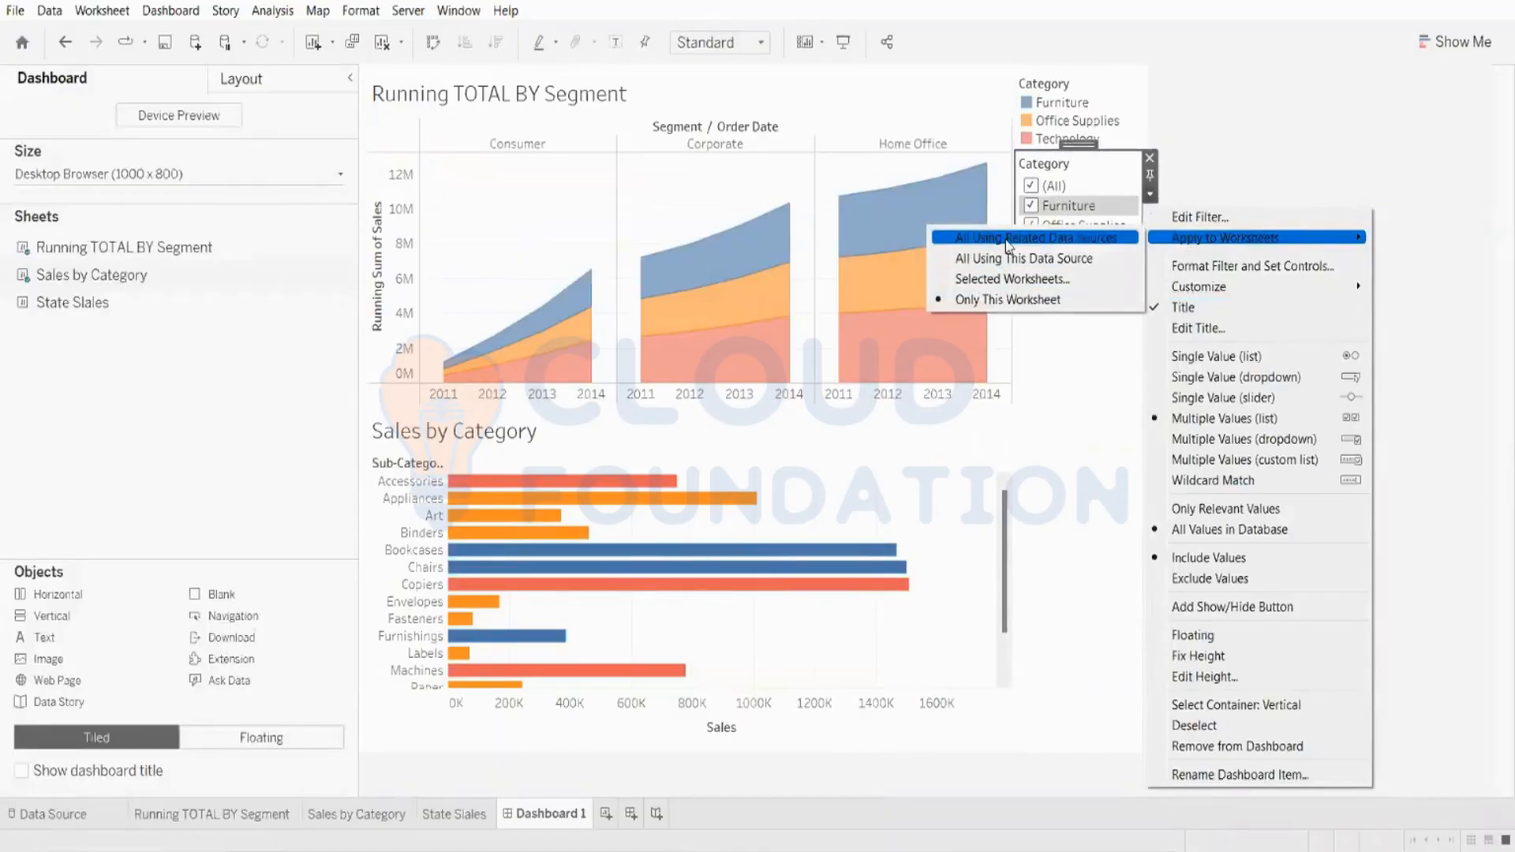
click(991, 280)
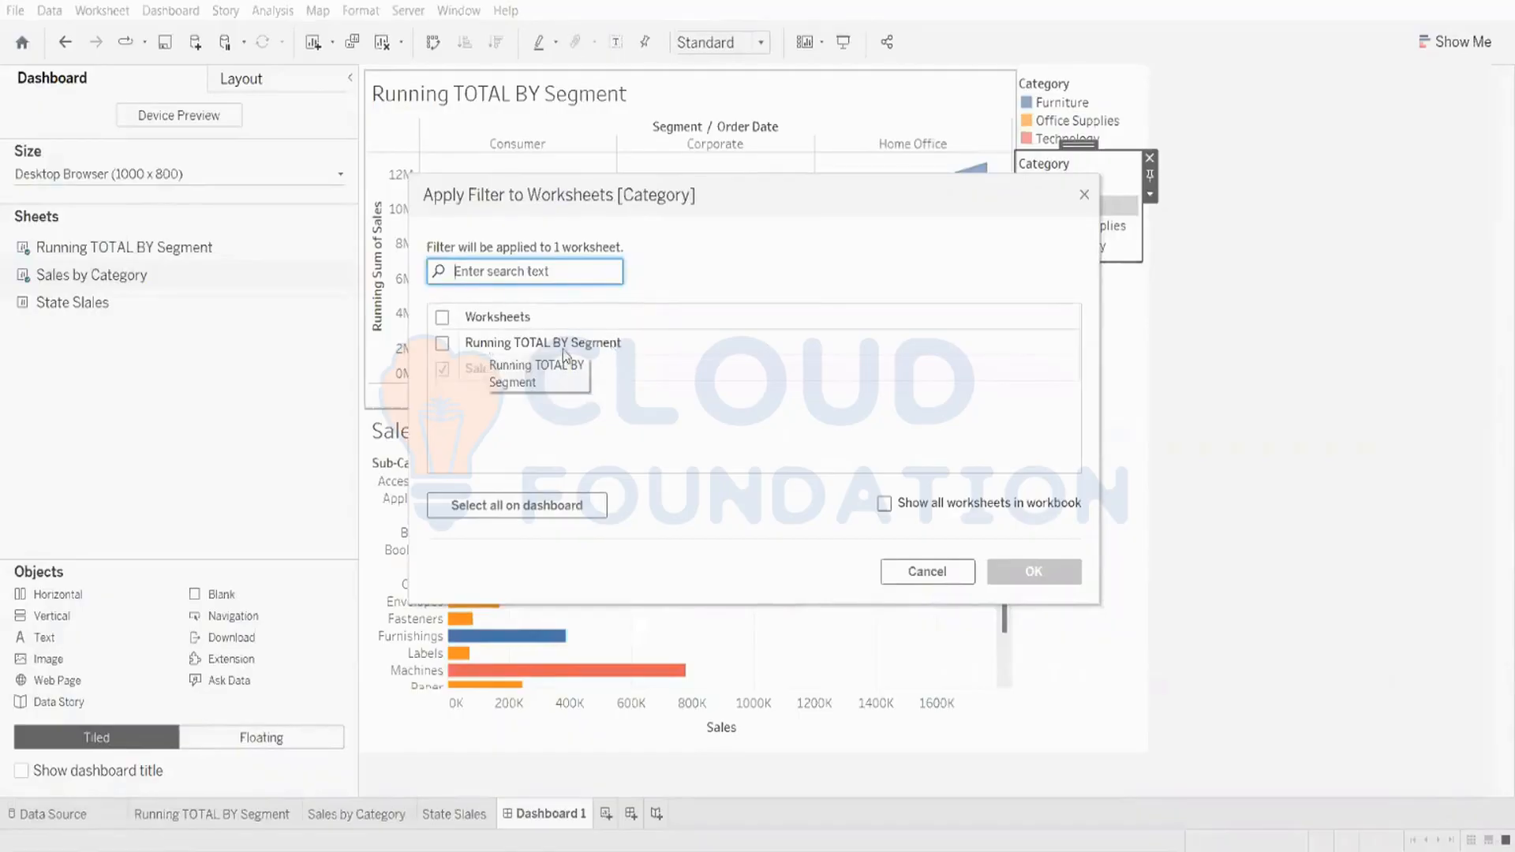
click(443, 343)
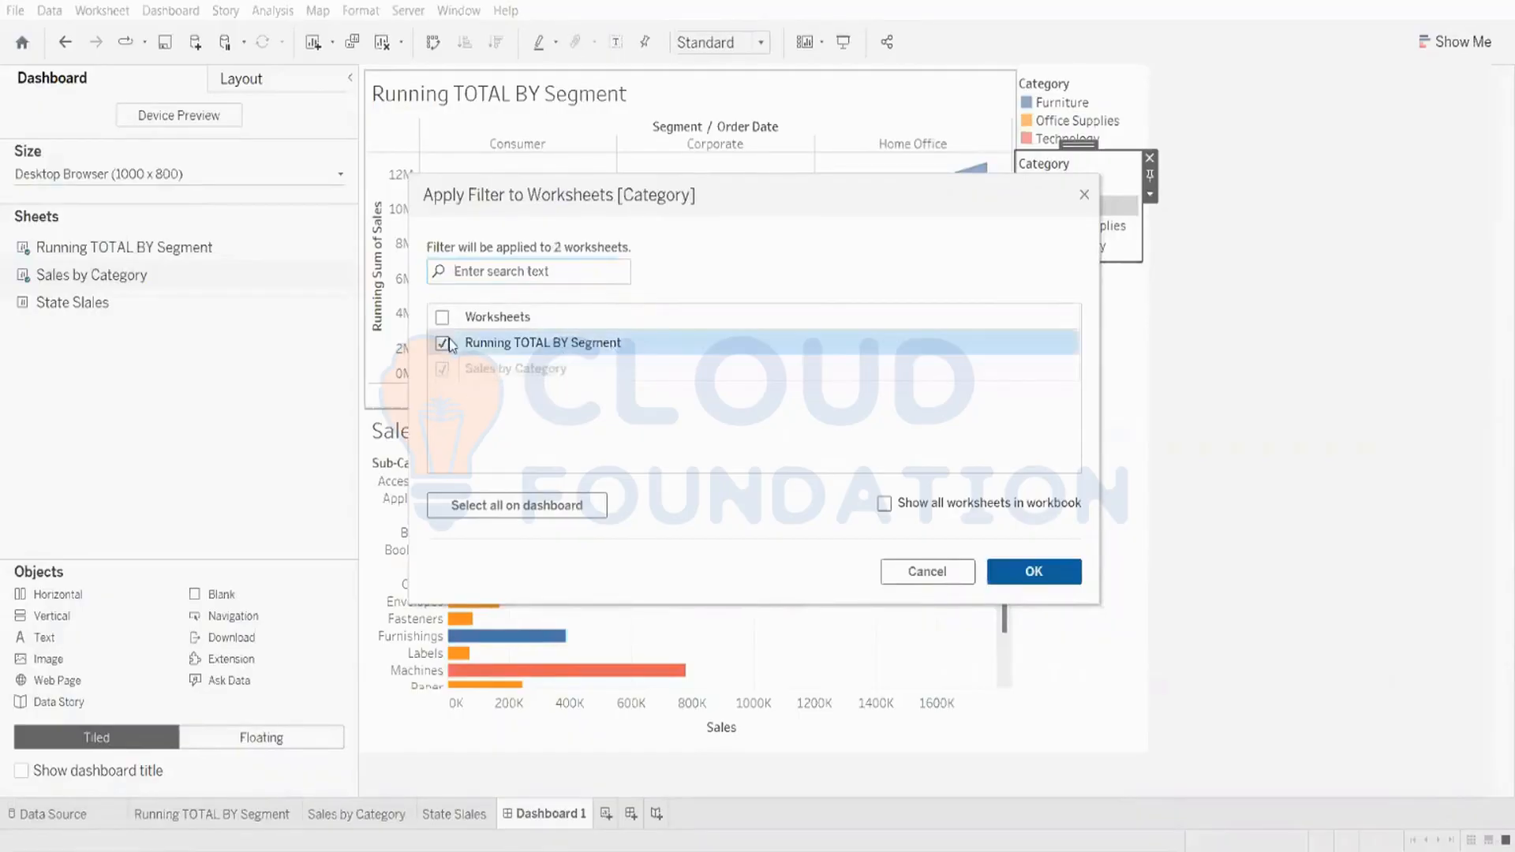
click(1007, 574)
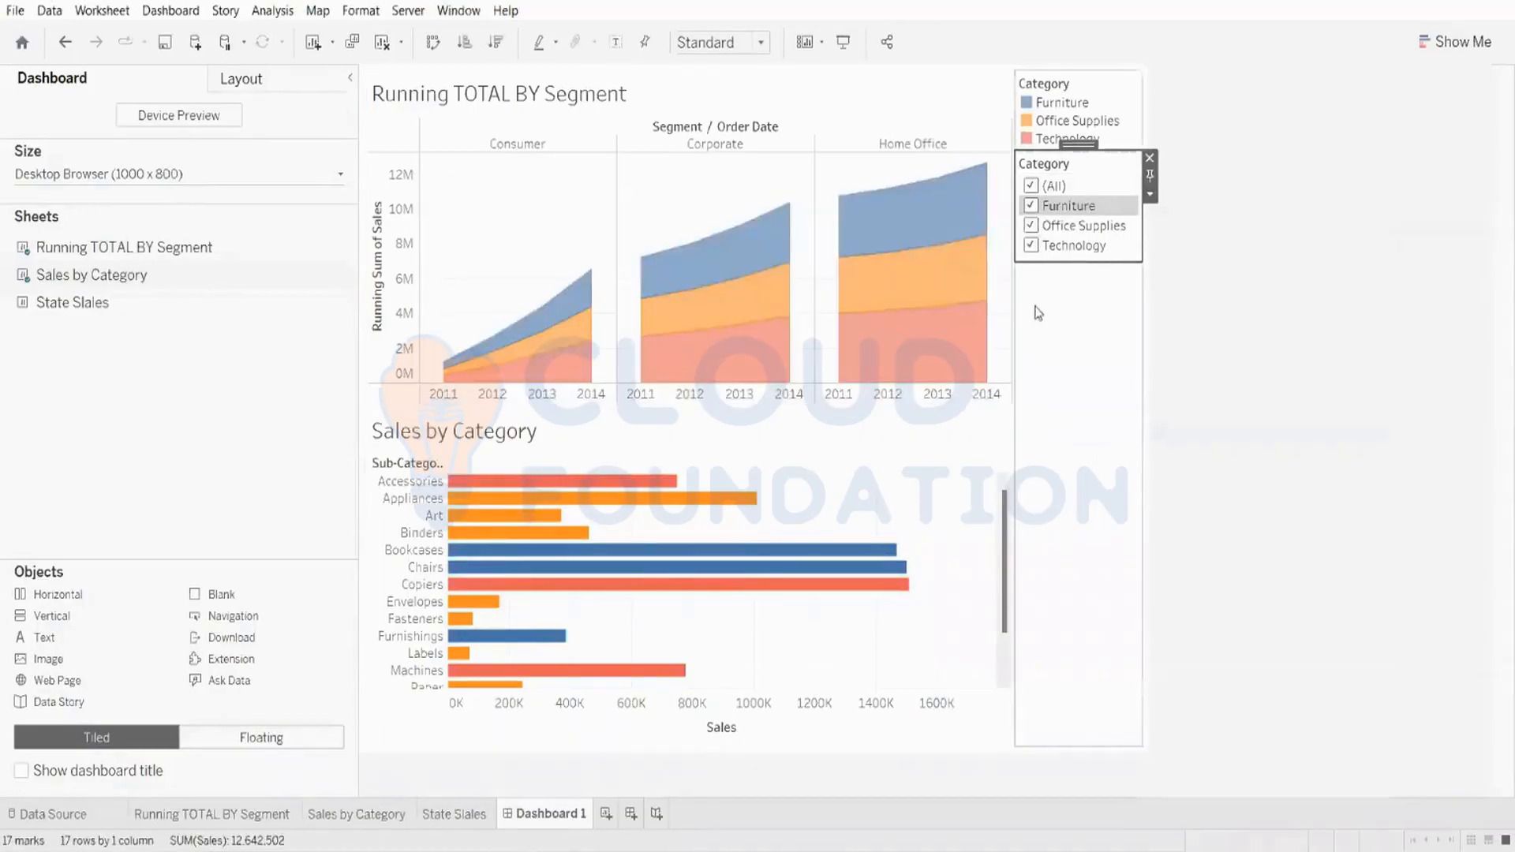
Step: Filter to Office Supplies and Technology to check that both charts respond to the Category filter
click(1033, 186)
click(1035, 186)
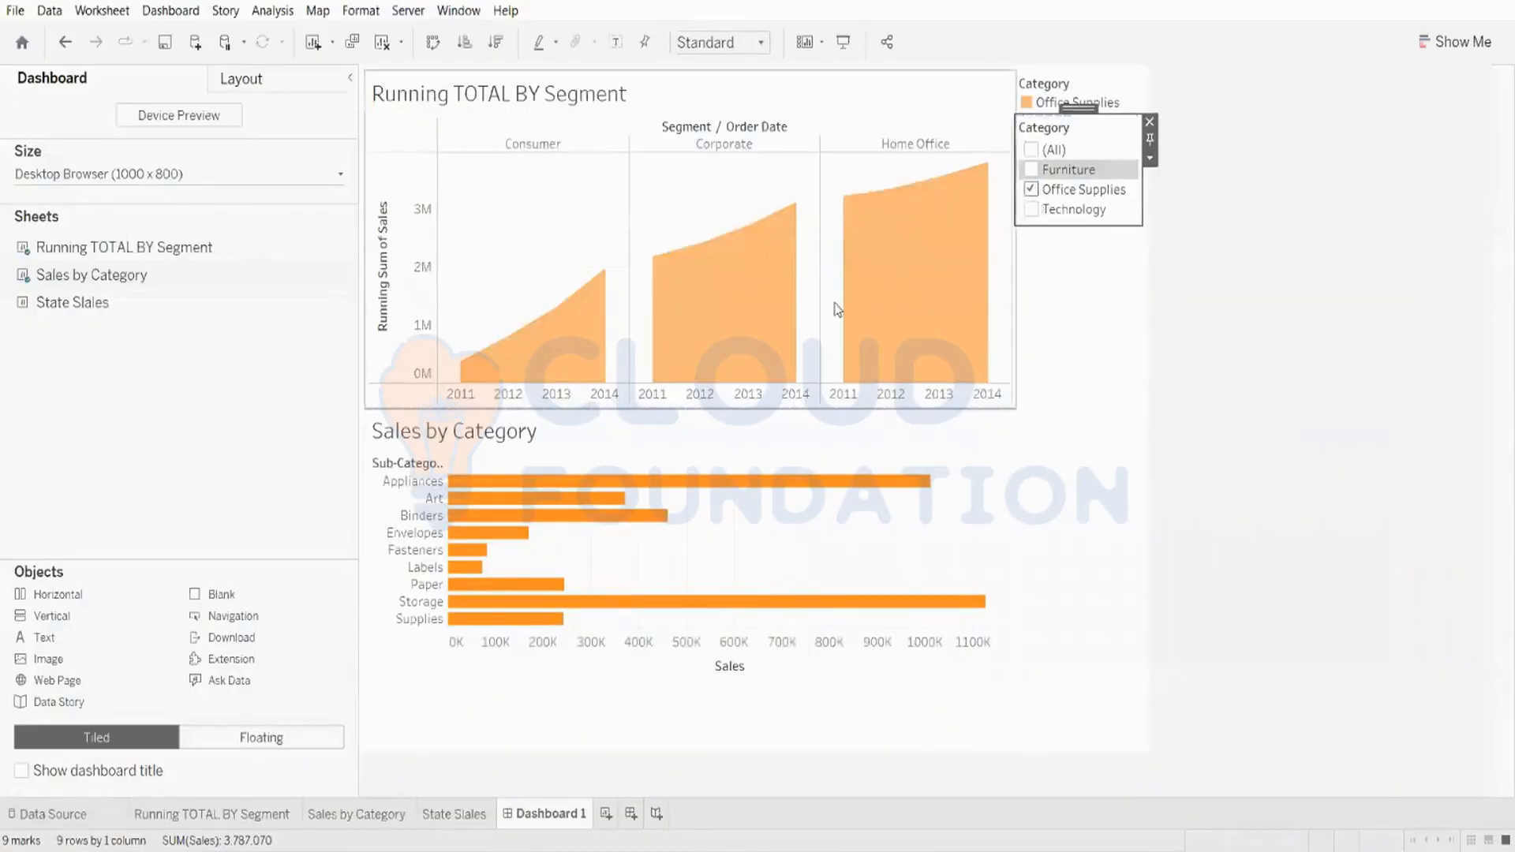
mouse_move(842, 305)
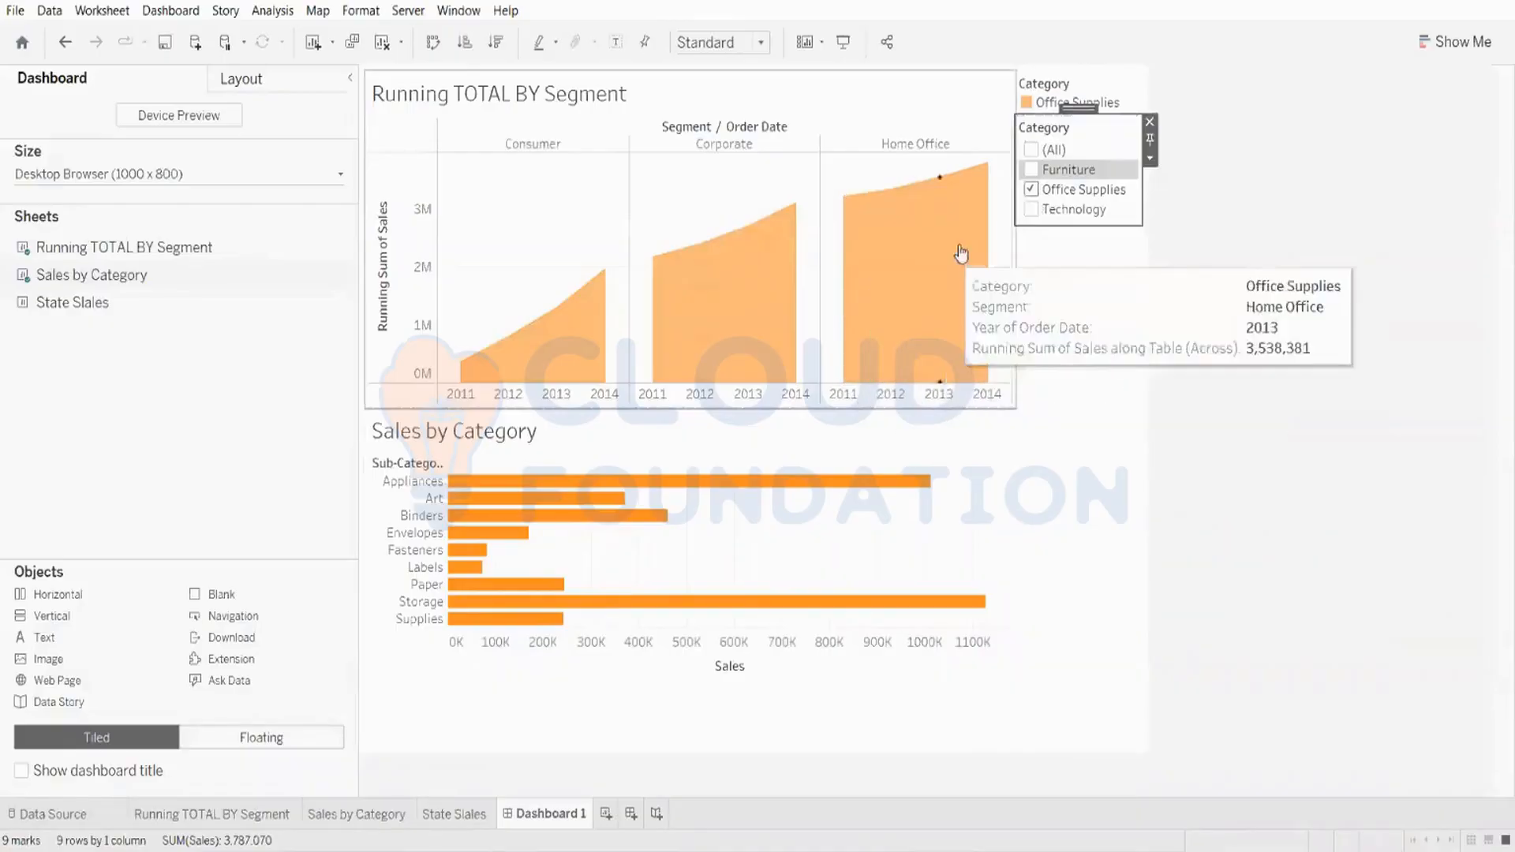
click(1037, 216)
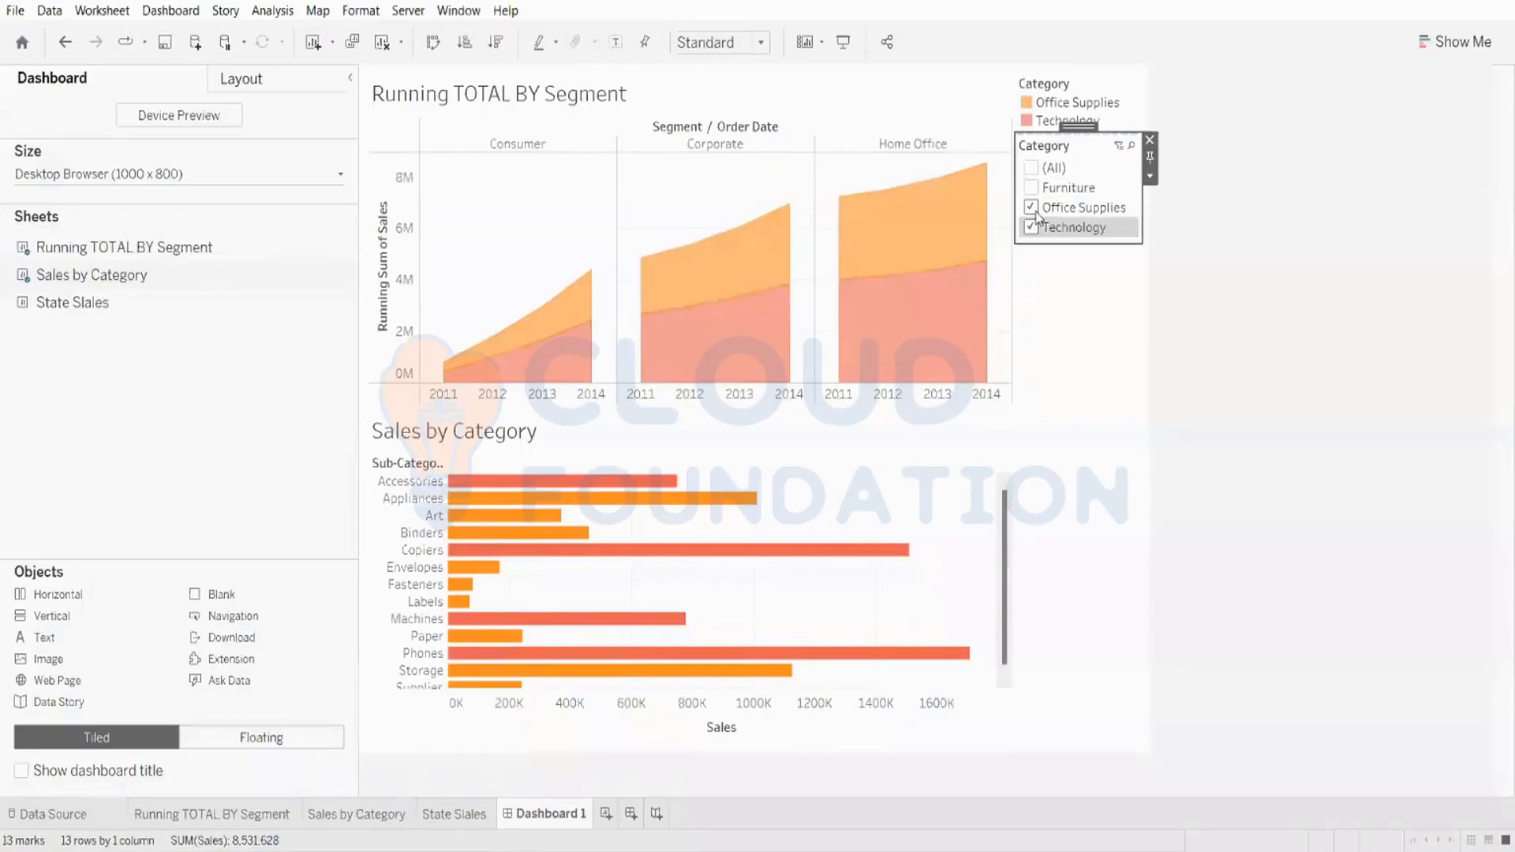
click(1030, 207)
click(1030, 207)
click(1032, 190)
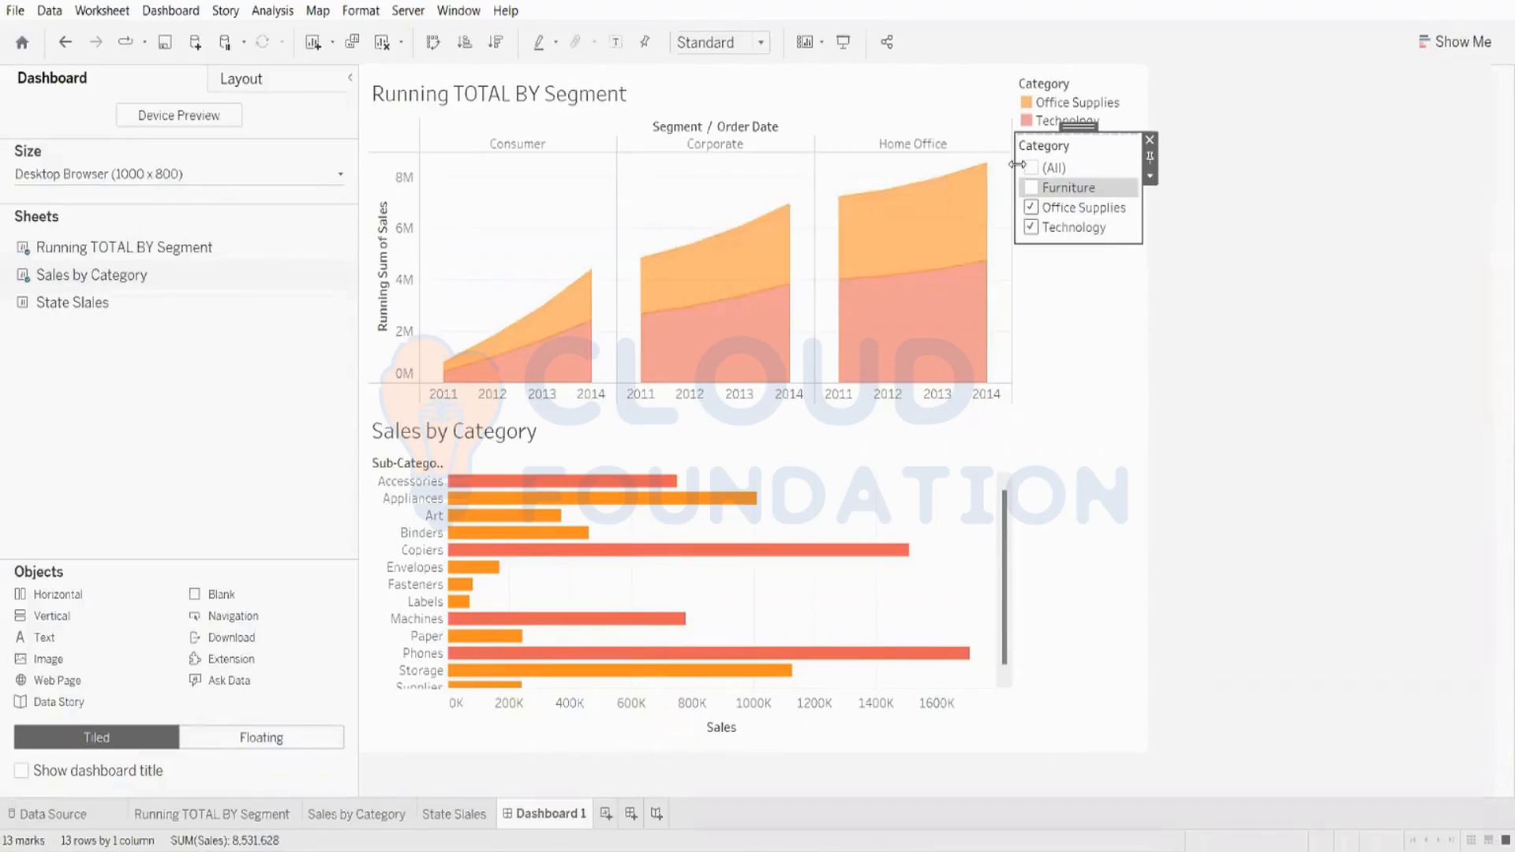
Step: Reselect all categories in the Category filter and inspect the running total chart
right_click(985, 195)
click(996, 180)
click(1031, 188)
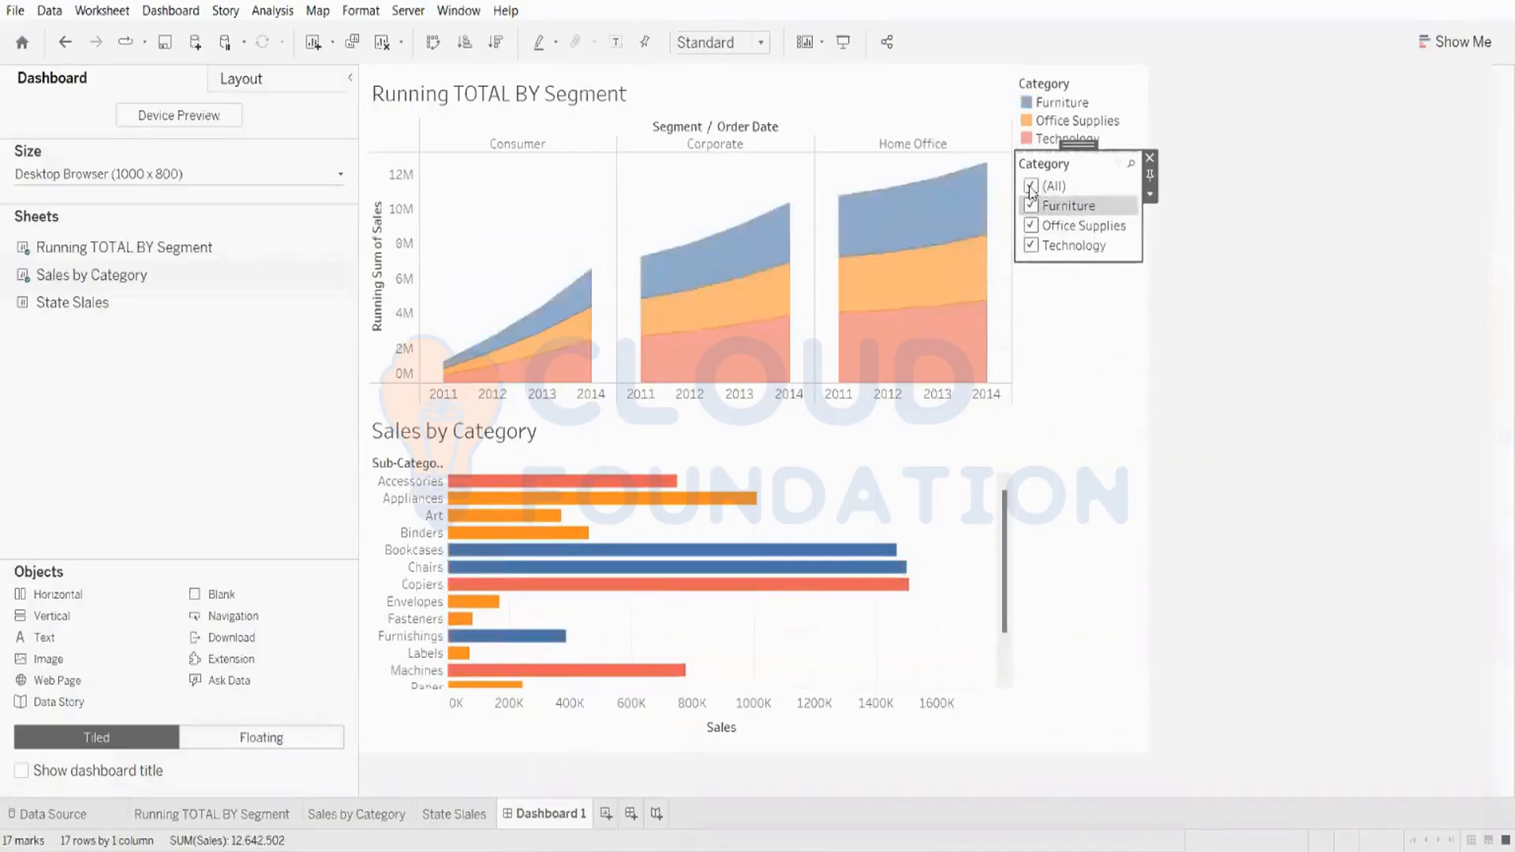
click(1031, 188)
click(1034, 130)
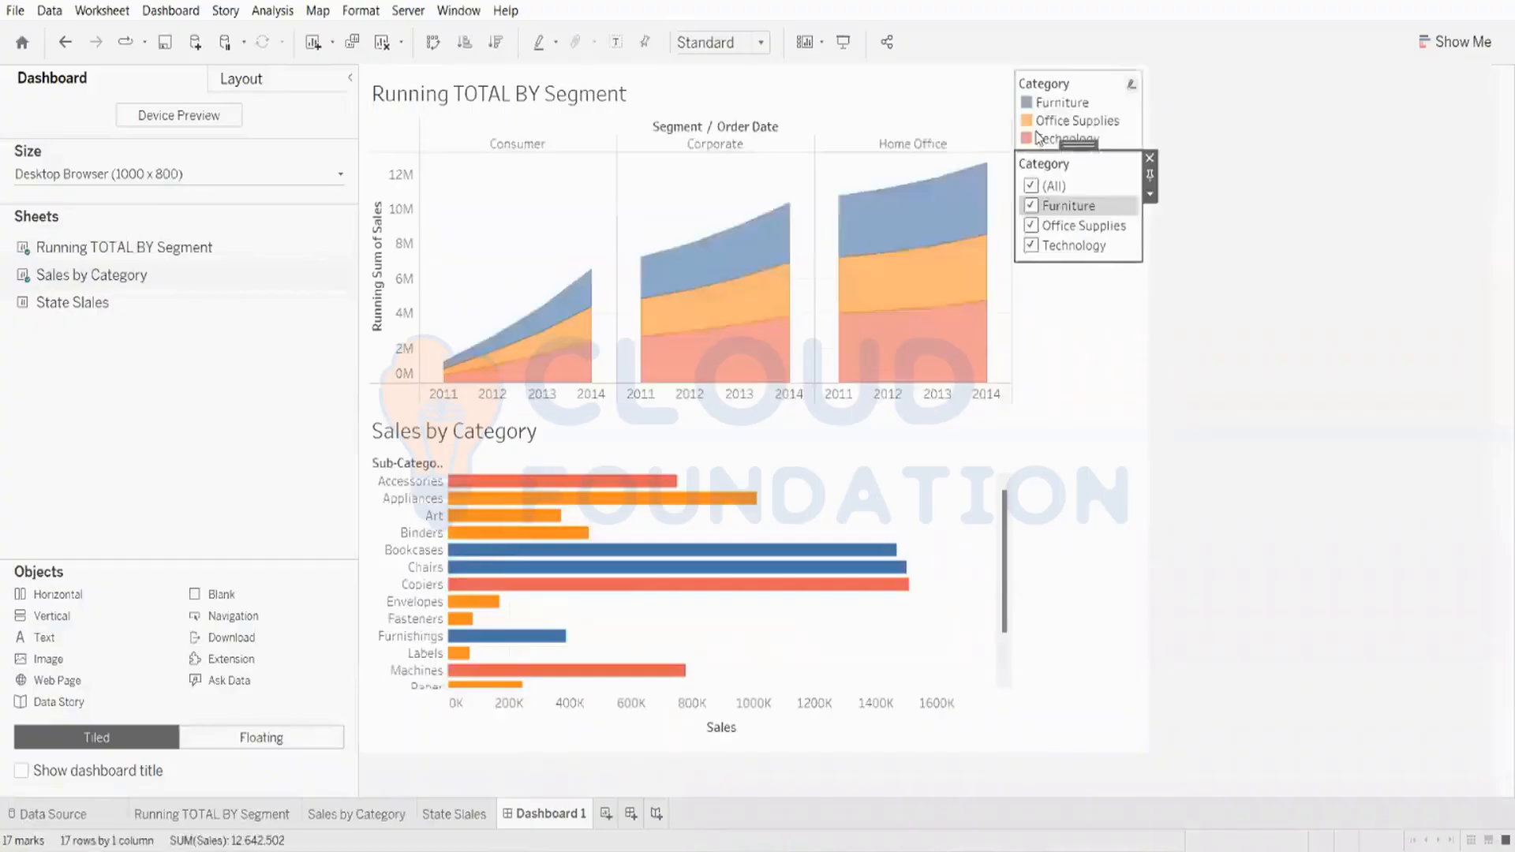
click(1254, 397)
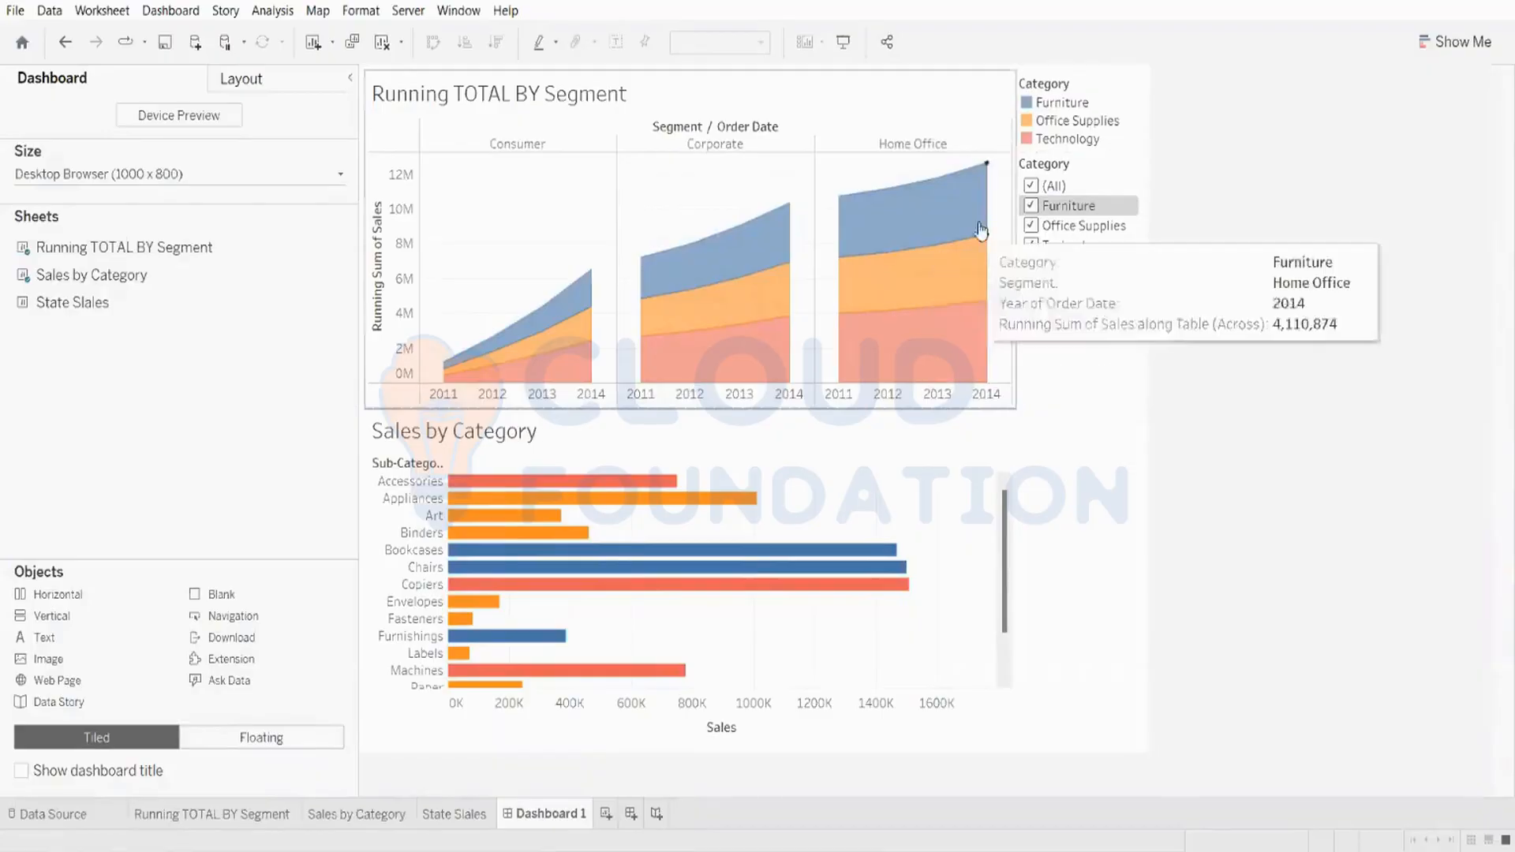
Step: Try Technology-only and Furniture-plus-Technology selections, then clear every category in the filter
click(1029, 207)
click(1031, 206)
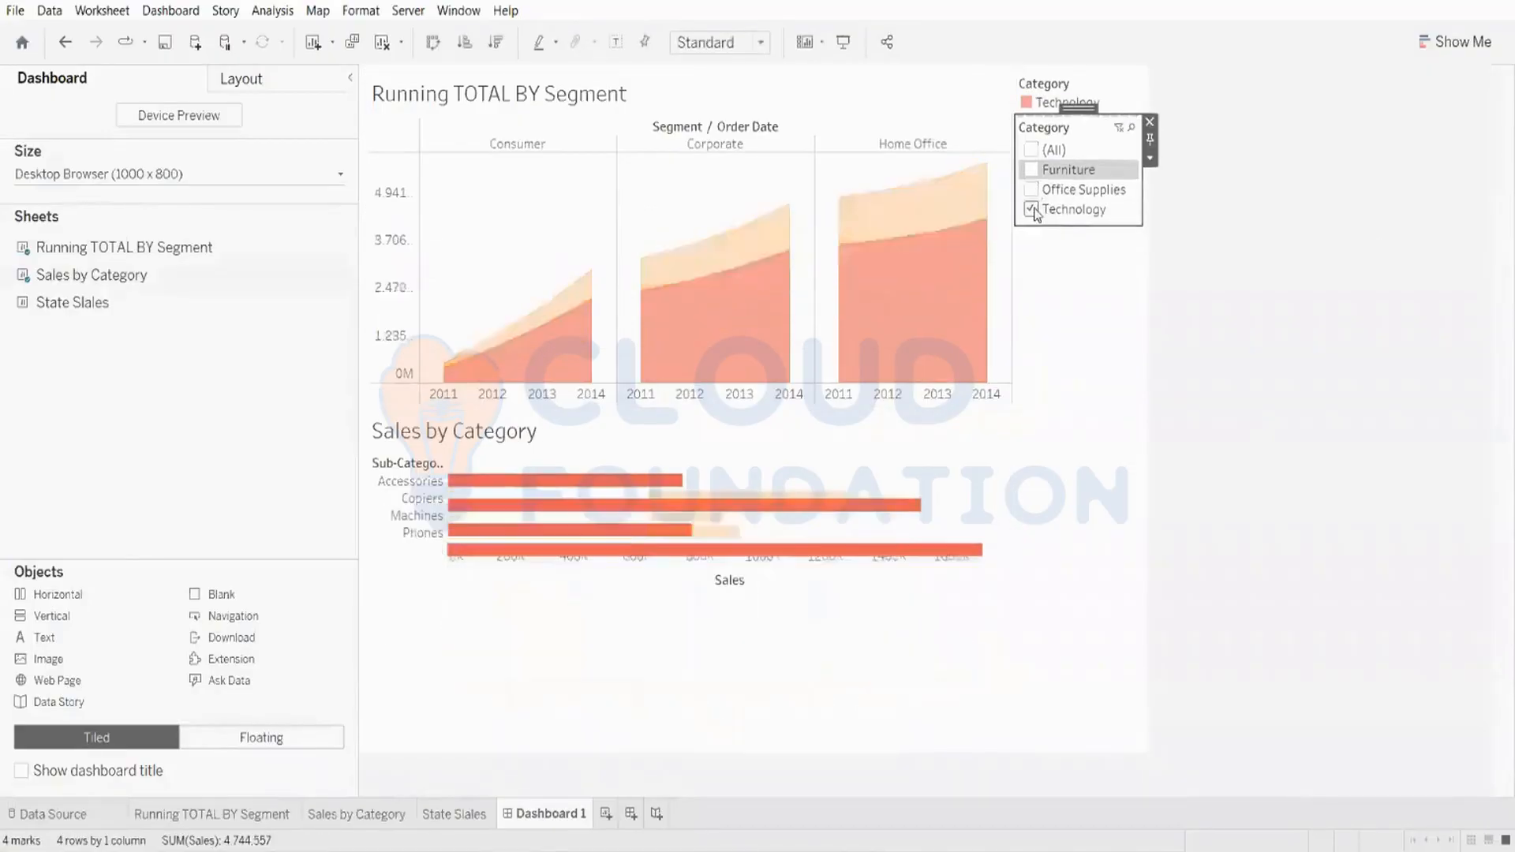
click(1034, 169)
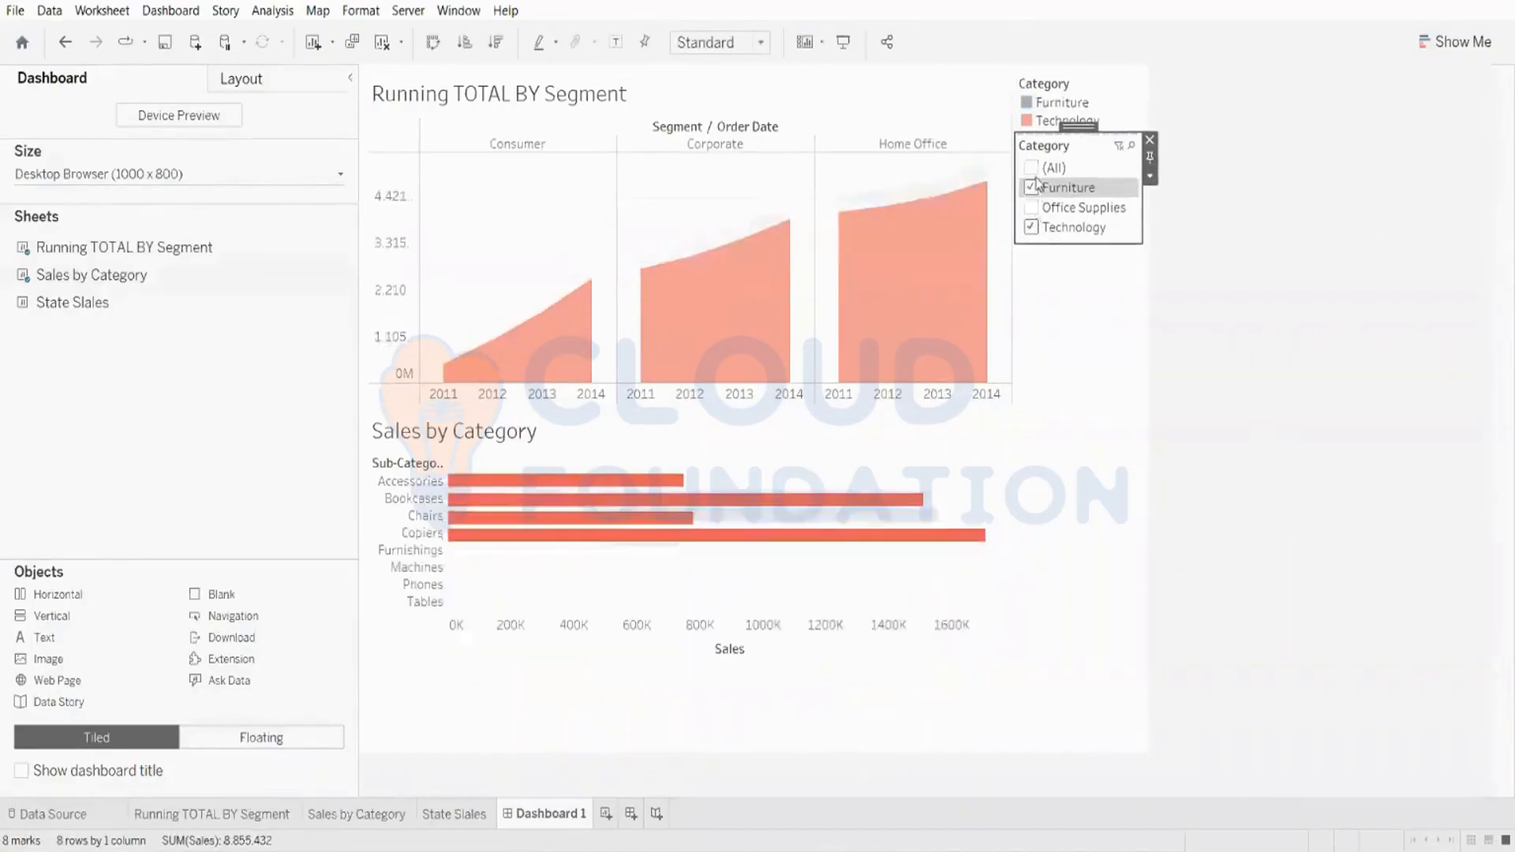
click(1034, 168)
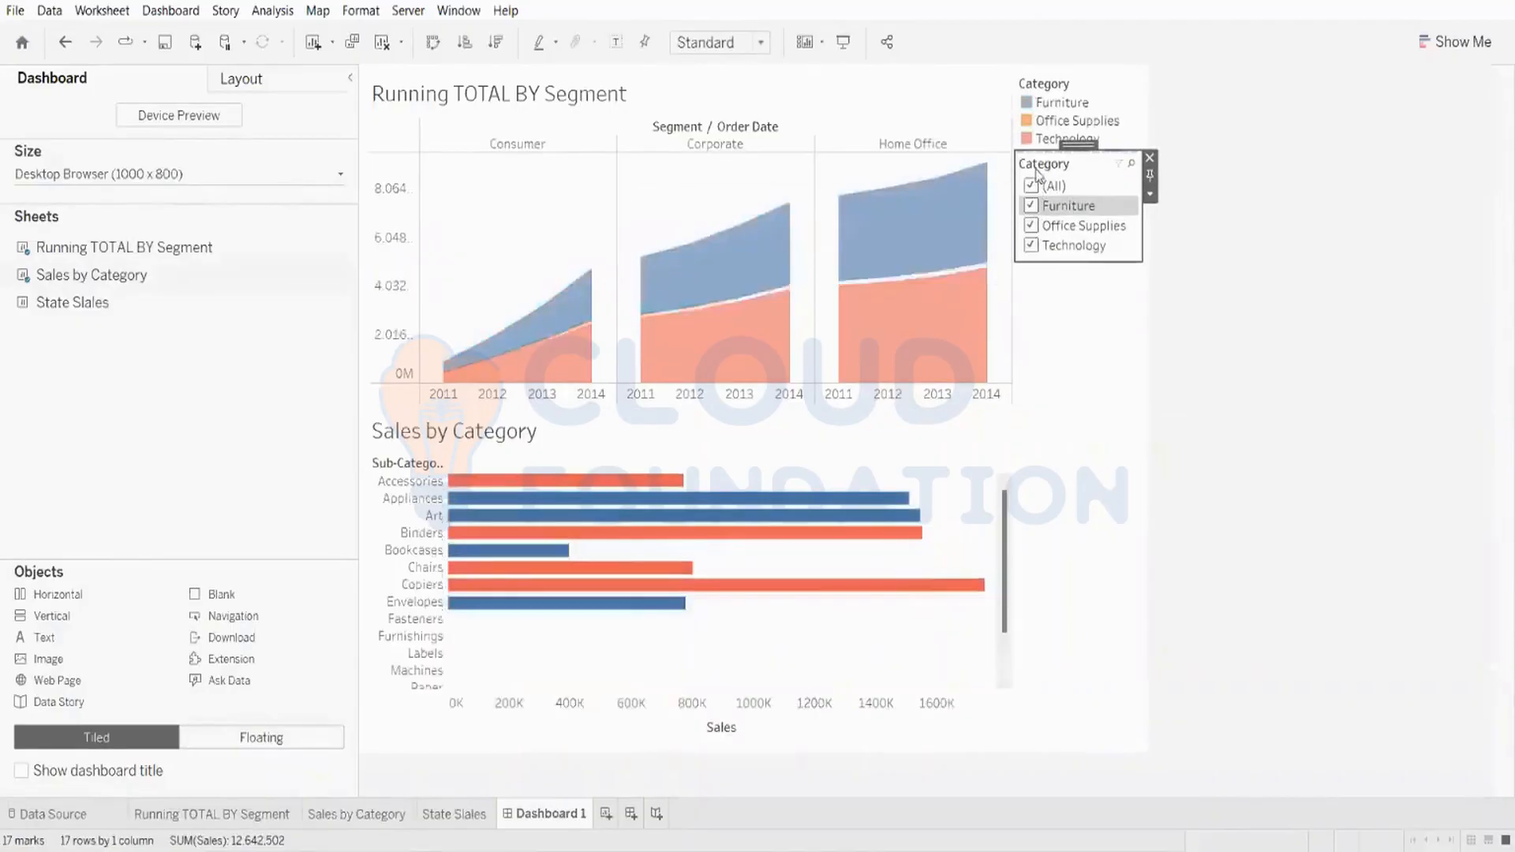
click(1032, 183)
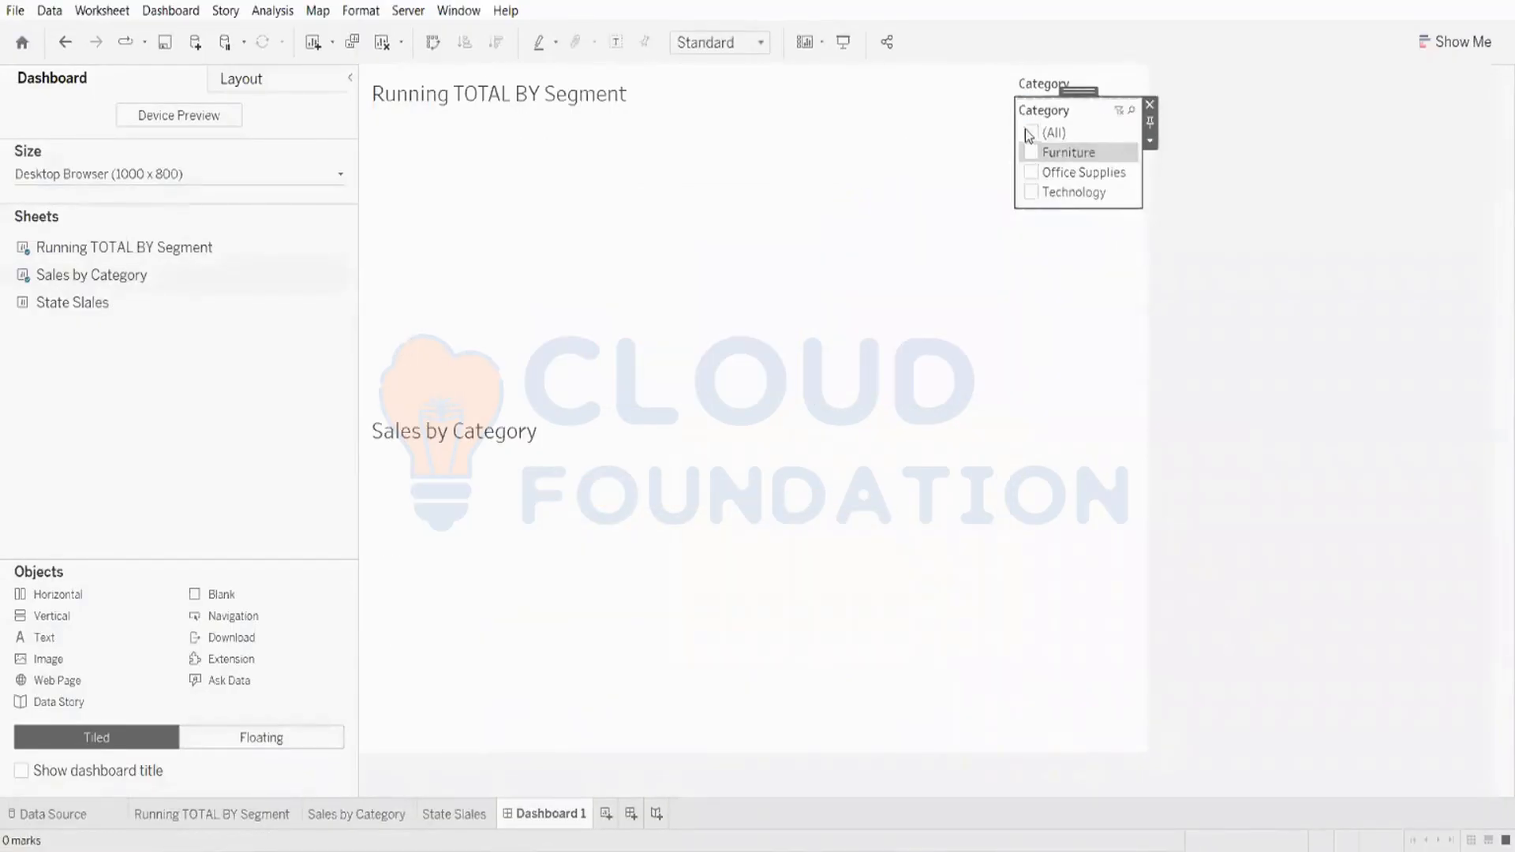
Step: Re-check categories one at a time in the filter, ending with all categories selected
click(1025, 132)
click(1032, 207)
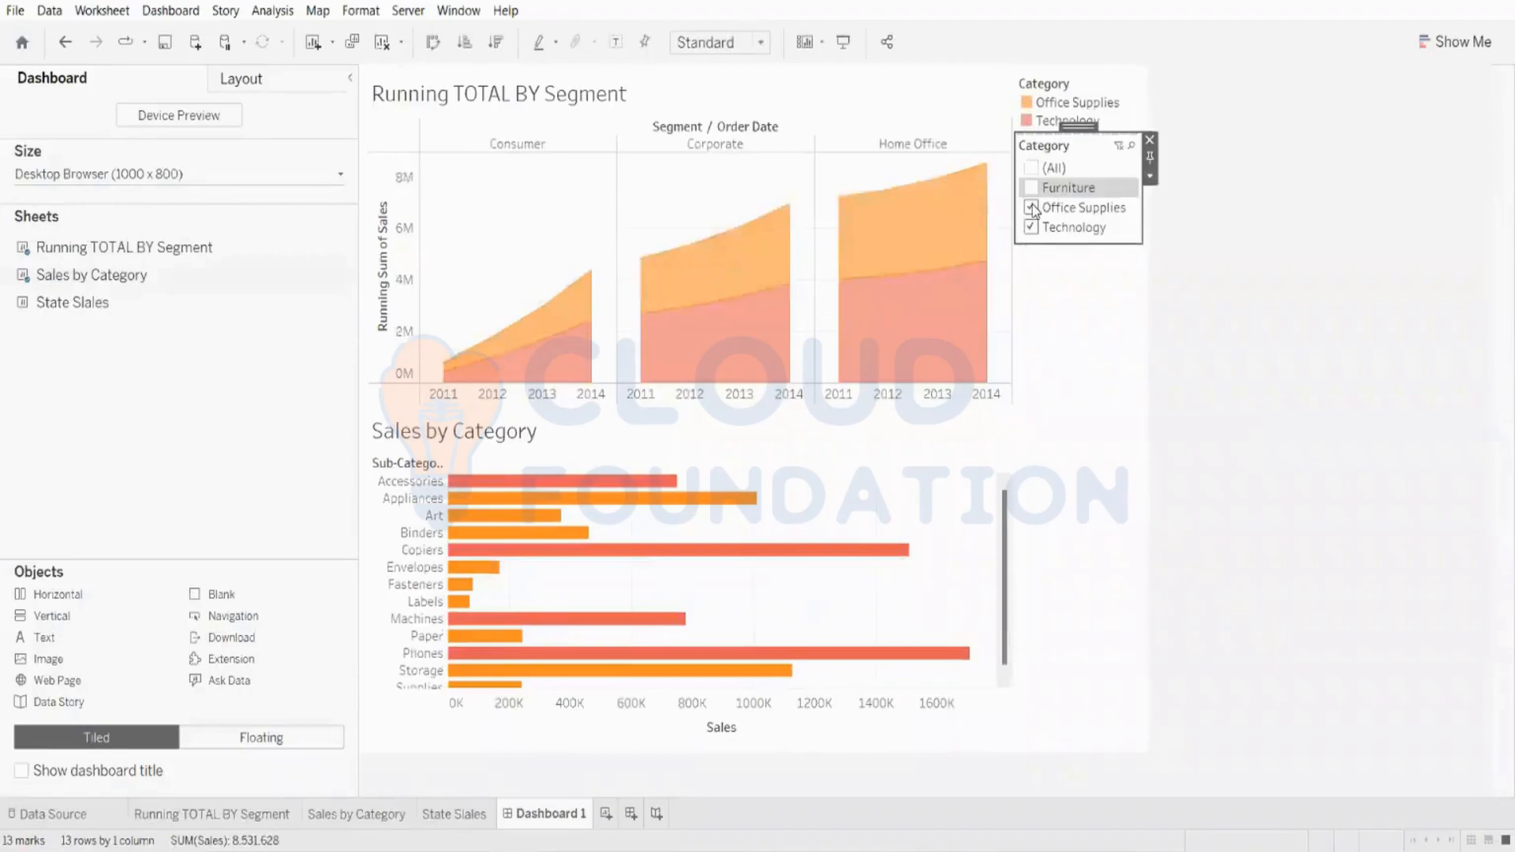
click(1031, 189)
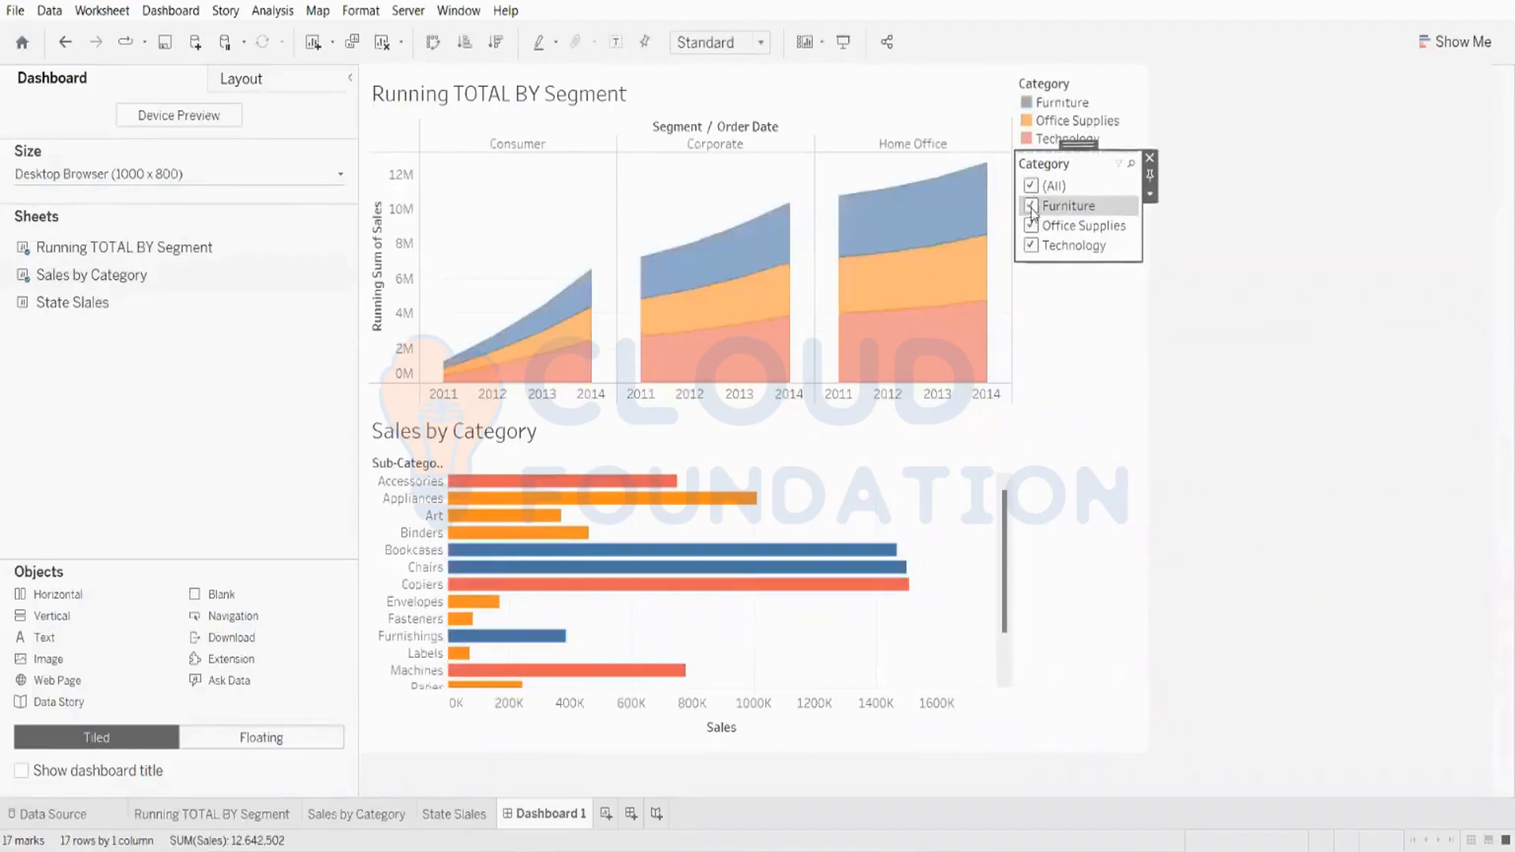
click(1031, 245)
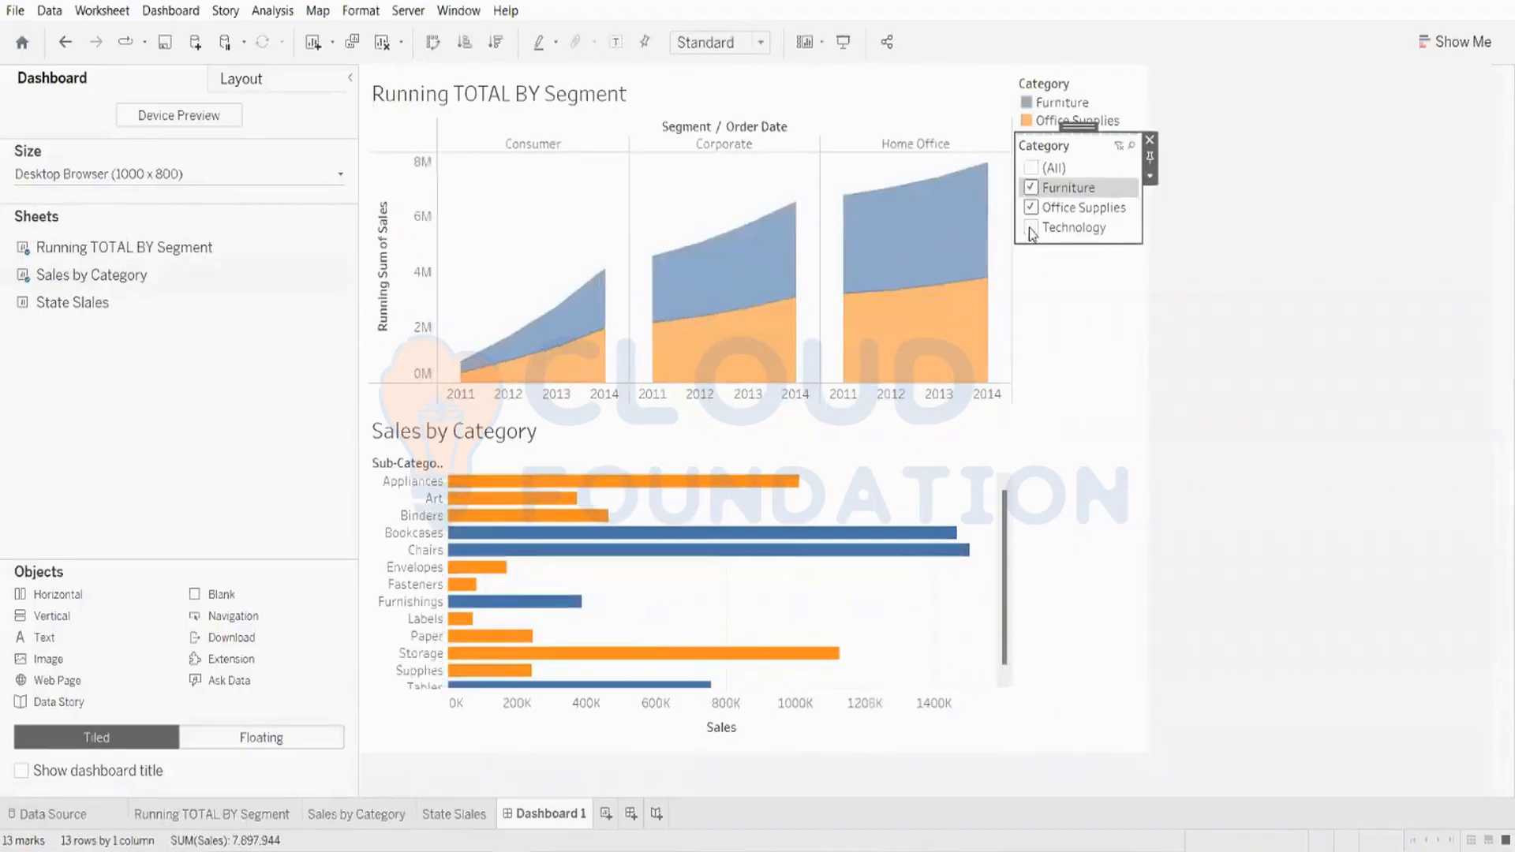
click(1031, 229)
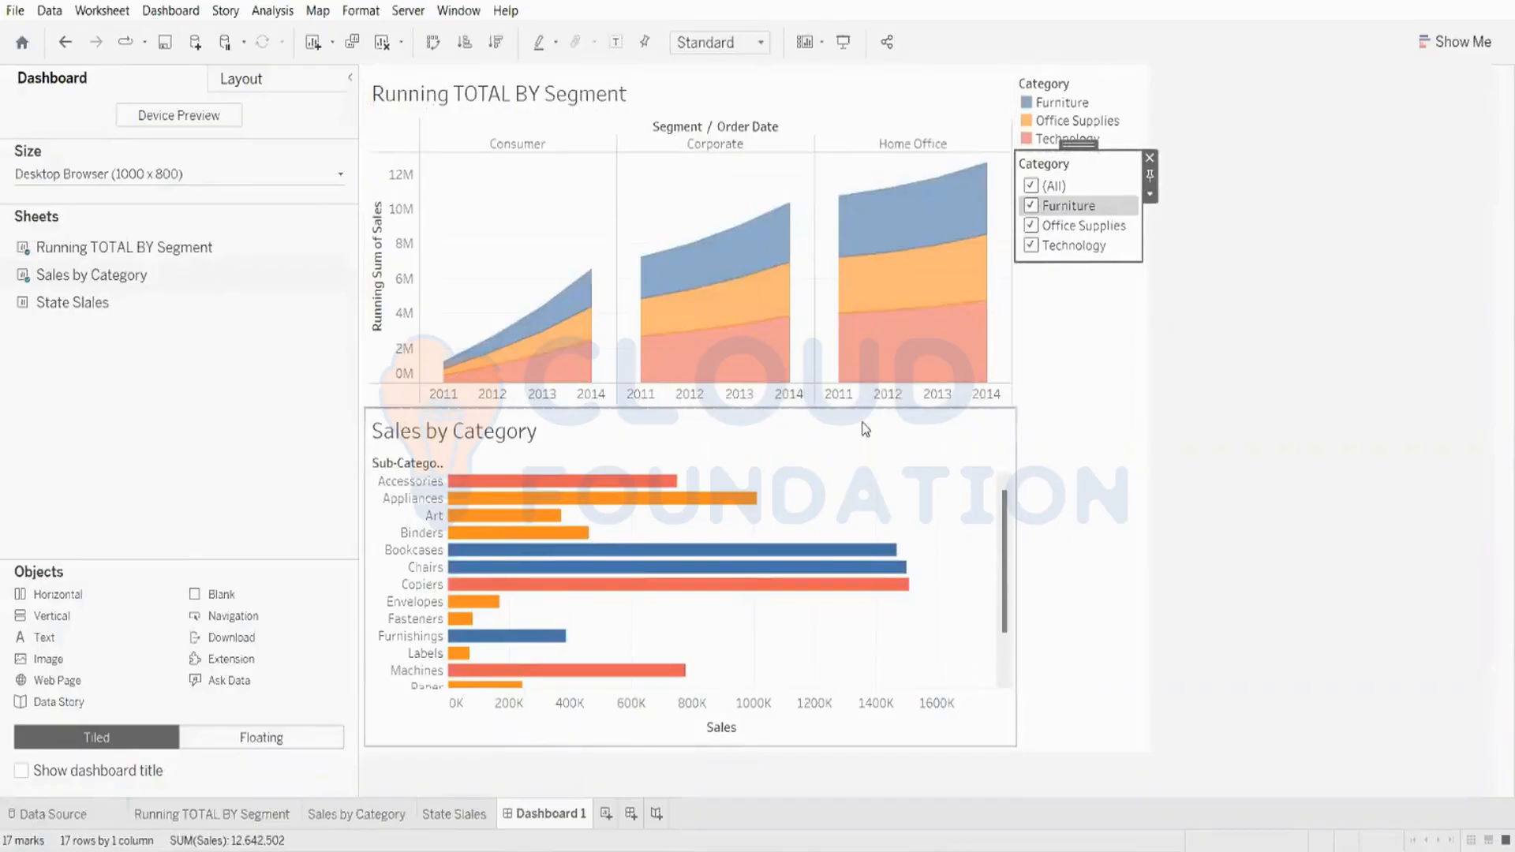
Step: Clear all categories in the Category filter and select only Technology
click(1033, 189)
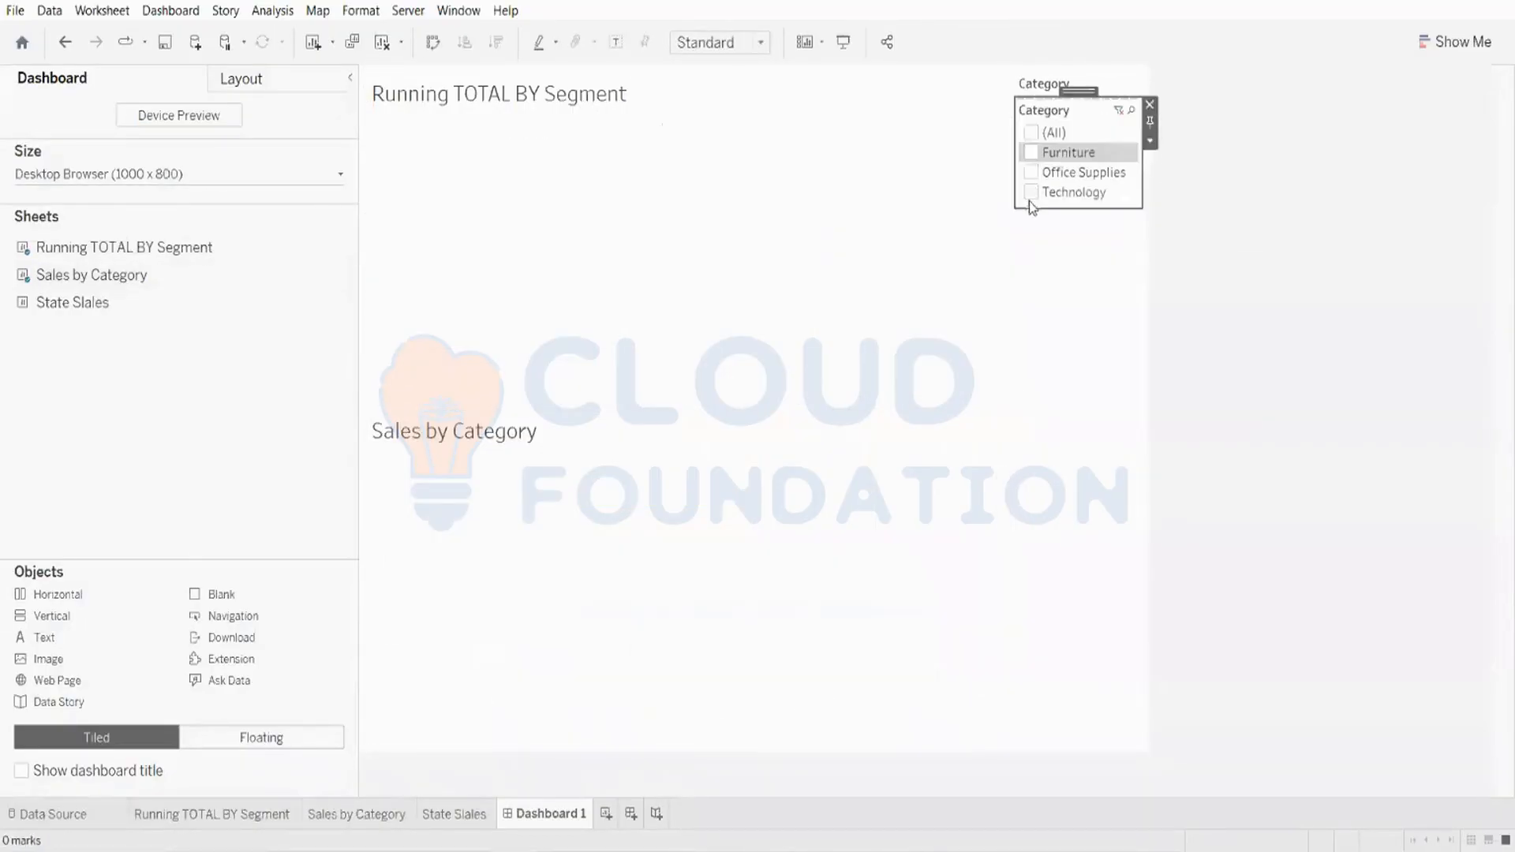
click(1029, 195)
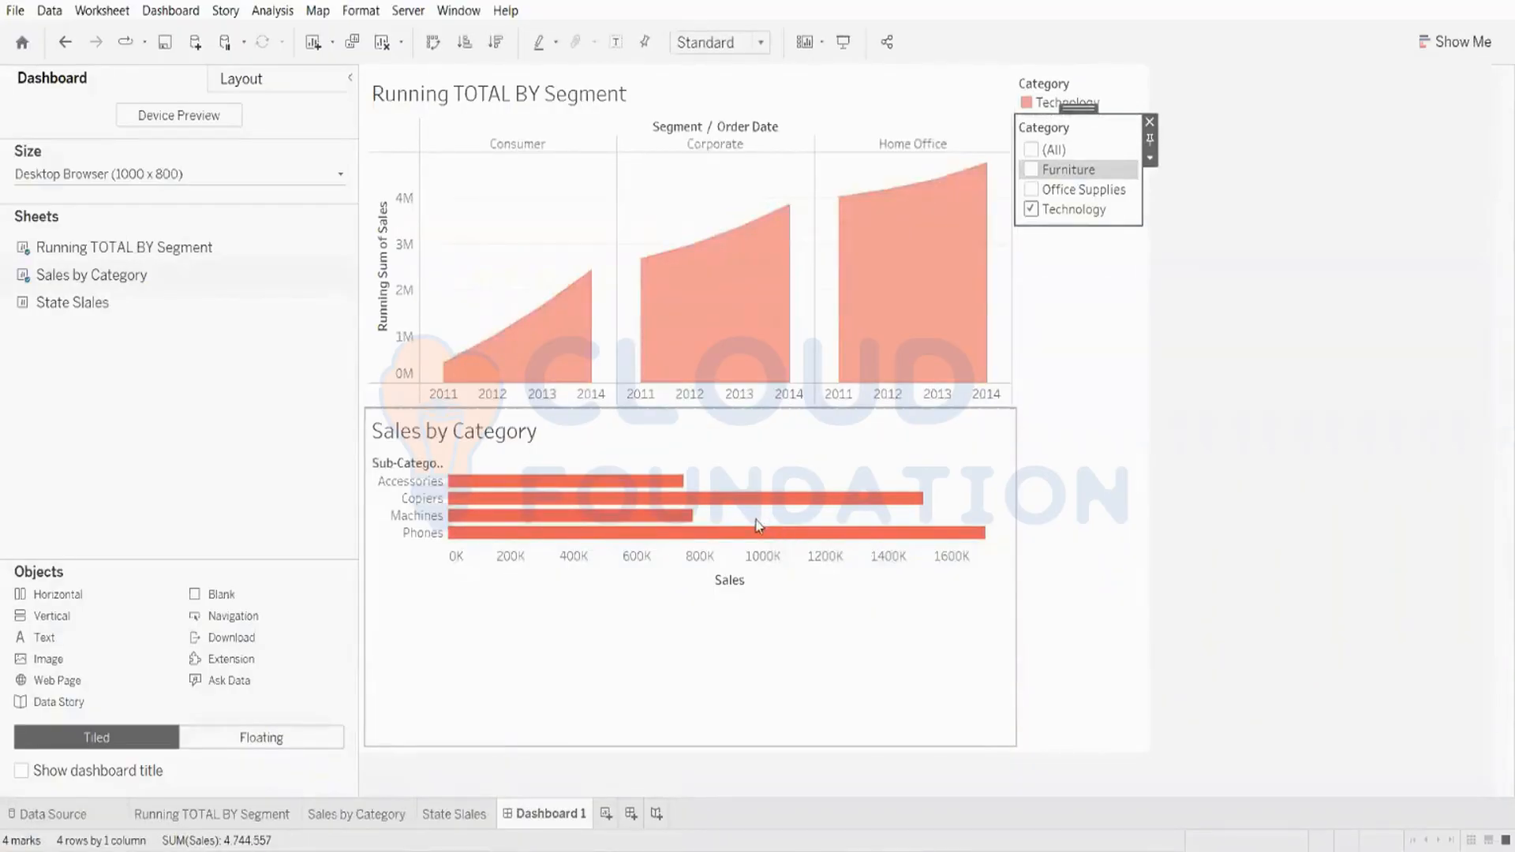
Step: Select the Sales by Category chart and clear all sheets from the dashboard
mouse_move(509, 490)
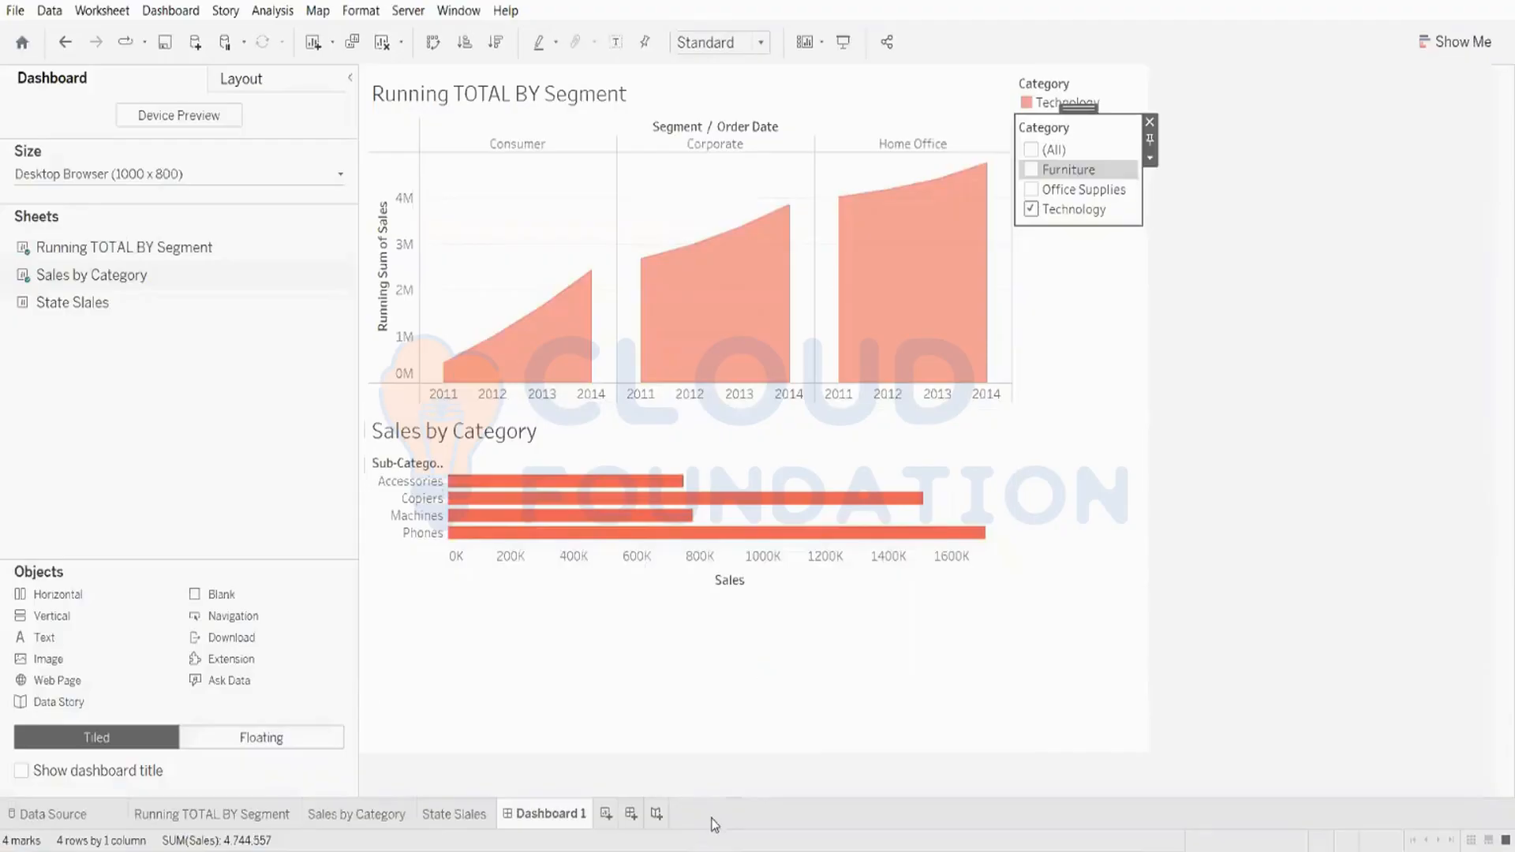
click(705, 722)
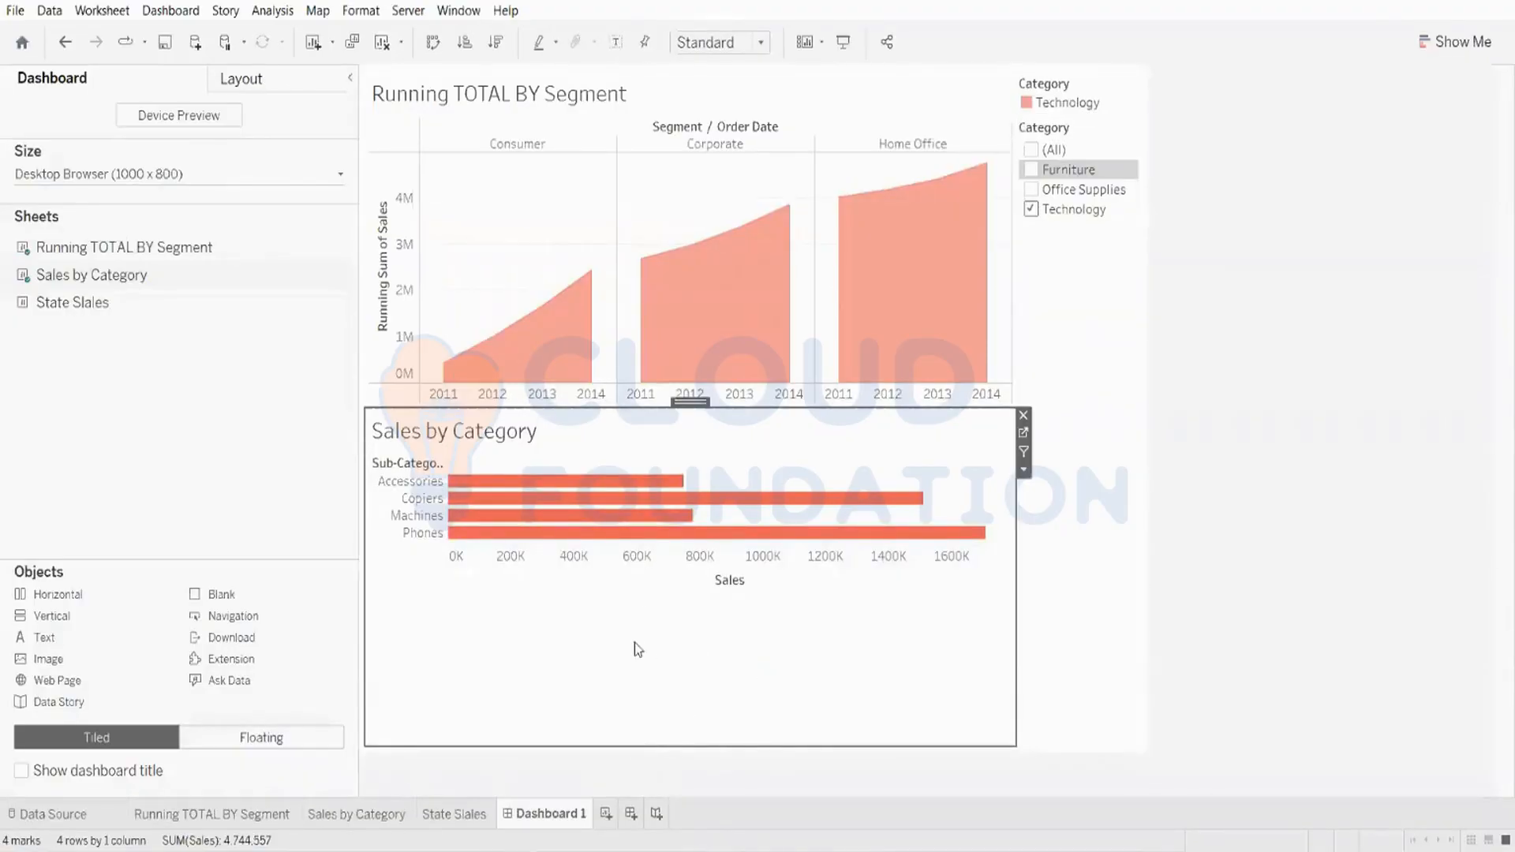
mouse_move(679, 498)
mouse_move(660, 372)
click(702, 458)
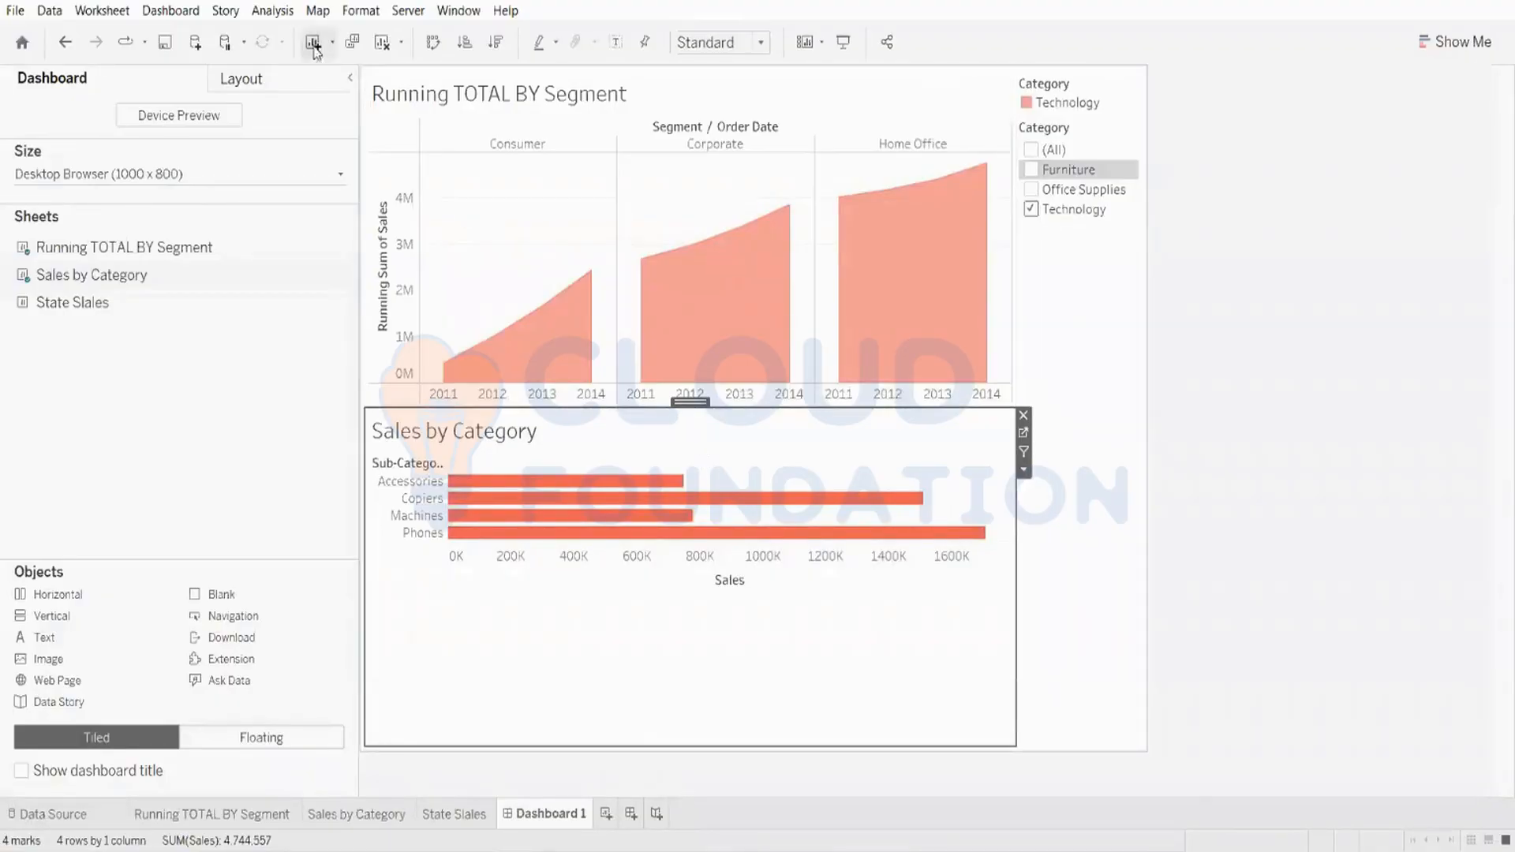
click(380, 46)
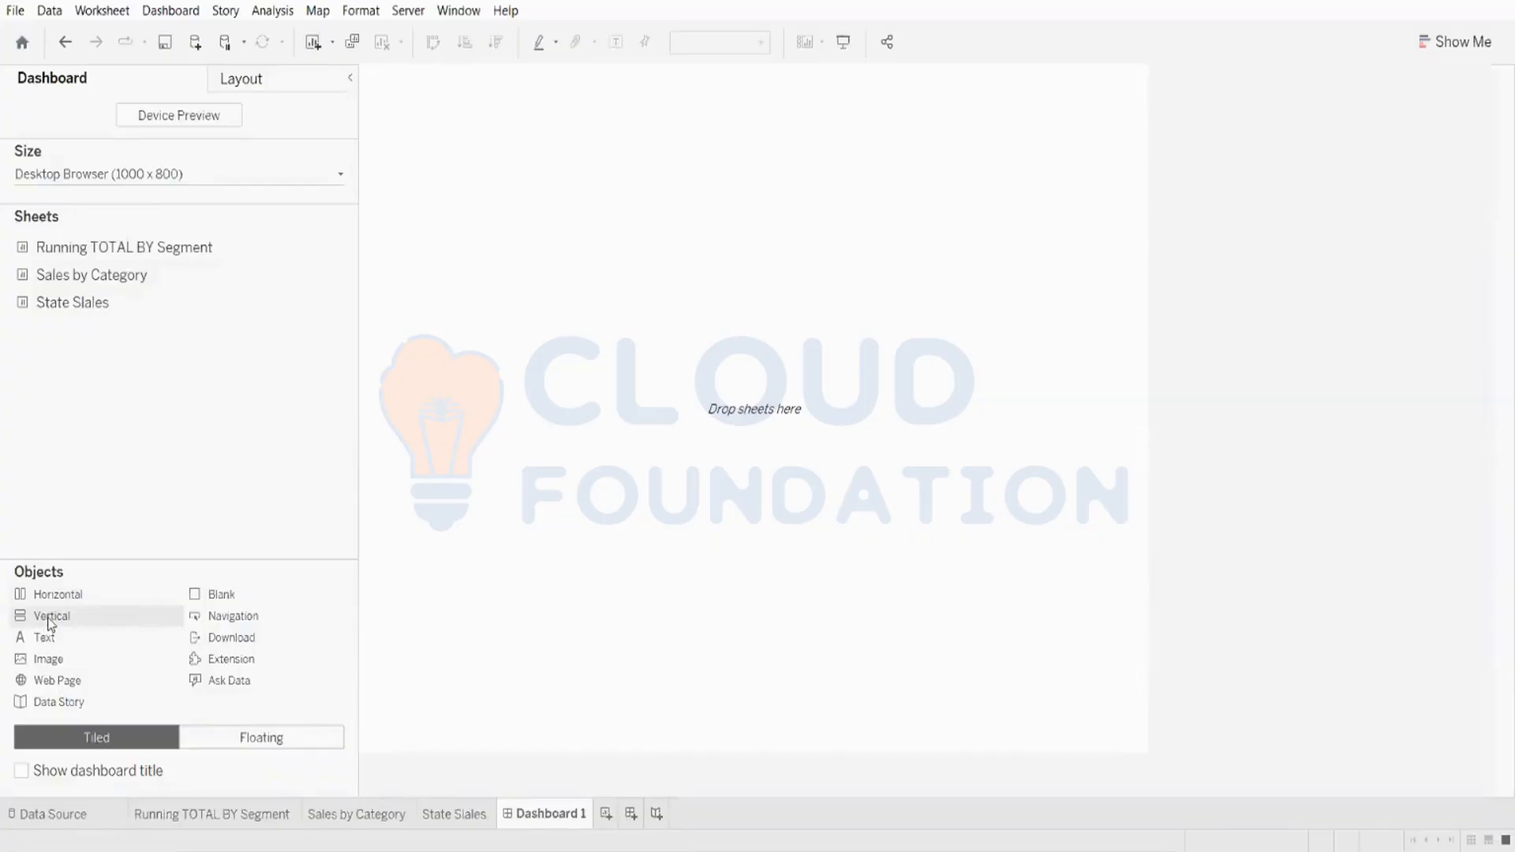
drag(49, 623, 427, 509)
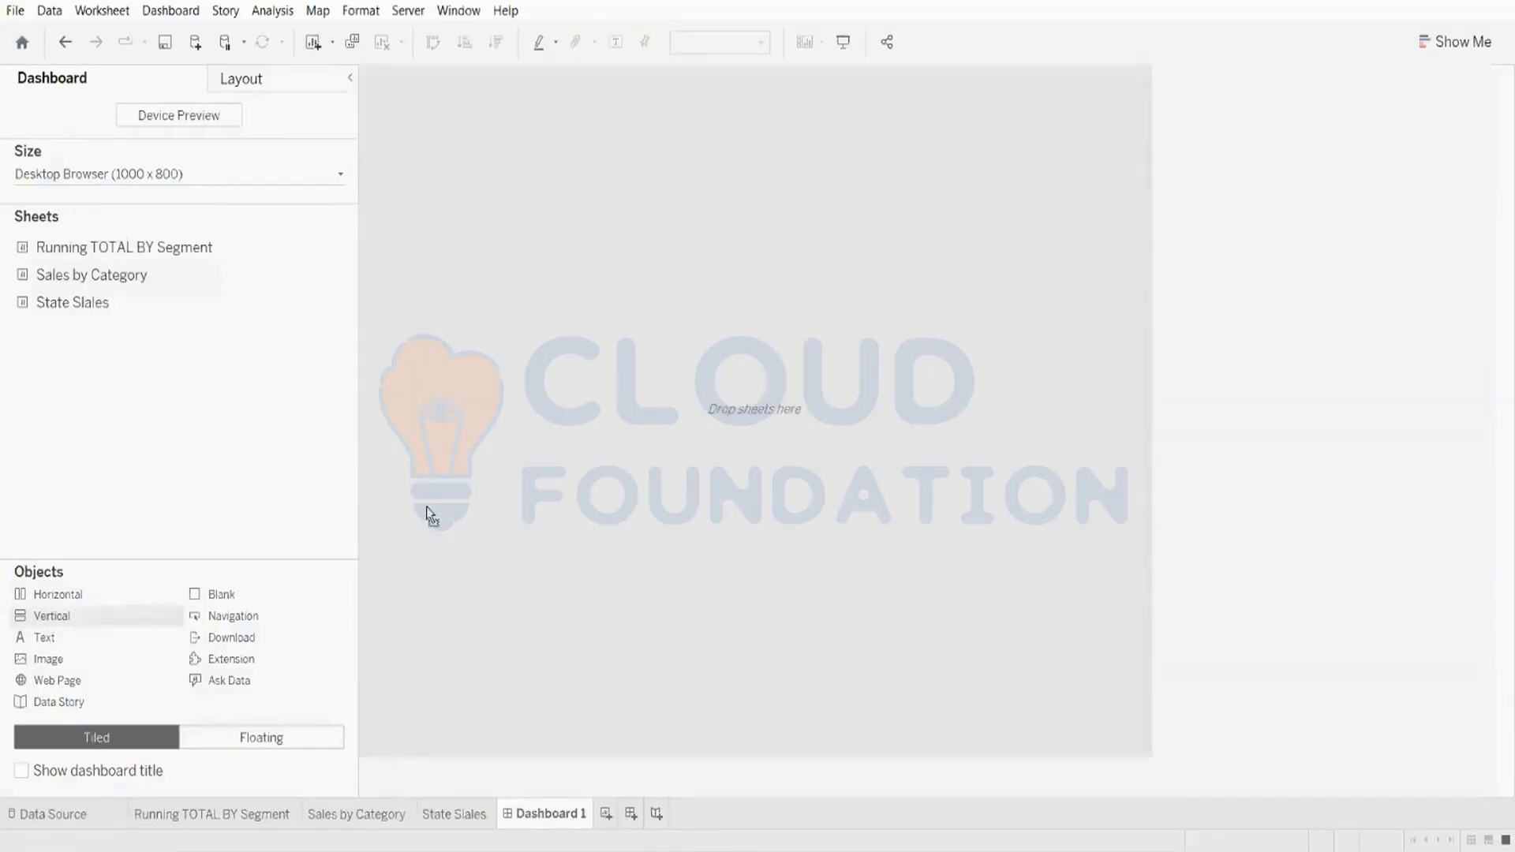
drag(623, 371, 626, 368)
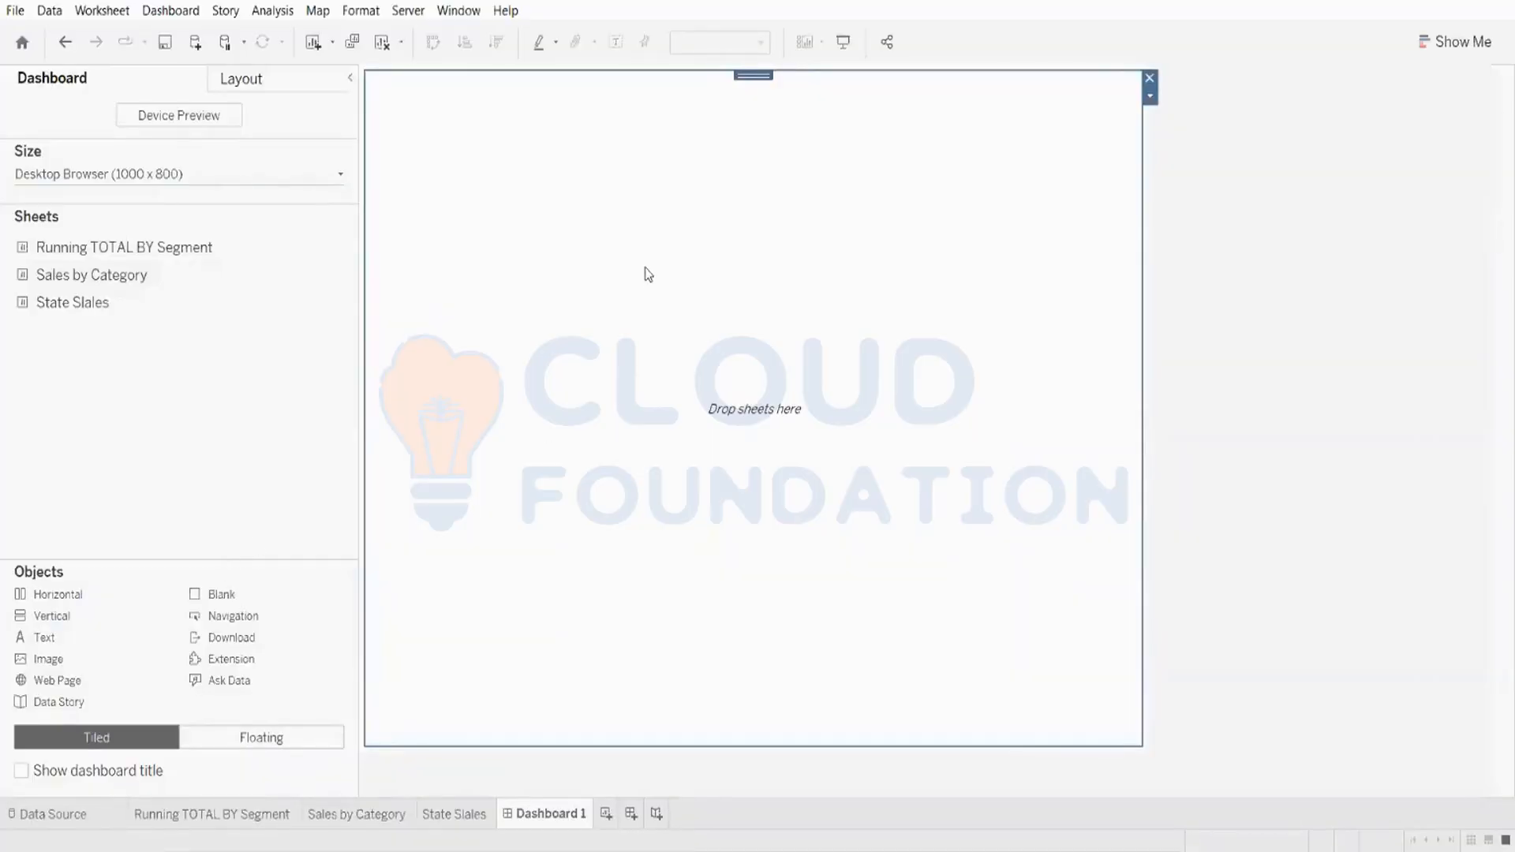
key(ctrl+z)
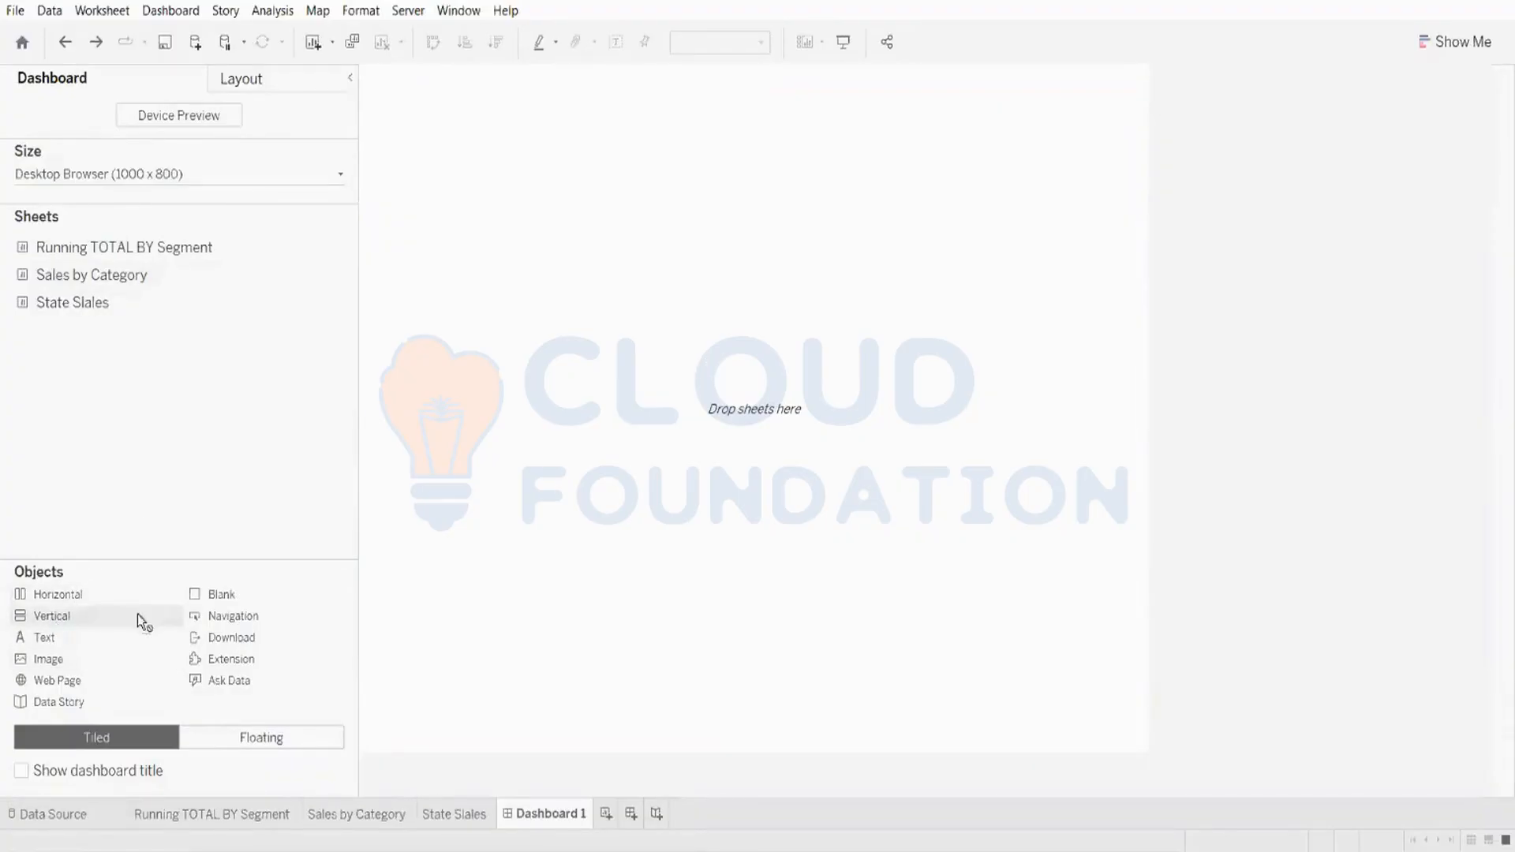
Step: Add a vertical container and place Running TOTAL BY Segment above Sales by Category inside it
drag(137, 614, 585, 445)
drag(651, 385, 650, 385)
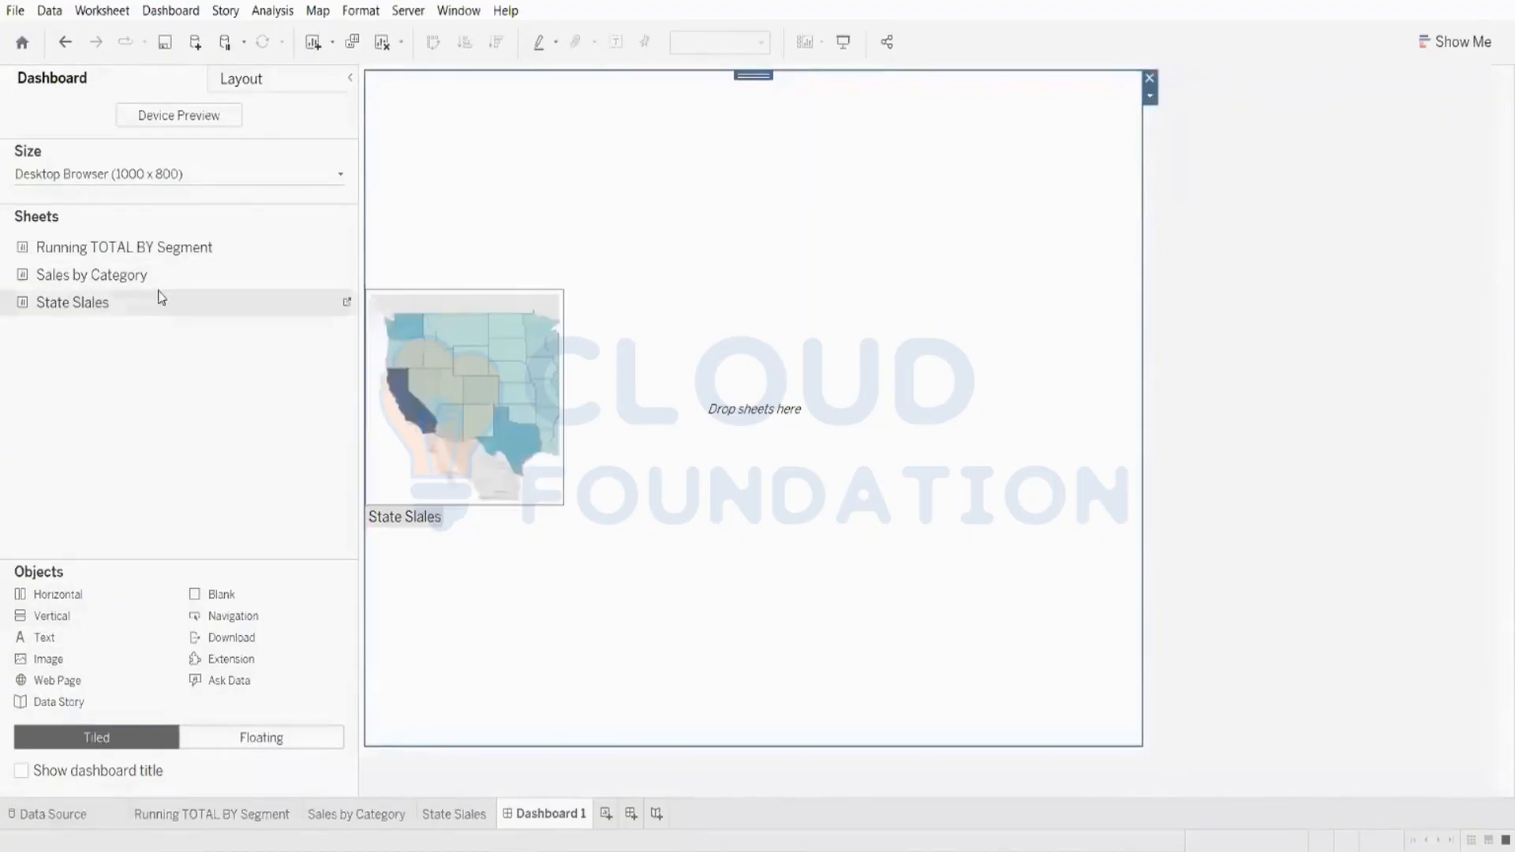
drag(135, 247, 629, 288)
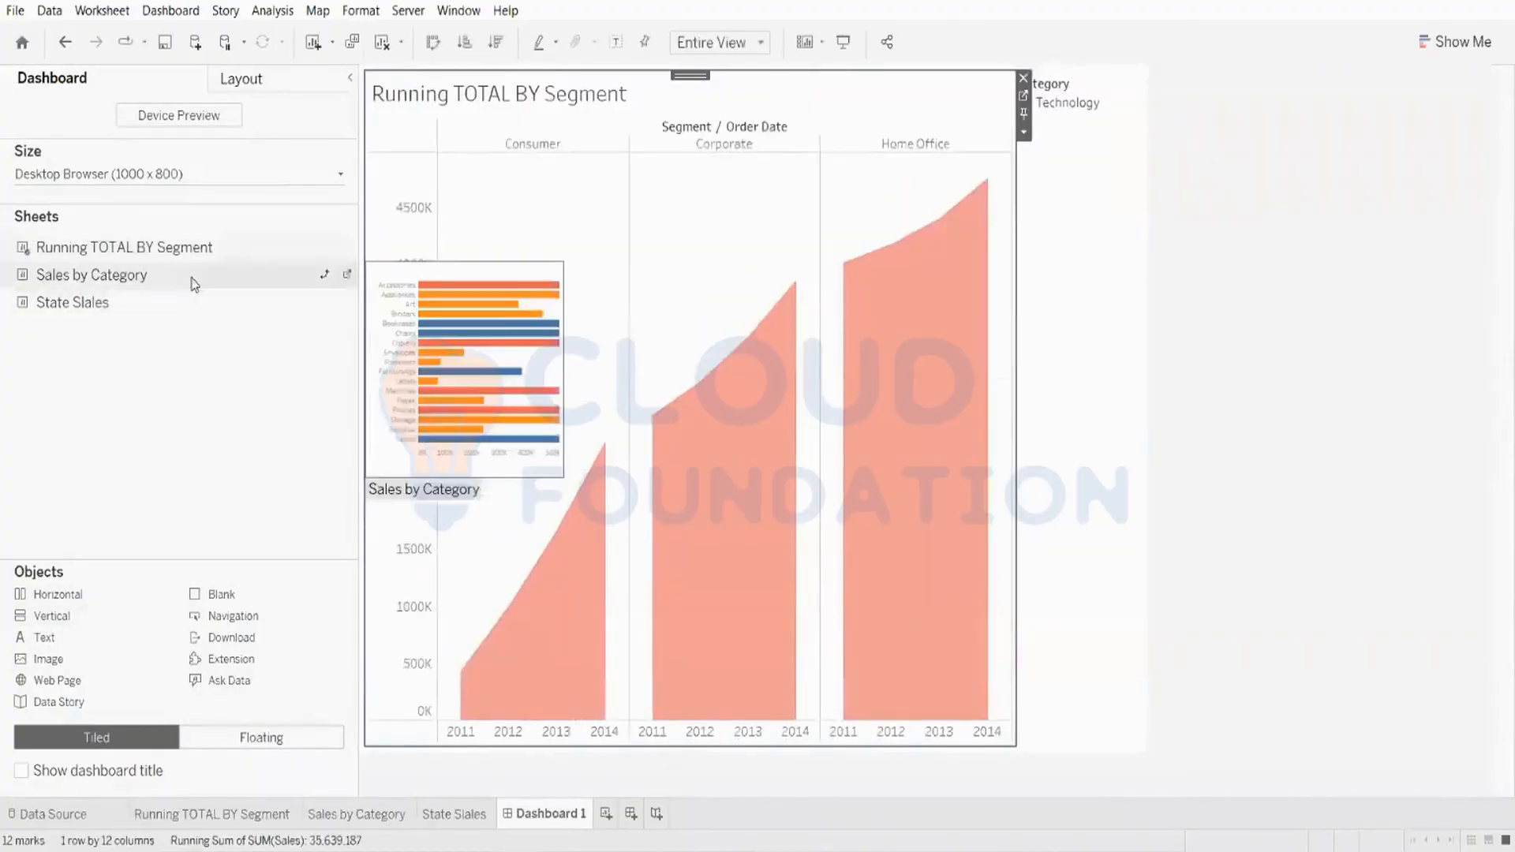
drag(193, 281, 657, 519)
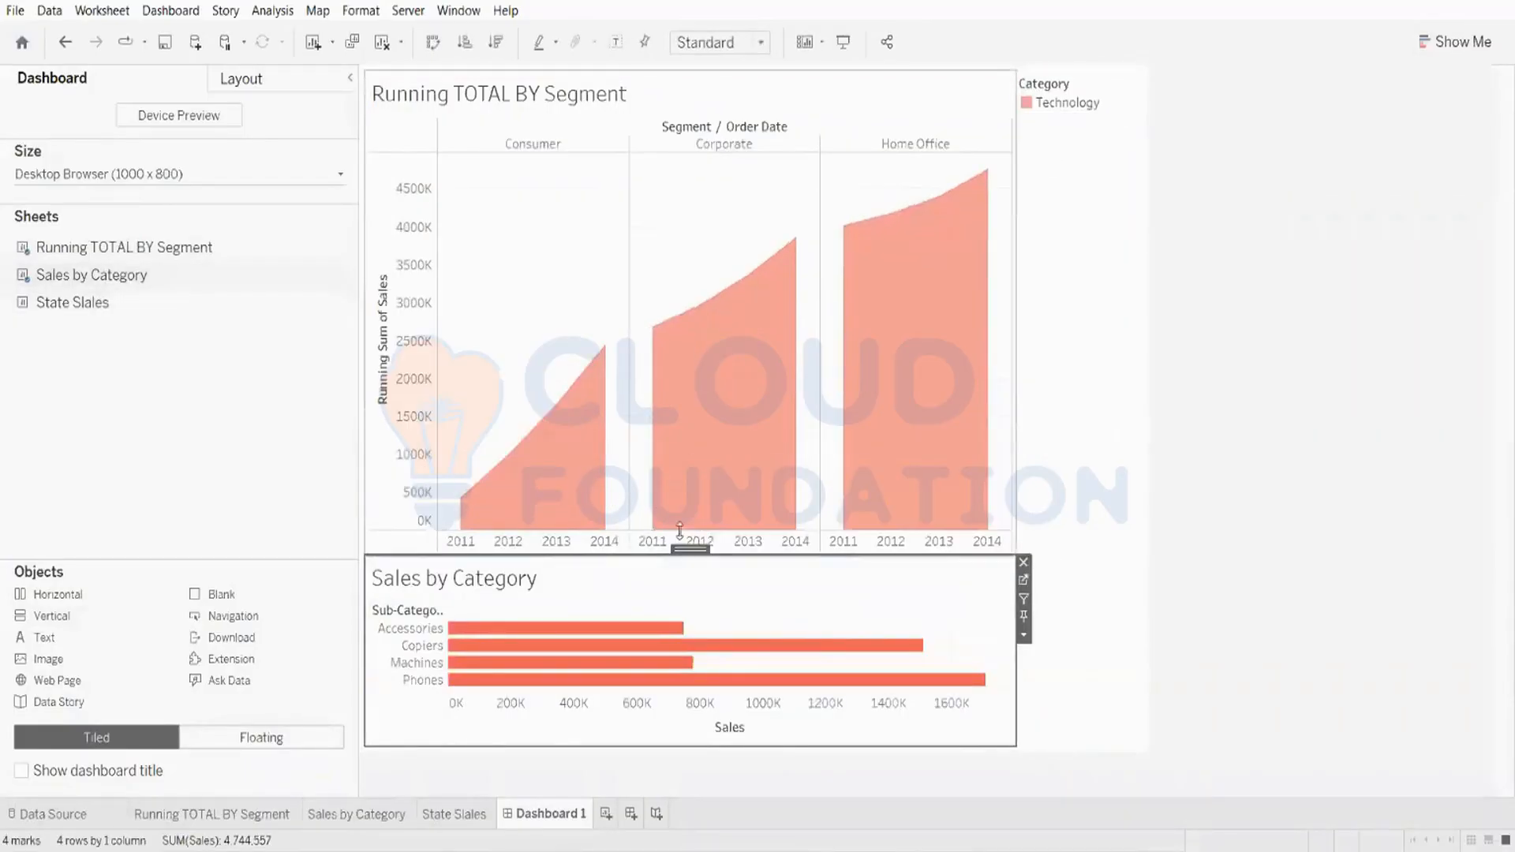
Step: Show the Category filter for the Sales by Category chart and select all categories in it
right_click(683, 554)
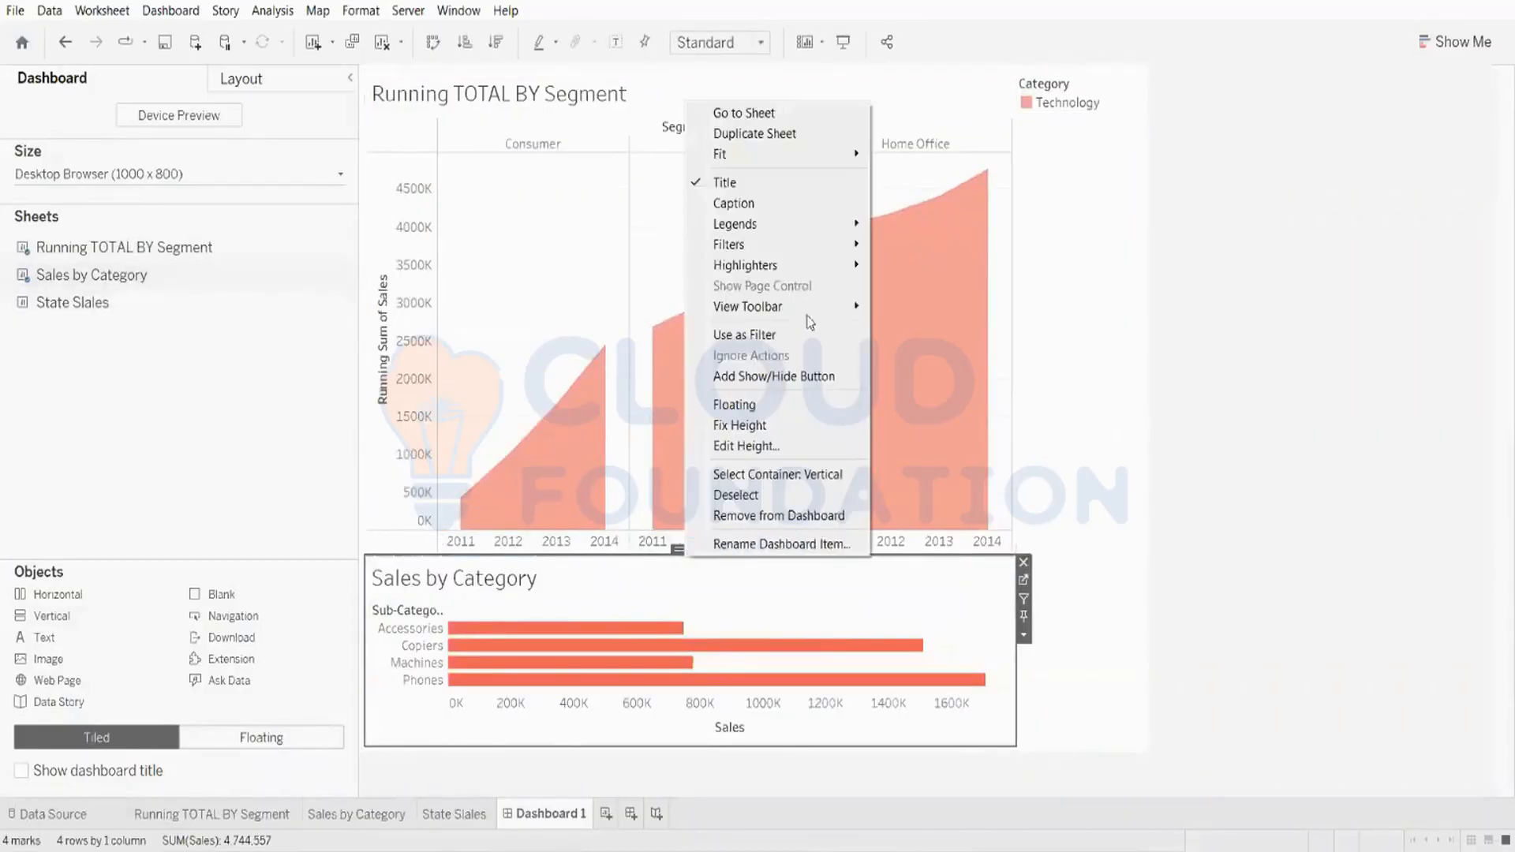
mouse_move(835, 247)
click(918, 273)
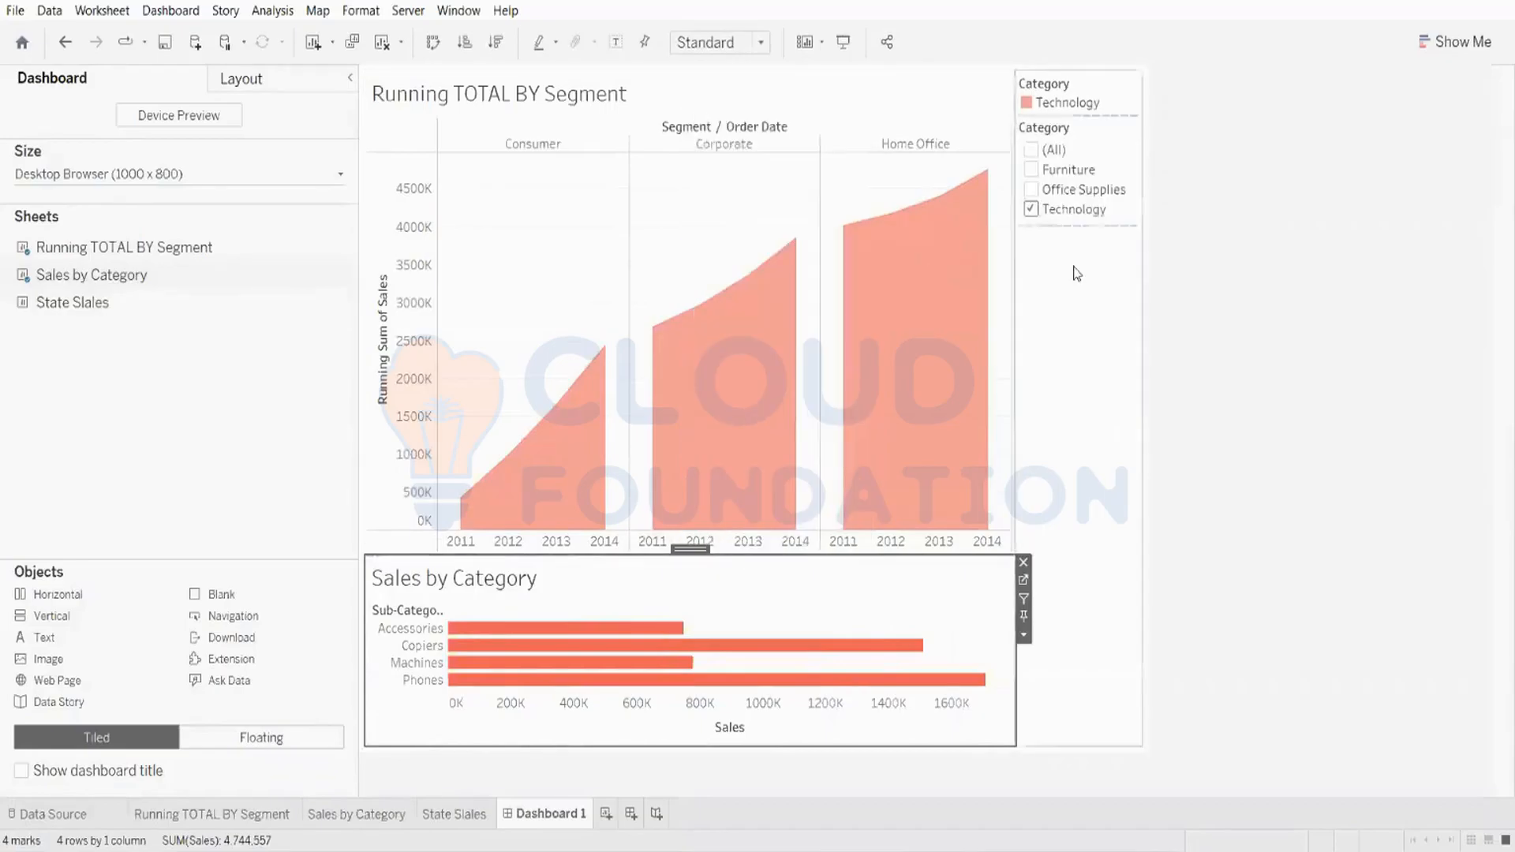
click(1032, 150)
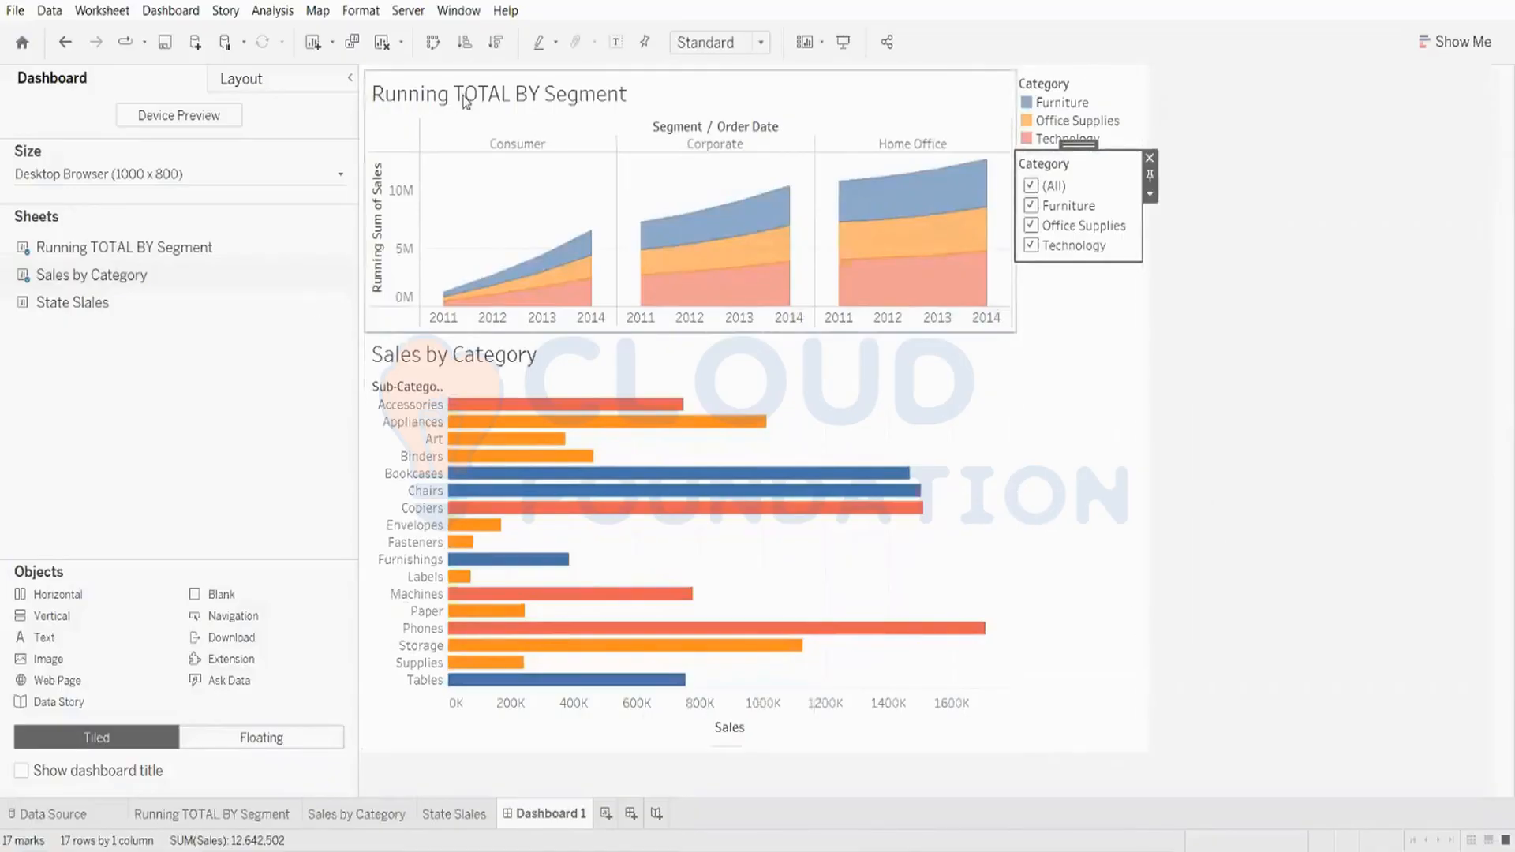
Step: Test the Category filter by removing Furniture and Office Supplies, then clearing and reselecting all categories
mouse_move(793, 227)
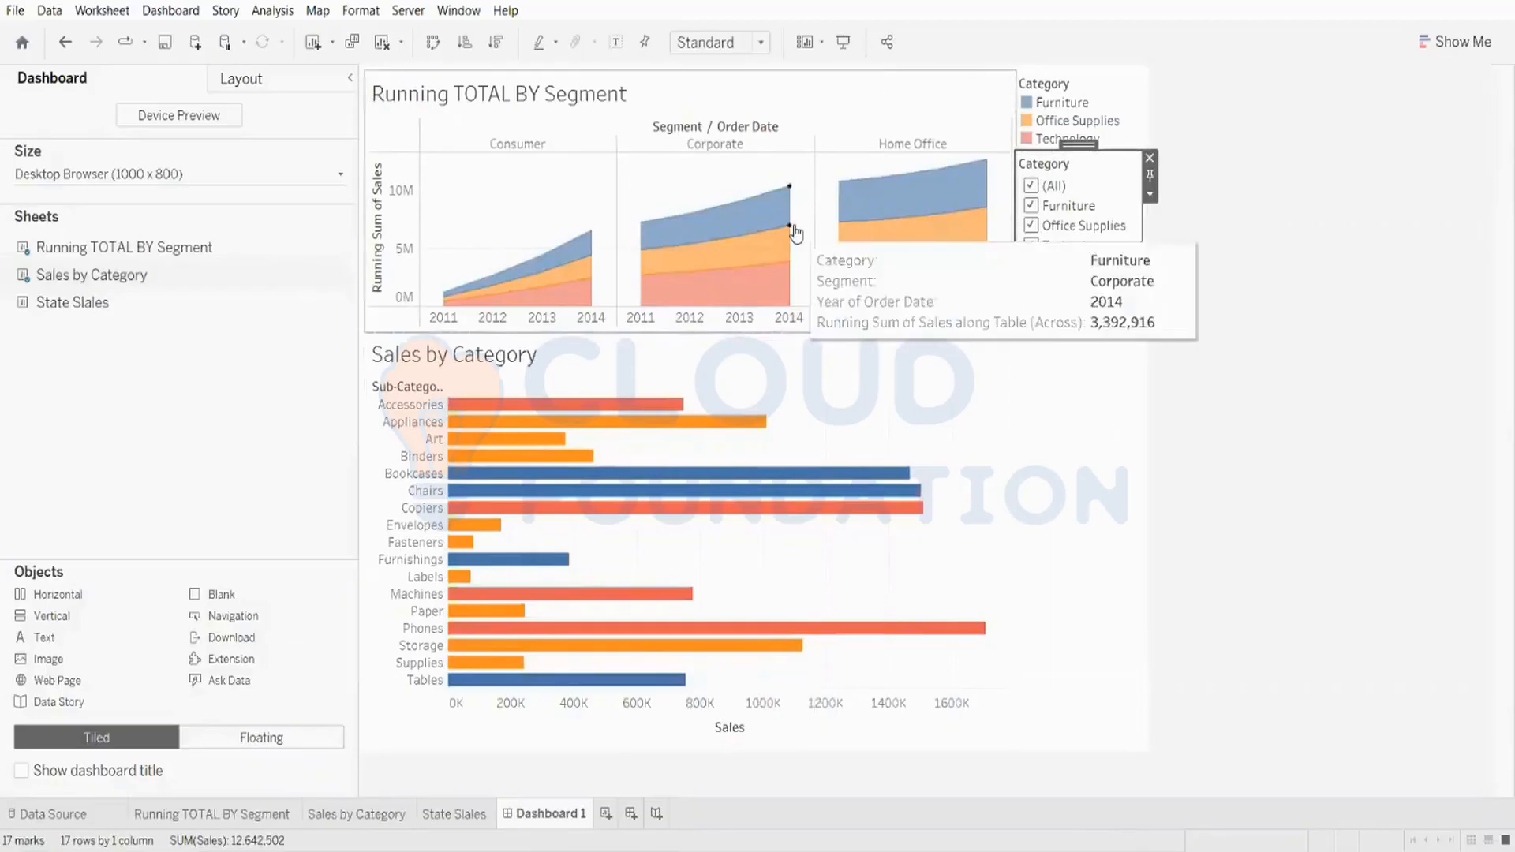
click(1032, 206)
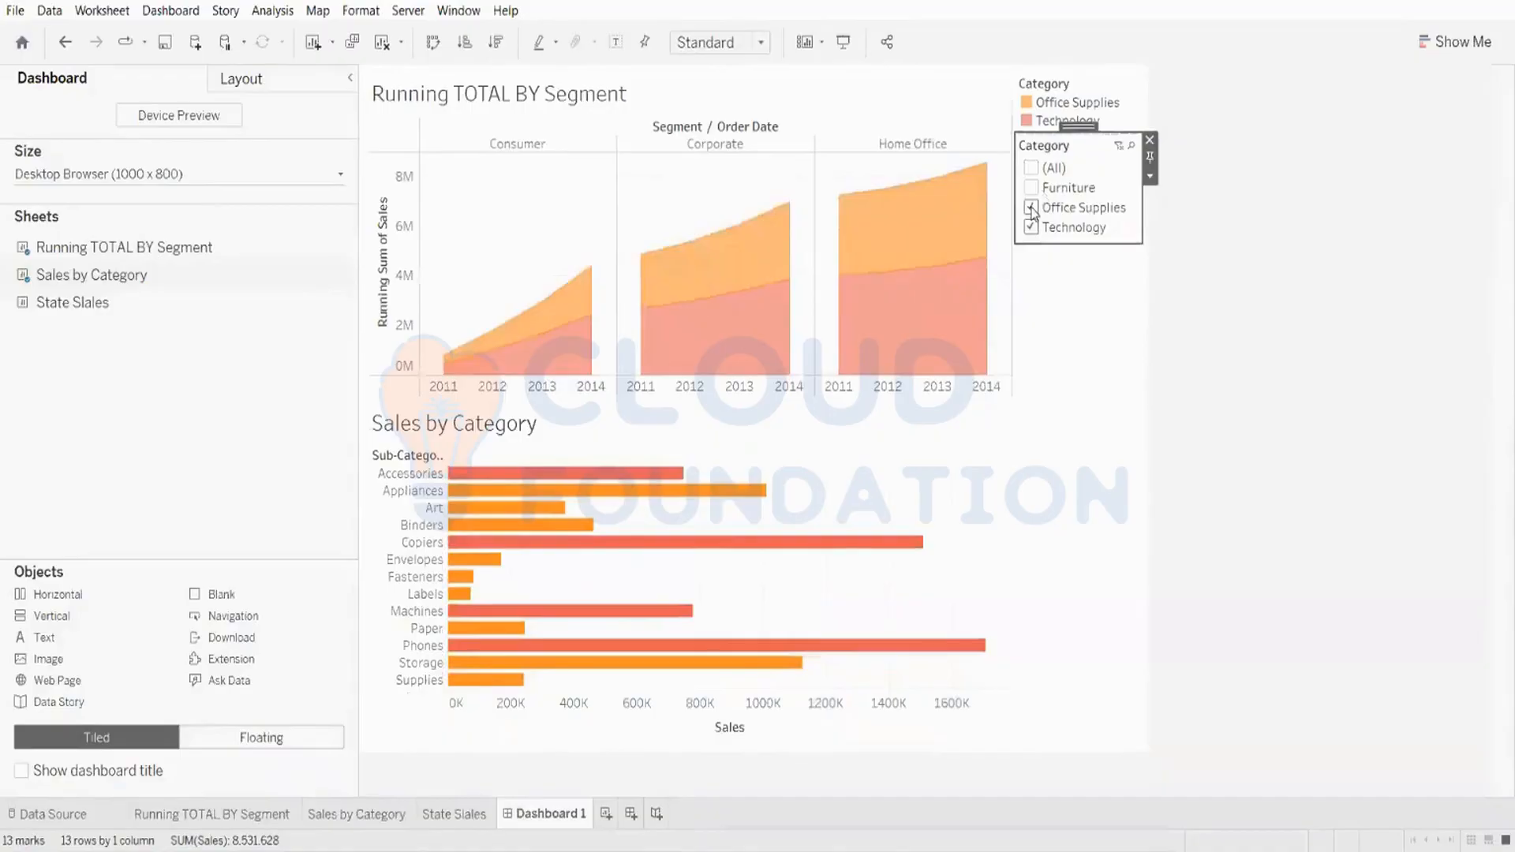
click(1032, 209)
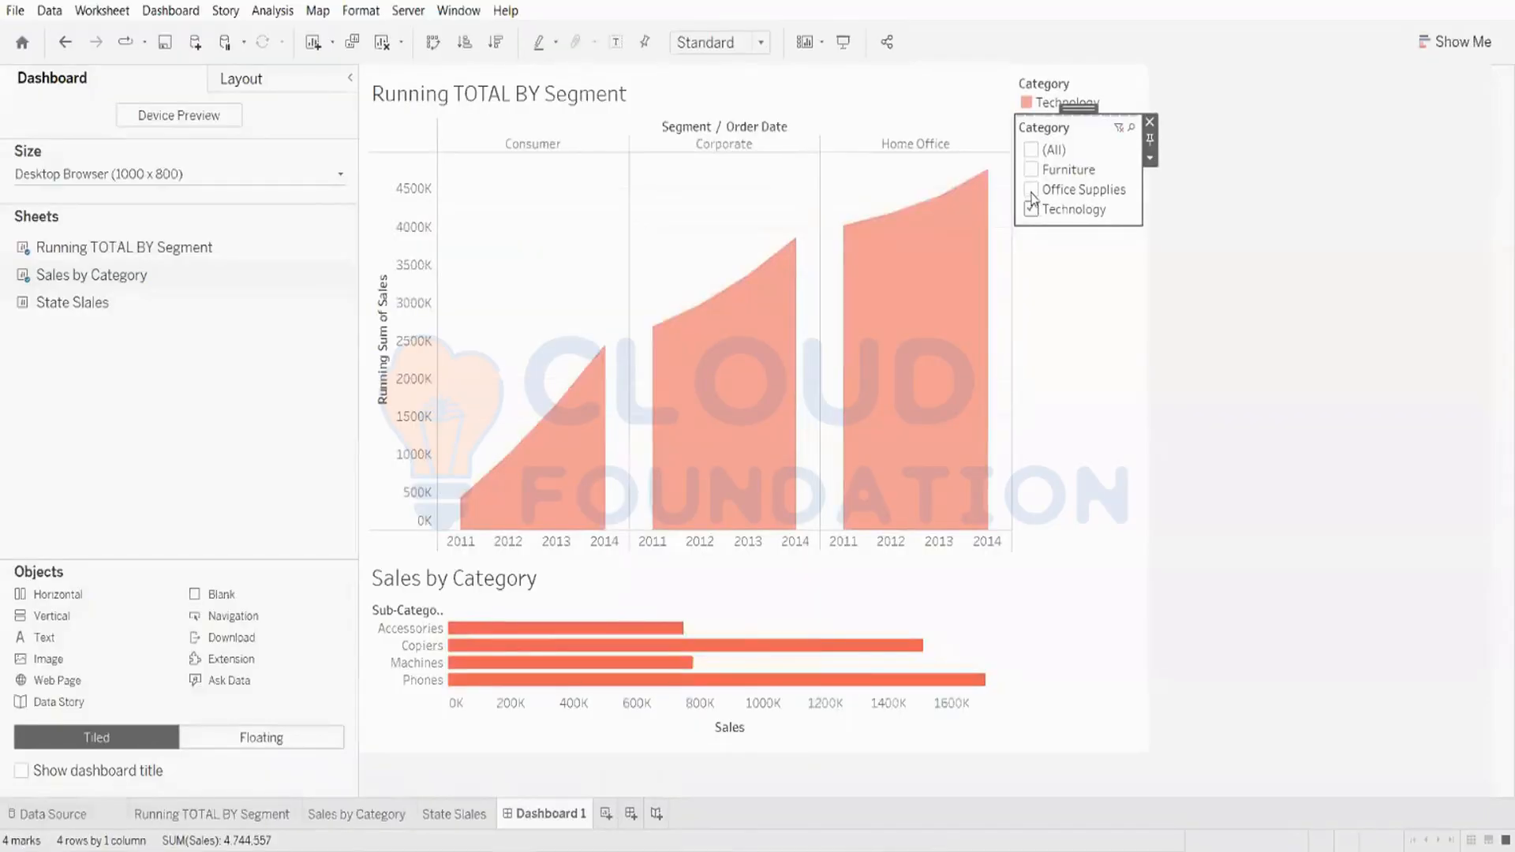
click(1032, 191)
click(1033, 168)
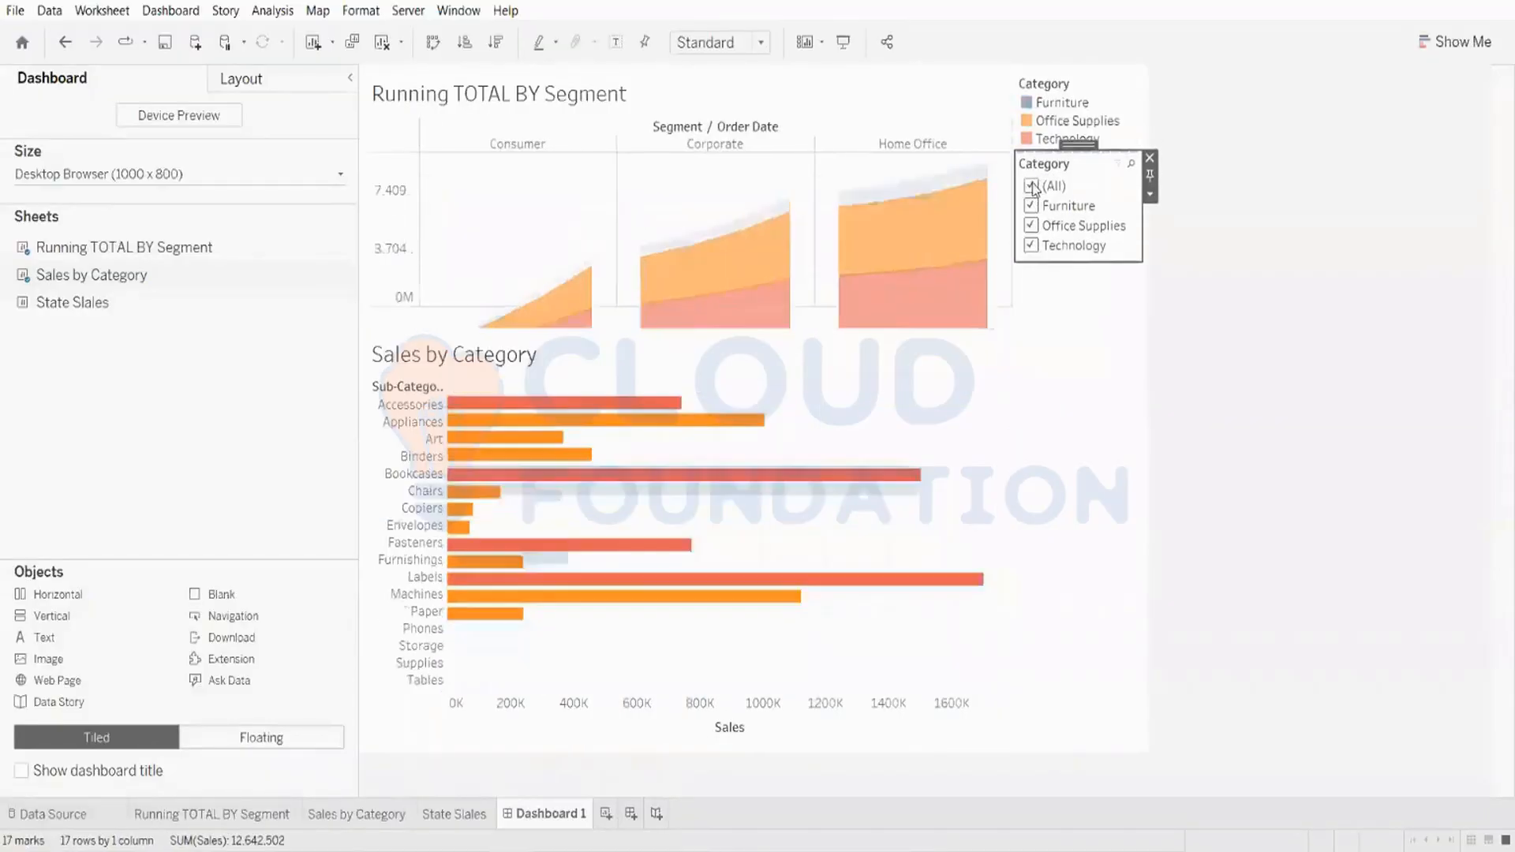
click(1032, 186)
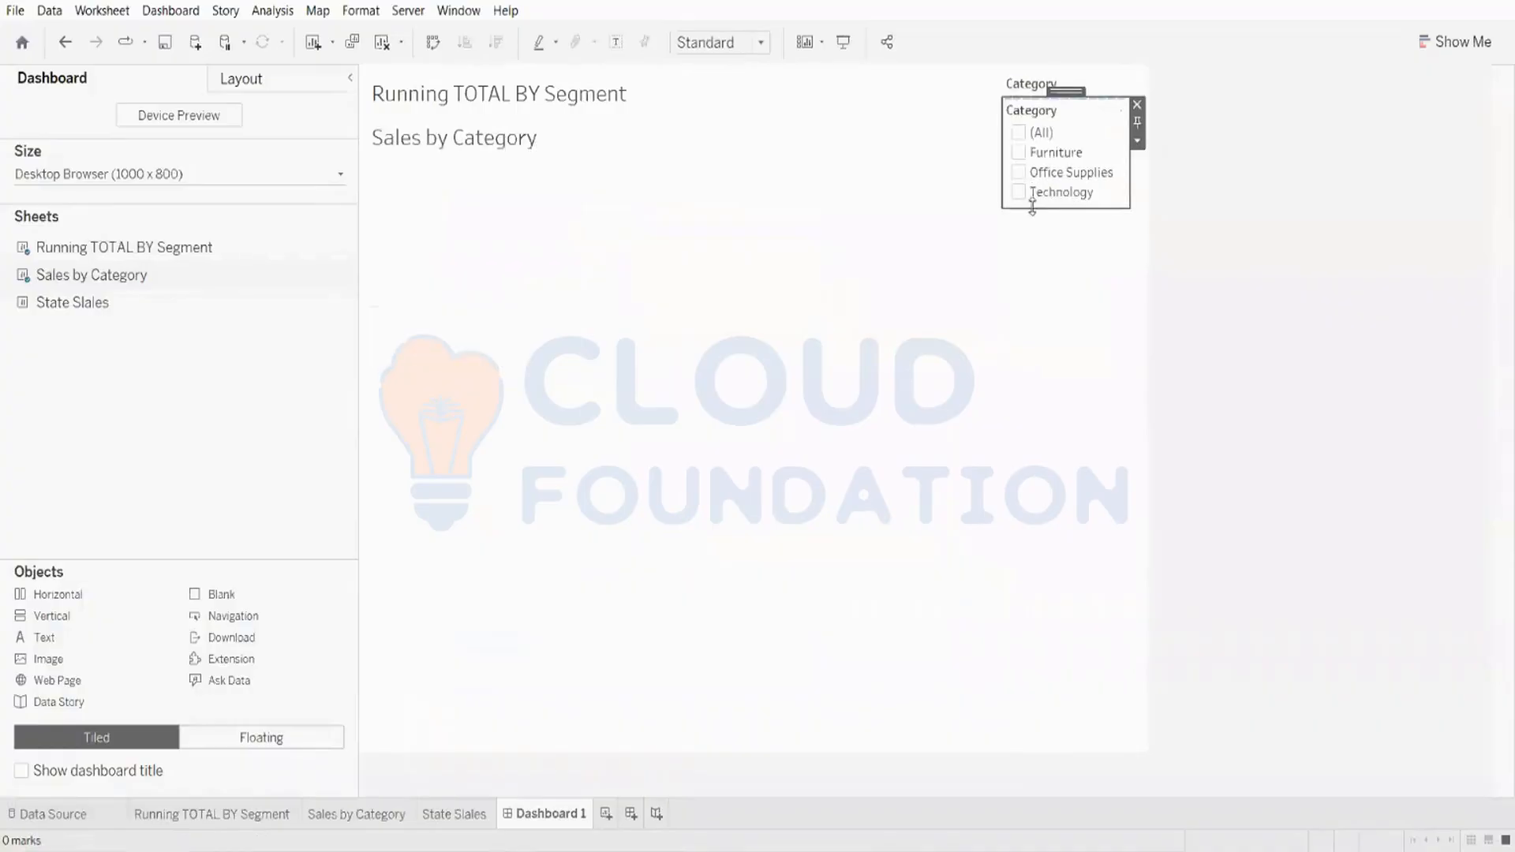
click(1022, 133)
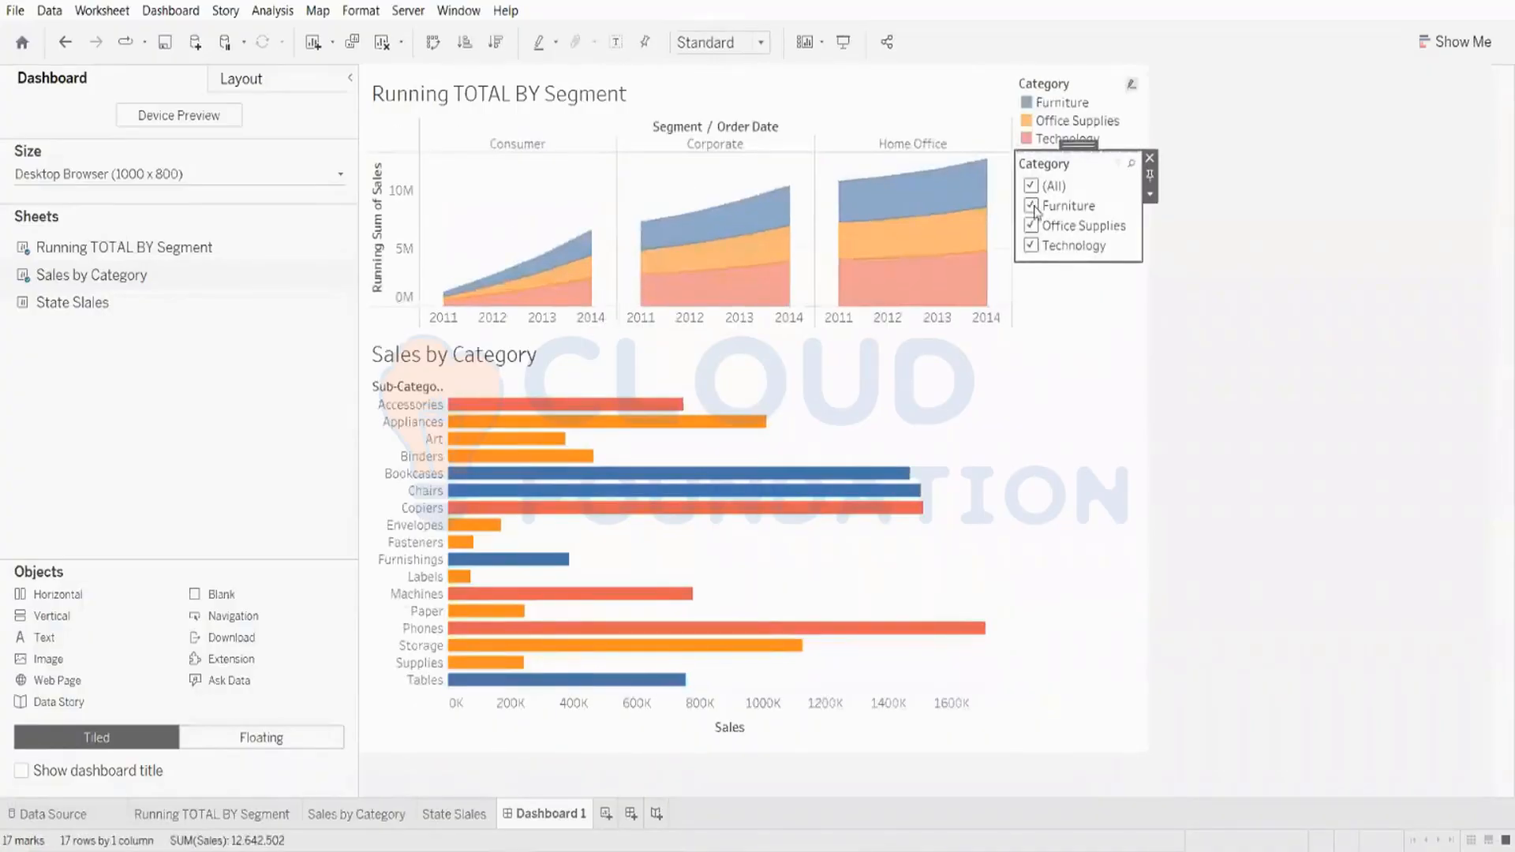
Step: Toggle Furniture, Office Supplies and Technology in the Category filter, ending with all categories selected
click(1033, 207)
click(1034, 210)
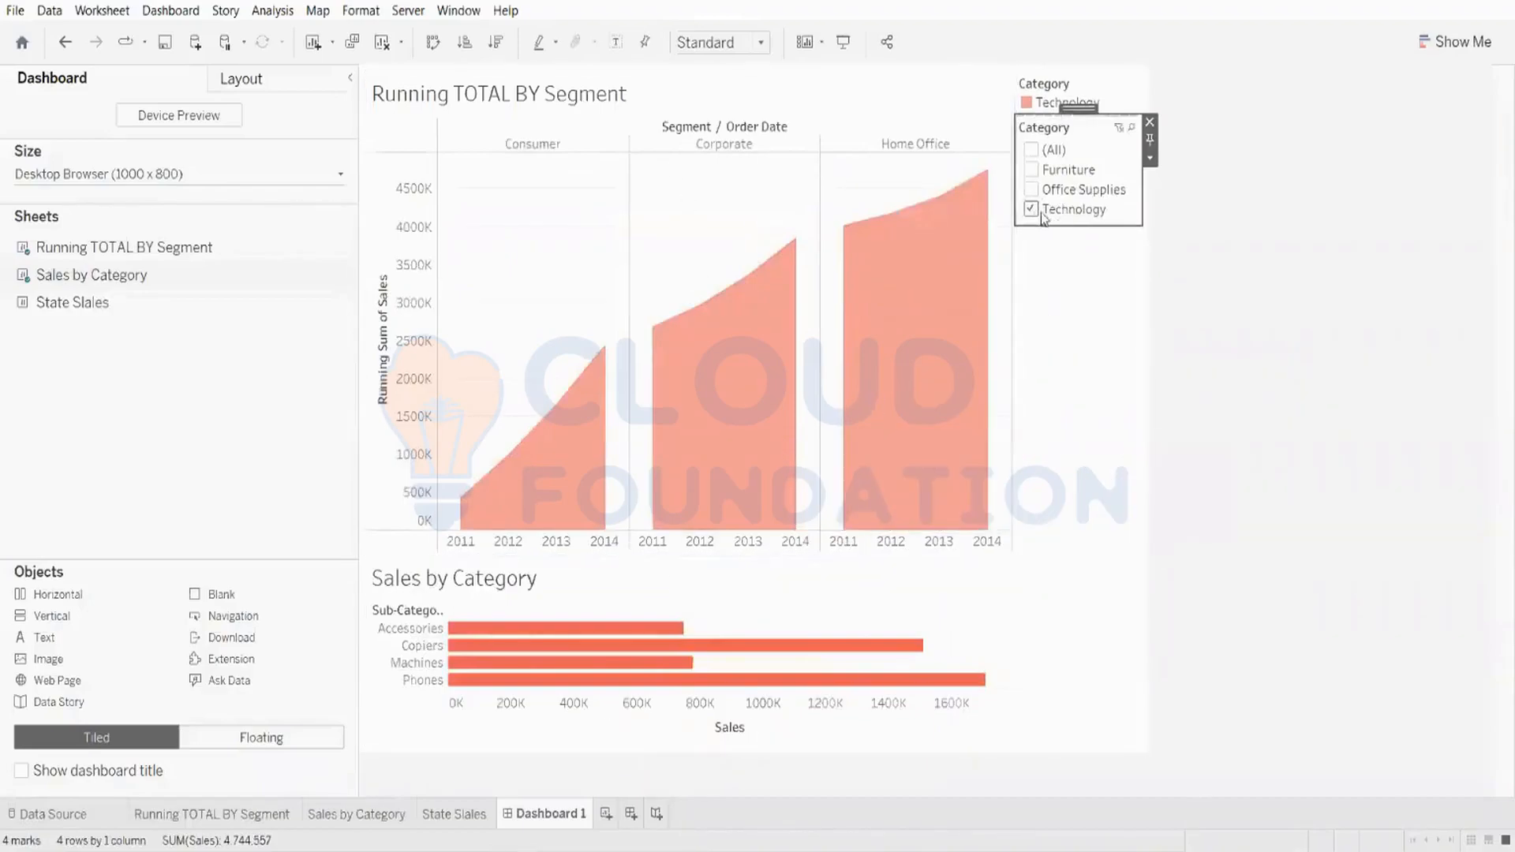
click(1031, 189)
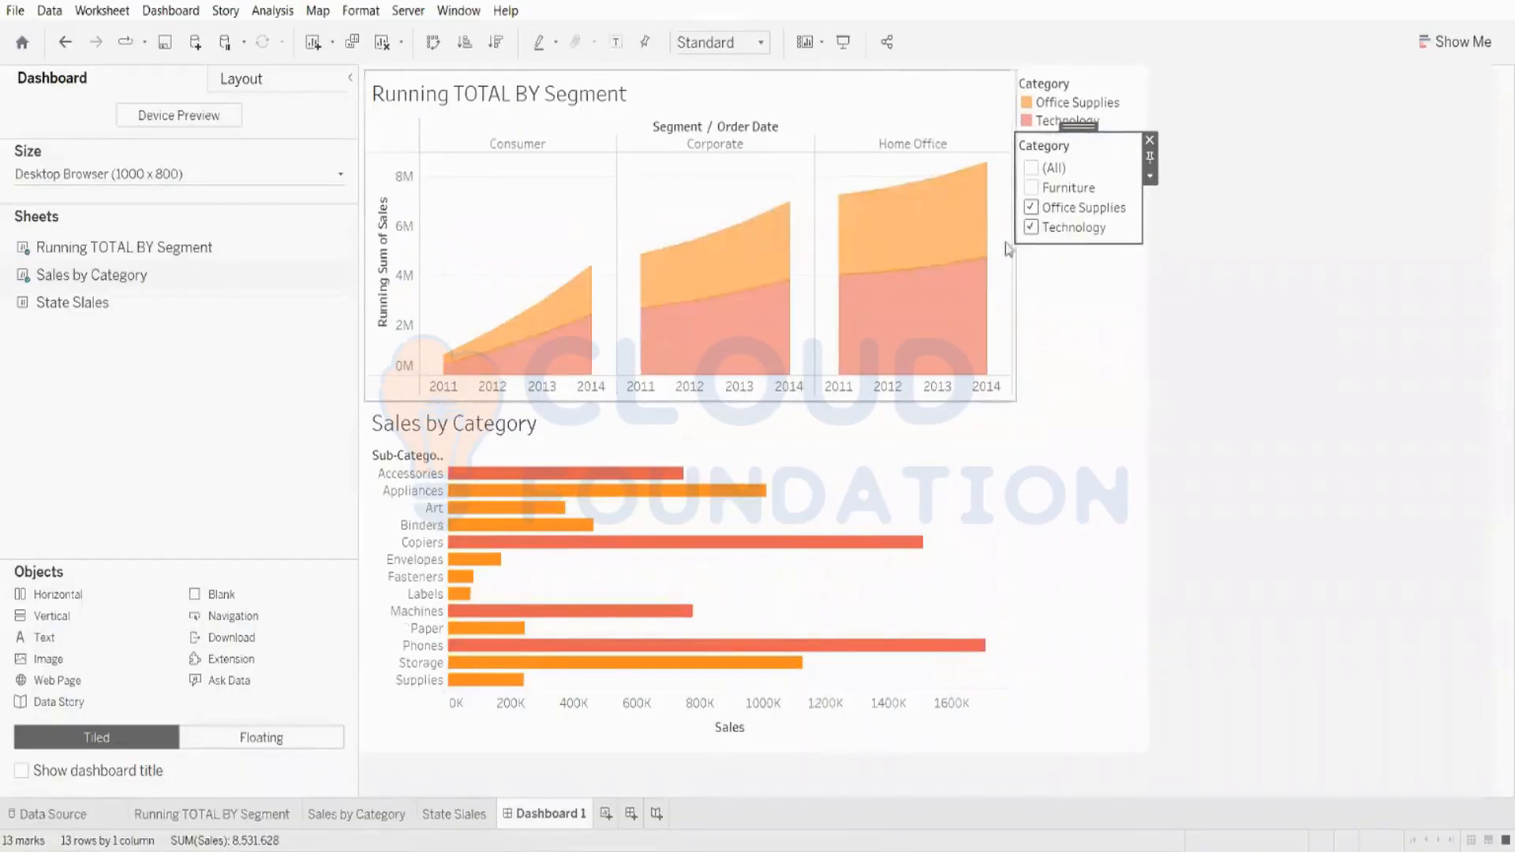
click(1032, 227)
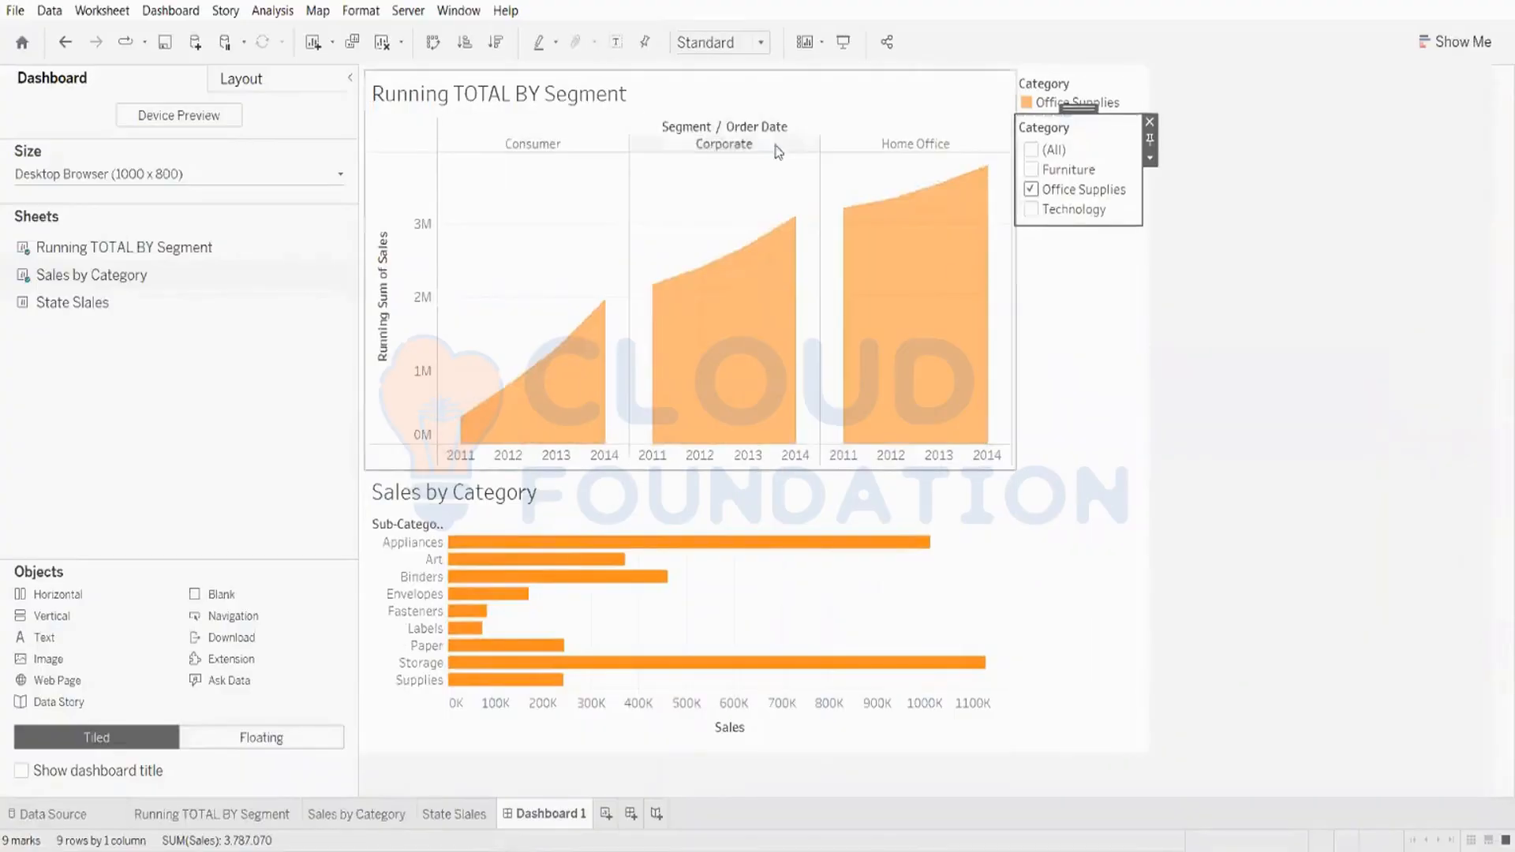
mouse_move(986, 259)
click(1032, 210)
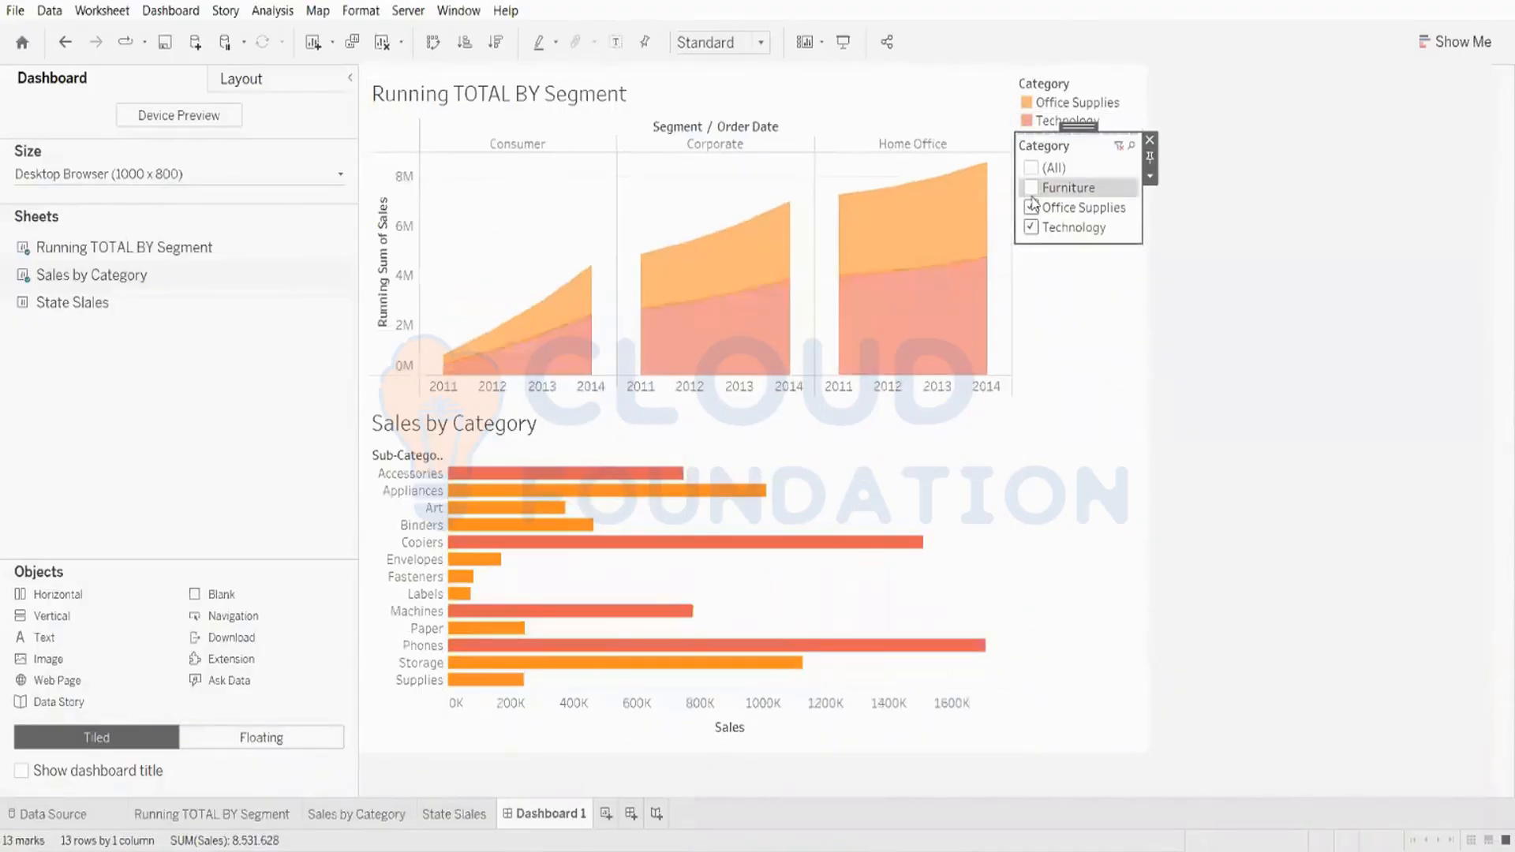
click(1033, 191)
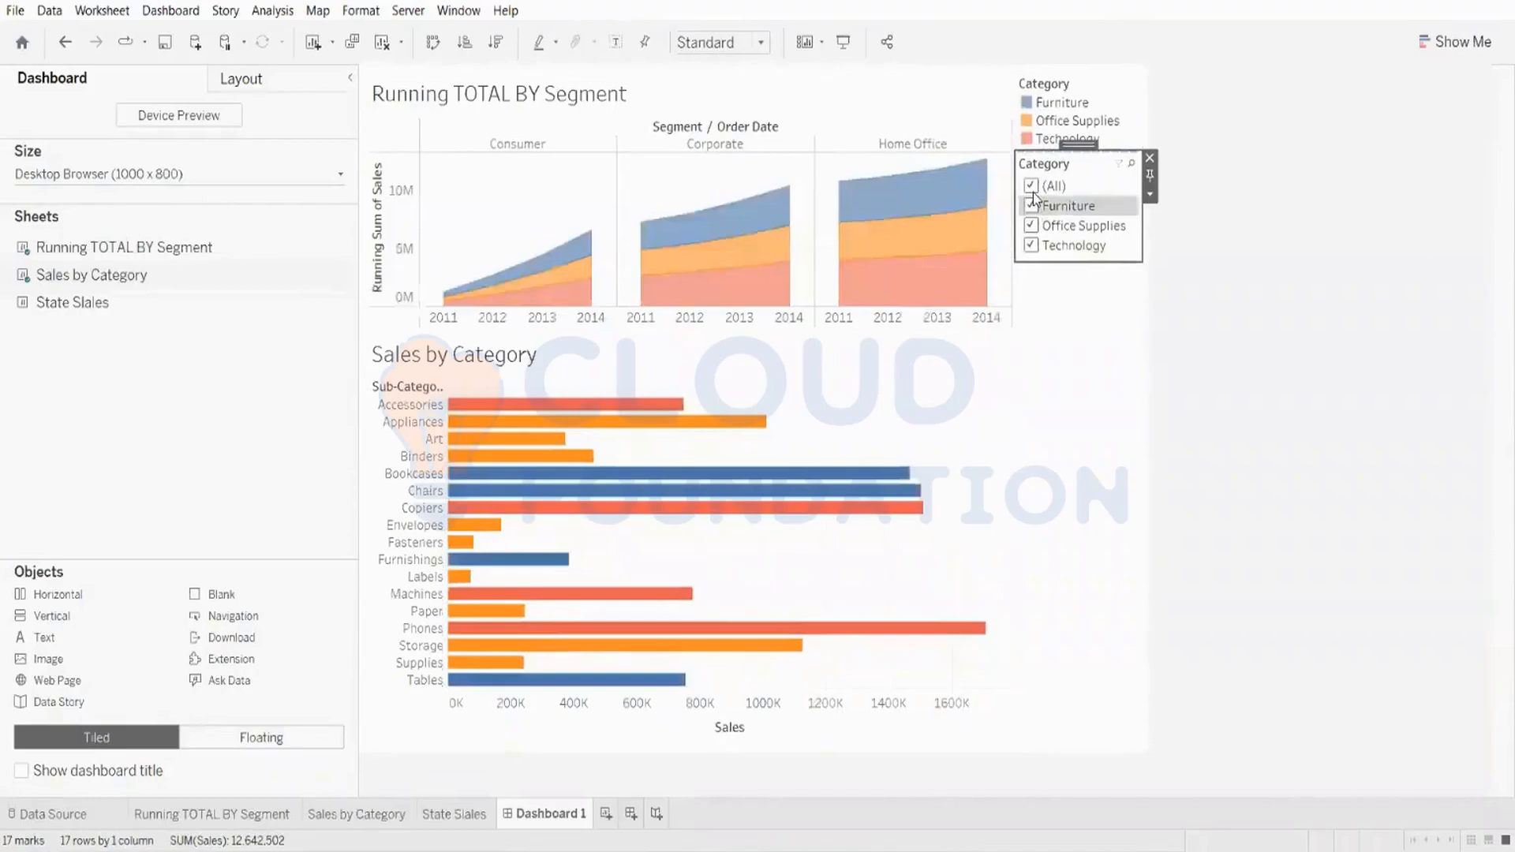
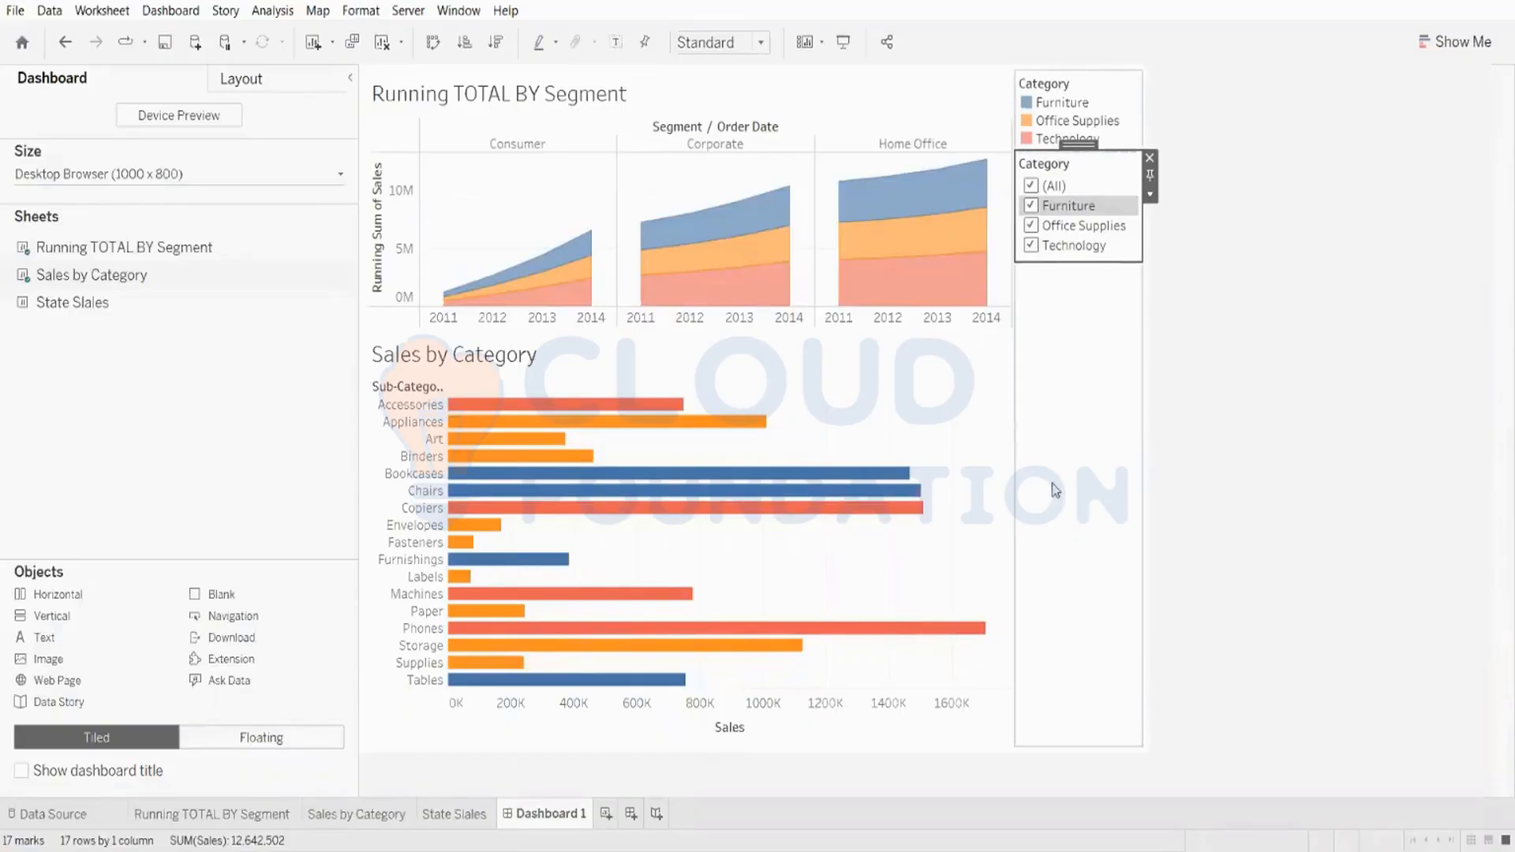
Step: Clear the dashboard and place the Running TOTAL BY Segment sheet on it
click(385, 46)
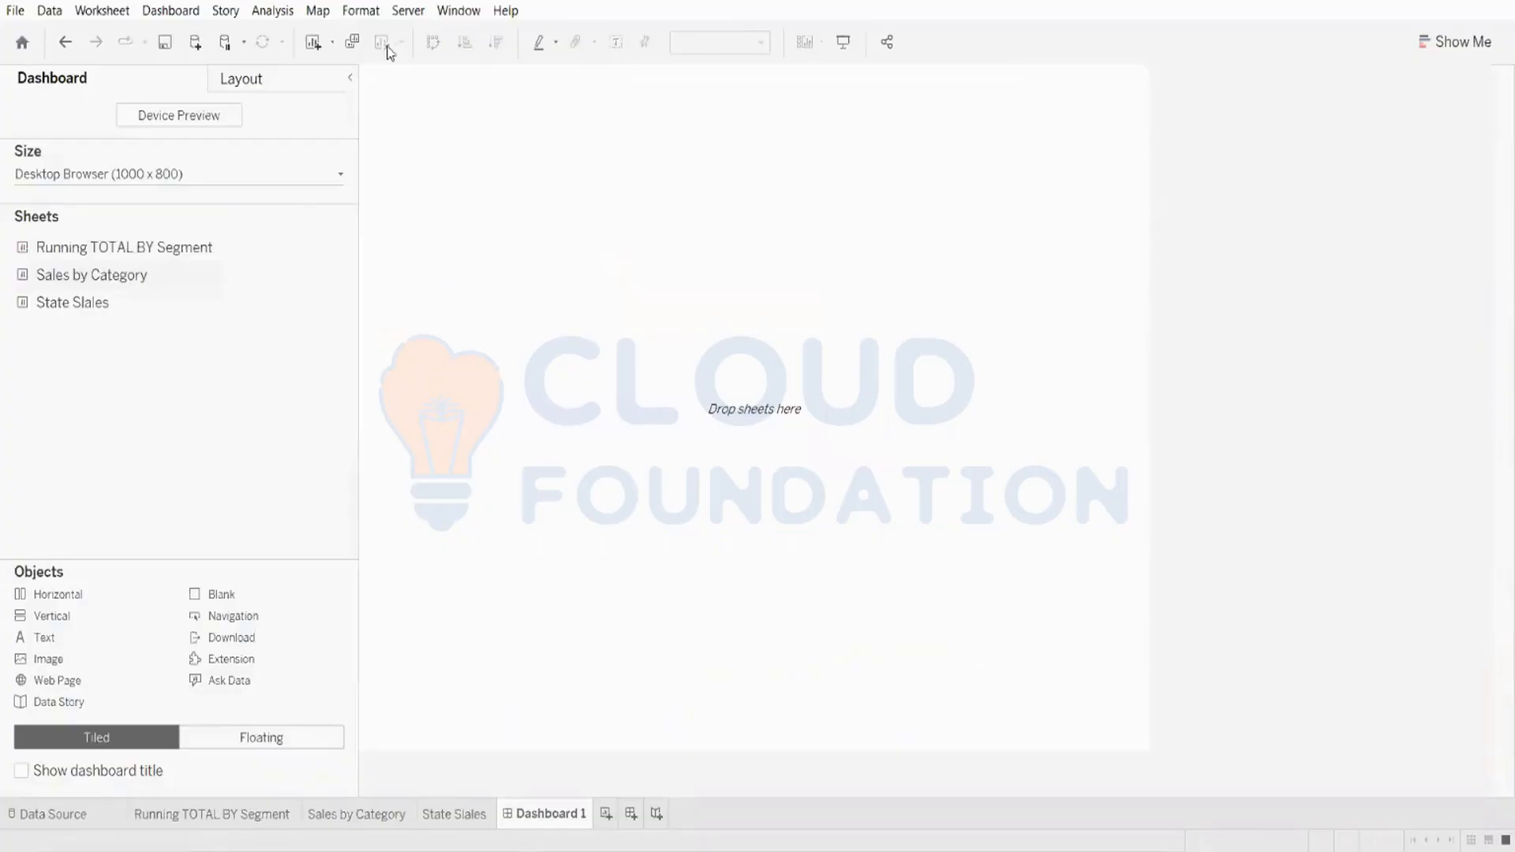
drag(196, 250, 513, 273)
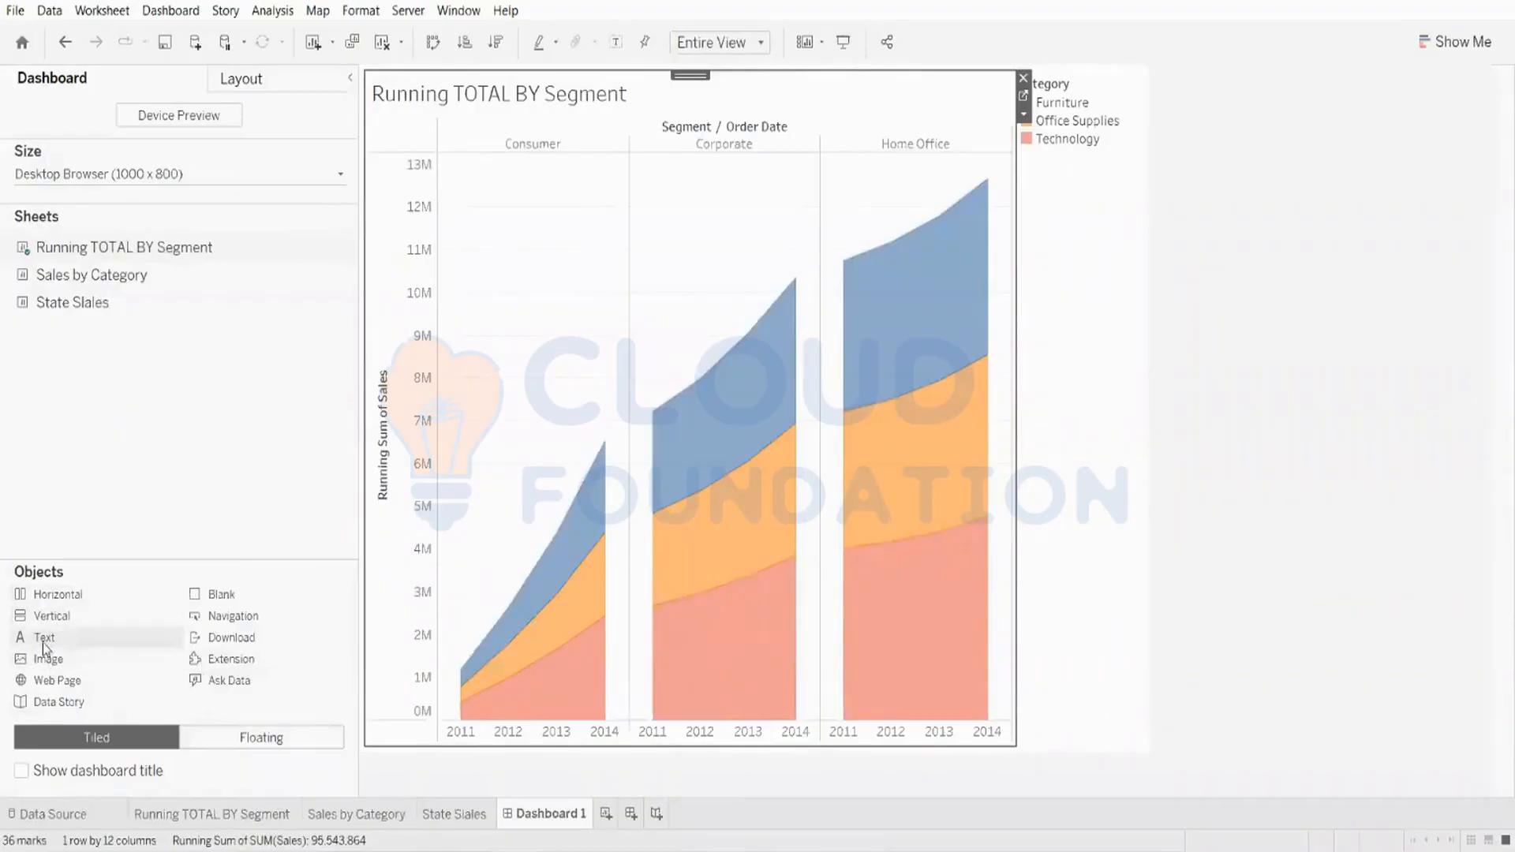
drag(43, 645, 470, 541)
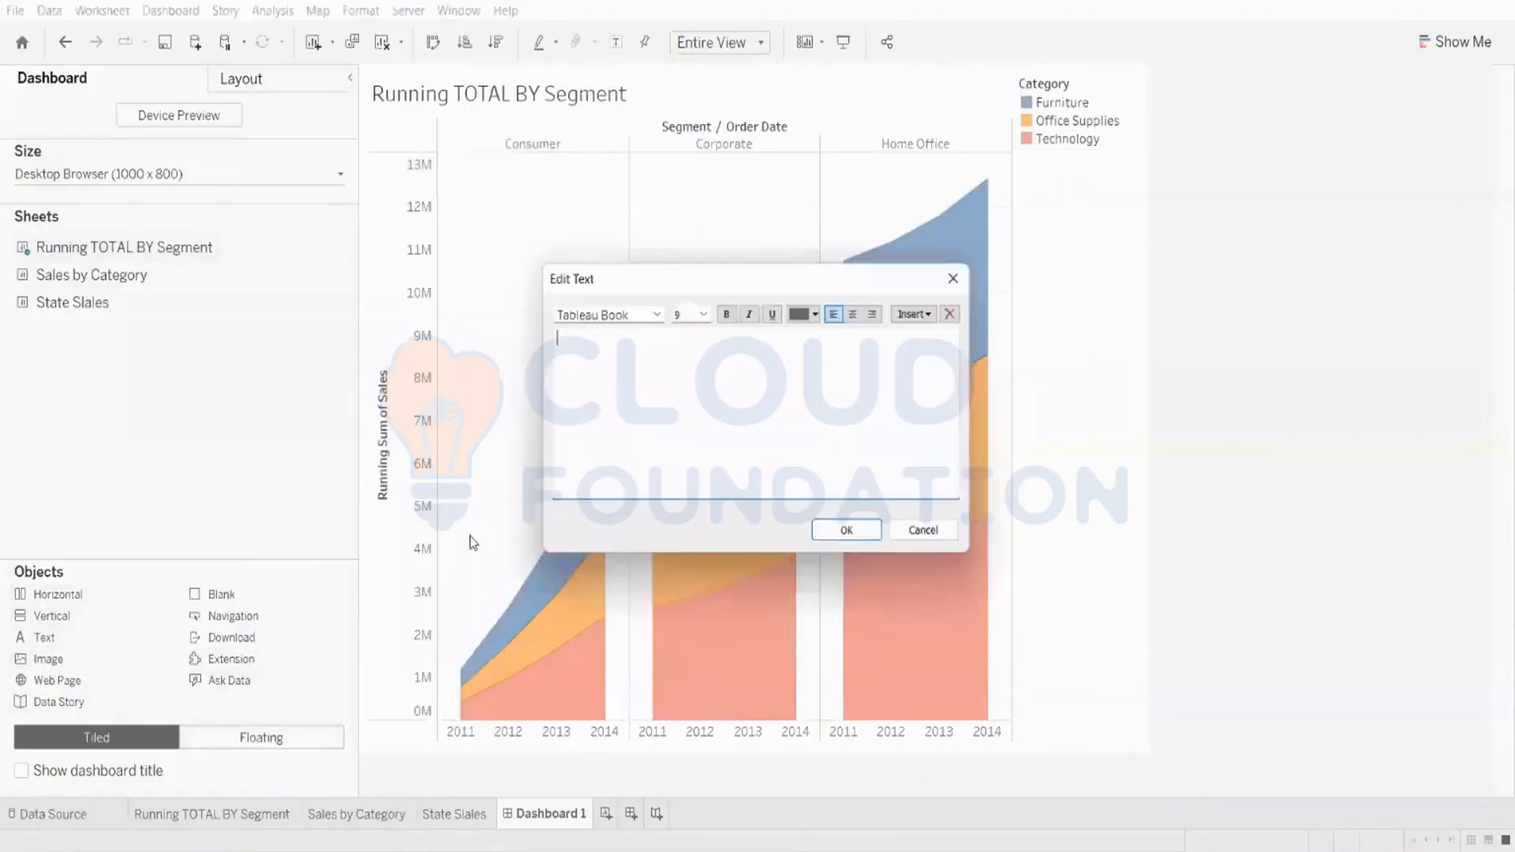
click(961, 274)
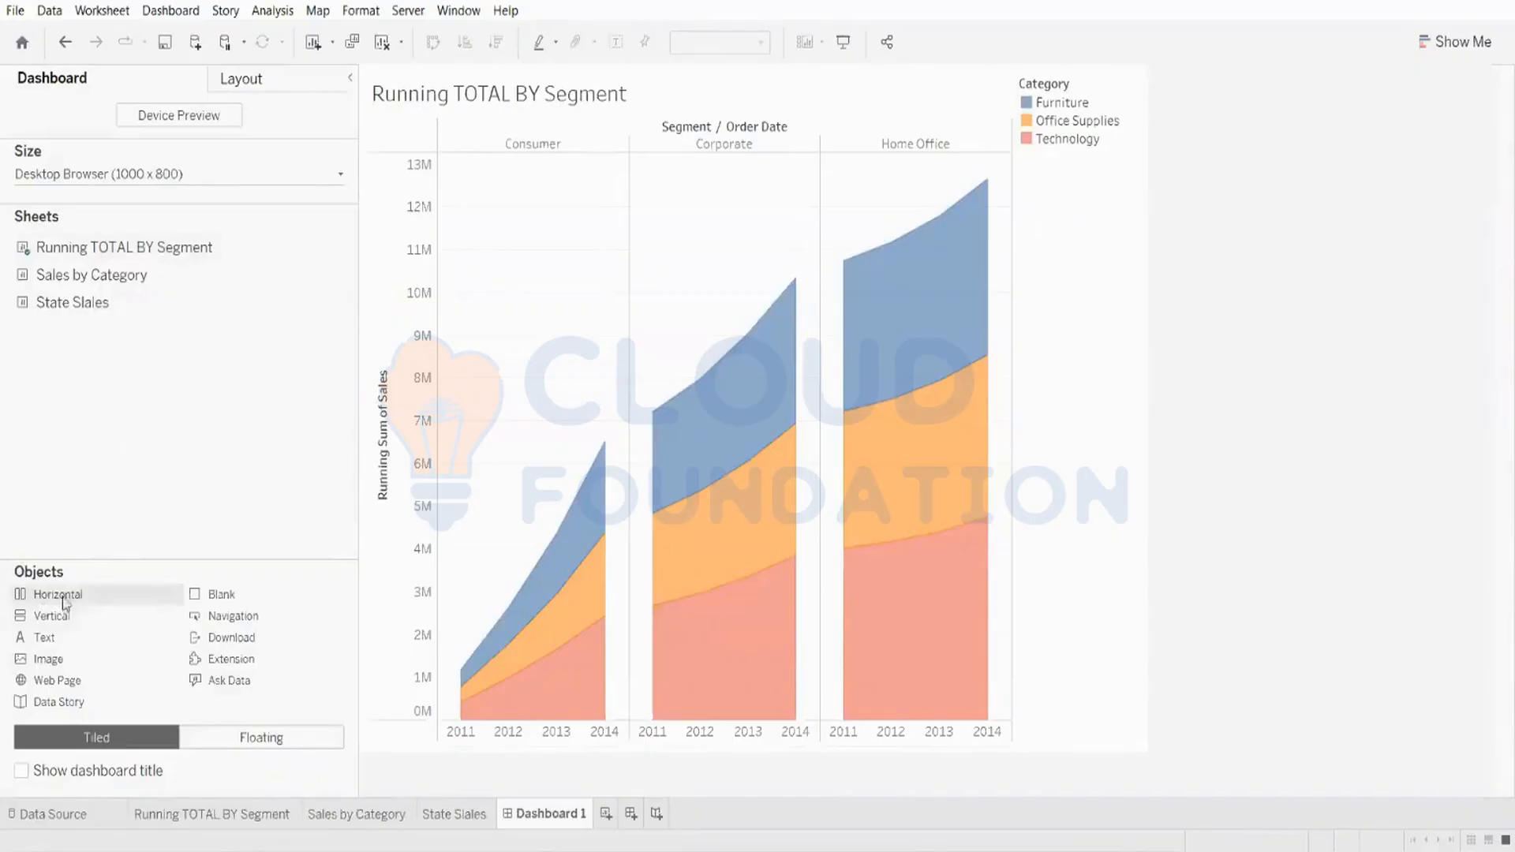
drag(62, 597, 6, 474)
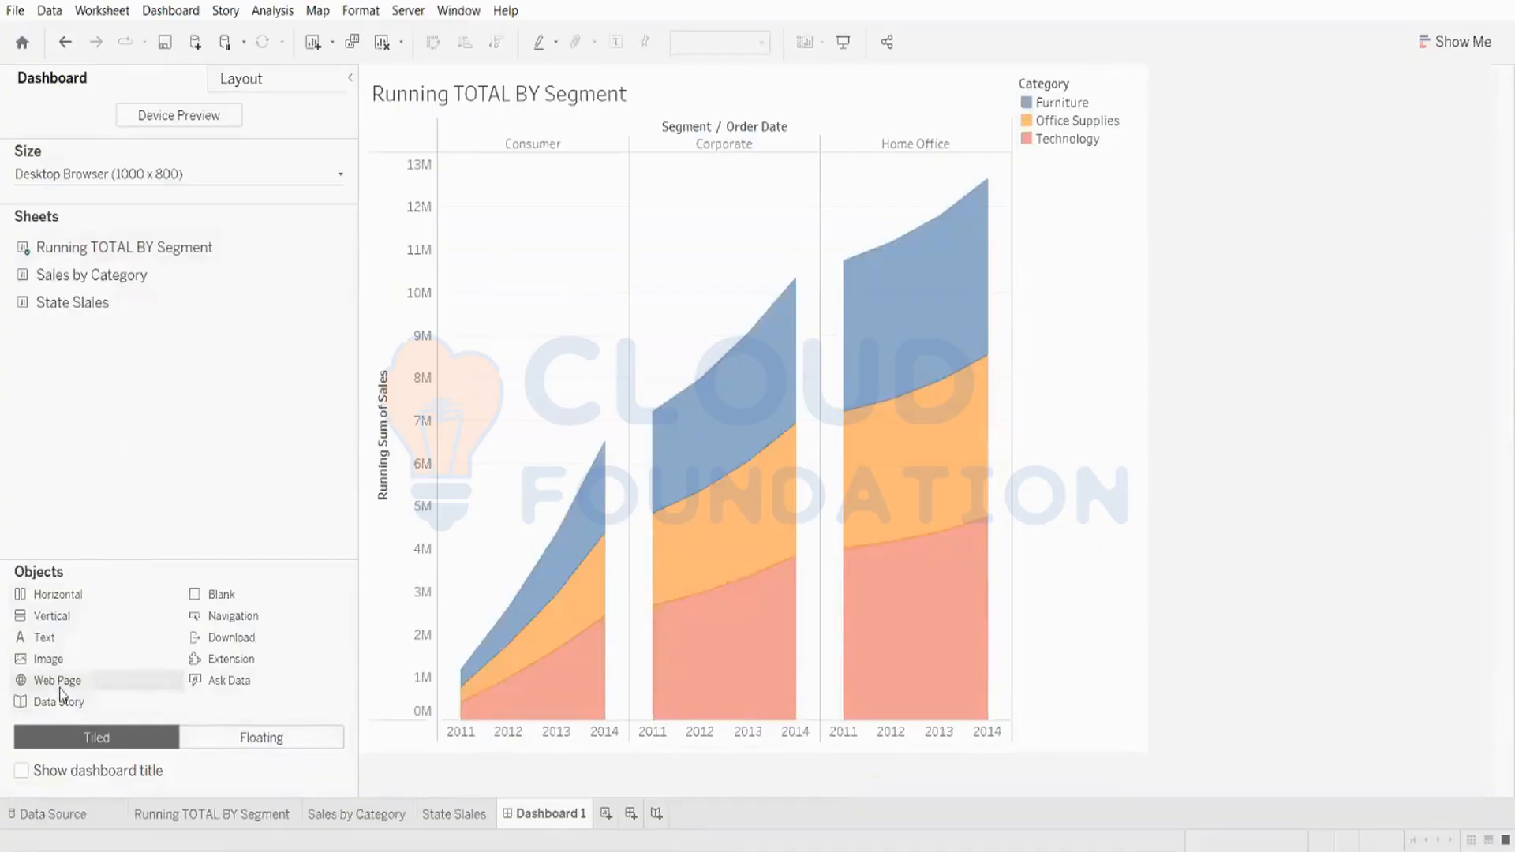
drag(59, 687, 523, 238)
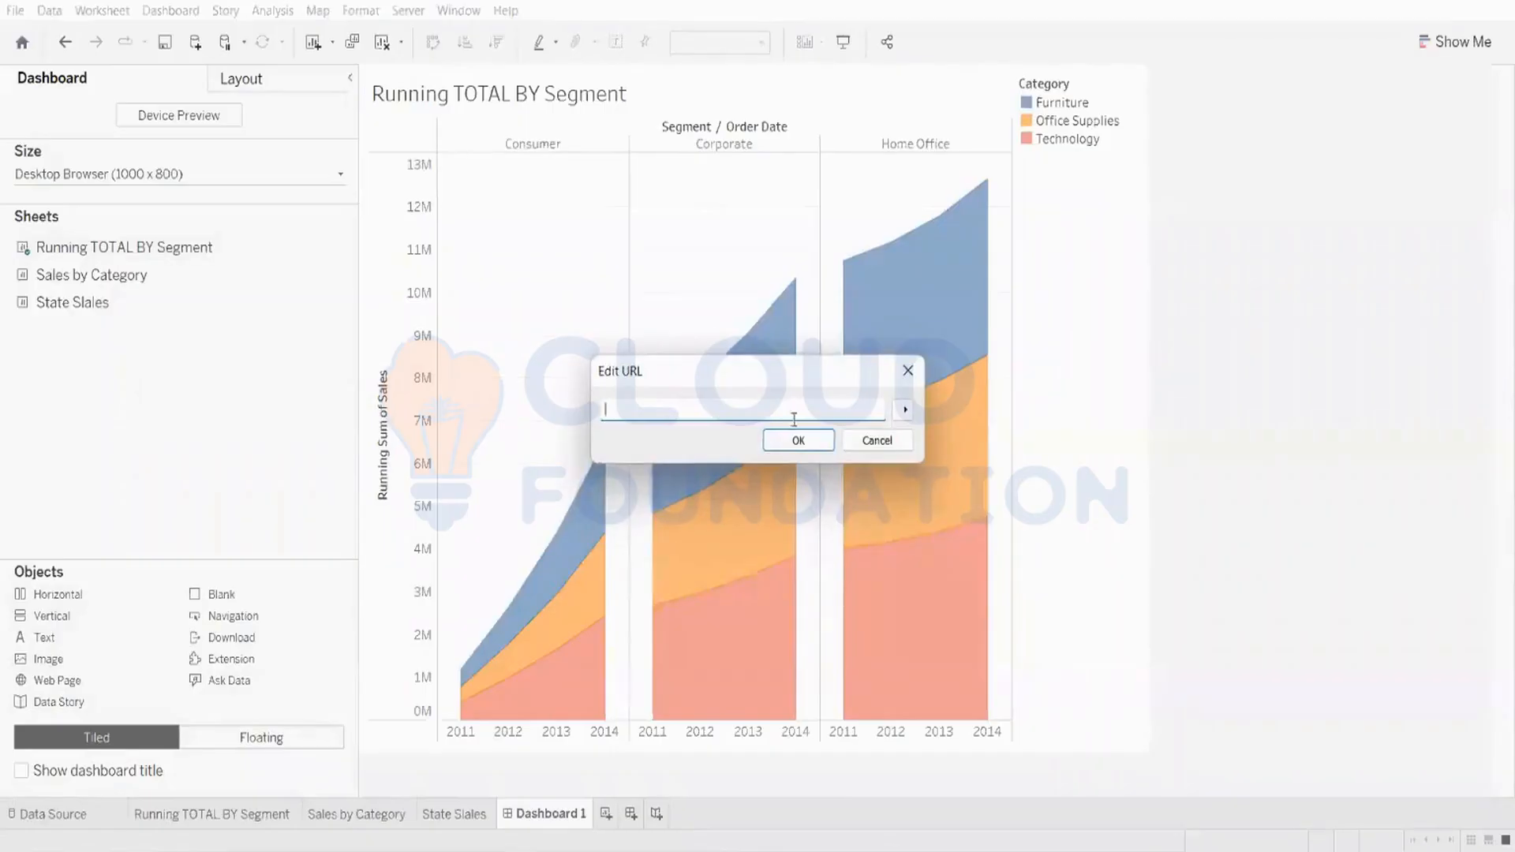
click(900, 375)
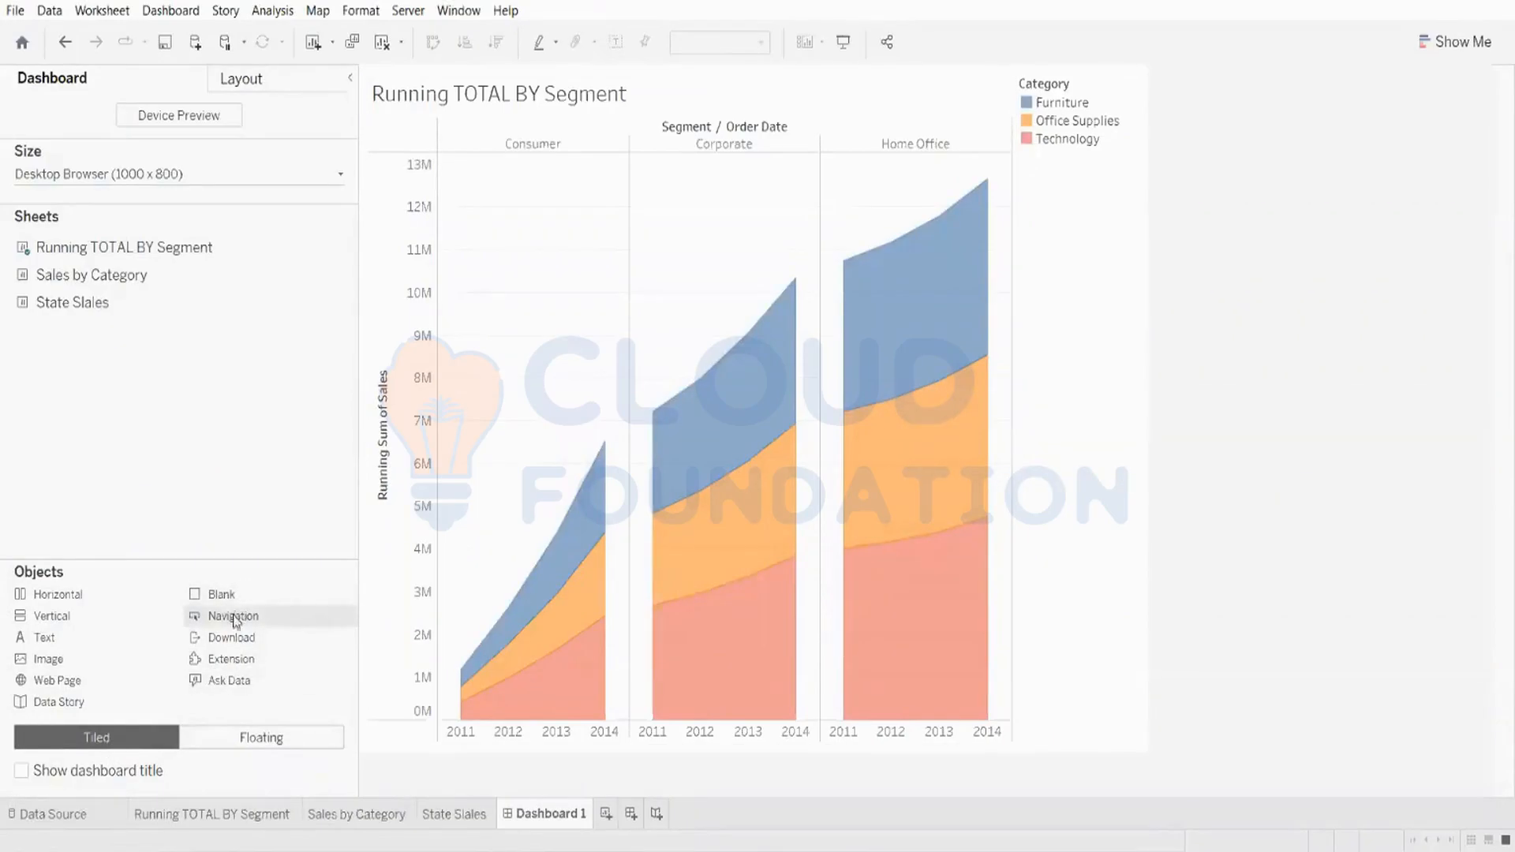
Step: Try adding a Navigation button and reviewing its Navigate to targets, then remove it from the dashboard
drag(235, 617, 463, 554)
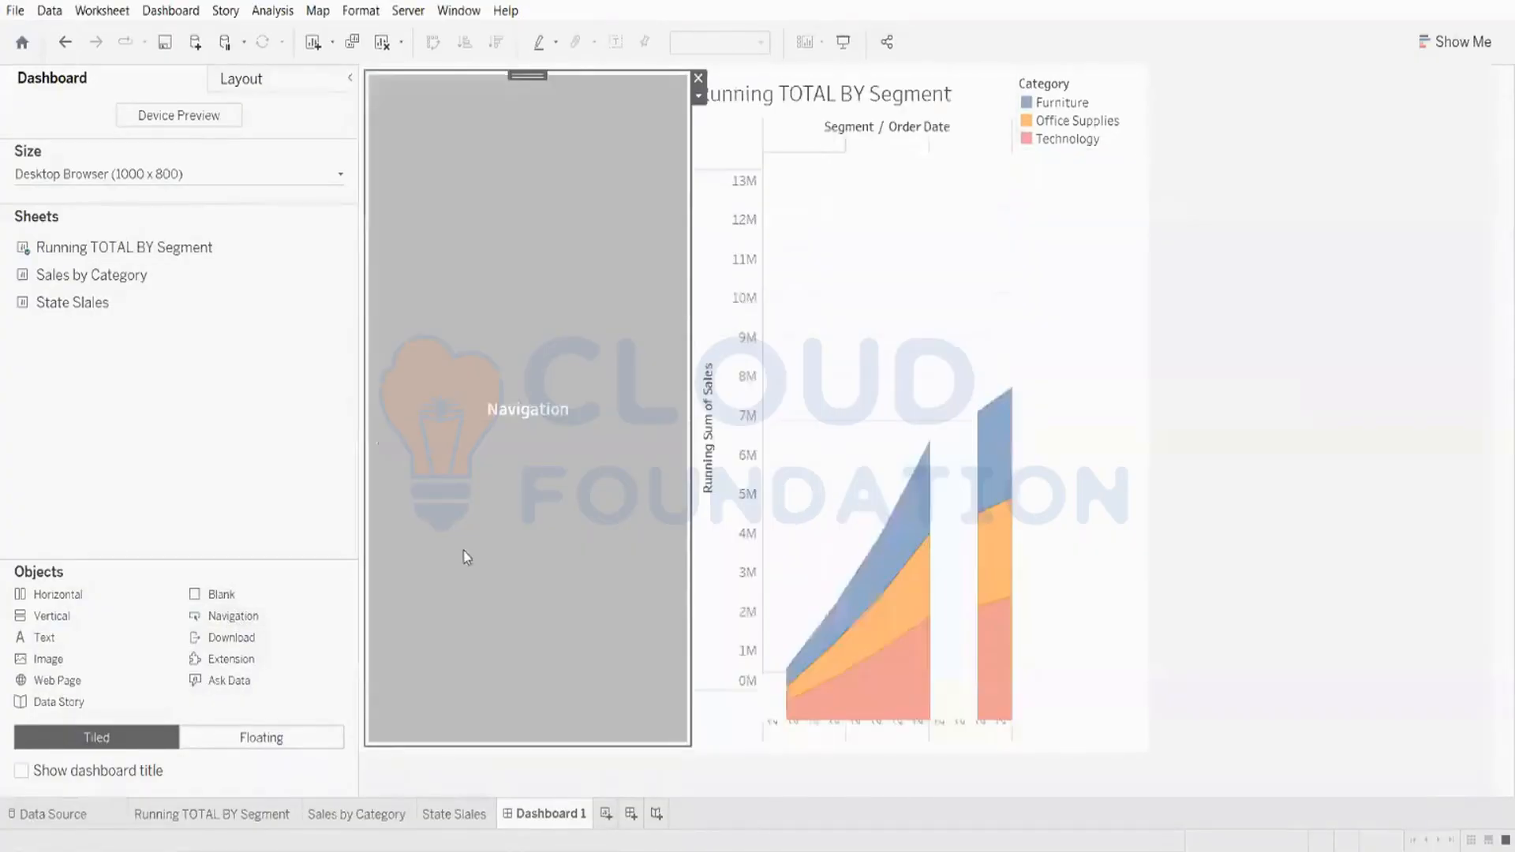
right_click(507, 359)
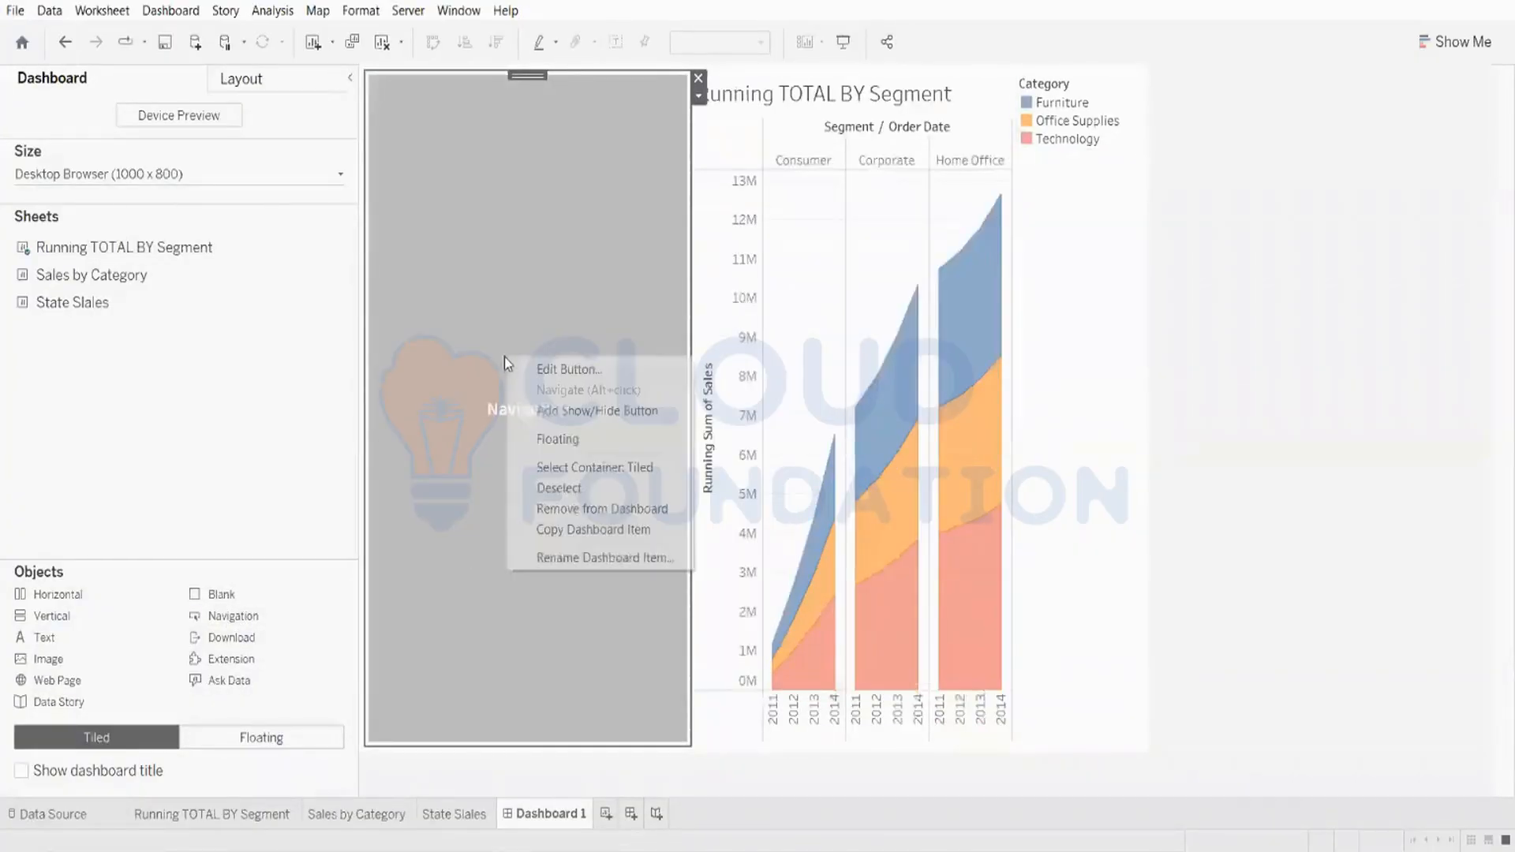
click(525, 371)
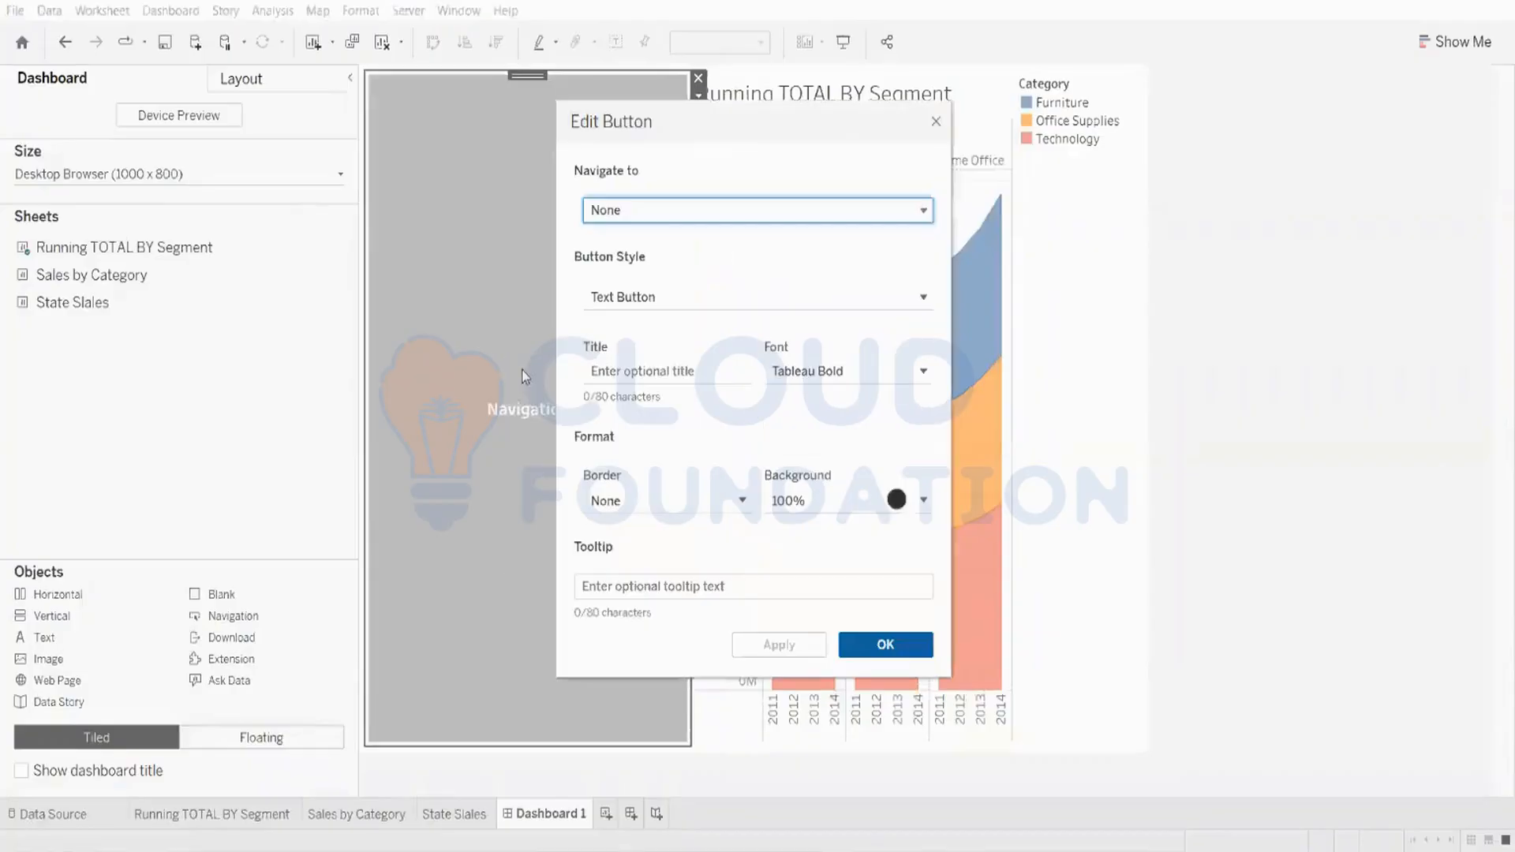
click(655, 217)
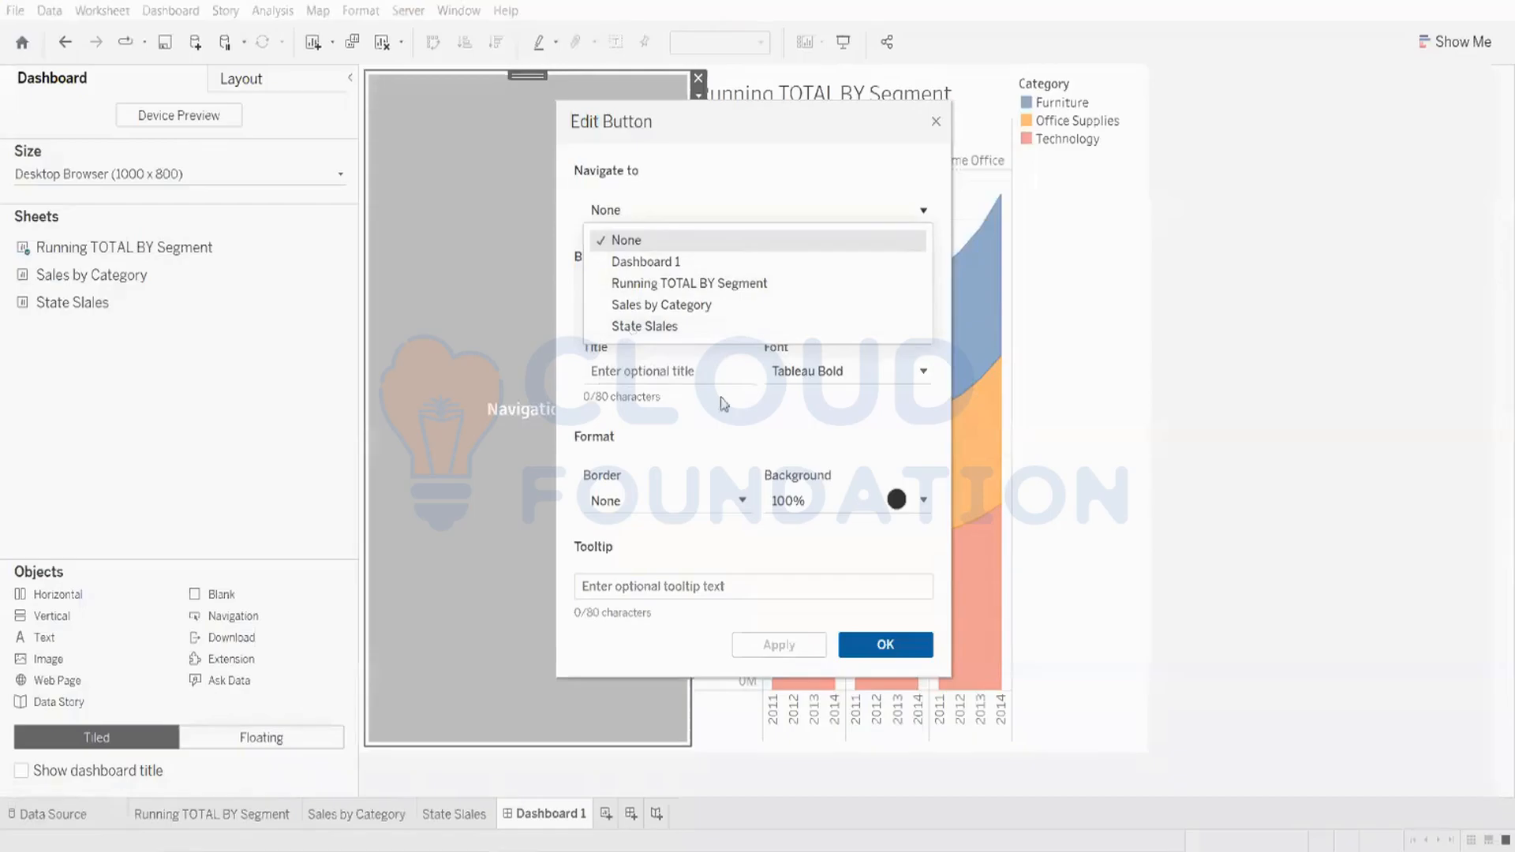
click(937, 123)
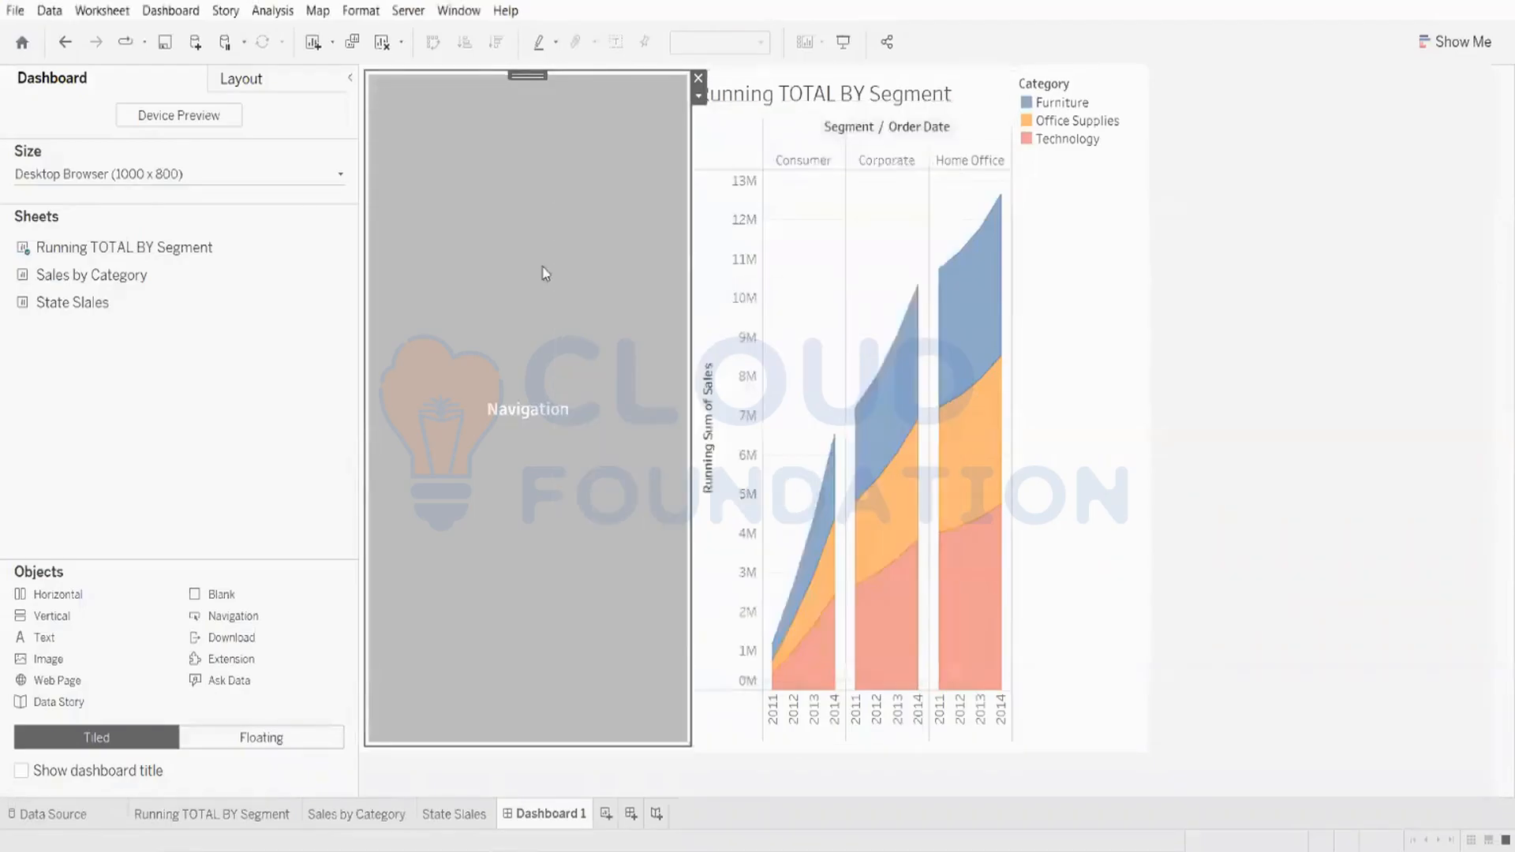
click(698, 80)
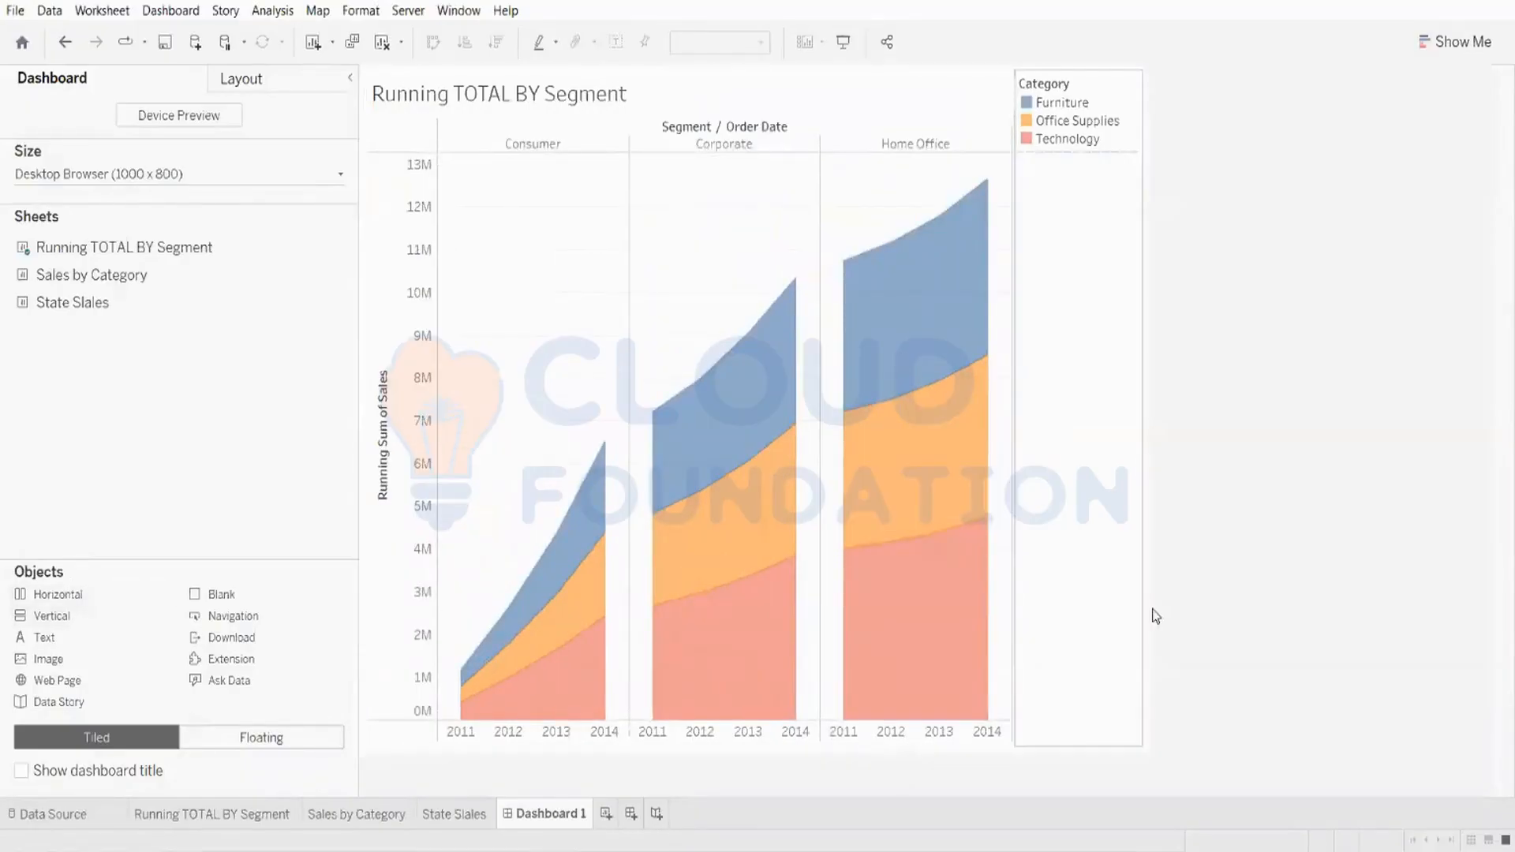
Step: Show the dashboard title and change it to Tableau Training Demo
click(21, 771)
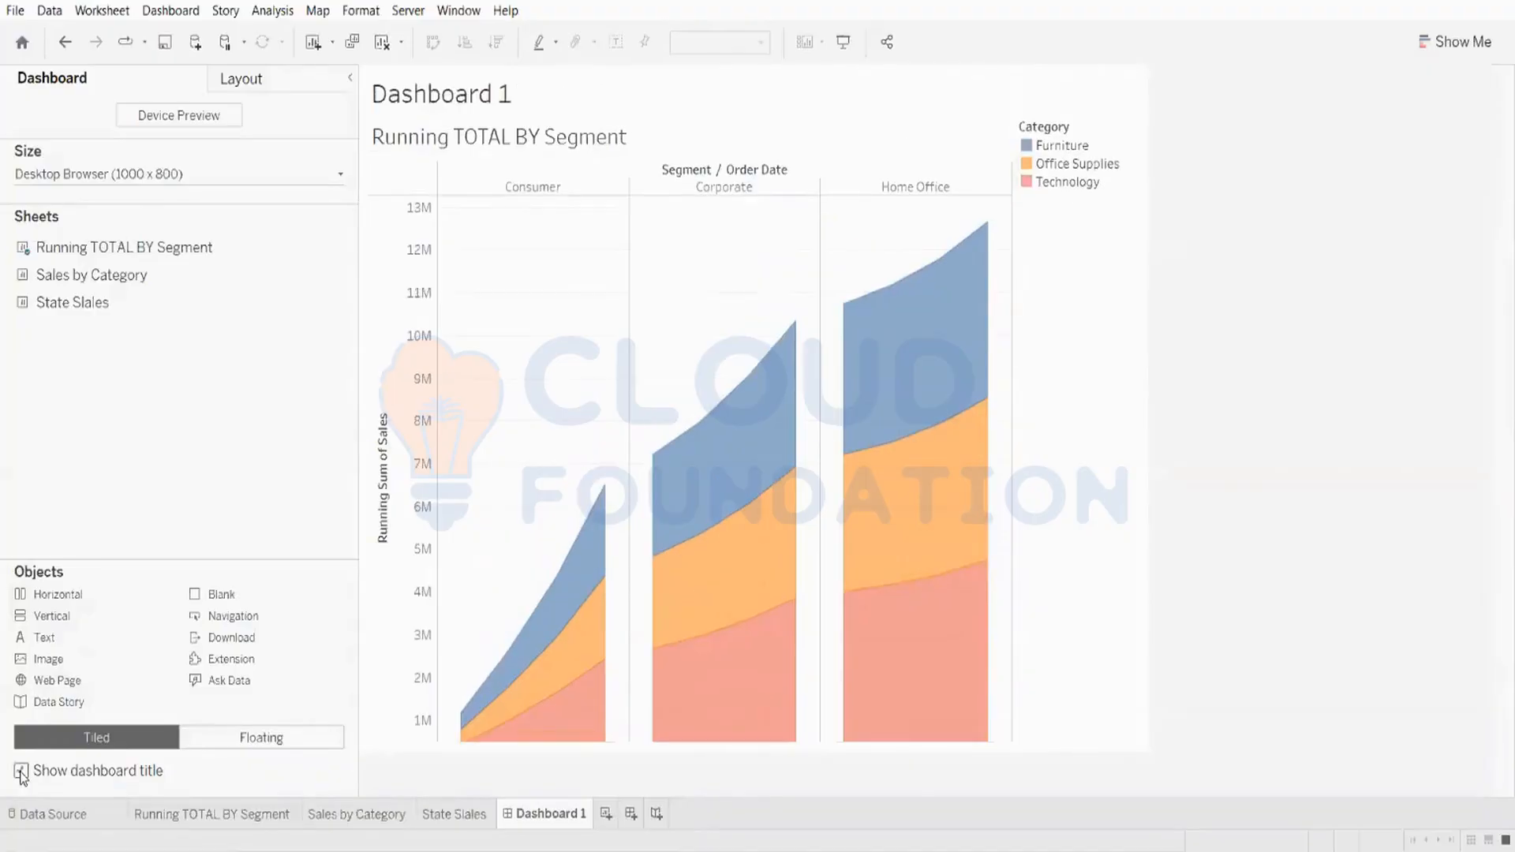
click(21, 772)
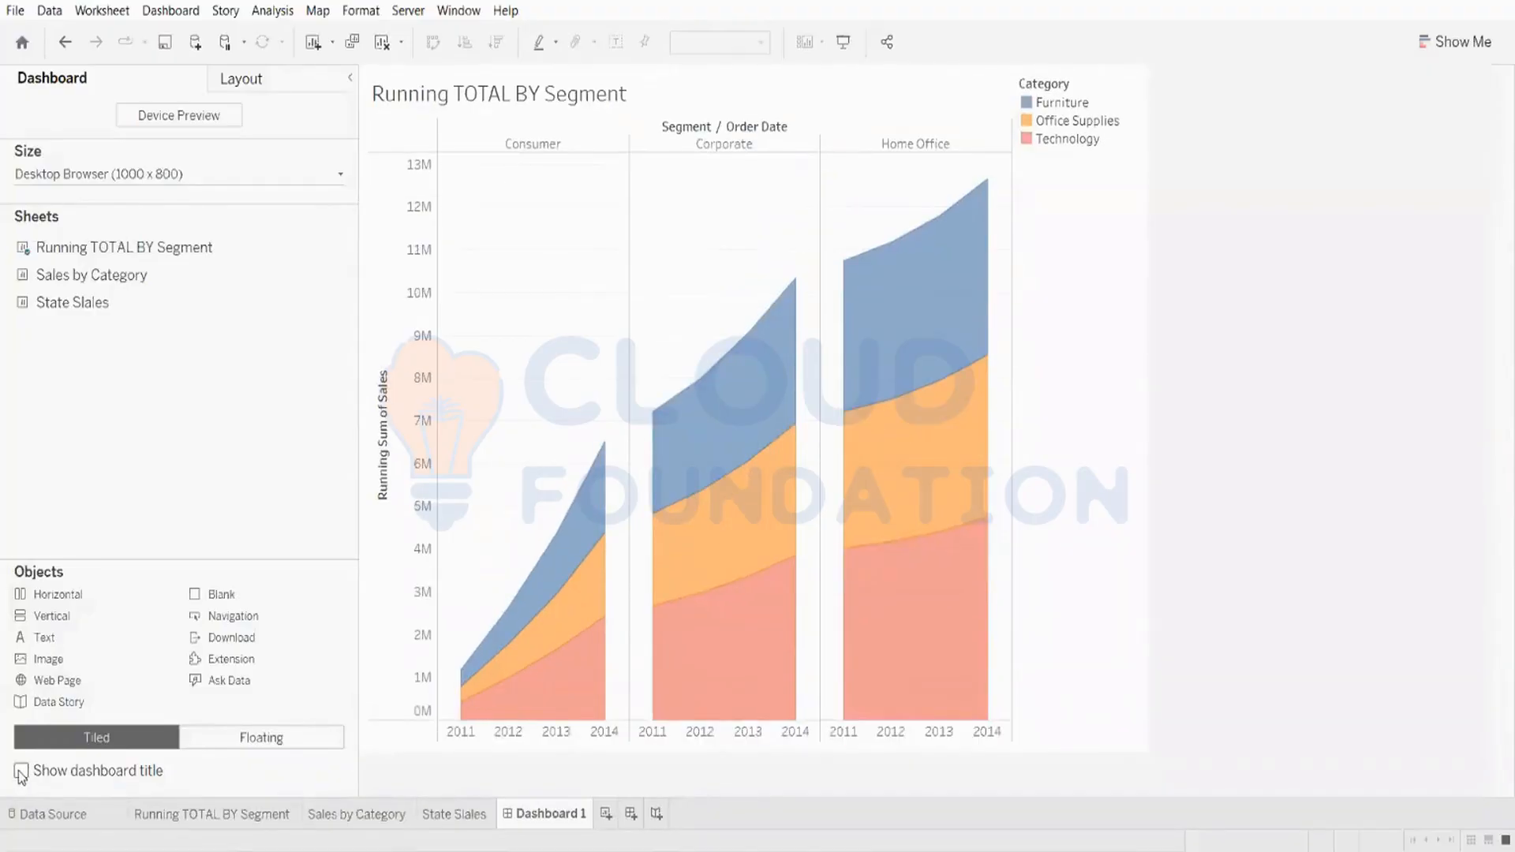
click(21, 772)
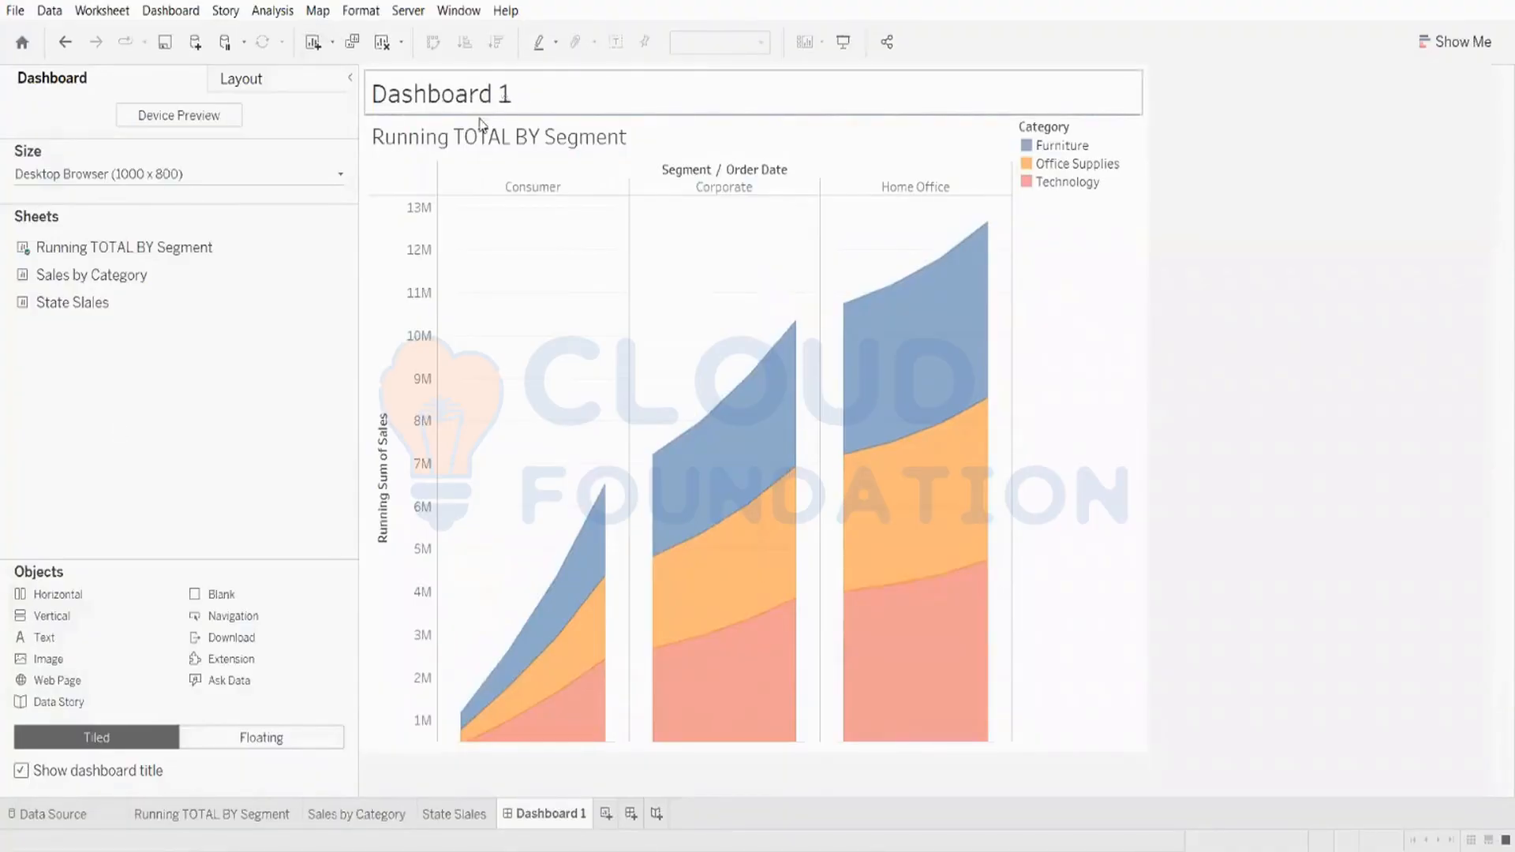
double_click(513, 91)
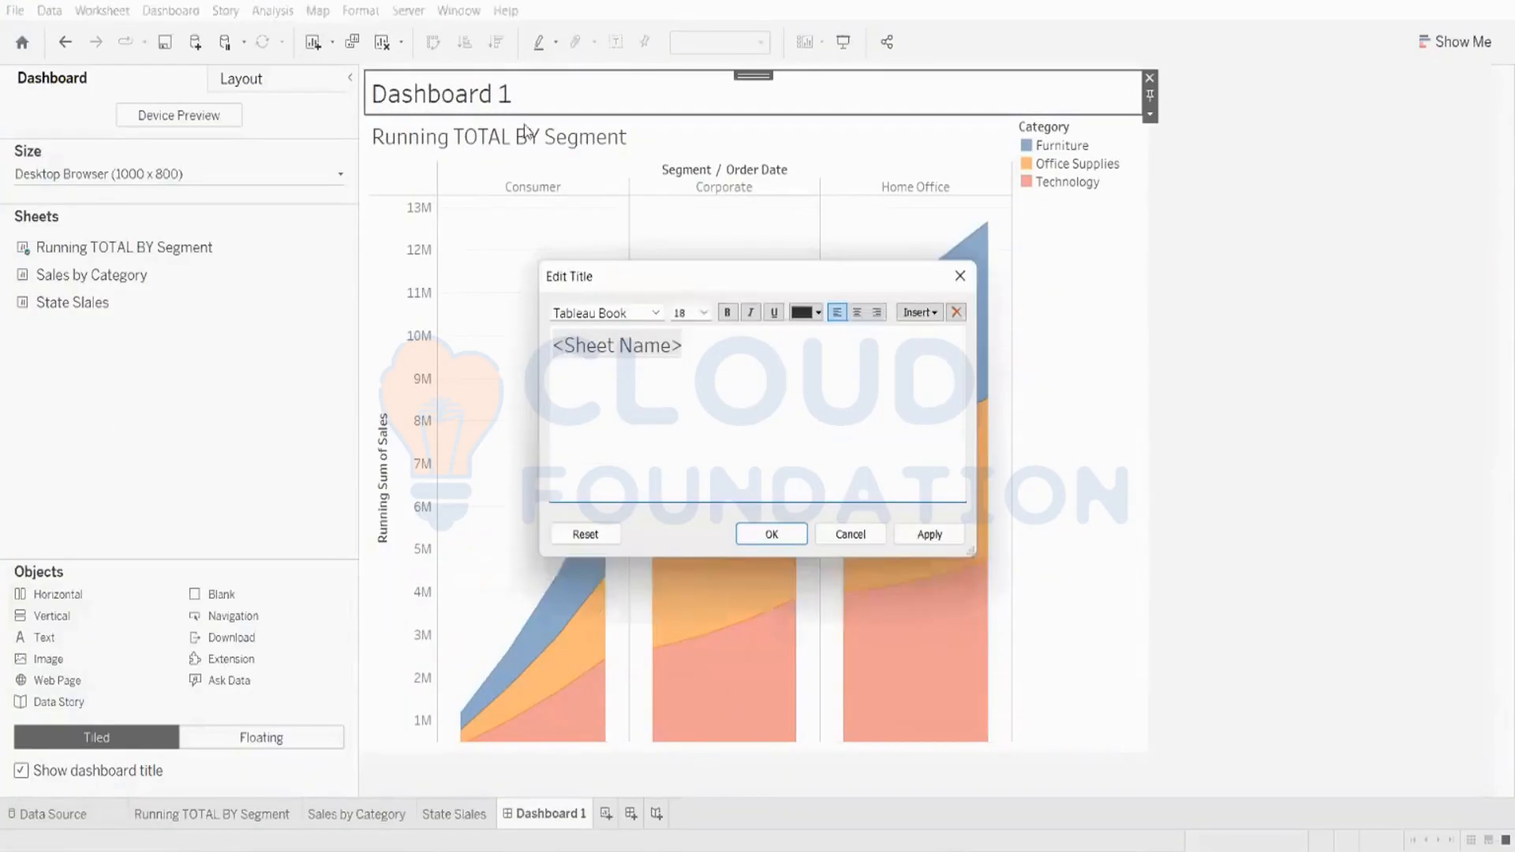
click(710, 348)
key(ctrl+a)
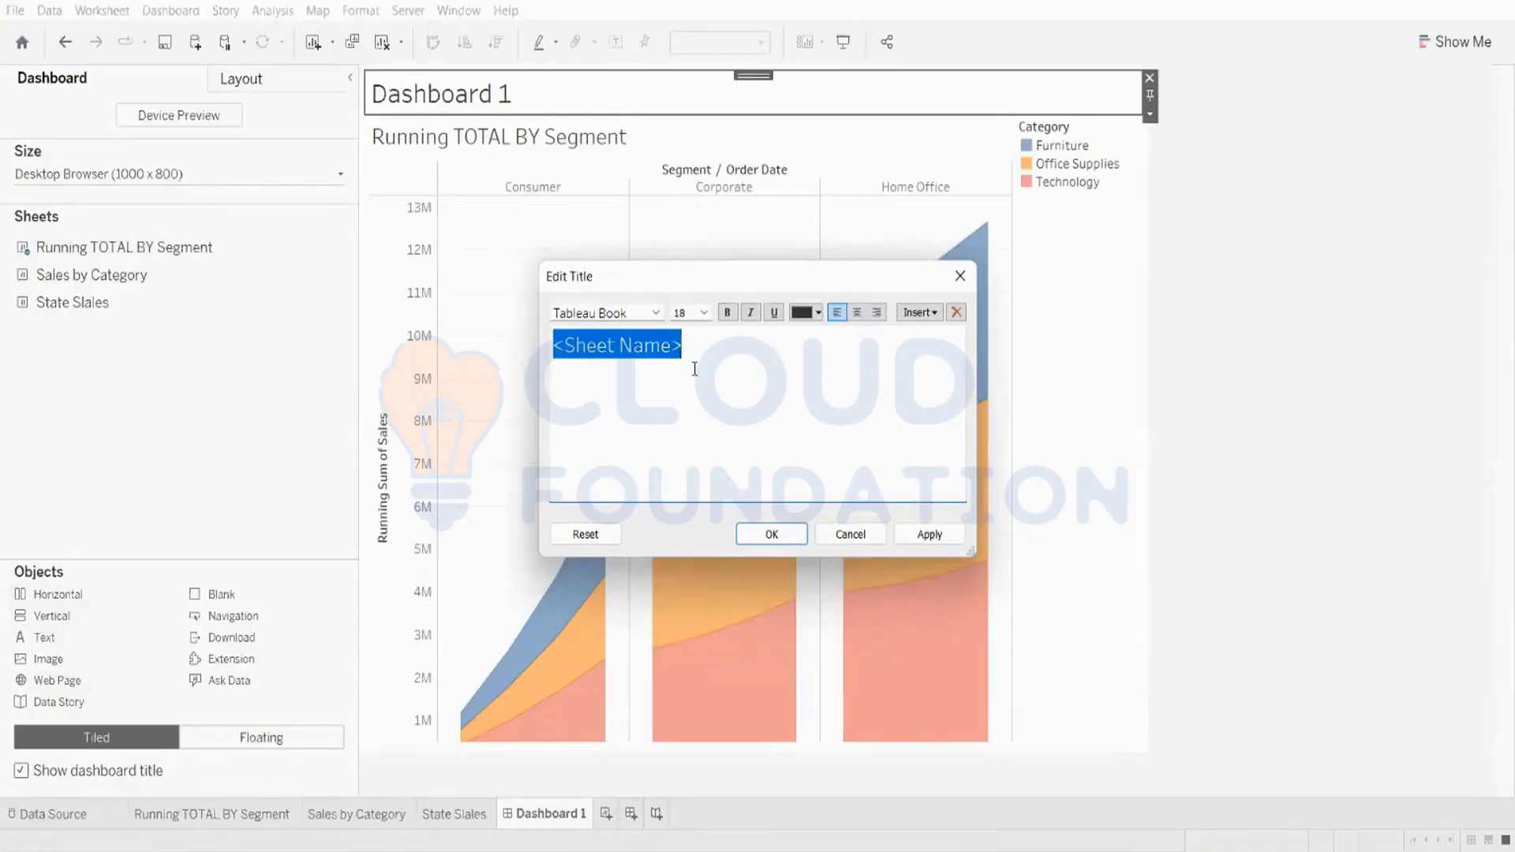
key(Caps_Lock)
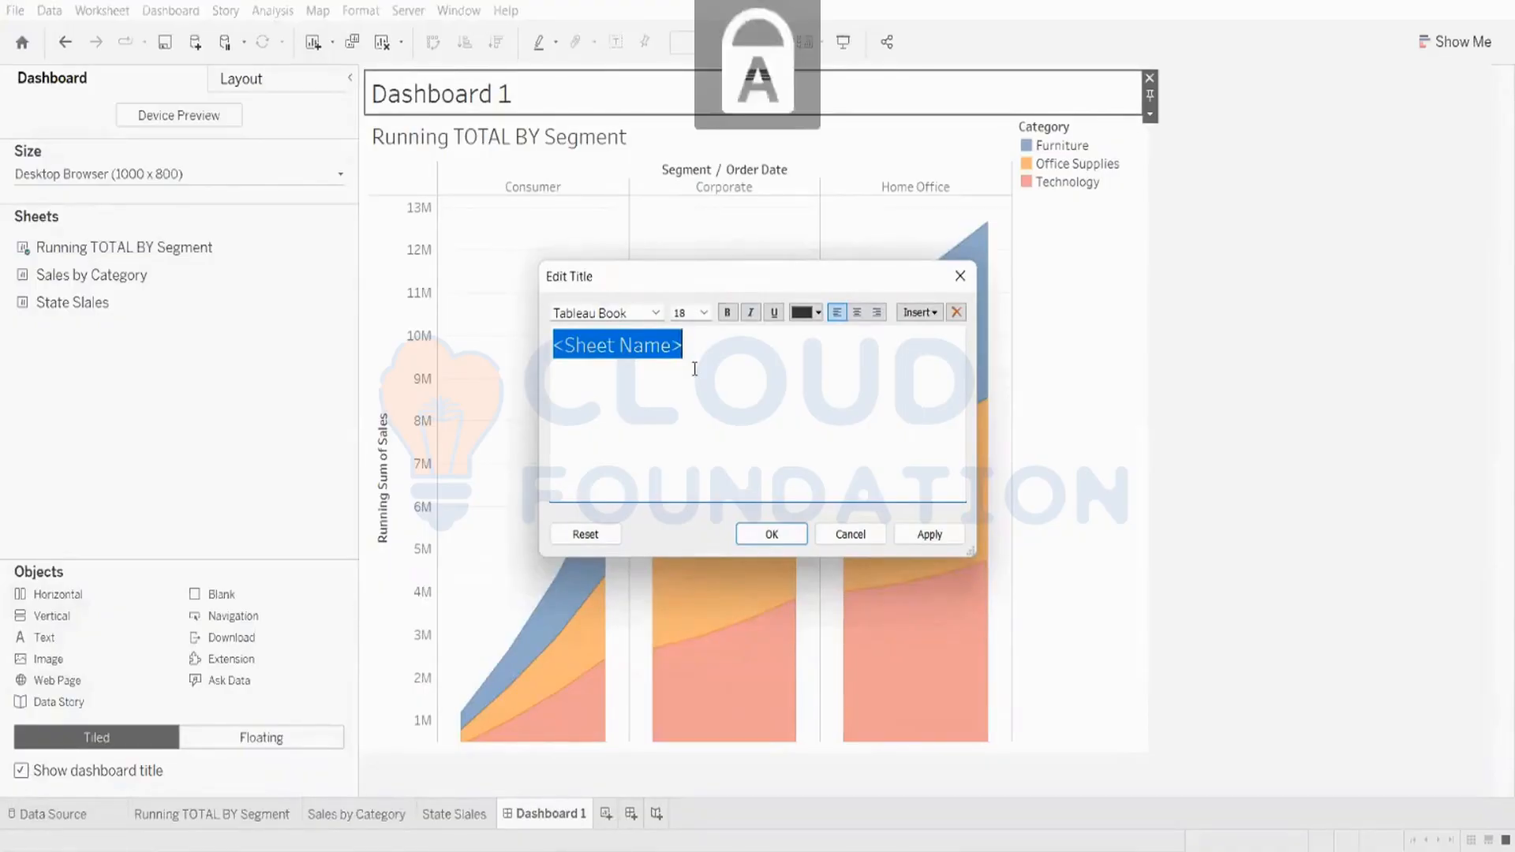
key(Caps_Lock)
text(Tab)
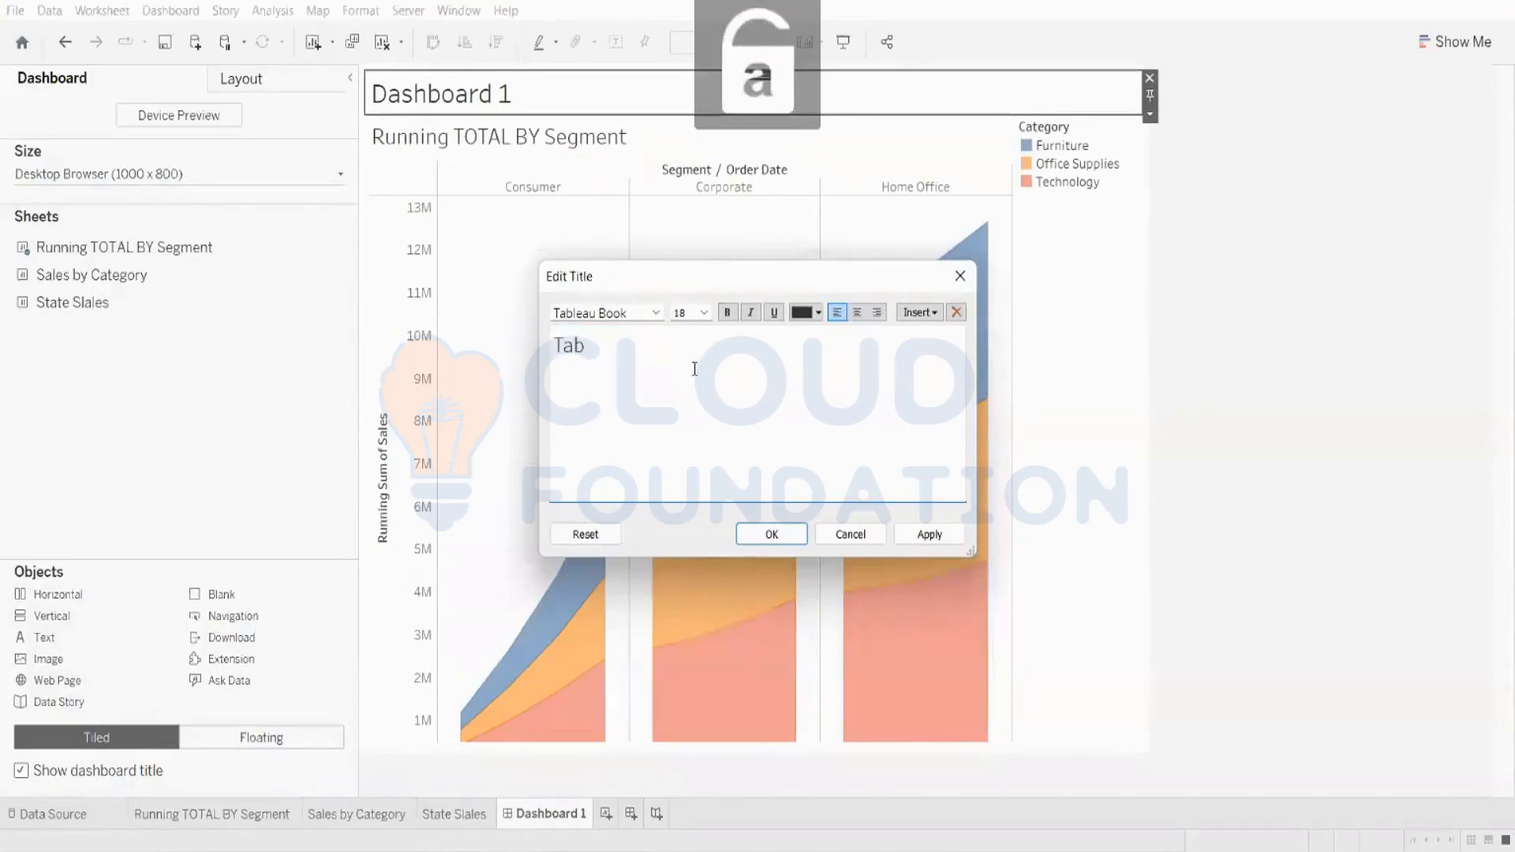
text(leau)
key(Caps_Lock)
text(T)
key(Caps_Lock)
text(raining)
key(Caps_Lock)
text(D)
key(Caps_Lock)
text(emo)
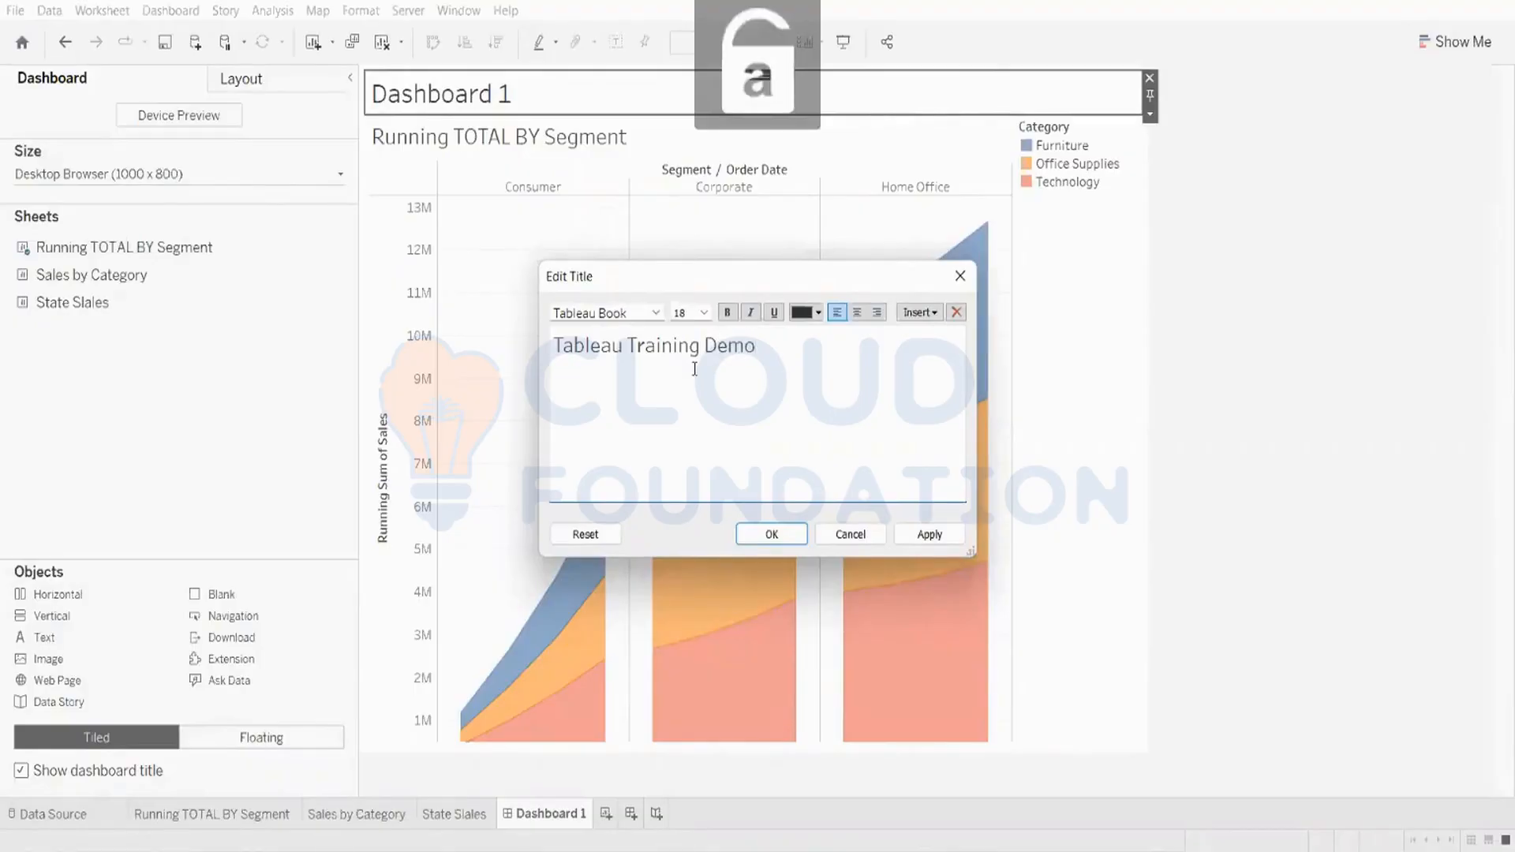
click(931, 534)
click(803, 542)
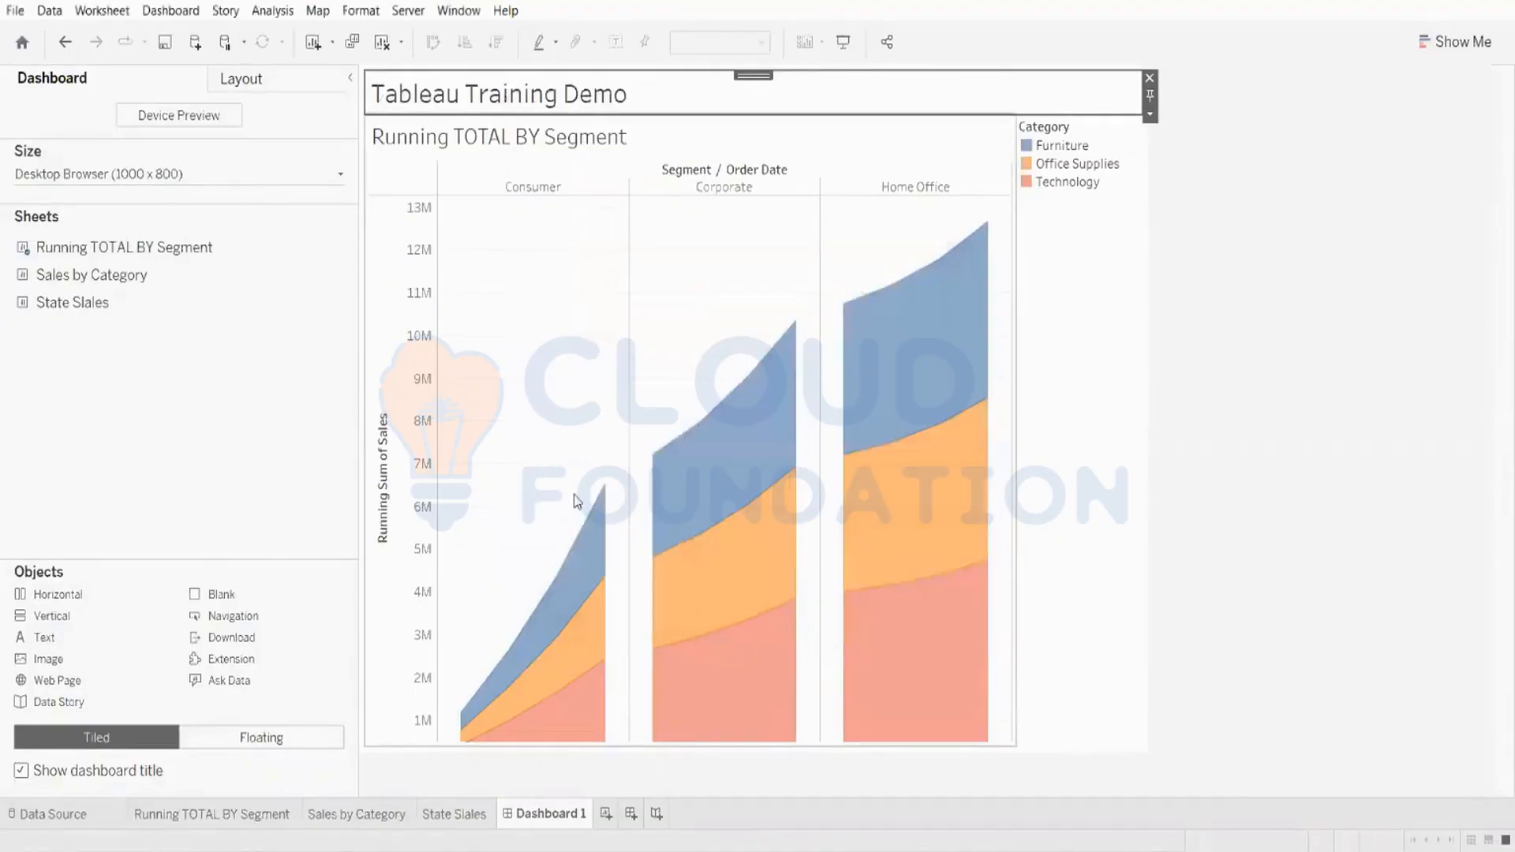
Step: Open the dashboard title formatting options and close them
right_click(799, 94)
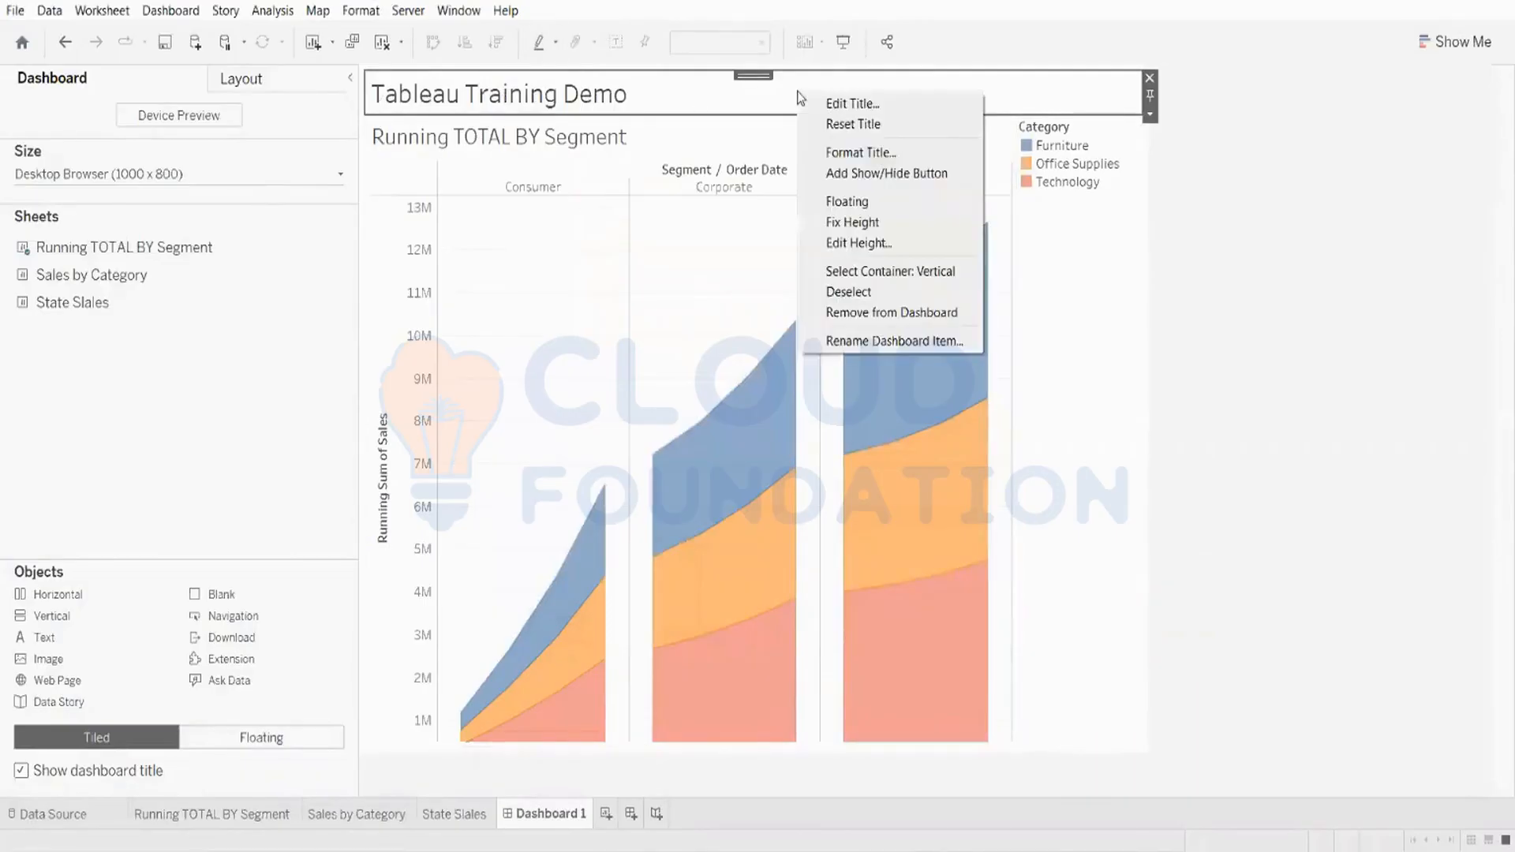
click(876, 153)
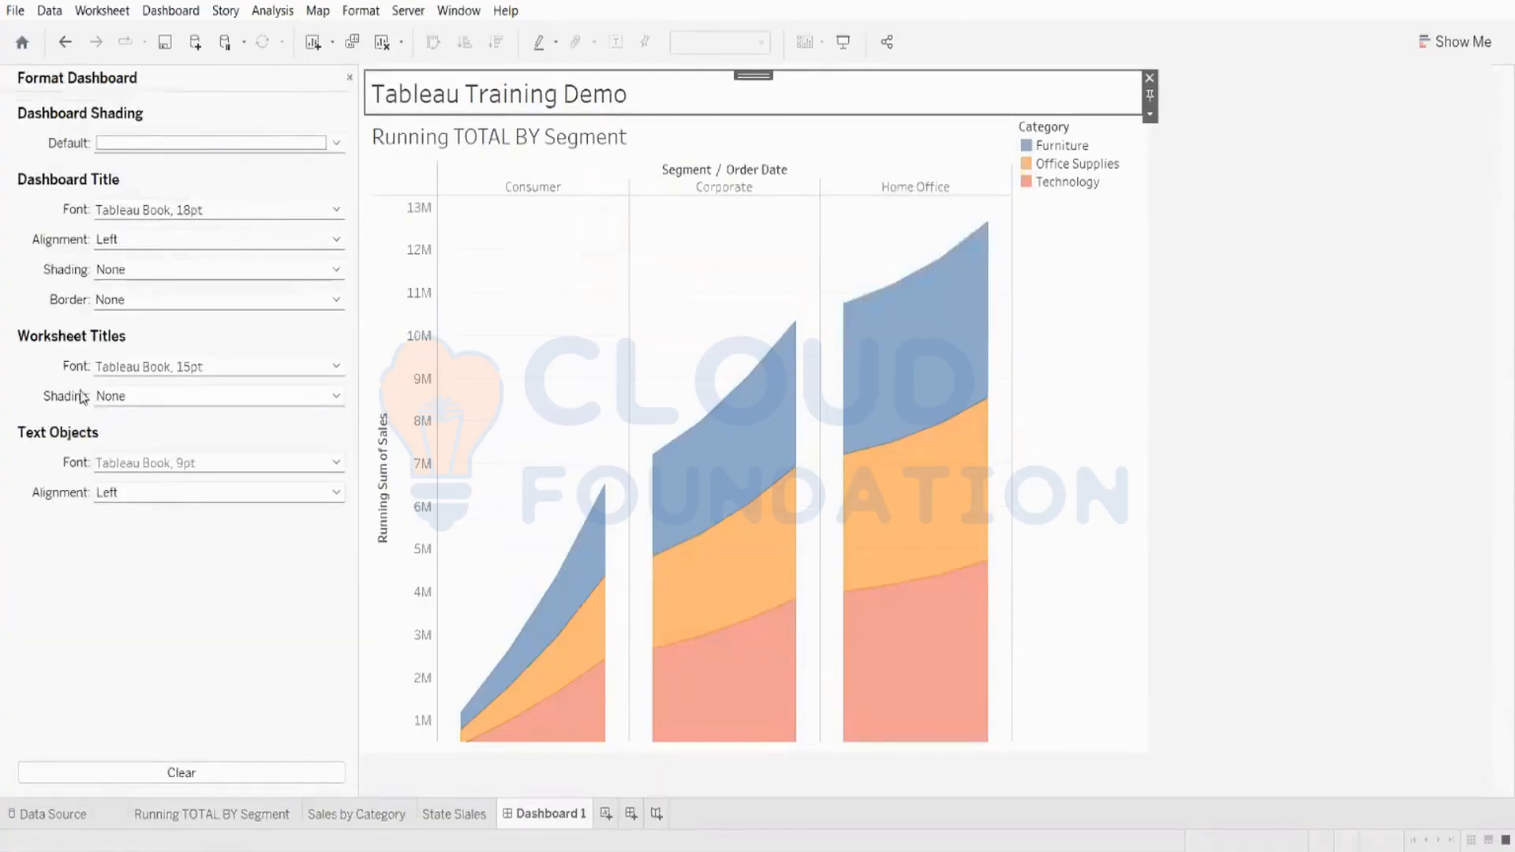
click(345, 76)
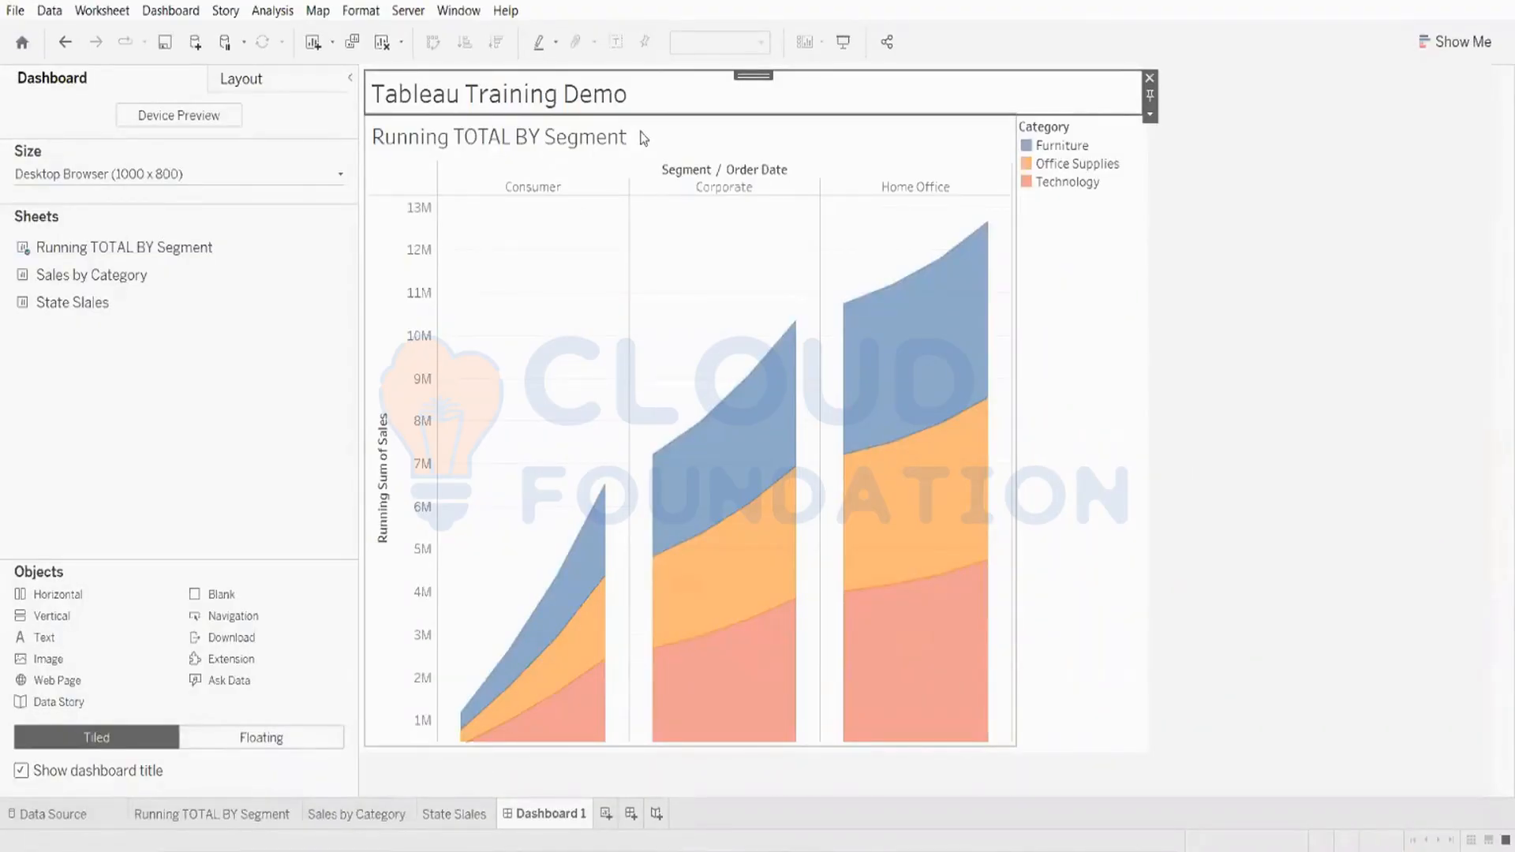
Step: Open the title editor of the Running TOTAL BY Segment chart and close it without changes
click(598, 142)
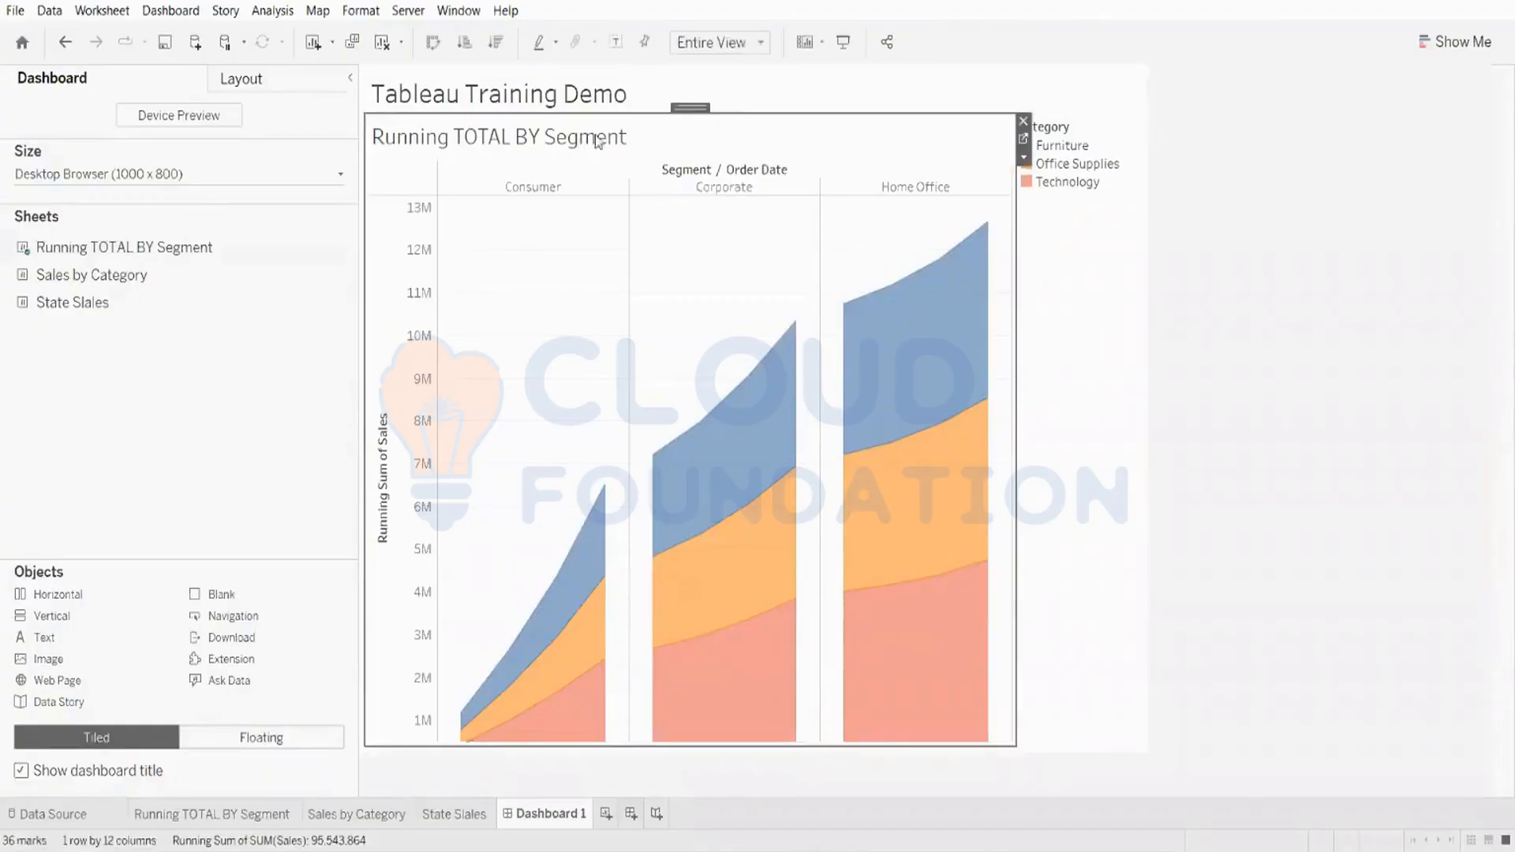
click(1186, 262)
click(1047, 243)
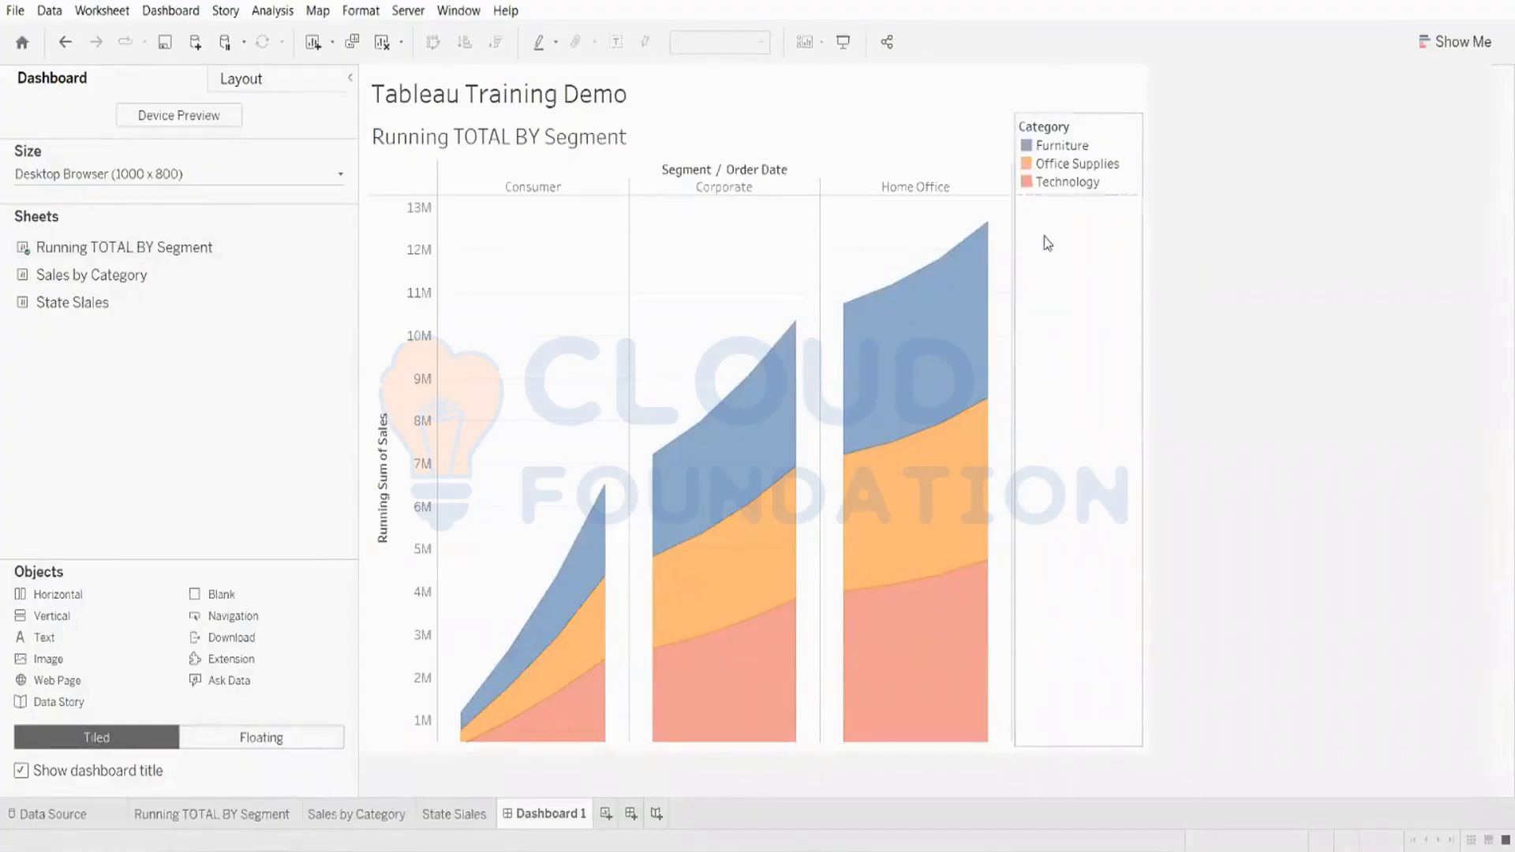
double_click(523, 143)
click(958, 282)
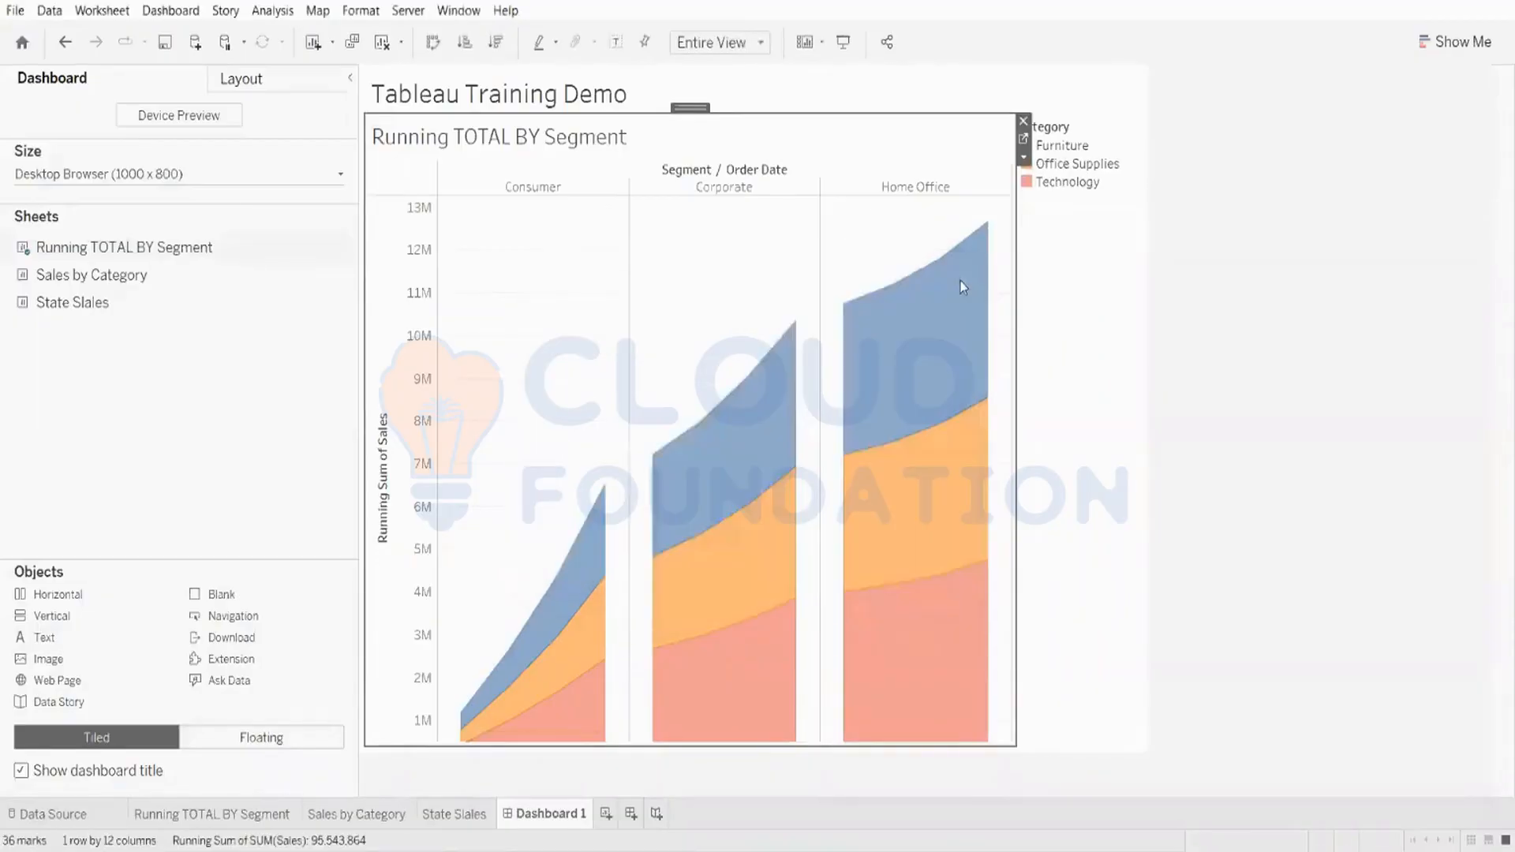
double_click(603, 138)
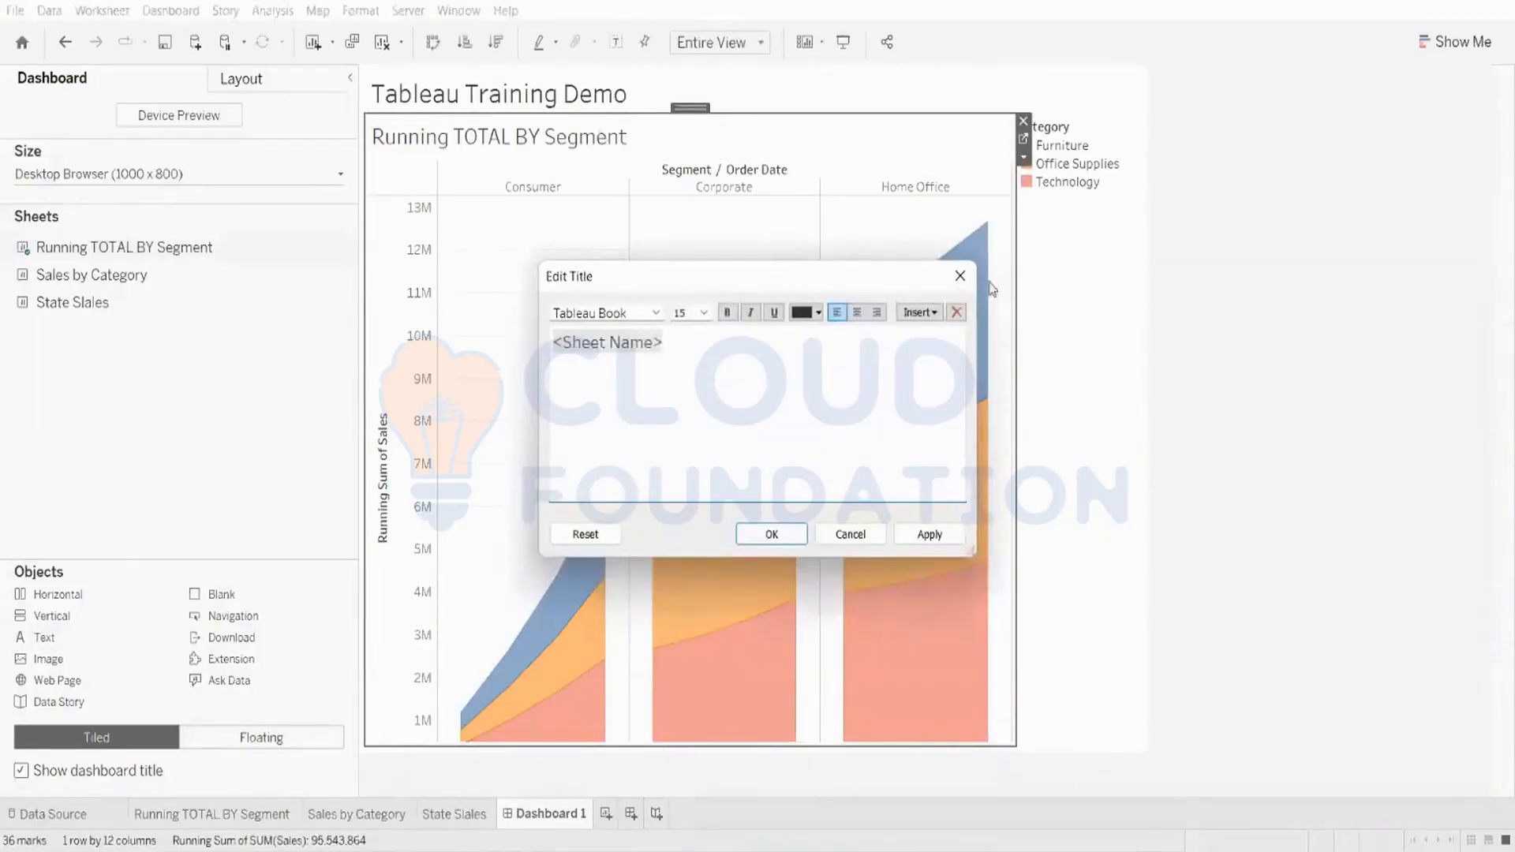
click(962, 278)
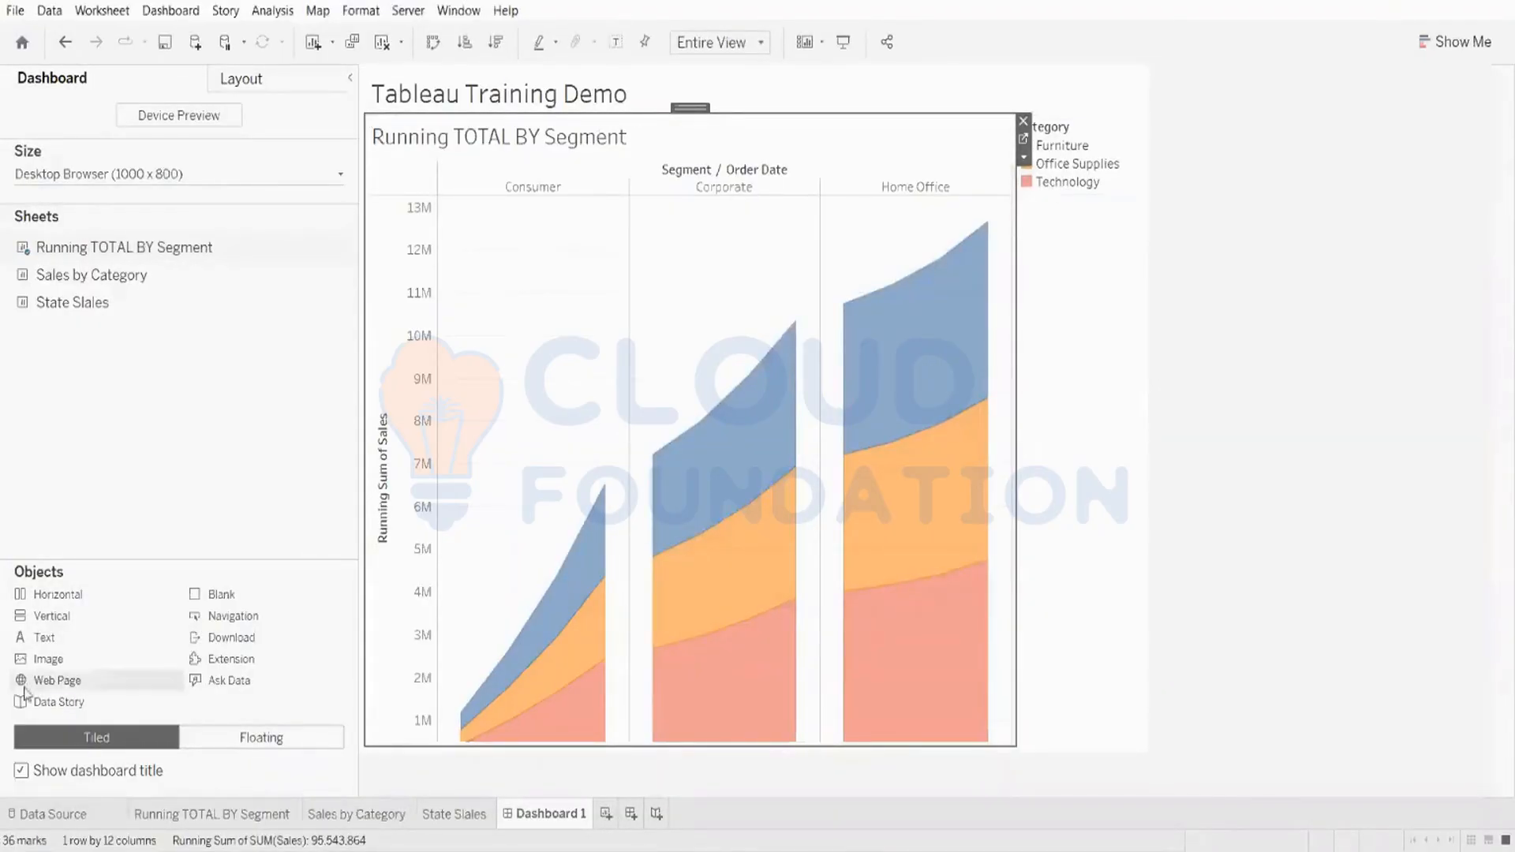
Step: Show the Category filter for the Running TOTAL BY Segment chart
right_click(681, 110)
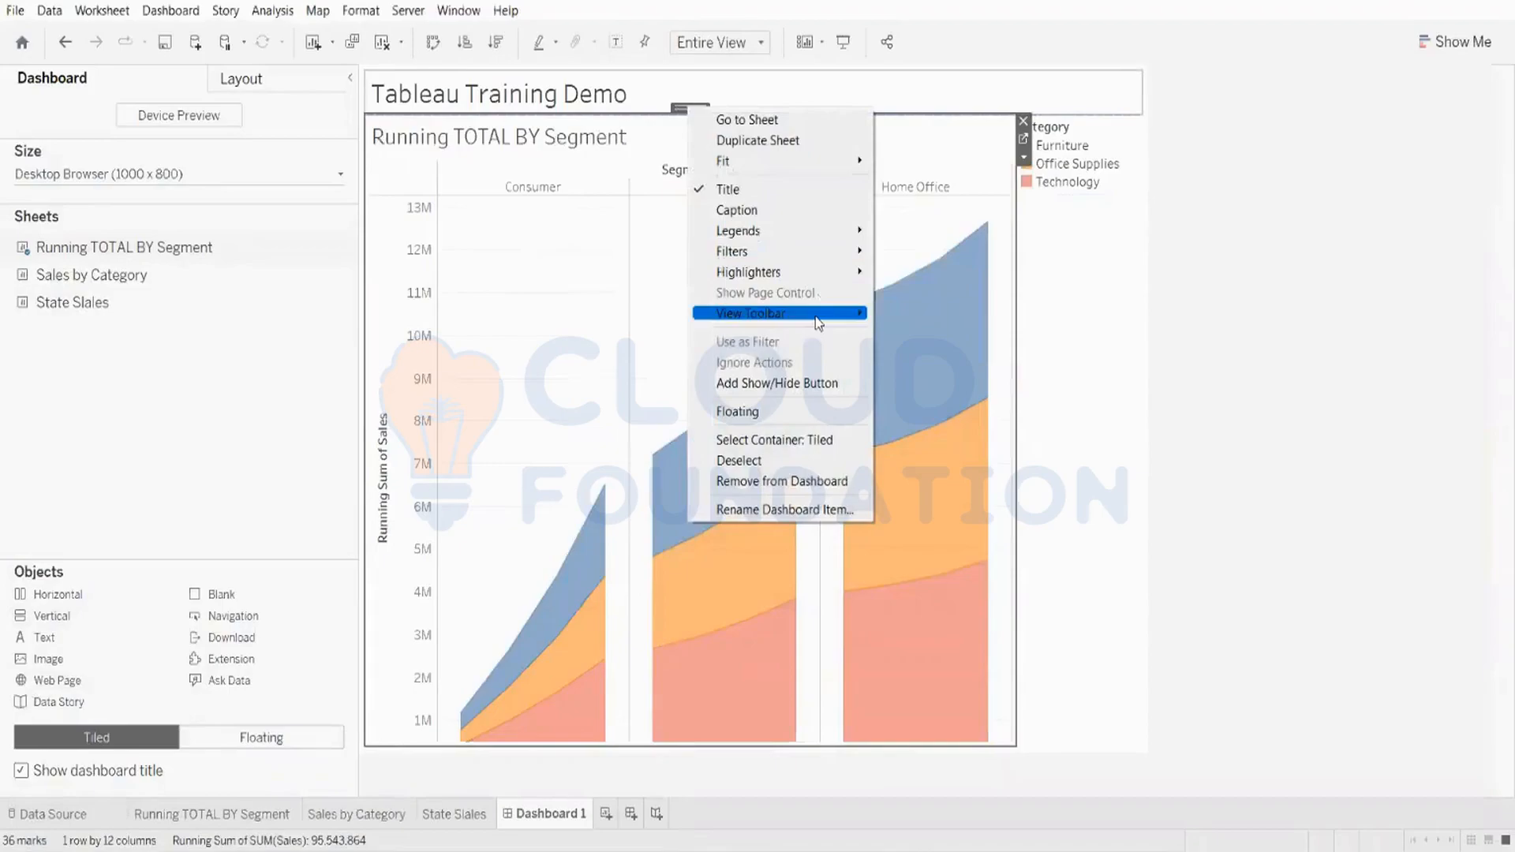
mouse_move(835, 252)
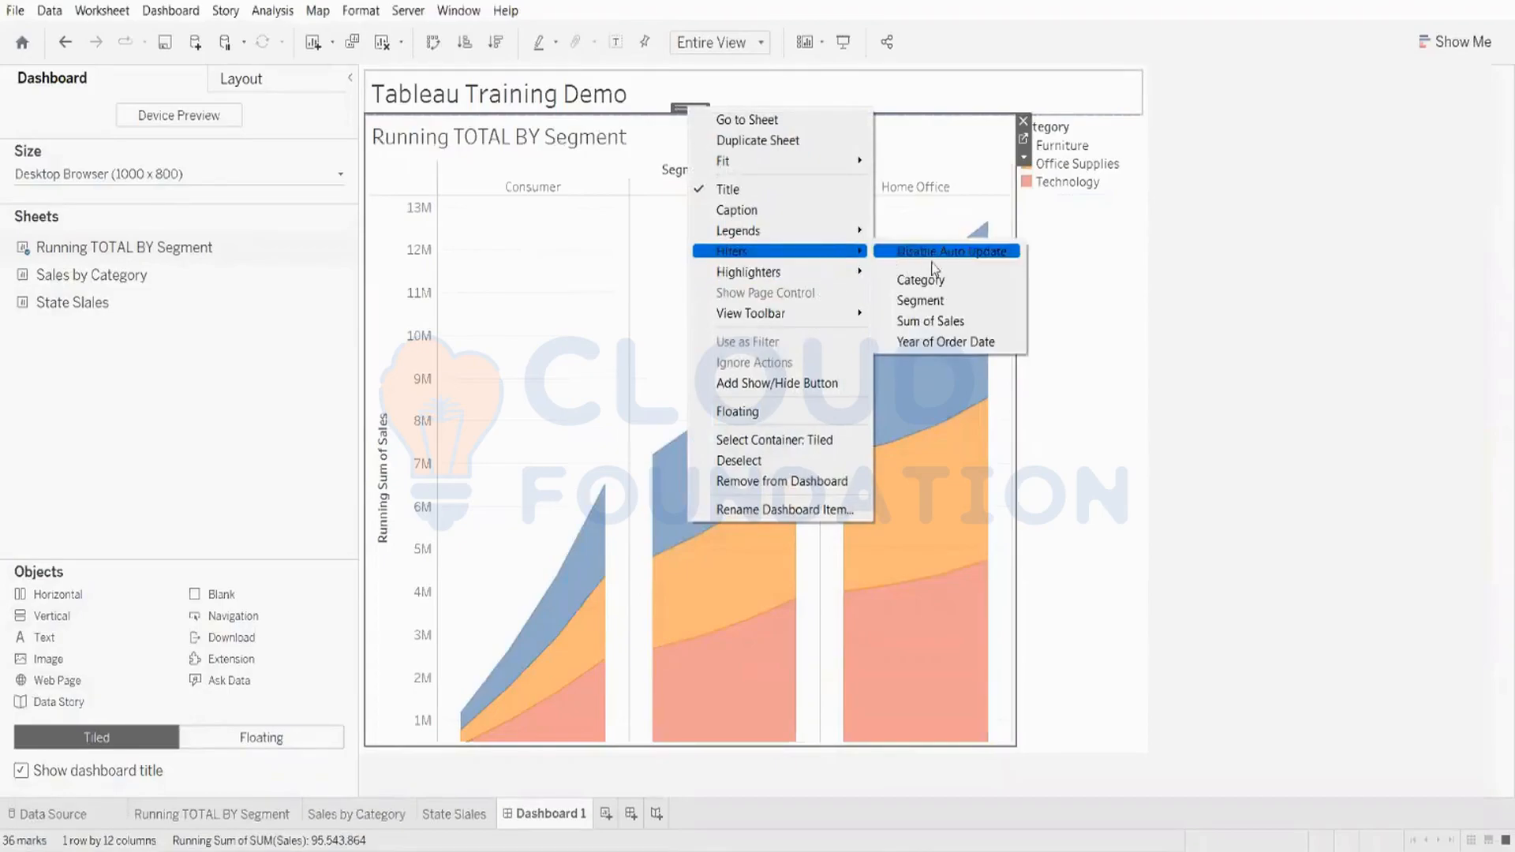
click(923, 280)
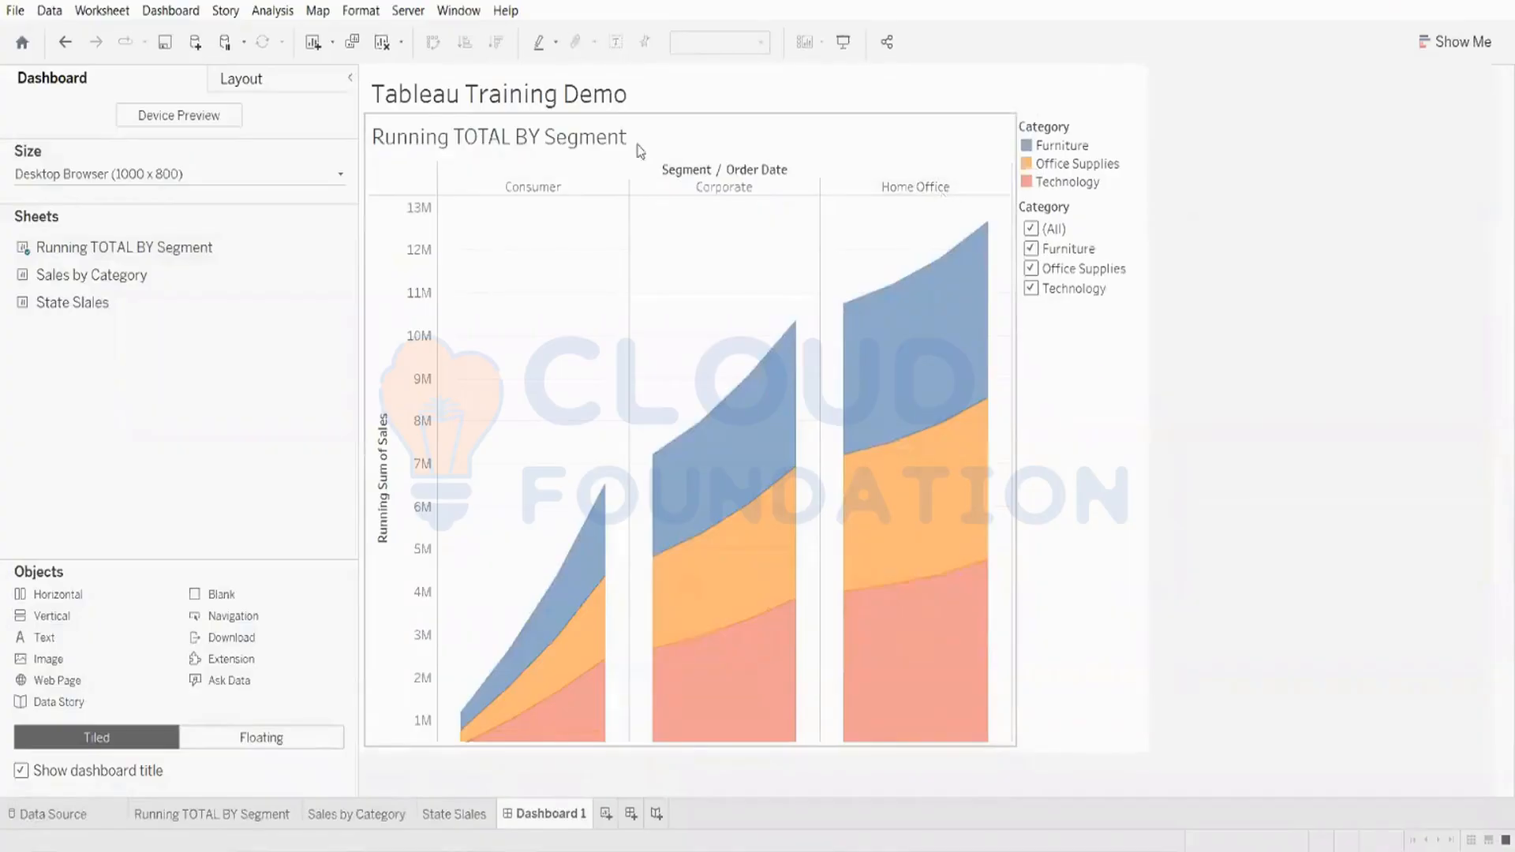
Step: Filter the Category to show only Office Supplies
click(1041, 253)
click(1040, 251)
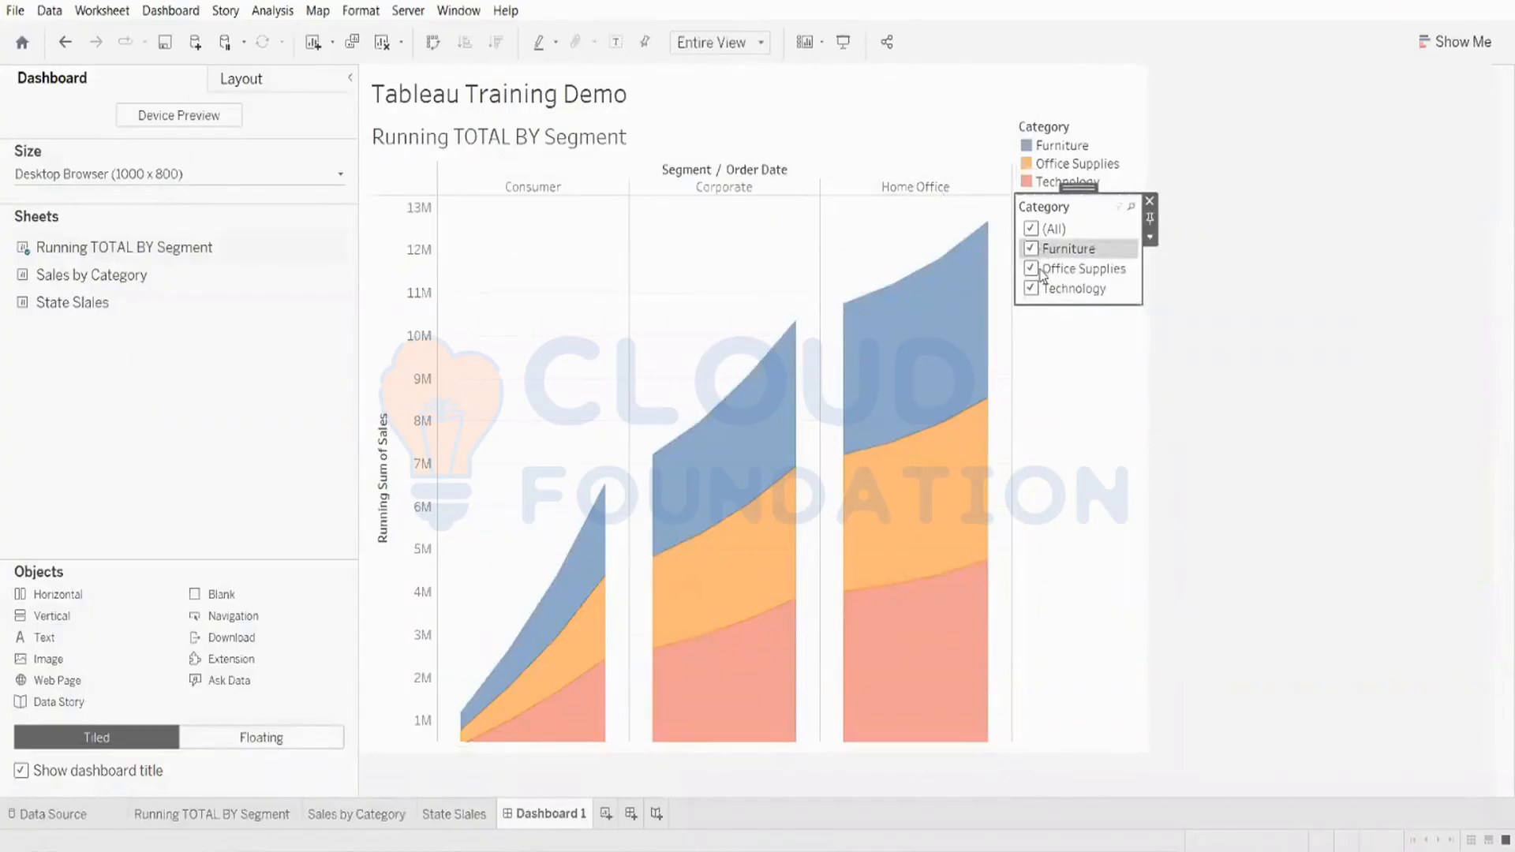
click(1032, 271)
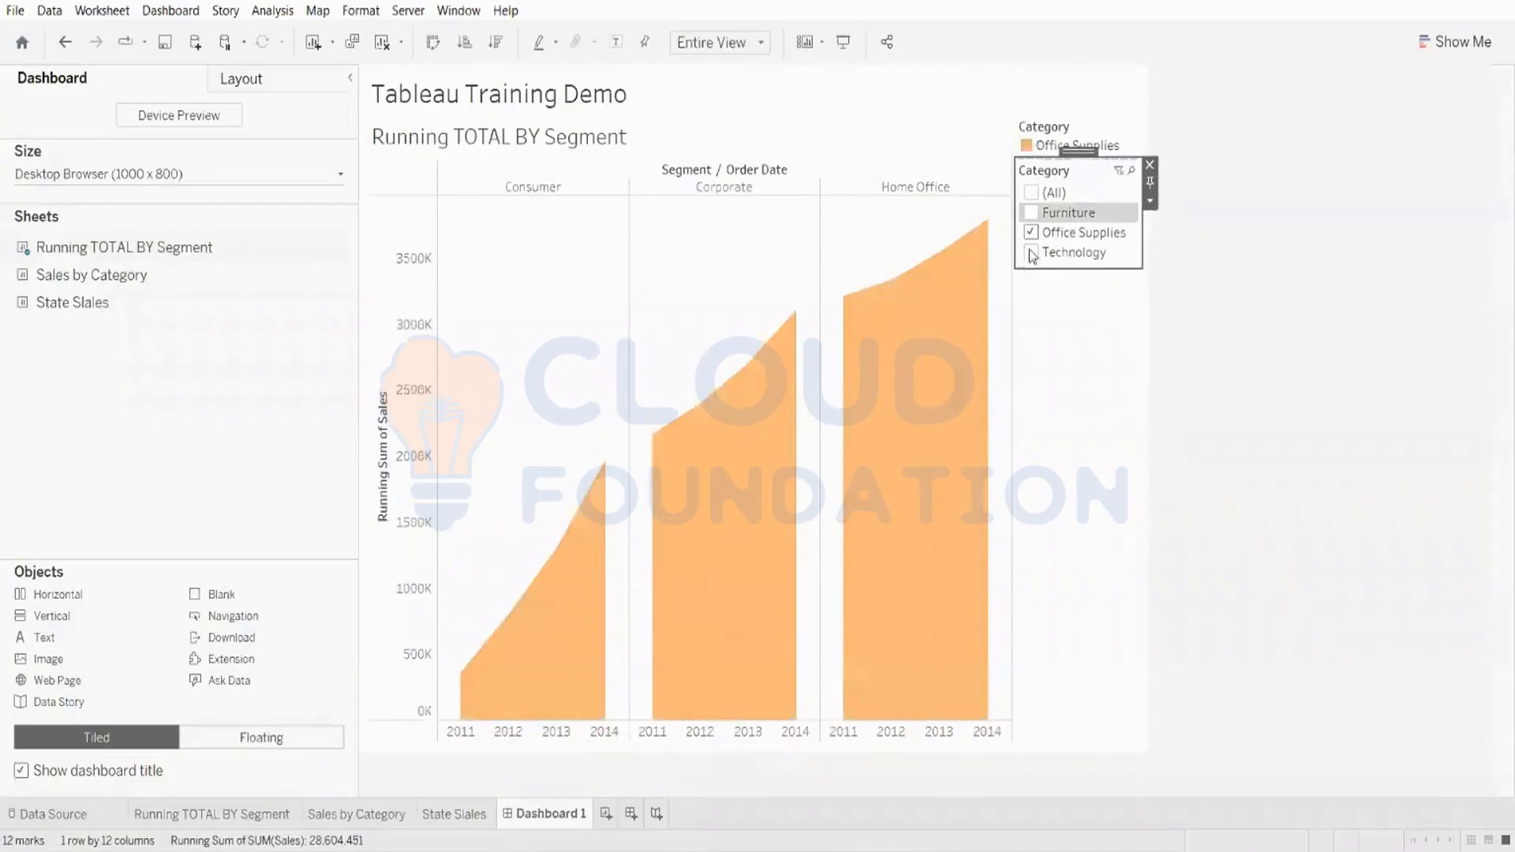
Step: Show all categories in the Category filter and rename the chart title to Running Total By
click(1031, 192)
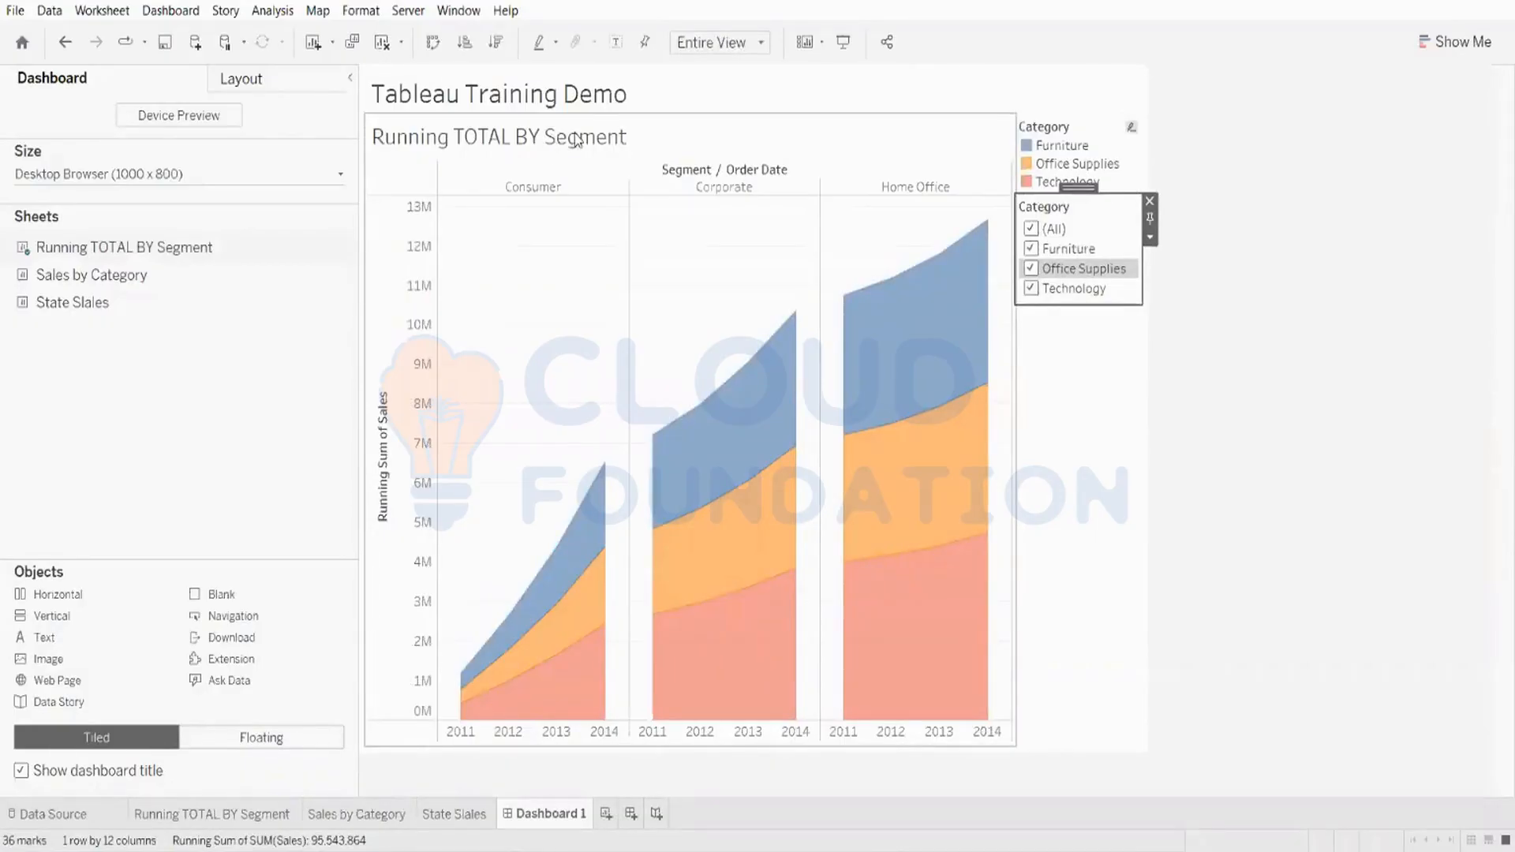
double_click(576, 139)
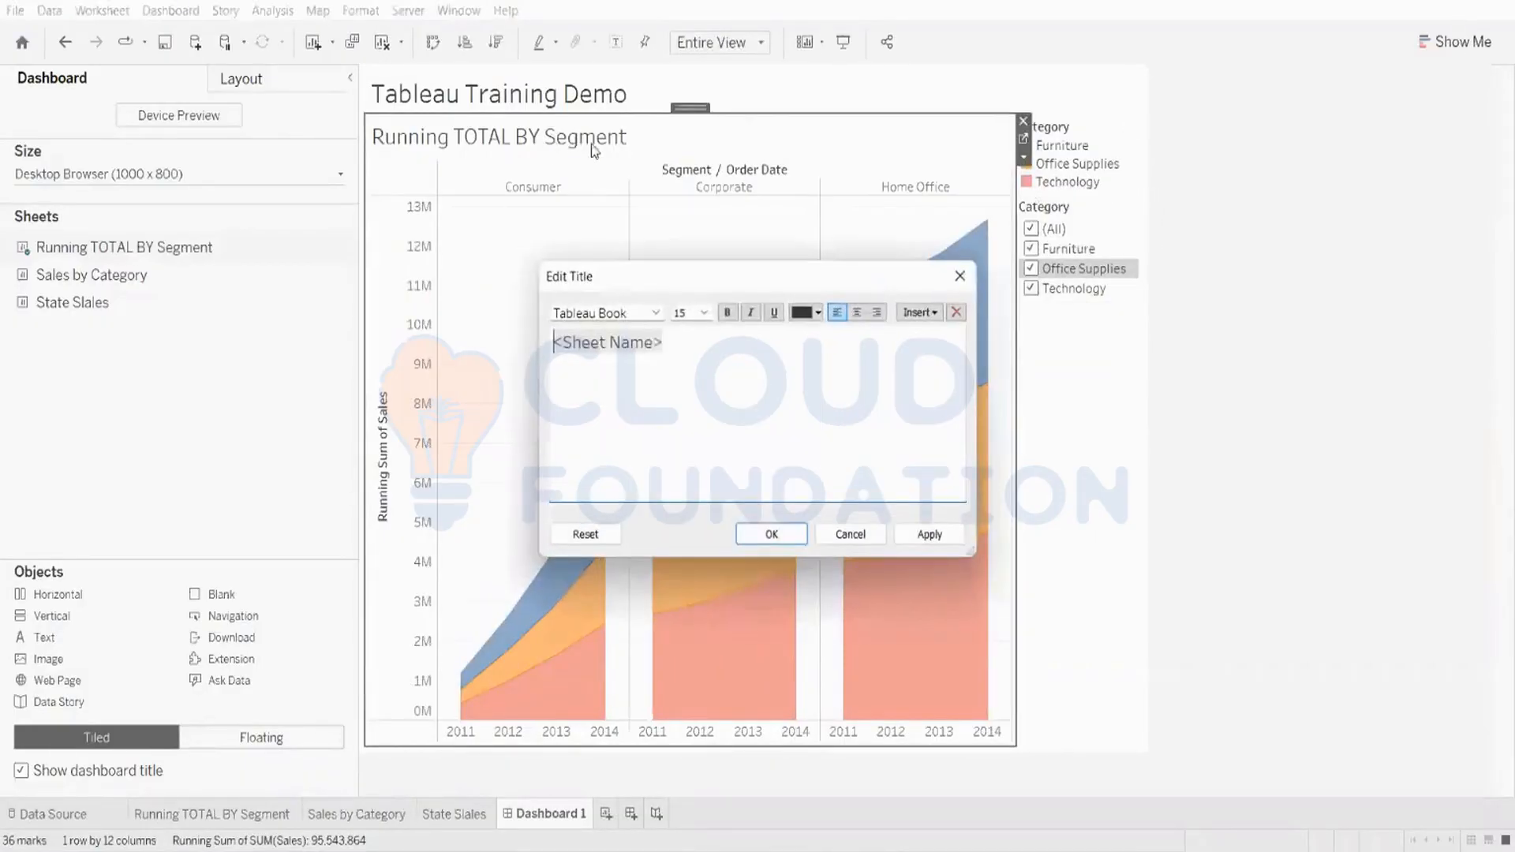
click(686, 348)
key(ctrl+a)
key(BackSpace)
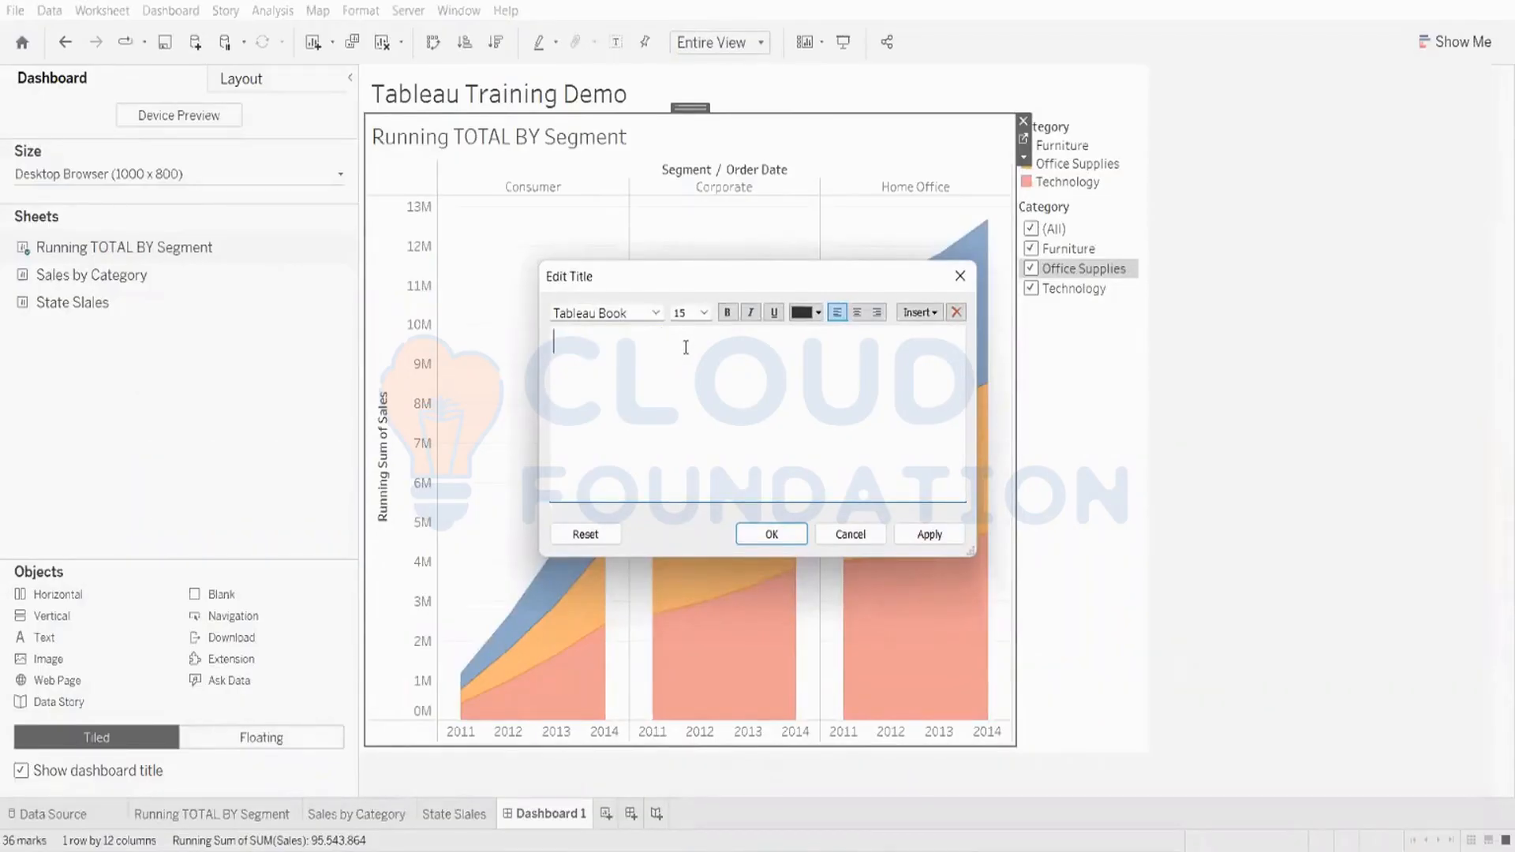
key(Caps_Lock)
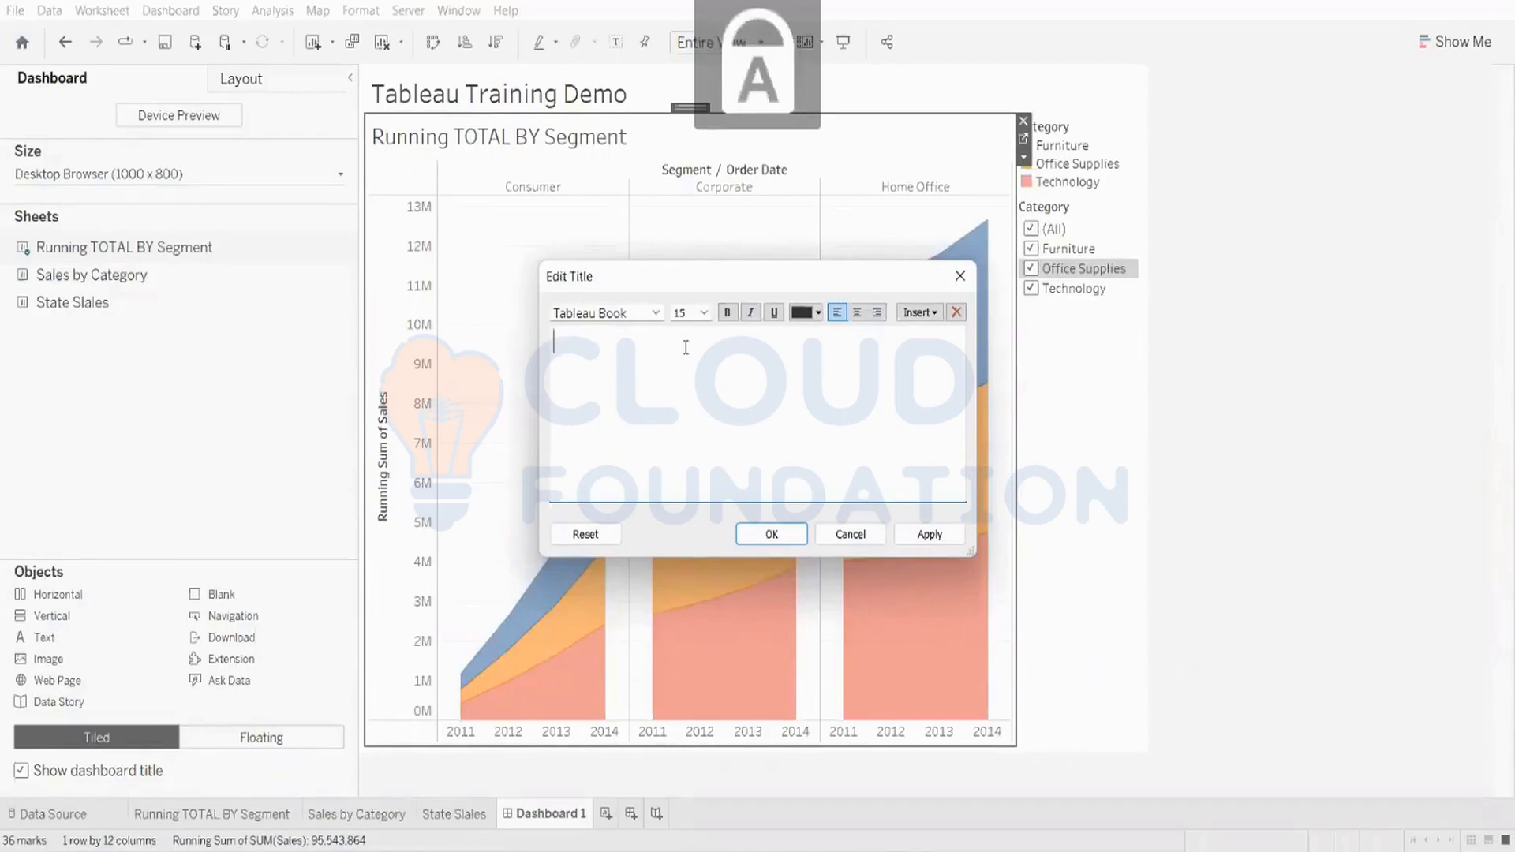
key(Caps_Lock)
text(Running)
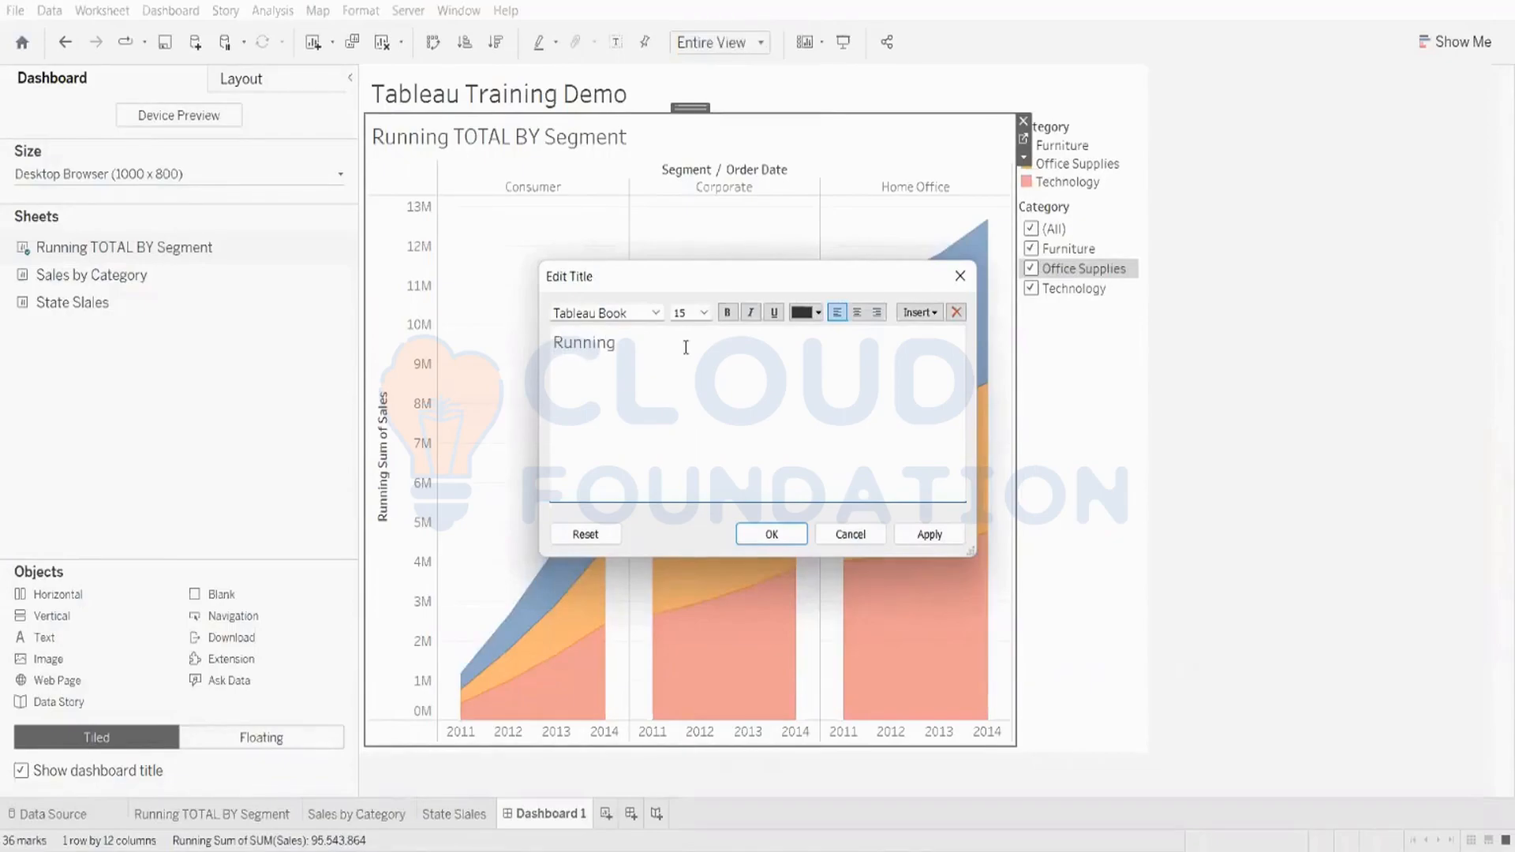
key(Caps_Lock)
text(T)
key(Caps_Lock)
text(otal)
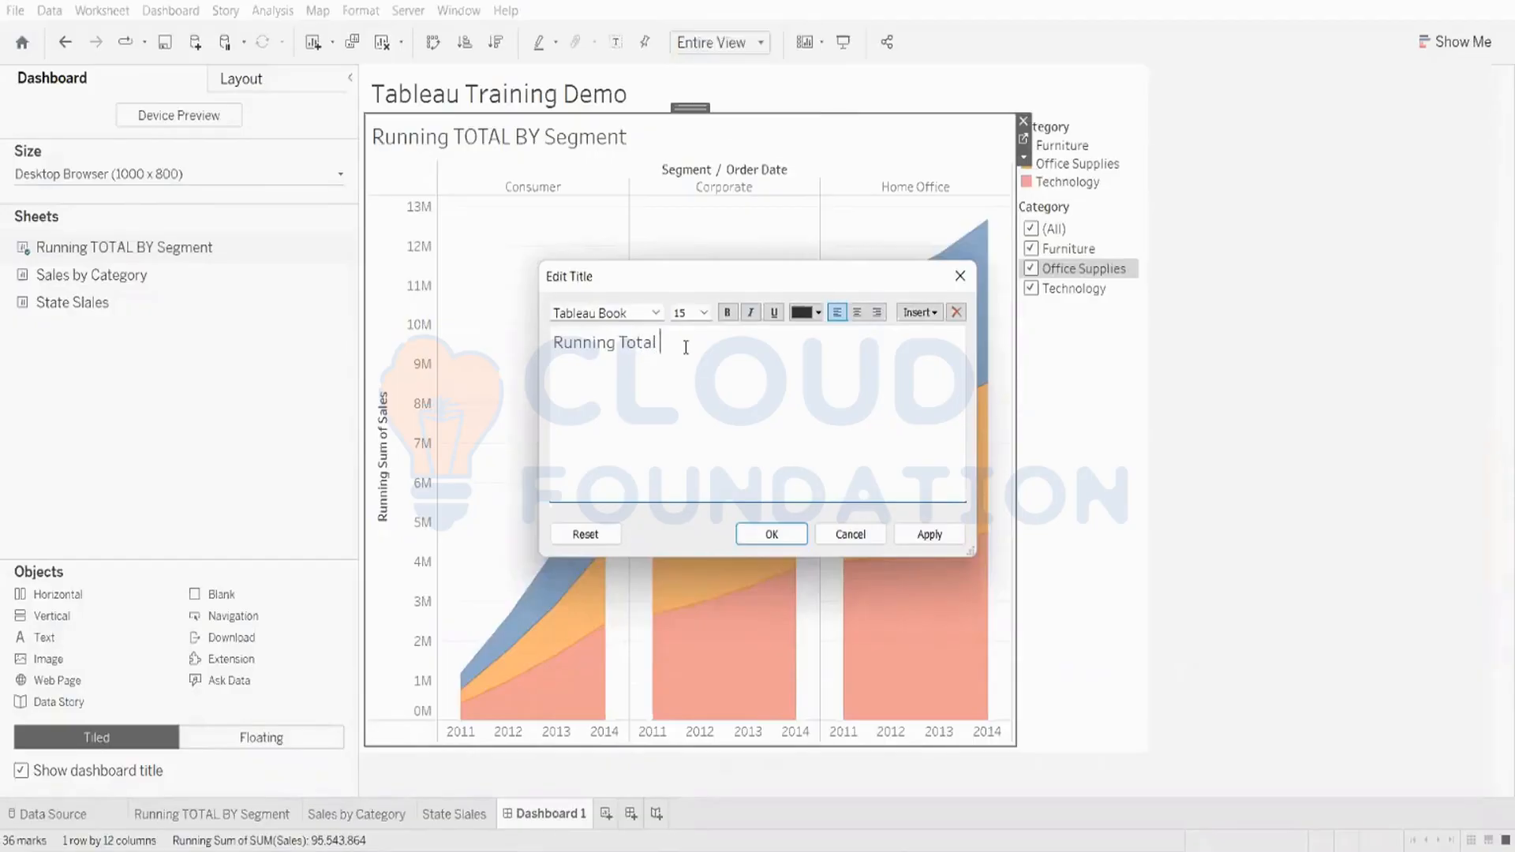
key(Caps_Lock)
text(B)
key(Caps_Lock)
text(y)
key(ctrl+a)
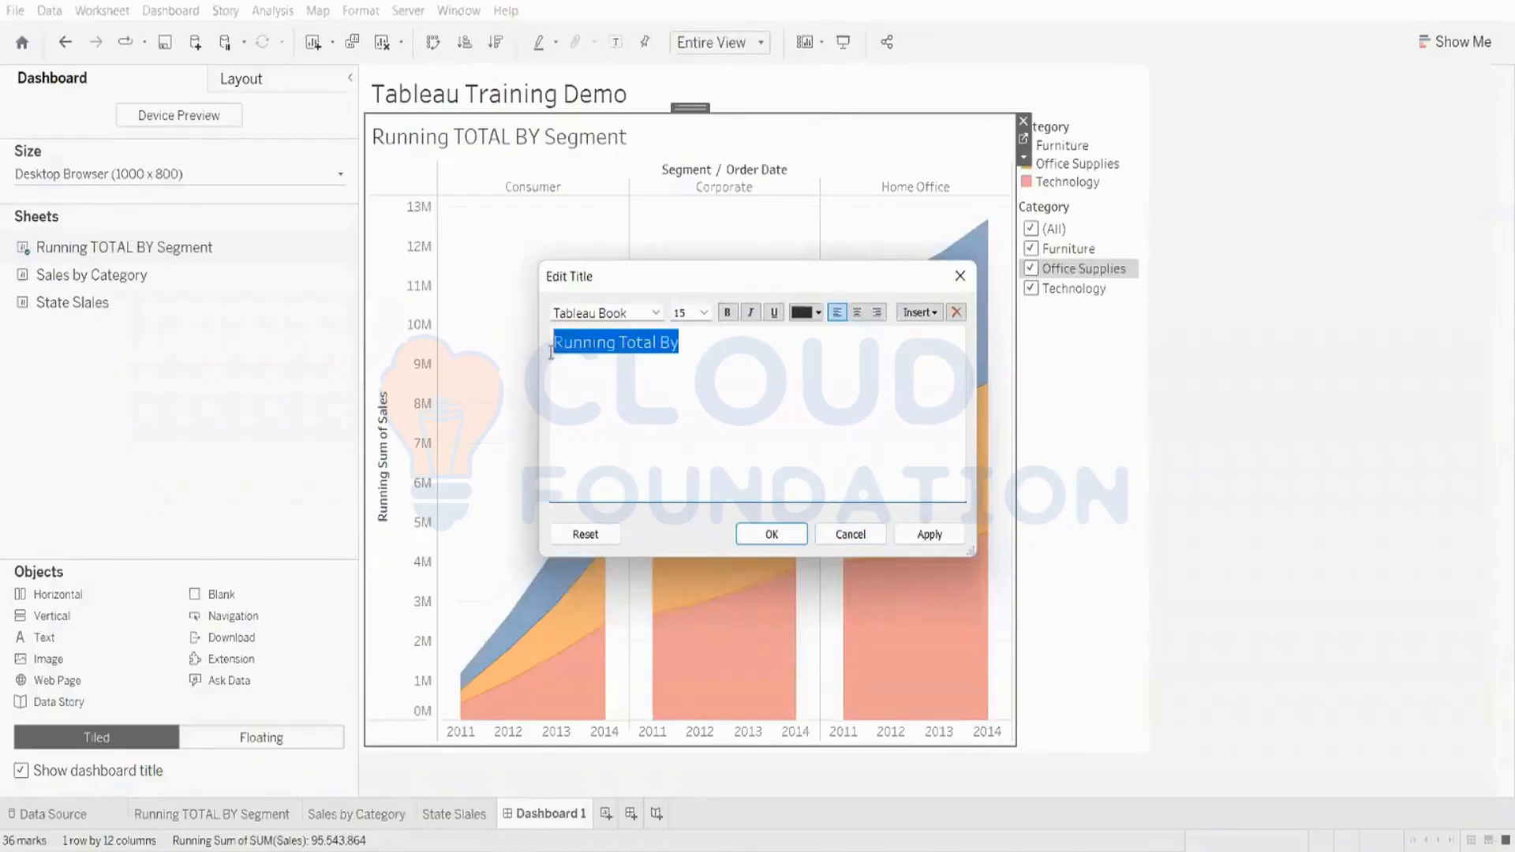
click(928, 534)
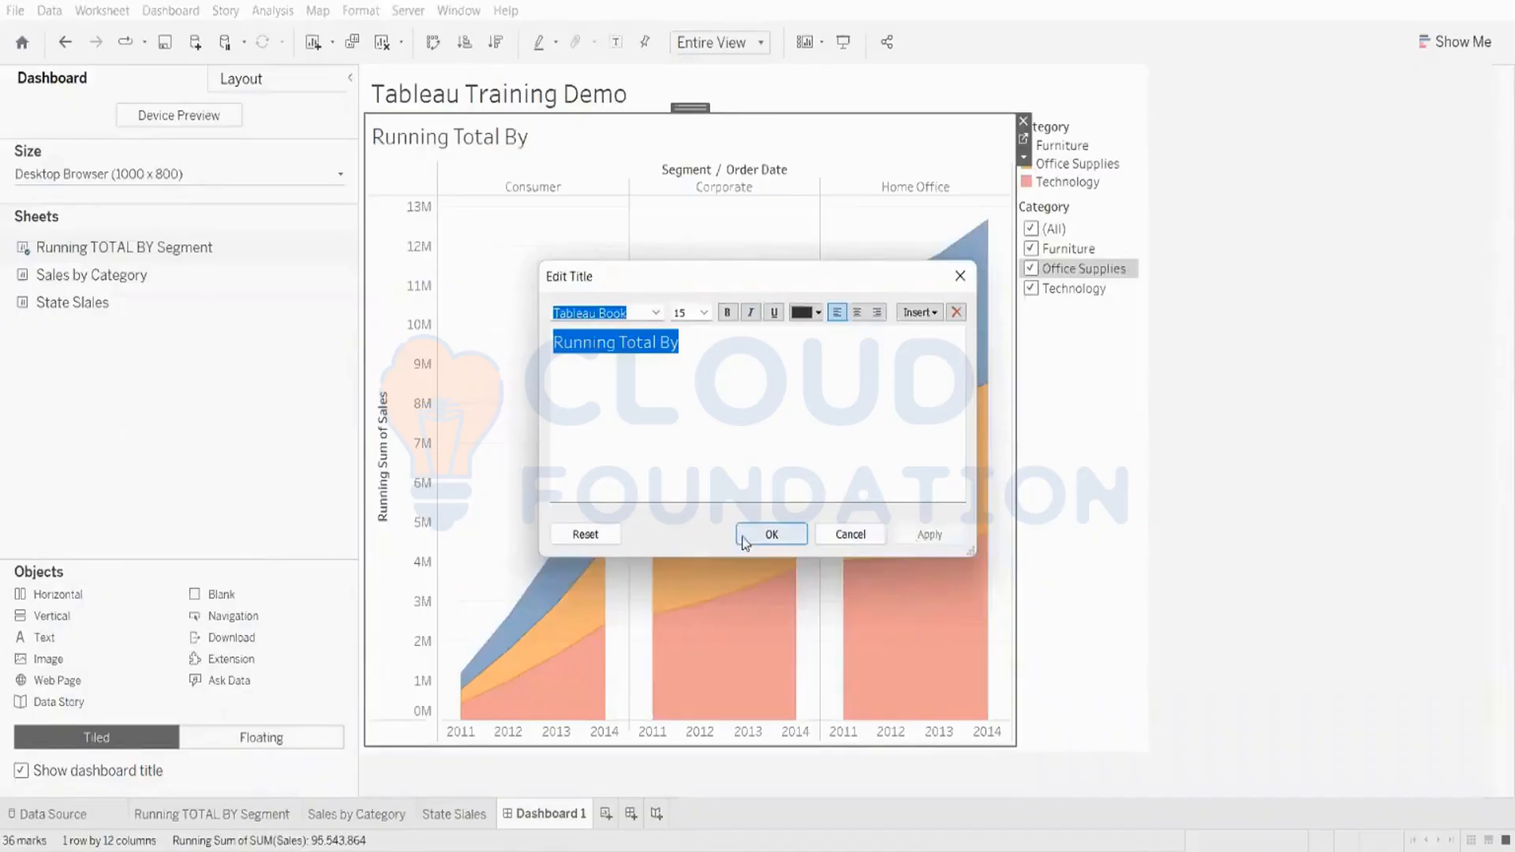
click(761, 534)
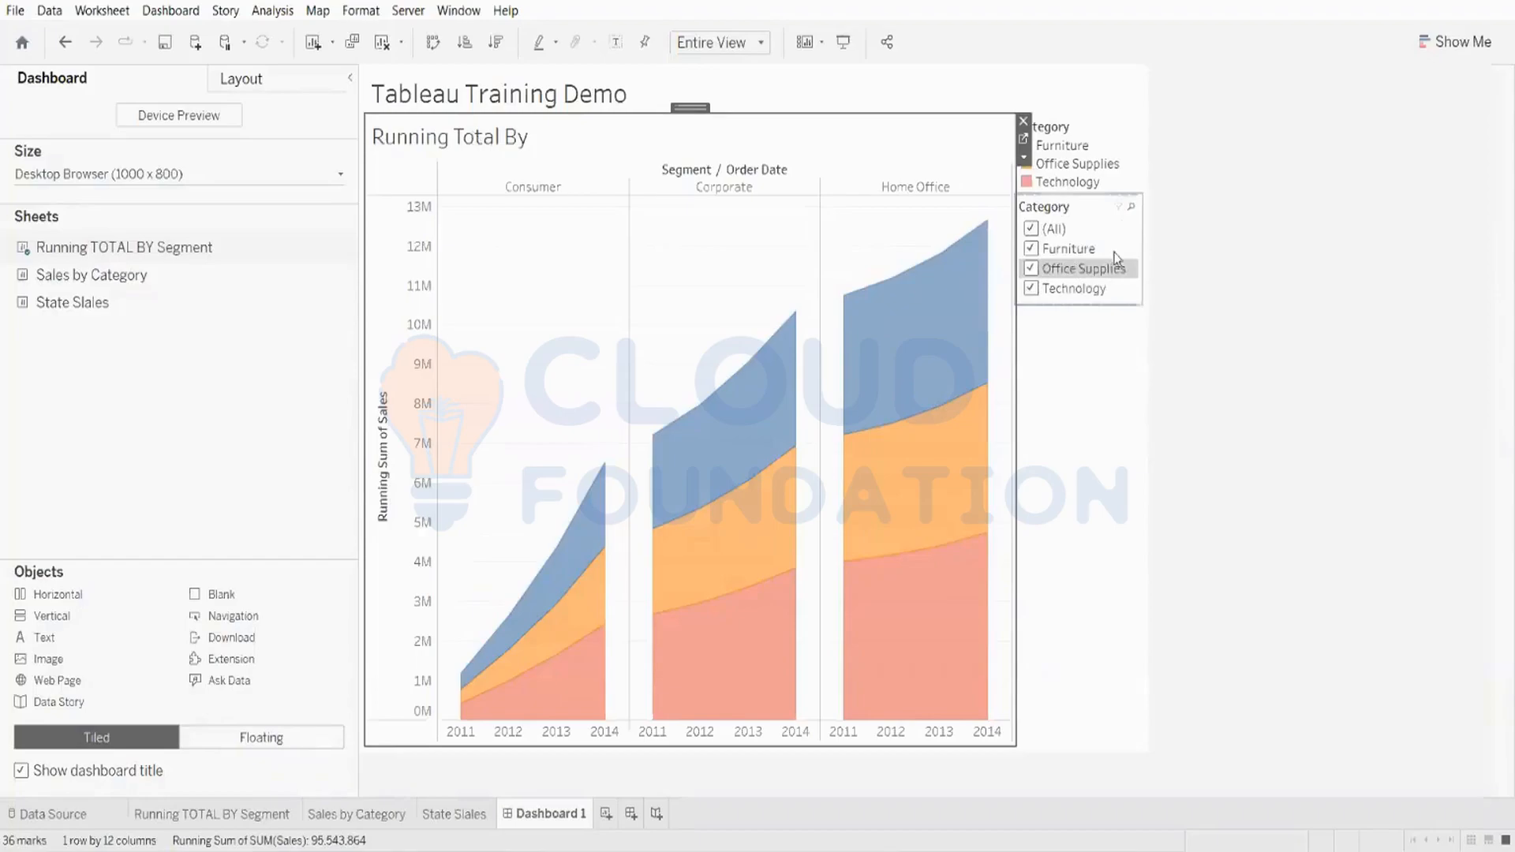
Step: Insert the Category field at the end of the chart title, giving Running Total By <Category>
double_click(514, 142)
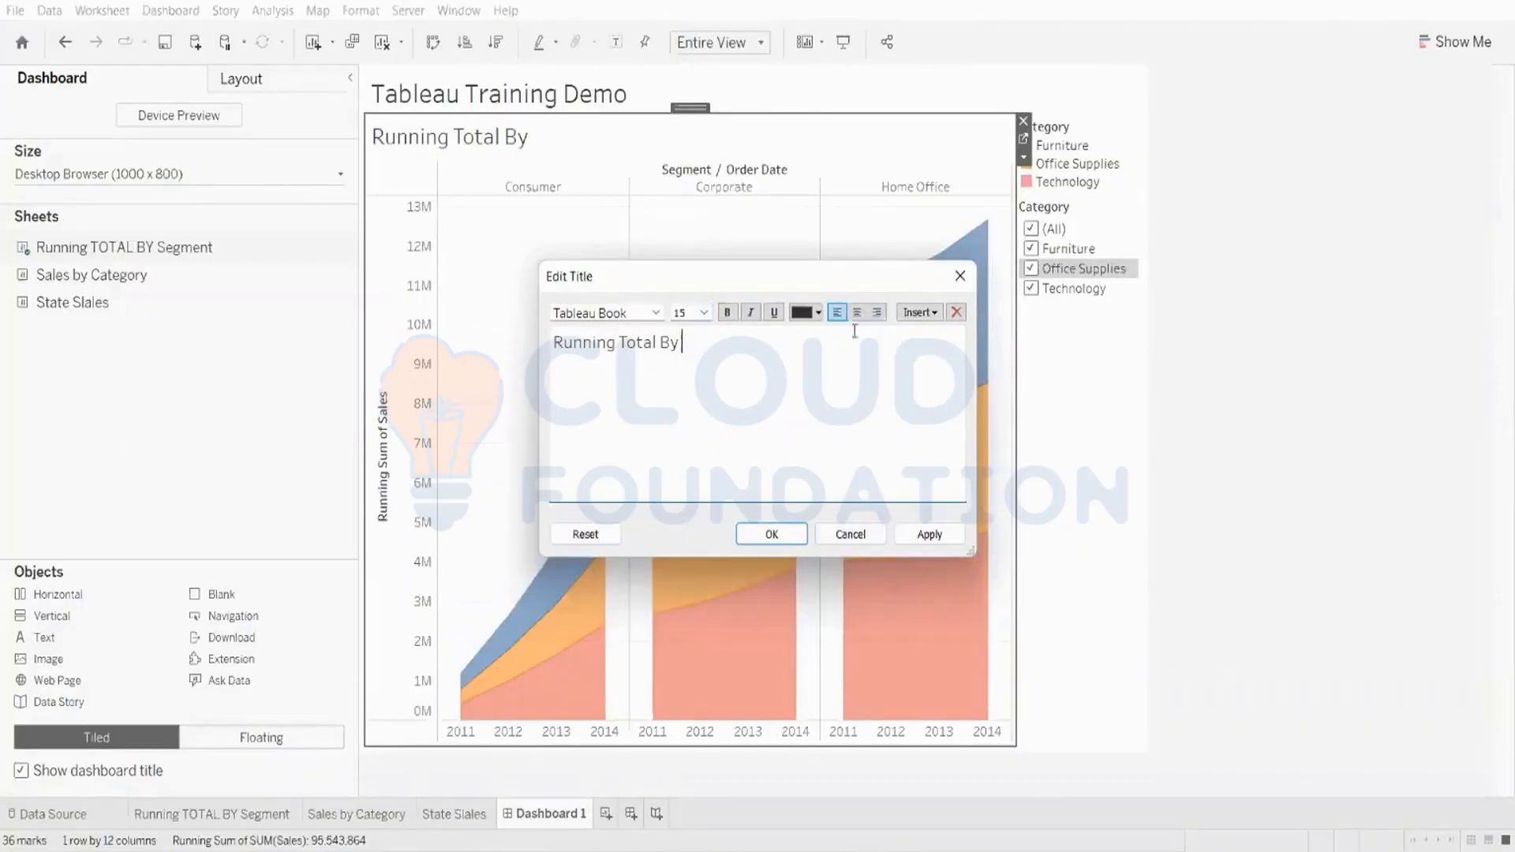
click(927, 316)
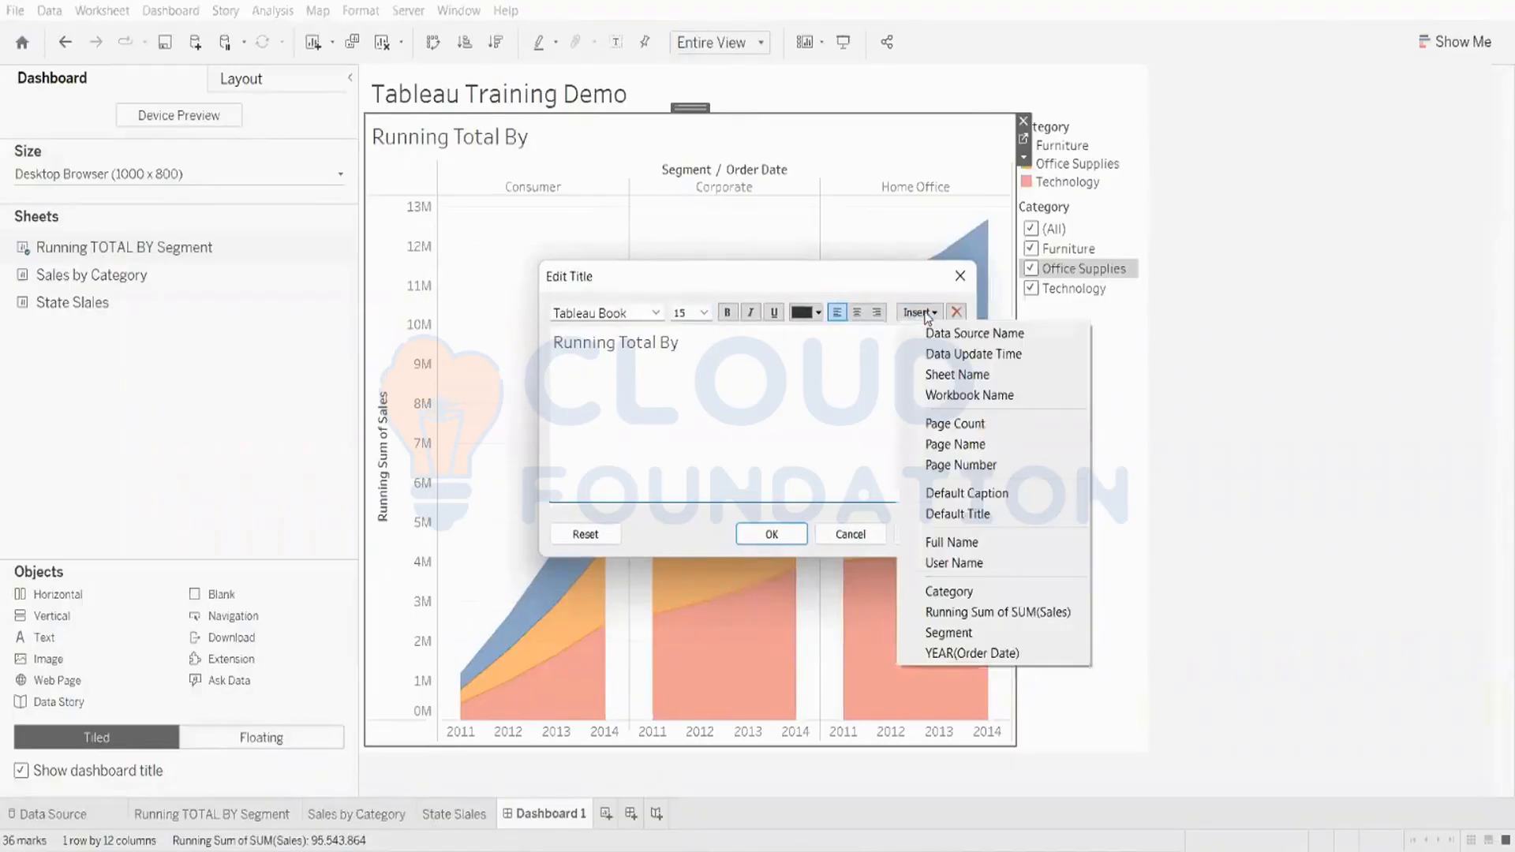
click(949, 592)
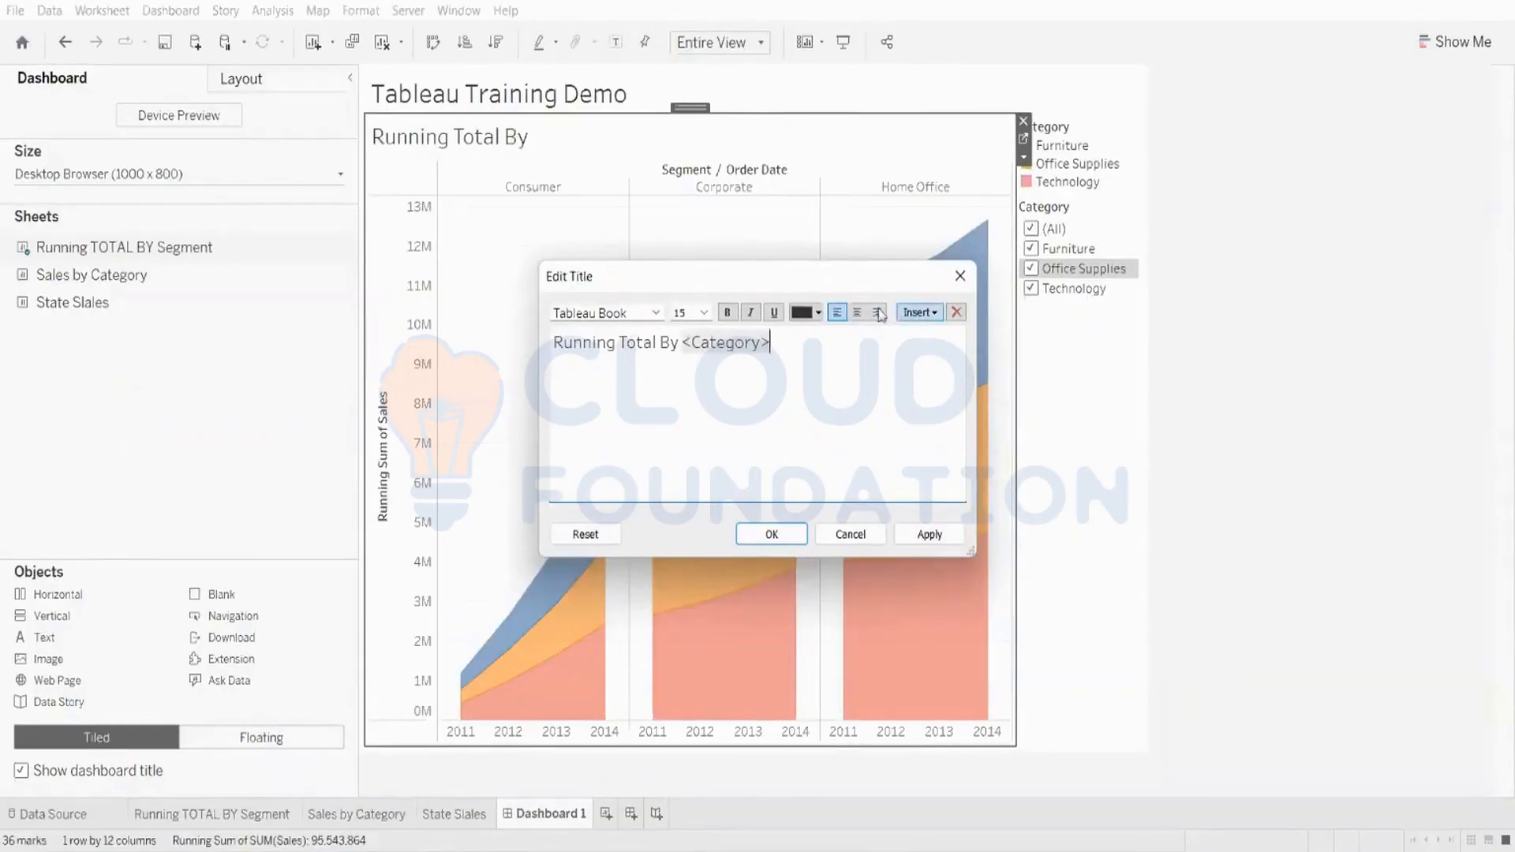
click(930, 534)
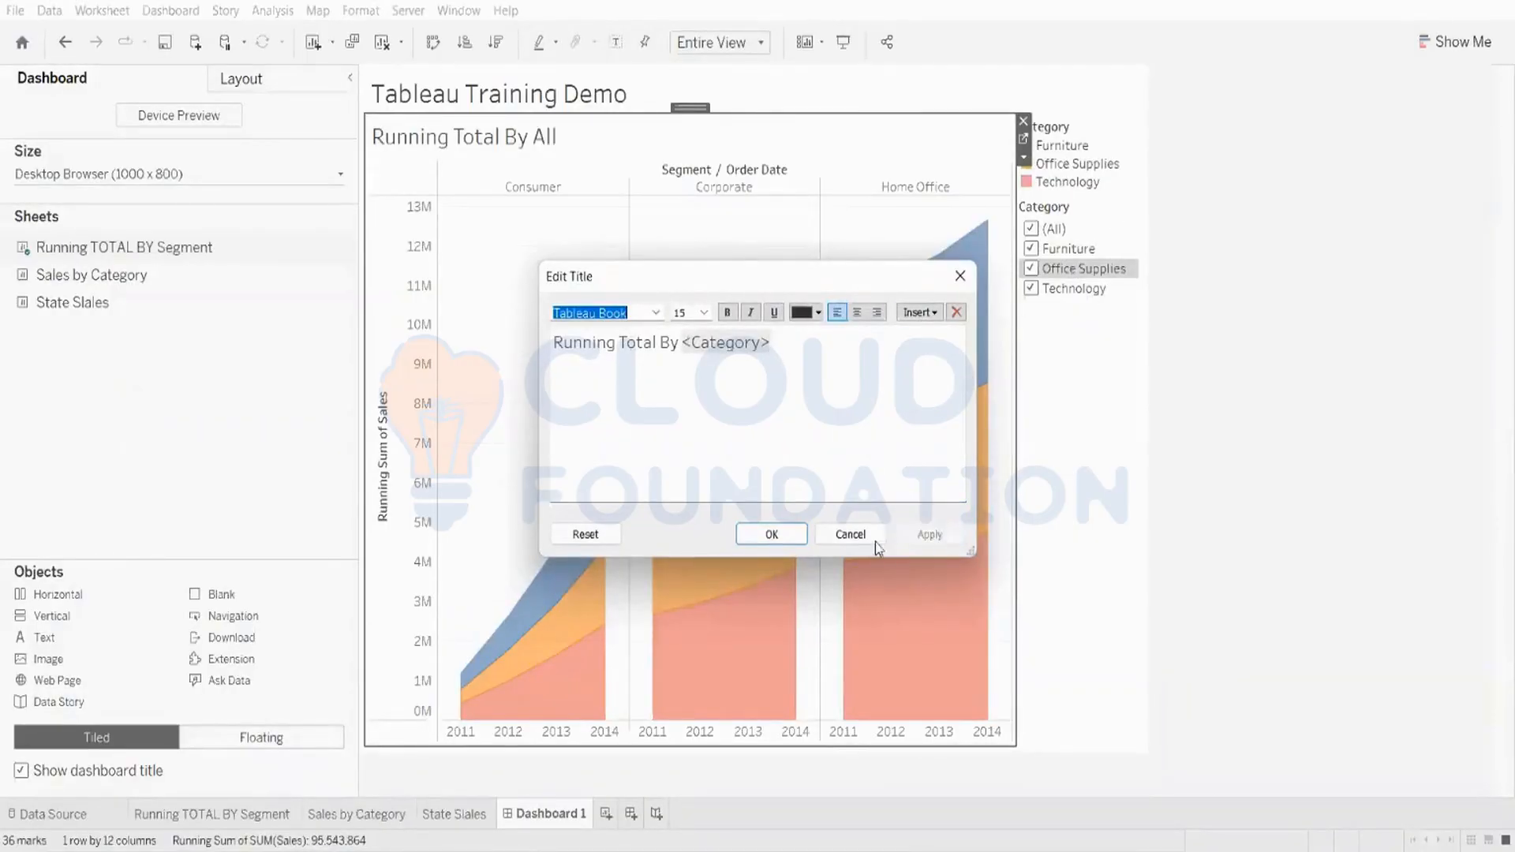
click(771, 535)
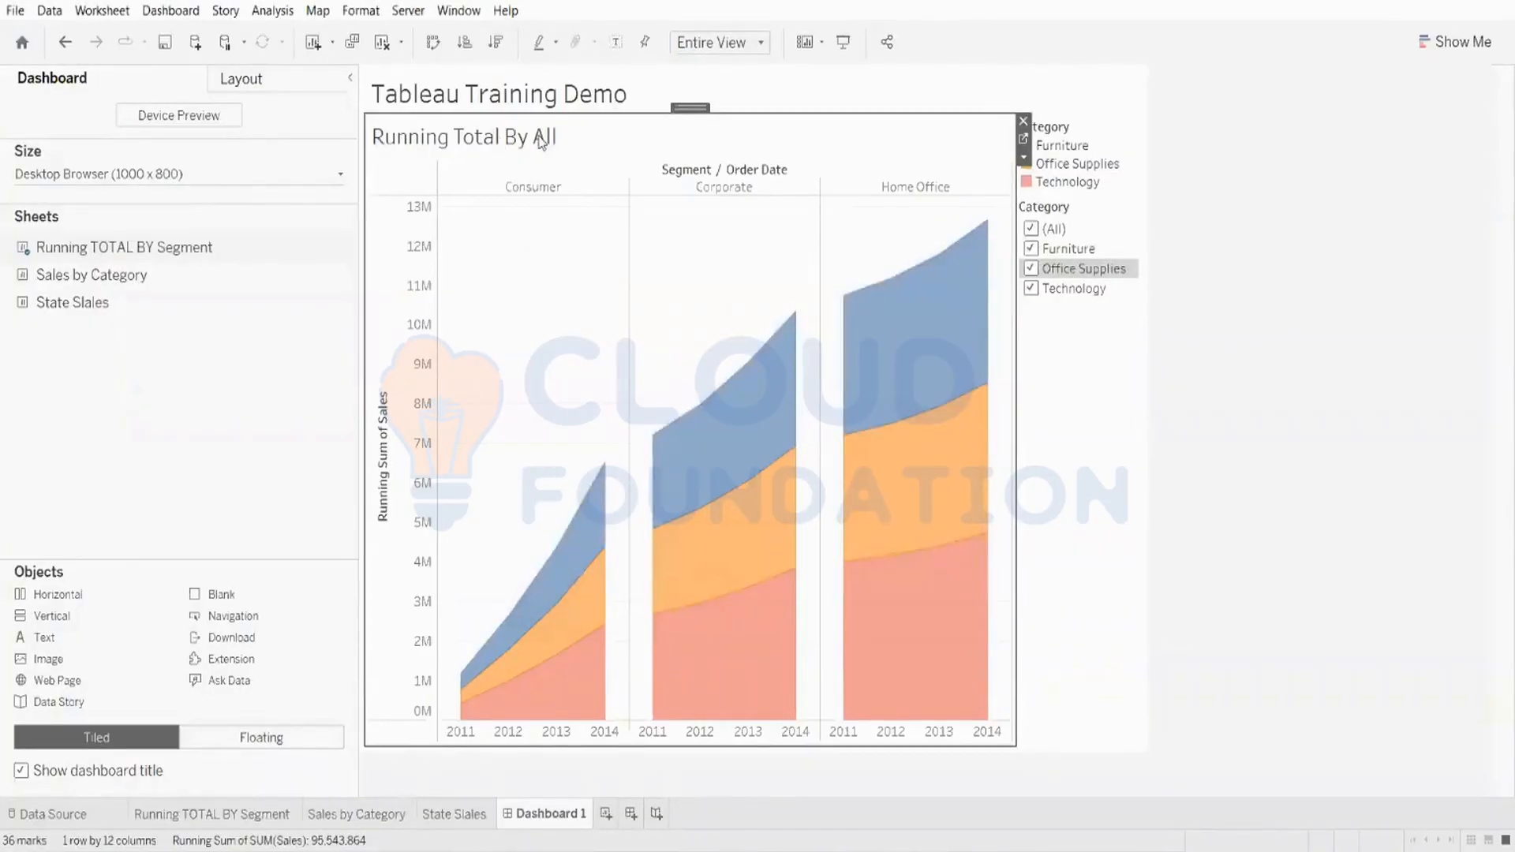
Step: Test the dynamic title by toggling Category filter selections, ending with all categories shown
mouse_move(950, 260)
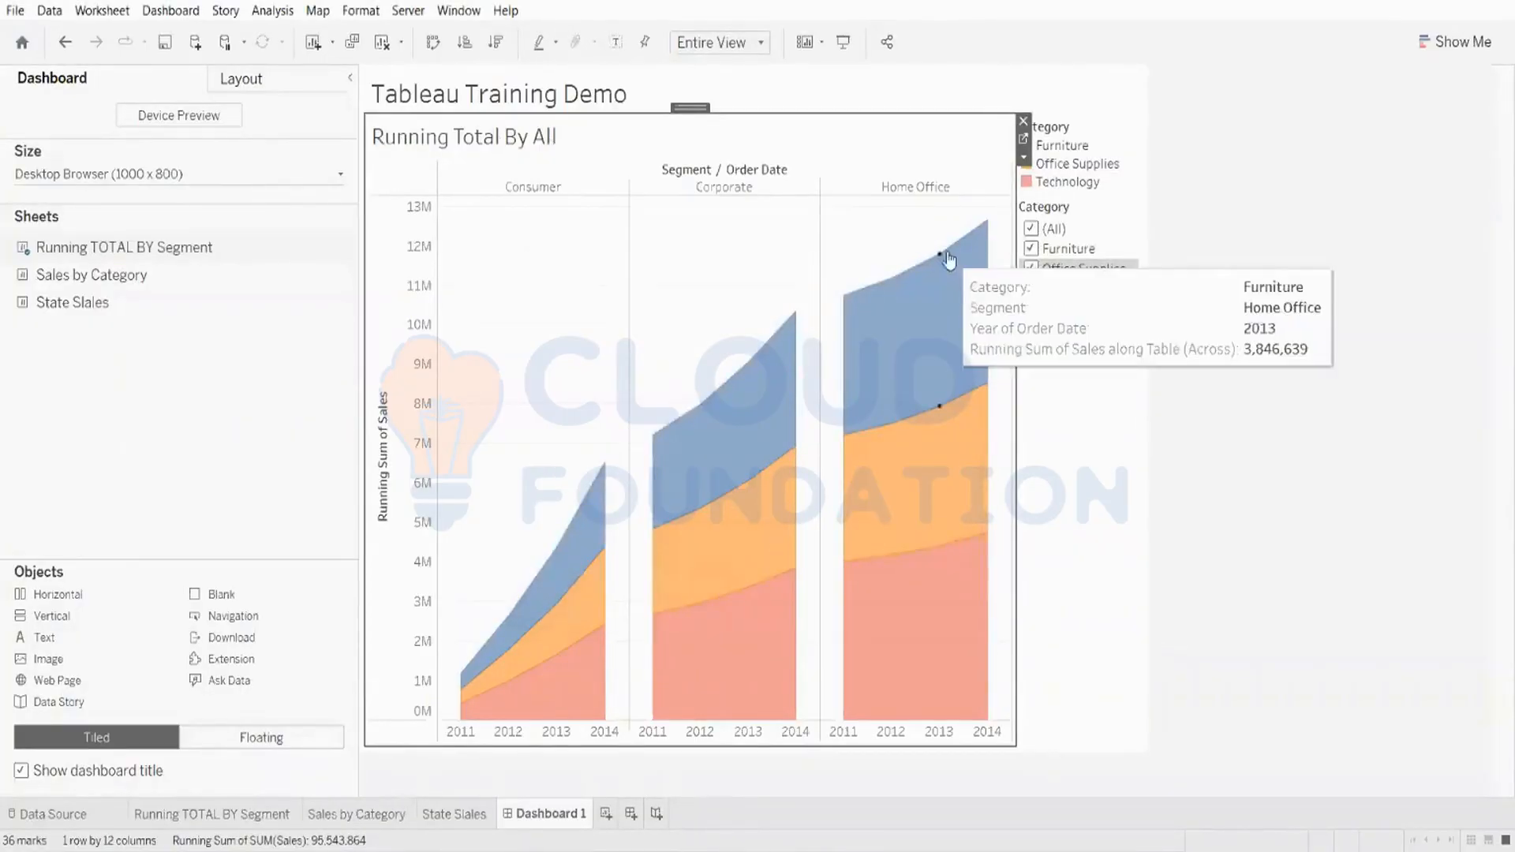
click(1030, 229)
click(1030, 197)
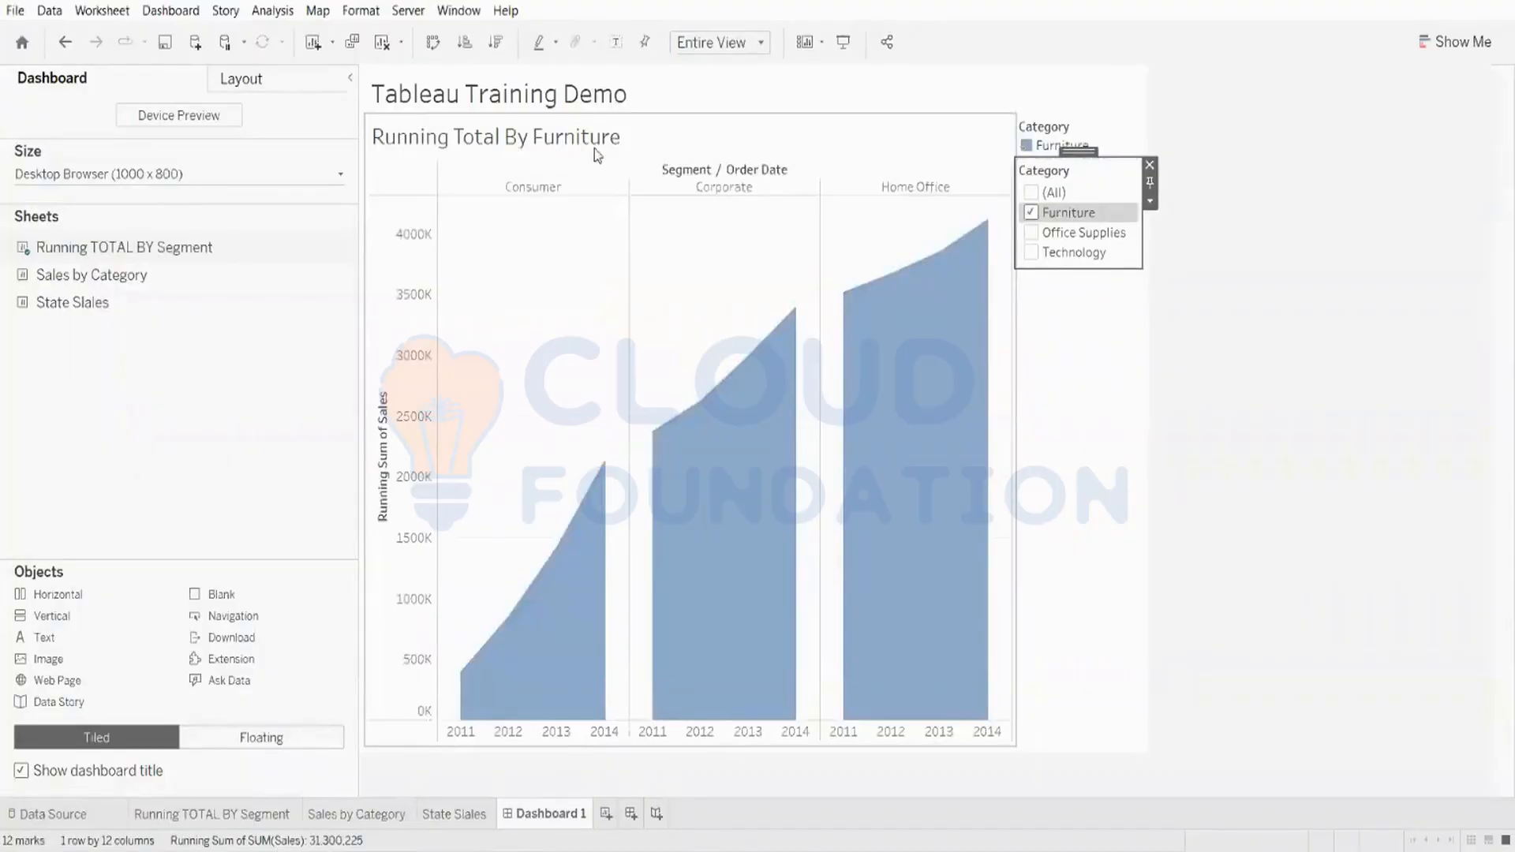
click(1032, 233)
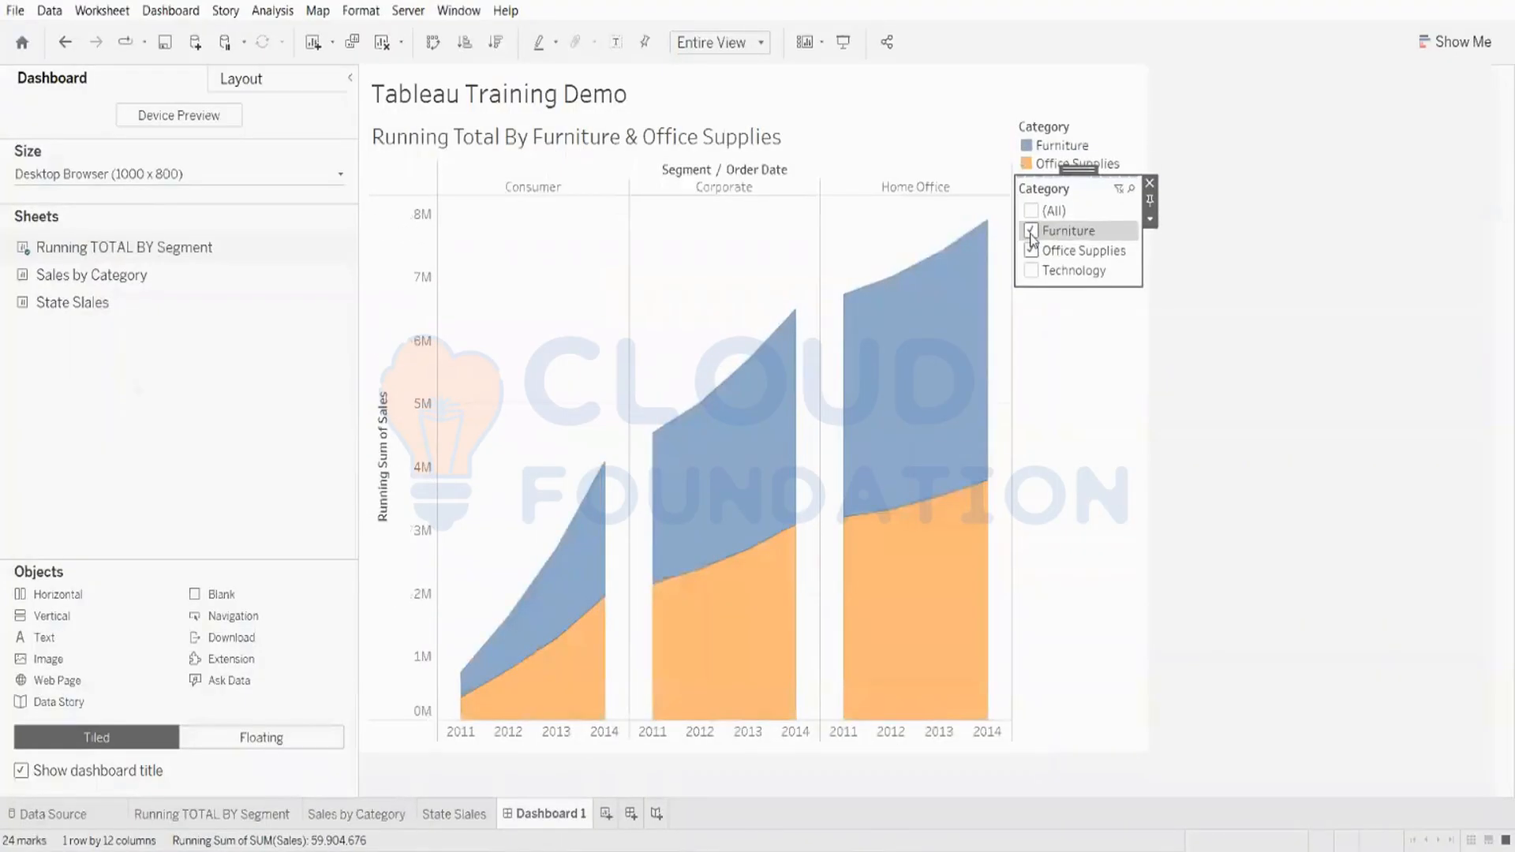
click(1032, 270)
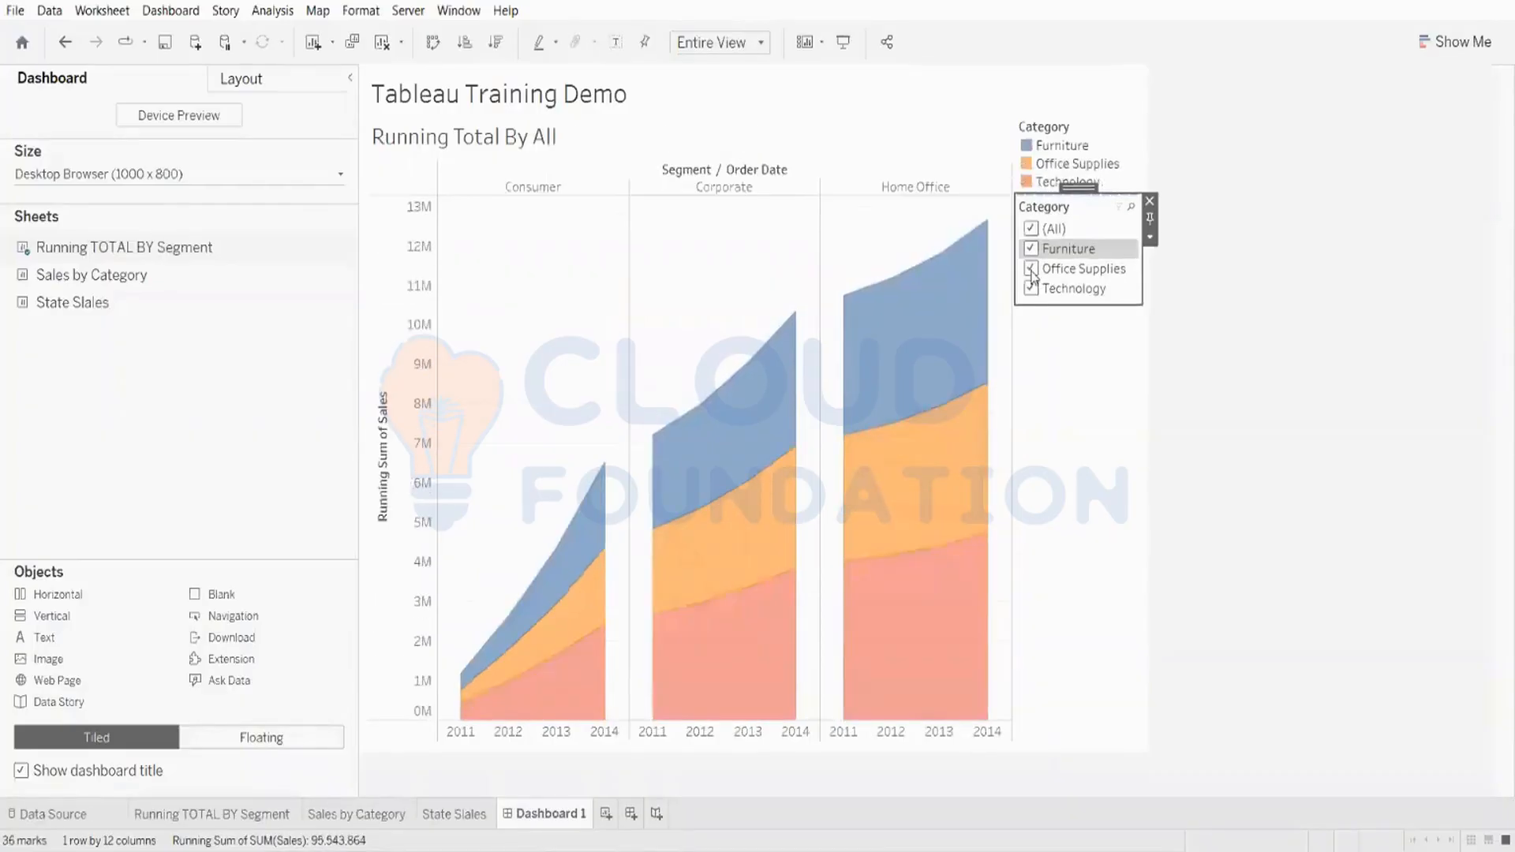
click(1031, 269)
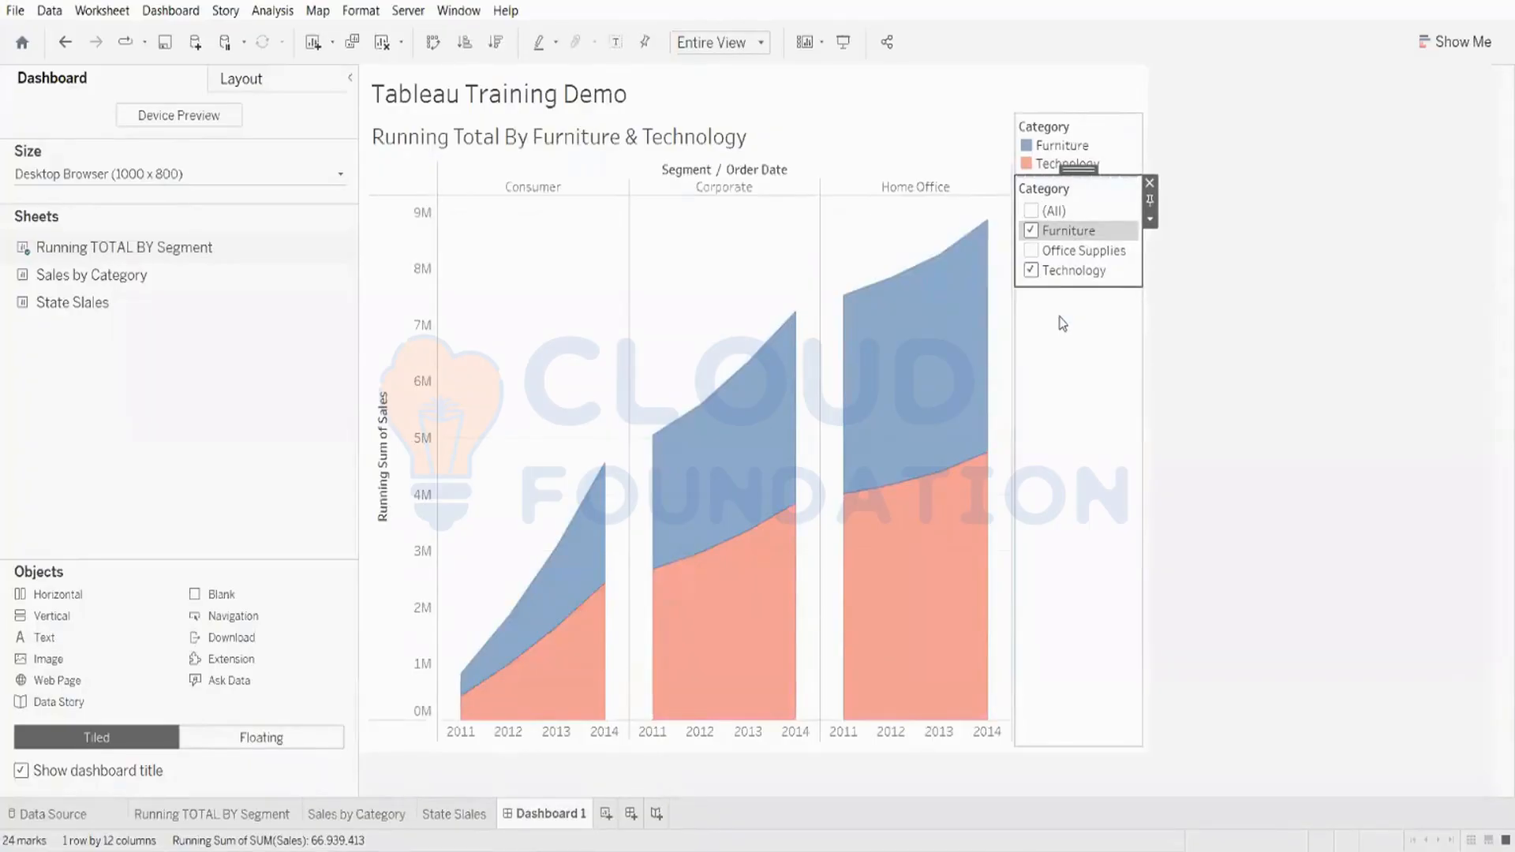
click(1033, 272)
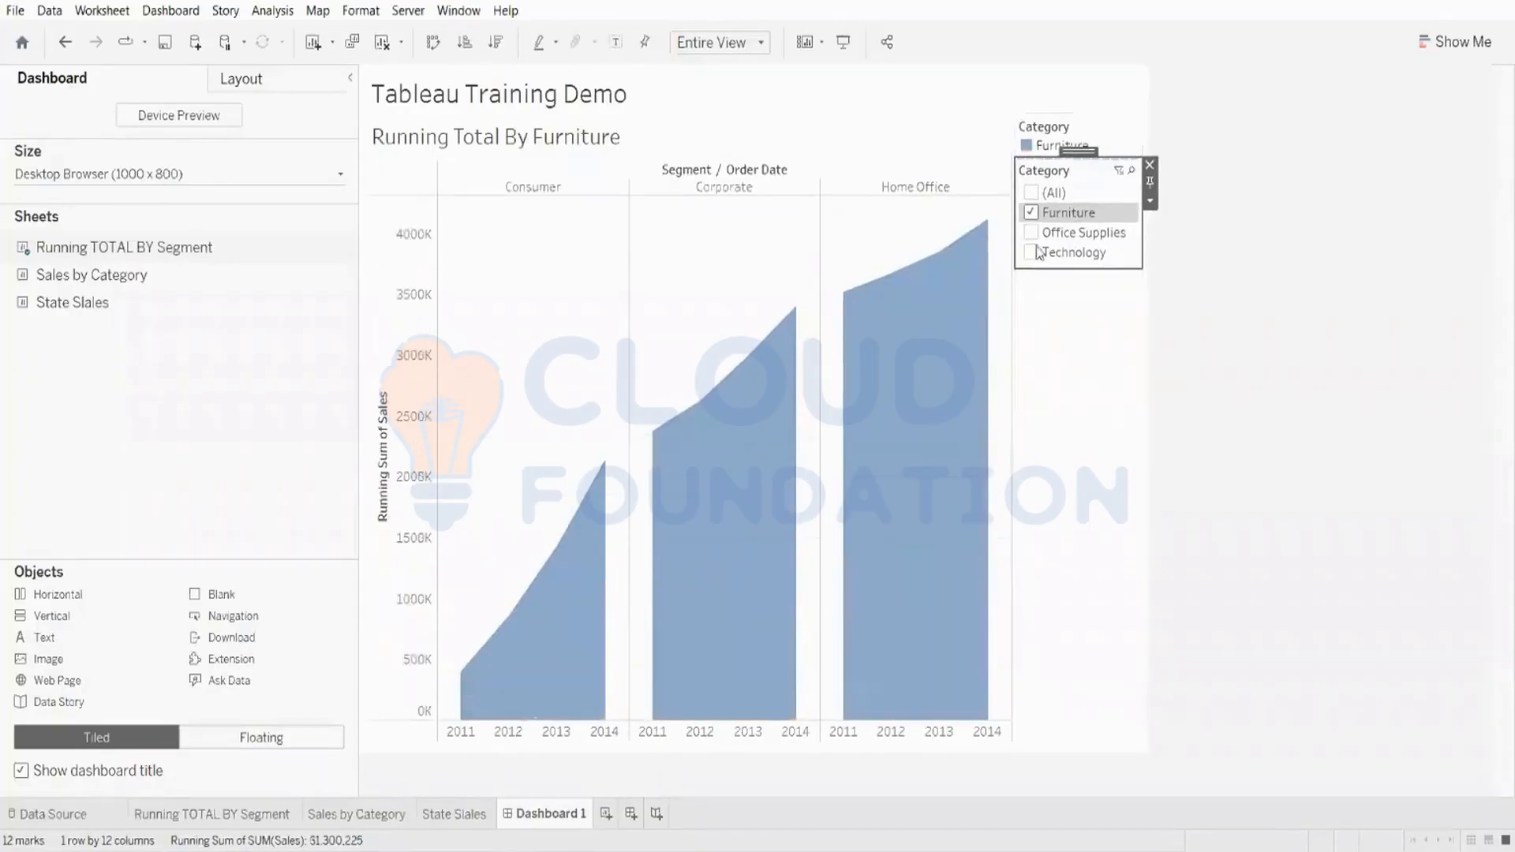
click(1030, 207)
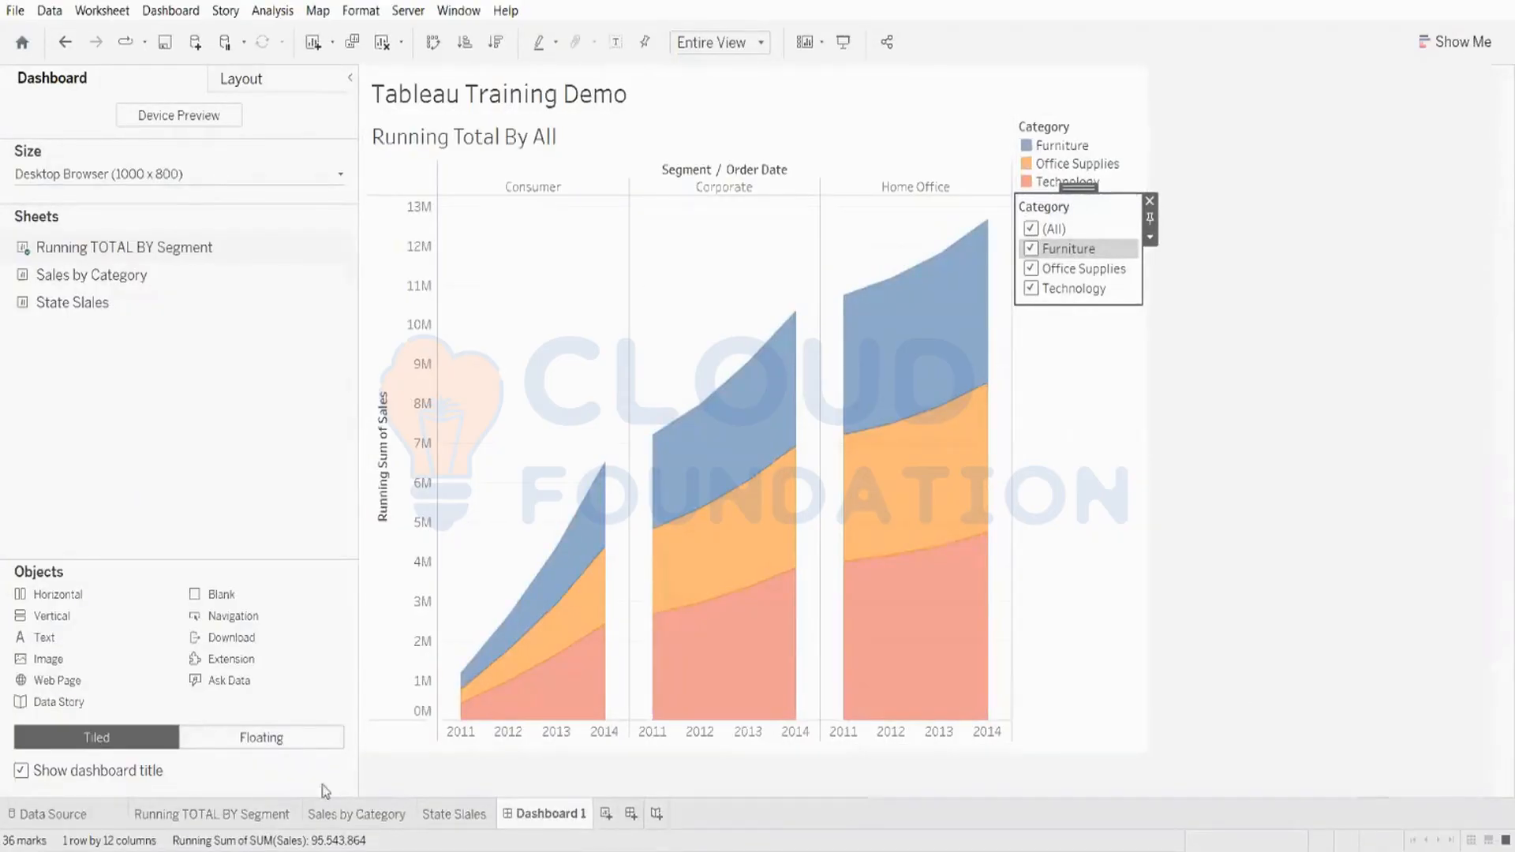
Step: Create a new story
click(656, 815)
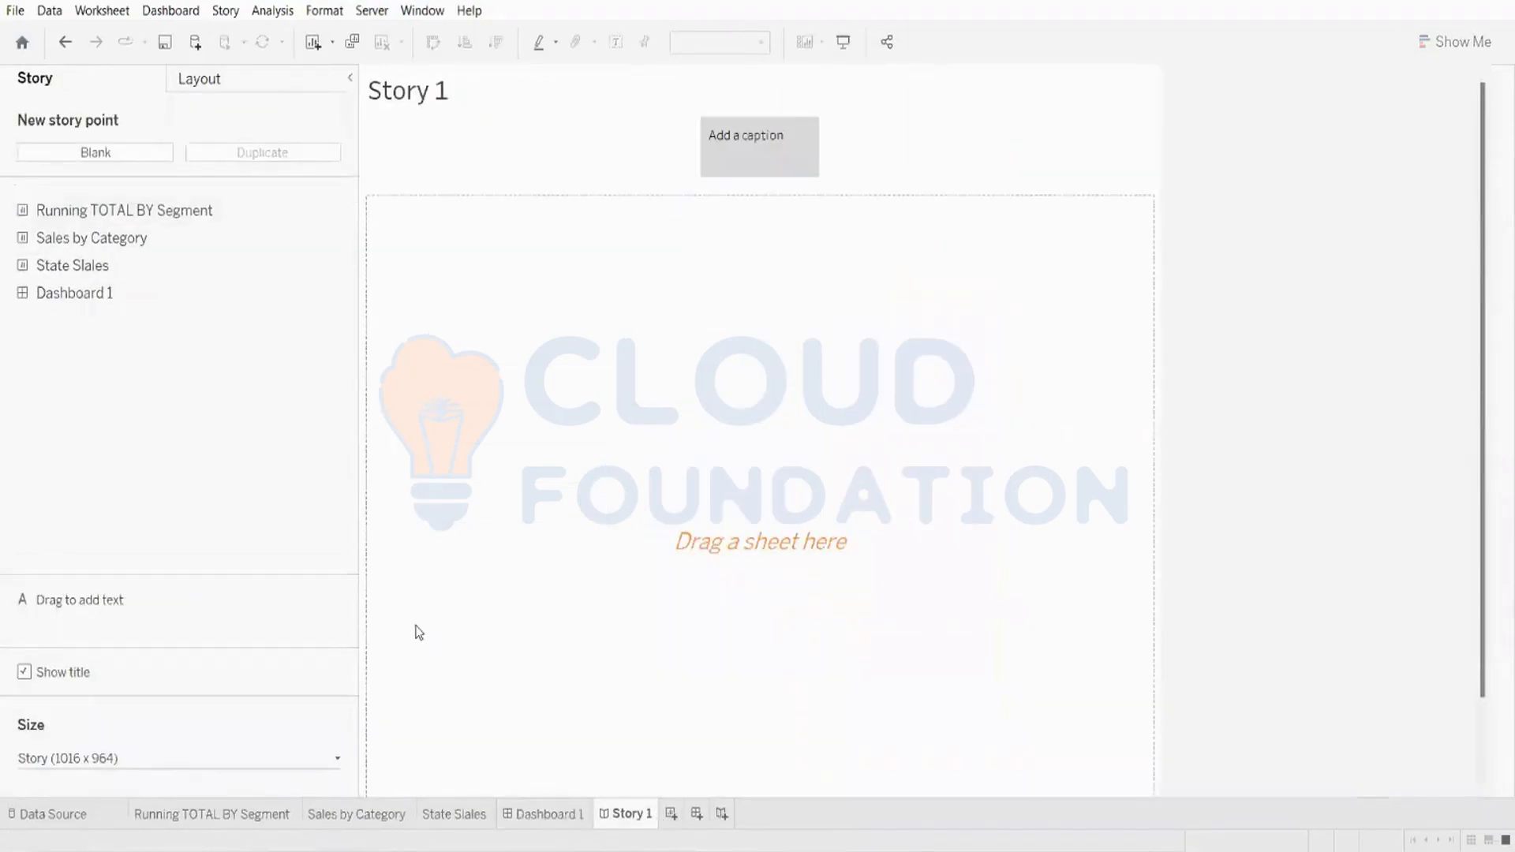
mouse_move(105, 295)
Step: Clear the State Slales sheet and build a bar chart of Sales and Profit by Sub-Category
click(549, 815)
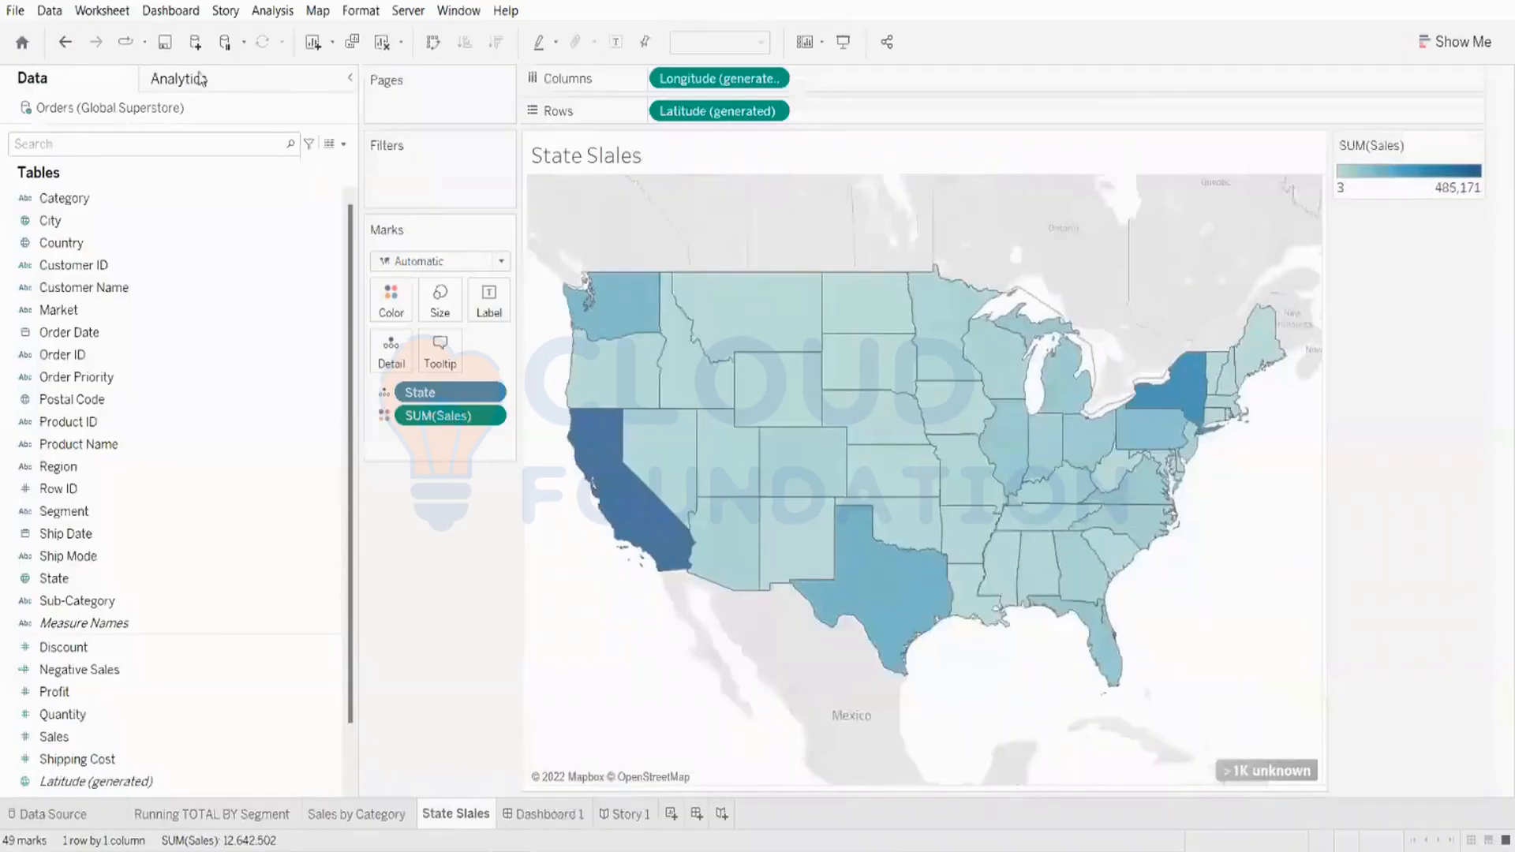
click(383, 45)
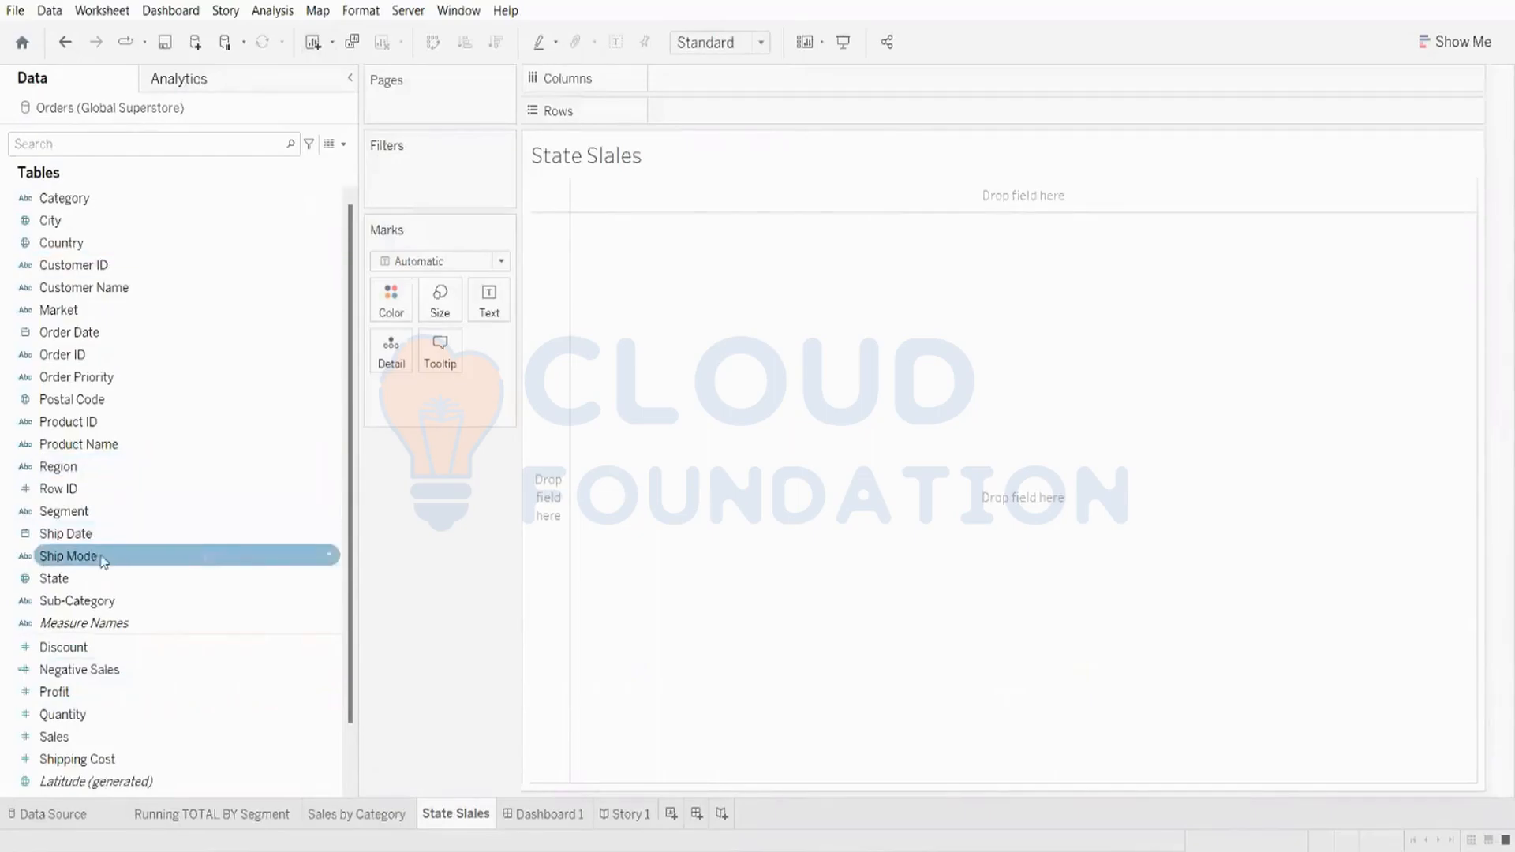
drag(72, 600, 713, 82)
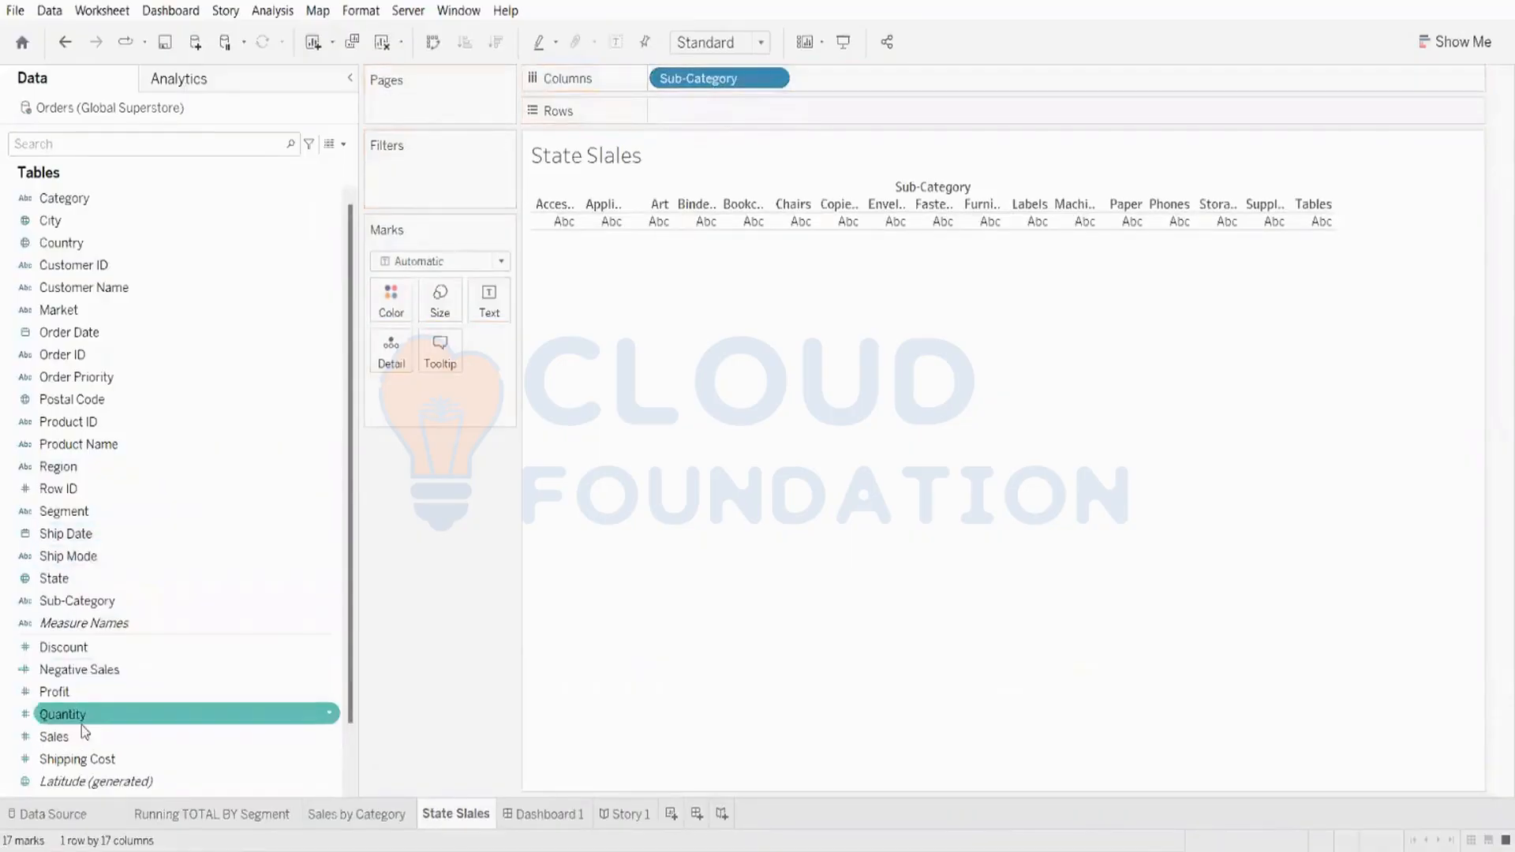
drag(83, 737, 800, 109)
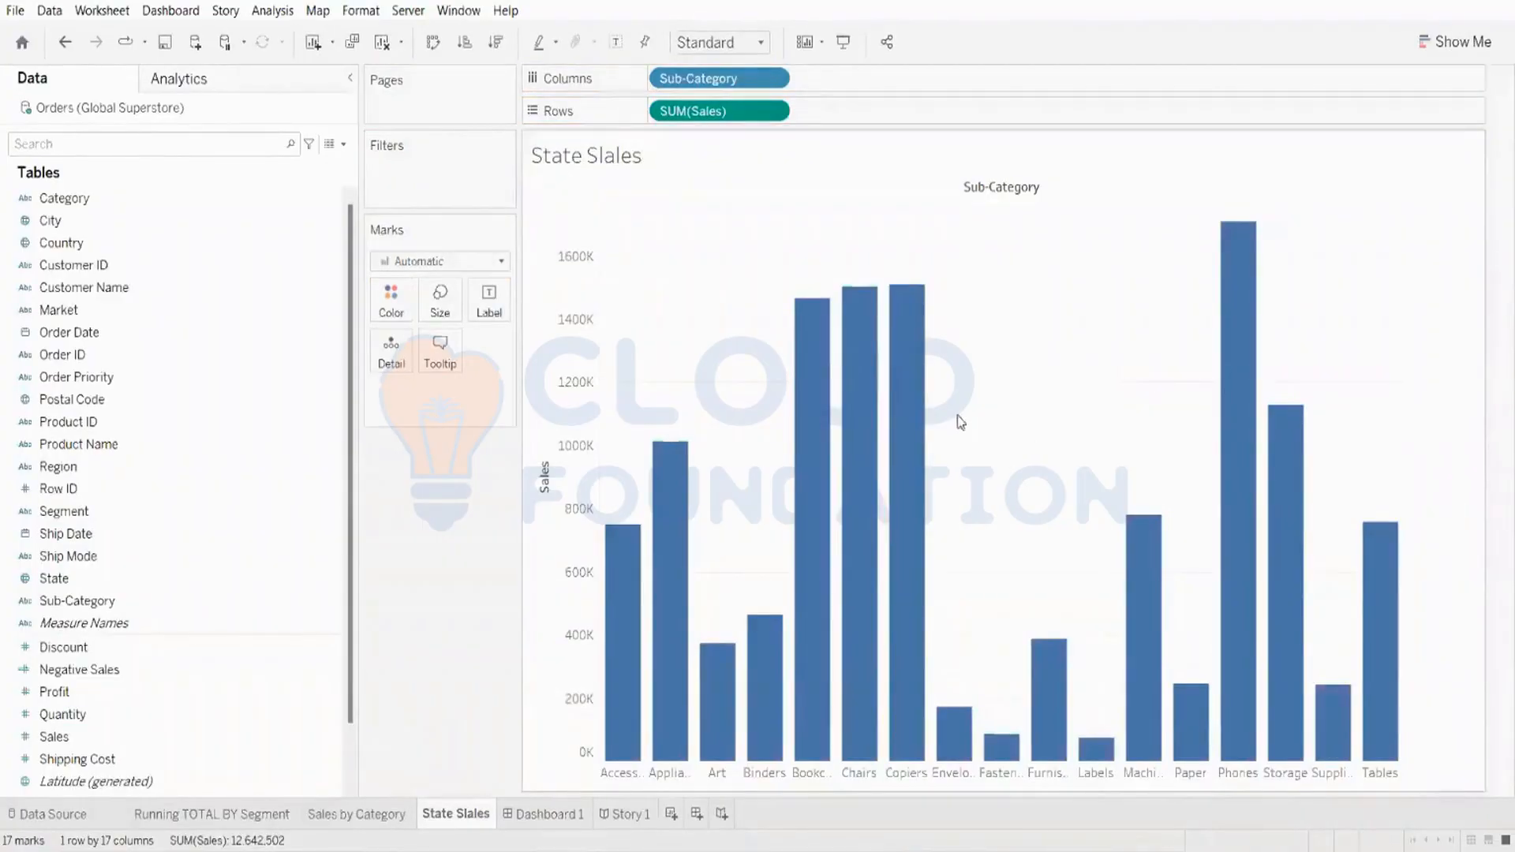
drag(89, 693, 942, 110)
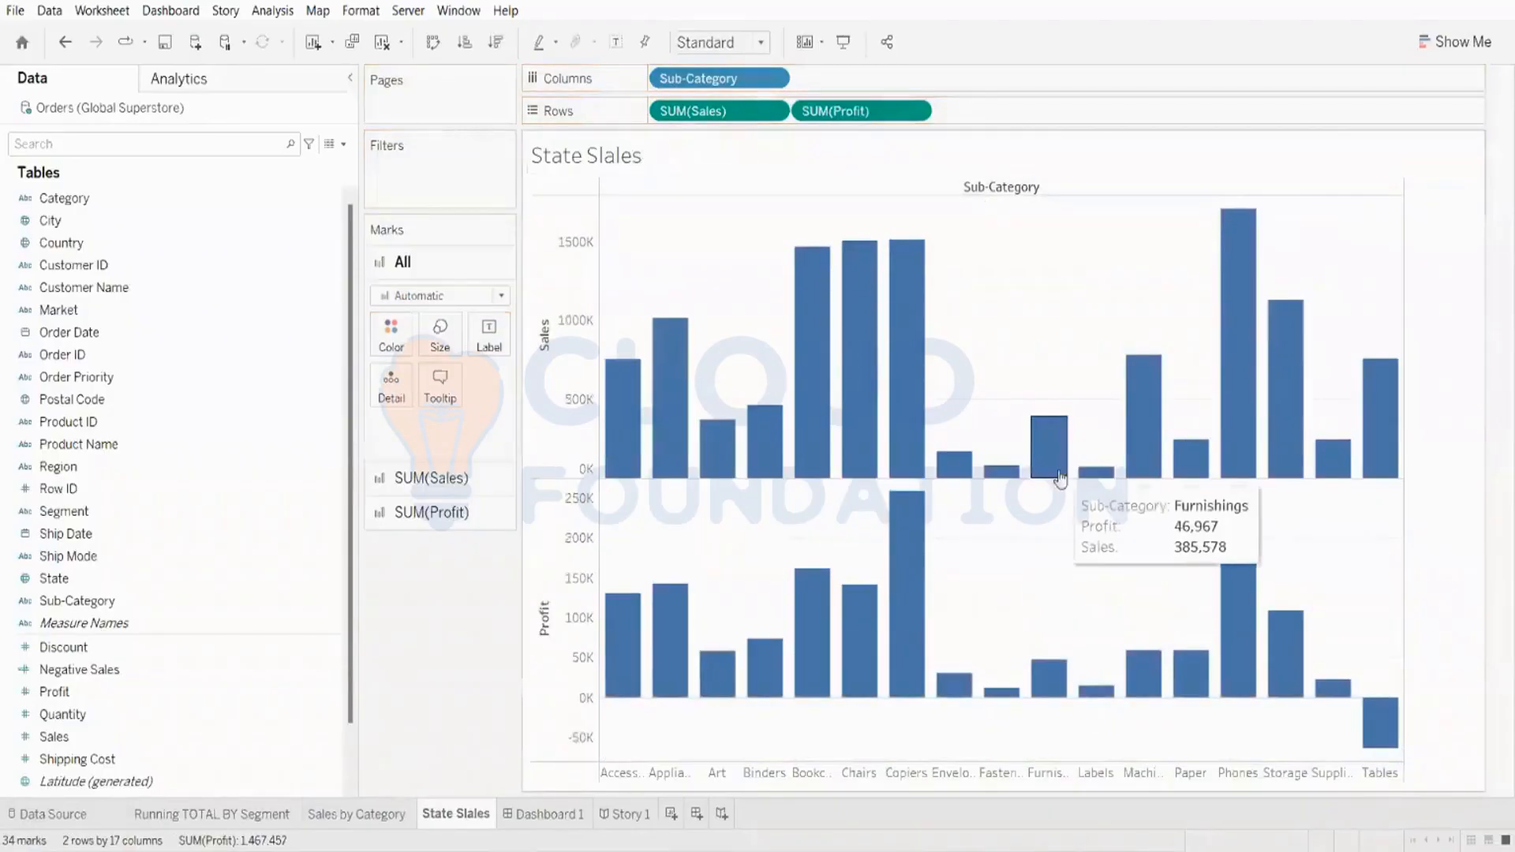
Step: Switch to horizontal bars via Show Me, then swap rows and columns back to vertical bars
mouse_move(680, 667)
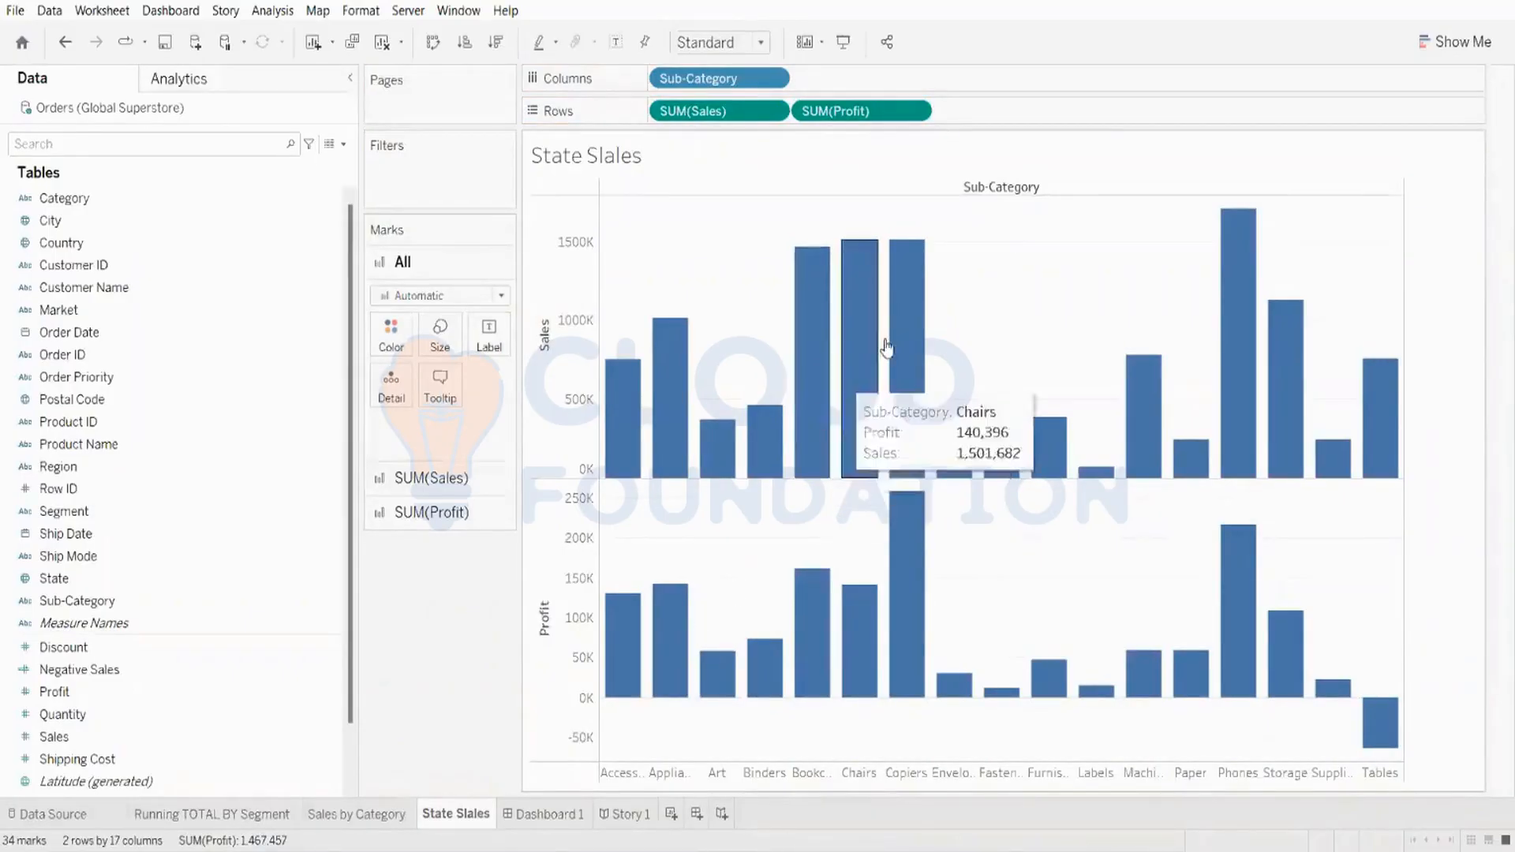
click(1464, 42)
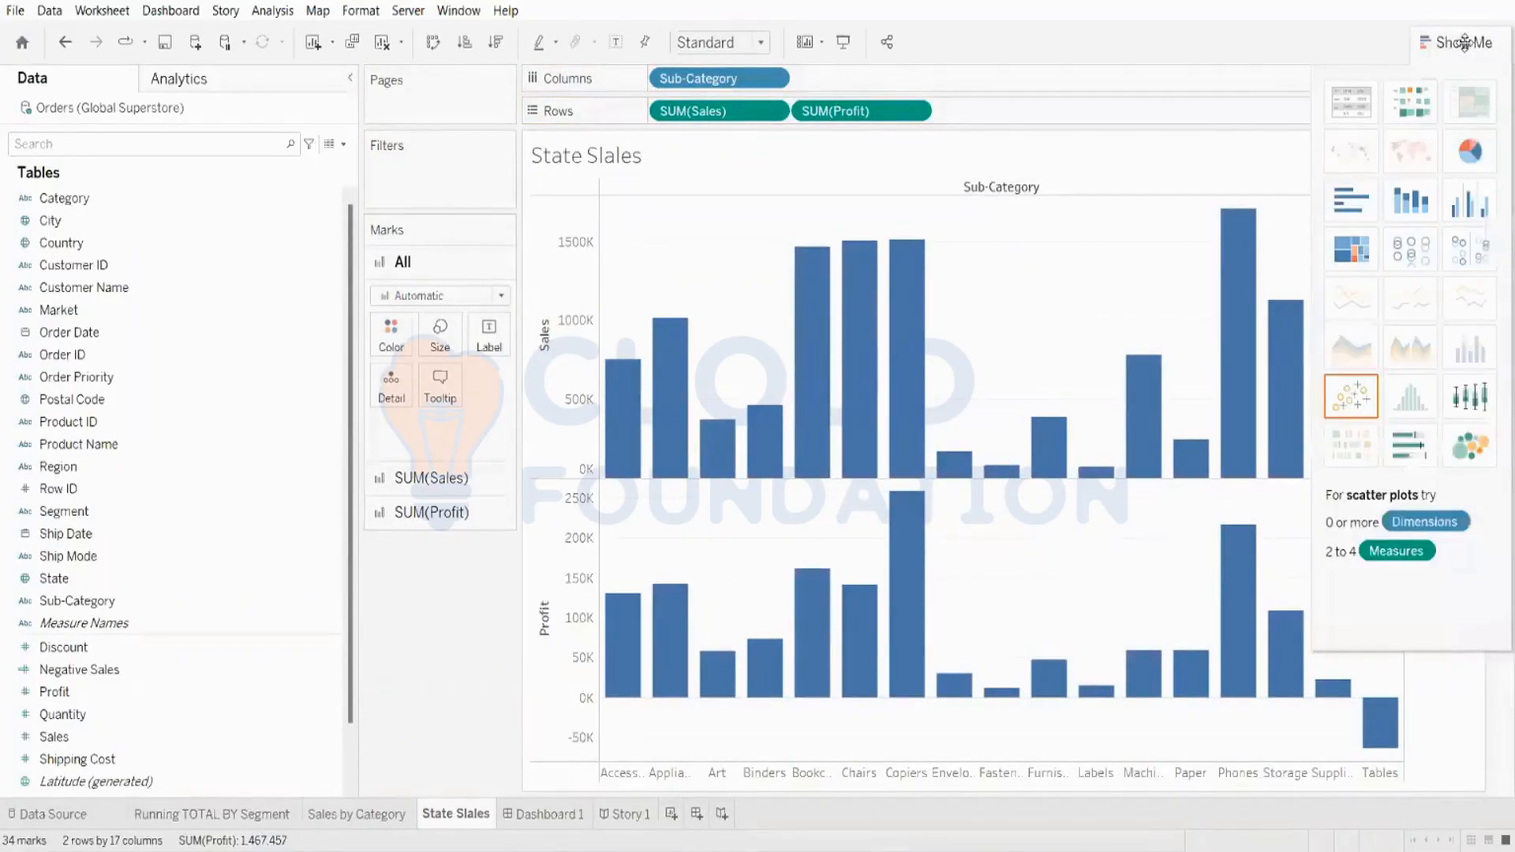
click(1367, 213)
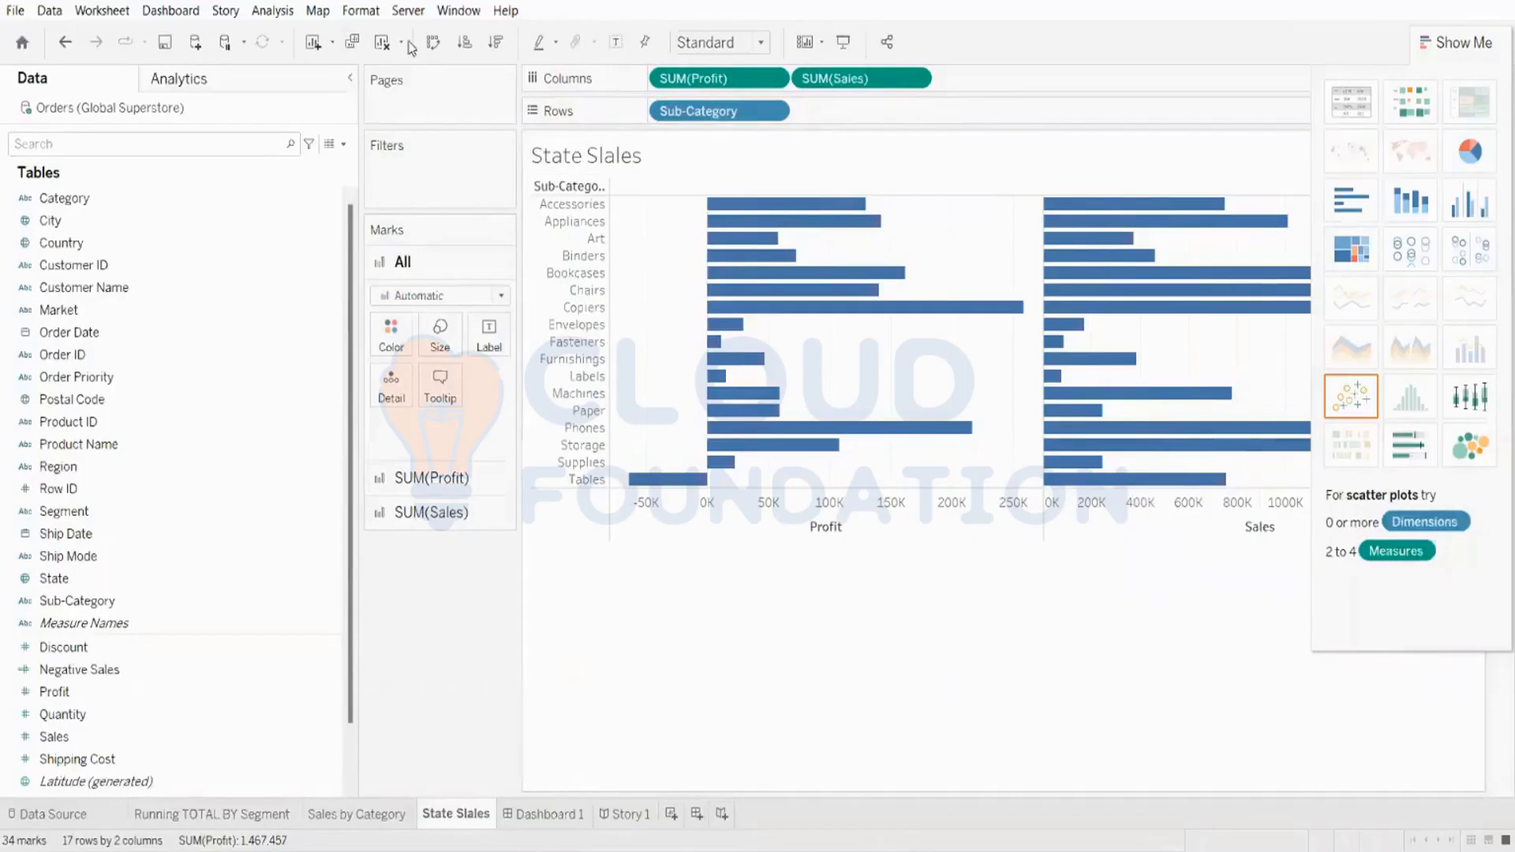
click(432, 44)
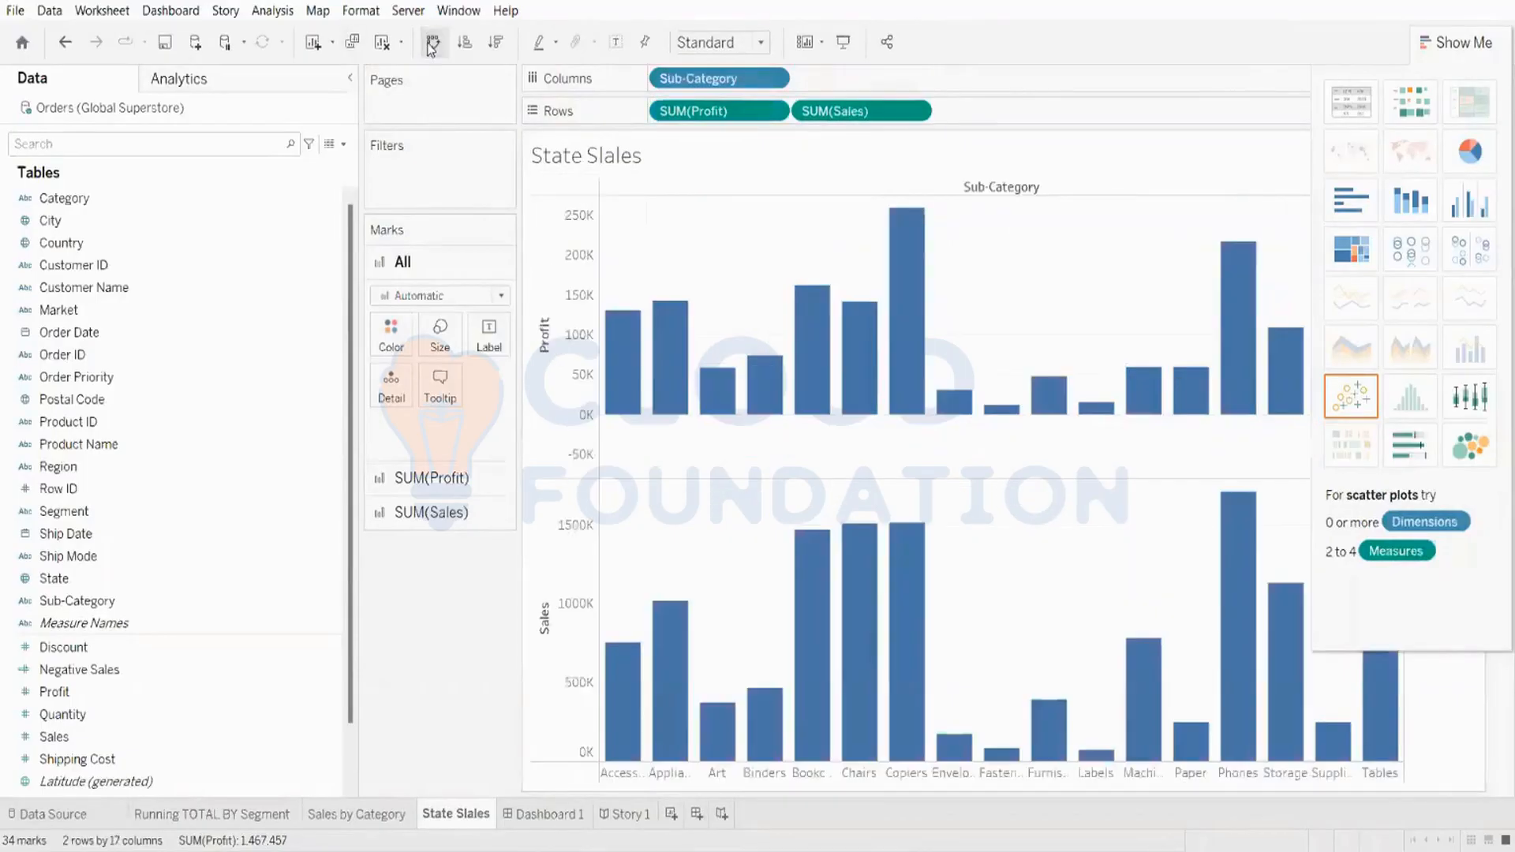
click(1475, 41)
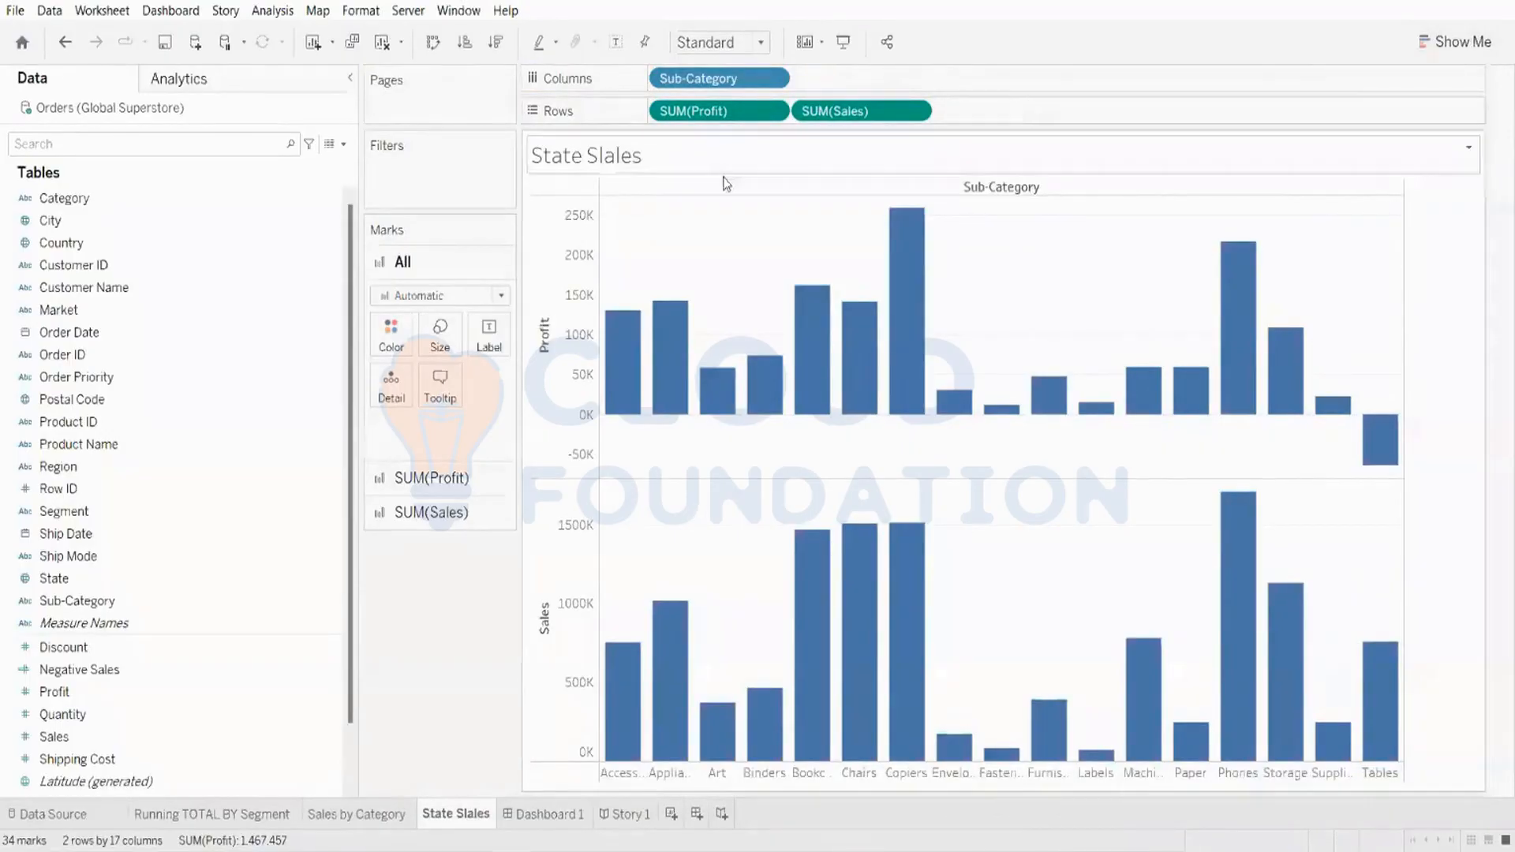
Step: Create a new parameter with the String data type and a List of allowable values
mouse_move(916, 231)
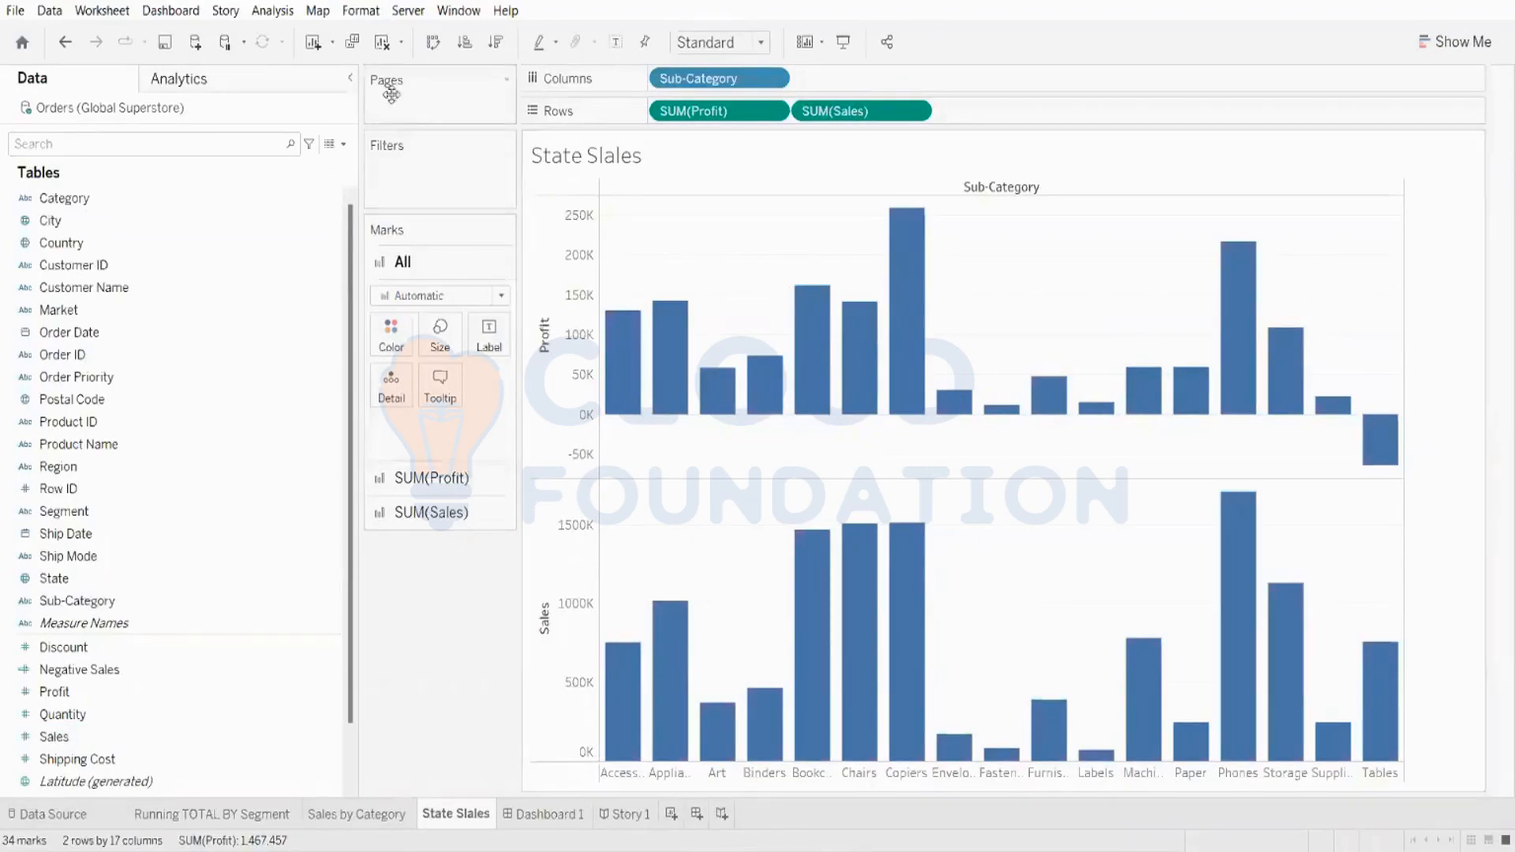
click(344, 147)
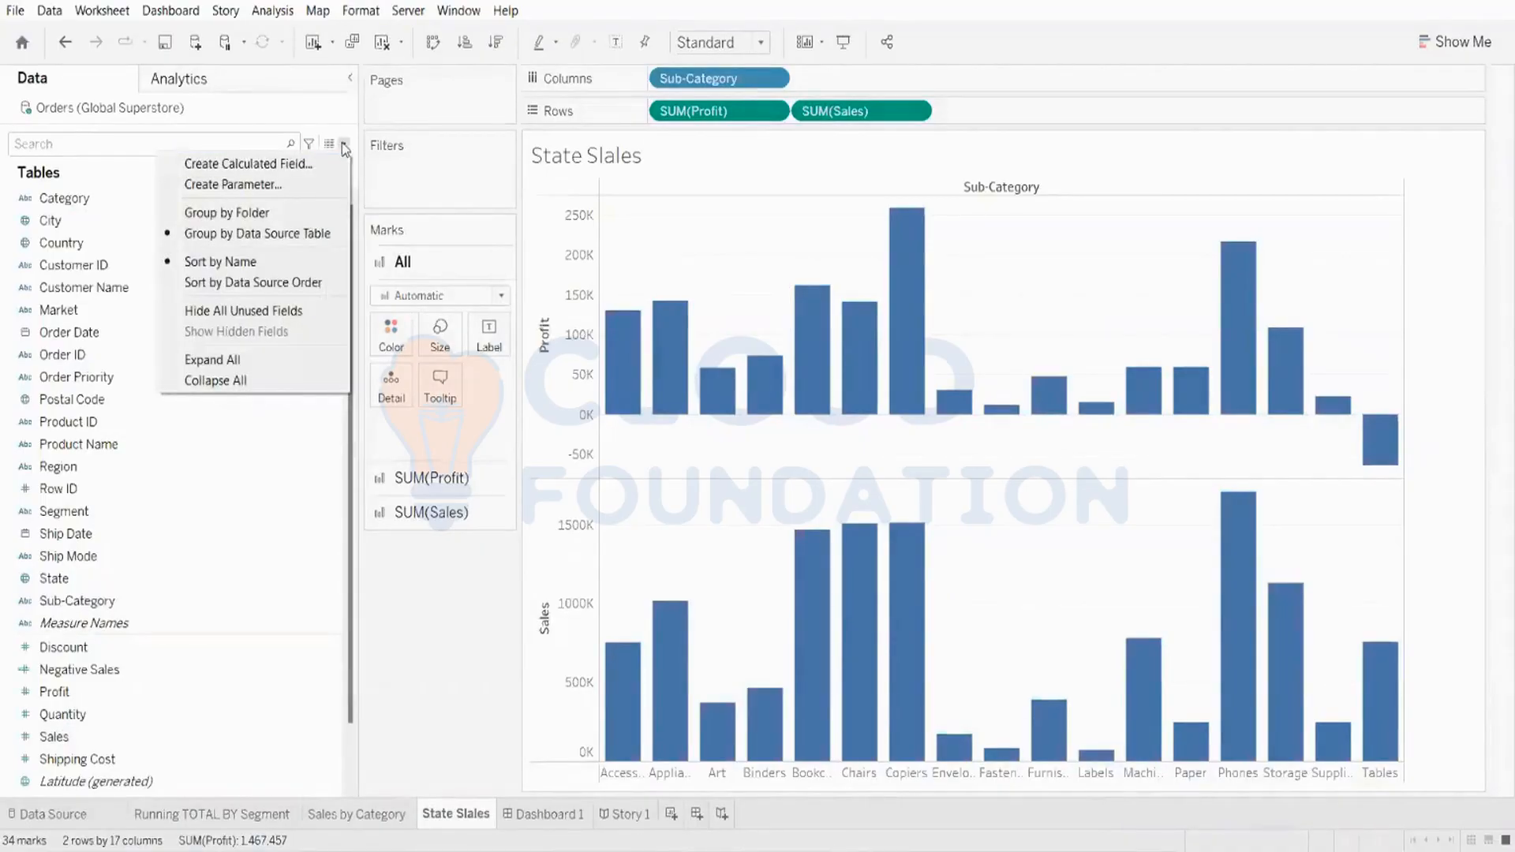
click(255, 186)
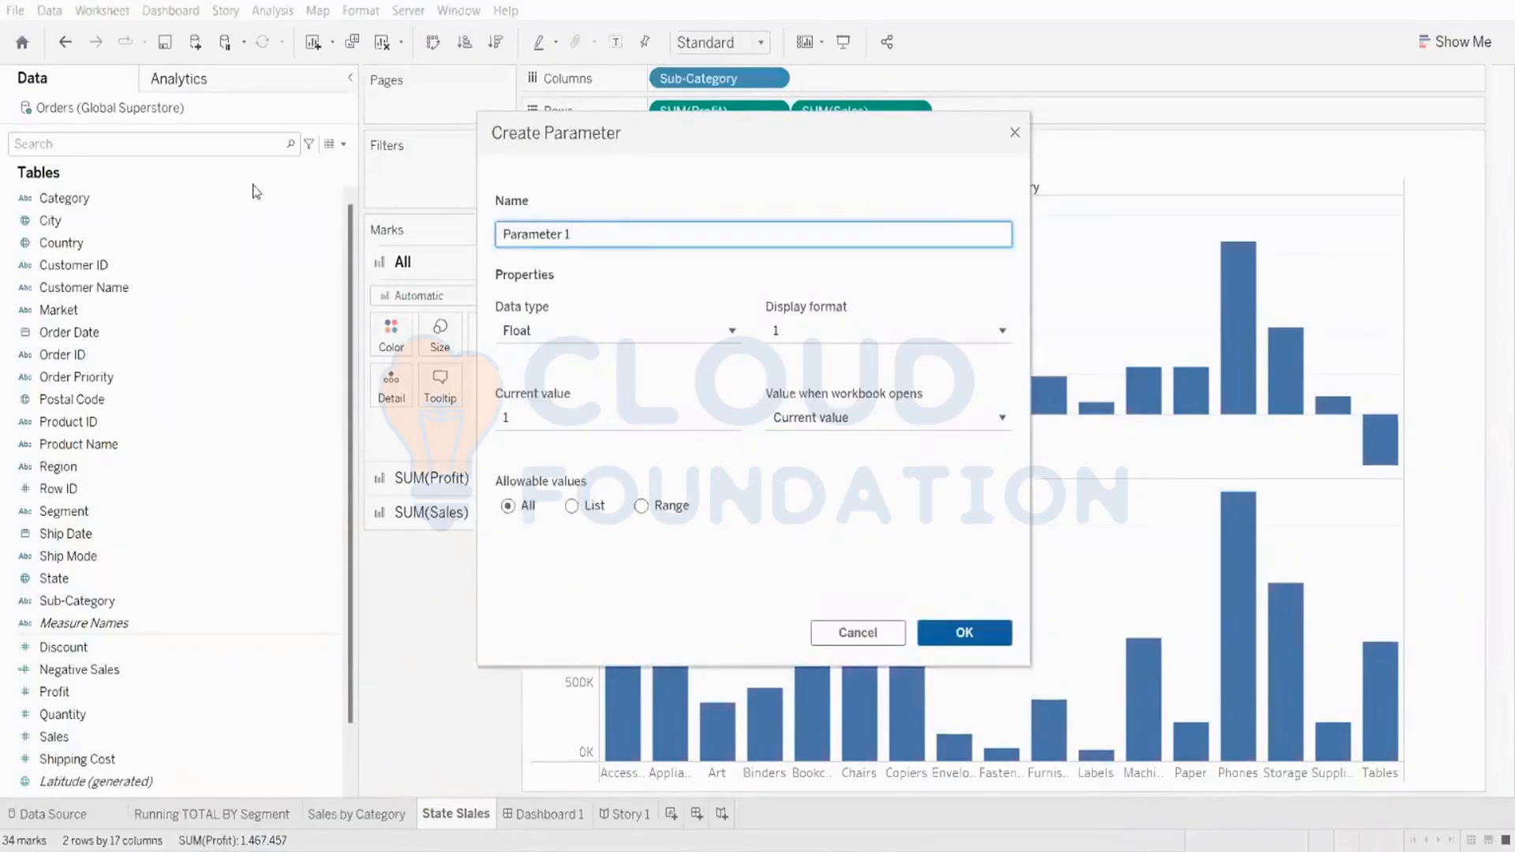
click(569, 339)
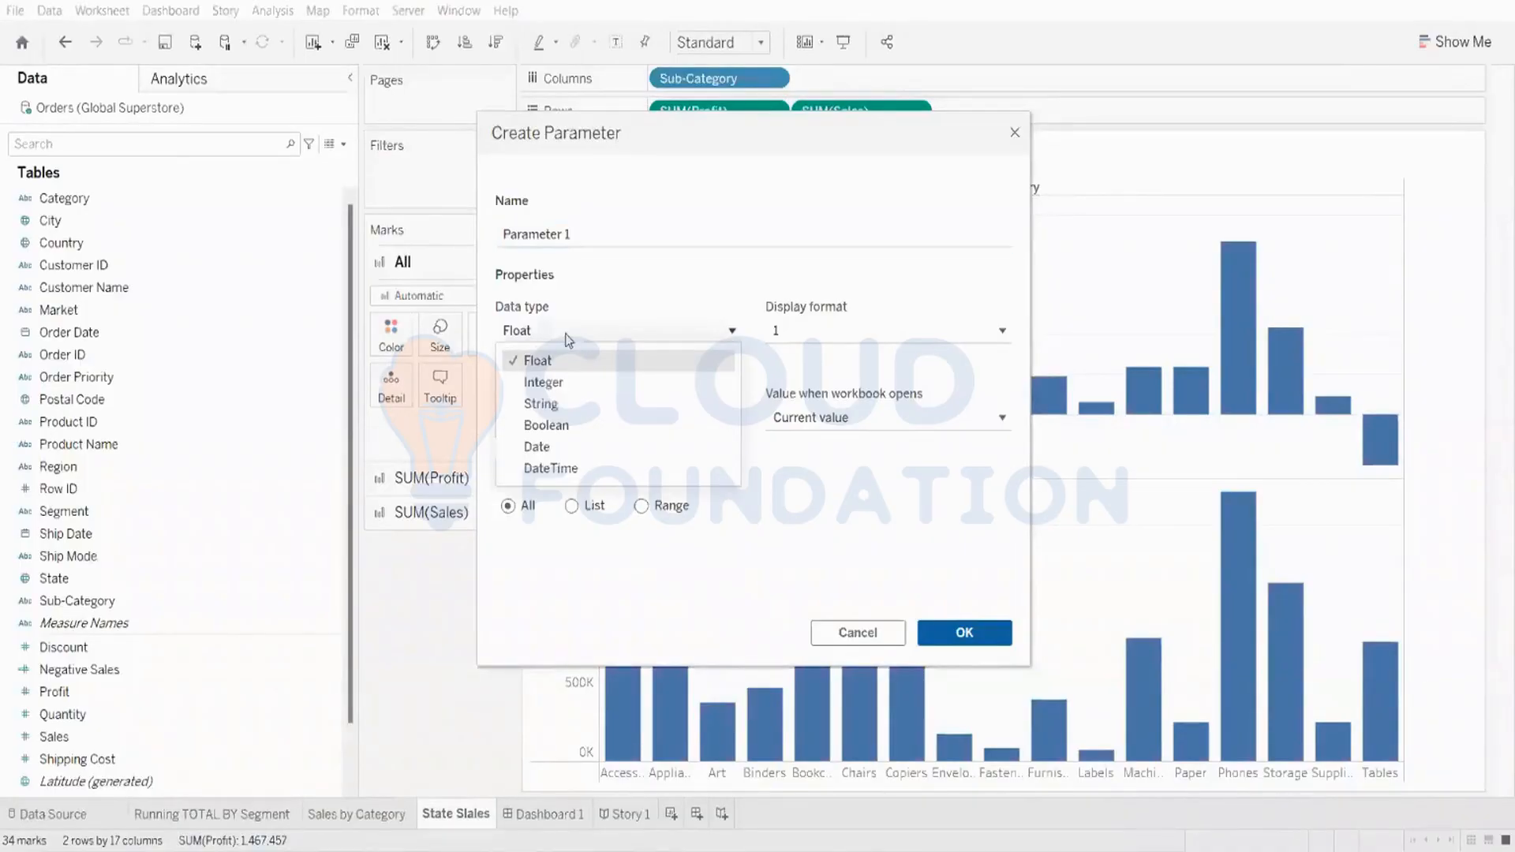
click(552, 404)
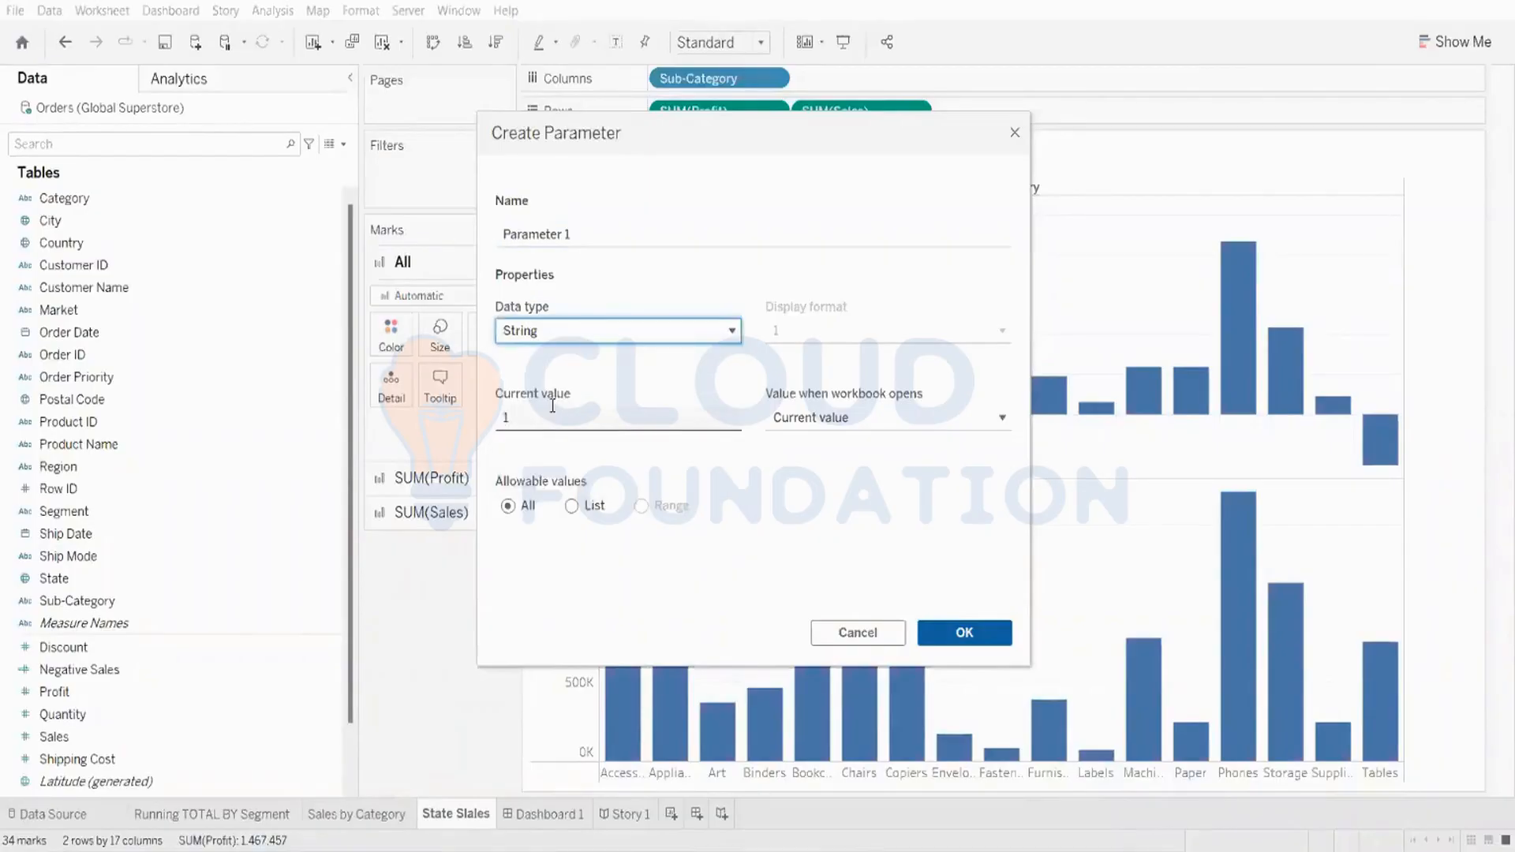
click(579, 506)
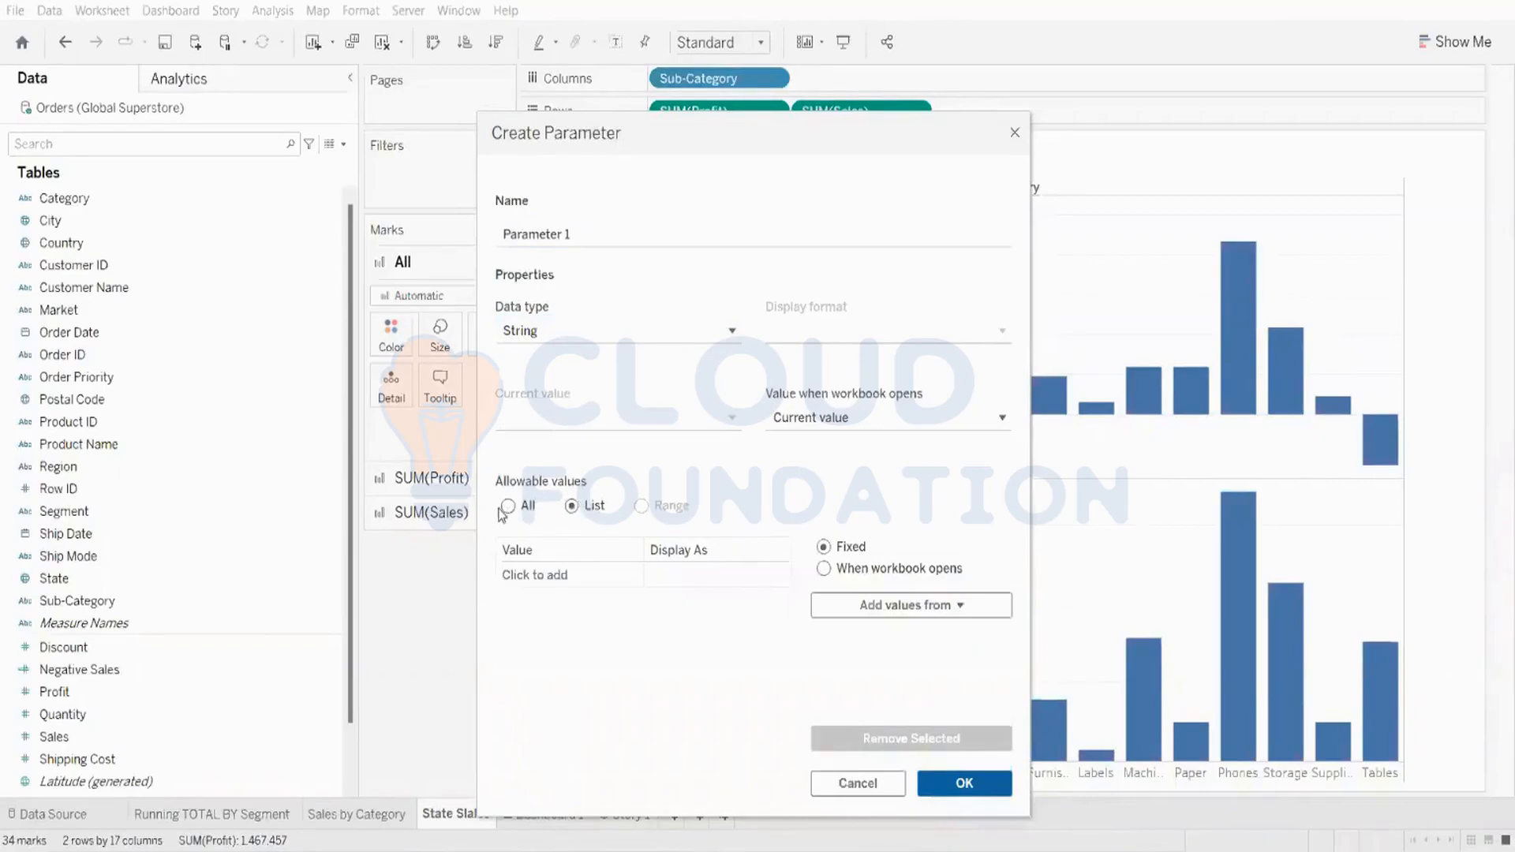
click(509, 507)
click(577, 508)
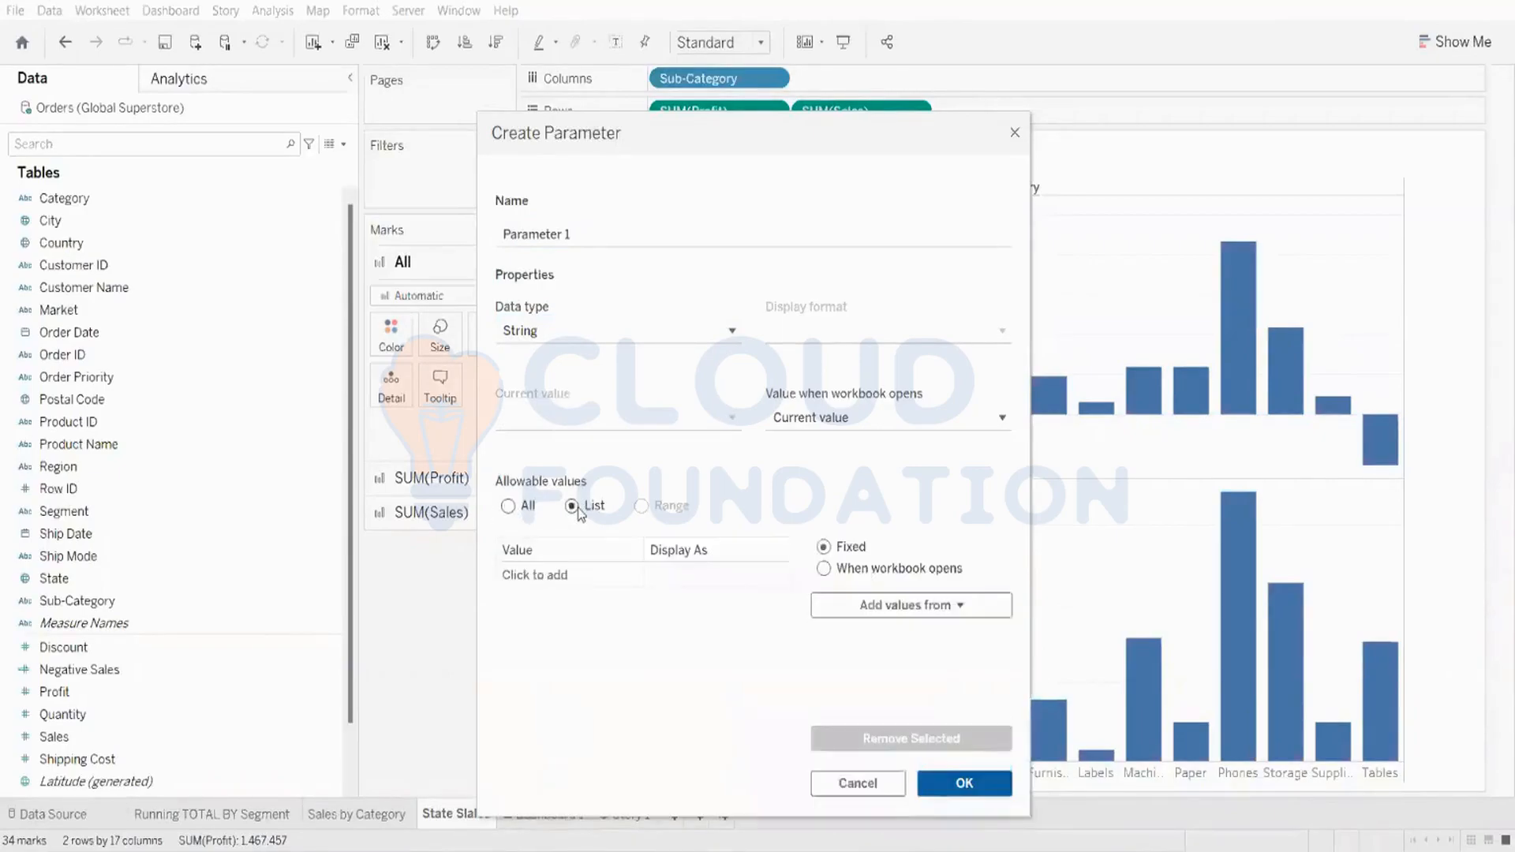
Step: Add sales and profit as the parameter's list values and confirm the parameter
click(537, 576)
text(sales)
key(Return)
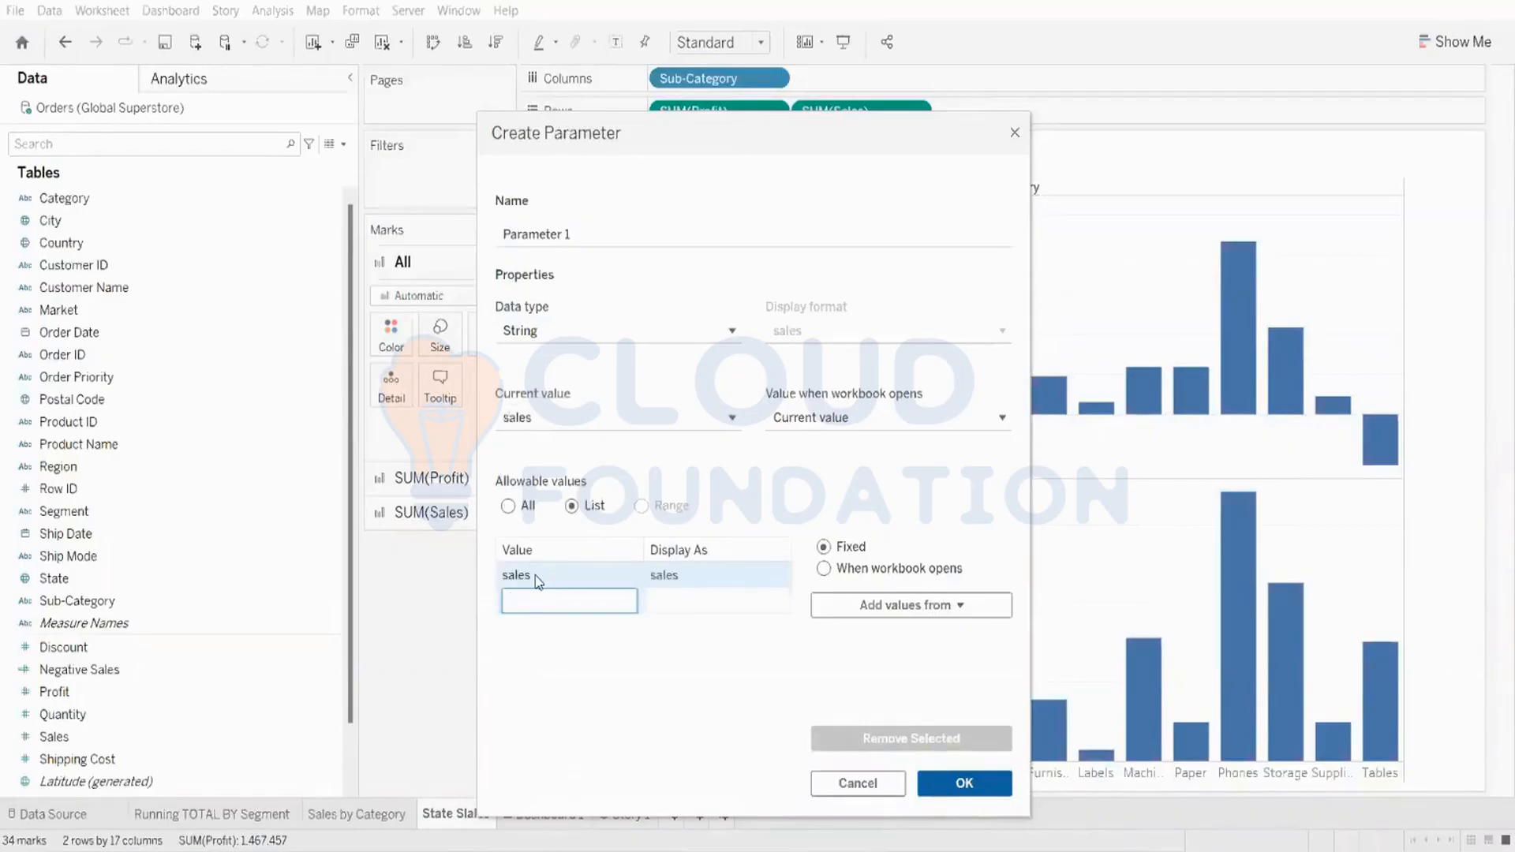
text(profit)
key(Return)
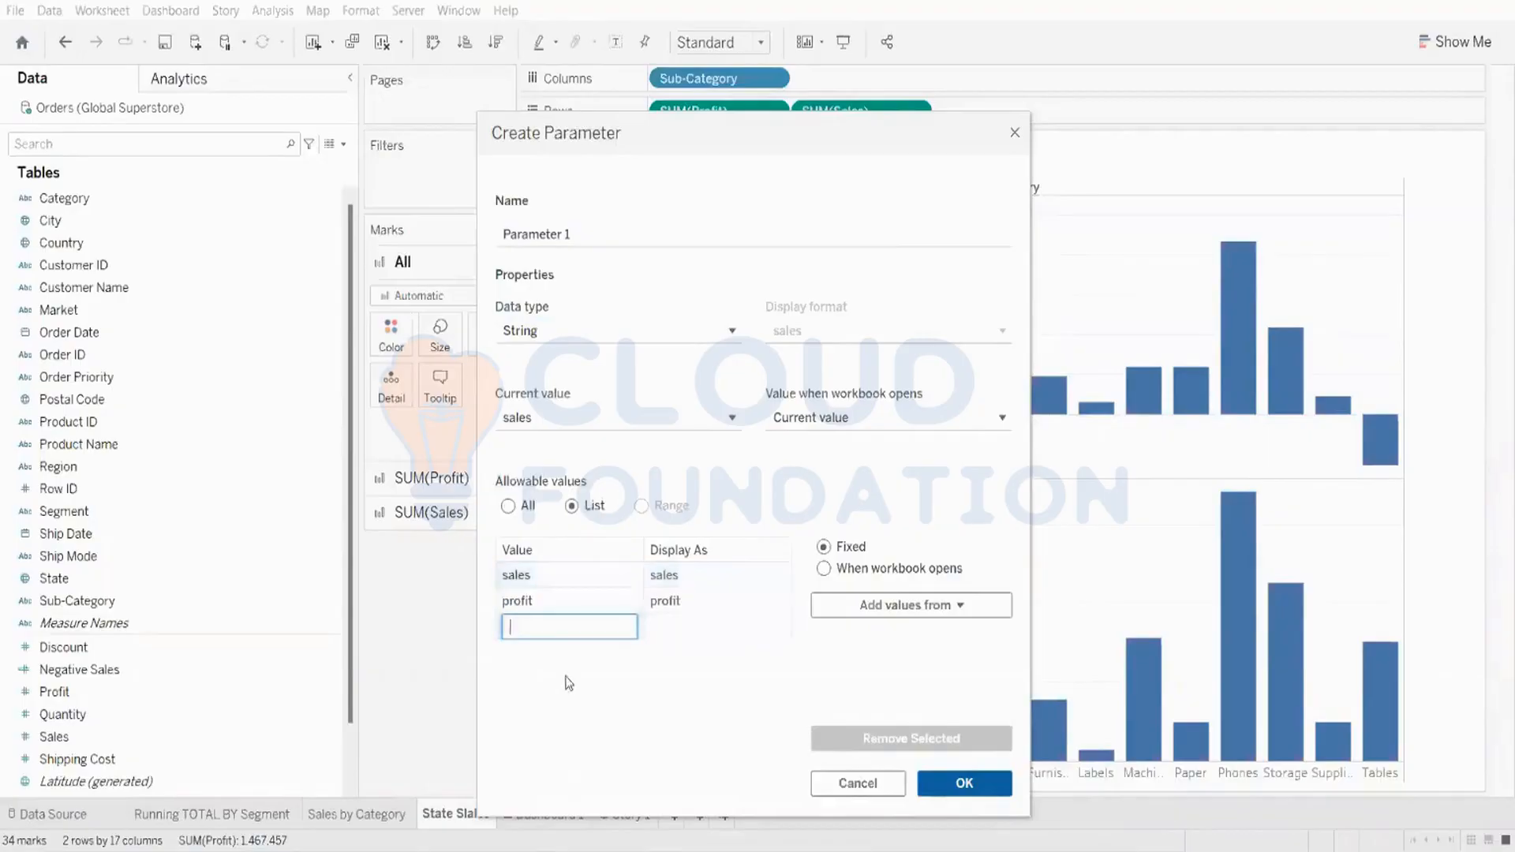
click(569, 683)
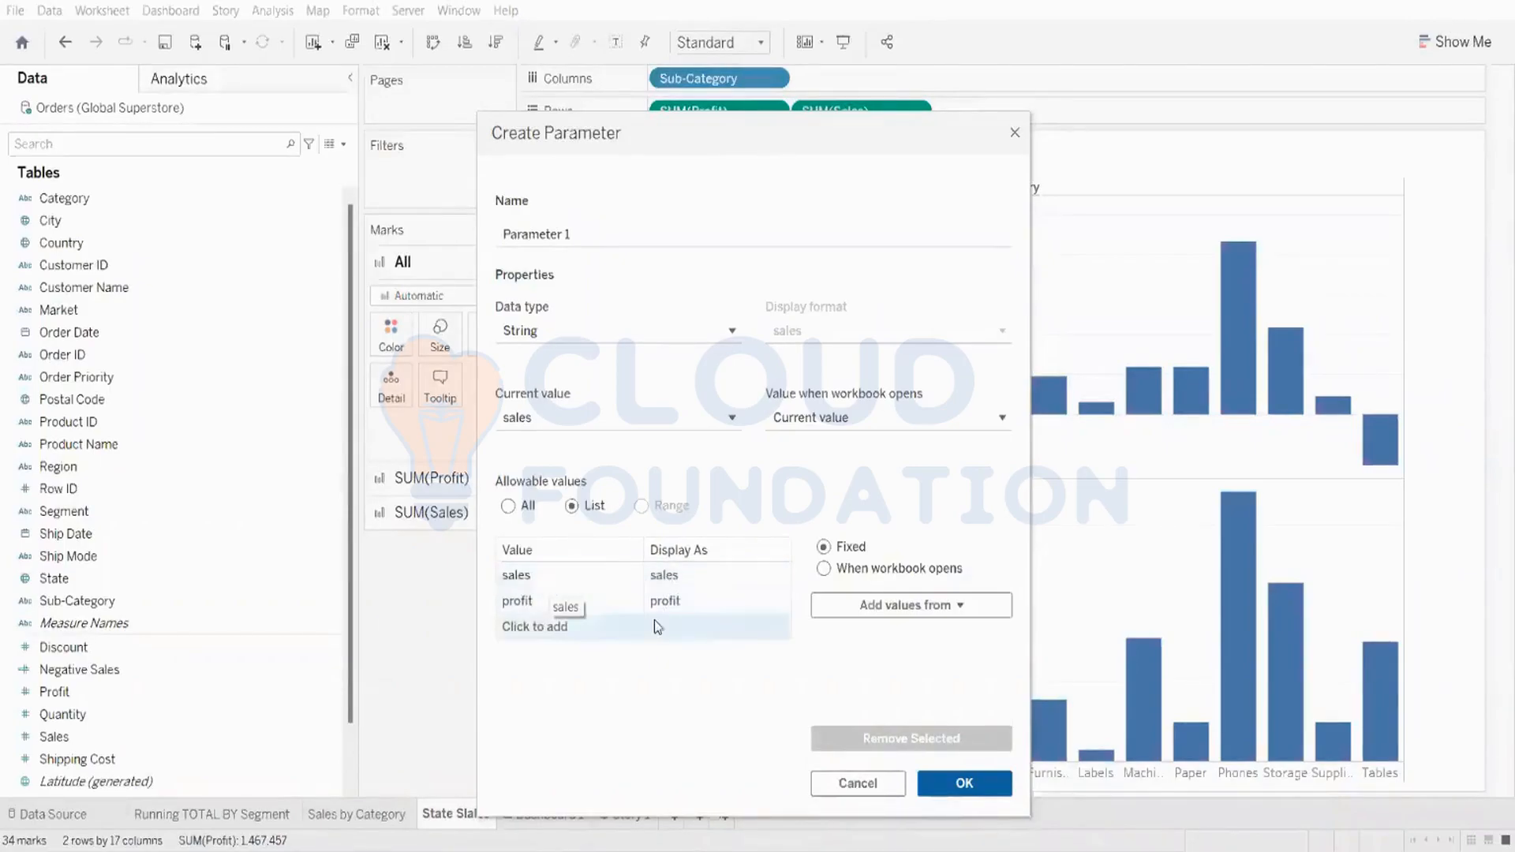
click(961, 785)
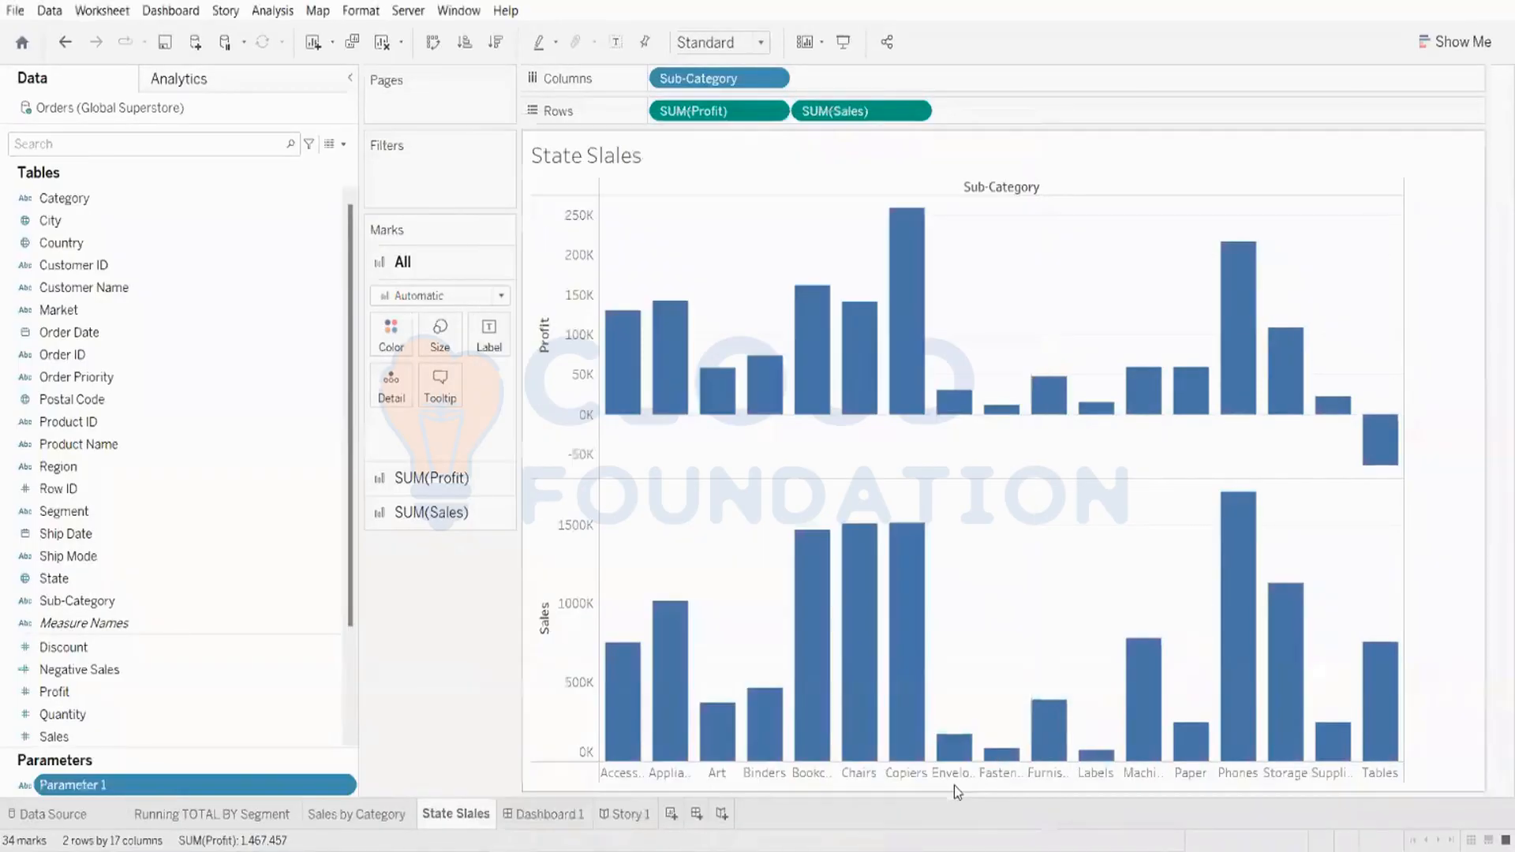
Step: Show the Parameter 1 control on the sheet and toggle its value between sales and profit, ending on sales
right_click(86, 786)
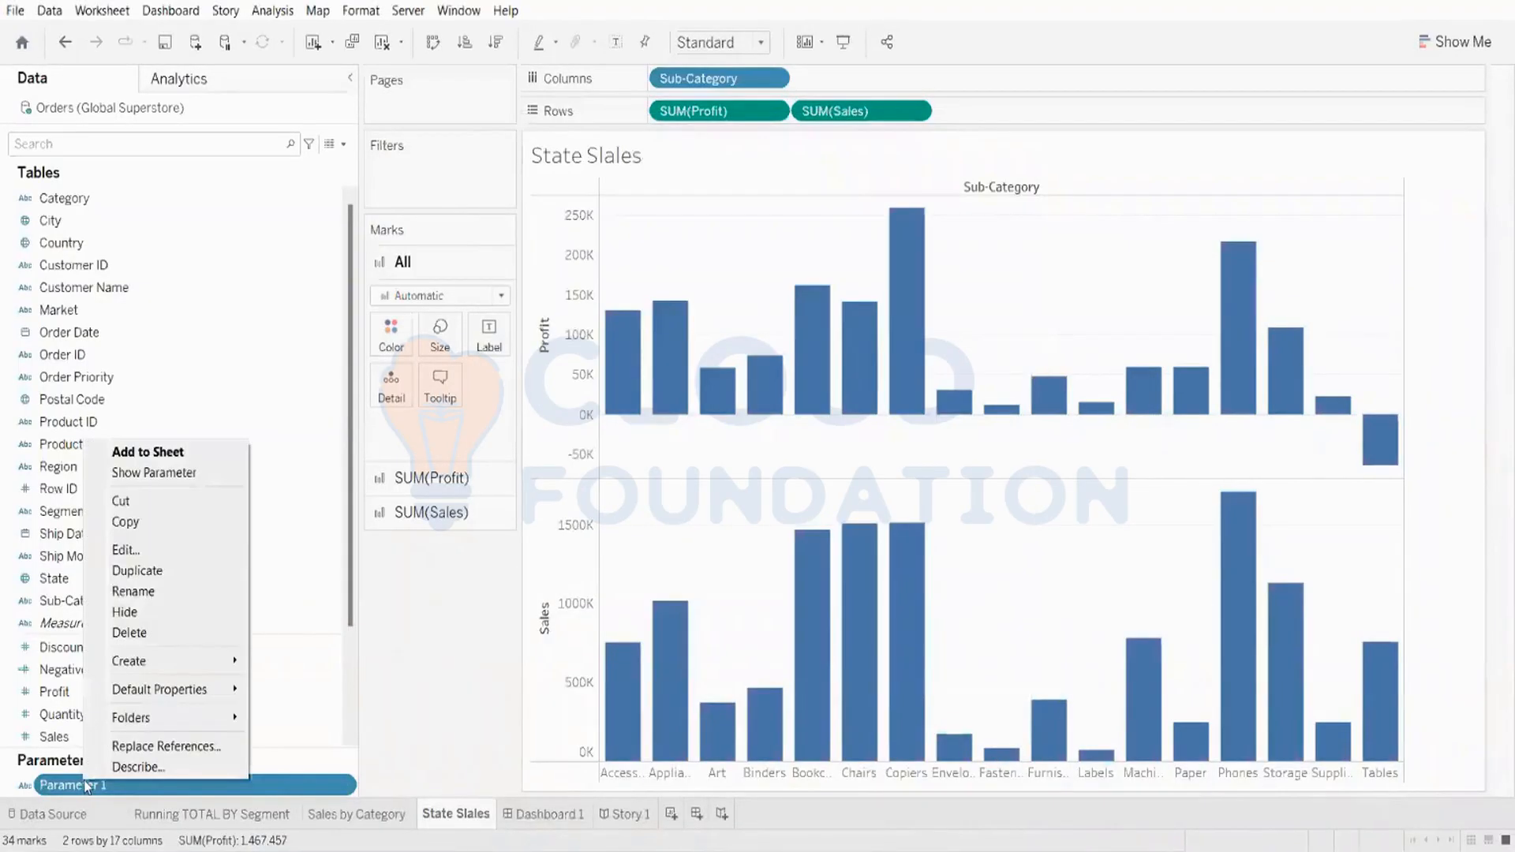
click(154, 472)
click(1373, 172)
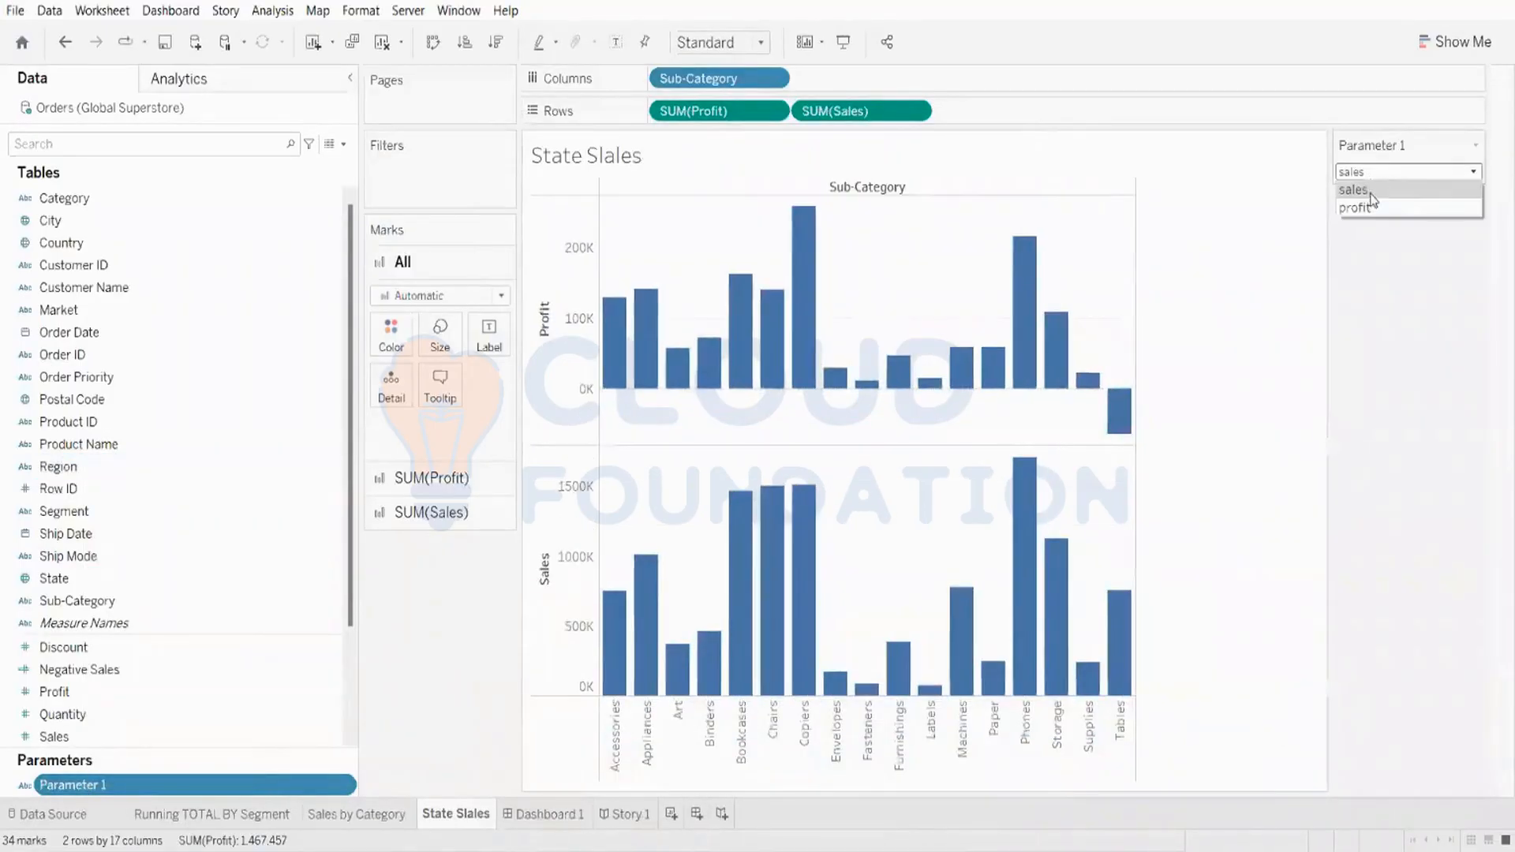
click(1374, 193)
click(1373, 172)
click(1373, 193)
click(1374, 180)
click(1370, 197)
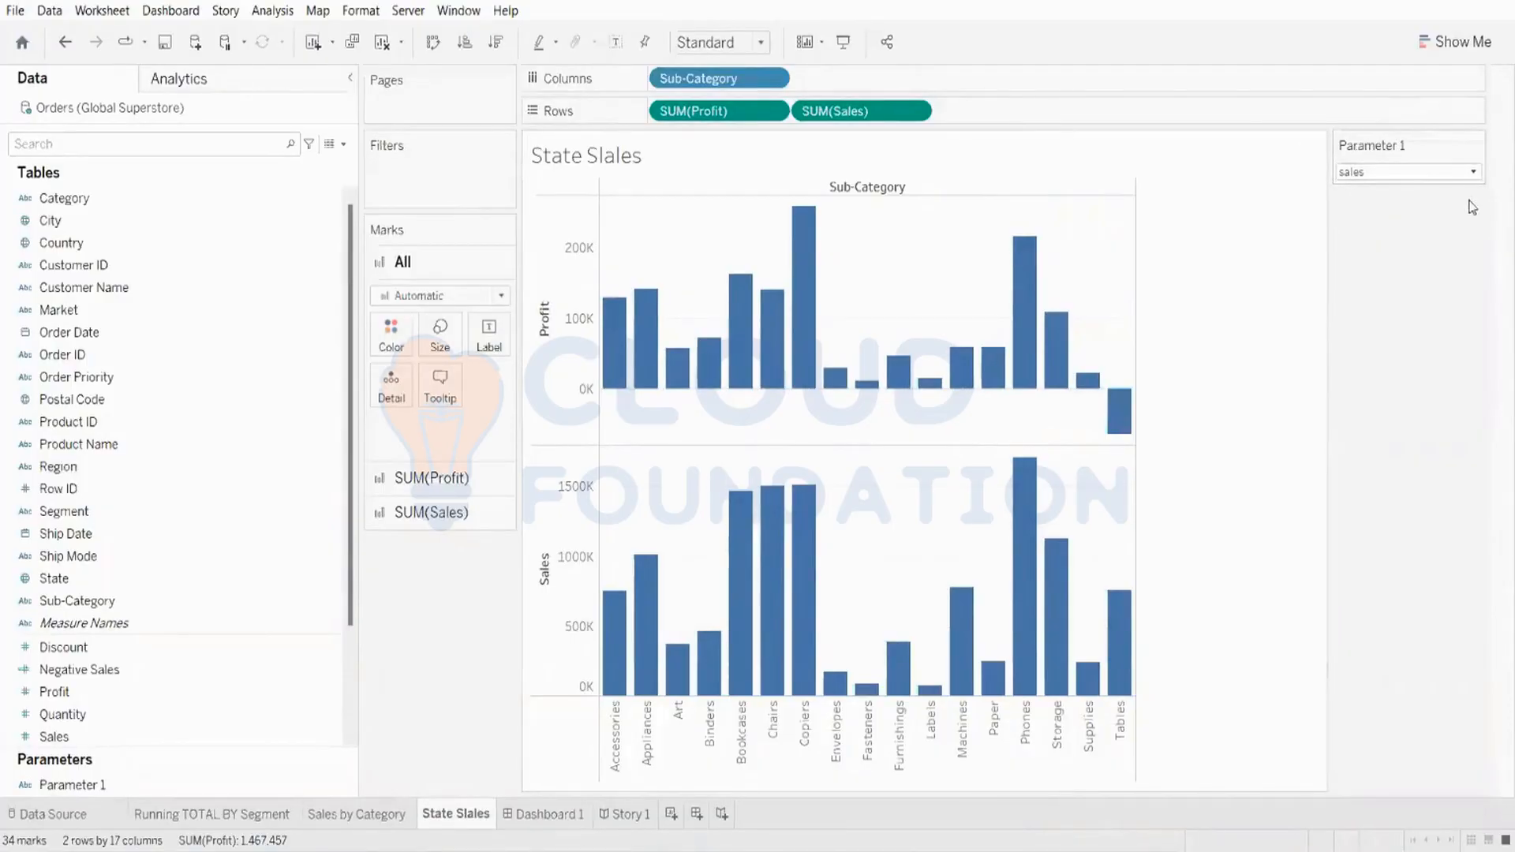
click(126, 379)
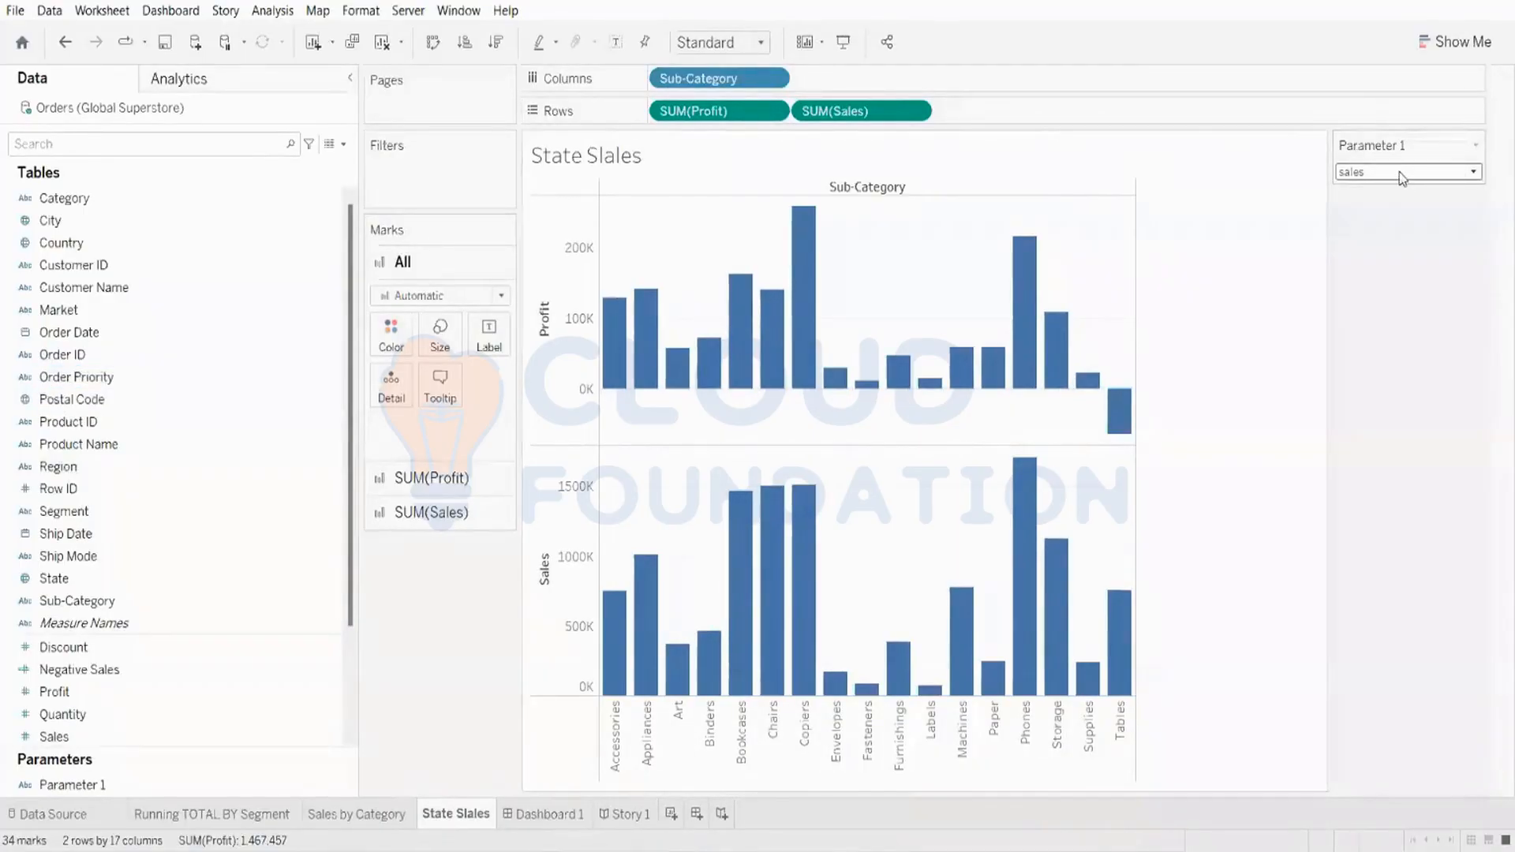
click(149, 467)
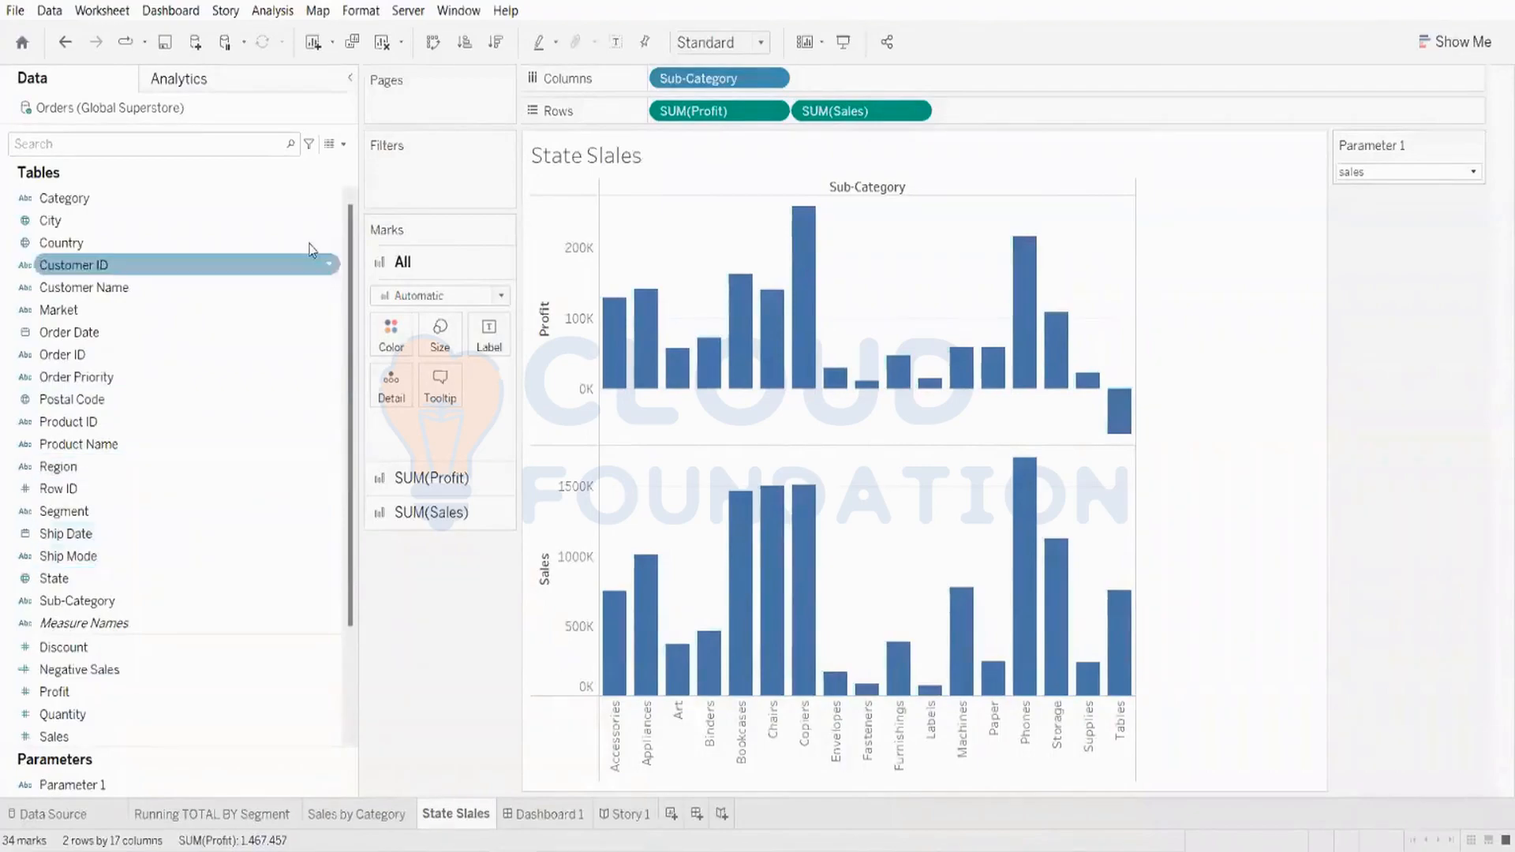
click(344, 145)
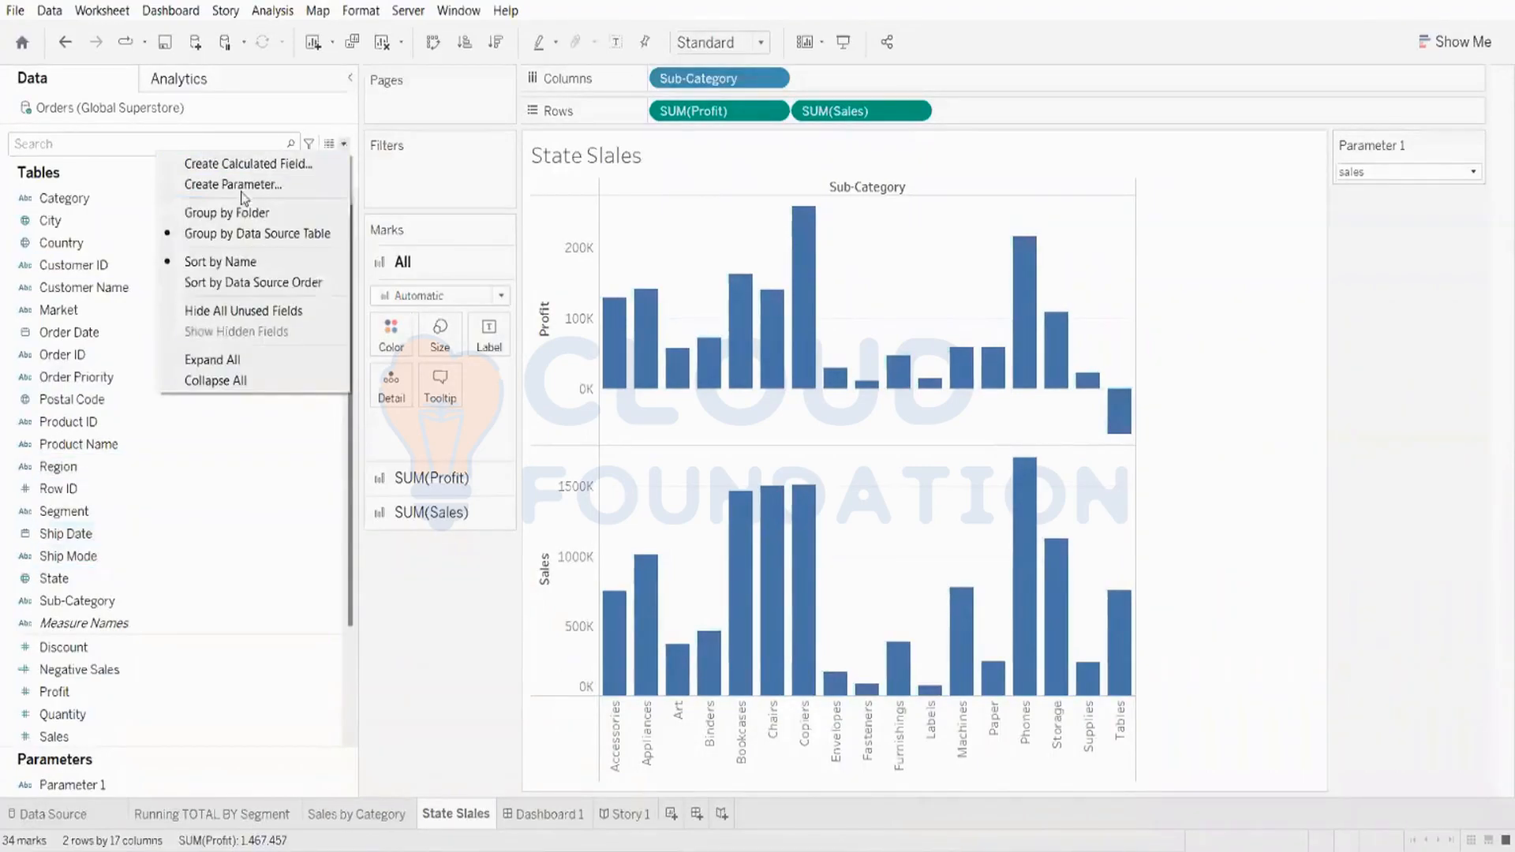
click(245, 164)
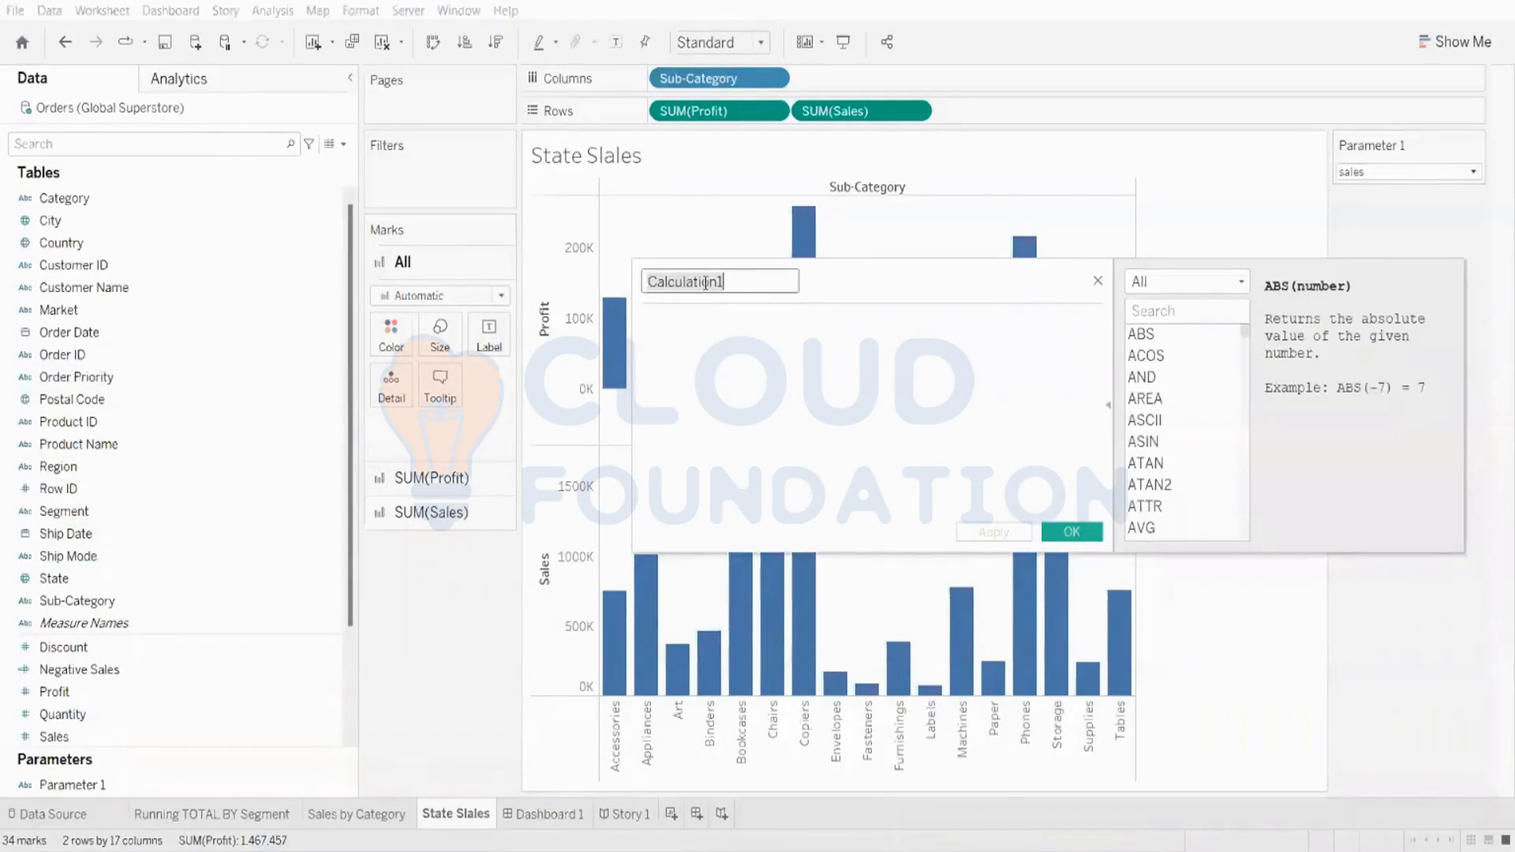
key(BackSpace)
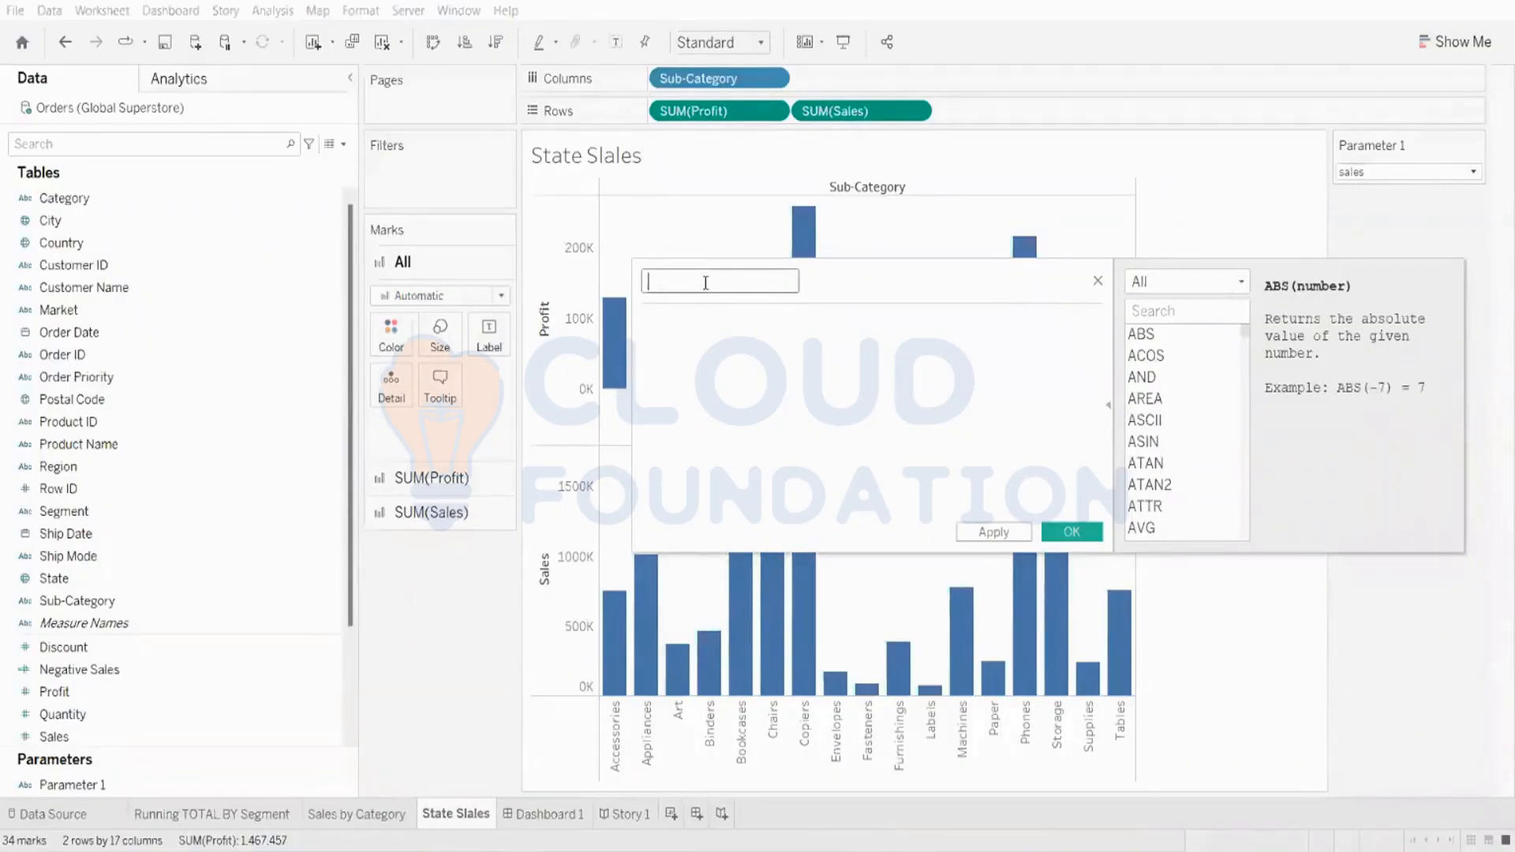
key(Caps_Lock)
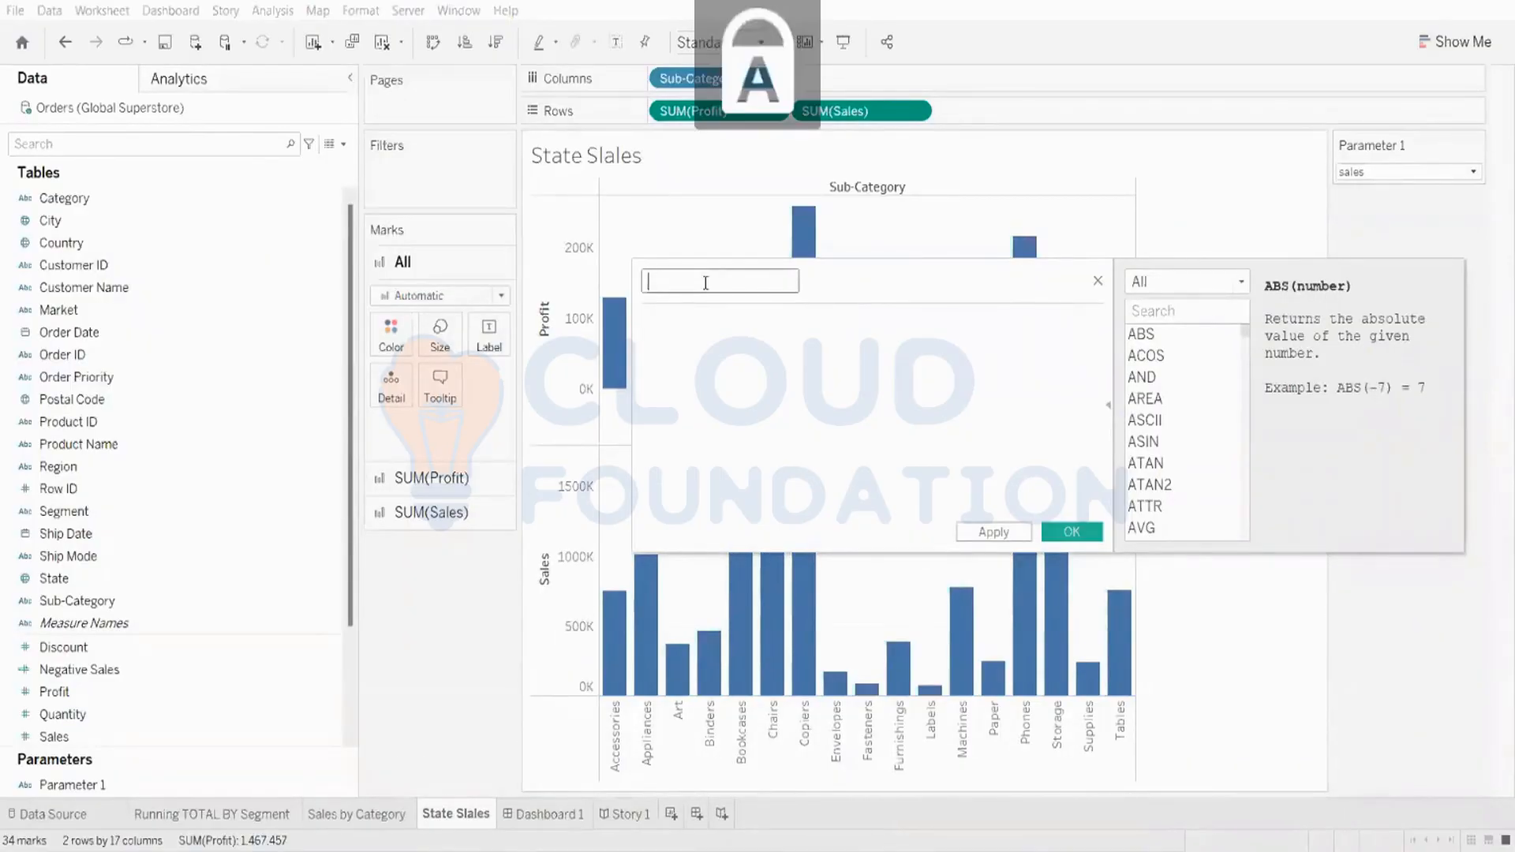
text(P)
key(Caps_Lock)
text(ro)
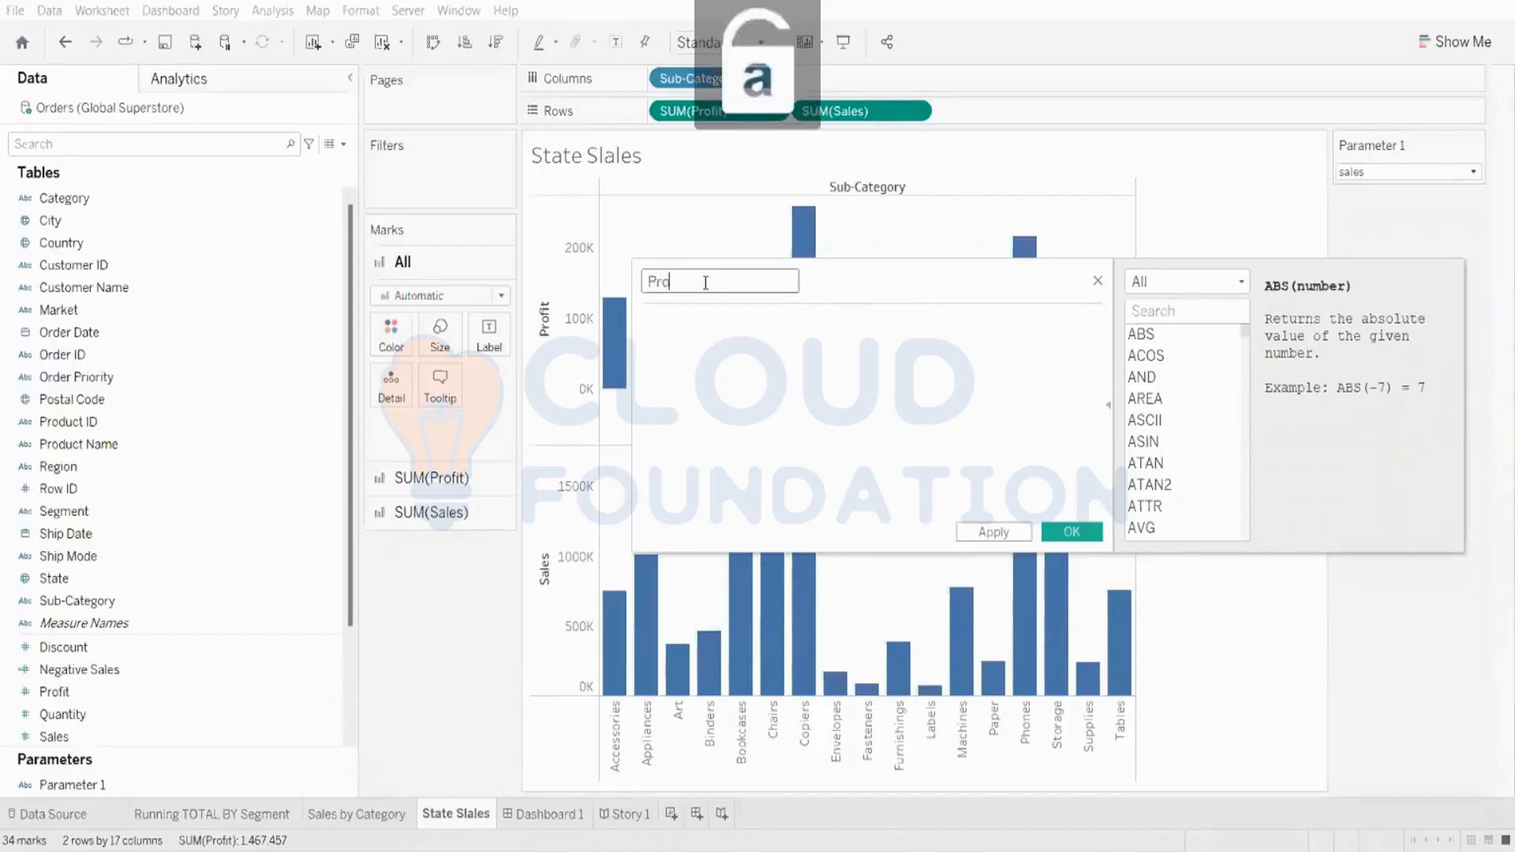
text(fit and)
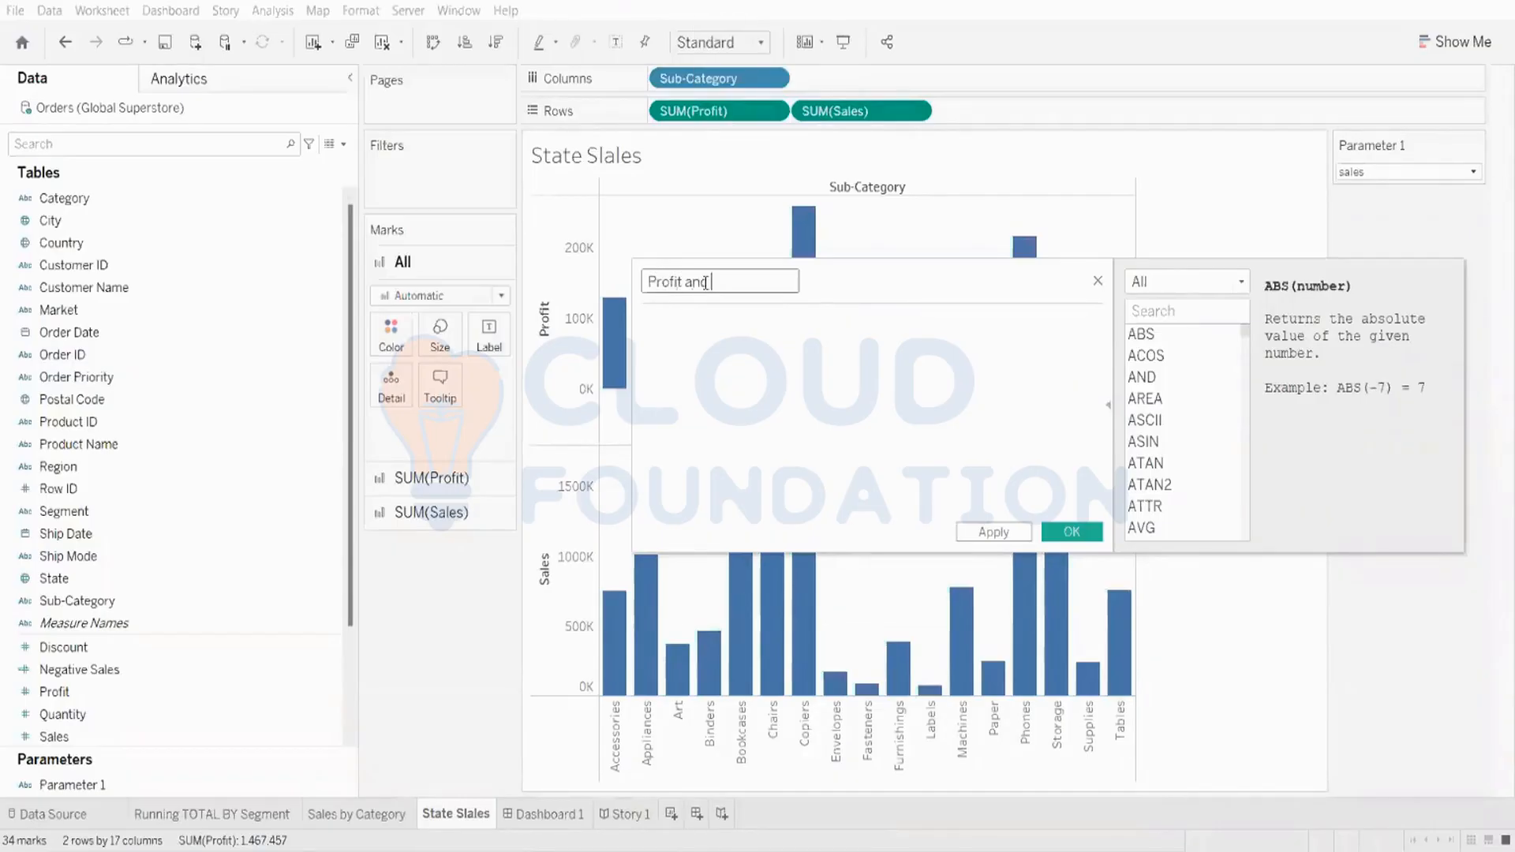
key(Caps_Lock)
text(S)
key(Caps_Lock)
text(ales)
click(1071, 532)
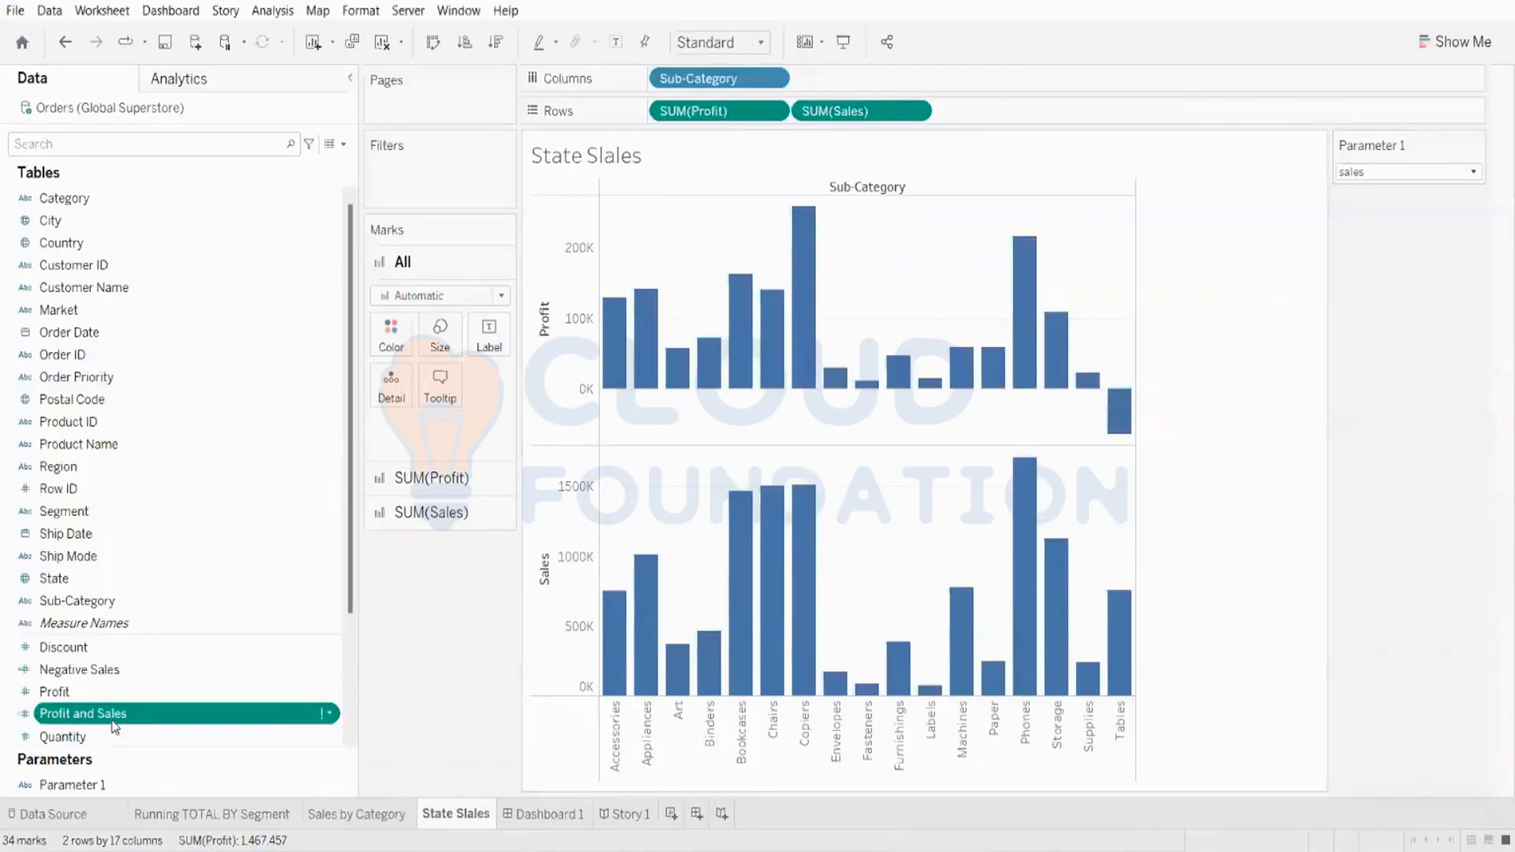
right_click(116, 720)
click(206, 467)
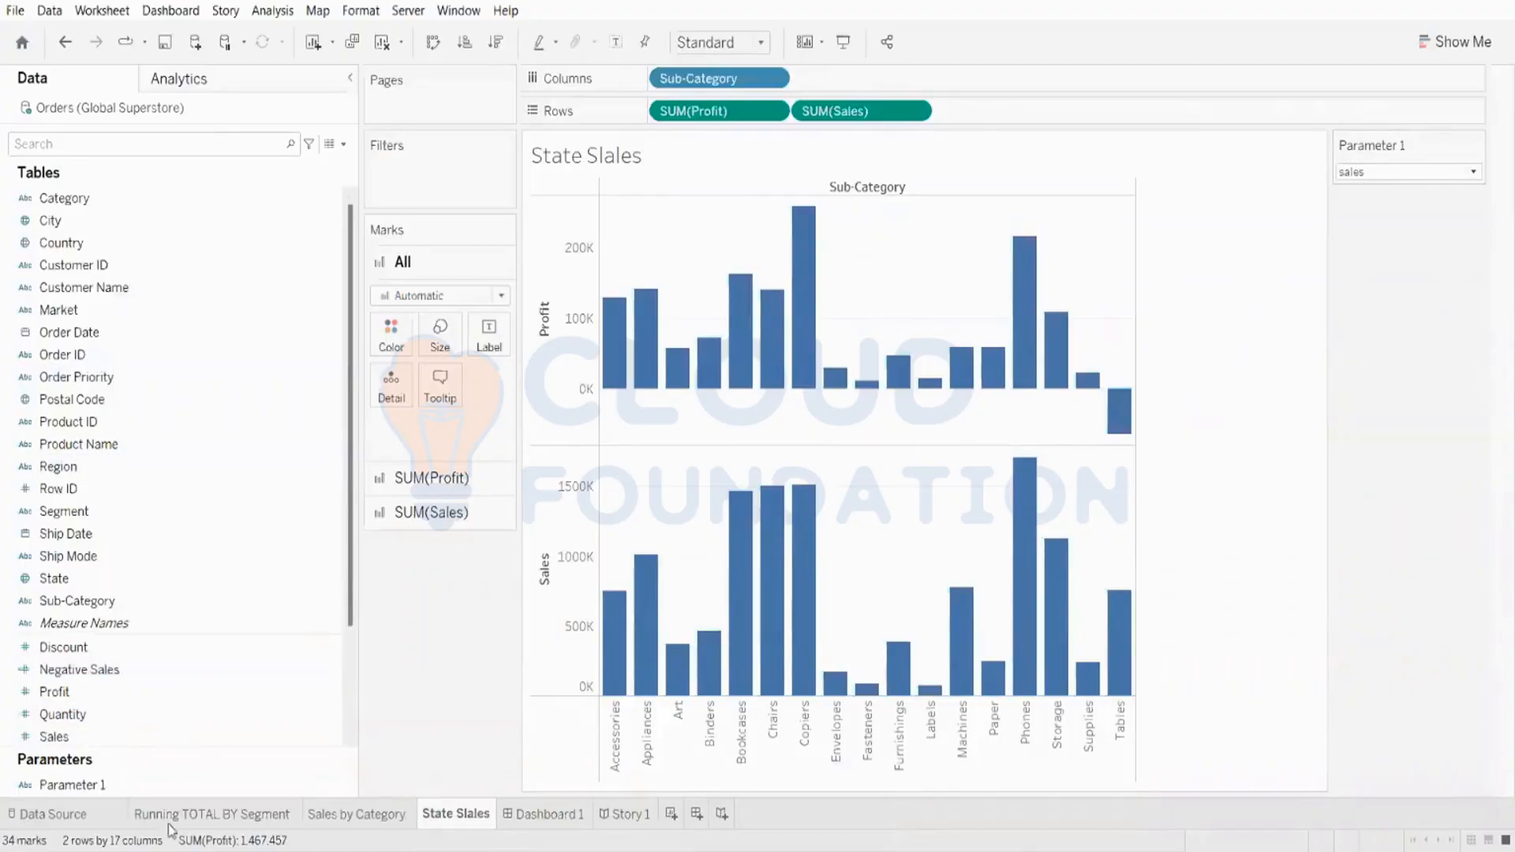
Step: Create a calculated field based on Parameter 1
scroll(205, 709, down, 2)
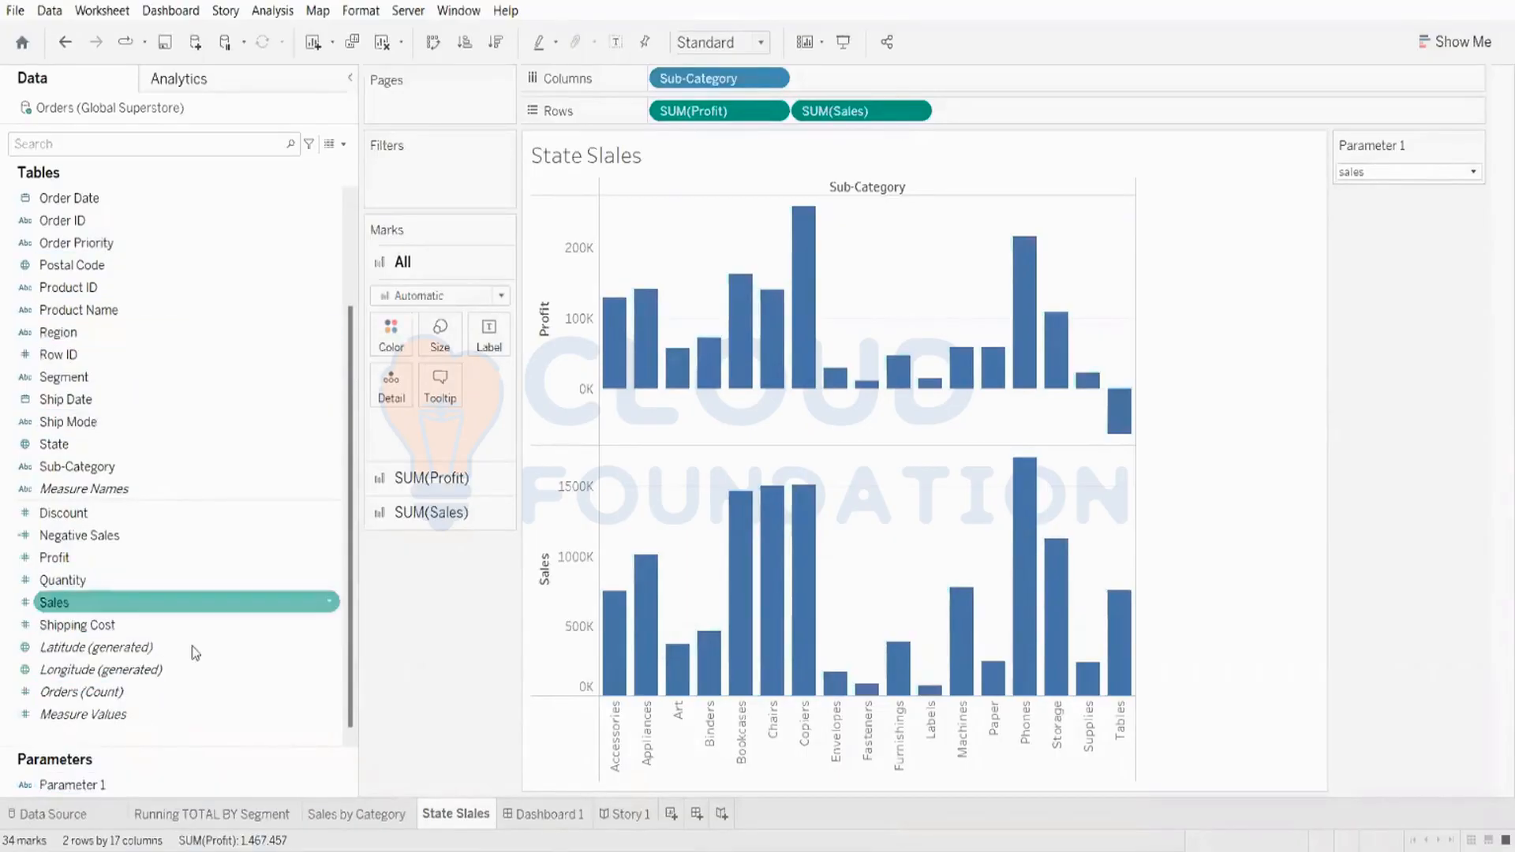
right_click(93, 791)
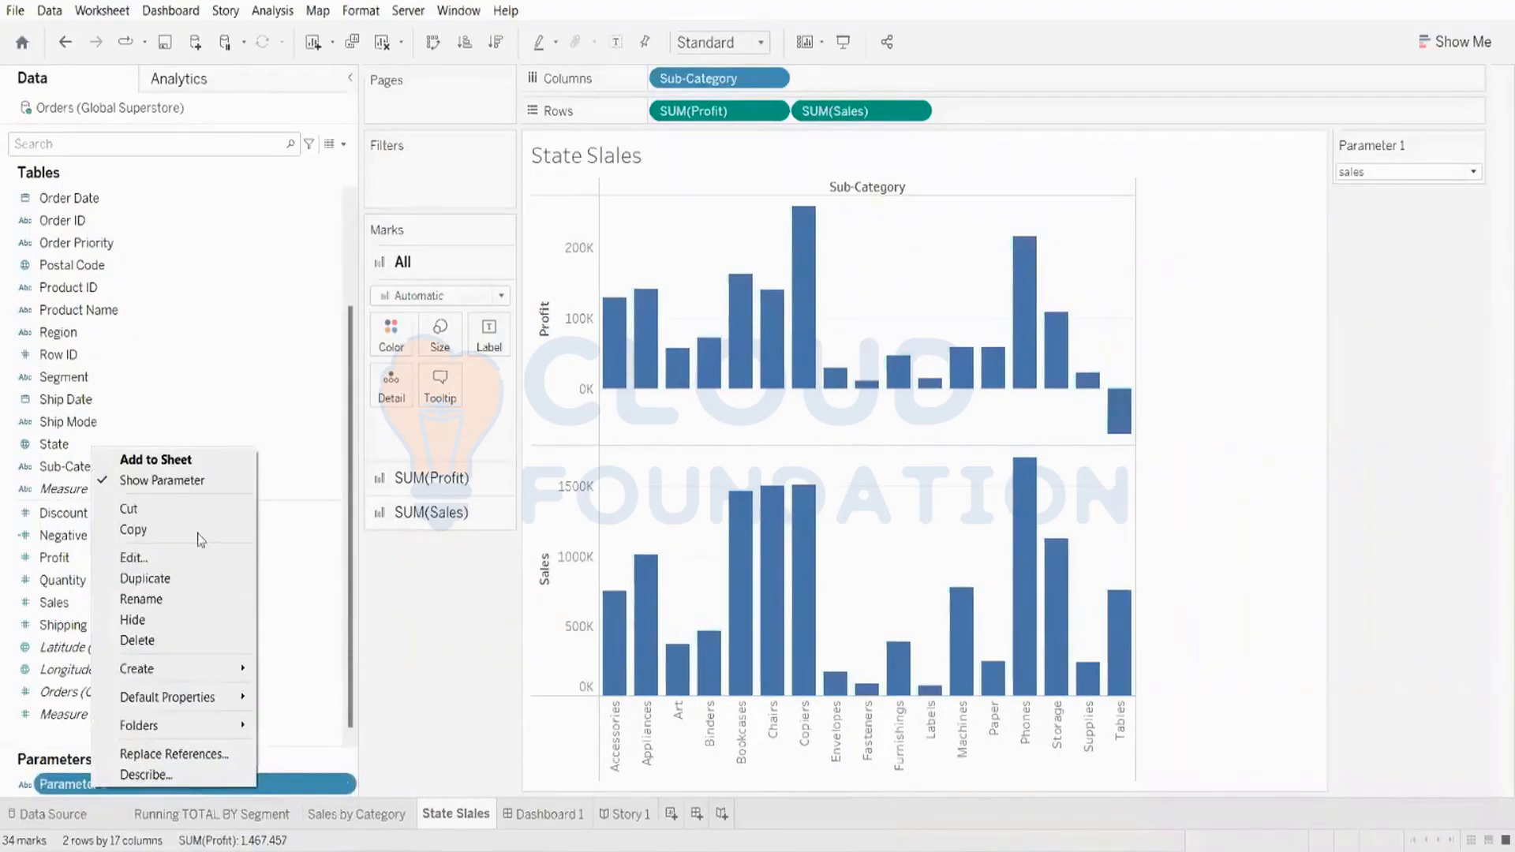
mouse_move(192, 679)
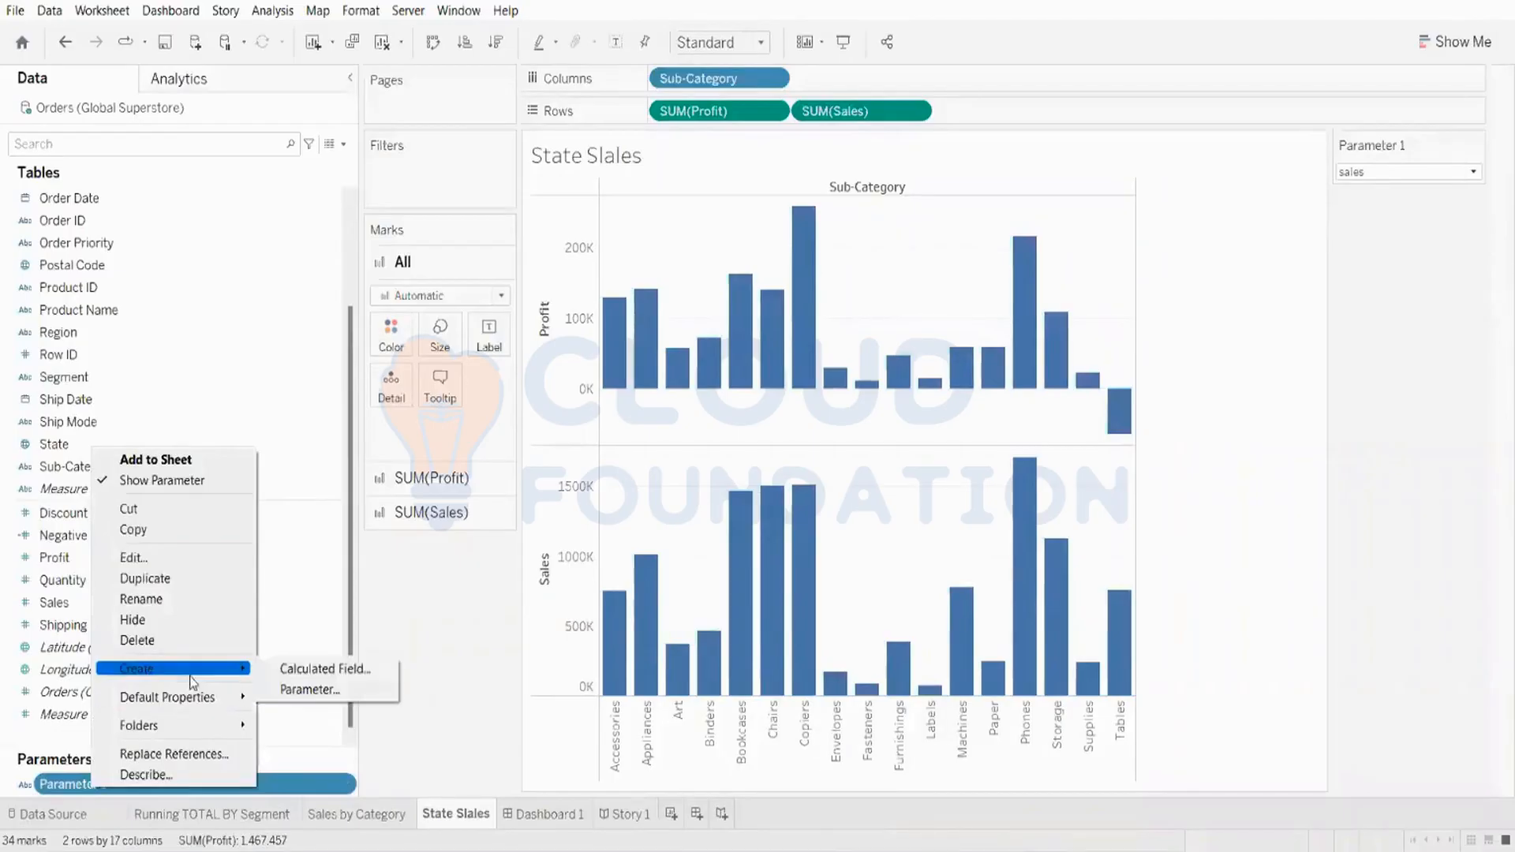
click(319, 669)
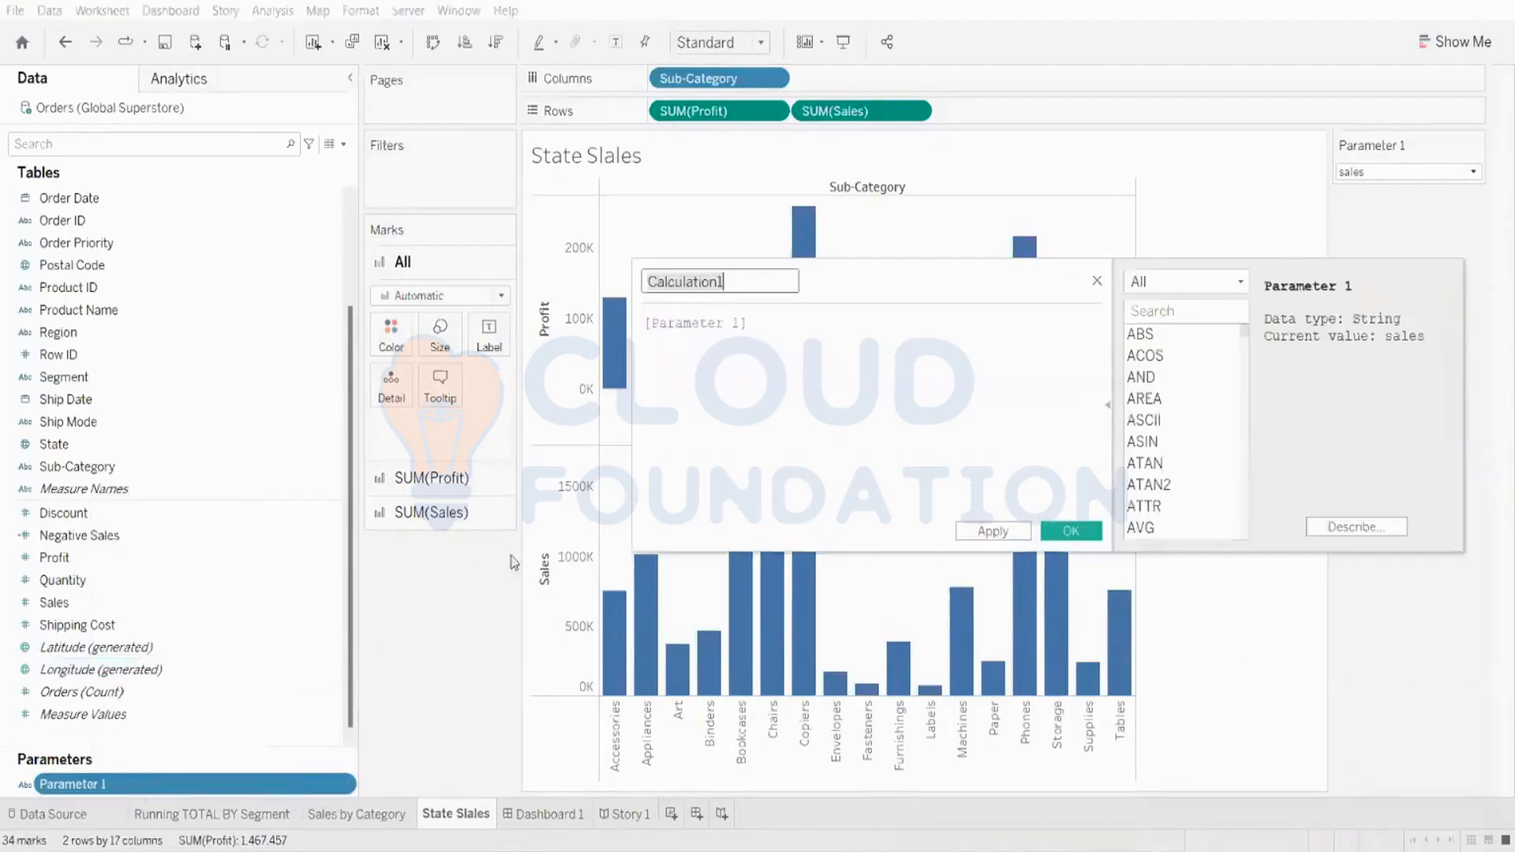
click(767, 323)
drag(767, 323, 631, 322)
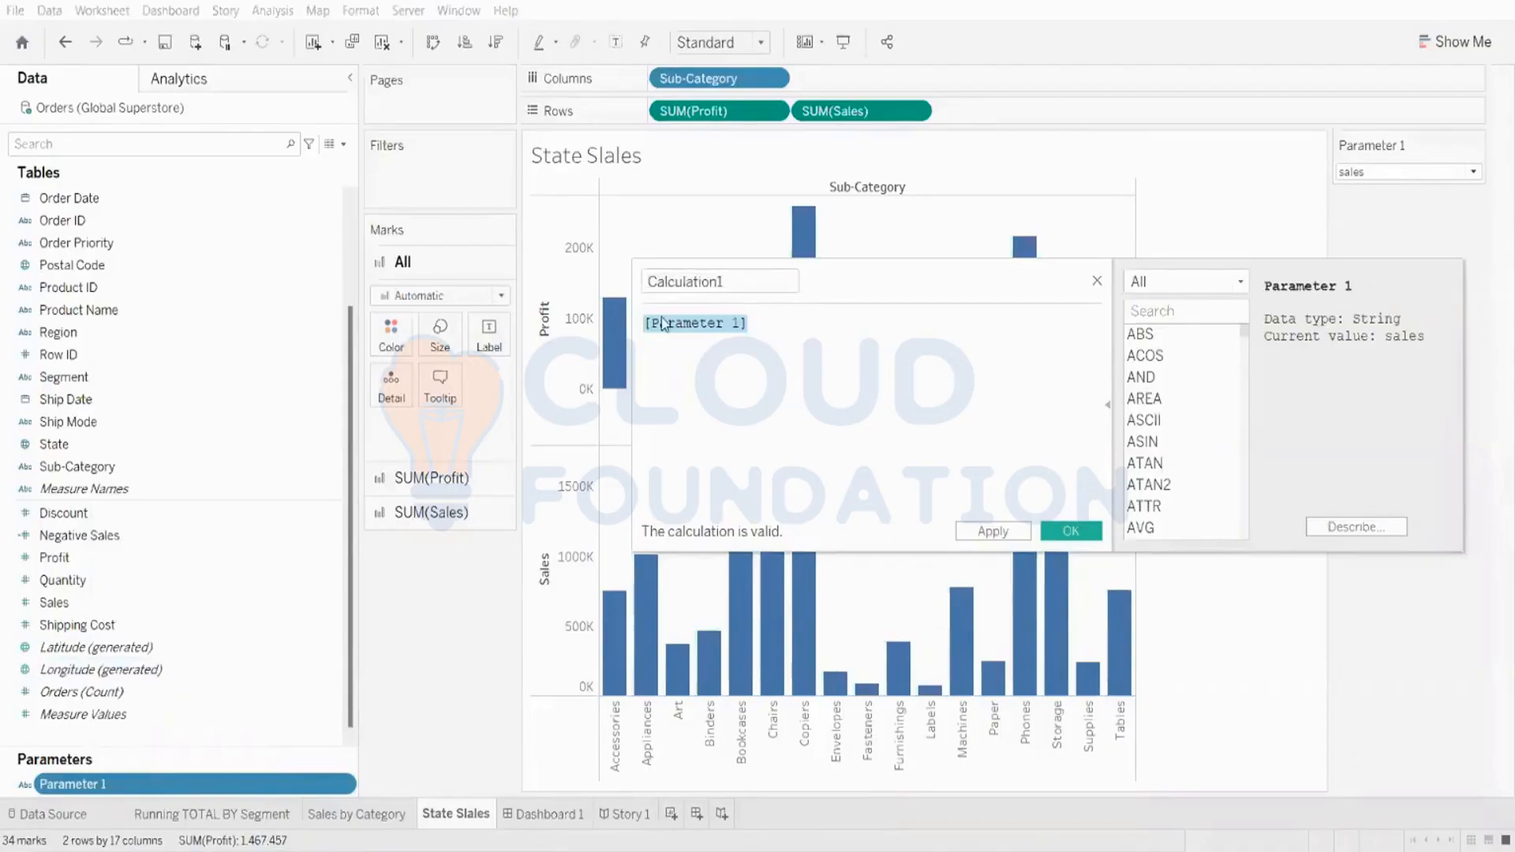
click(867, 322)
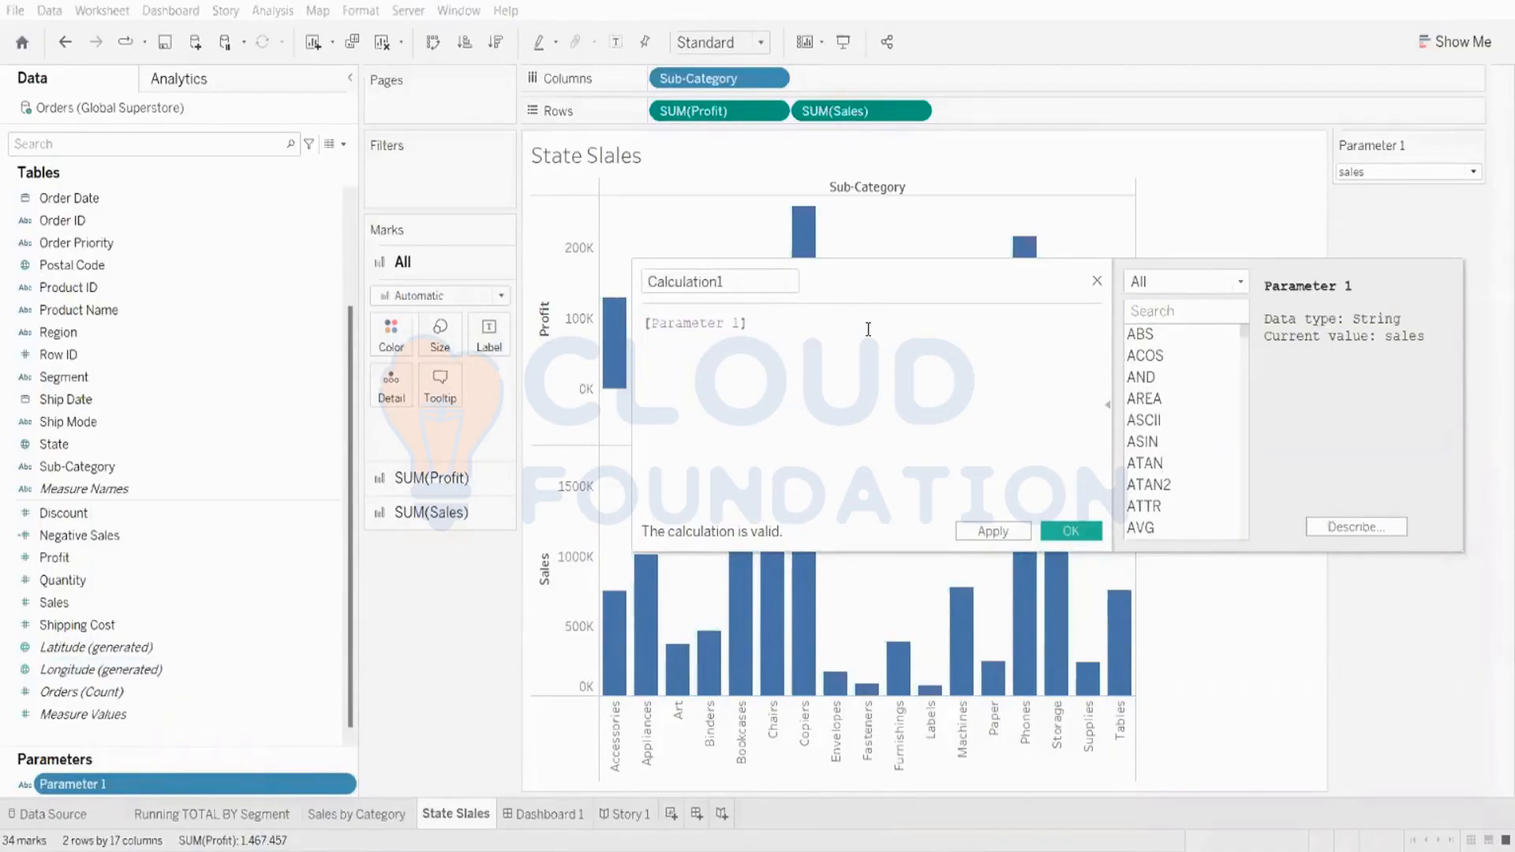
Step: Name the calculated field Profit and Sales
click(716, 273)
drag(748, 284, 592, 273)
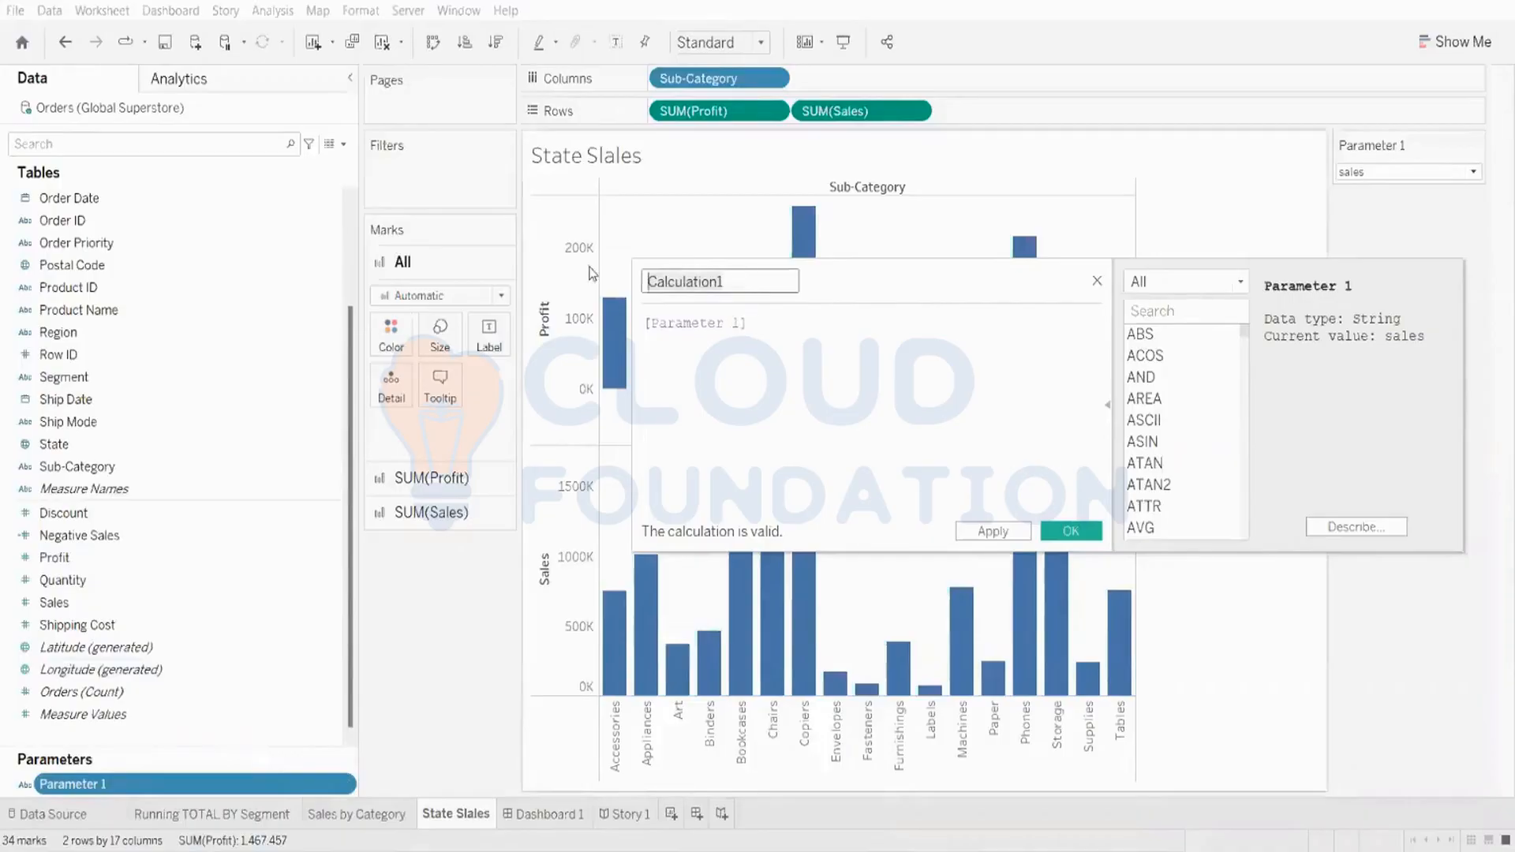
key(Caps_Lock)
text(P)
key(Caps_Lock)
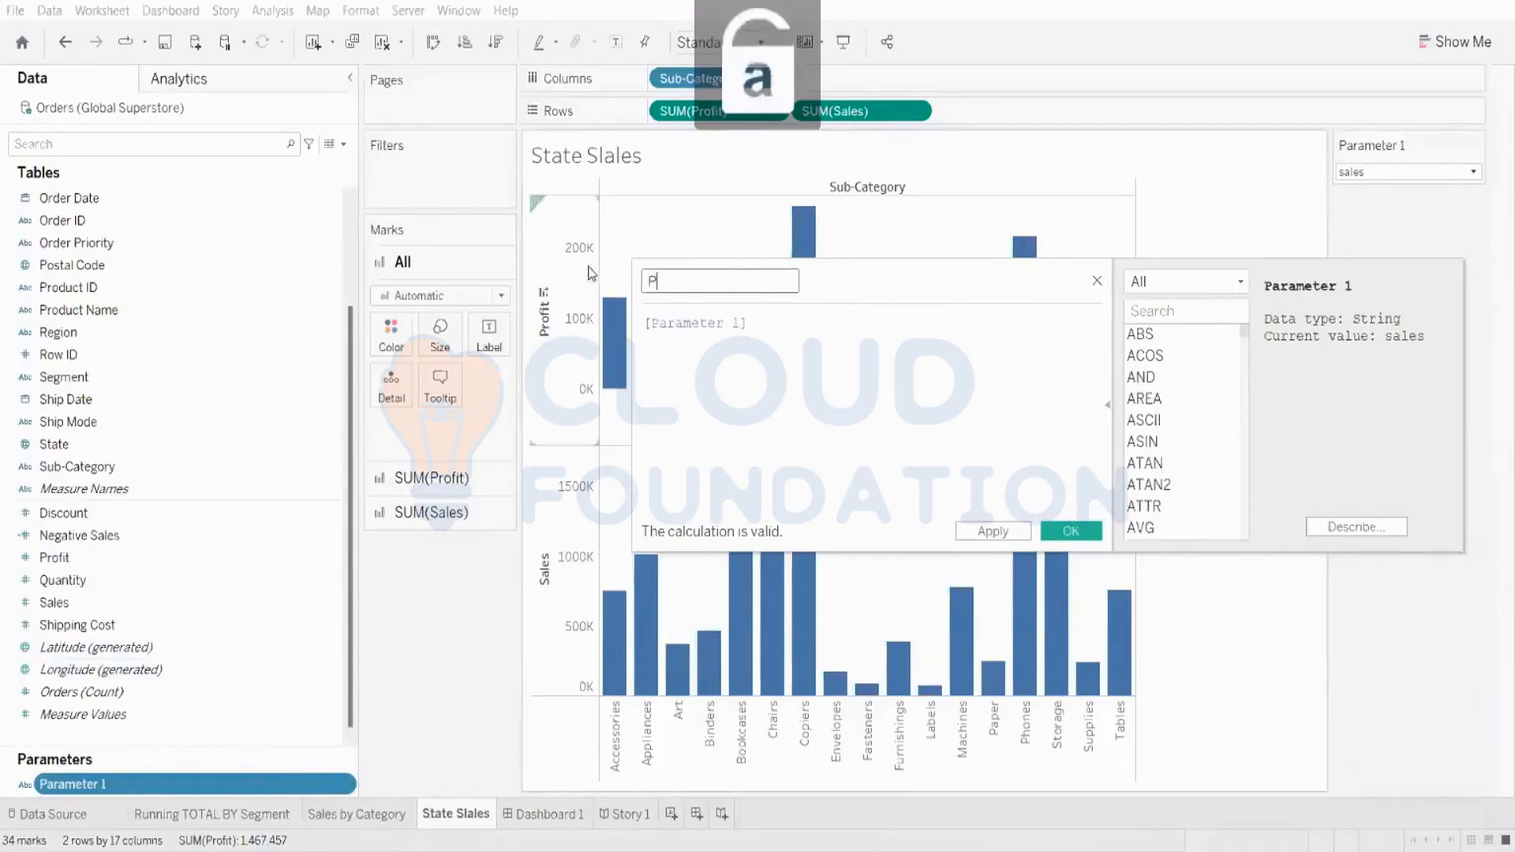
text(rofi)
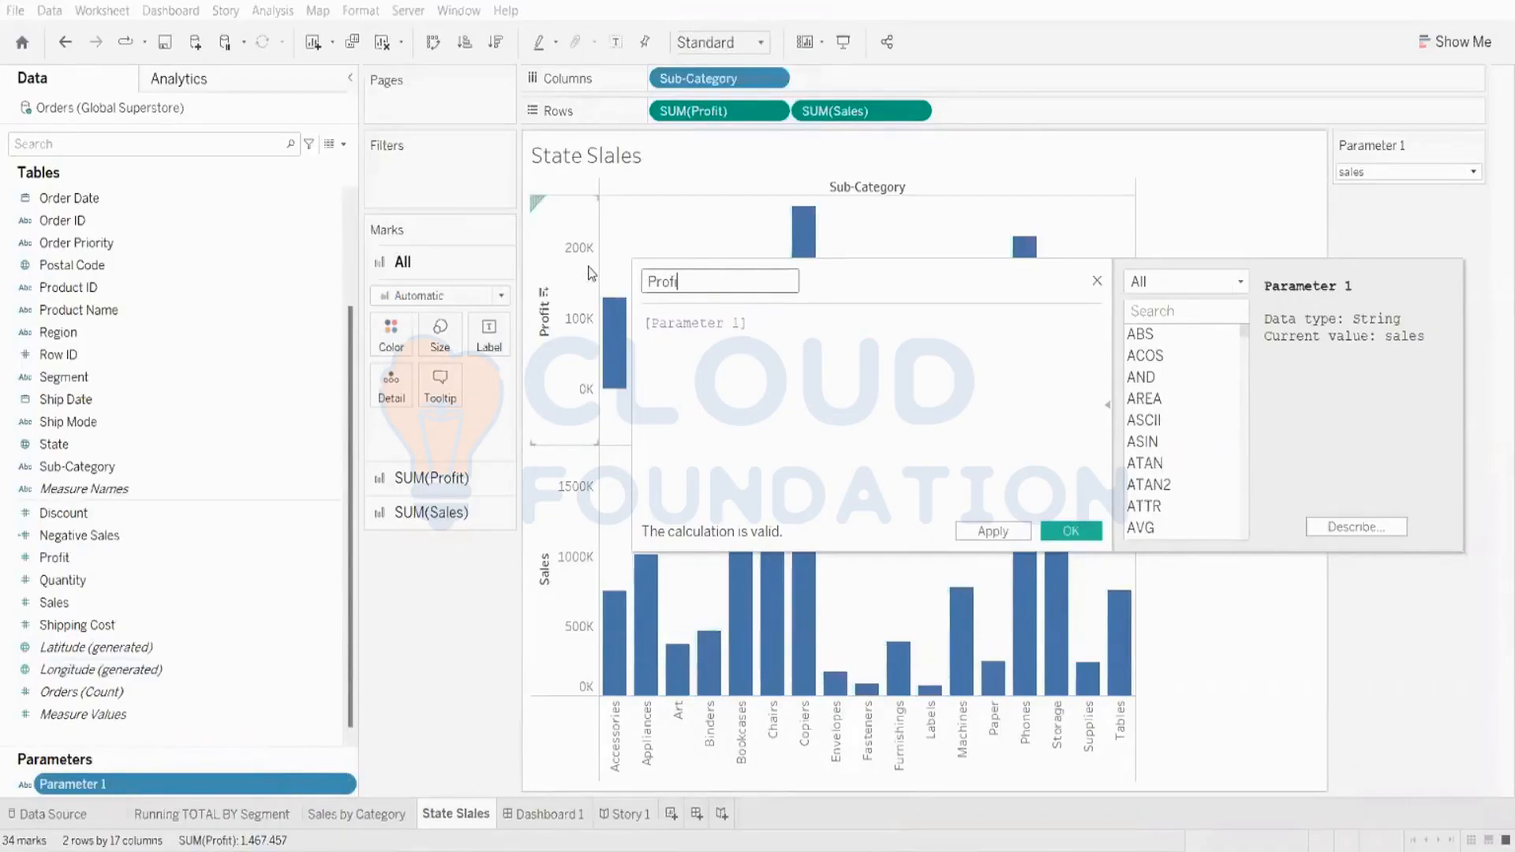
text(t and)
key(Caps_Lock)
text(S)
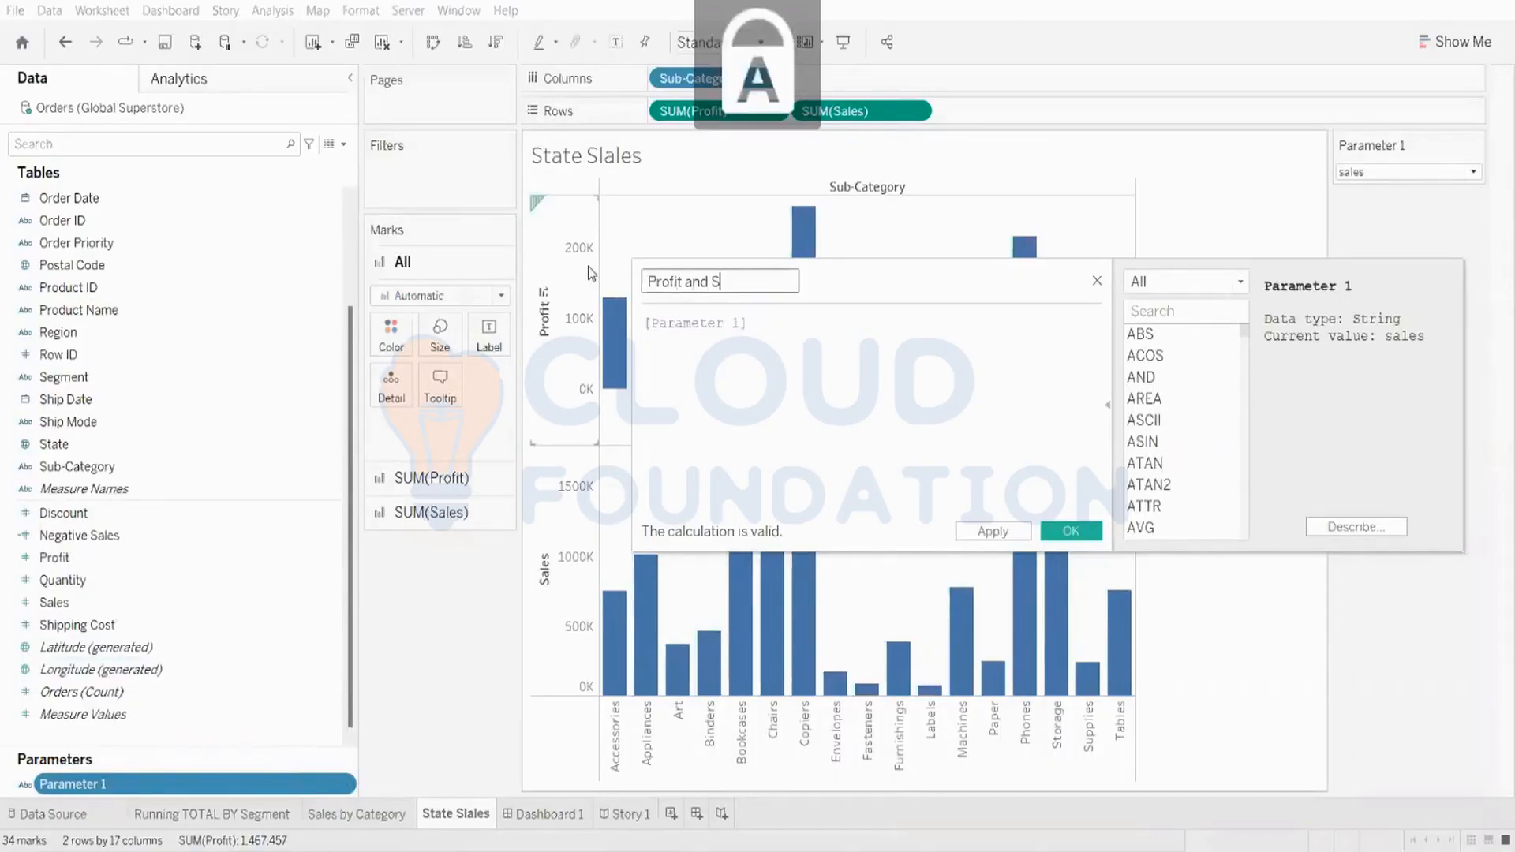
key(Caps_Lock)
text(ales)
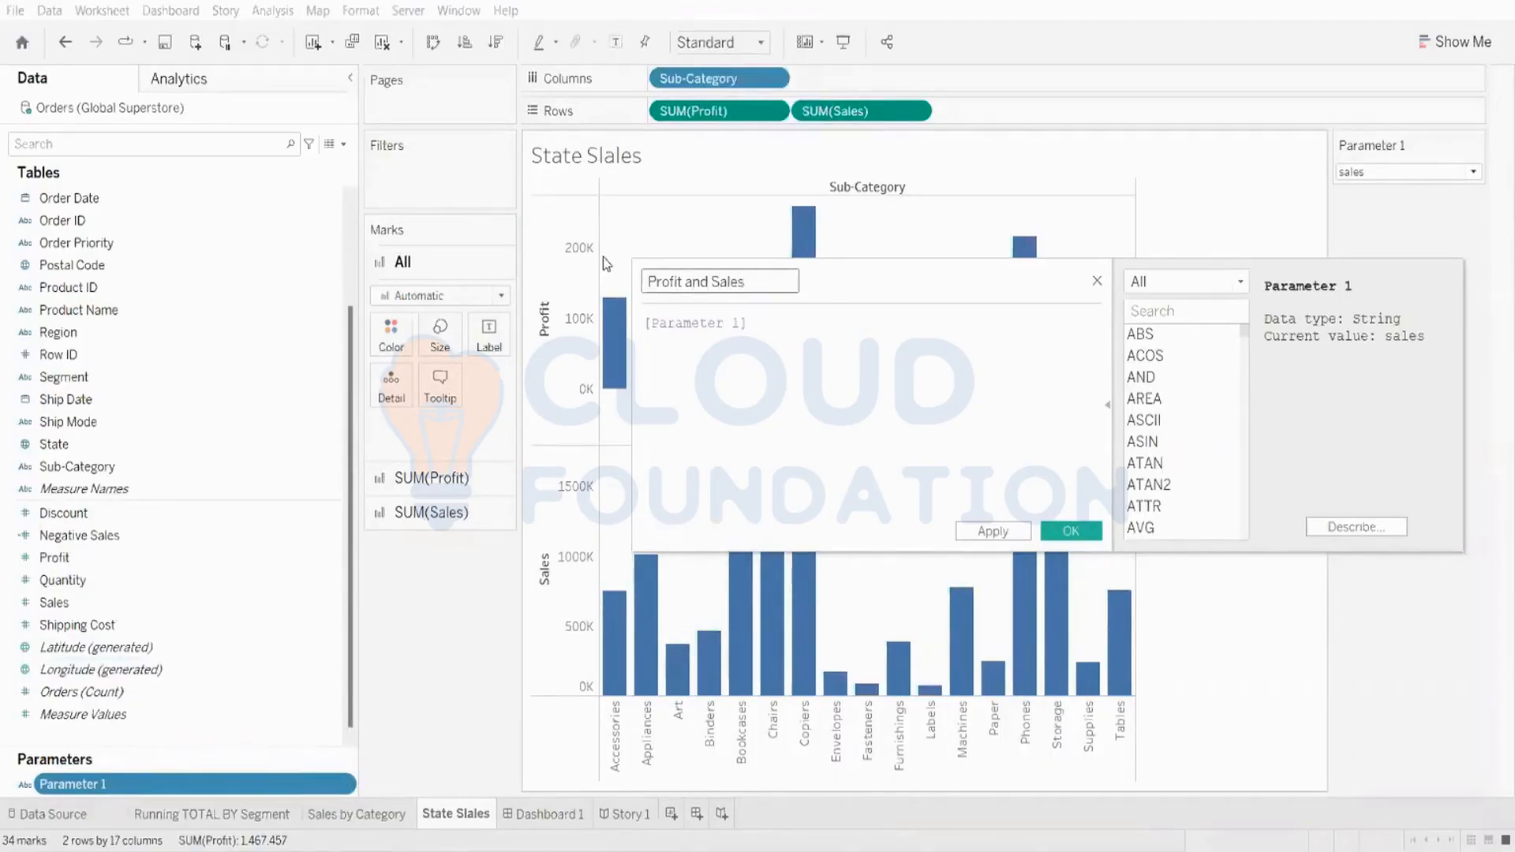
Step: Start the formula with CASE [Parameter 1] and begin a new line
click(646, 325)
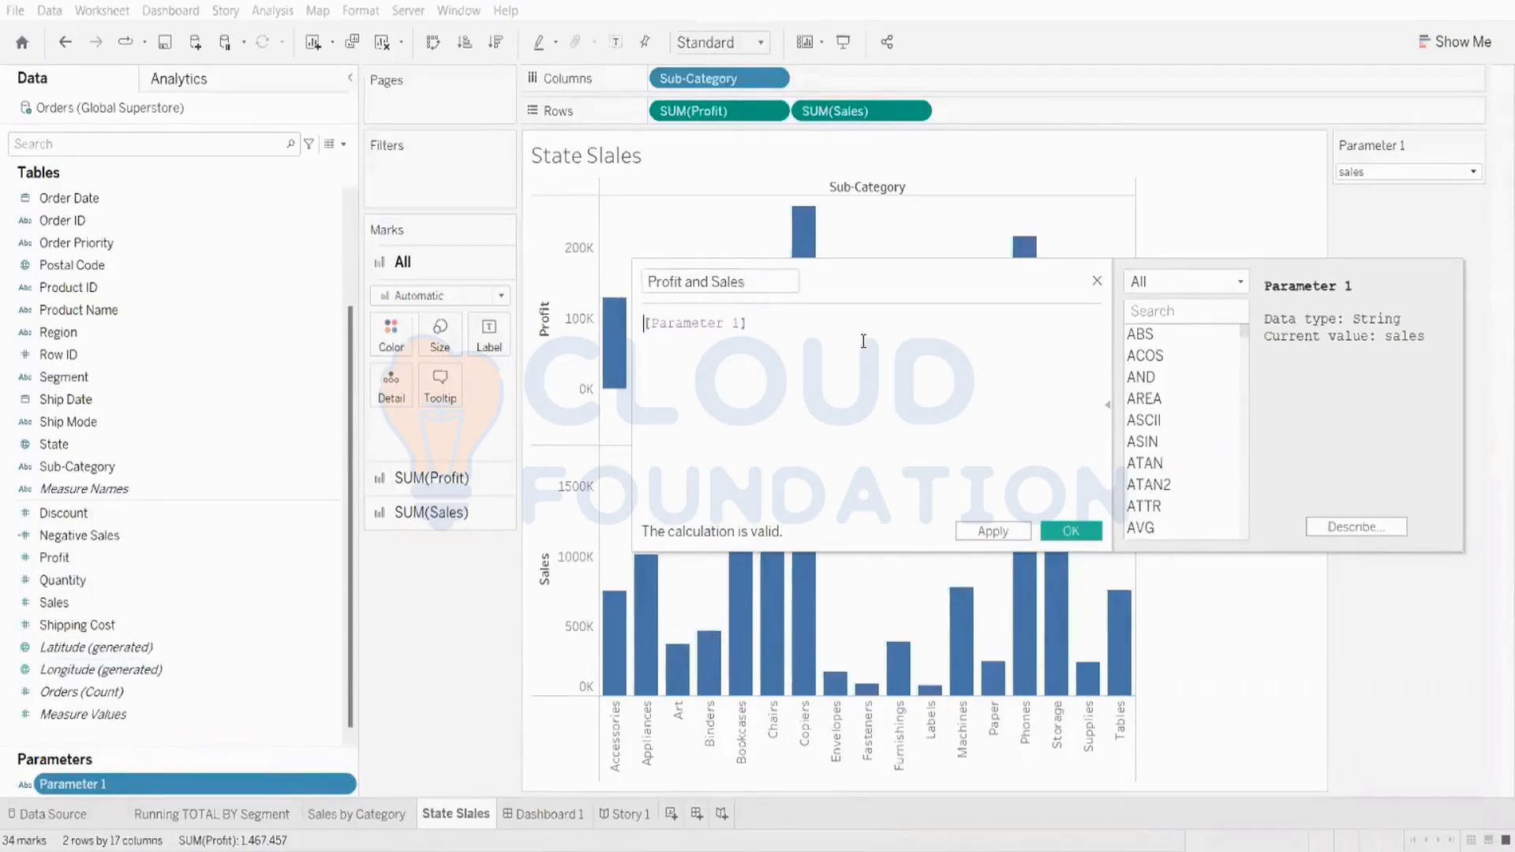
key(Caps_Lock)
text(CA)
click(864, 343)
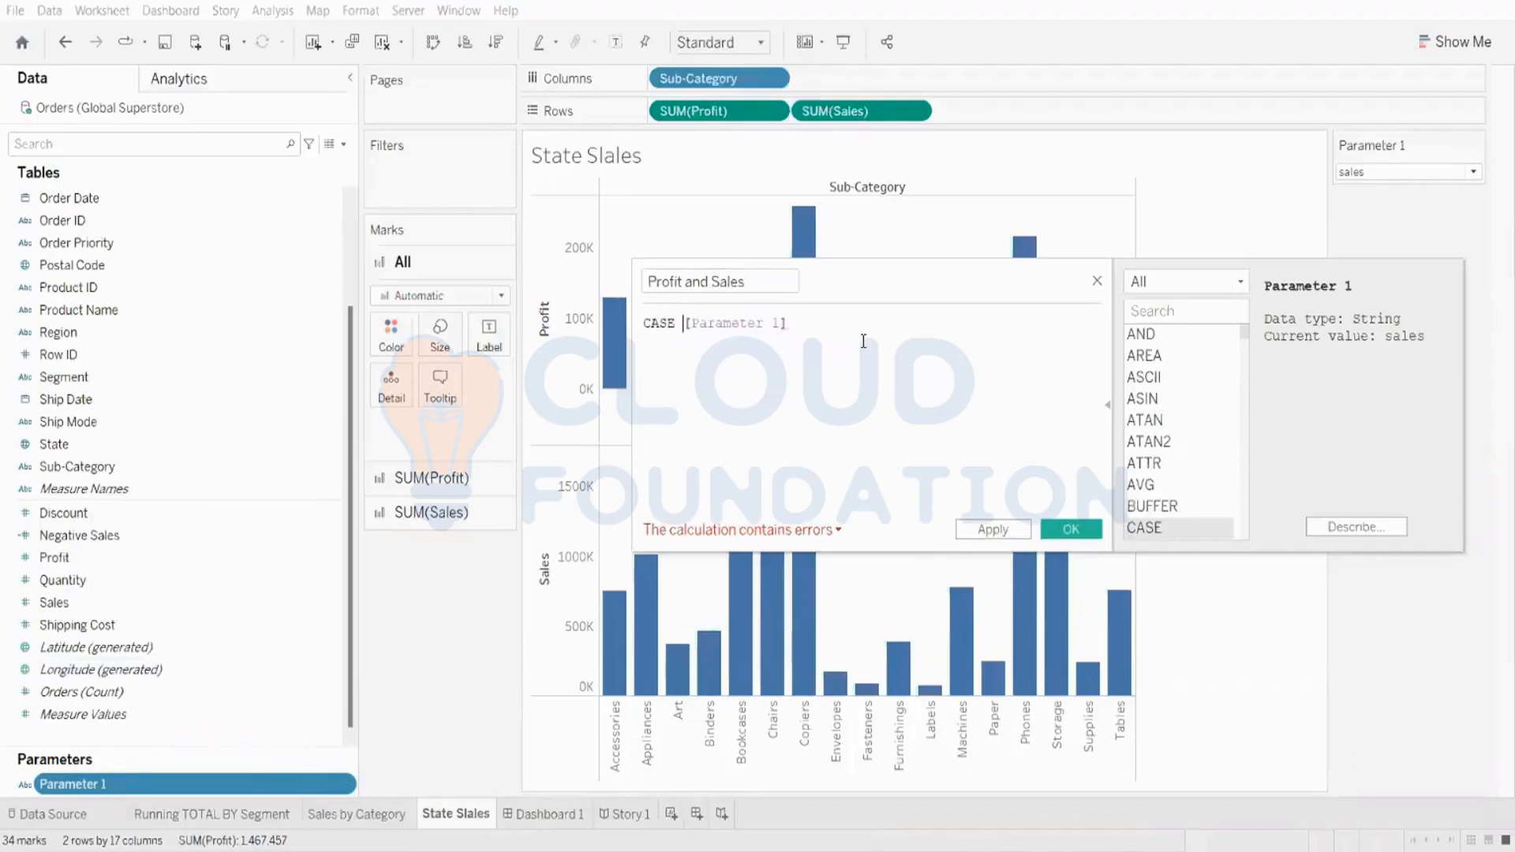
click(854, 324)
key(Return)
drag(789, 323, 620, 320)
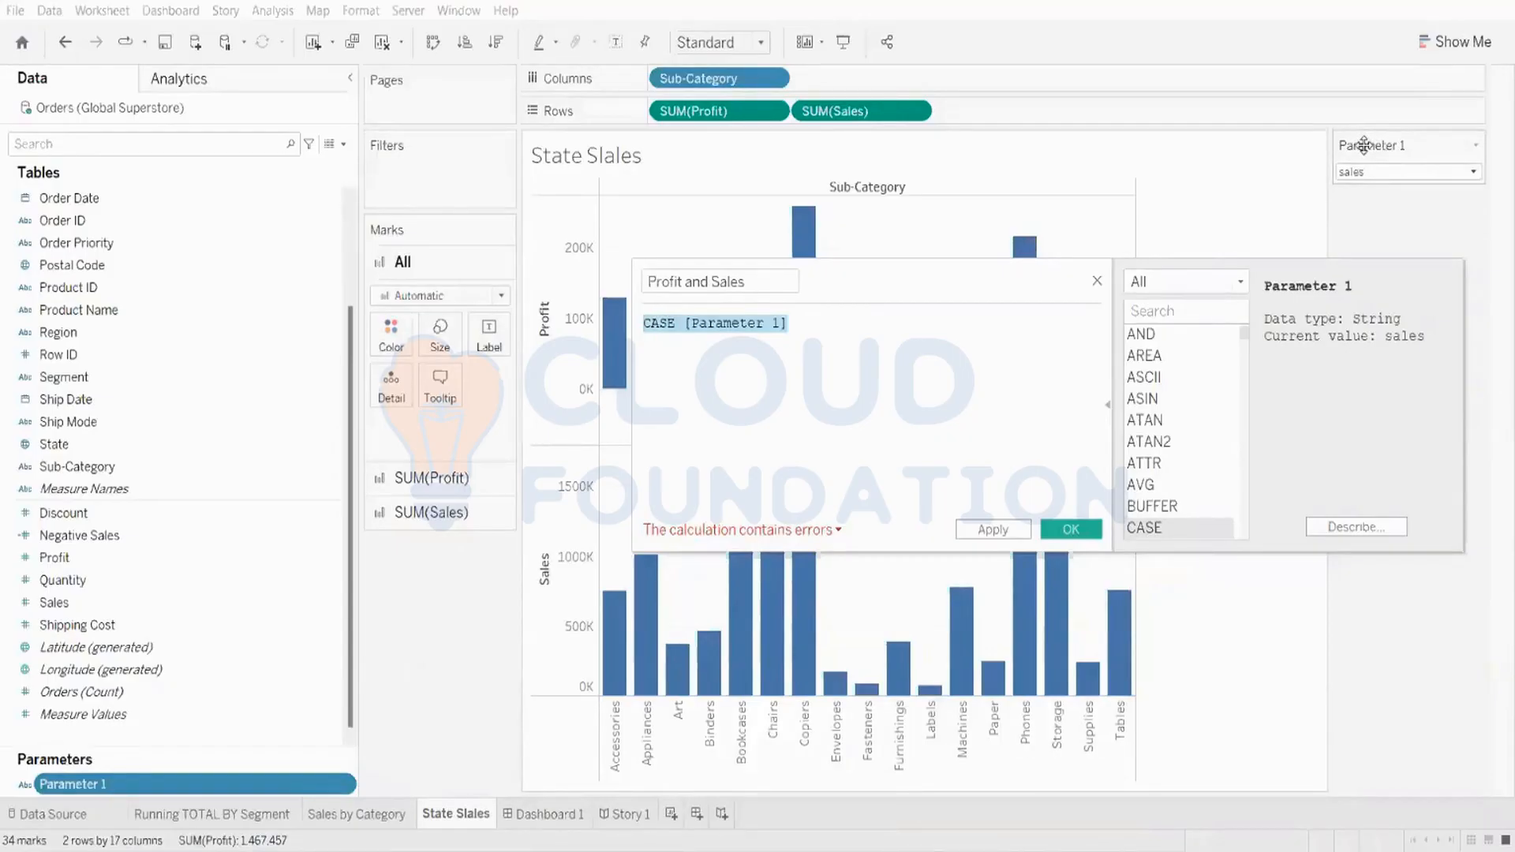
click(812, 324)
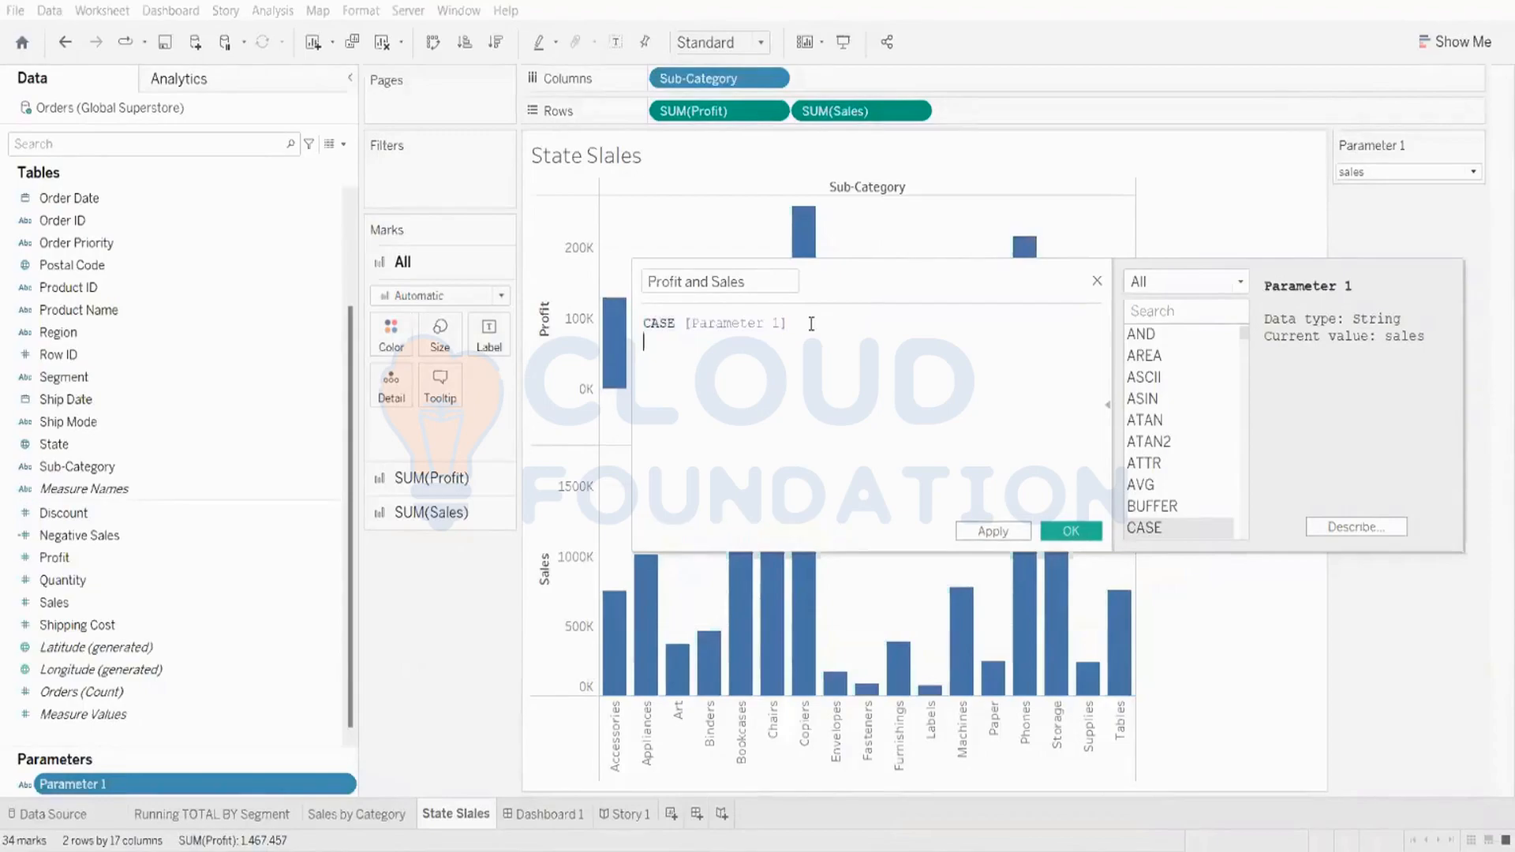
key(Return)
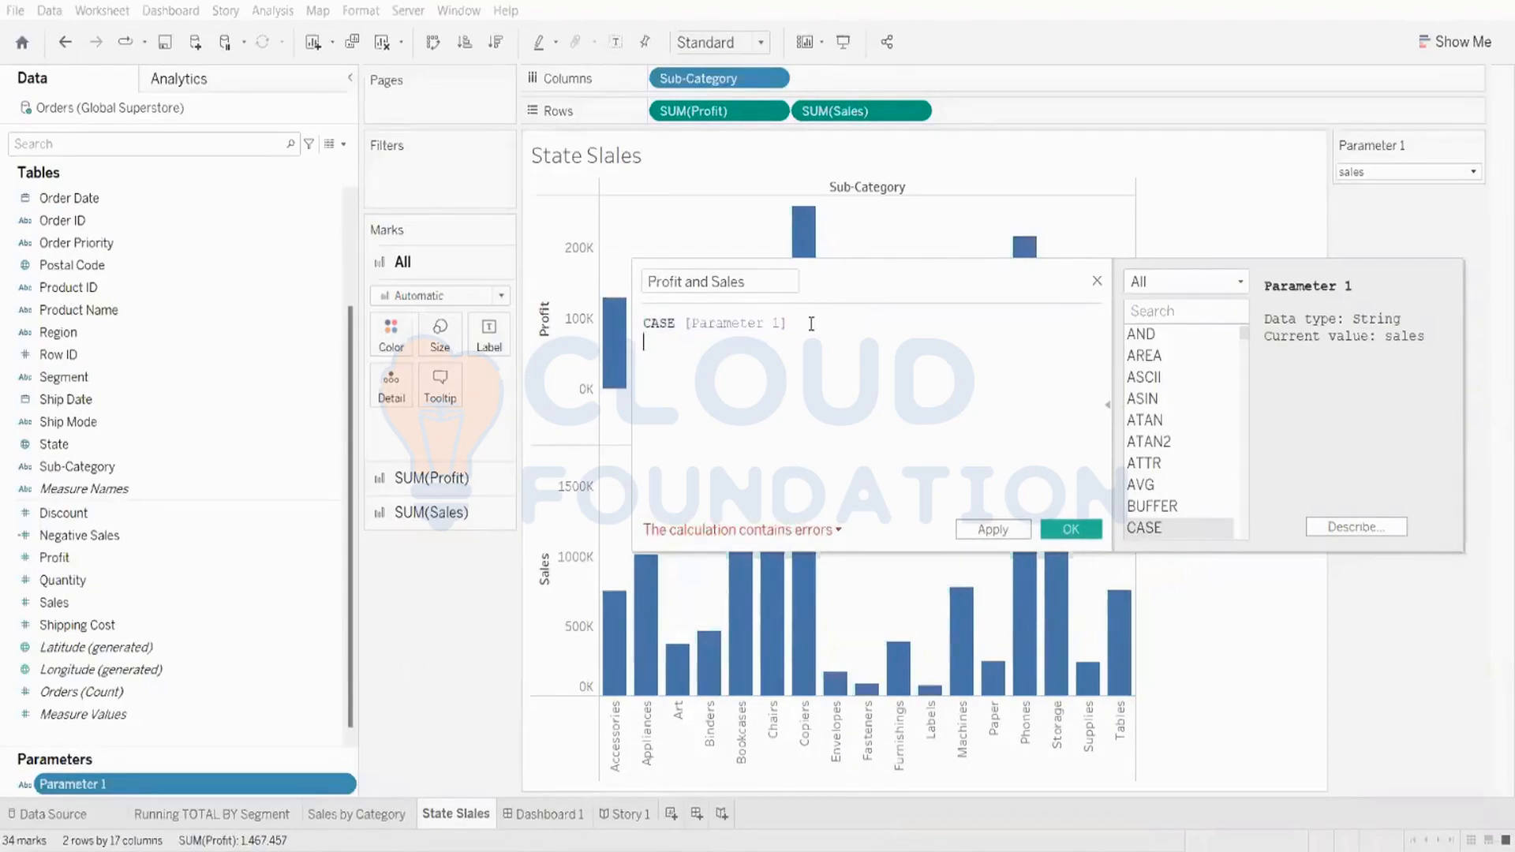
Step: Add the clause WHEN 'profit' THEN [Profit] to the formula
text(WH)
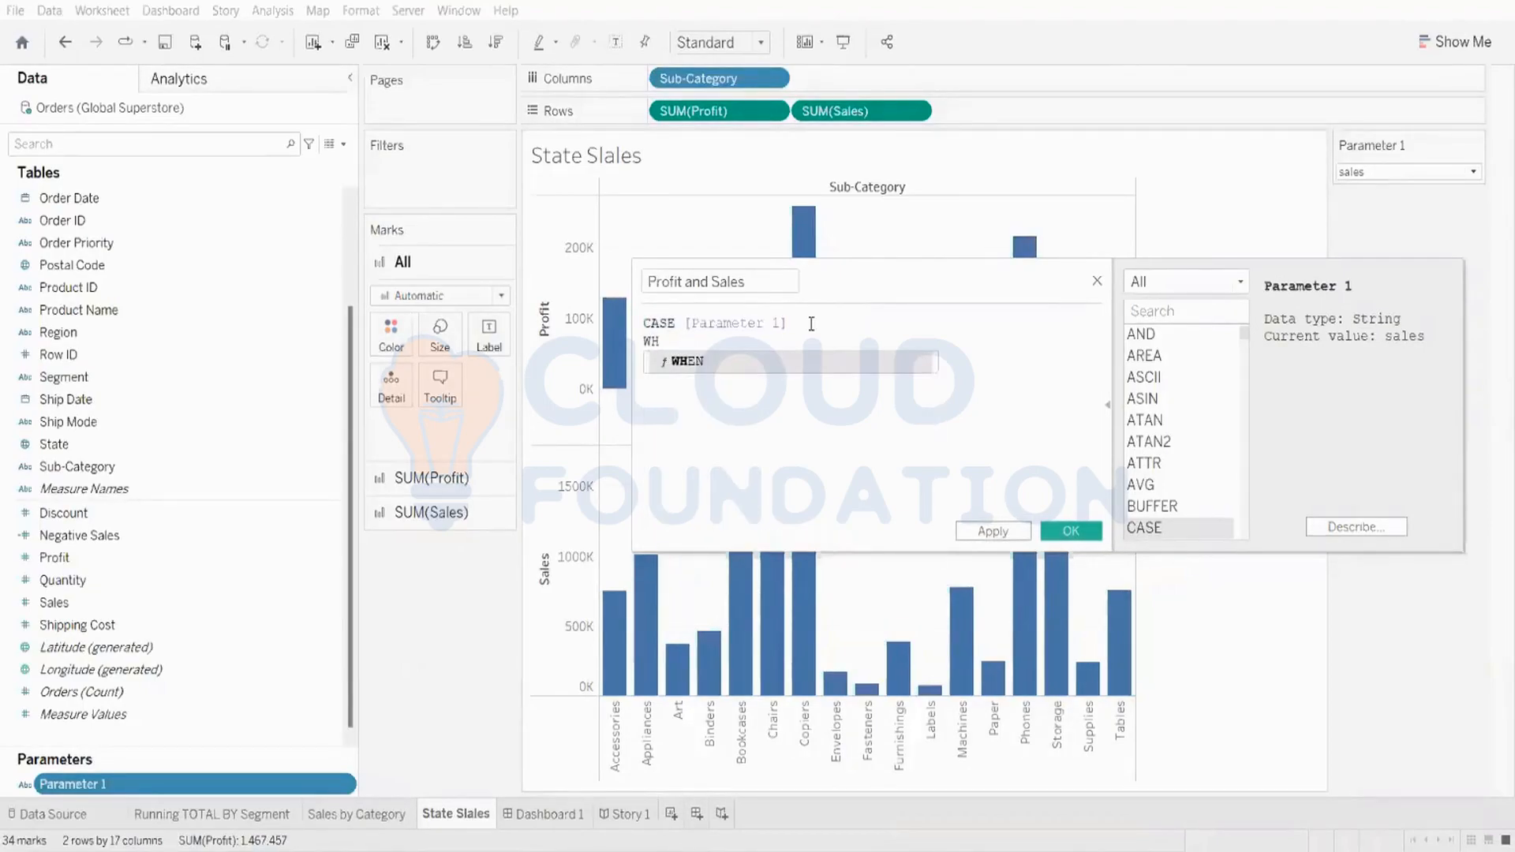
key(Return)
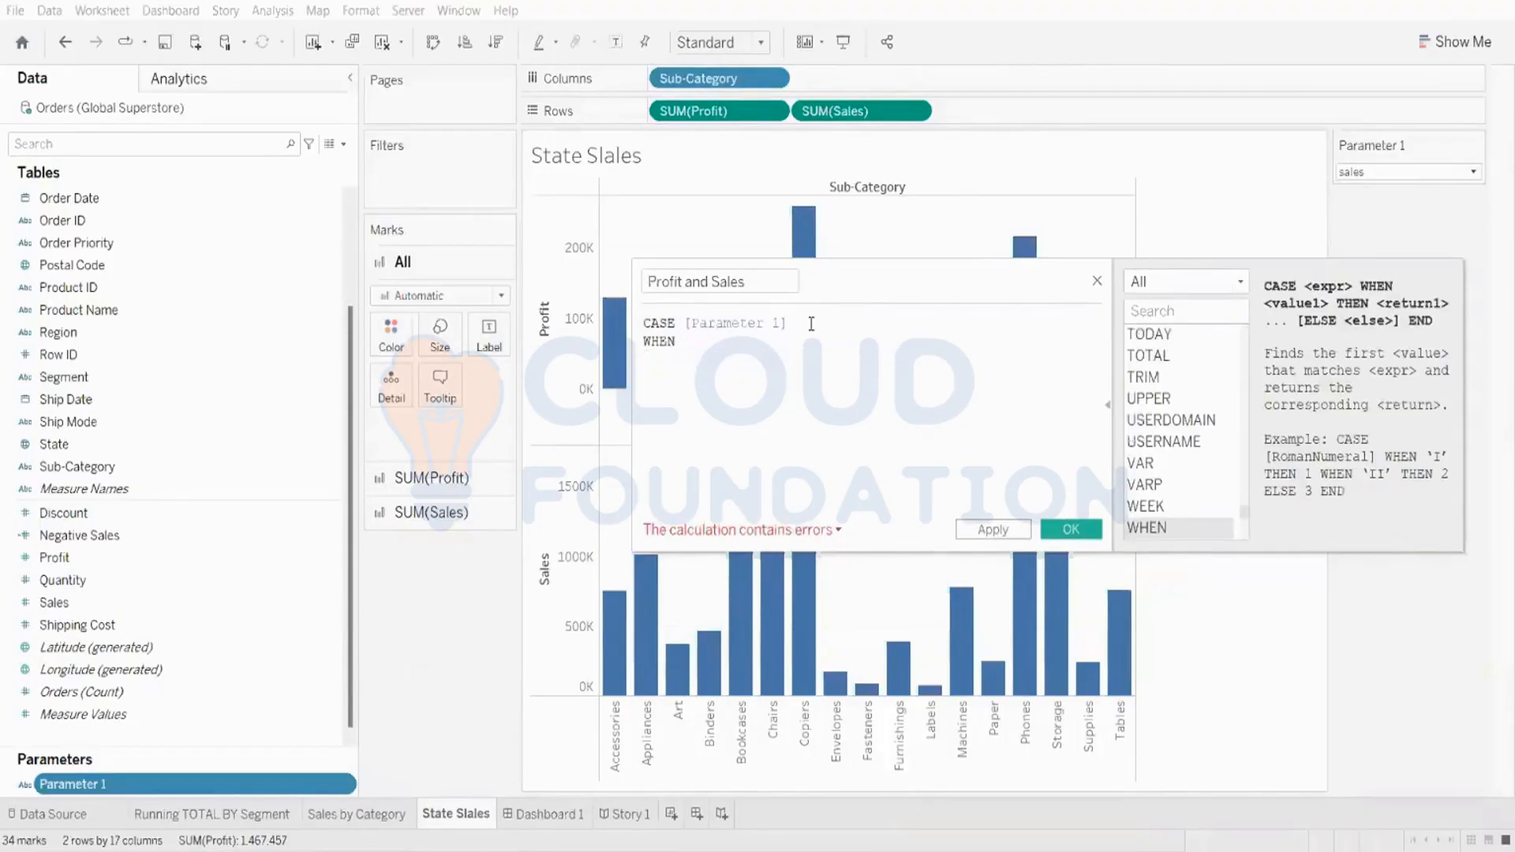
text('PROFIT)
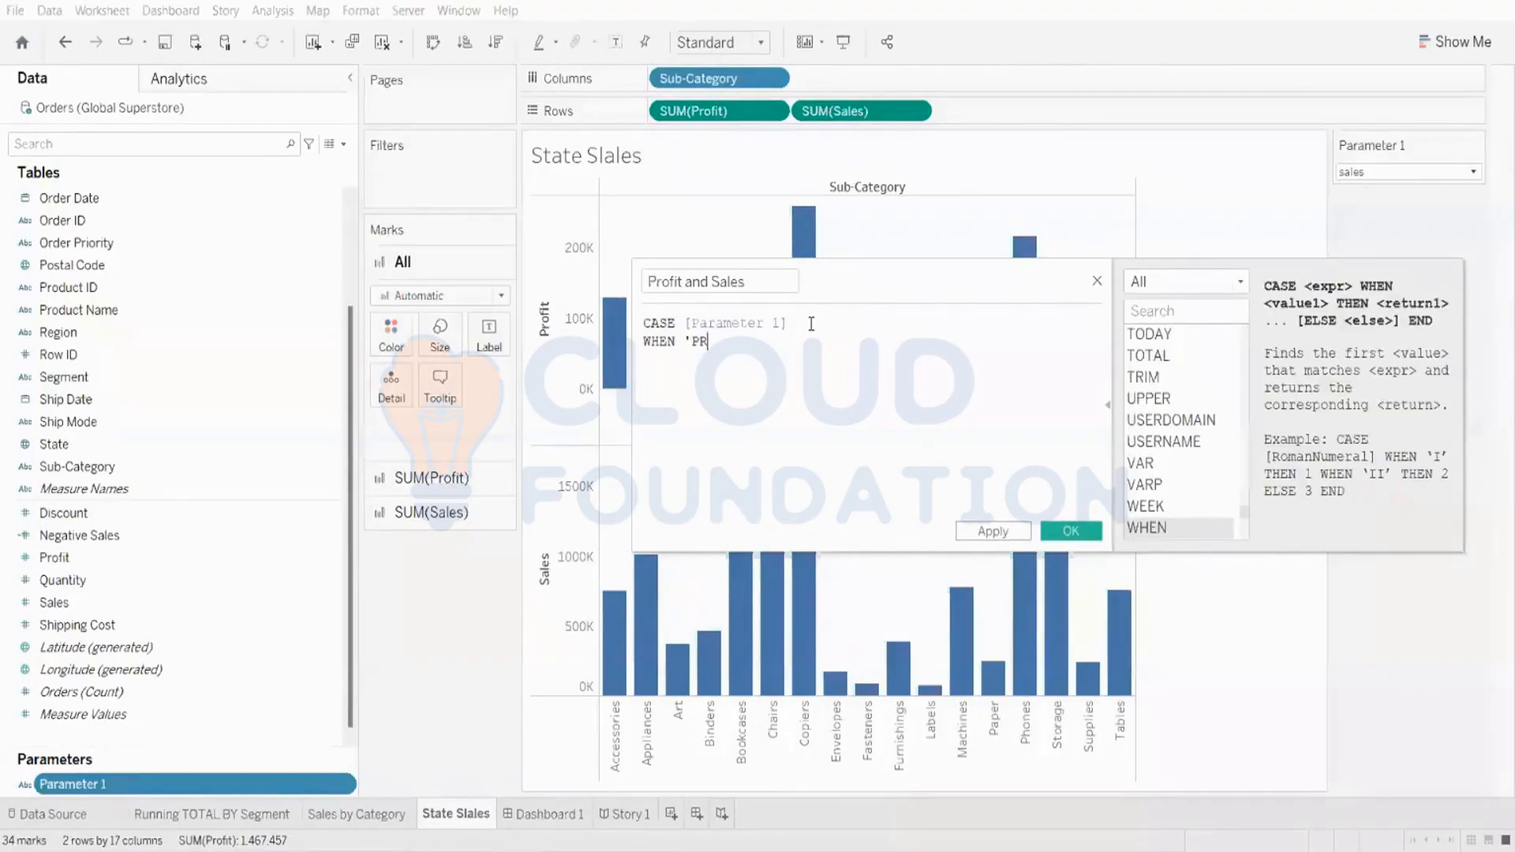
key(BackSpace)
key(BackSpace)
key(BackSpace)
key(BackSpace)
key(BackSpace)
key(BackSpace)
key(Caps_Lock)
text(profit')
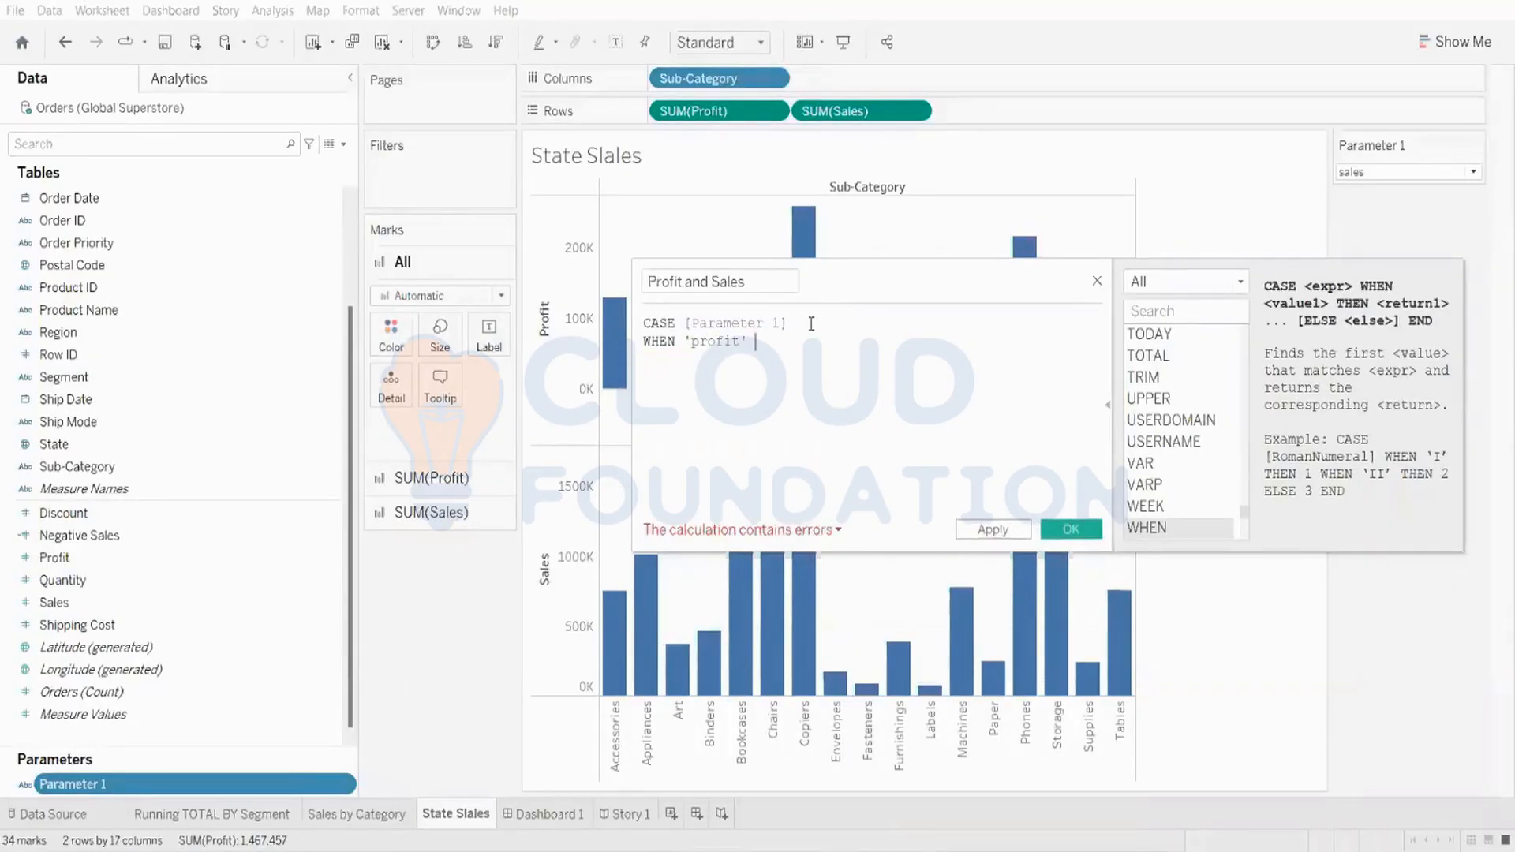
key(BackSpace)
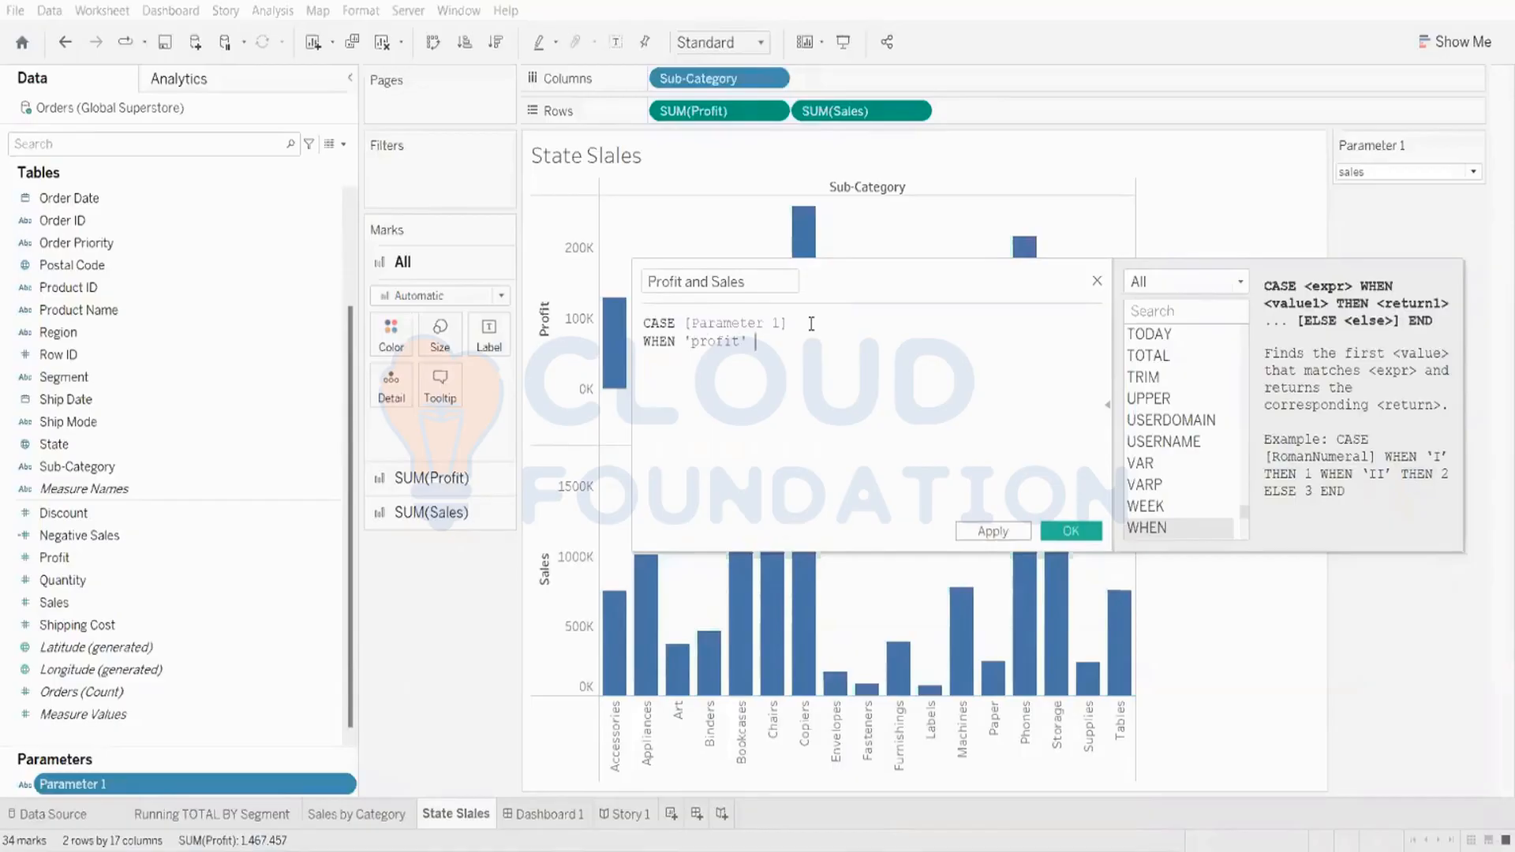
text(the)
key(Return)
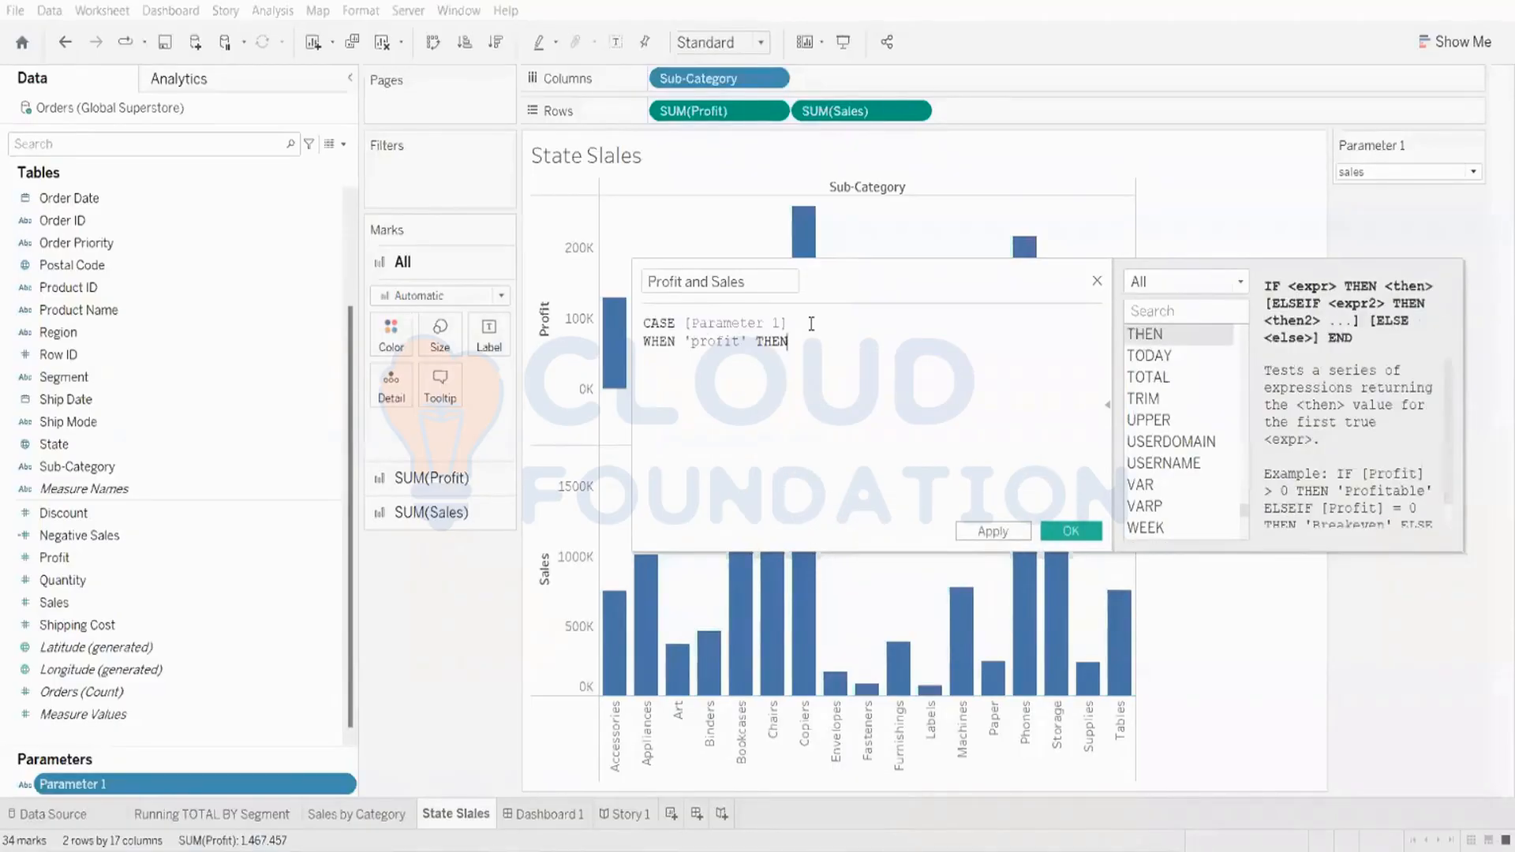
text(p)
key(BackSpace)
text(pro)
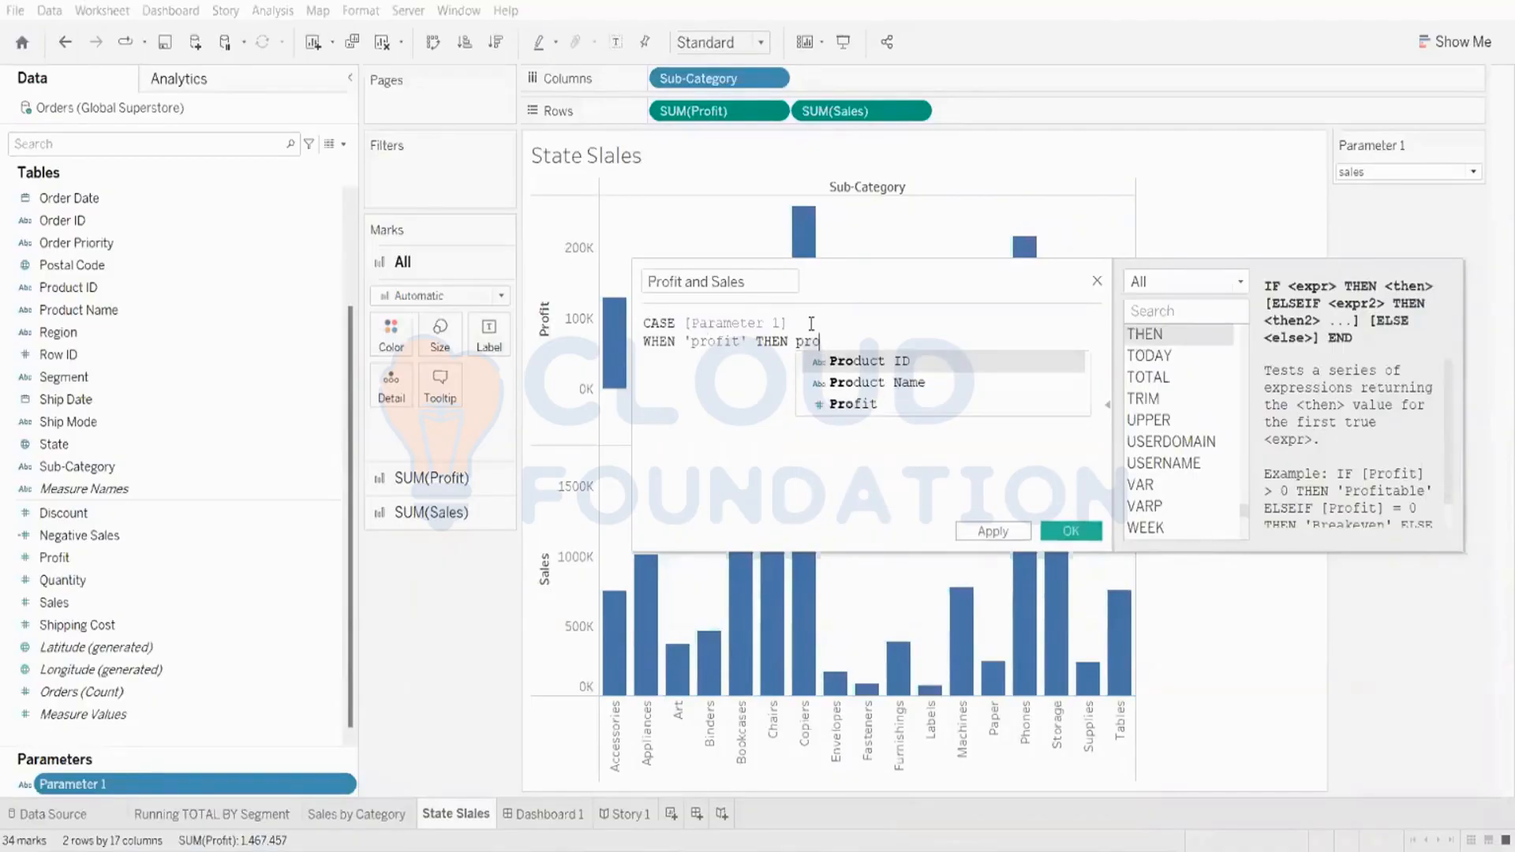
key(Down)
key(Down)
key(Return)
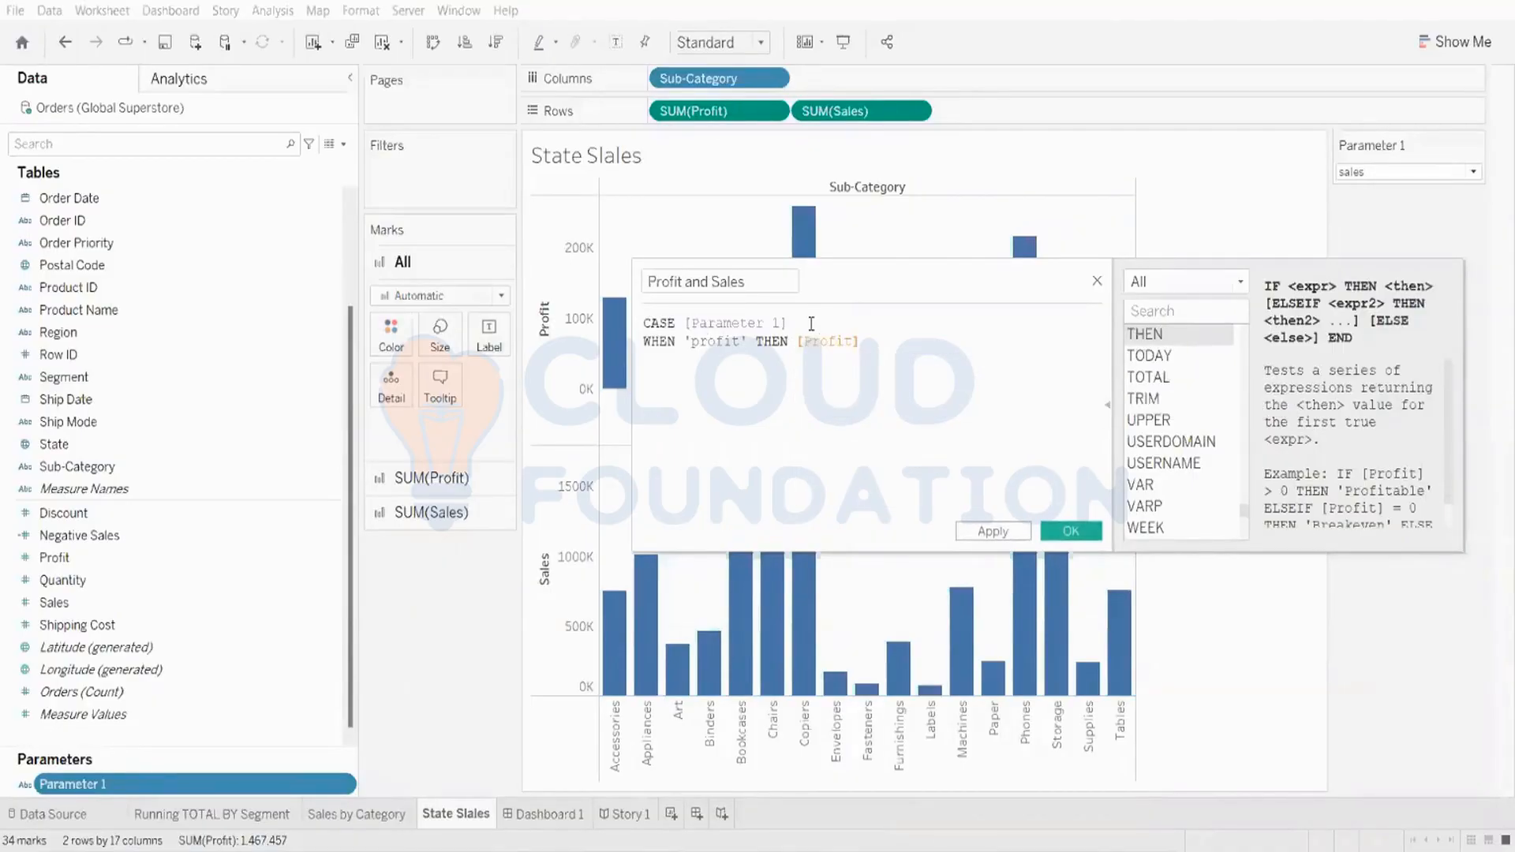
Step: Add the clause WHEN 'sales' THEN [Sales] on a new line
key(Return)
text(when)
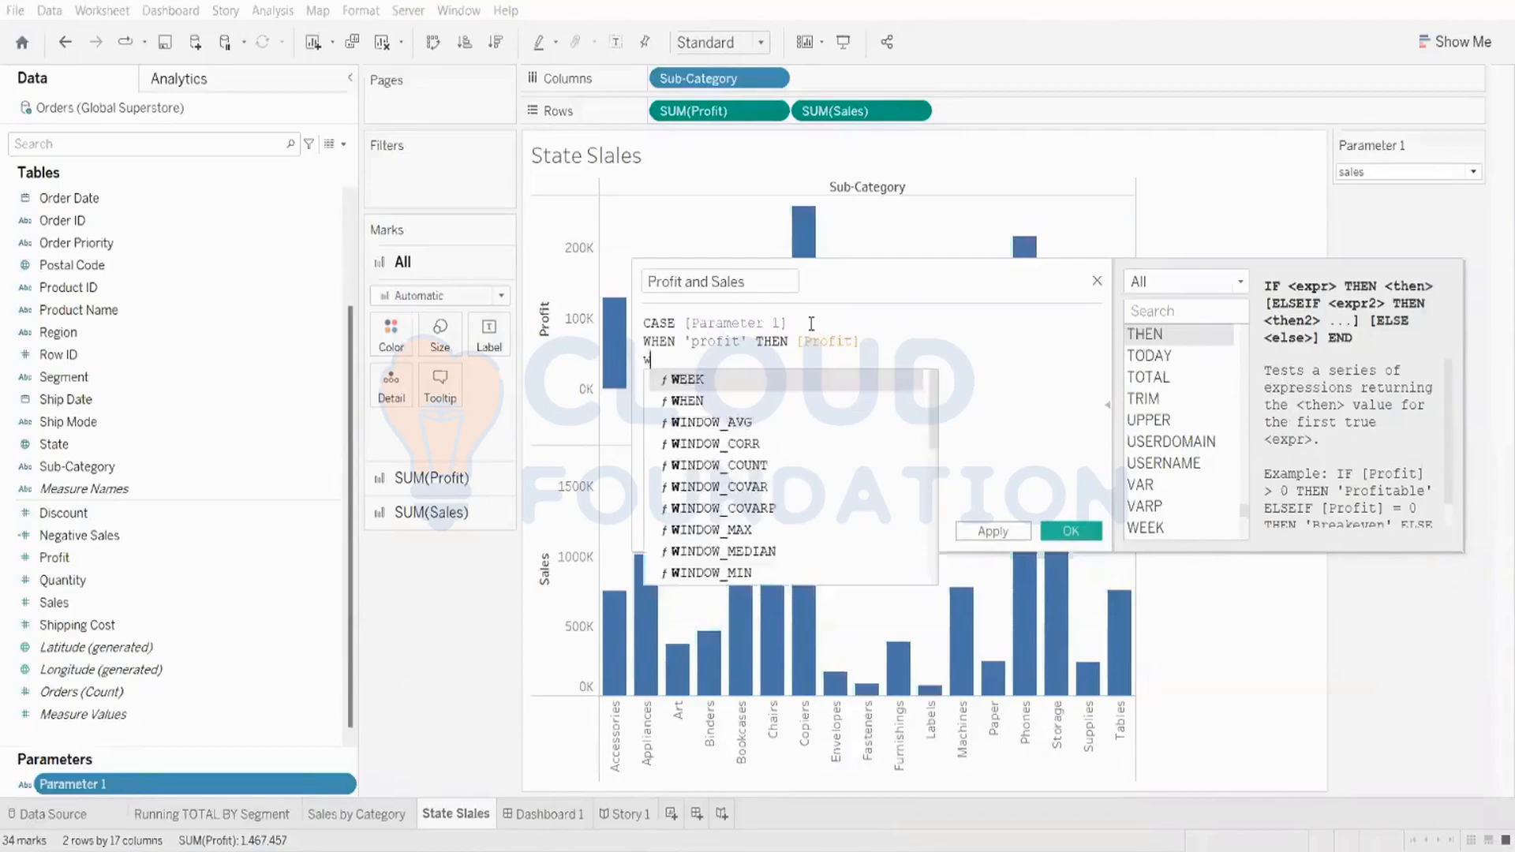
key(Return)
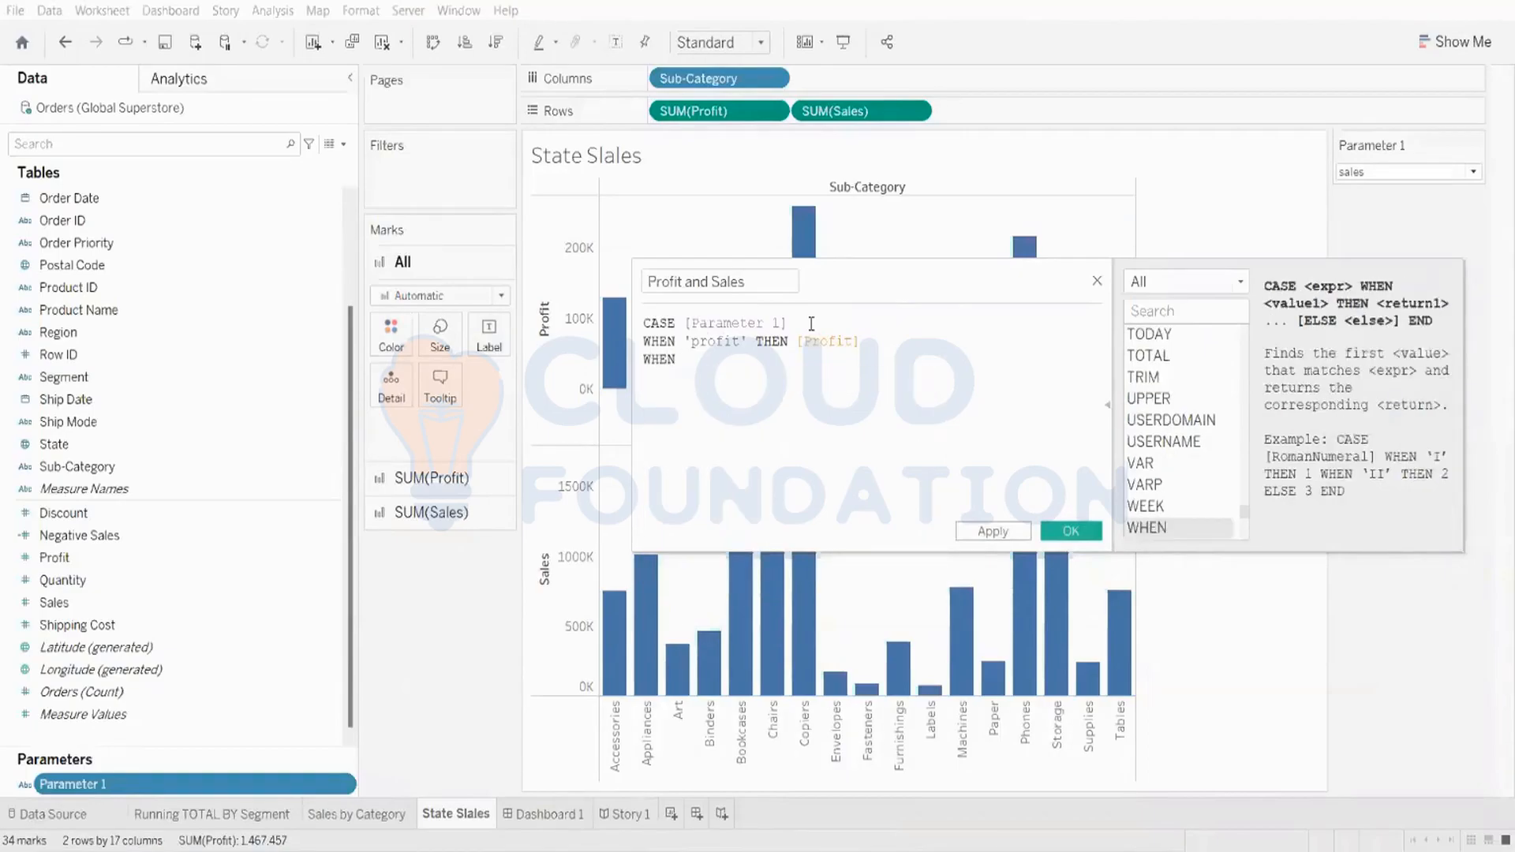
text('sales)
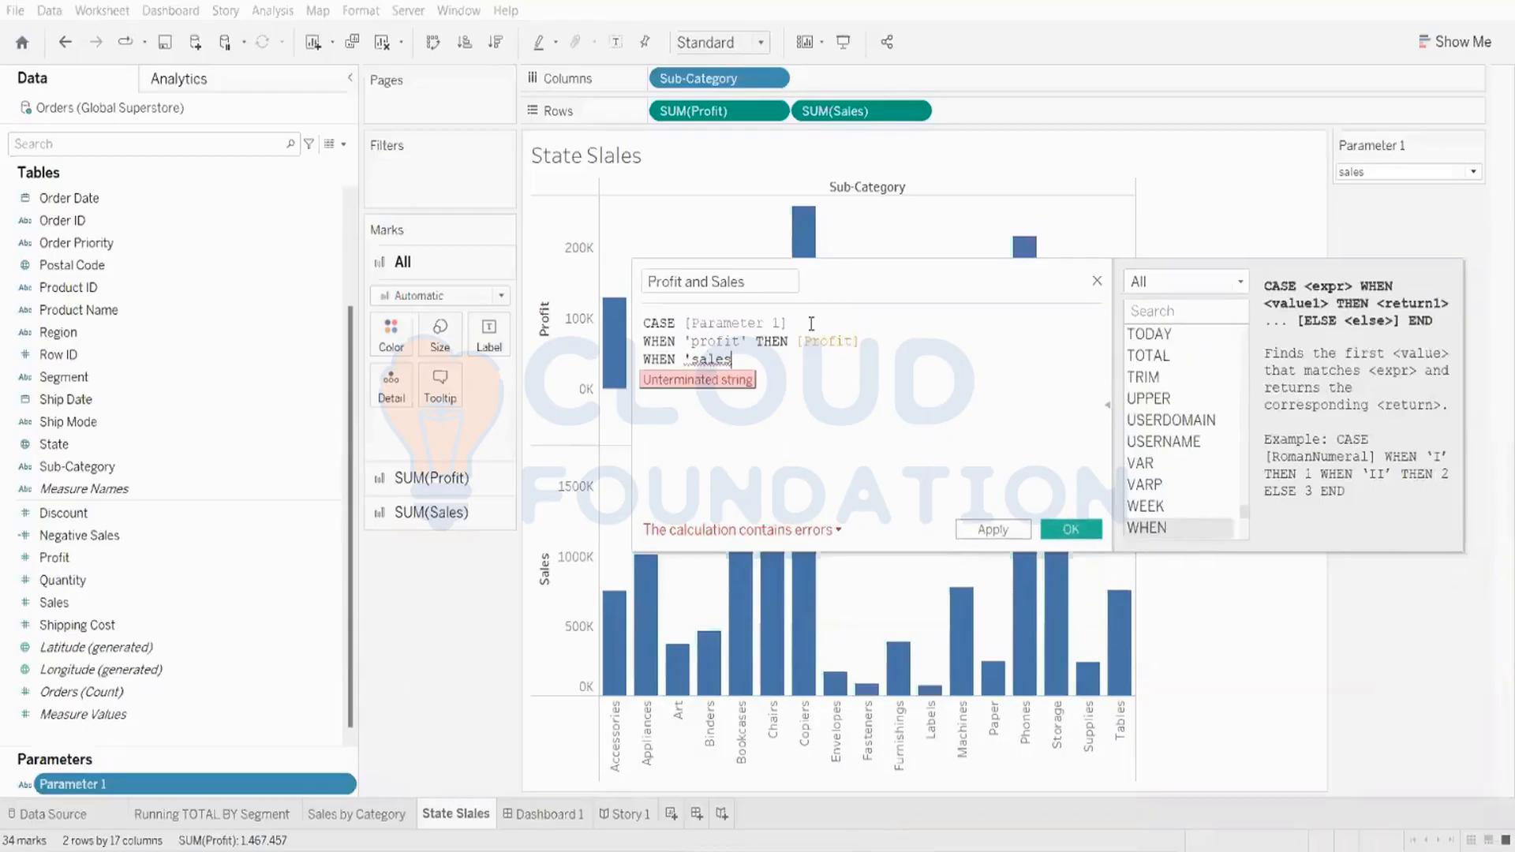
text(')
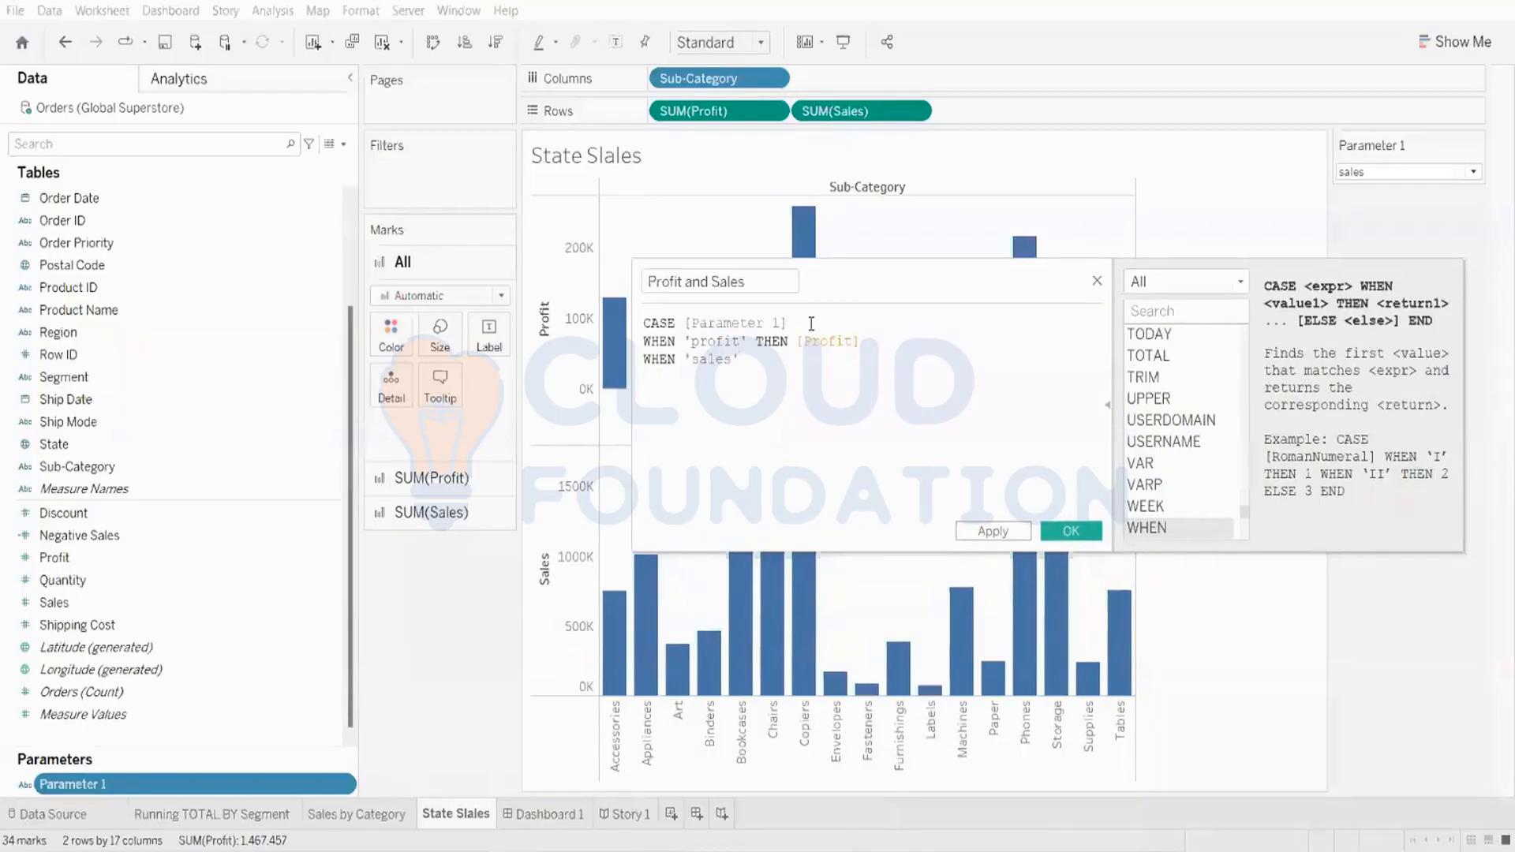
text( THEN)
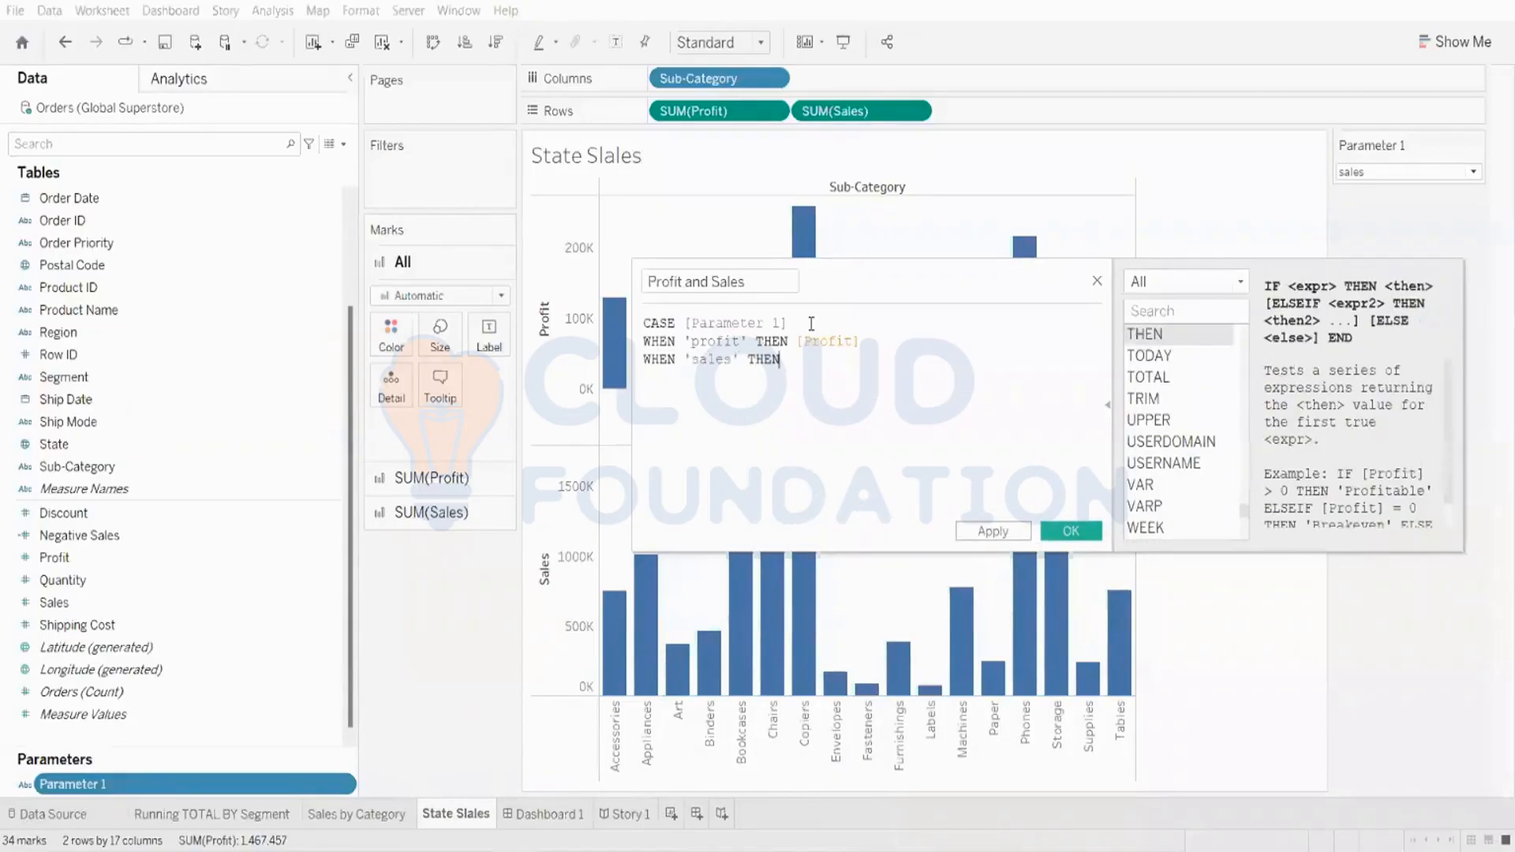
text(sal)
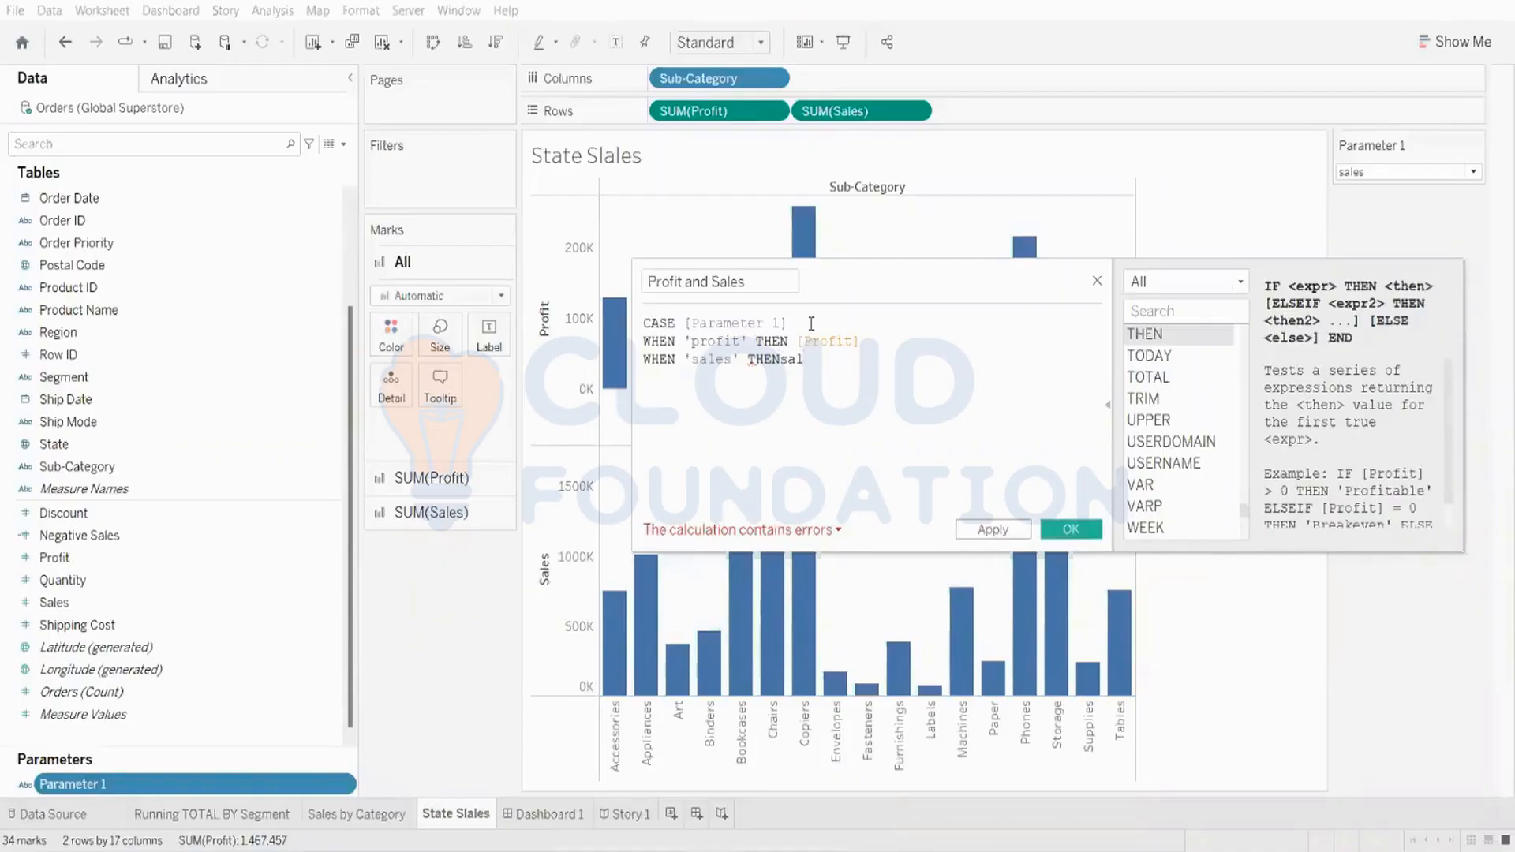
key(BackSpace)
key(BackSpace)
key(BackSpace)
text(sal)
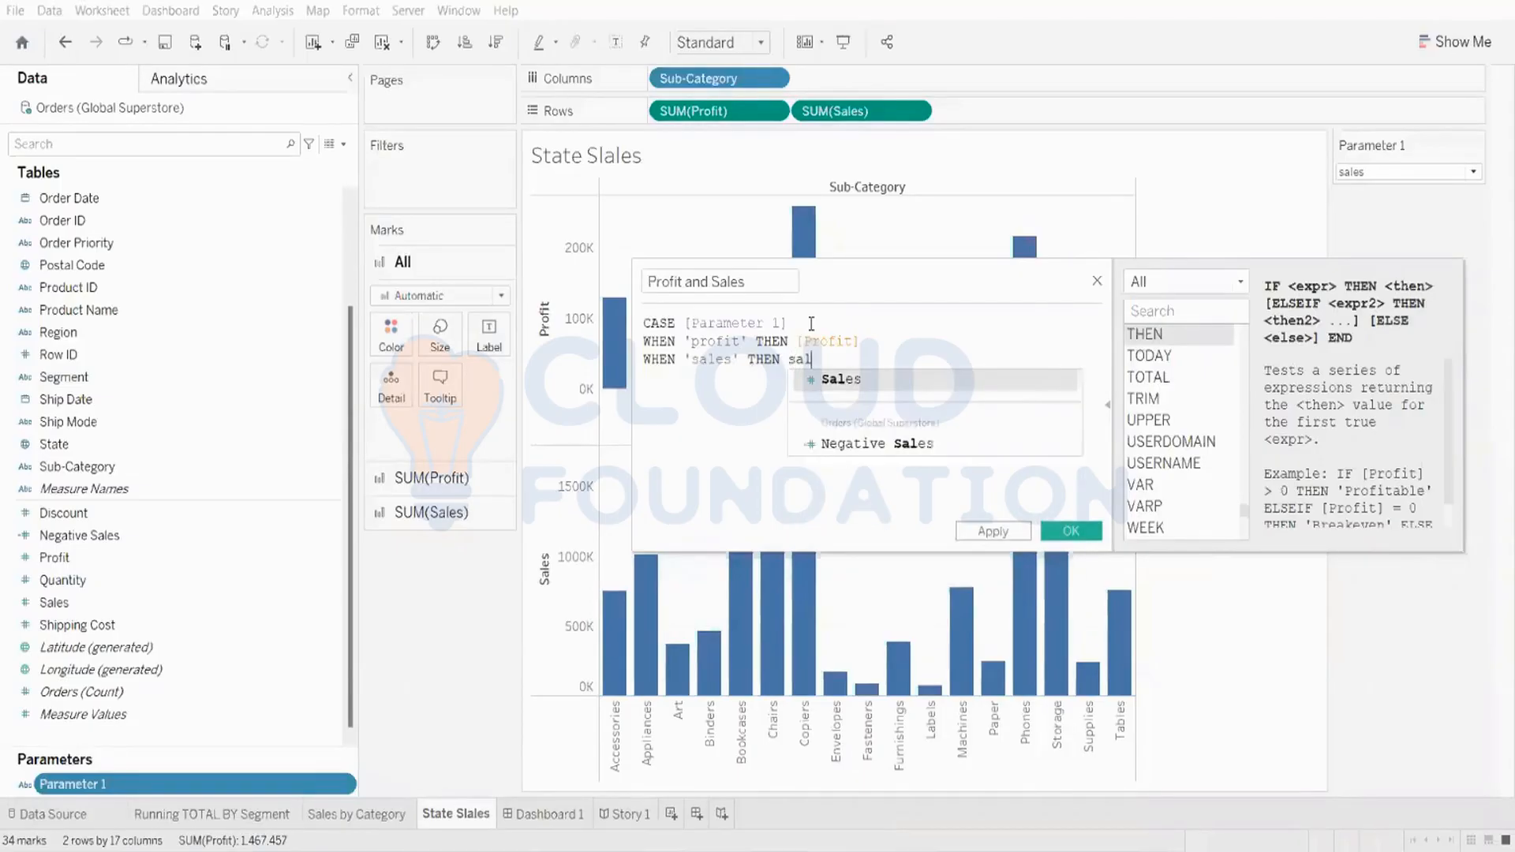
key(Return)
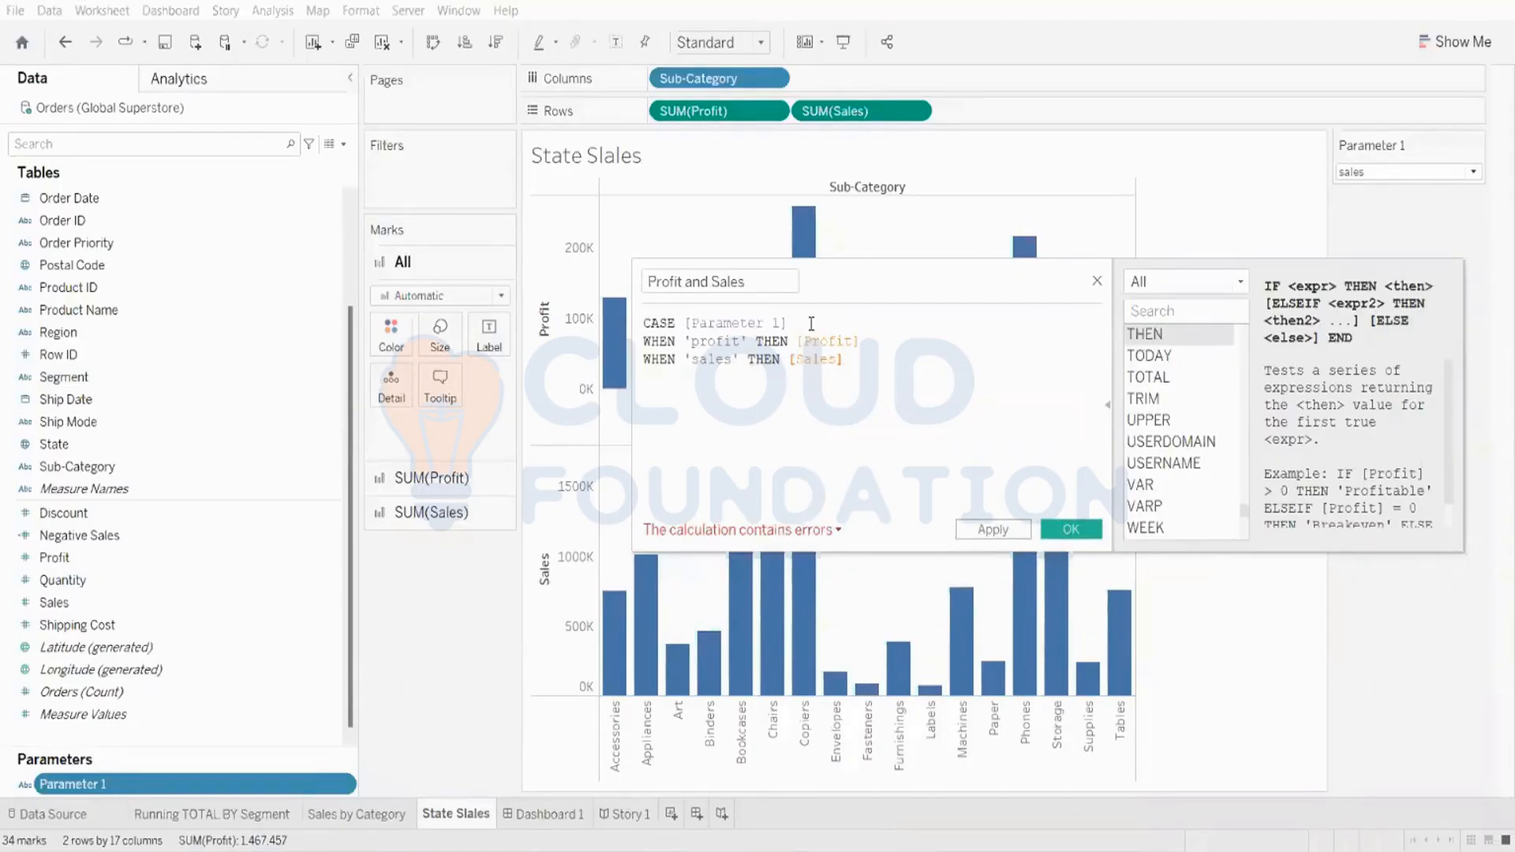
Step: Close the formula with END, apply it and confirm the calculated field
key(Return)
text(en)
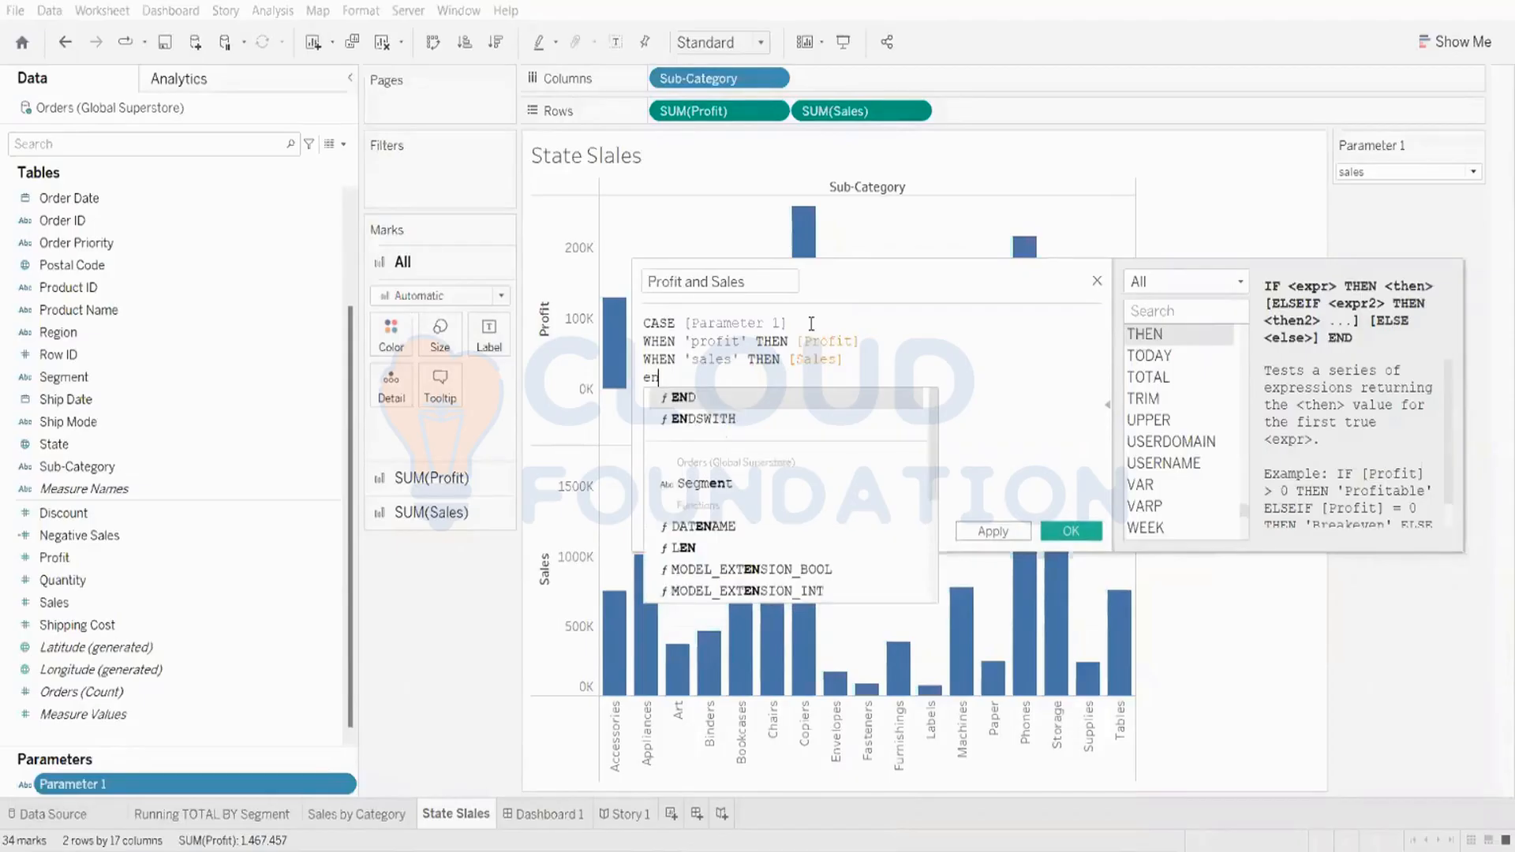
key(Return)
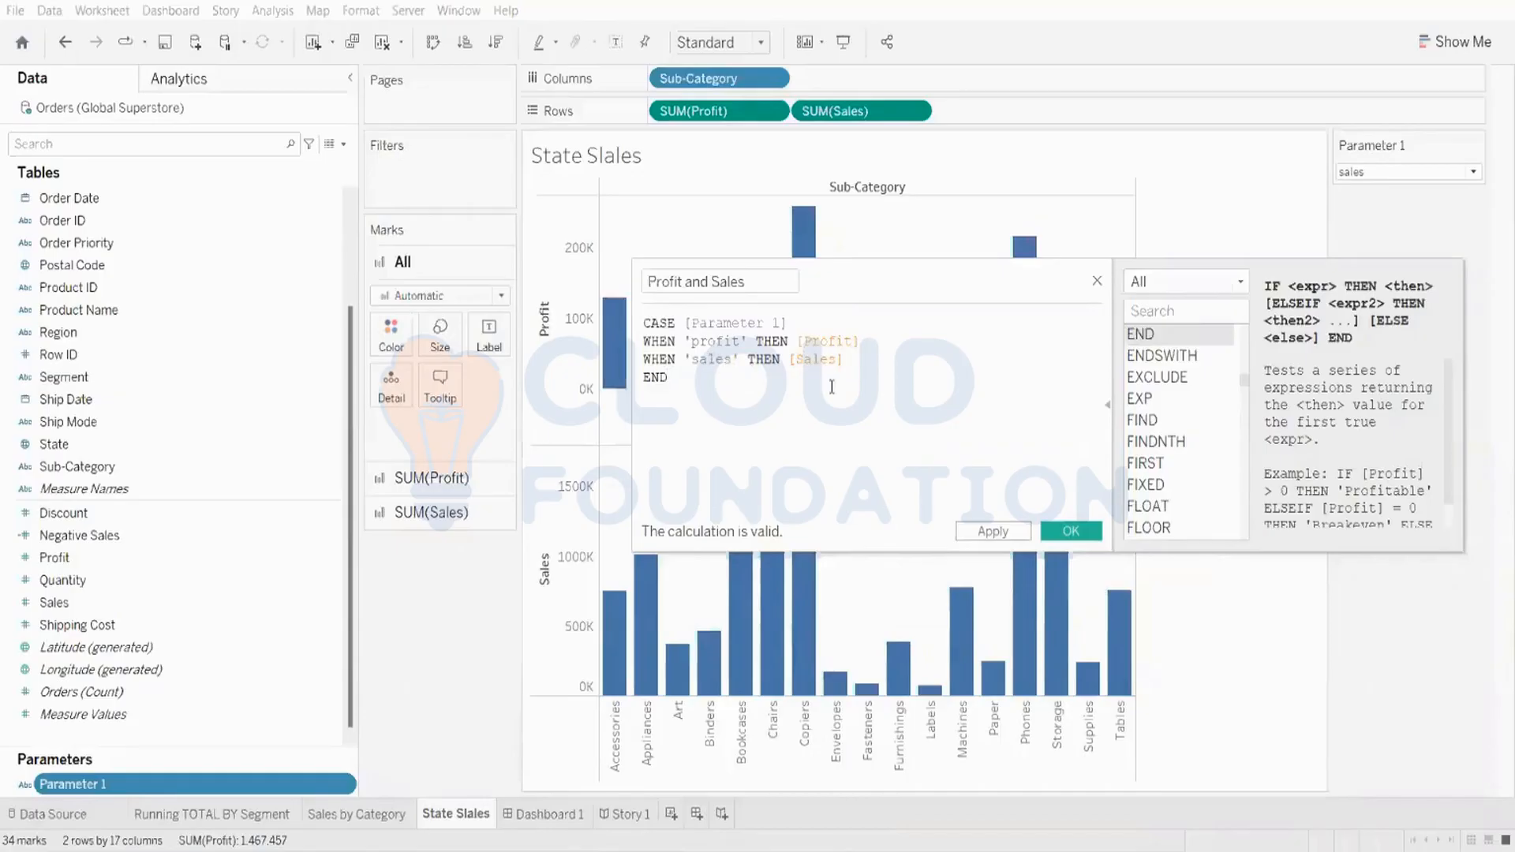
click(1026, 533)
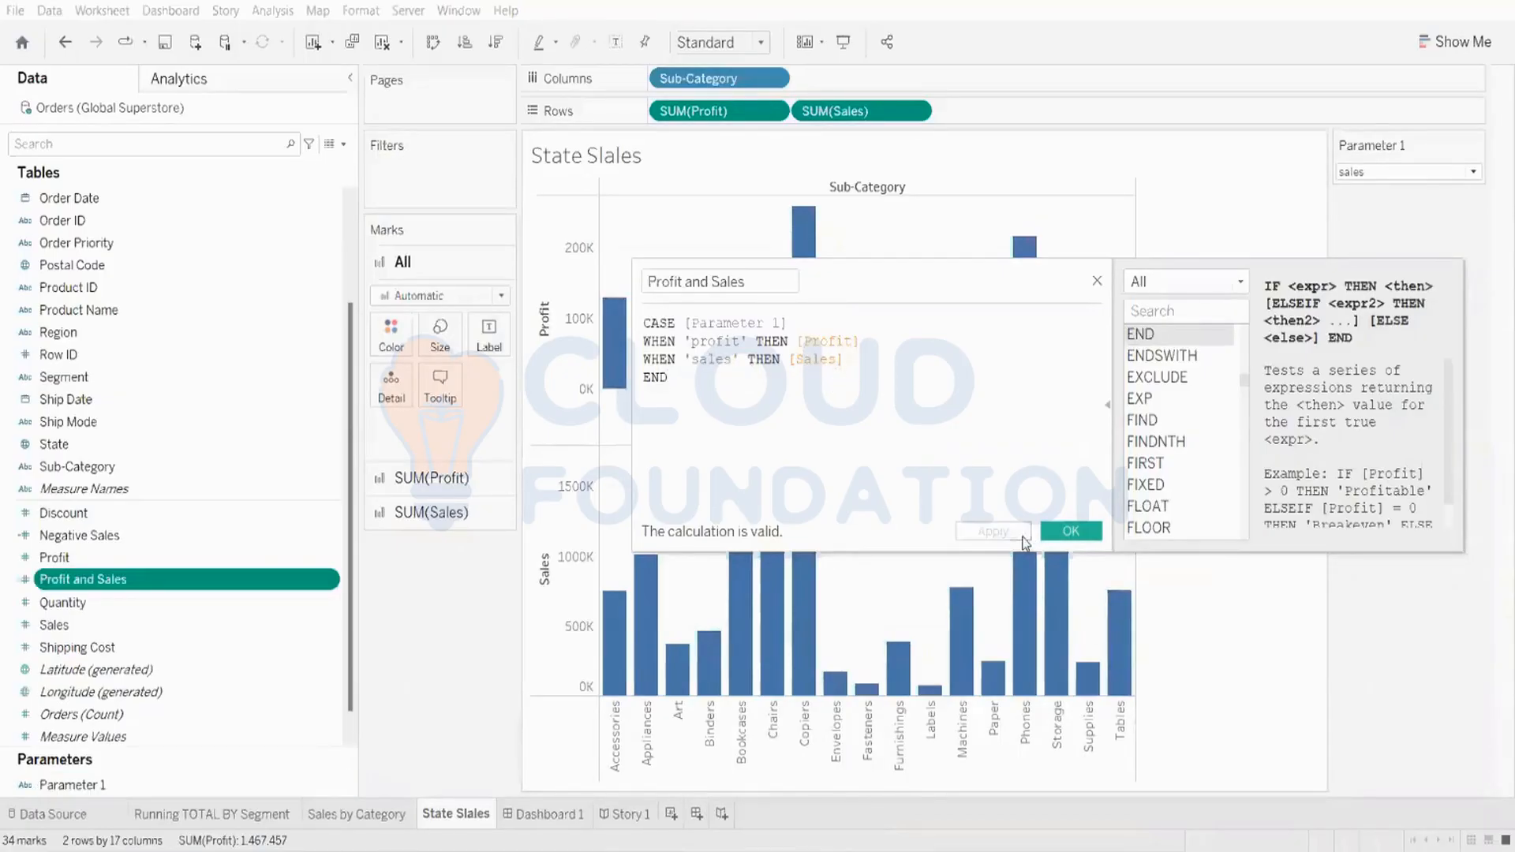
click(1046, 531)
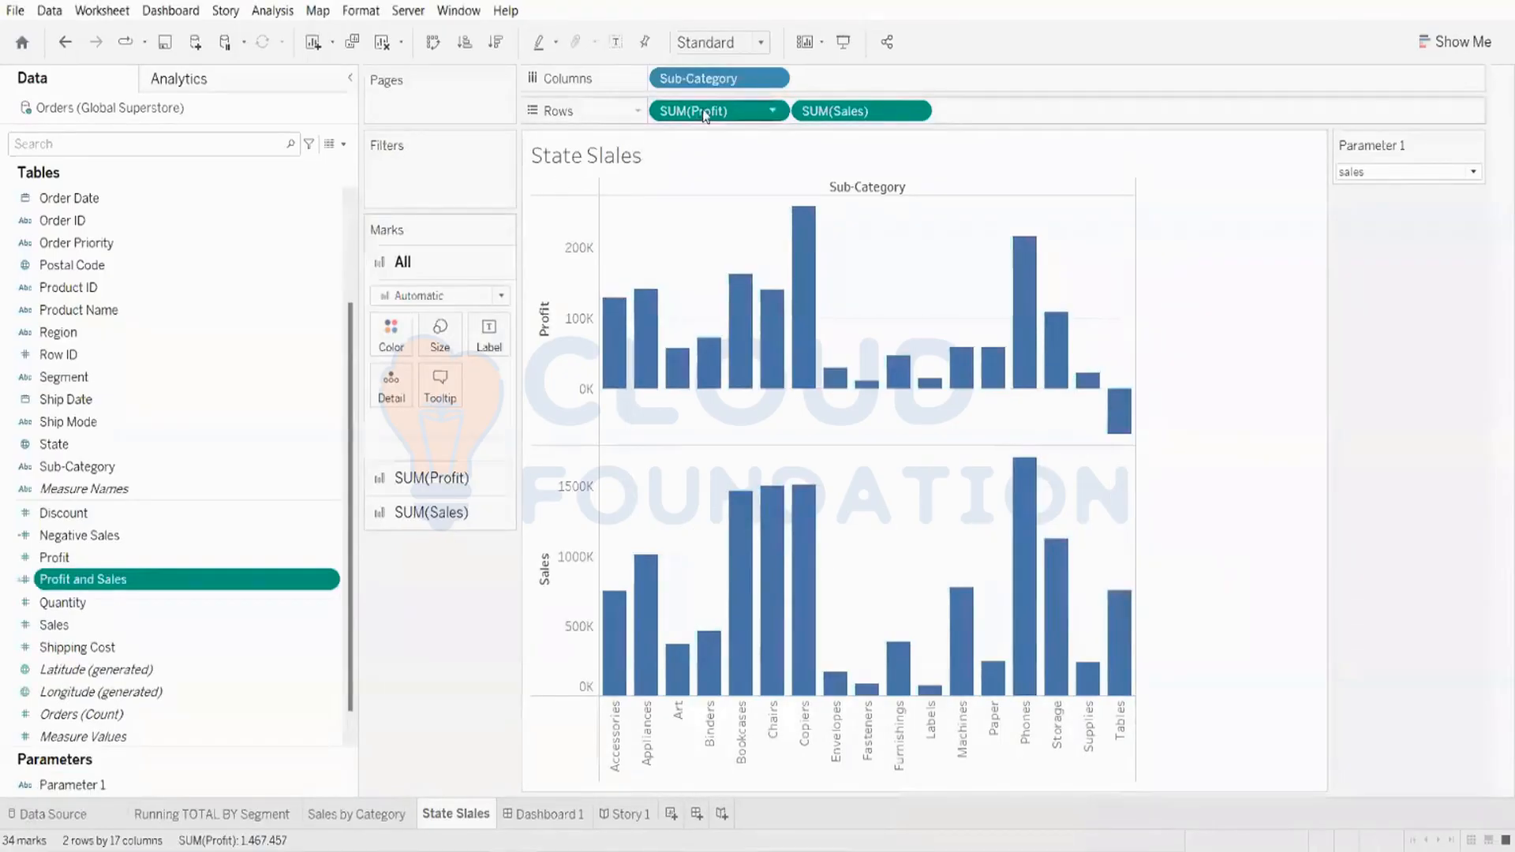
Step: Replace the SUM(Profit) and SUM(Sales) row measures with the Profit and Sales calculated field
drag(708, 119, 608, 54)
drag(716, 111, 552, 47)
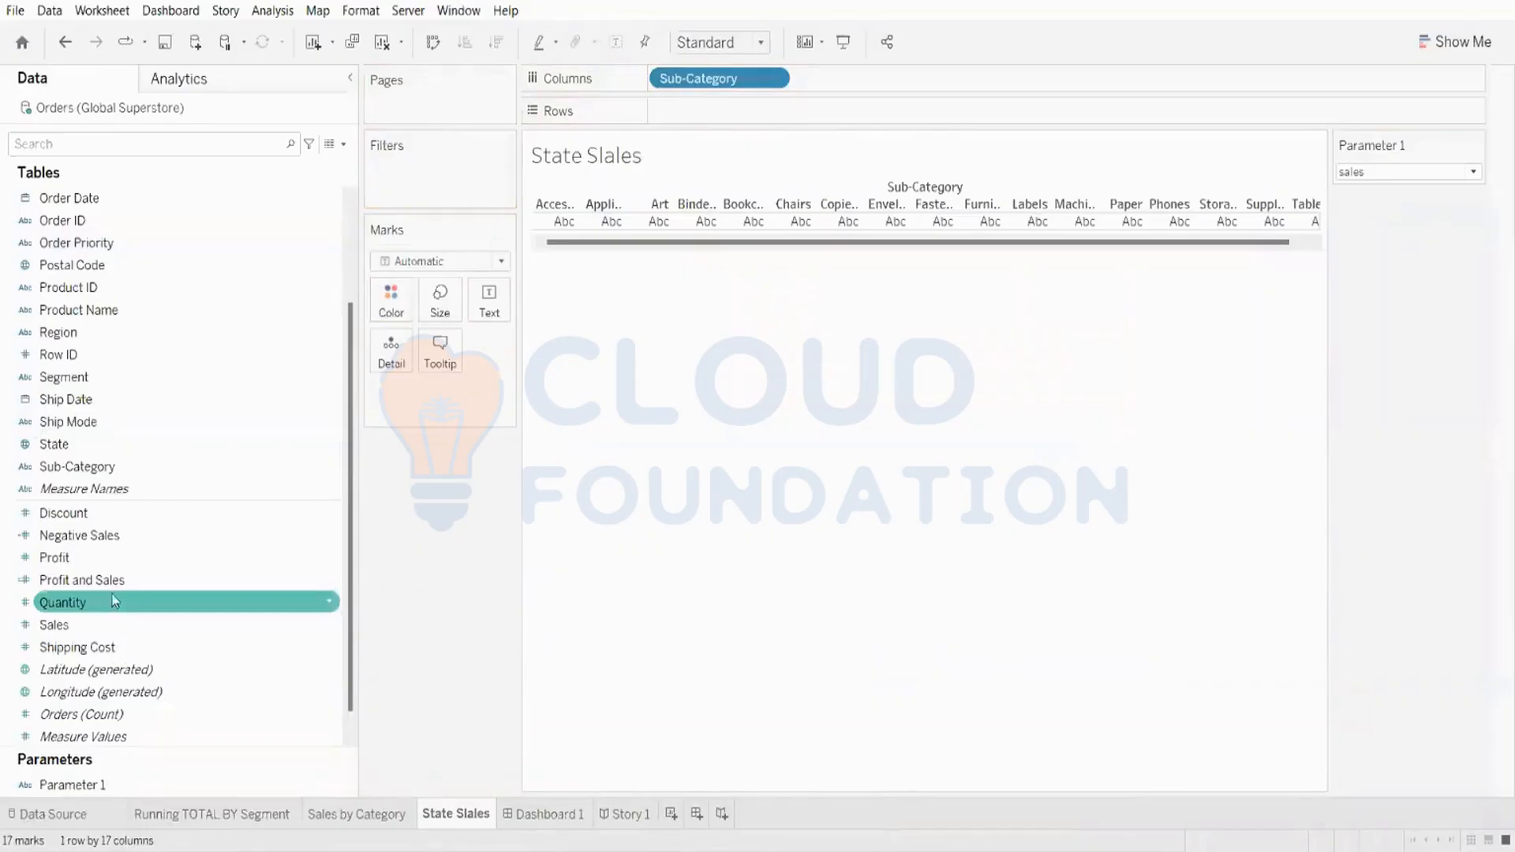
drag(83, 580, 728, 110)
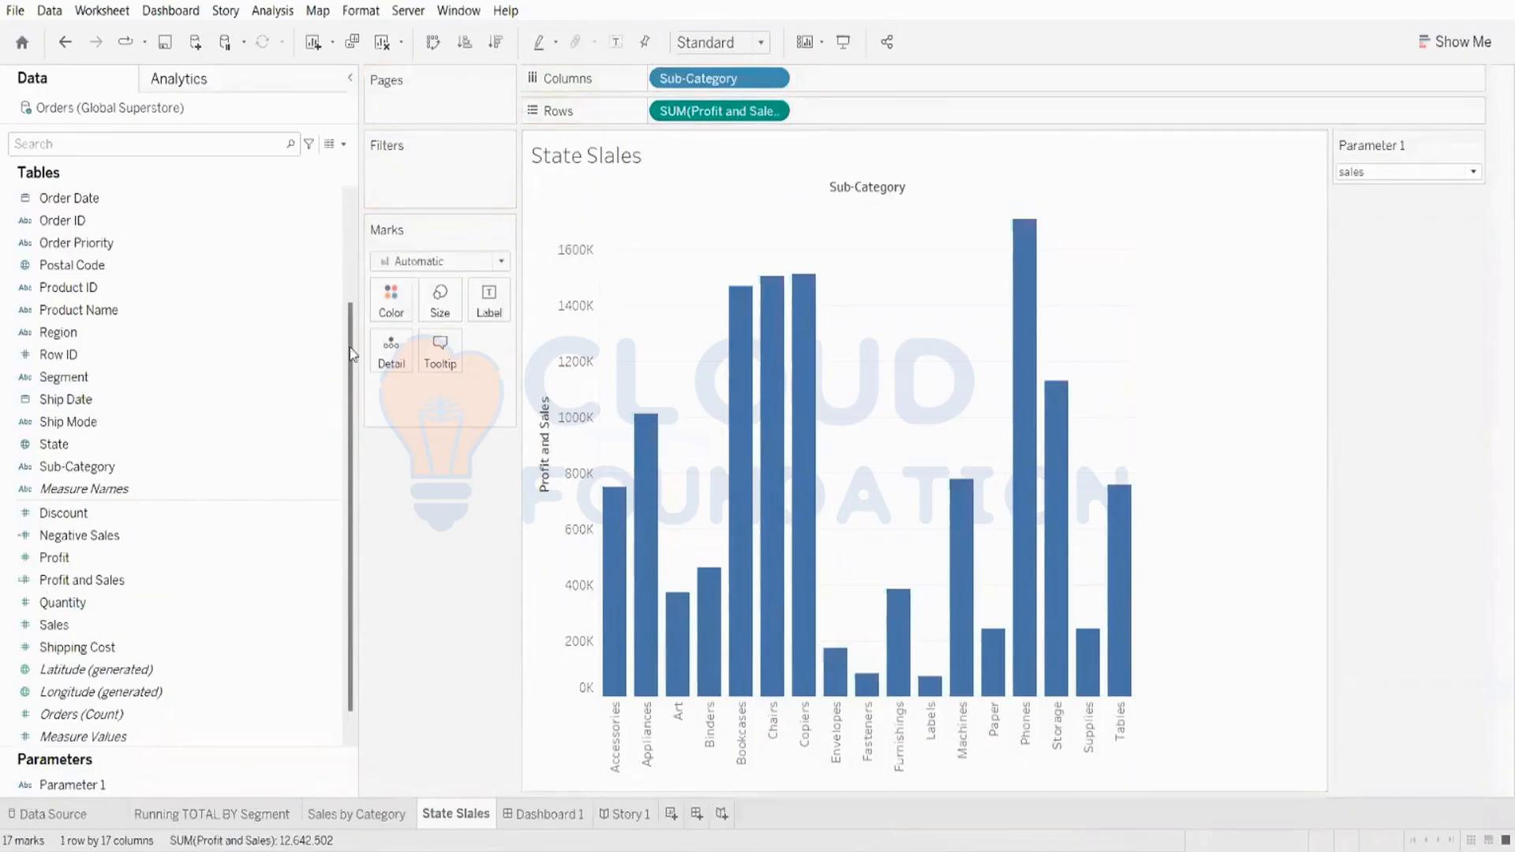
Step: Switch Parameter 1 back and forth between sales and profit to test the chart, ending on profit
click(1360, 169)
click(1353, 209)
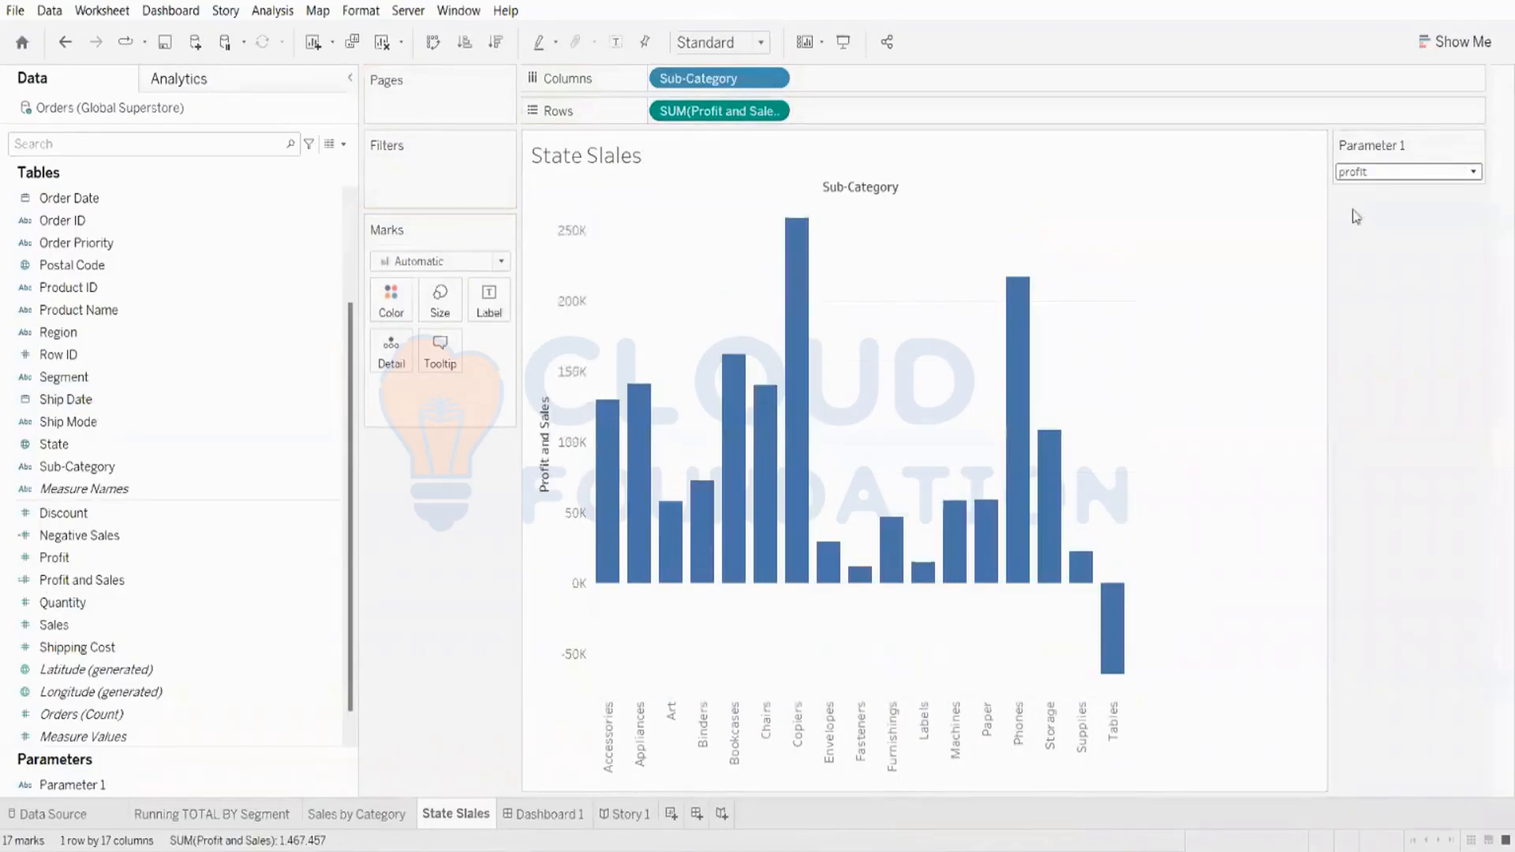
click(1372, 173)
click(1364, 190)
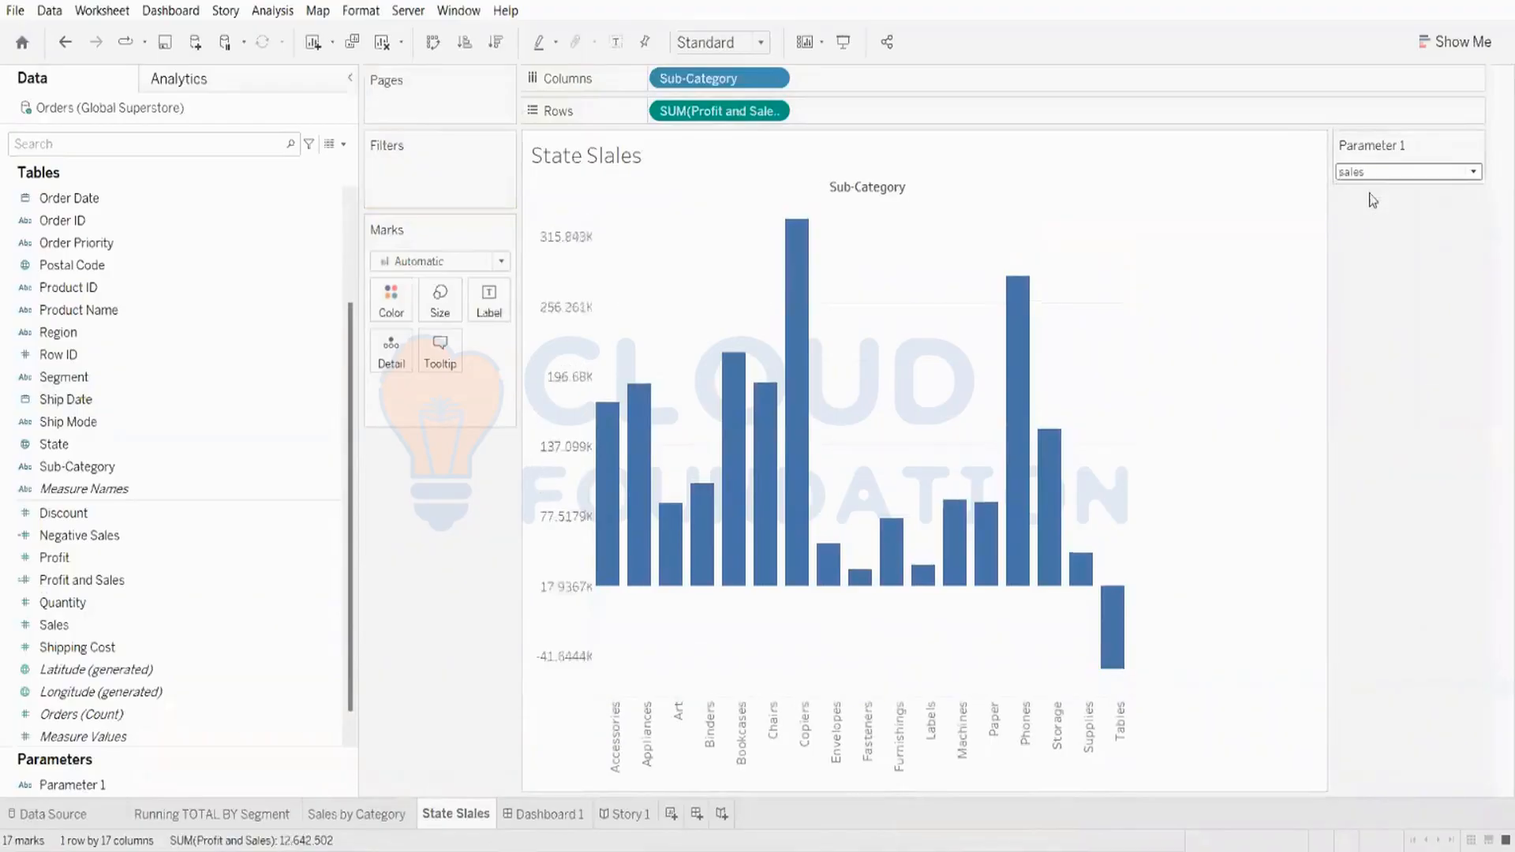
click(1369, 173)
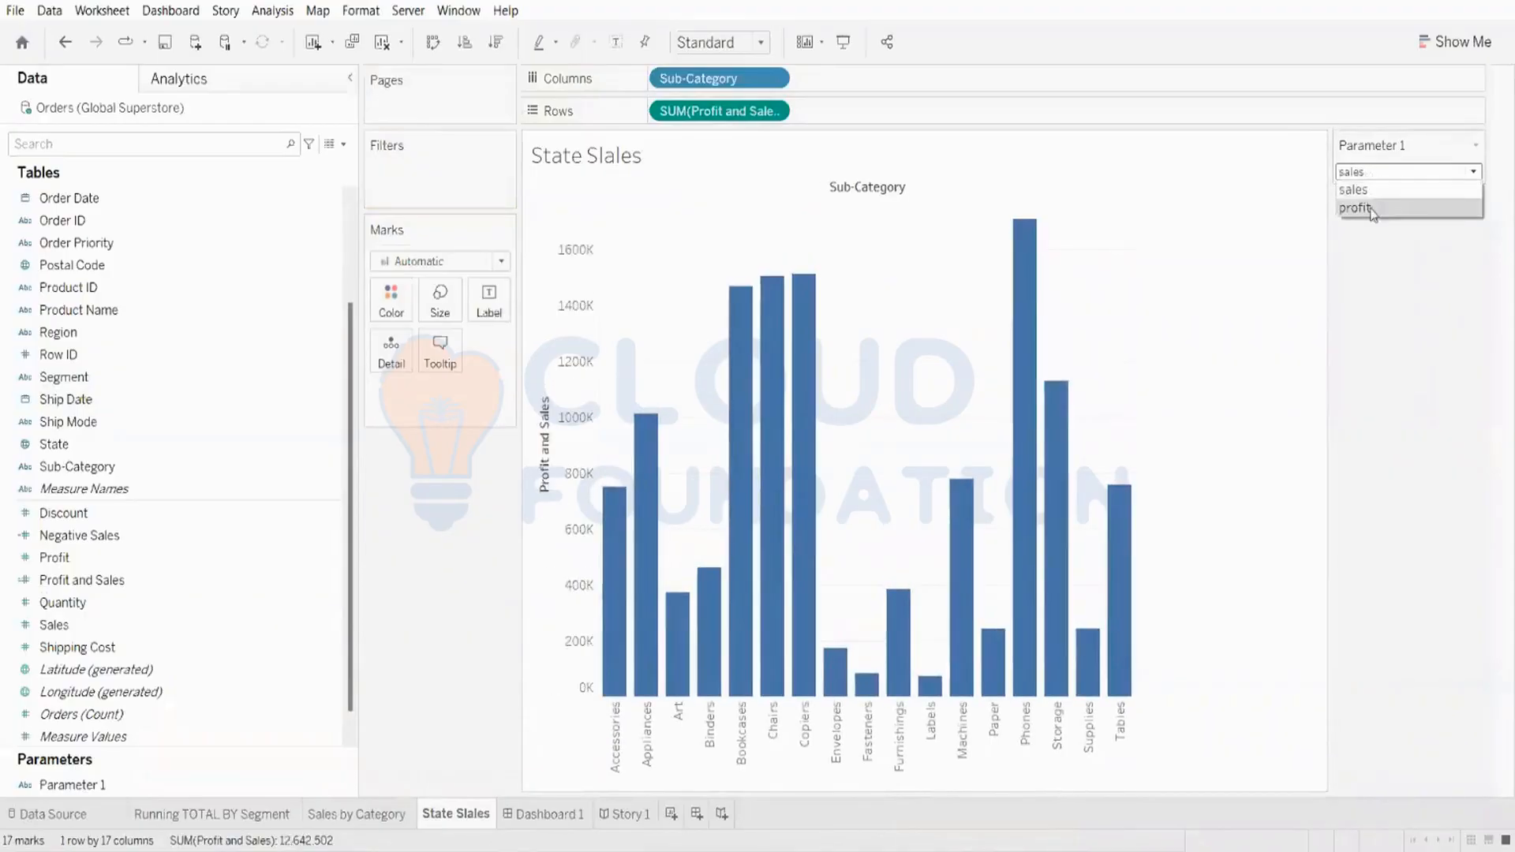
click(1371, 208)
click(1374, 173)
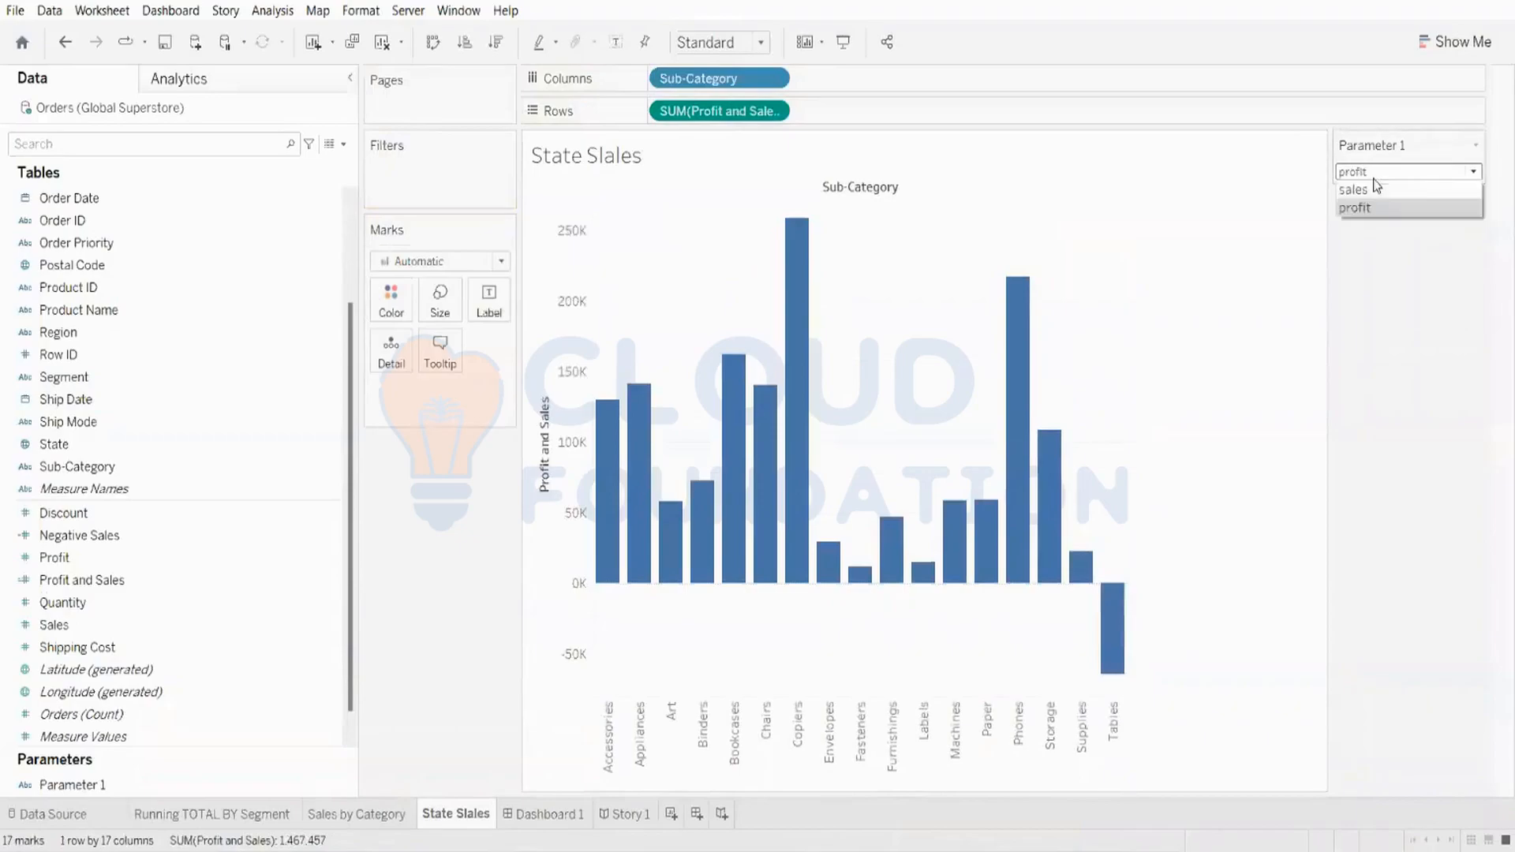
click(1373, 189)
click(1376, 174)
click(1370, 208)
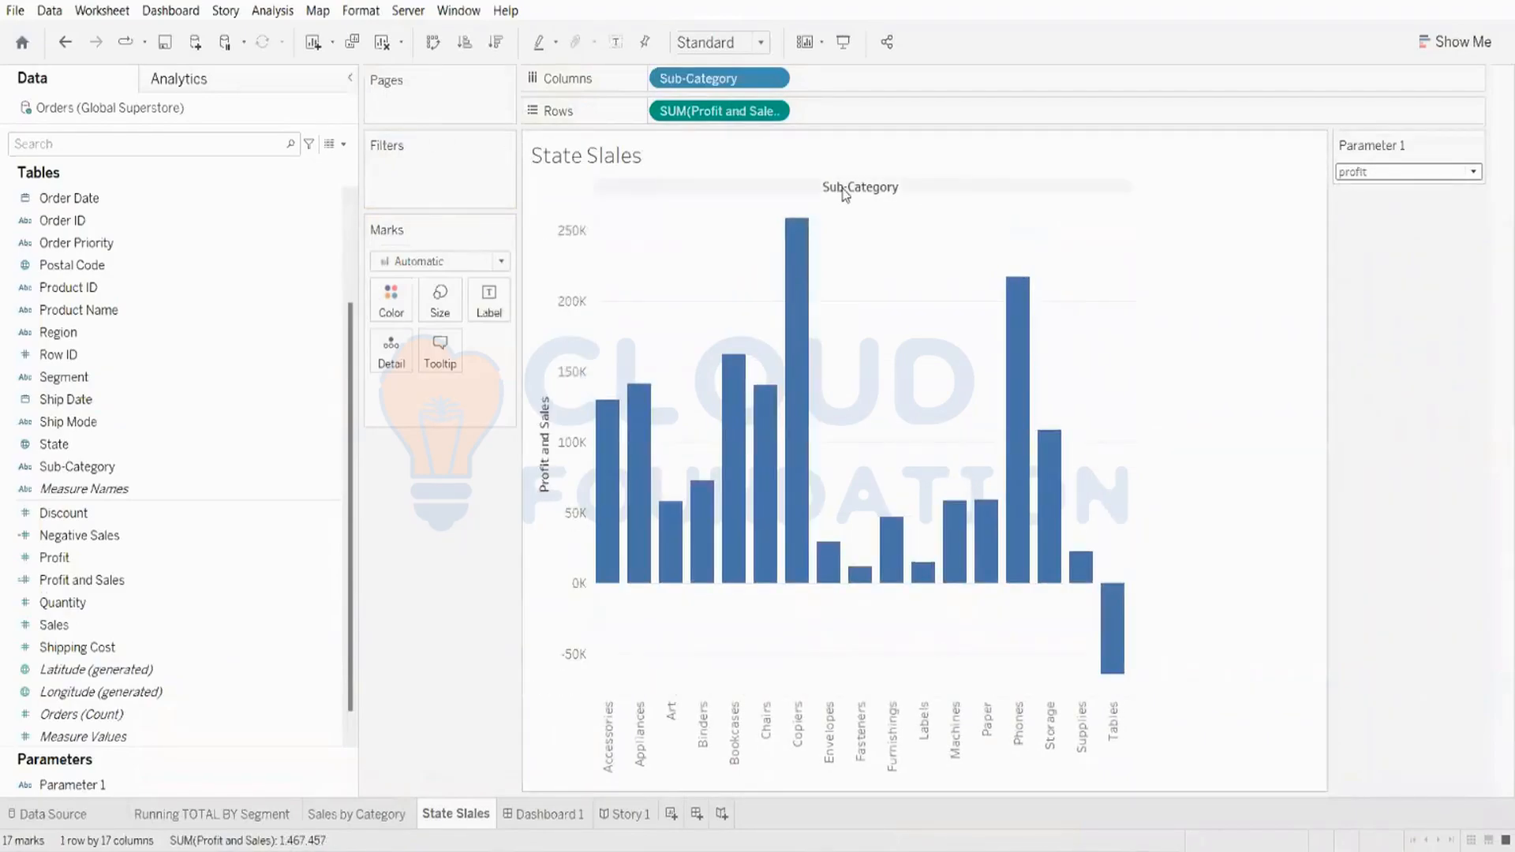
click(1374, 172)
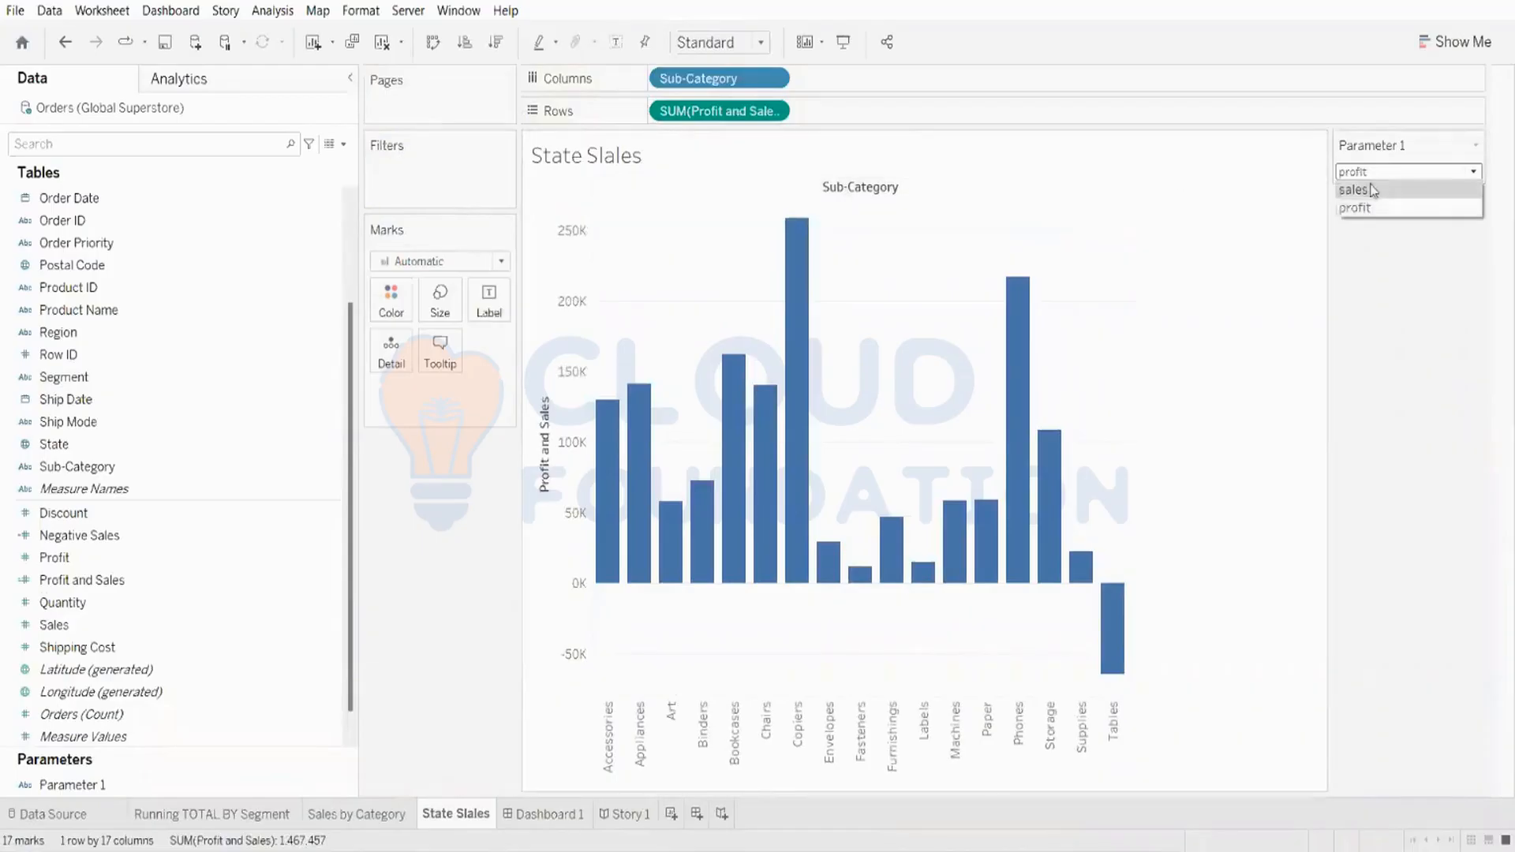
click(1373, 190)
click(1366, 174)
click(1360, 208)
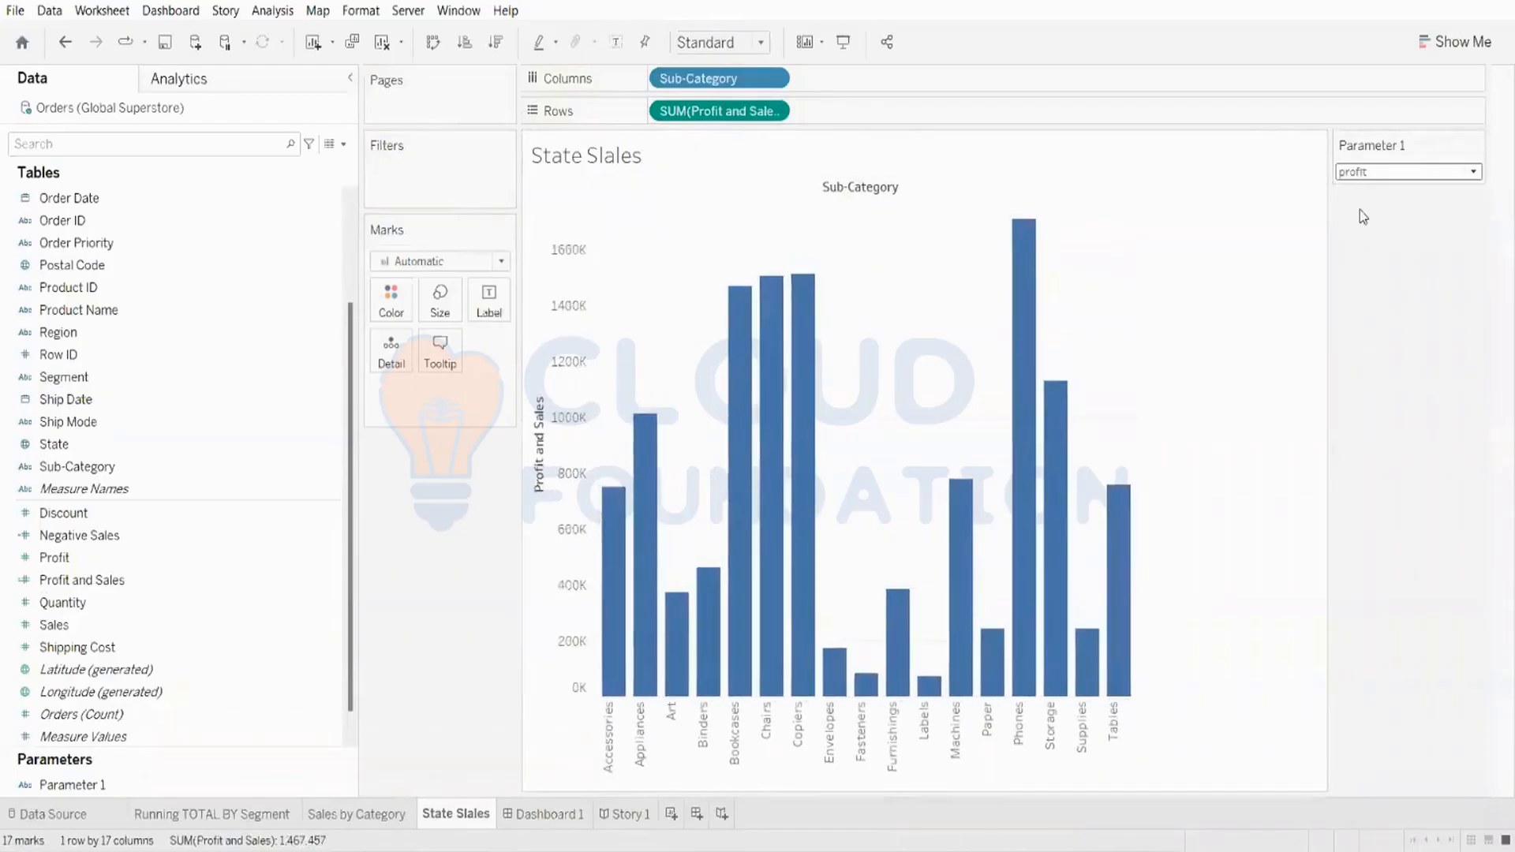